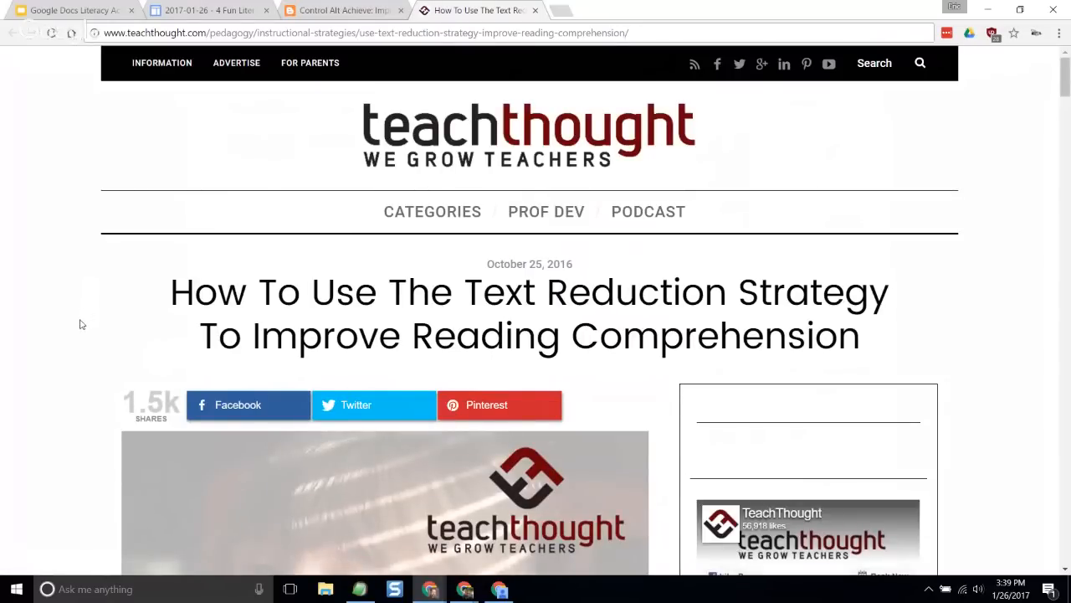
- Read through the TeachThought article on the Text Reduction Strategy, including its classroom examples, and close the page
{"action": "scroll", "coordinate": [72, 337], "scroll_direction": "down", "scroll_amount": 1}
{"action": "scroll", "coordinate": [72, 338], "scroll_direction": "down", "scroll_amount": 8}
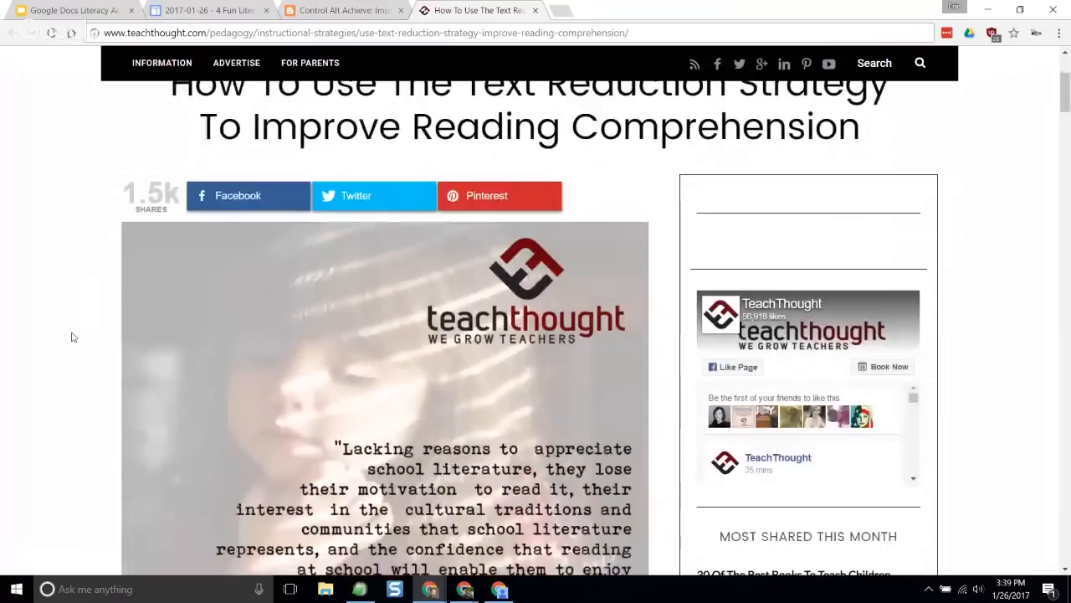
{"action": "scroll", "coordinate": [72, 337], "scroll_direction": "down", "scroll_amount": 14}
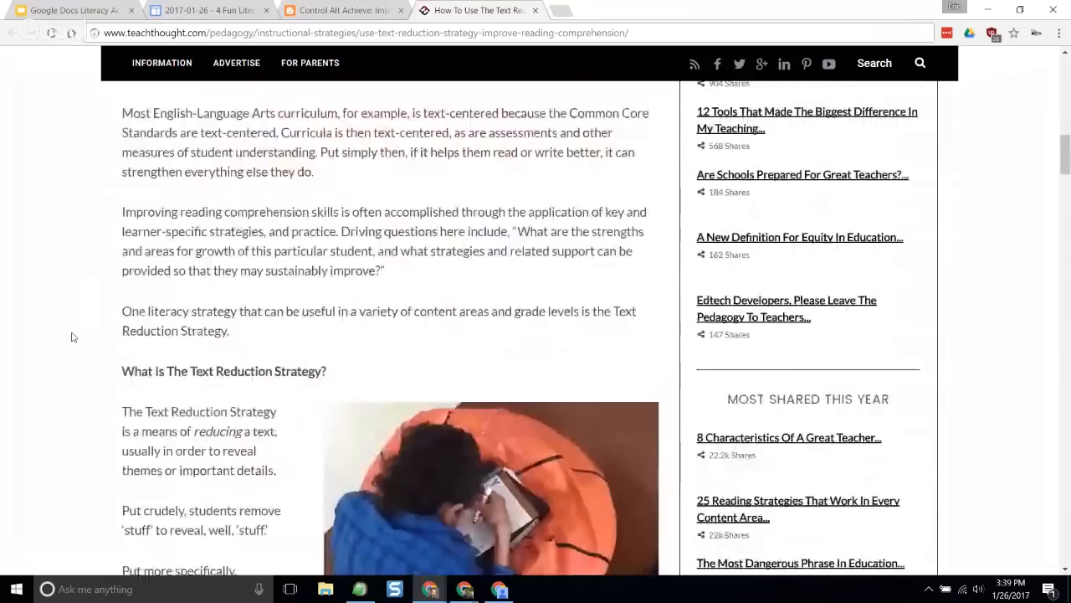
{"action": "scroll", "coordinate": [72, 337], "scroll_direction": "down", "scroll_amount": 4}
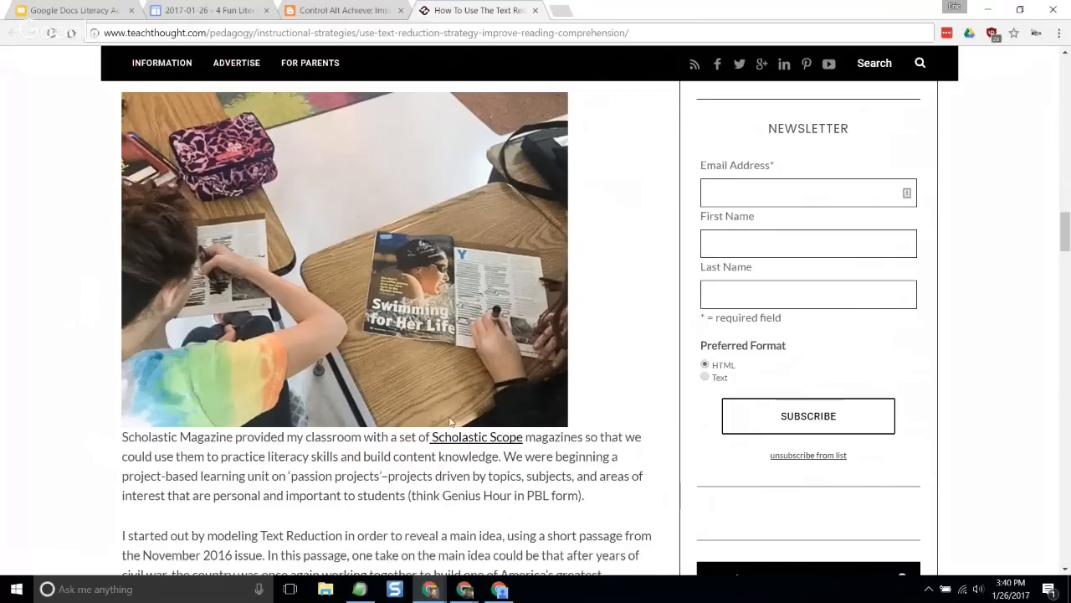
{"action": "scroll", "coordinate": [451, 421], "scroll_direction": "down", "scroll_amount": 3}
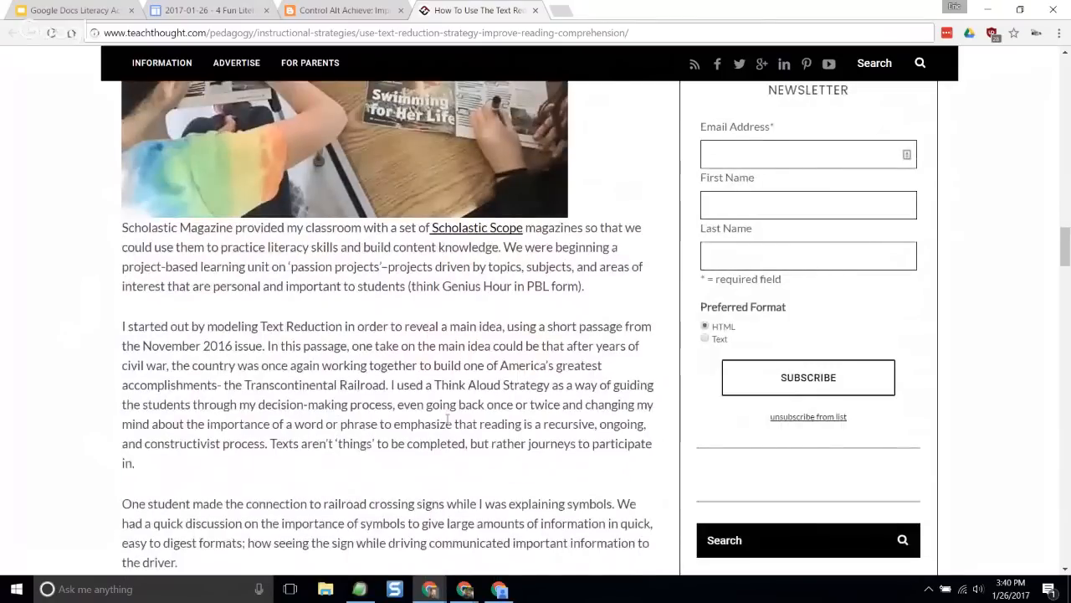
{"action": "scroll", "coordinate": [448, 420], "scroll_direction": "down", "scroll_amount": 6}
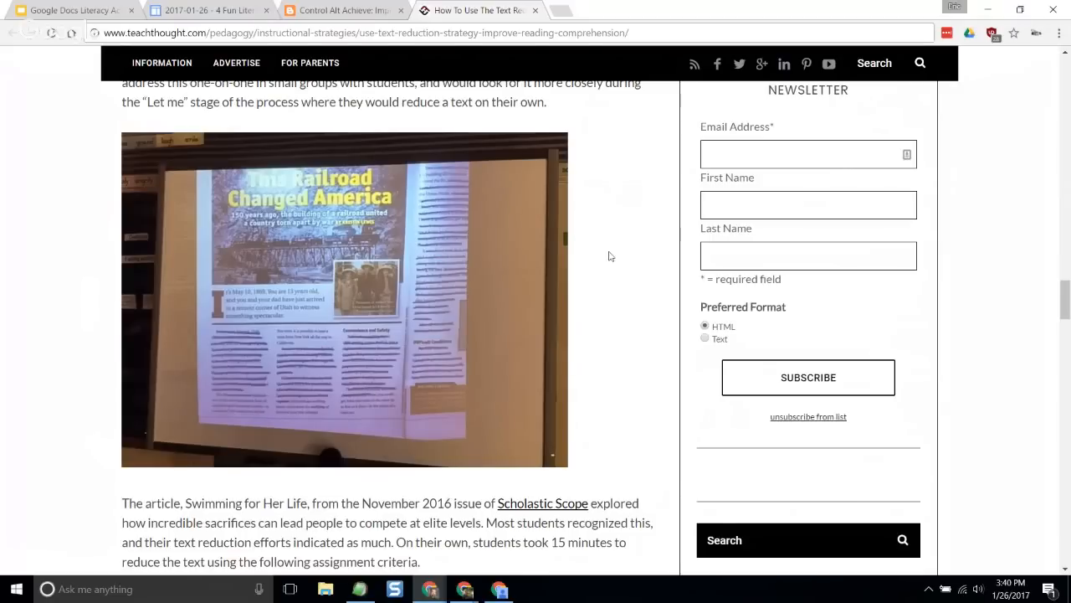
{"action": "left_click", "coordinate": [535, 11]}
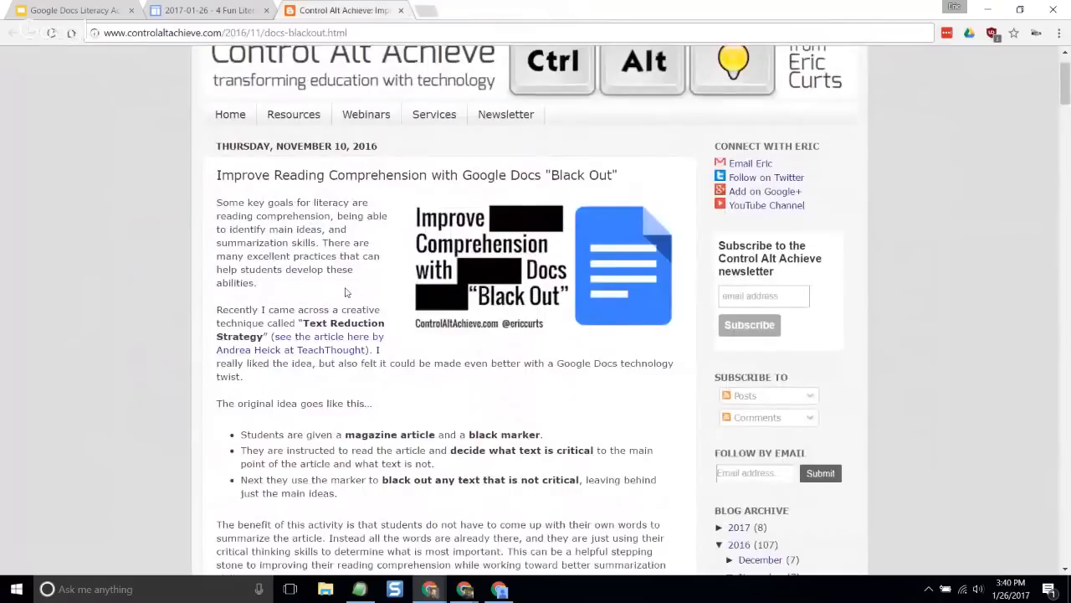
- Review the Google Docs "Black Out" blog post from its introduction to the Step 1 list of student article websites
{"action": "scroll", "coordinate": [351, 291], "scroll_direction": "down", "scroll_amount": 2}
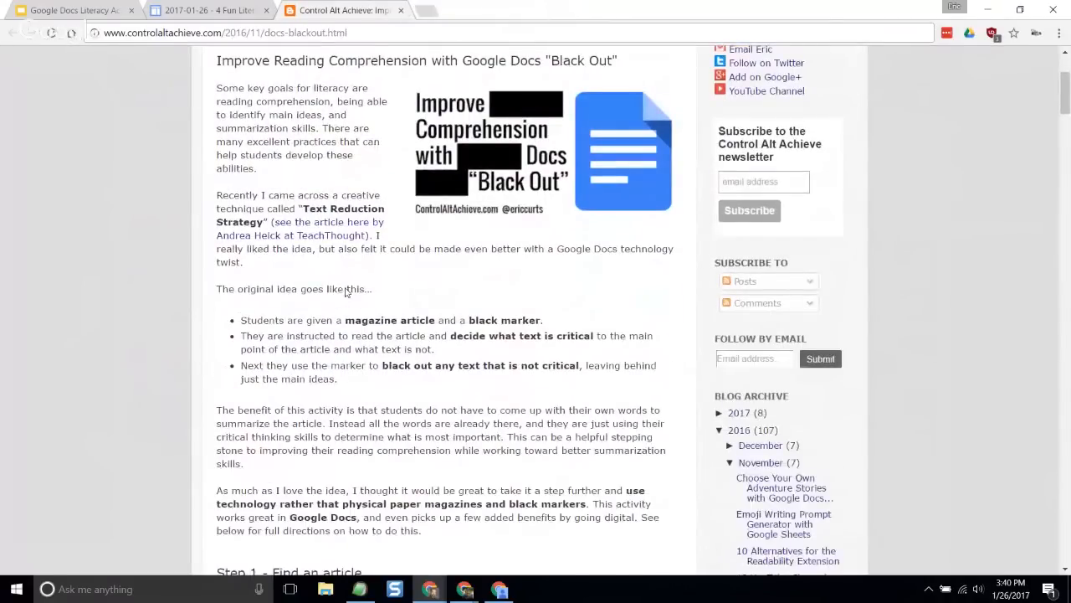
{"action": "scroll", "coordinate": [346, 290], "scroll_direction": "down", "scroll_amount": 5}
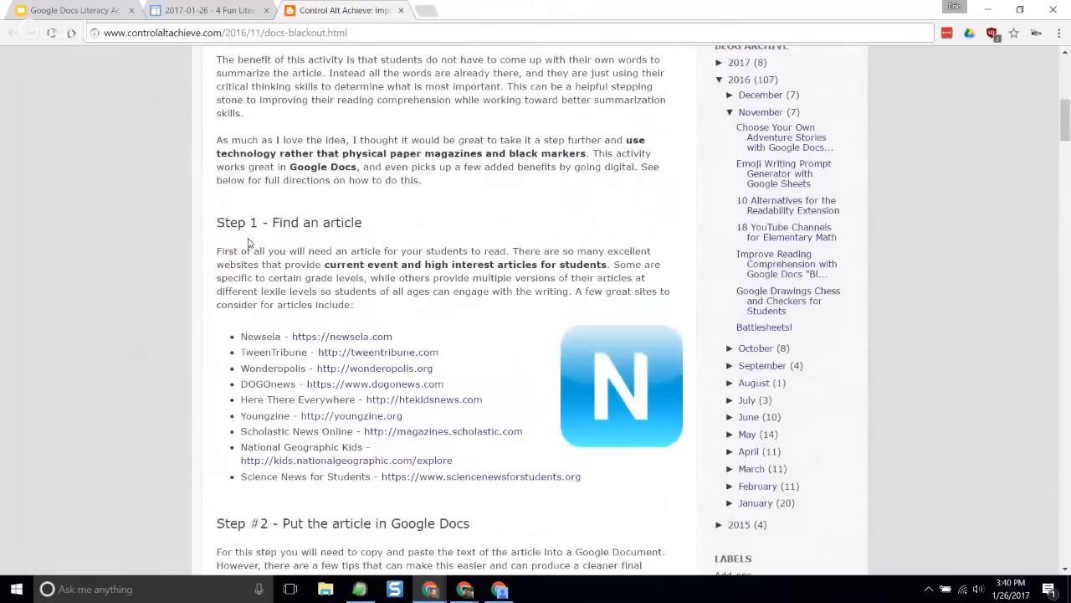
{"action": "scroll", "coordinate": [248, 243], "scroll_direction": "down", "scroll_amount": 1}
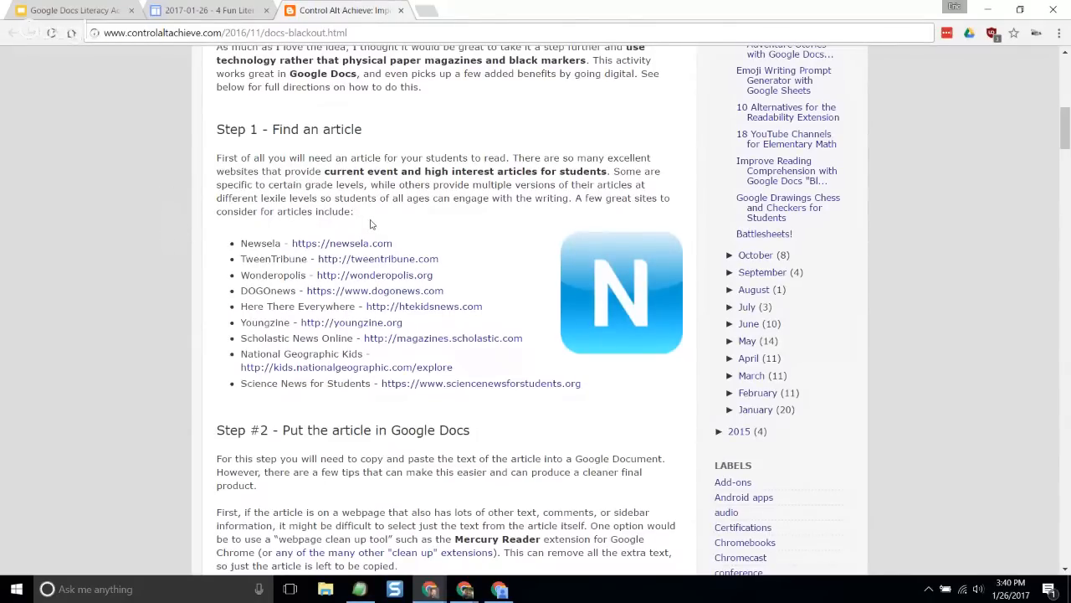
{"action": "scroll", "coordinate": [374, 221], "scroll_direction": "up", "scroll_amount": 2}
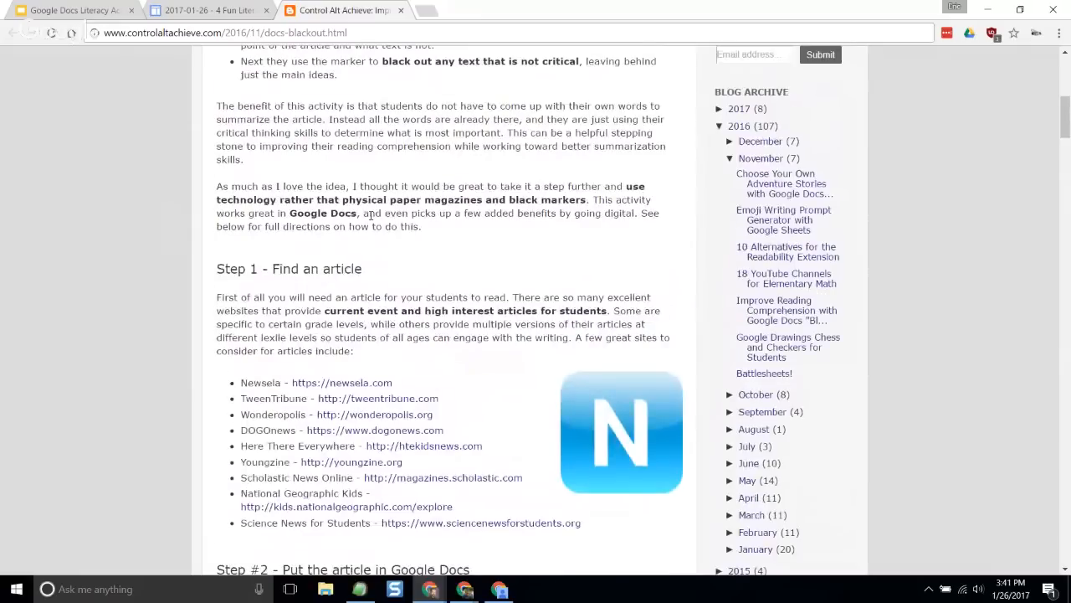
{"action": "scroll", "coordinate": [371, 215], "scroll_direction": "down", "scroll_amount": 2}
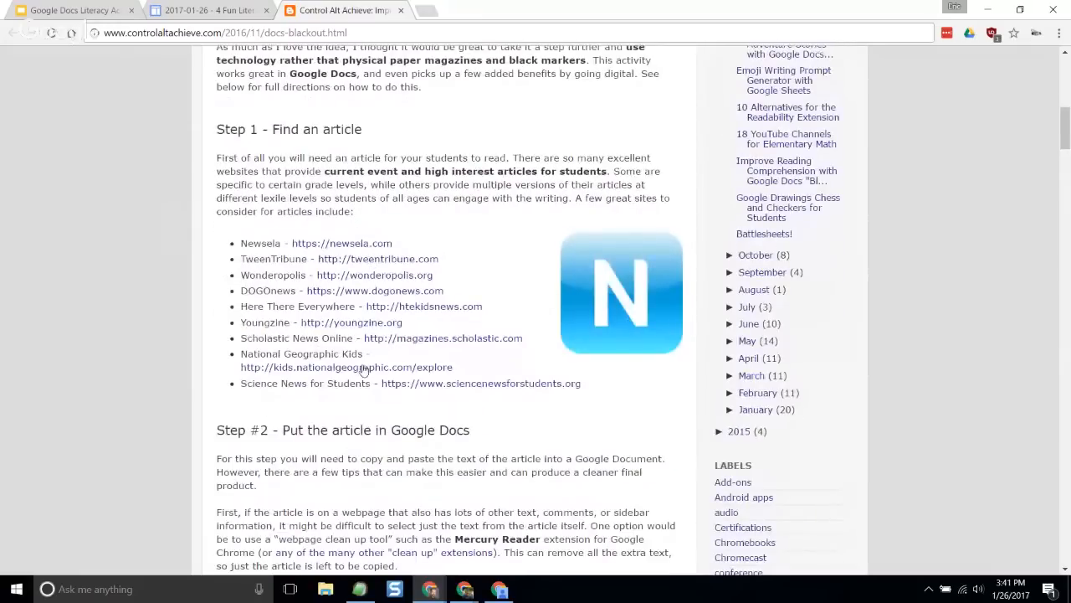
{"action": "scroll", "coordinate": [269, 217], "scroll_direction": "down", "scroll_amount": 1}
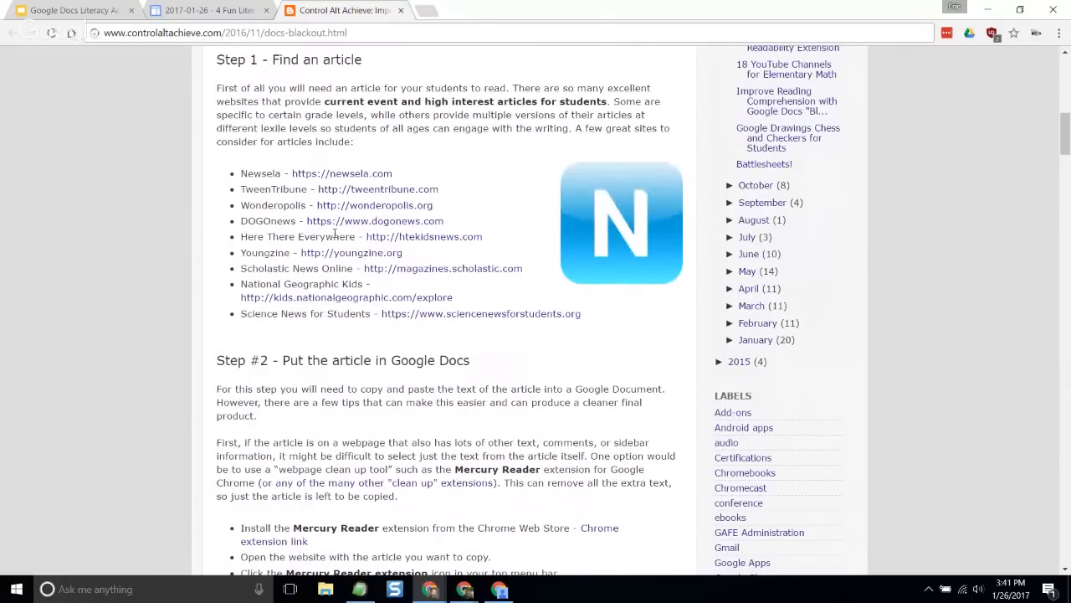
{"action": "scroll", "coordinate": [237, 210], "scroll_direction": "up", "scroll_amount": 1}
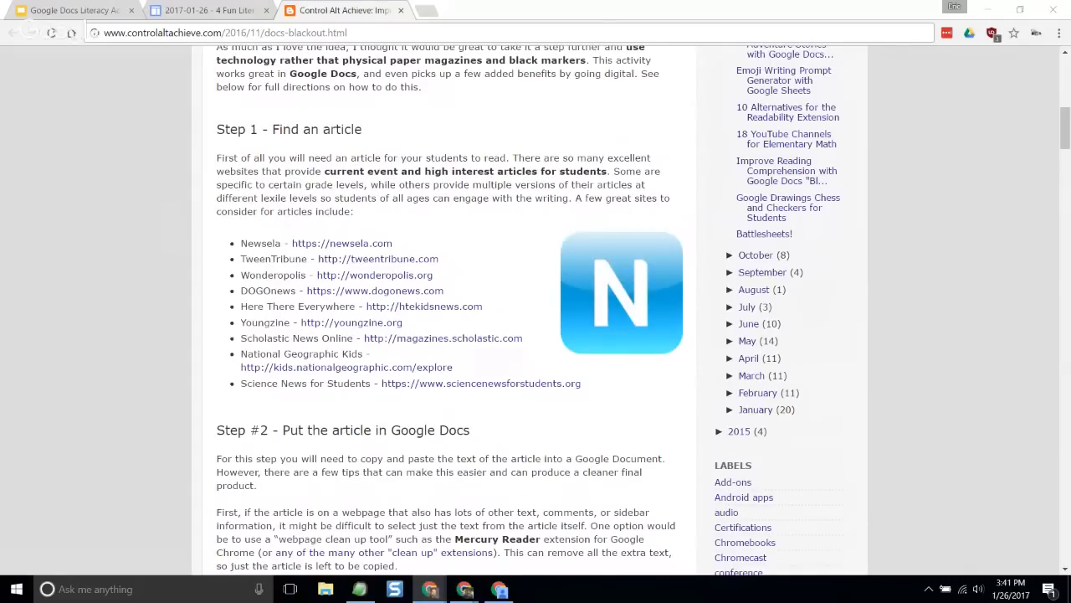
- Open the DOGOnews article "Scary Study Reveals Spiders Can Hear You Shrieking From Across The Room!" and skim its opening
{"action": "left_click_drag", "start_coordinate": [0, 100], "coordinate": [390, 13]}
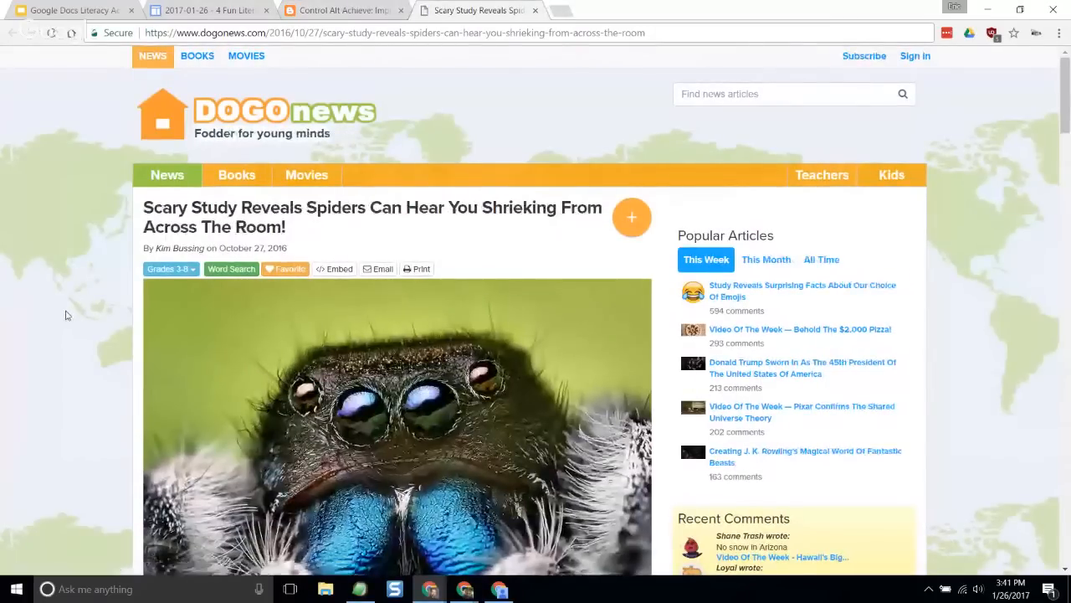
{"action": "scroll", "coordinate": [64, 316], "scroll_direction": "down", "scroll_amount": 2}
{"action": "scroll", "coordinate": [62, 315], "scroll_direction": "down", "scroll_amount": 2}
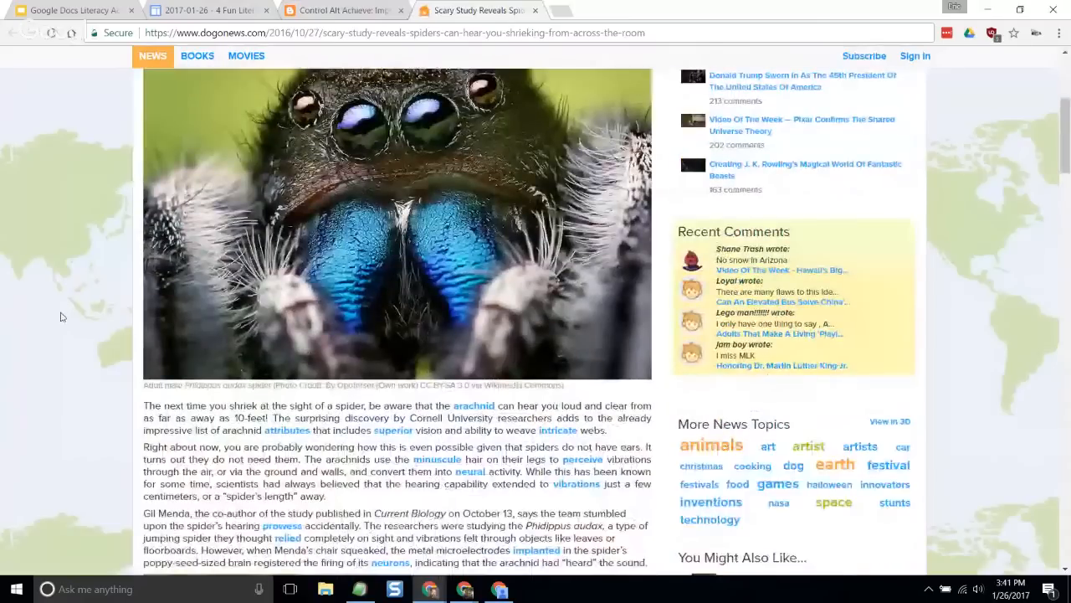
{"action": "scroll", "coordinate": [60, 317], "scroll_direction": "up", "scroll_amount": 4}
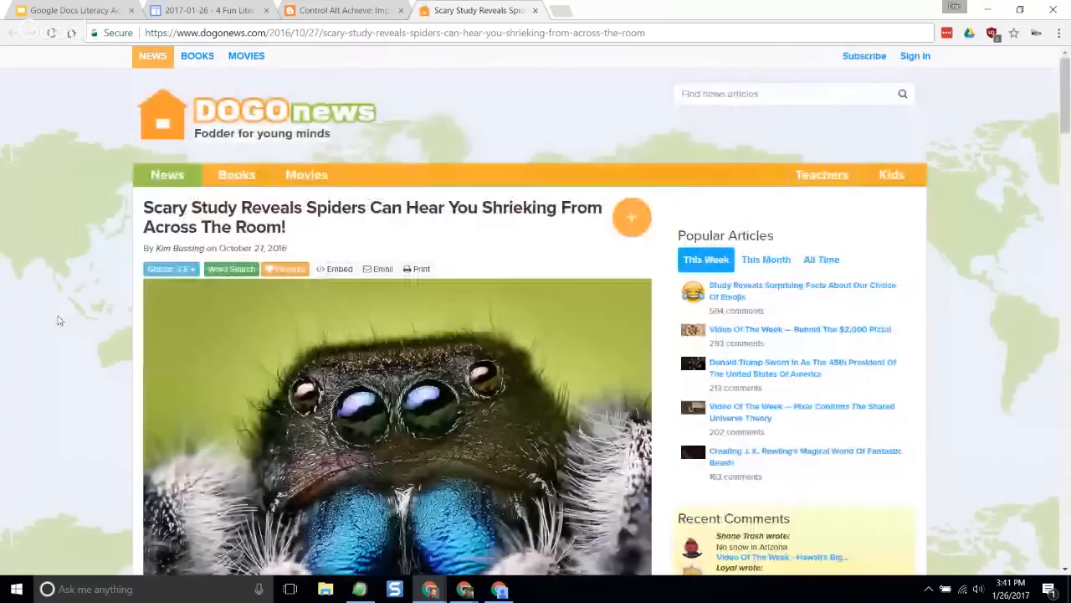
- Return to the "Black Out" blog post and read Step #2 on putting the article in Google Docs
{"action": "key", "text": "ctrl+shift+Tab"}
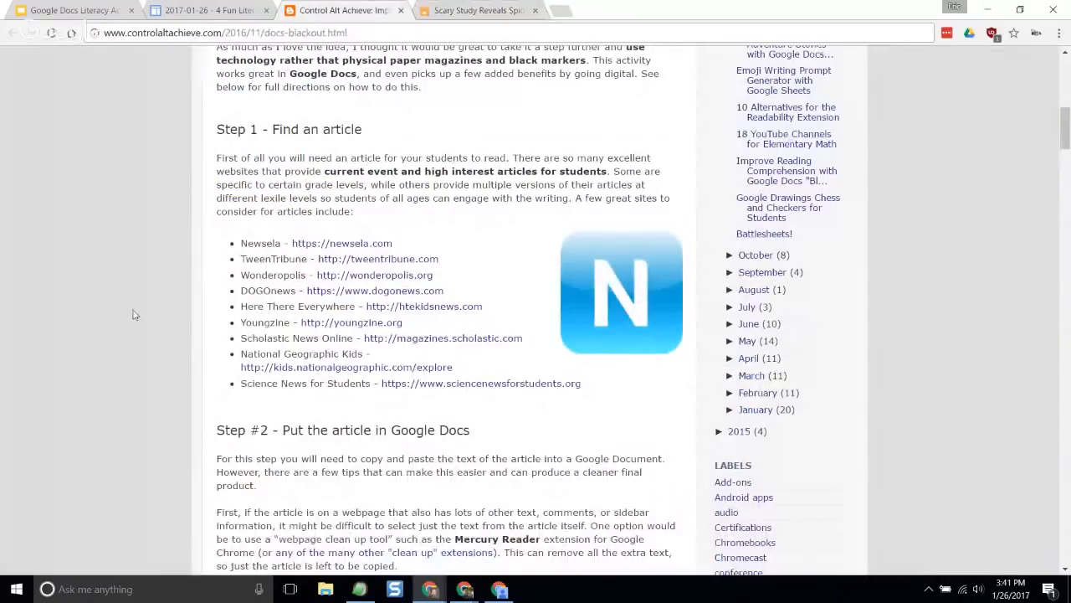
{"action": "scroll", "coordinate": [134, 315], "scroll_direction": "down", "scroll_amount": 1}
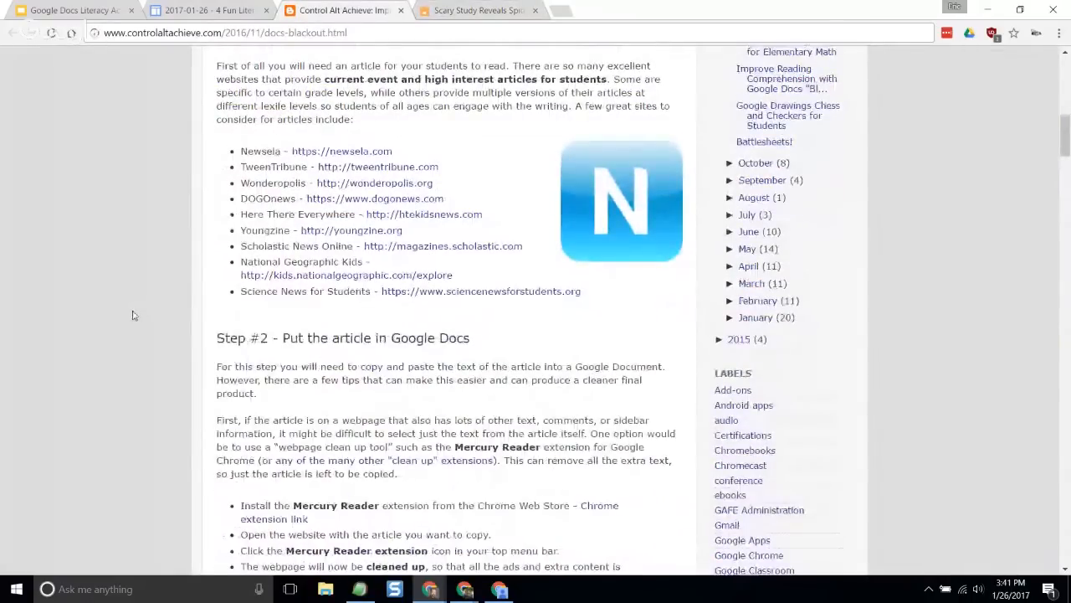
{"action": "scroll", "coordinate": [129, 318], "scroll_direction": "down", "scroll_amount": 2}
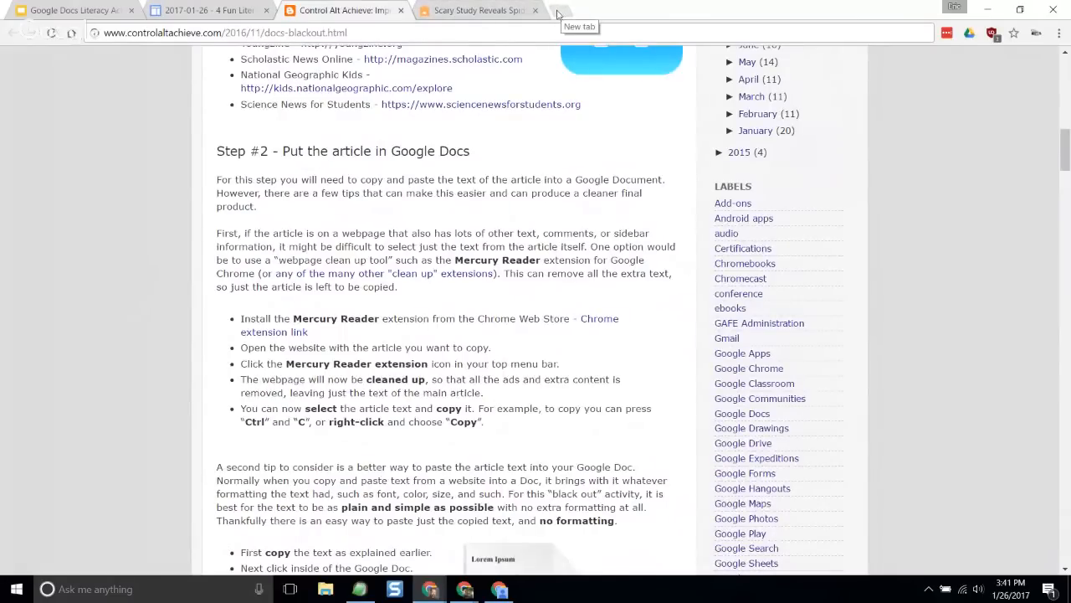
- Open Google Drive in a new browser tab and create a blank Google Docs document
{"action": "left_click", "coordinate": [561, 11]}
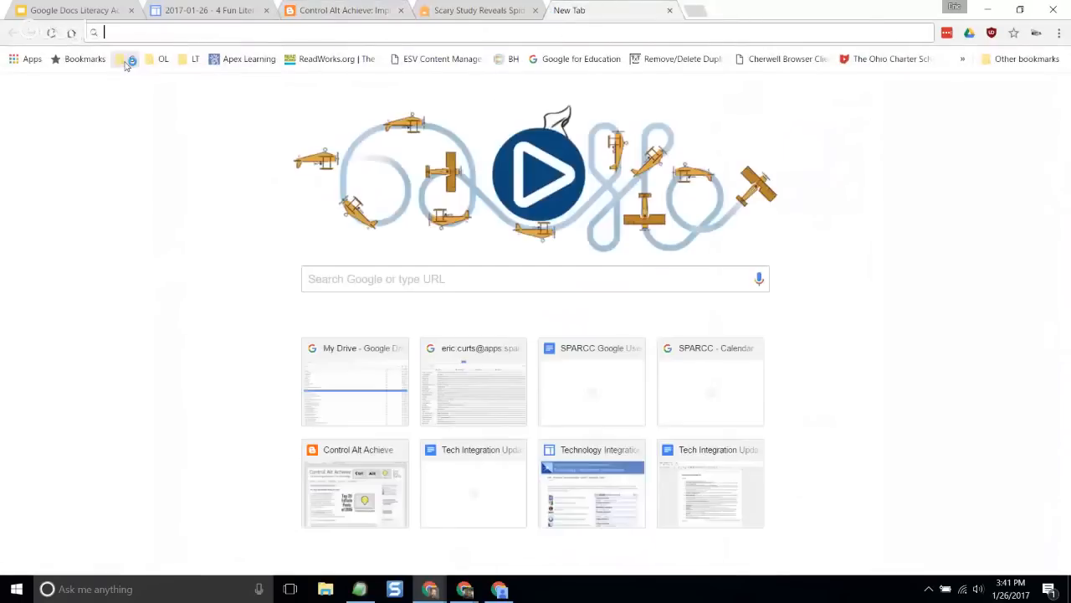
{"action": "left_click", "coordinate": [127, 62]}
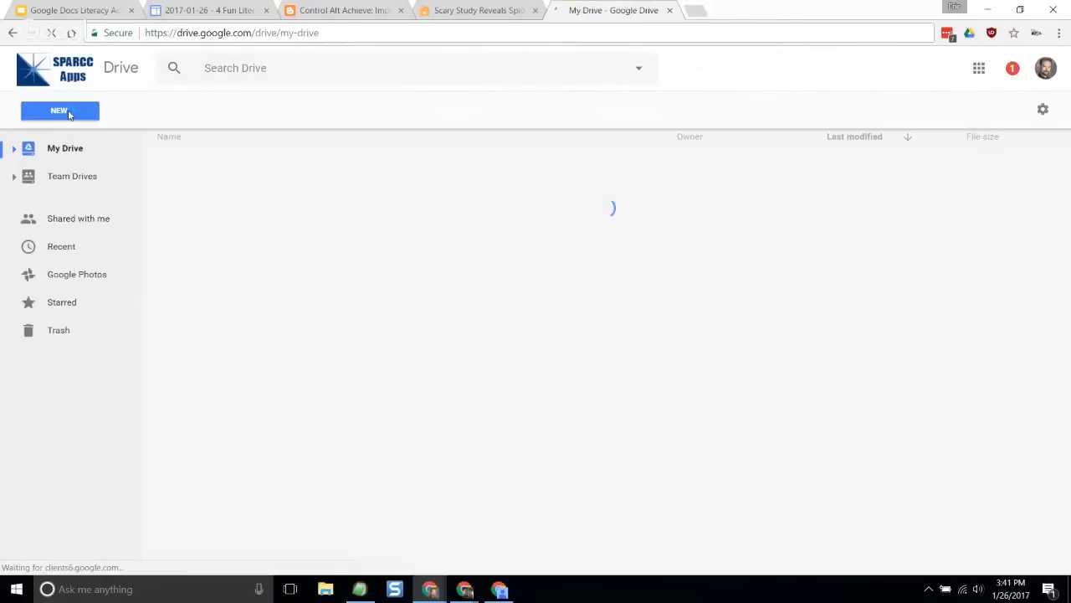
{"action": "left_click", "coordinate": [68, 113]}
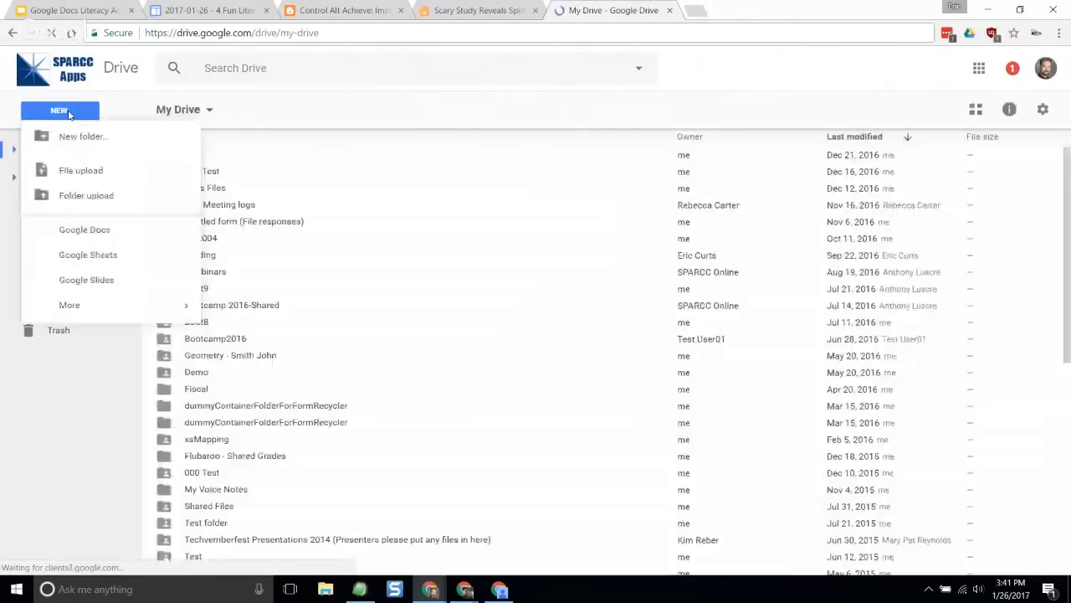
{"action": "left_click", "coordinate": [90, 231]}
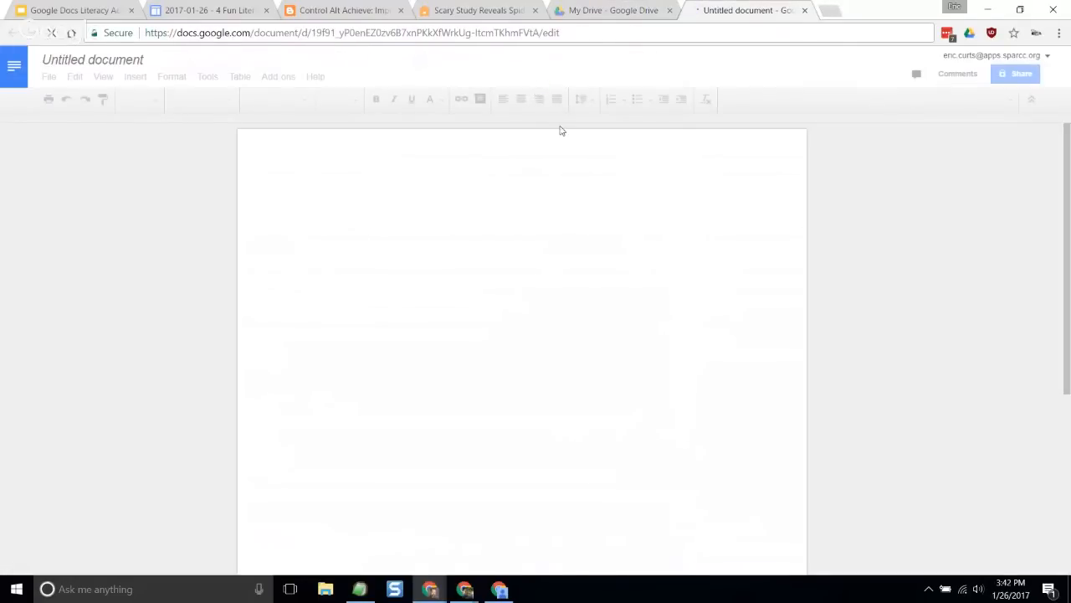
- Compare the DOGOnews spider article's text and surrounding page content with the blank Google Docs document
{"action": "left_click", "coordinate": [492, 13]}
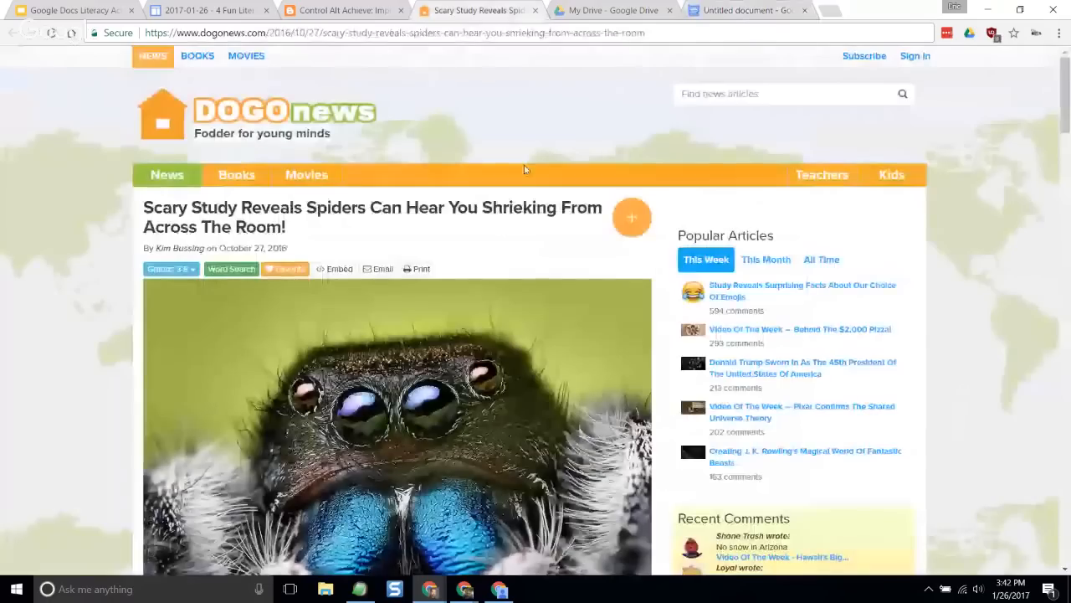
{"action": "scroll", "coordinate": [94, 266], "scroll_direction": "down", "scroll_amount": 3}
{"action": "scroll", "coordinate": [95, 266], "scroll_direction": "down", "scroll_amount": 5}
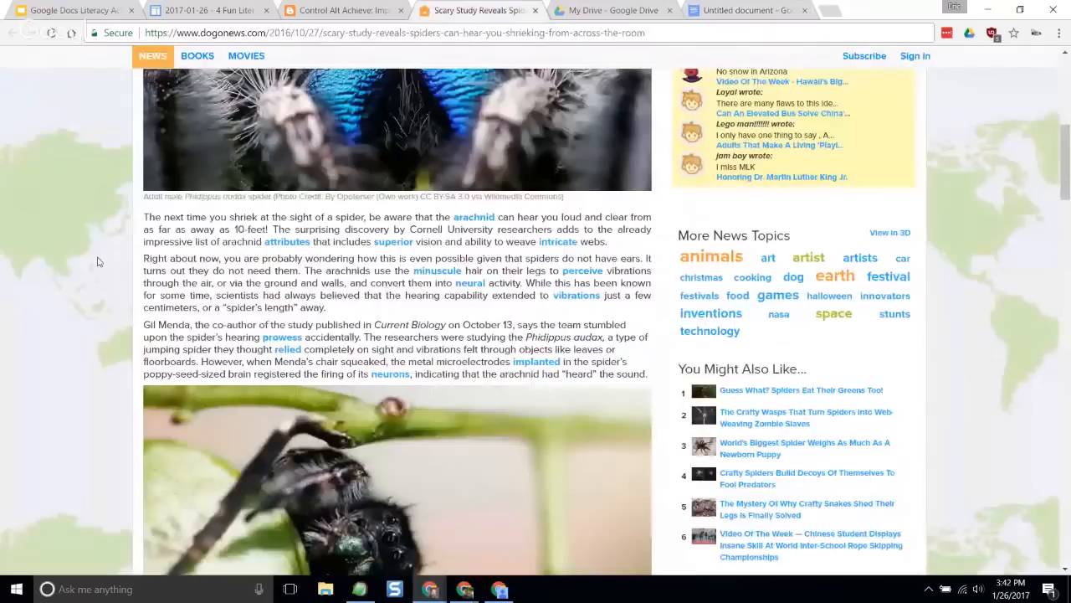
{"action": "scroll", "coordinate": [95, 267], "scroll_direction": "up", "scroll_amount": 5}
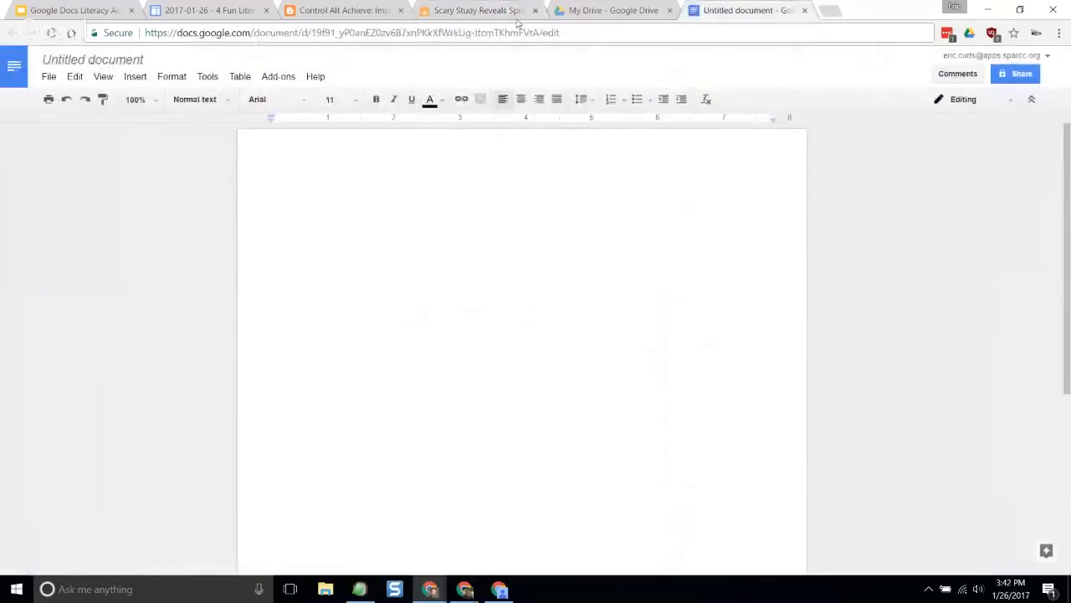
{"action": "left_click", "coordinate": [500, 11]}
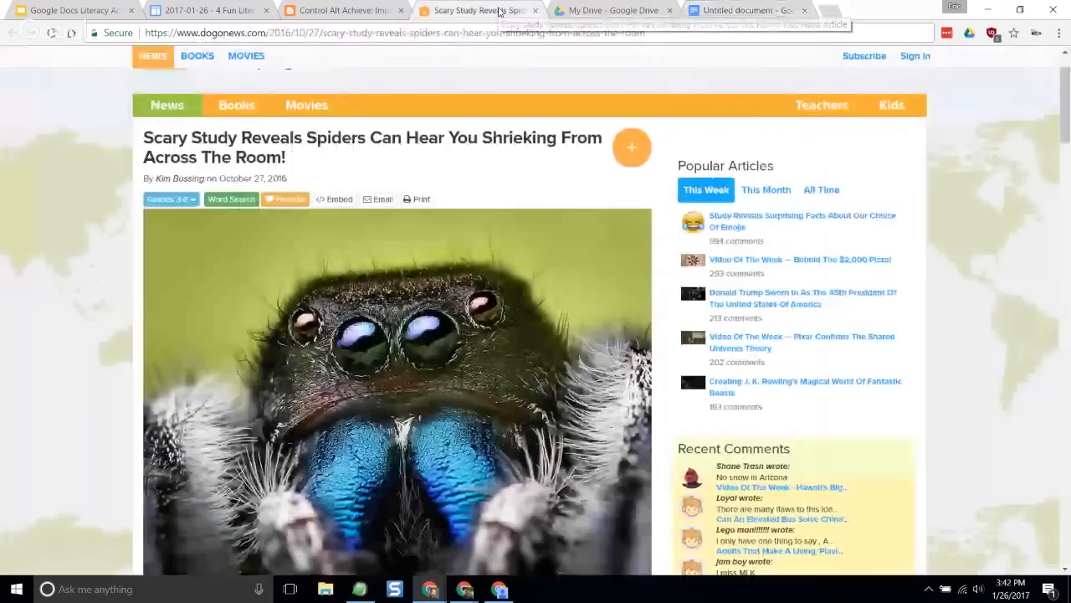
- Check the blog post's Mercury Reader clean-up instructions and examine the images and sidebar content around the spider article's text
{"action": "left_click", "coordinate": [346, 12]}
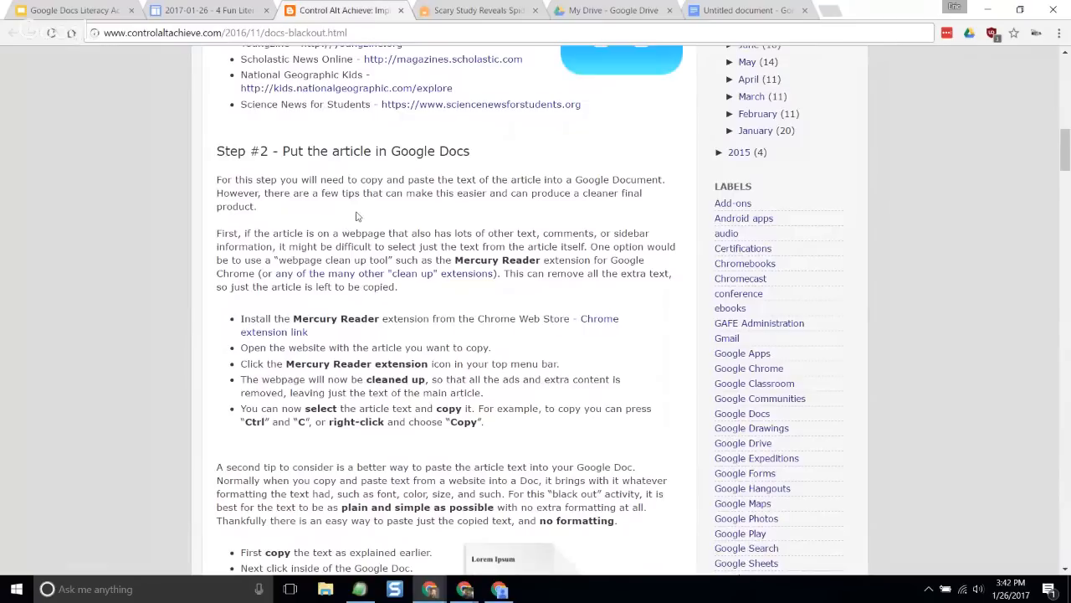
{"action": "scroll", "coordinate": [363, 243], "scroll_direction": "down", "scroll_amount": 1}
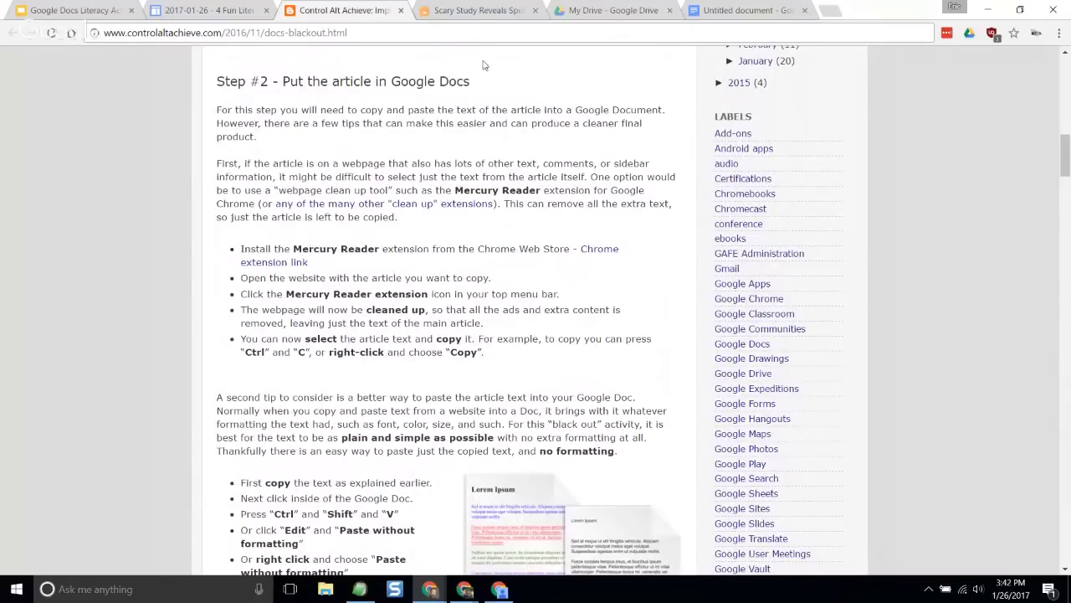
{"action": "left_click", "coordinate": [477, 11]}
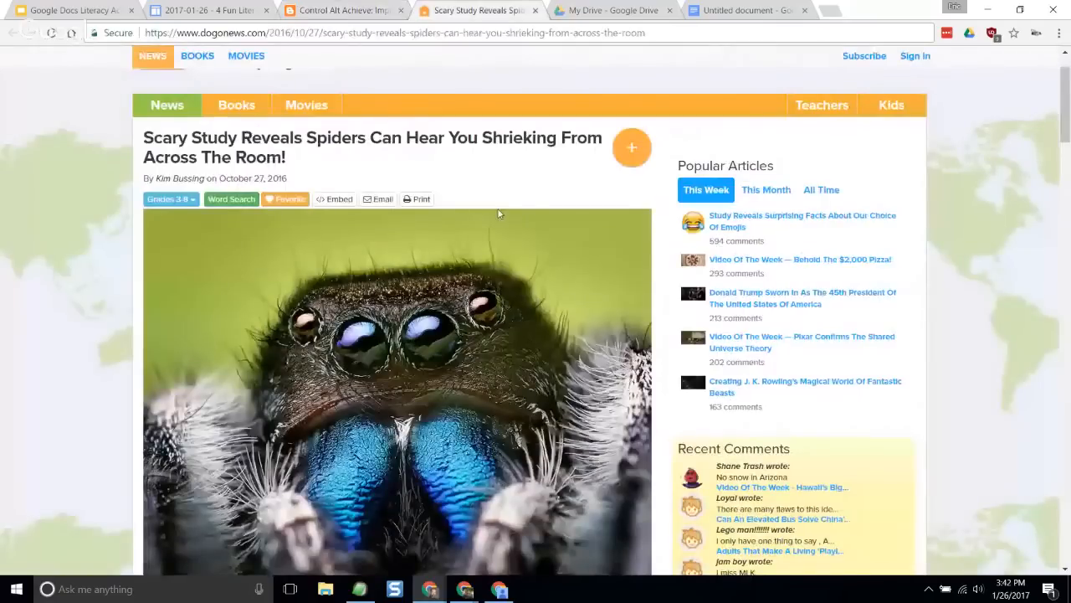
{"action": "scroll", "coordinate": [91, 287], "scroll_direction": "down", "scroll_amount": 6}
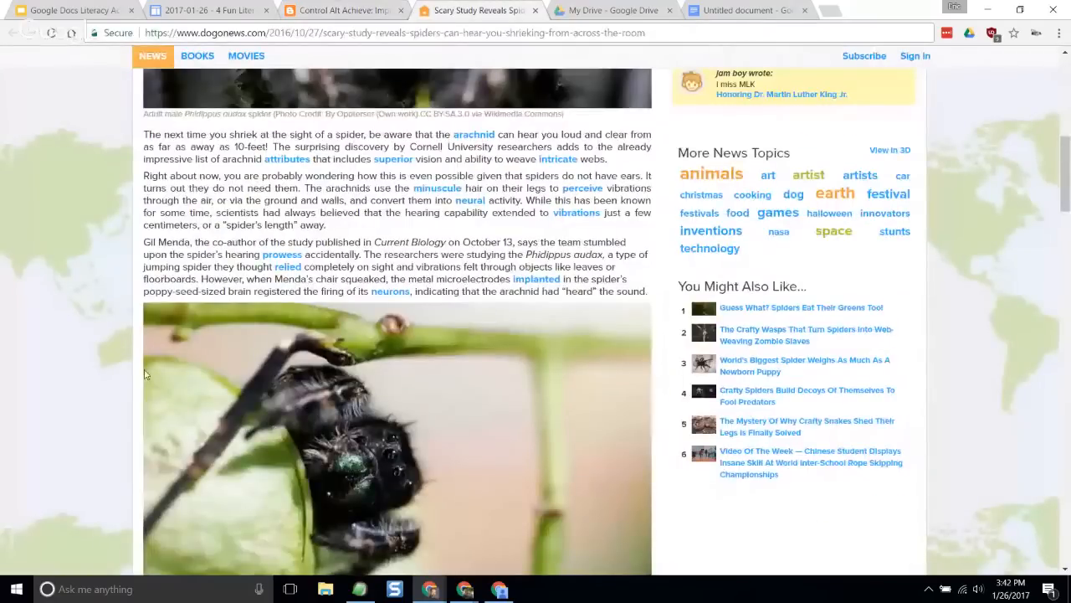
{"action": "scroll", "coordinate": [144, 374], "scroll_direction": "down", "scroll_amount": 3}
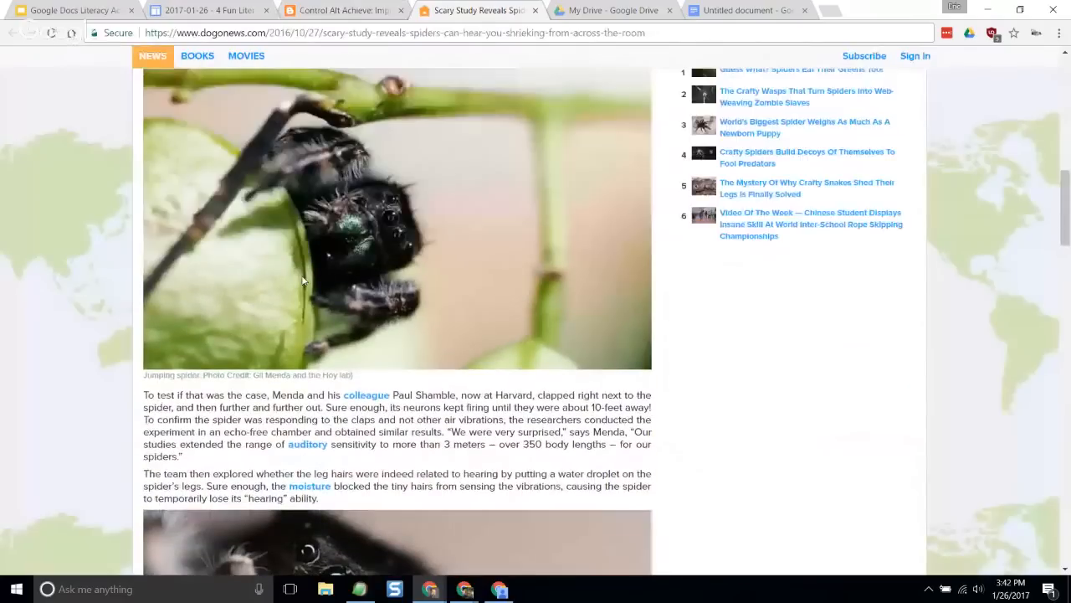
{"action": "scroll", "coordinate": [304, 281], "scroll_direction": "up", "scroll_amount": 9}
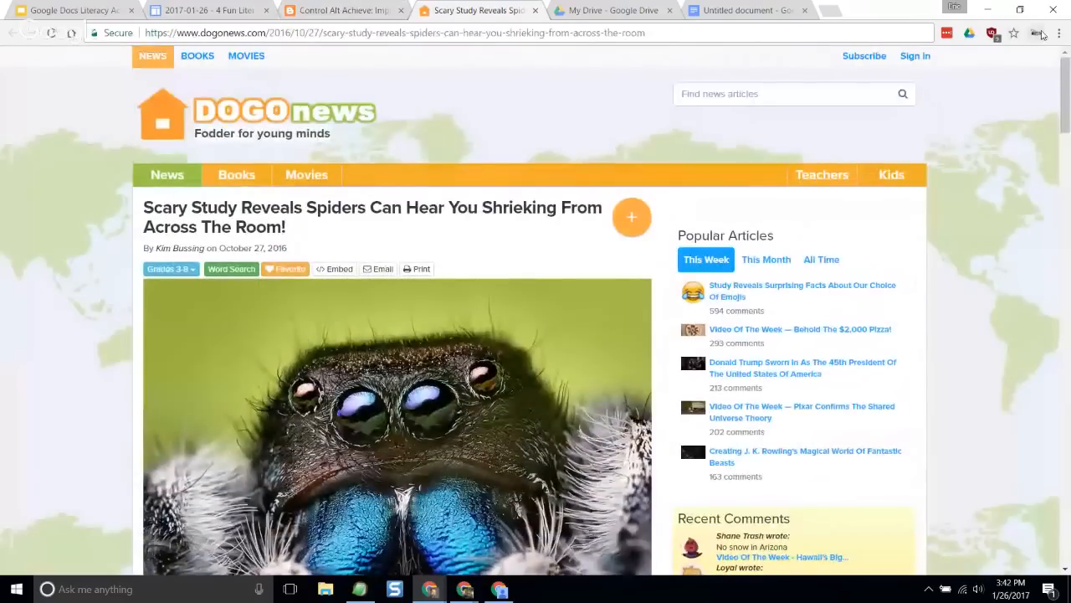
- Enable the Mercury Reader extension in the browser's extension manager and return to the spider article
{"action": "left_click", "coordinate": [1038, 33]}
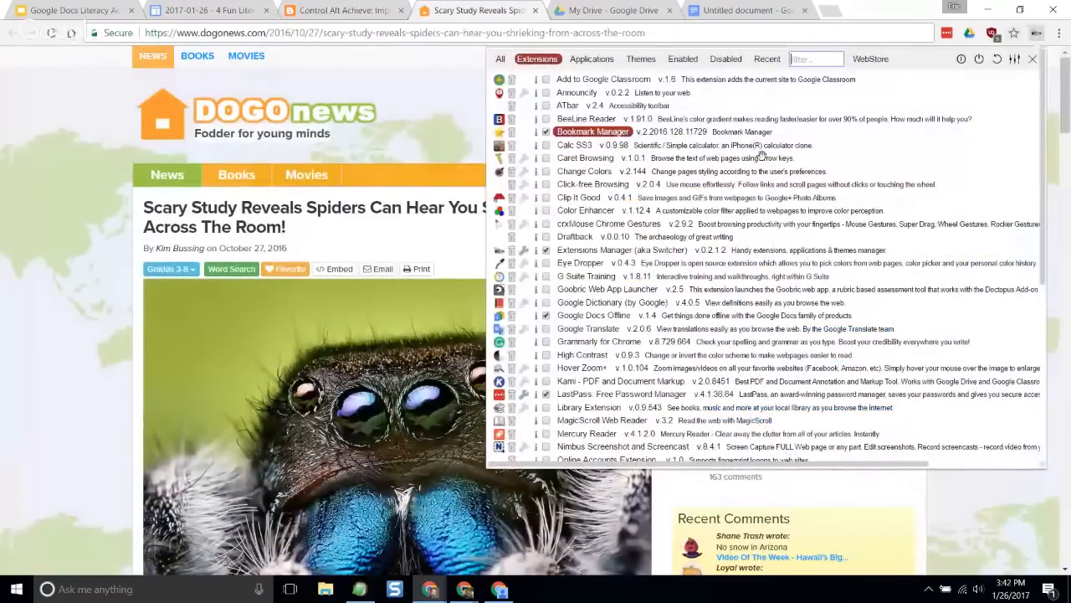
{"action": "scroll", "coordinate": [761, 156], "scroll_direction": "down", "scroll_amount": 5}
{"action": "scroll", "coordinate": [636, 276], "scroll_direction": "up", "scroll_amount": 3}
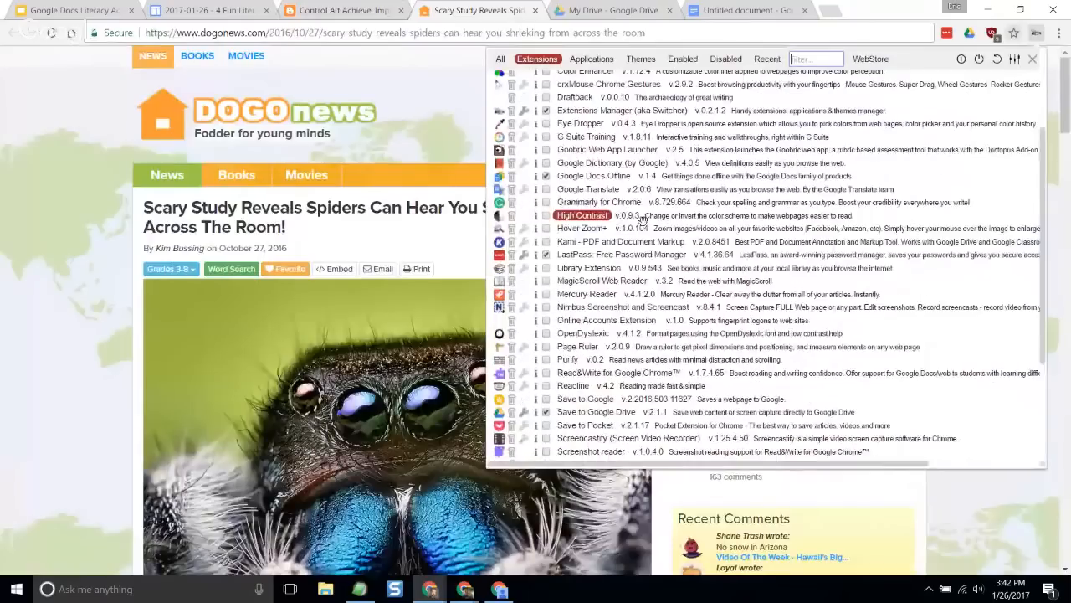
{"action": "left_click", "coordinate": [546, 293]}
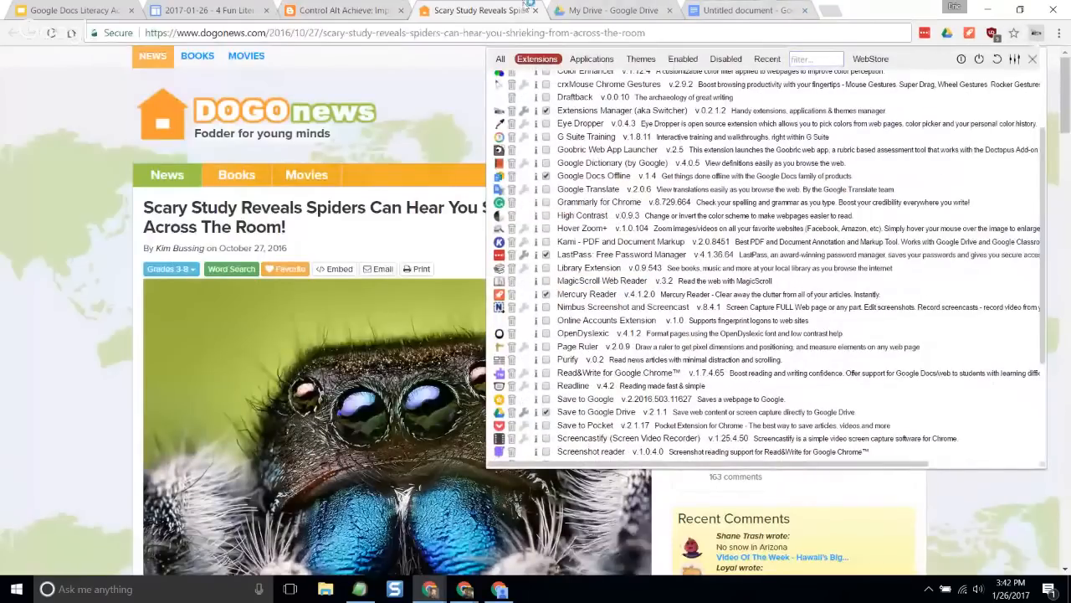
{"action": "left_click", "coordinate": [507, 7]}
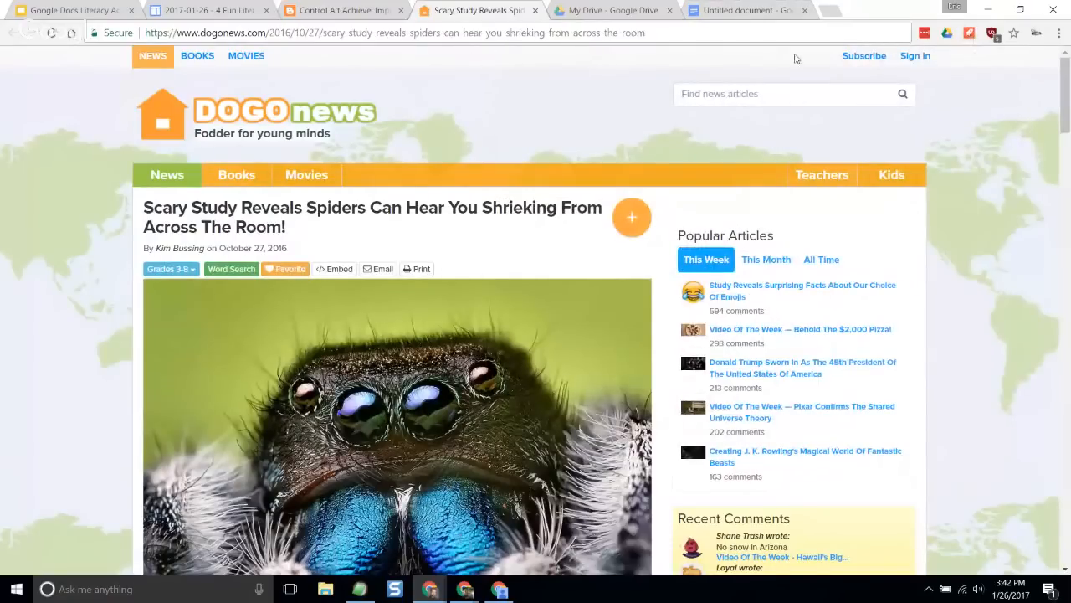
- Reload the spider article, clean it up with Mercury Reader, and look through the simplified text and images
{"action": "left_click", "coordinate": [258, 57]}
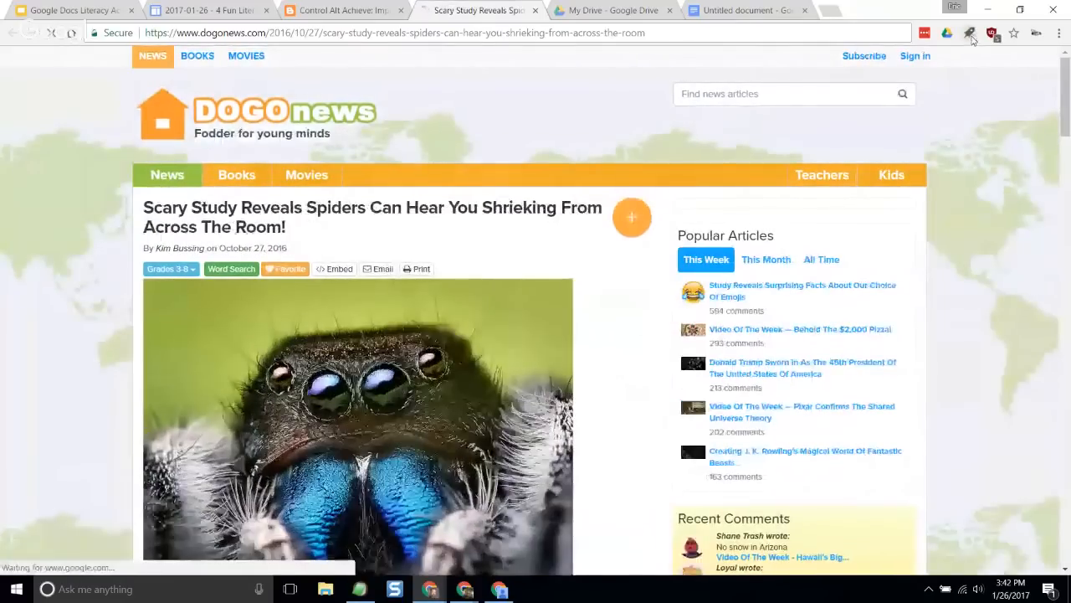
{"action": "left_click", "coordinate": [969, 34]}
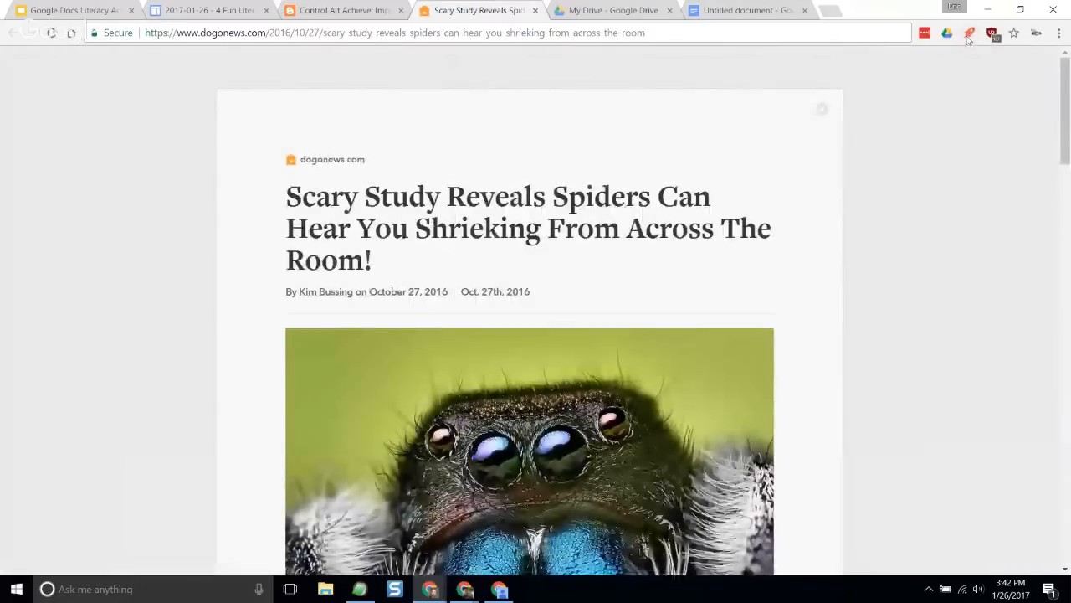
{"action": "scroll", "coordinate": [282, 235], "scroll_direction": "down", "scroll_amount": 1}
{"action": "scroll", "coordinate": [282, 235], "scroll_direction": "down", "scroll_amount": 2}
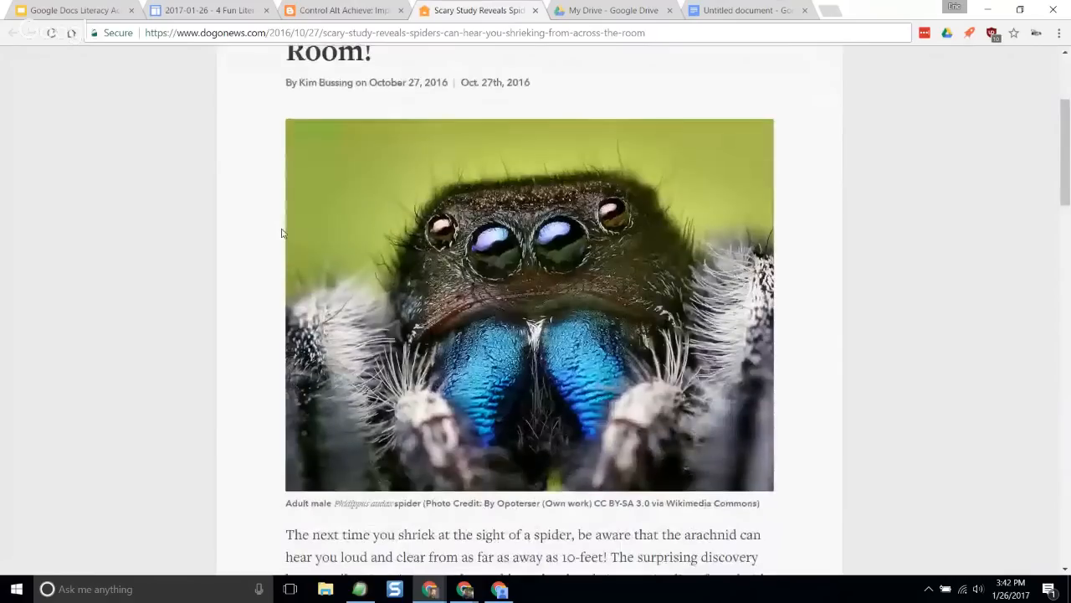
{"action": "scroll", "coordinate": [283, 232], "scroll_direction": "down", "scroll_amount": 15}
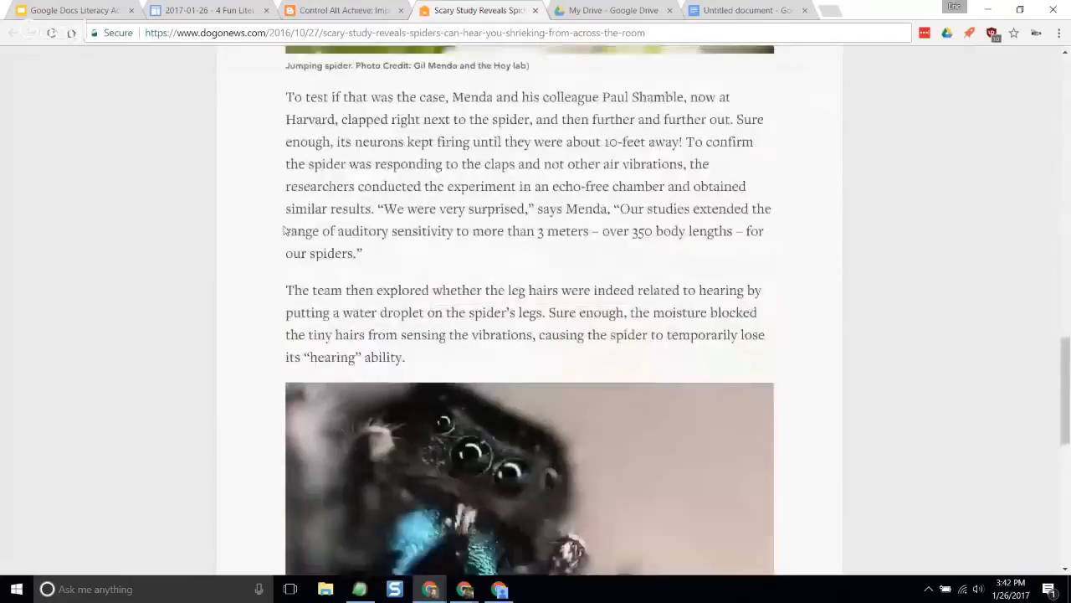
{"action": "scroll", "coordinate": [287, 226], "scroll_direction": "up", "scroll_amount": 10}
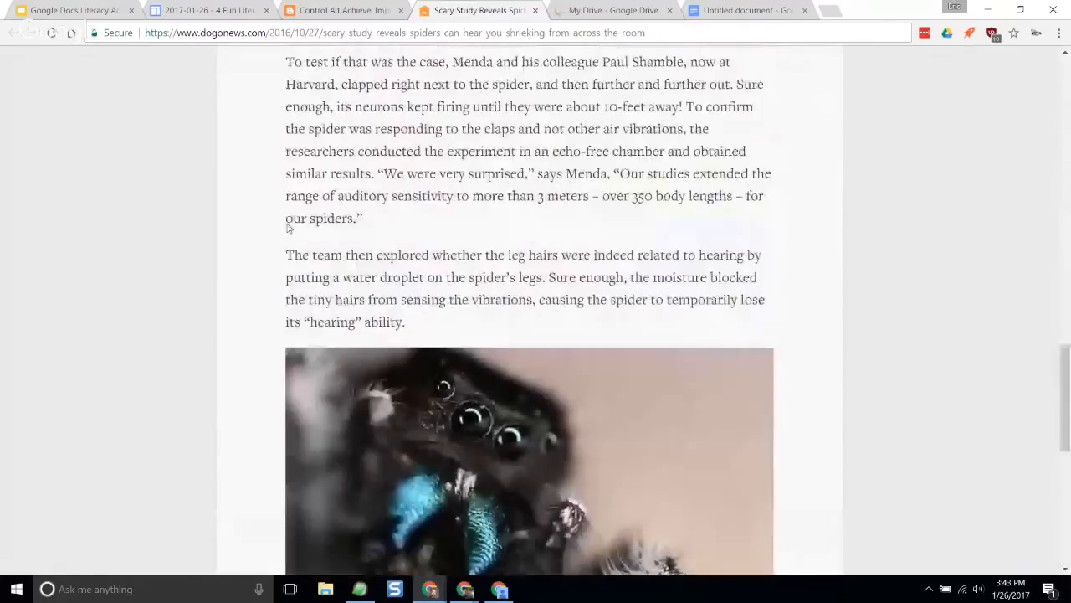
{"action": "scroll", "coordinate": [287, 226], "scroll_direction": "up", "scroll_amount": 10}
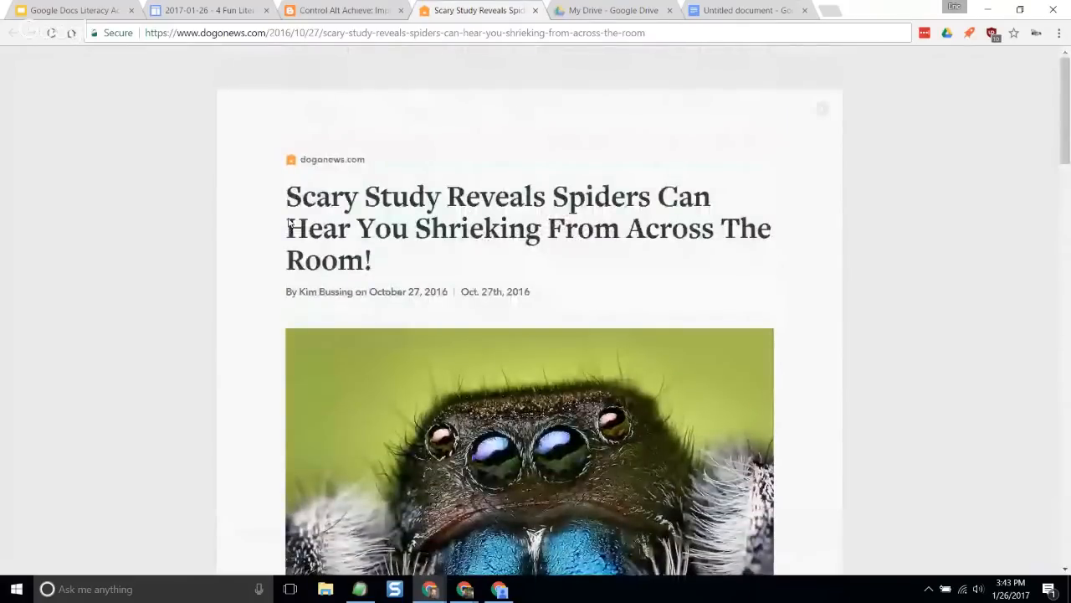
- Revisit the "Black Out" blog post, the session resources page and the slide with the activity's resource address
{"action": "left_click", "coordinate": [374, 11]}
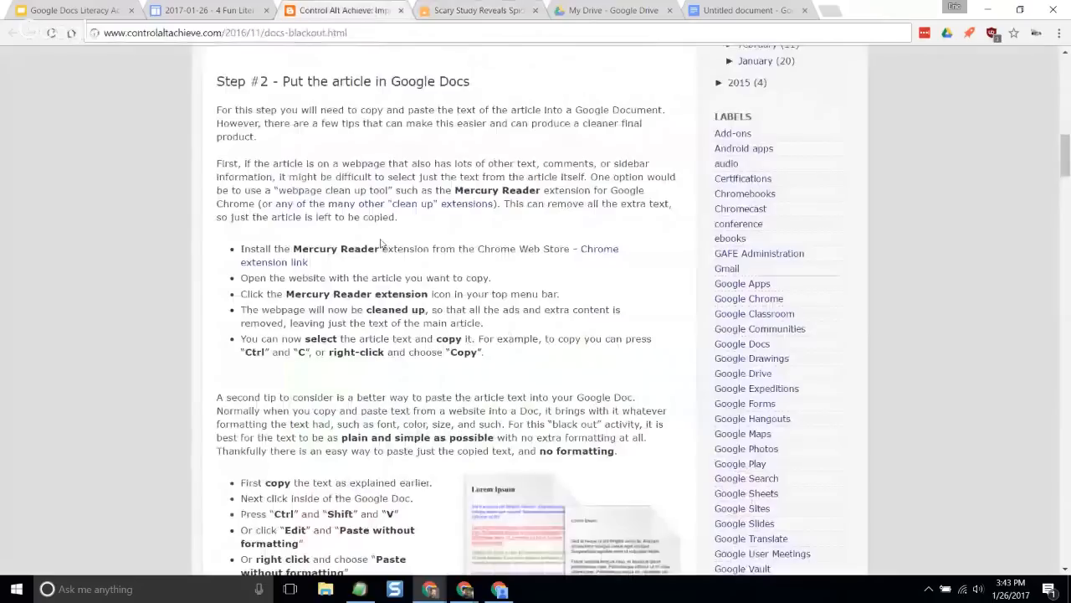
{"action": "left_click", "coordinate": [234, 11]}
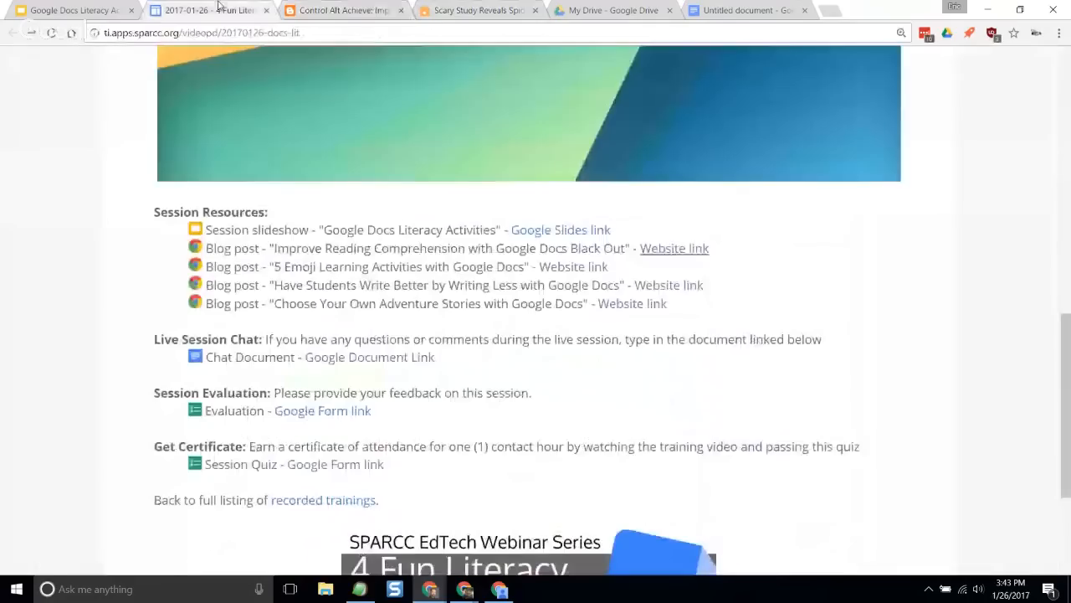
{"action": "left_click", "coordinate": [109, 11]}
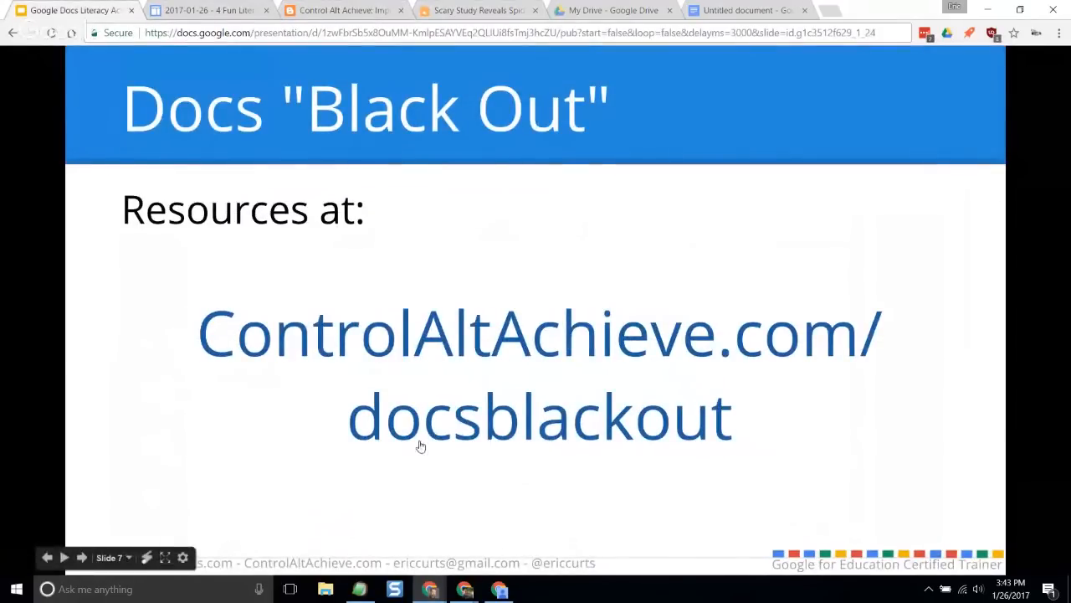
- Copy the cleaned-up spider article from its headline through the closing Halloween decorations paragraph, and switch to the blank Google Docs document
{"action": "left_click", "coordinate": [478, 11]}
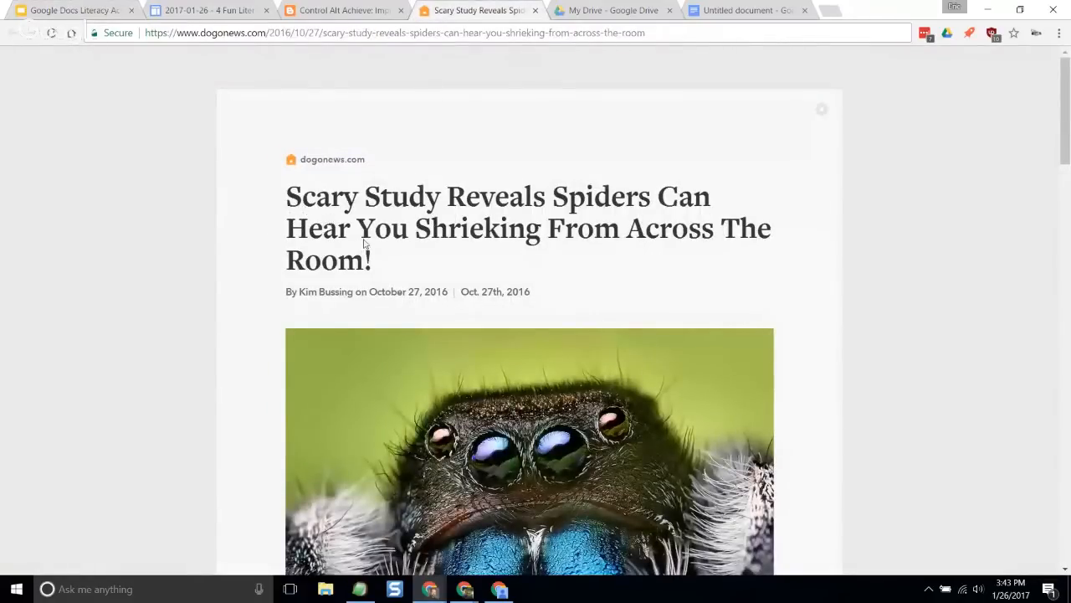
{"action": "left_click_drag", "start_coordinate": [288, 203], "coordinate": [363, 344]}
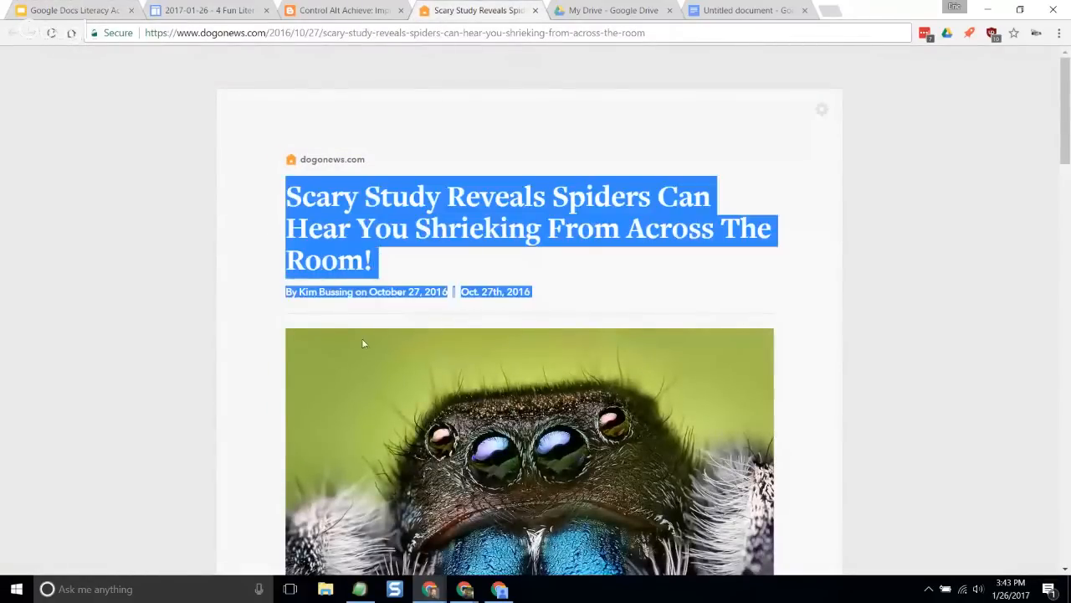
{"action": "left_click_drag", "start_coordinate": [367, 526], "coordinate": [716, 345]}
{"action": "right_click", "coordinate": [656, 308]}
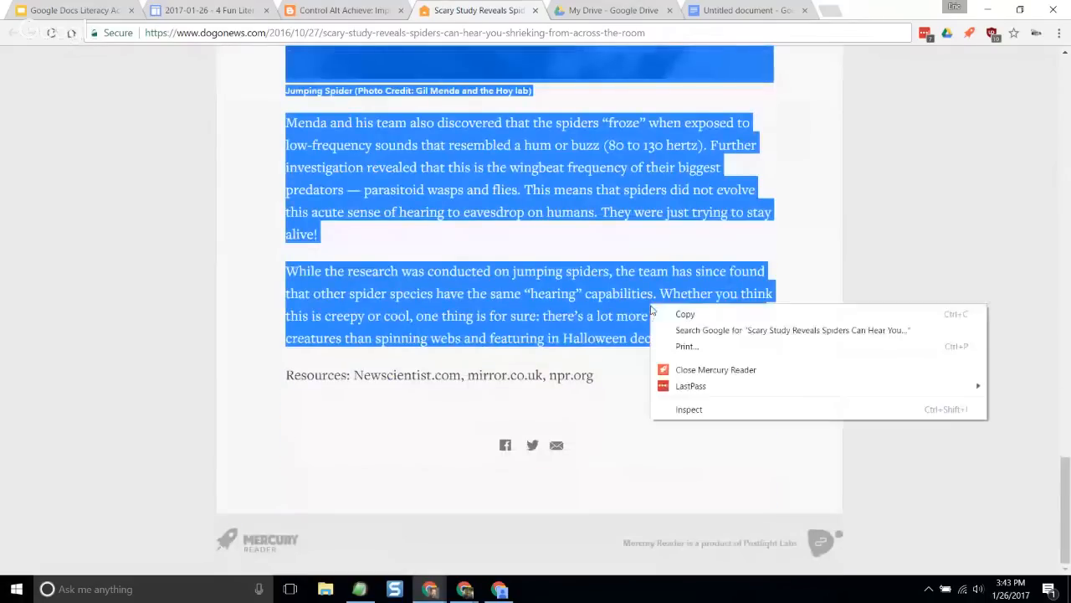
{"action": "left_click", "coordinate": [672, 316]}
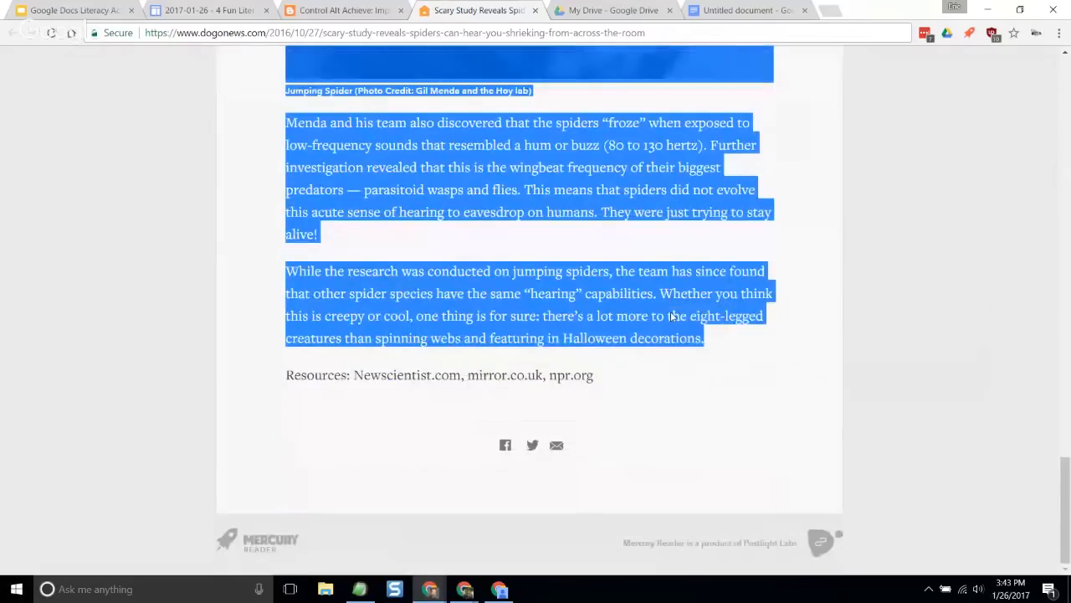
{"action": "left_click", "coordinate": [718, 16]}
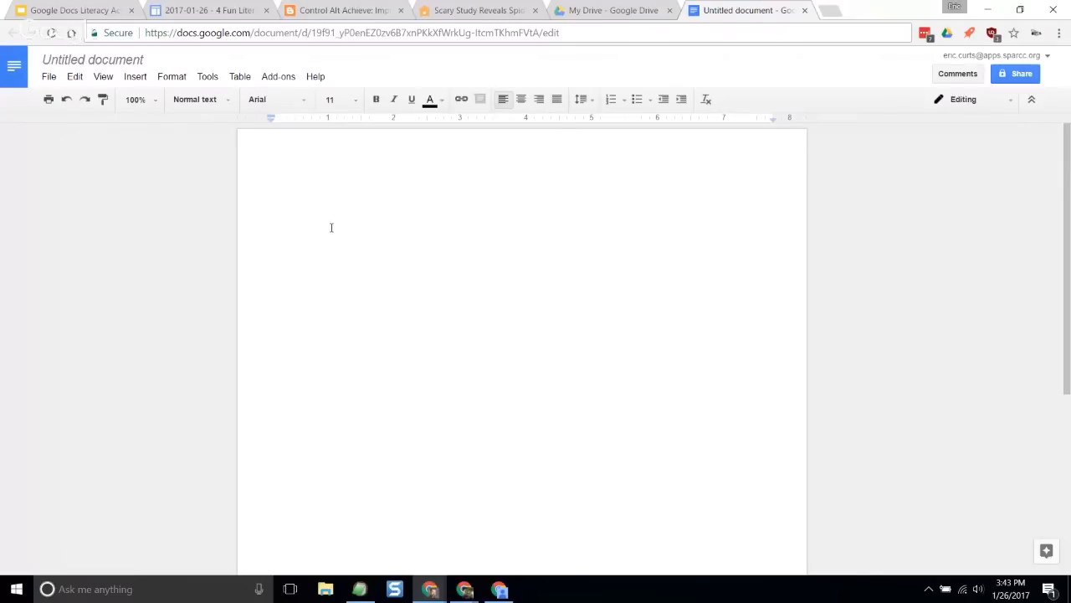
- Paste the article into the document with its original formatting and images, look it over, and undo the paste
{"action": "key", "text": "ctrl+v"}
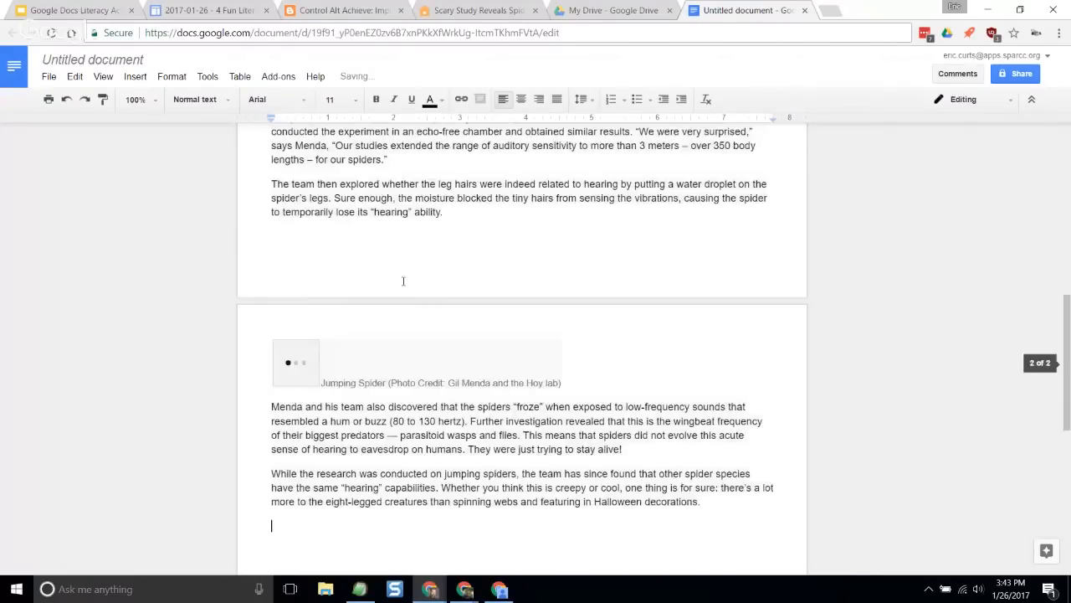
{"action": "scroll", "coordinate": [418, 302], "scroll_direction": "up", "scroll_amount": 5}
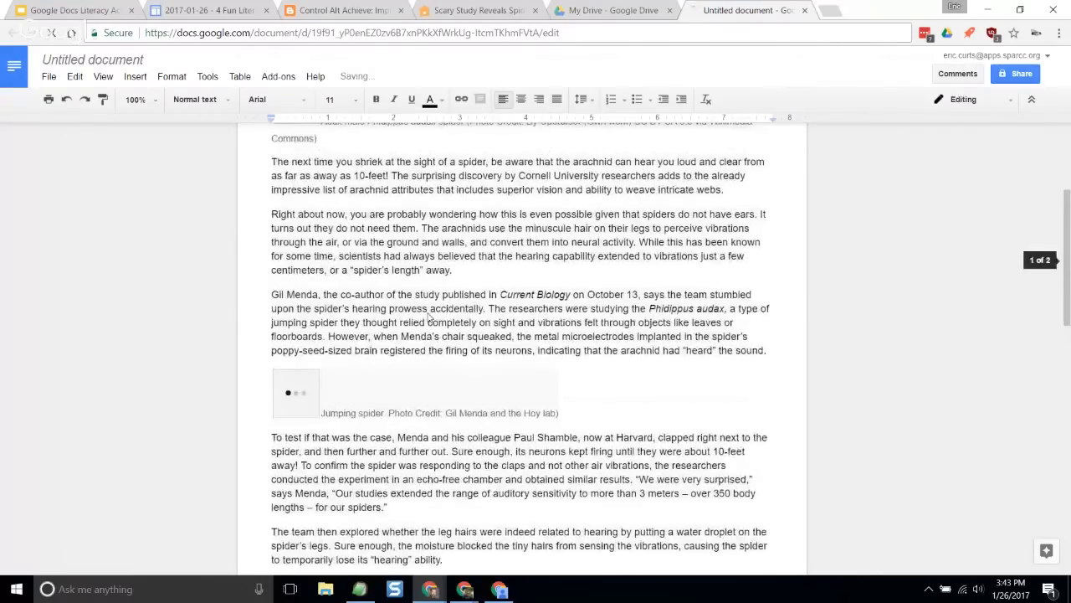
{"action": "scroll", "coordinate": [429, 317], "scroll_direction": "up", "scroll_amount": 5}
{"action": "scroll", "coordinate": [527, 303], "scroll_direction": "down", "scroll_amount": 3}
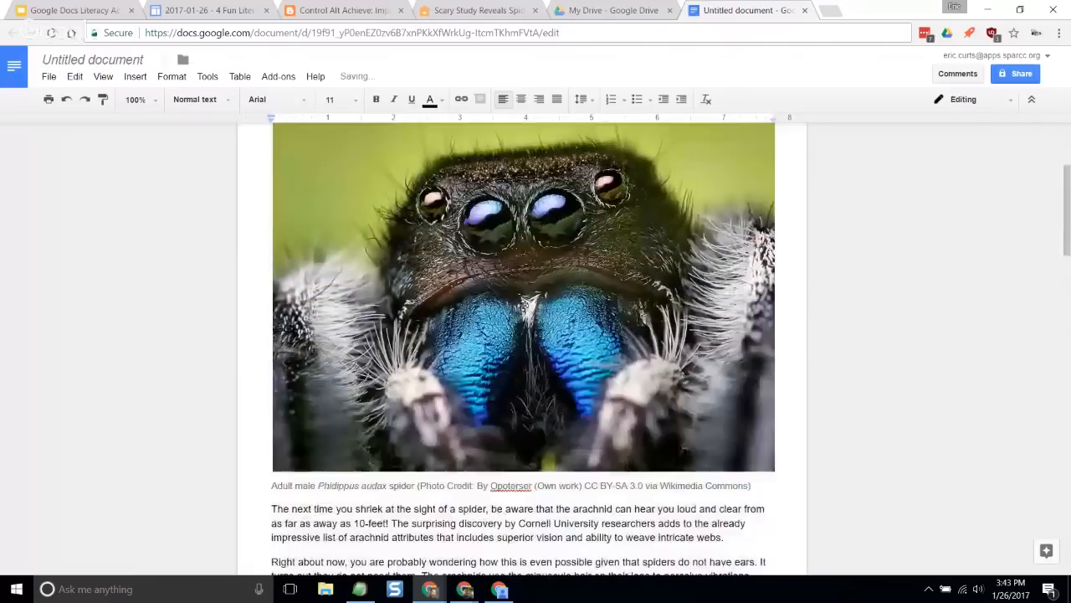
{"action": "scroll", "coordinate": [527, 303], "scroll_direction": "up", "scroll_amount": 3}
{"action": "left_click", "coordinate": [72, 104]}
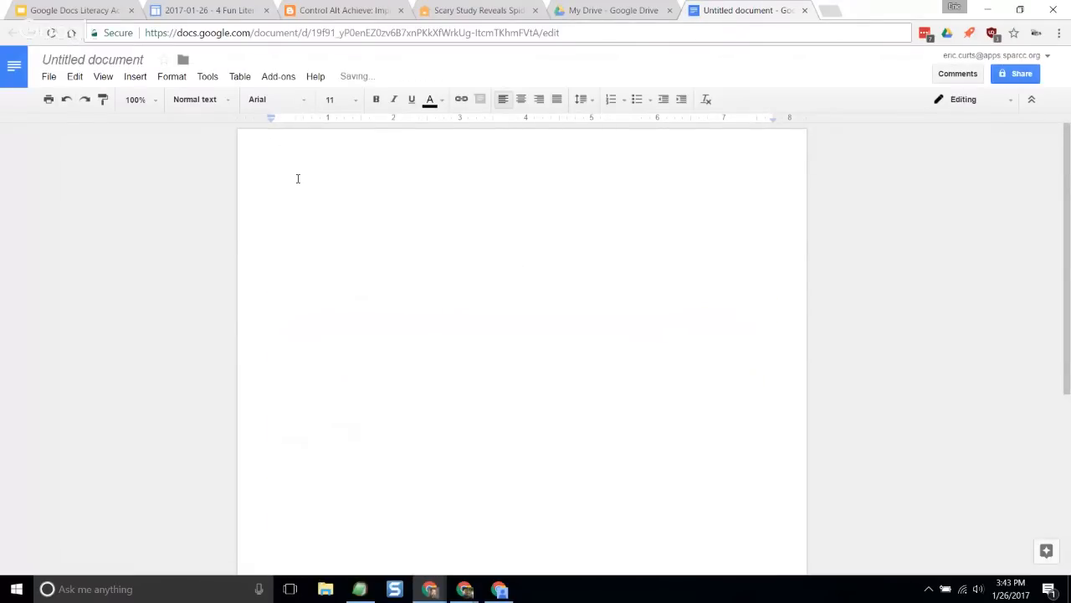
- Paste the article into the empty document without formatting and look over the plain text
{"action": "left_click", "coordinate": [75, 76]}
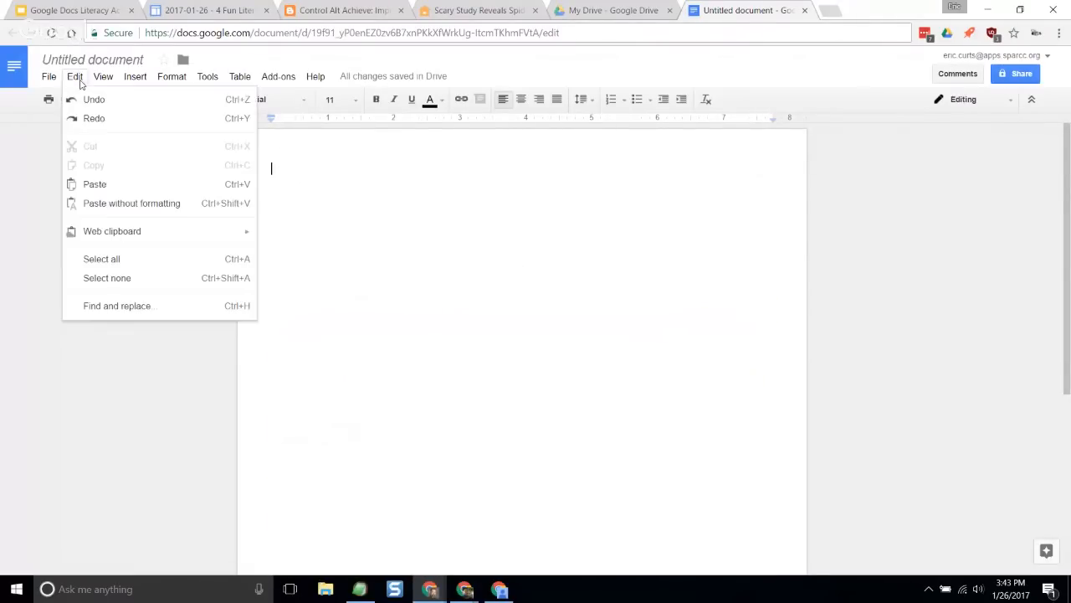
{"action": "left_click", "coordinate": [199, 210]}
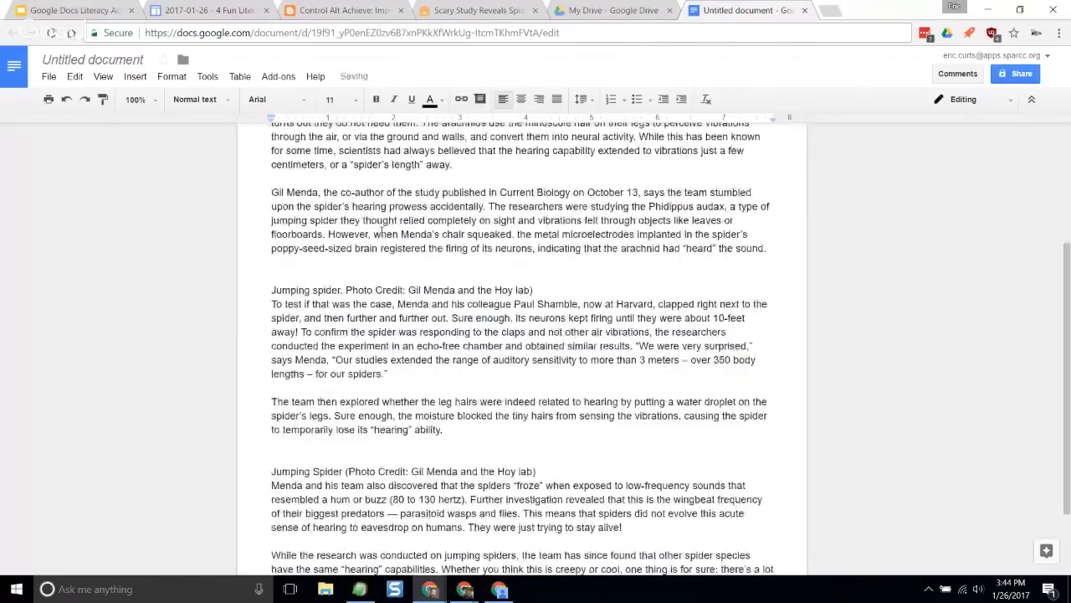
{"action": "scroll", "coordinate": [488, 269], "scroll_direction": "up", "scroll_amount": 3}
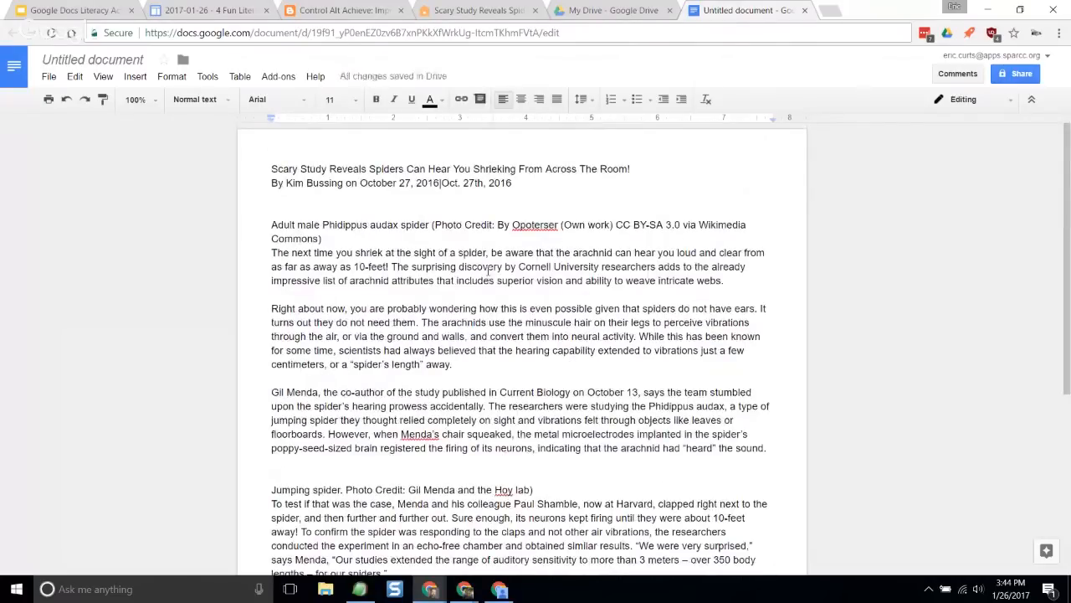
{"action": "scroll", "coordinate": [488, 270], "scroll_direction": "down", "scroll_amount": 1}
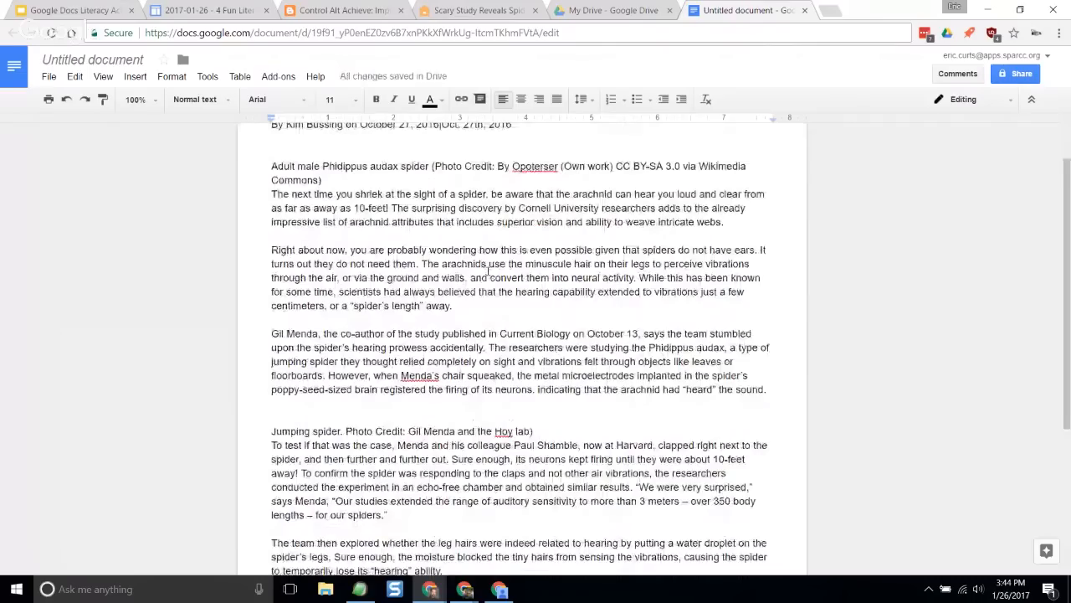
{"action": "scroll", "coordinate": [488, 270], "scroll_direction": "up", "scroll_amount": 1}
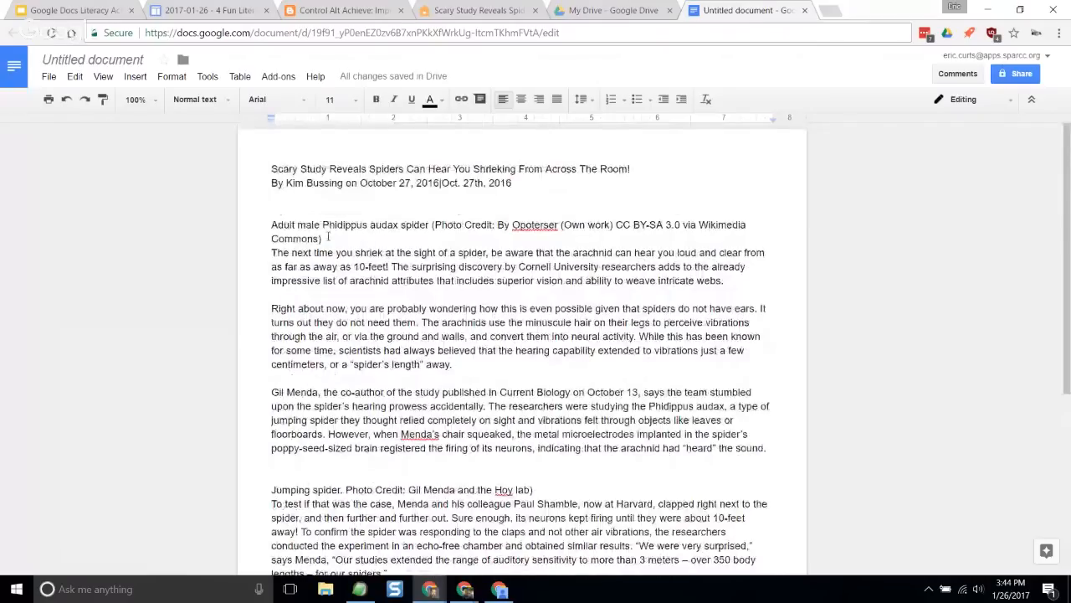
- Delete the "Adult male Phidippus audax spider" photo caption and the first "Jumping spider" photo credit line
{"action": "triple_click", "coordinate": [301, 239]}
{"action": "key", "text": "BackSpace"}
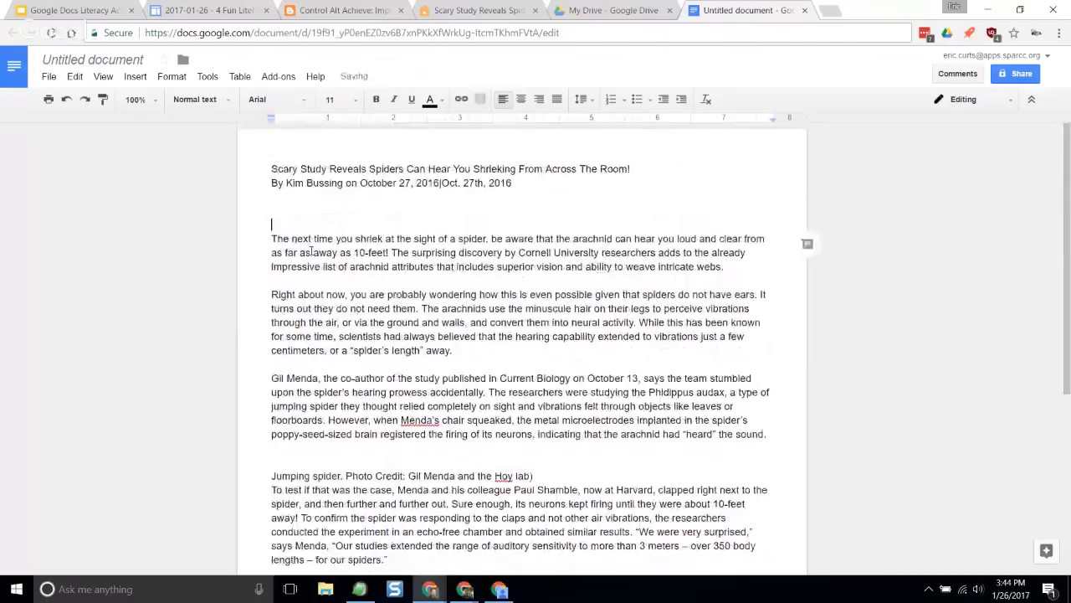
{"action": "left_click_drag", "start_coordinate": [533, 475], "coordinate": [272, 476]}
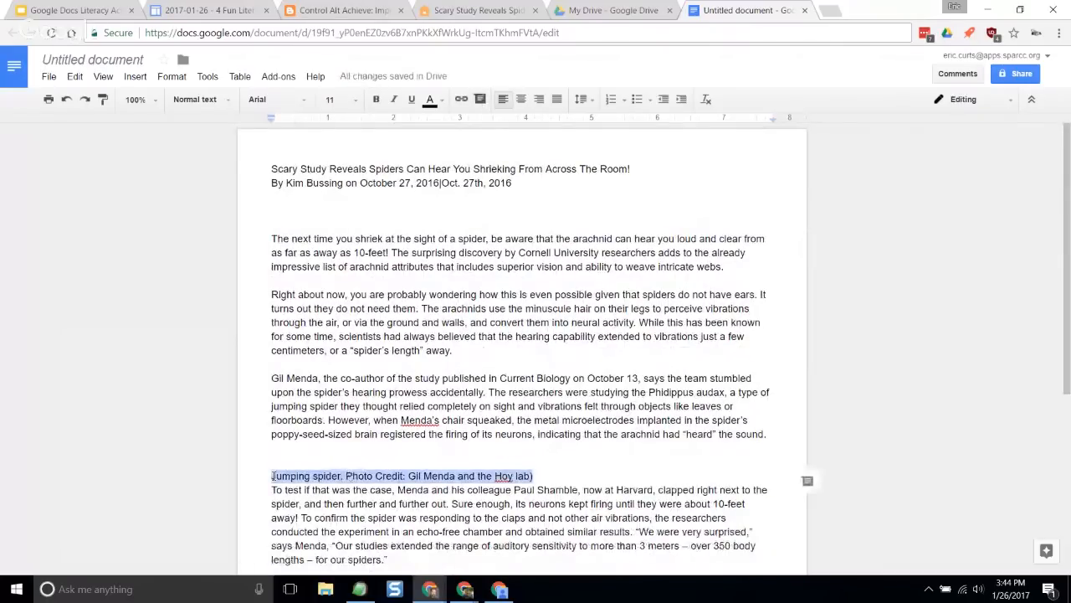
{"action": "key", "text": "BackSpace"}
- Remove the extra blank lines above the "To test if that was the case" paragraph and below the byline
{"action": "scroll", "coordinate": [326, 385], "scroll_direction": "down", "scroll_amount": 4}
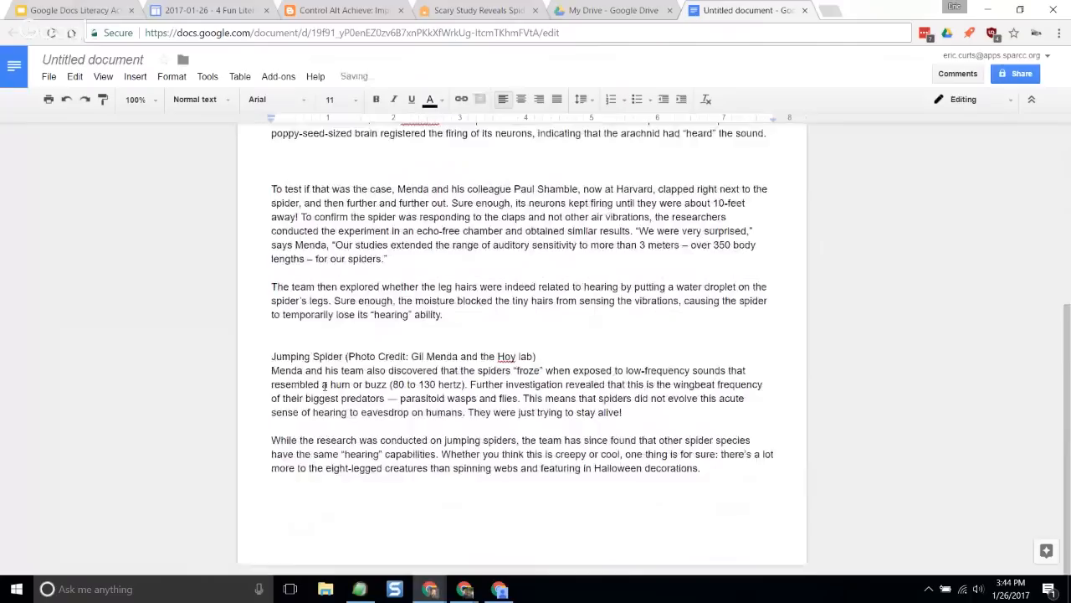
{"action": "scroll", "coordinate": [324, 385], "scroll_direction": "up", "scroll_amount": 4}
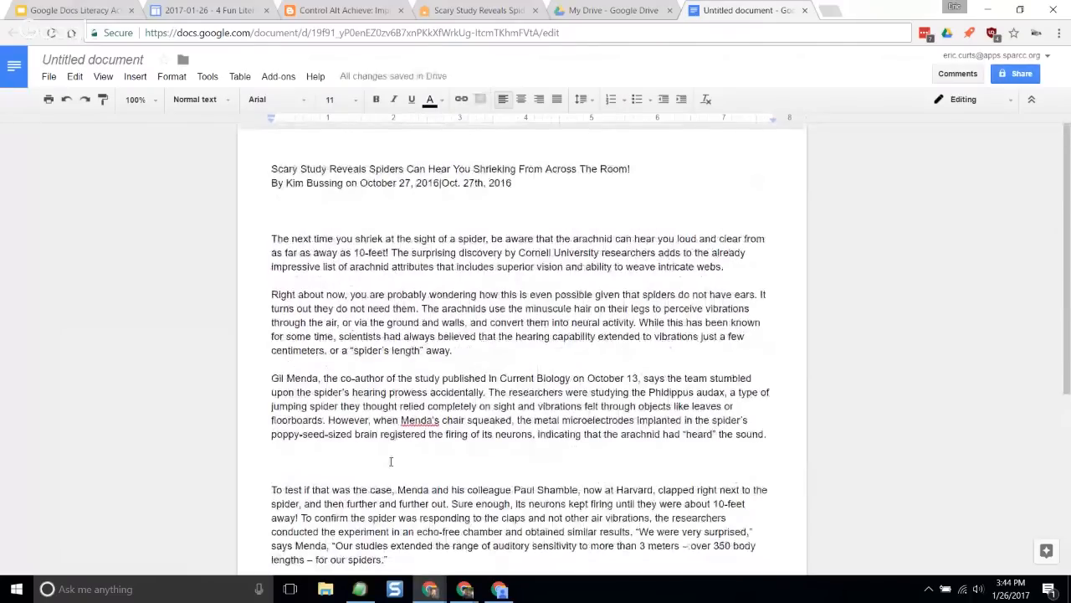
{"action": "key", "text": "BackSpace"}
{"action": "key", "text": "BackSpace"}
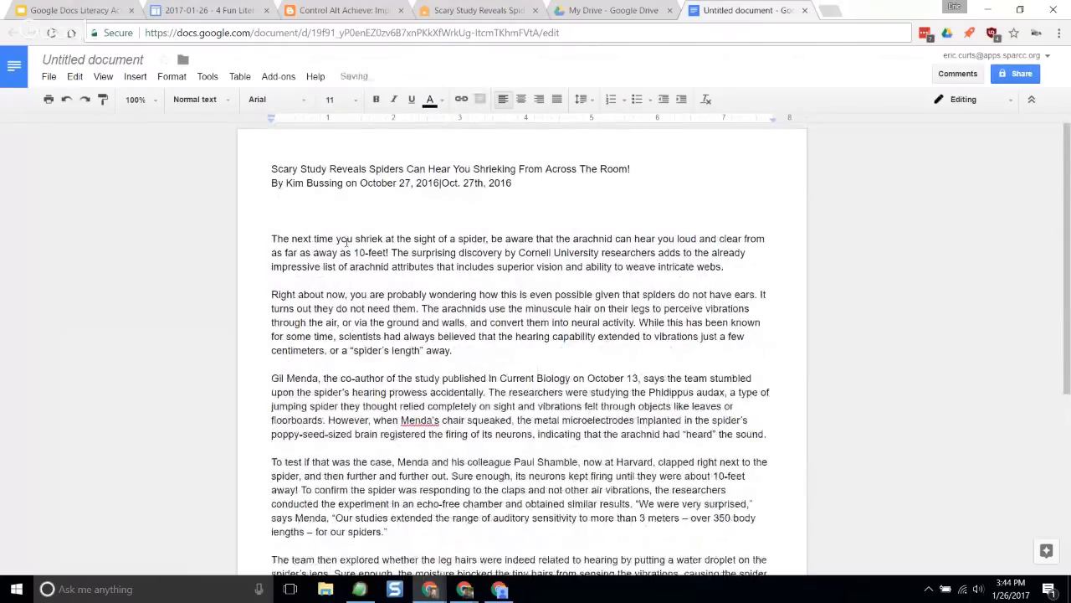
{"action": "key", "text": "BackSpace"}
- Rename the document with the article's headline, "Scary Study Reveals Spiders Can Hear You Shrieking From Across The Room"
{"action": "scroll", "coordinate": [342, 249], "scroll_direction": "down", "scroll_amount": 4}
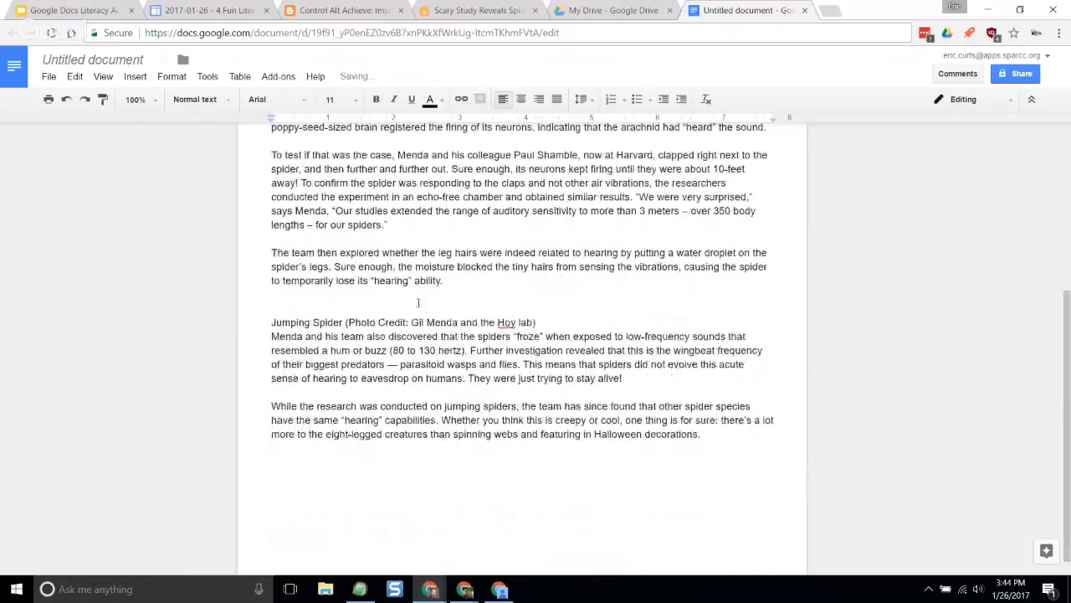
{"action": "scroll", "coordinate": [342, 249], "scroll_direction": "up", "scroll_amount": 4}
{"action": "left_click", "coordinate": [125, 59]}
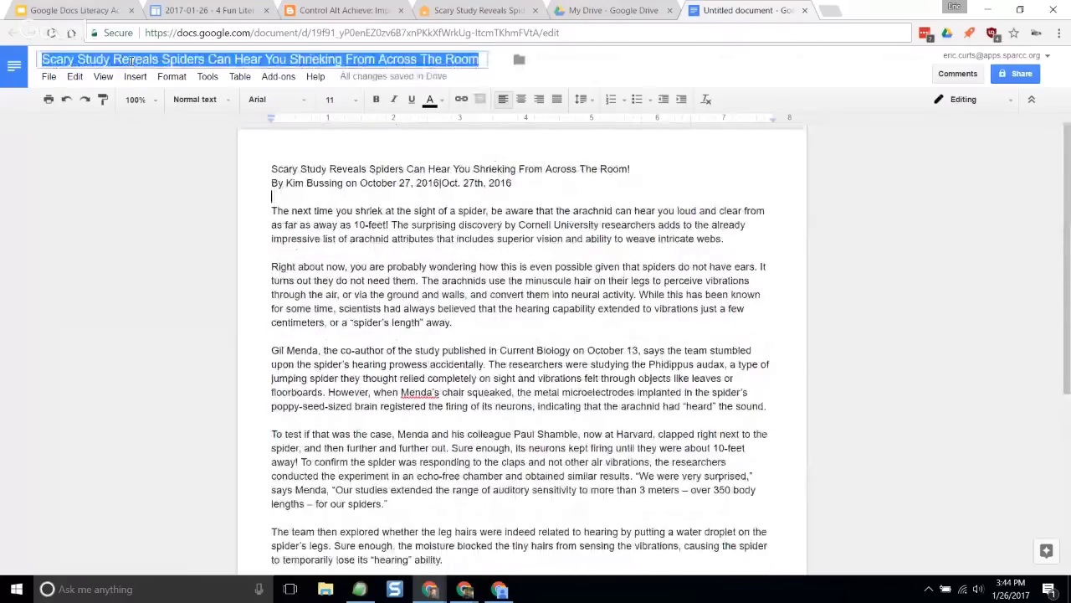
{"action": "left_click", "coordinate": [372, 224]}
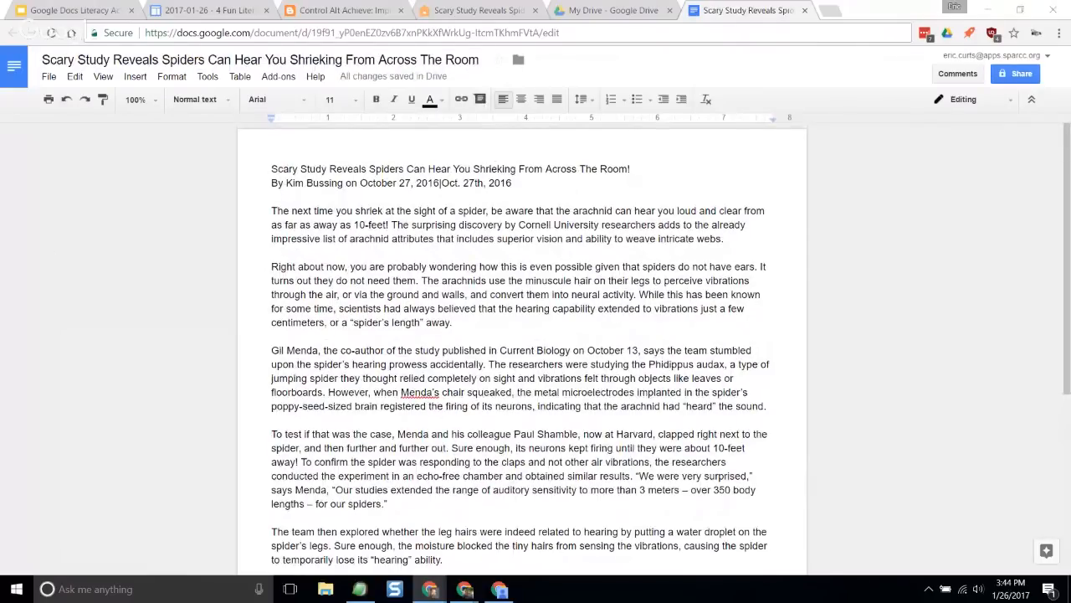
- Set the document's zoom to 150% for easier reading
{"action": "double_click", "coordinate": [454, 335]}
{"action": "left_click", "coordinate": [410, 253]}
{"action": "left_click", "coordinate": [151, 104]}
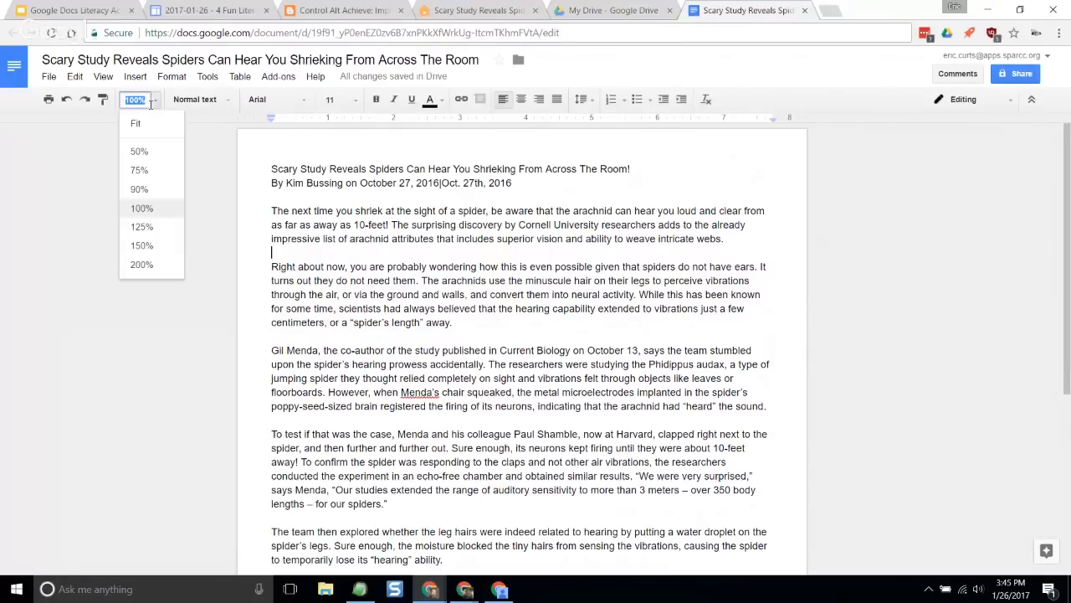
{"action": "left_click", "coordinate": [169, 243]}
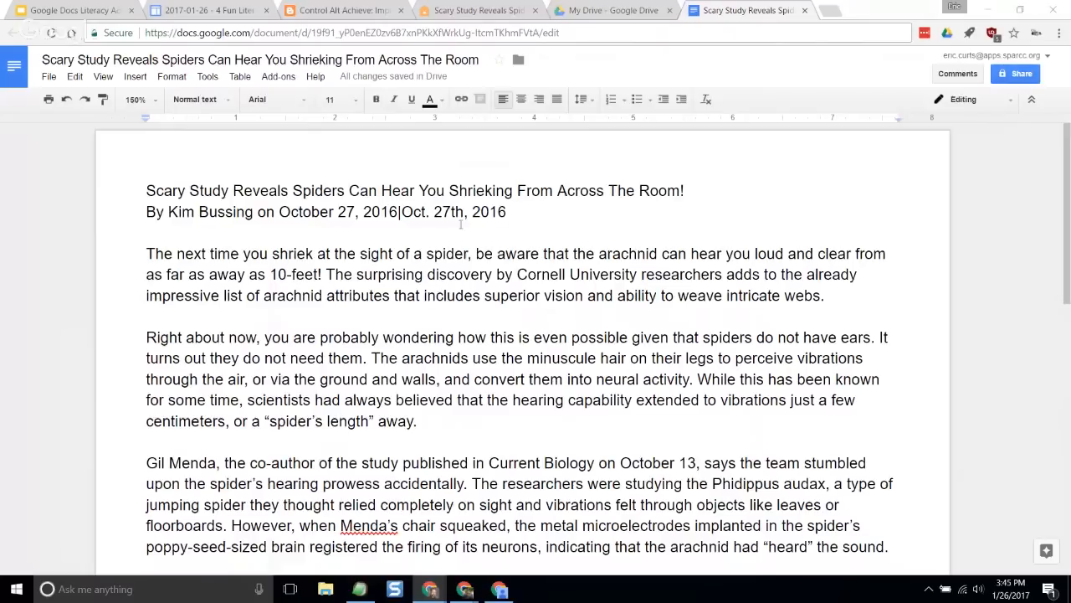
- Apply a black highlight to "The next time you shriek at the sight of a spider, be aware that" in the first paragraph
{"action": "left_click", "coordinate": [485, 240]}
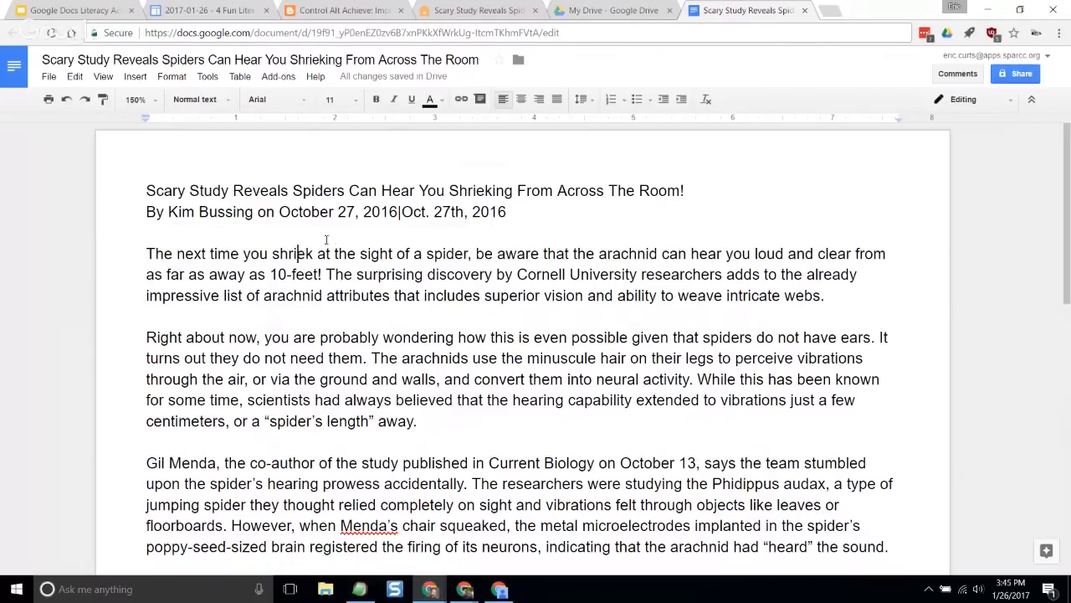
{"action": "left_click", "coordinate": [442, 102]}
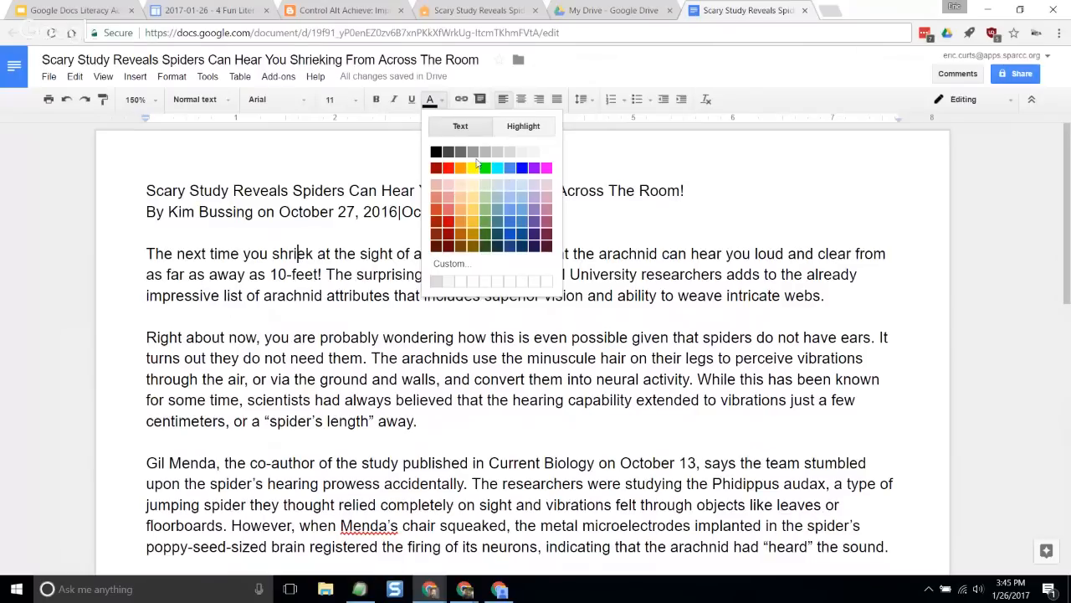
{"action": "left_click", "coordinate": [529, 127]}
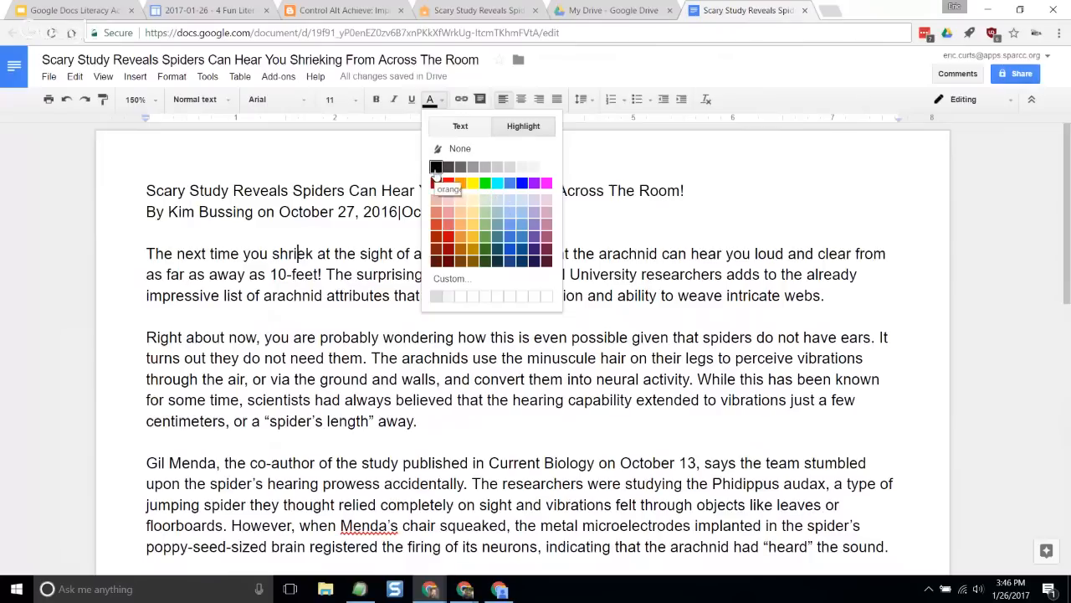
{"action": "left_click", "coordinate": [374, 271]}
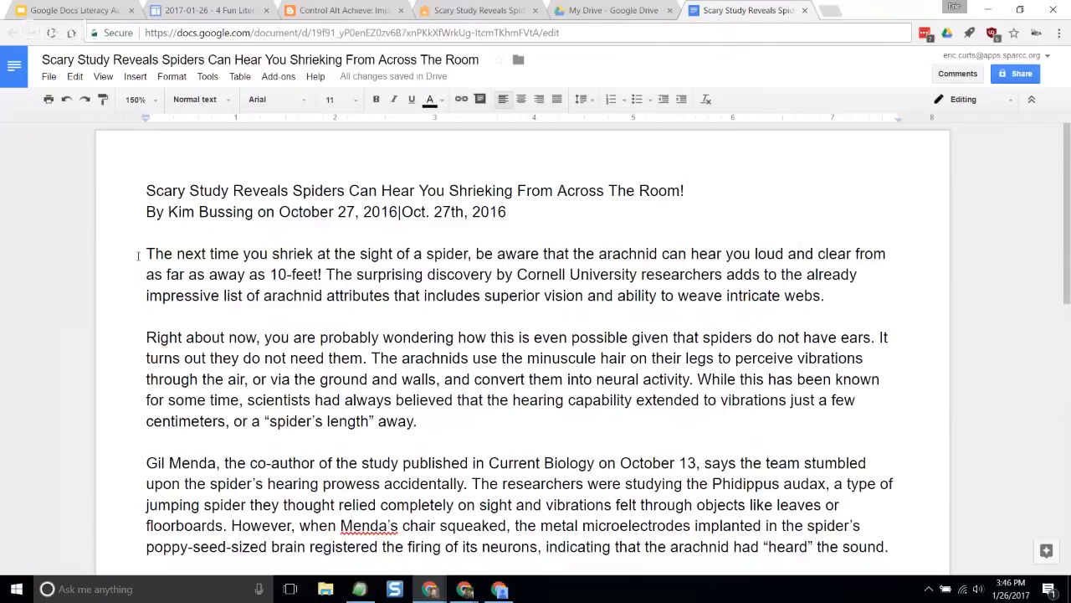
{"action": "left_click_drag", "start_coordinate": [144, 255], "coordinate": [573, 254]}
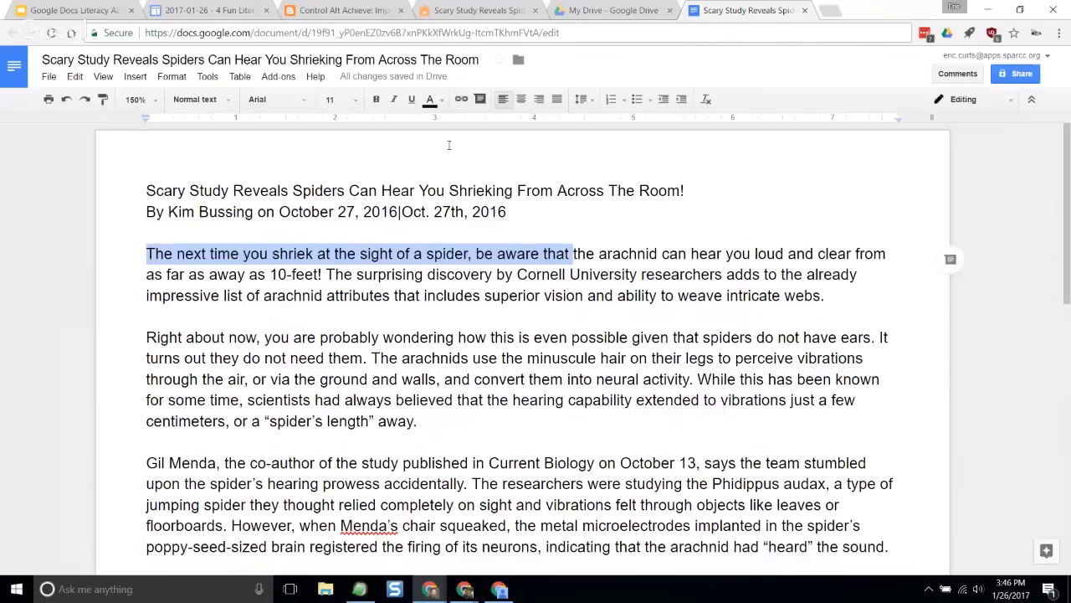
{"action": "left_click", "coordinate": [440, 101]}
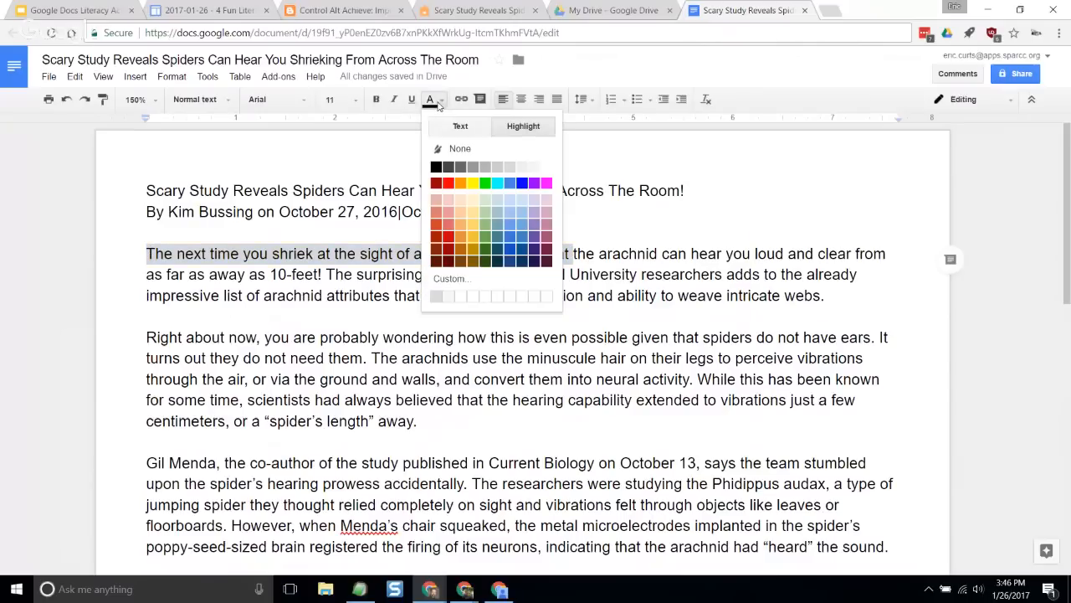
{"action": "left_click", "coordinate": [436, 168]}
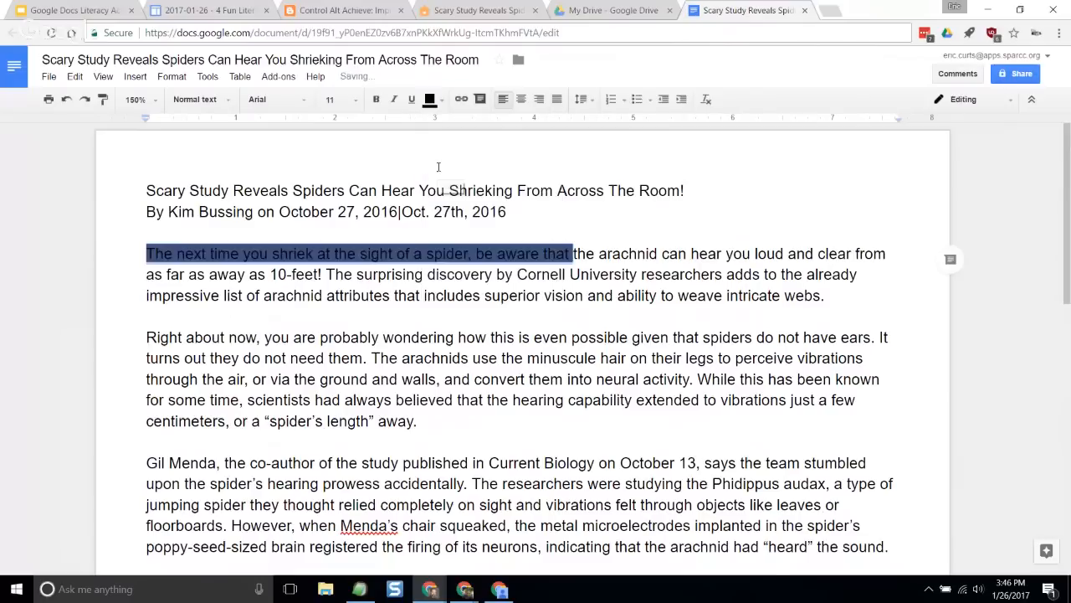
{"action": "left_click", "coordinate": [465, 333]}
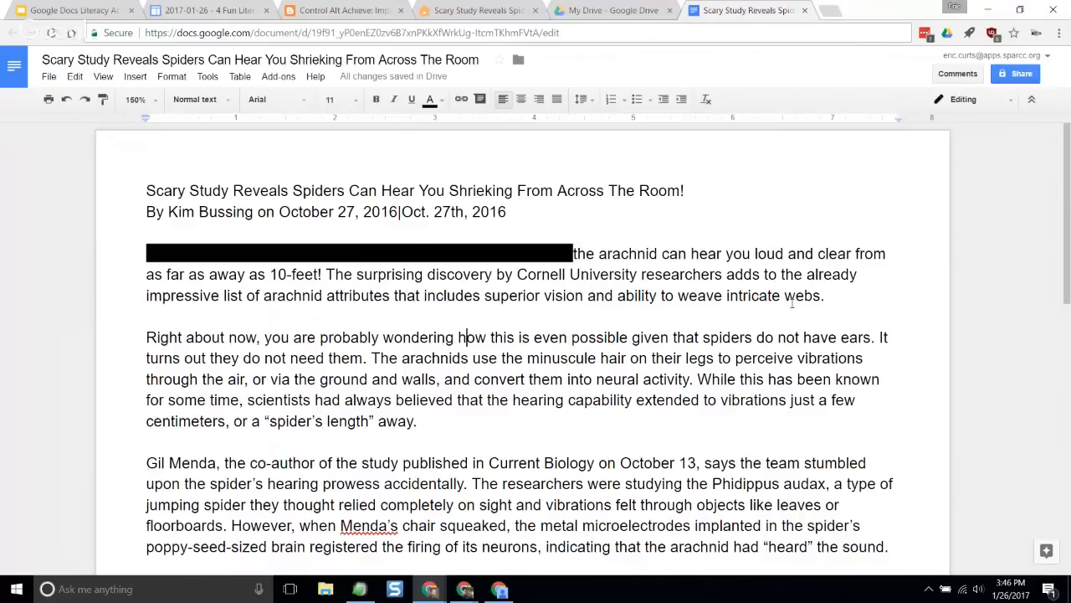
{"action": "left_click_drag", "start_coordinate": [829, 296], "coordinate": [725, 274]}
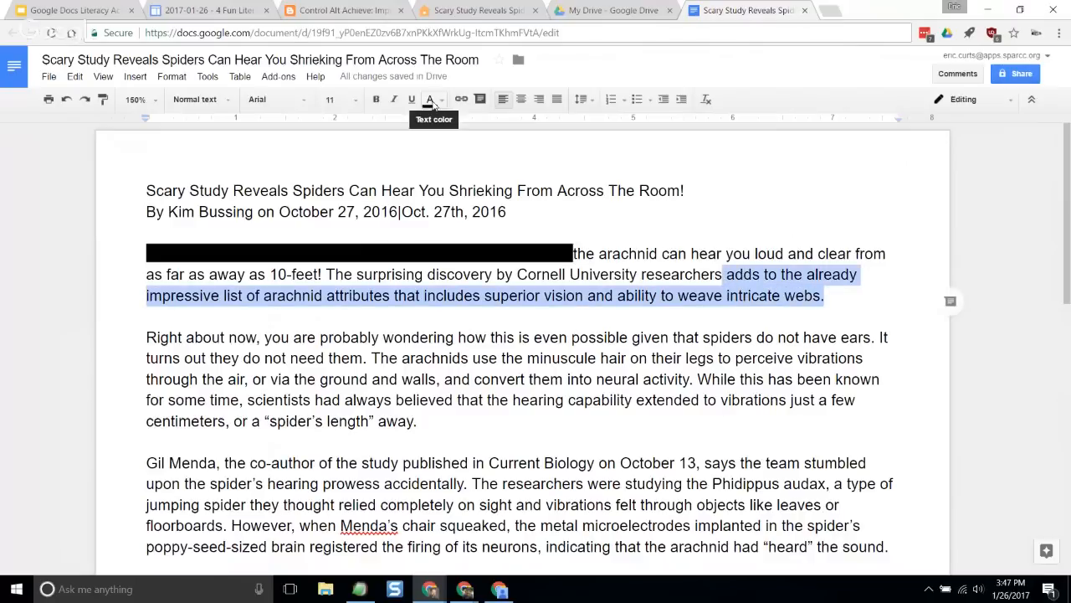
{"action": "left_click", "coordinate": [519, 327]}
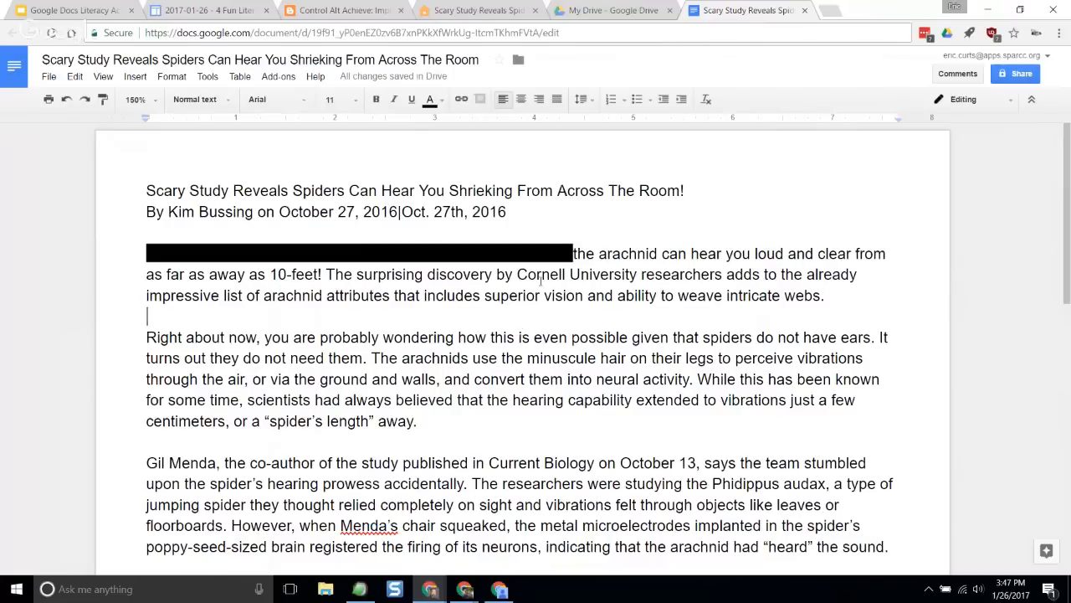
{"action": "left_click_drag", "start_coordinate": [574, 252], "coordinate": [146, 253]}
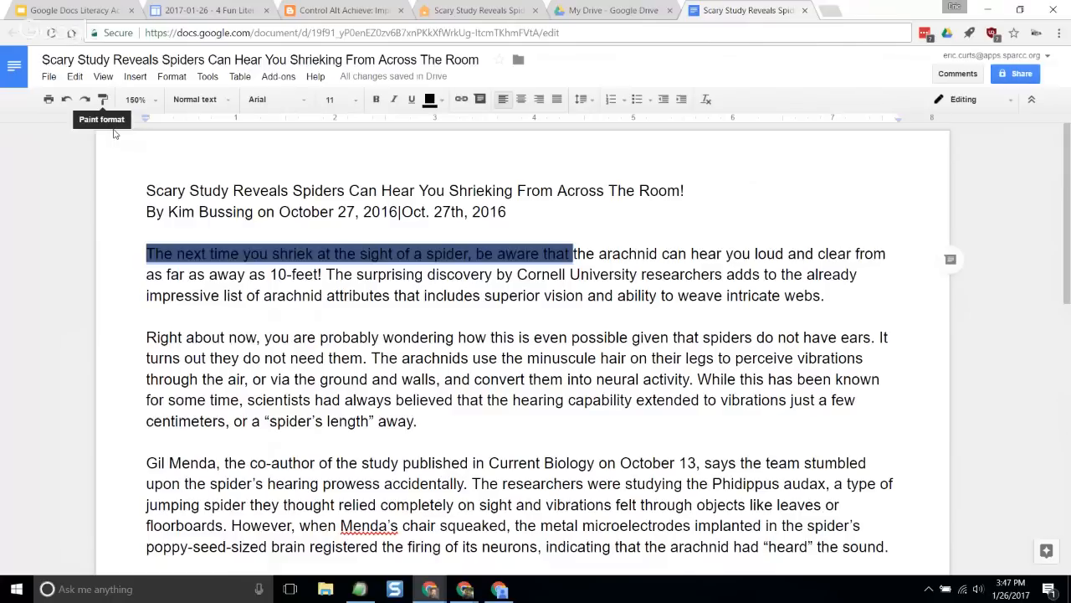
{"action": "double_click", "coordinate": [228, 317]}
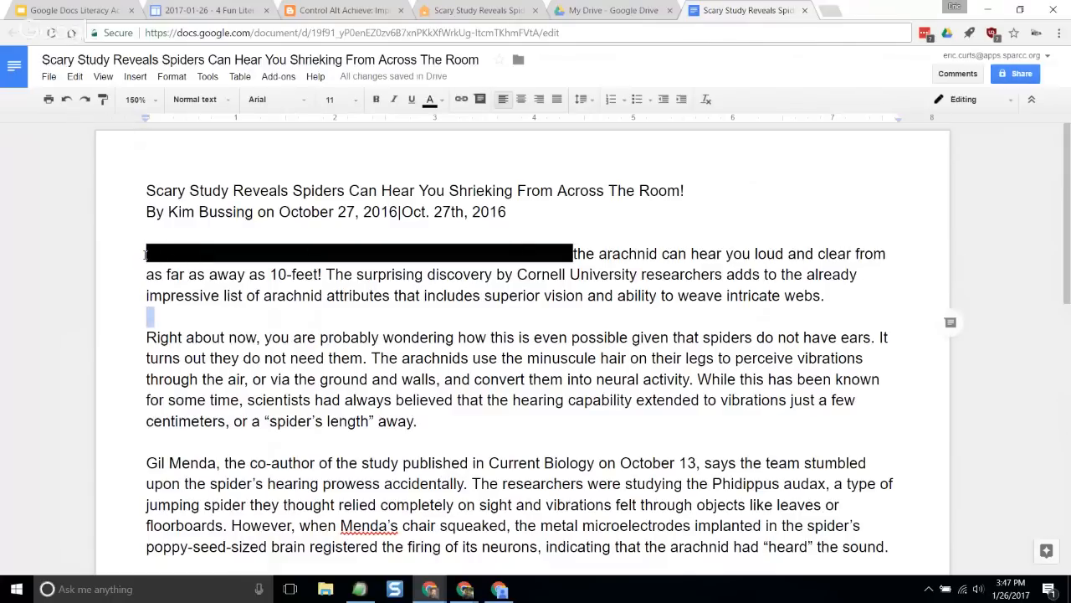
- Use Paint format to copy the black highlight onto "adds to the already… webs.", "The surprising", and the second paragraph from "Right about now" through "The"
{"action": "left_click_drag", "start_coordinate": [146, 255], "coordinate": [573, 258]}
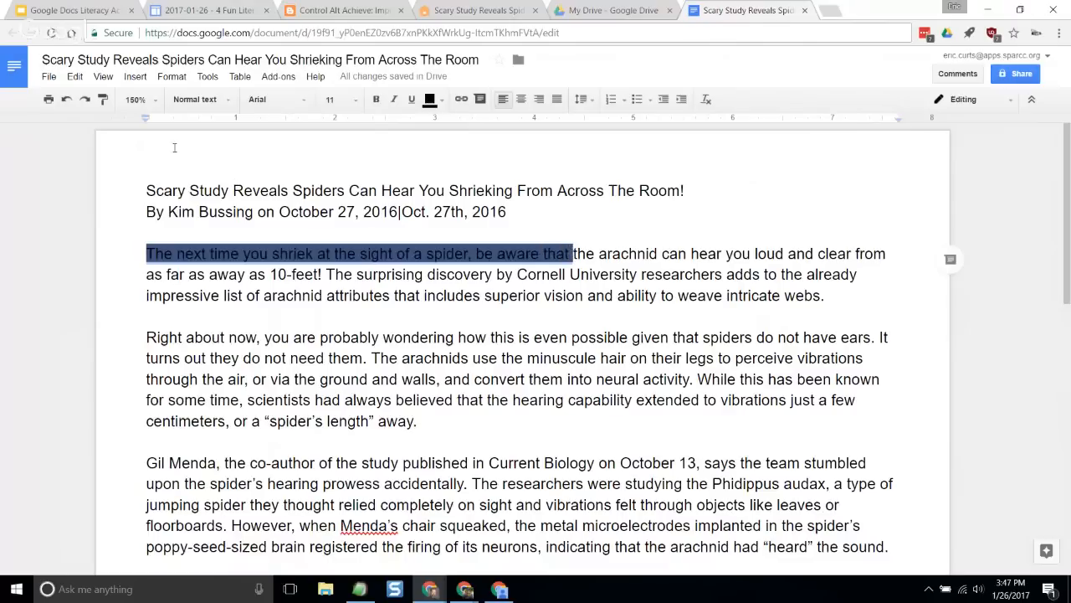
{"action": "left_click", "coordinate": [104, 99]}
{"action": "left_click_drag", "start_coordinate": [724, 276], "coordinate": [823, 296]}
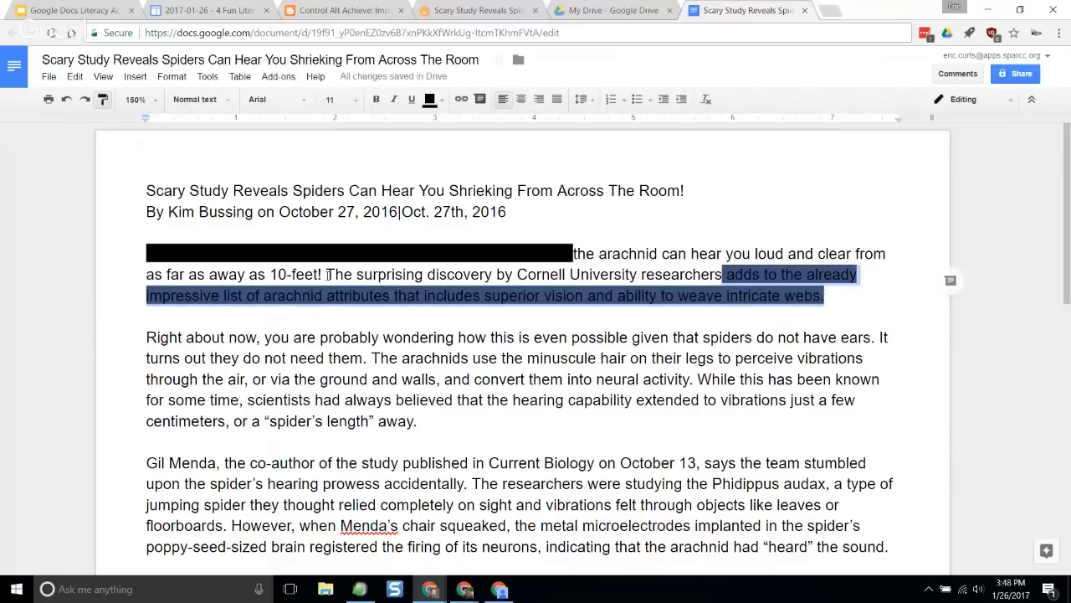
{"action": "left_click_drag", "start_coordinate": [326, 276], "coordinate": [427, 276]}
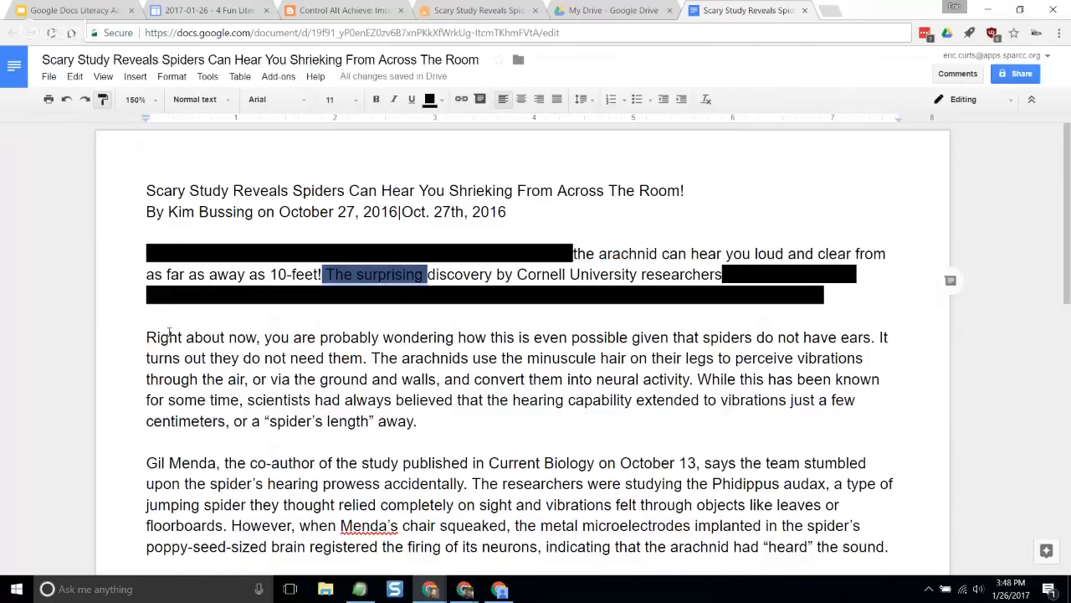
{"action": "left_click_drag", "start_coordinate": [147, 337], "coordinate": [398, 358]}
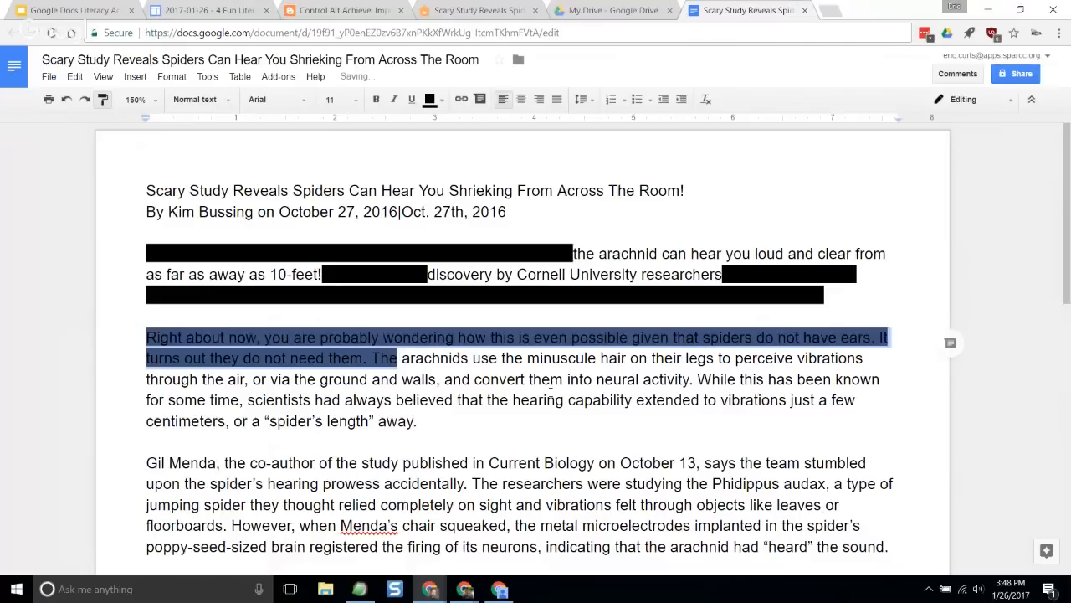
{"action": "left_click", "coordinate": [537, 315]}
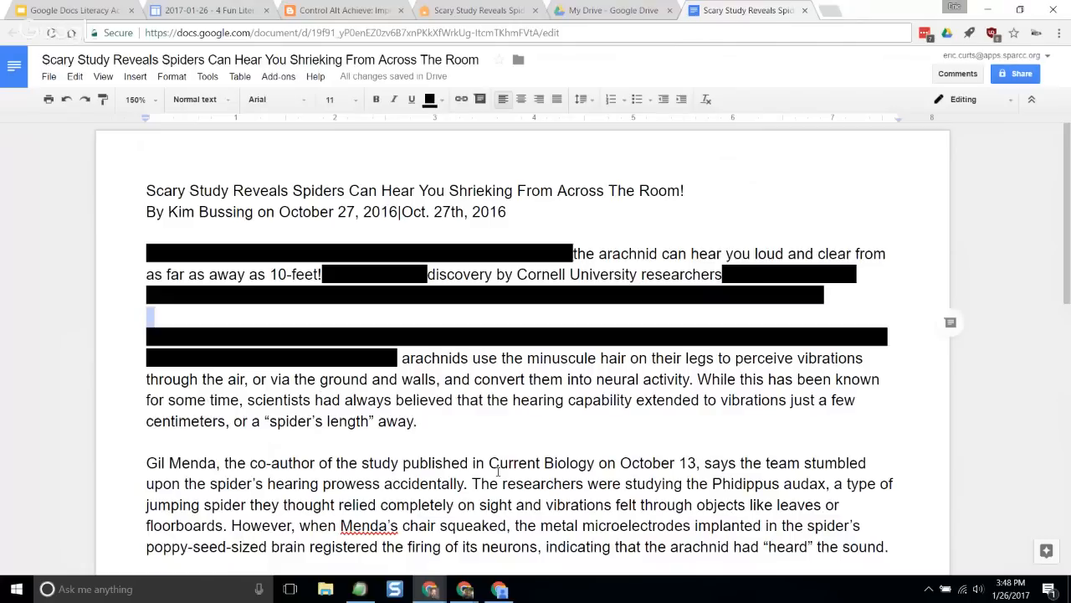
{"action": "left_click", "coordinate": [408, 421]}
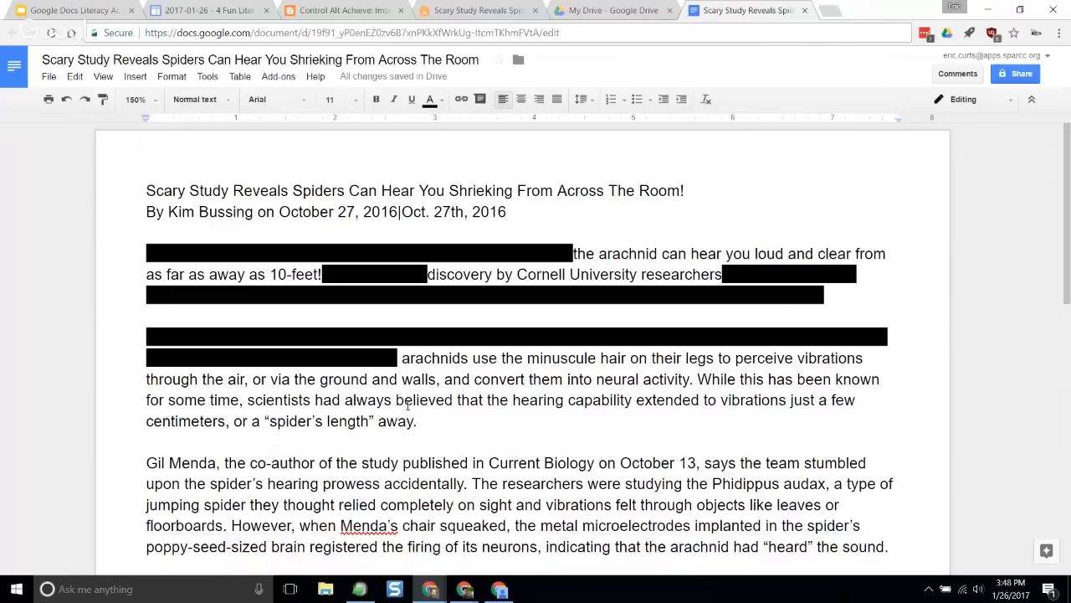
- Select across the blacked-out start of the second paragraph to read the text hidden beneath the highlight
{"action": "left_click", "coordinate": [279, 316]}
{"action": "left_click_drag", "start_coordinate": [149, 316], "coordinate": [407, 395]}
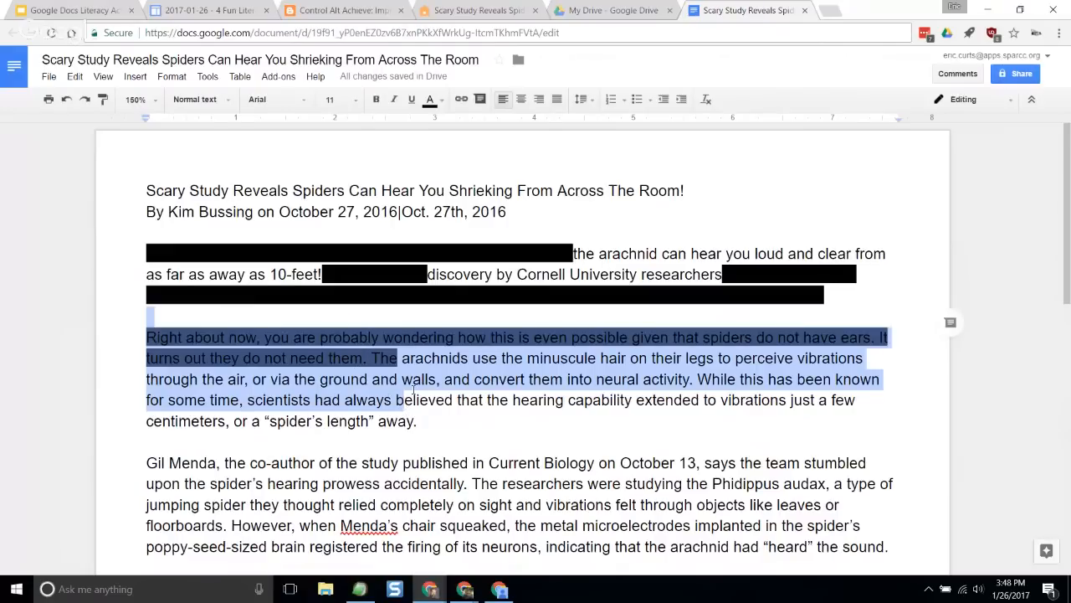
{"action": "left_click", "coordinate": [445, 379]}
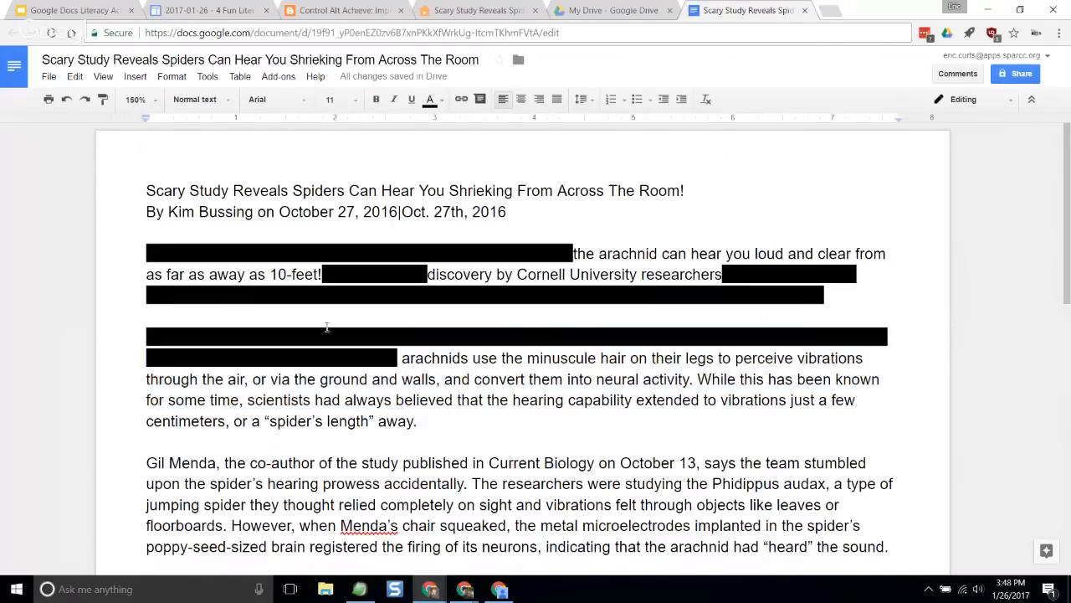
{"action": "left_click_drag", "start_coordinate": [324, 315], "coordinate": [368, 380]}
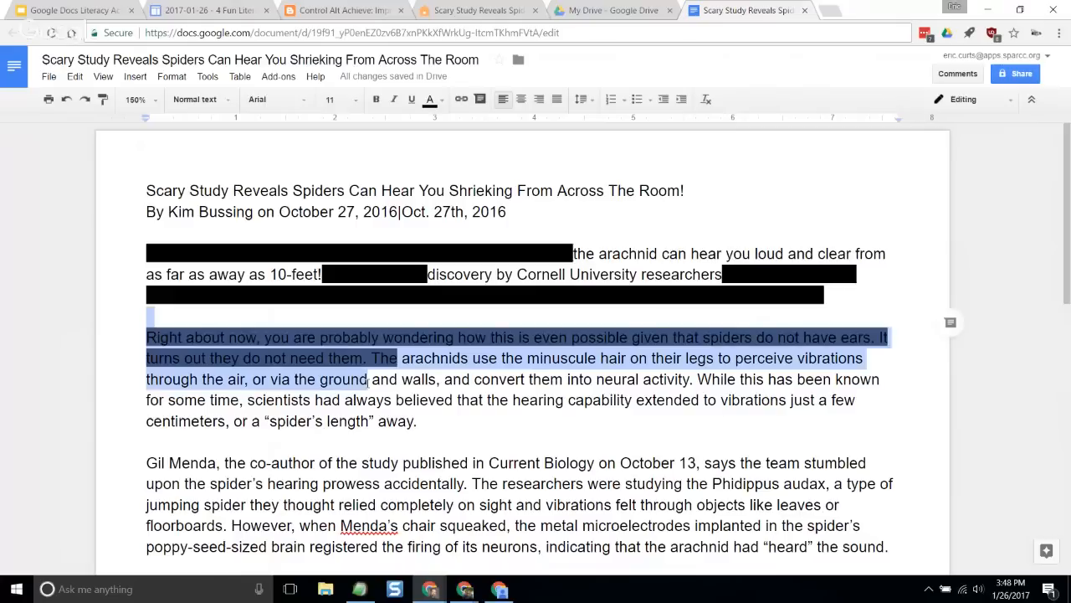
{"action": "left_click", "coordinate": [441, 400]}
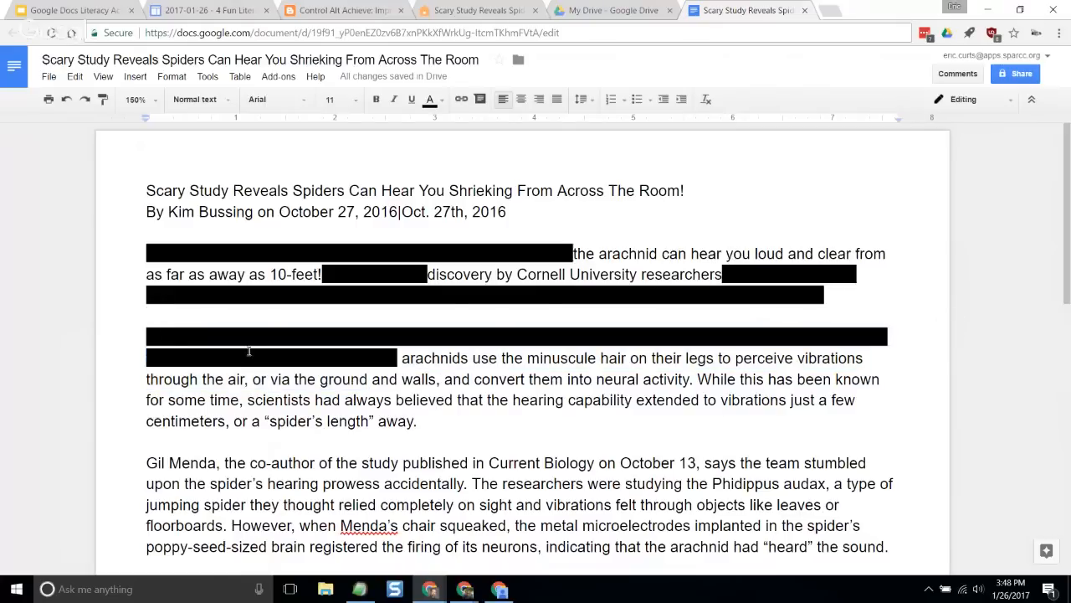
- Remove the black highlight from "Right about now," at the start of the second paragraph
{"action": "left_click_drag", "start_coordinate": [147, 335], "coordinate": [266, 335]}
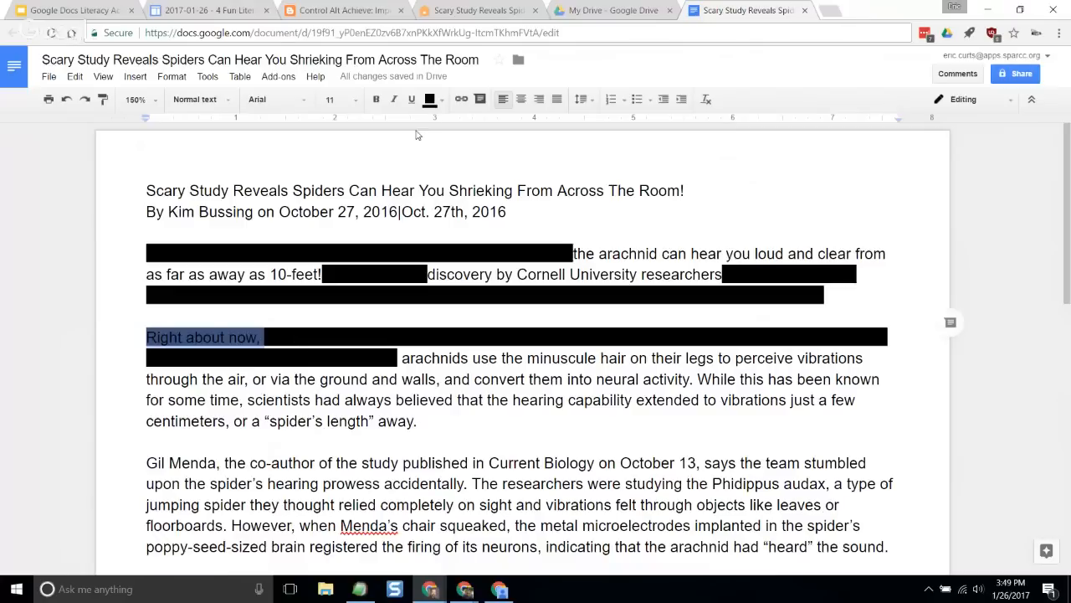
{"action": "left_click", "coordinate": [441, 100]}
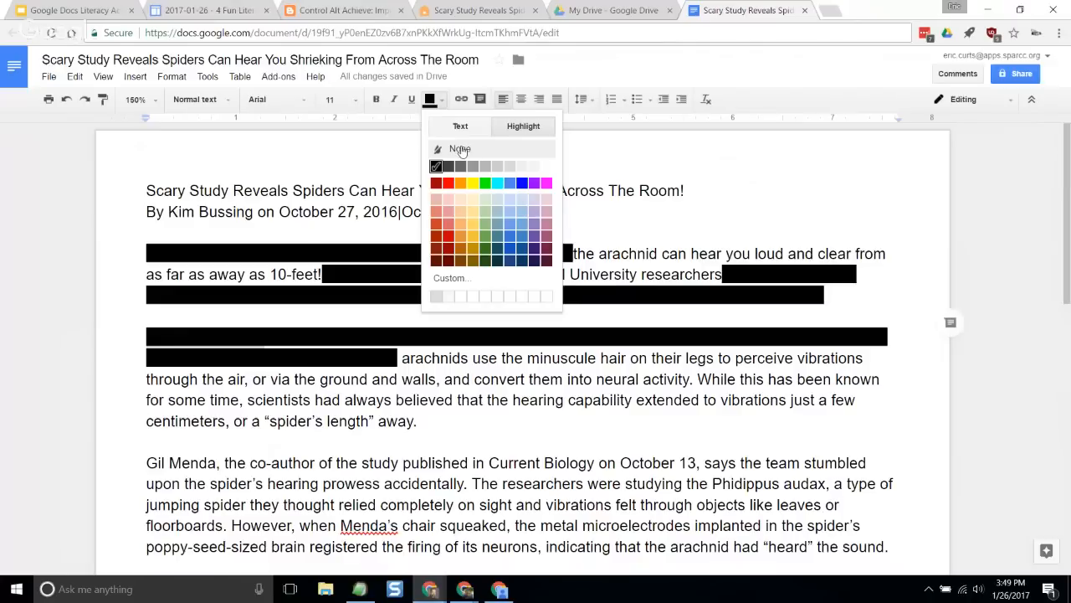
{"action": "left_click", "coordinate": [460, 149]}
{"action": "left_click", "coordinate": [492, 399]}
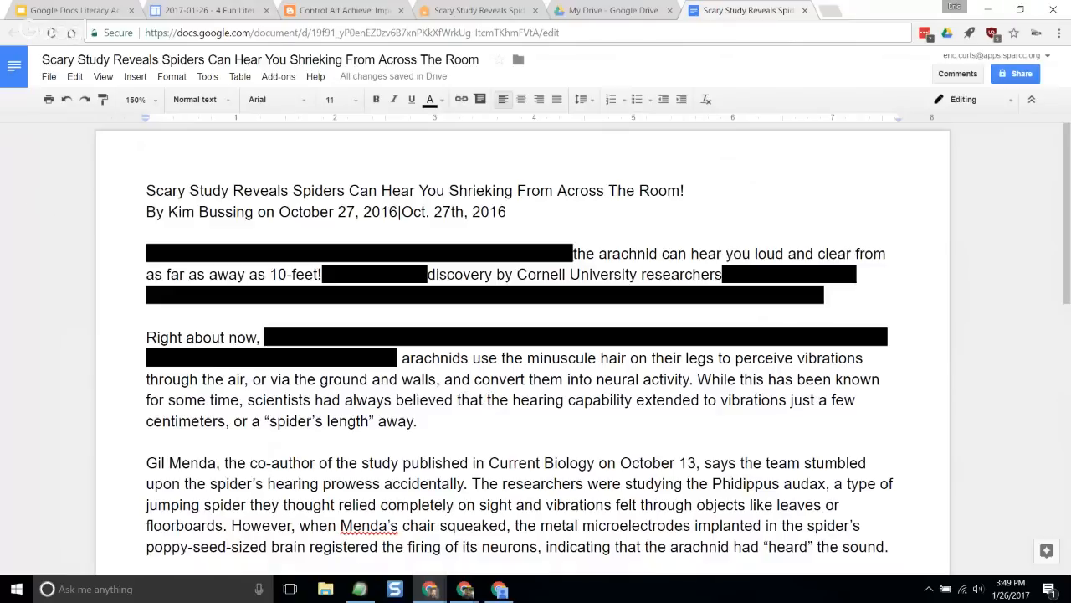
- Open the finished example document "Spider Article - Blacked Out" and examine which phrases are left readable throughout it
{"action": "left_click_drag", "start_coordinate": [0, 10], "coordinate": [0, 71]}
{"action": "left_click_drag", "start_coordinate": [0, 100], "coordinate": [714, 16]}
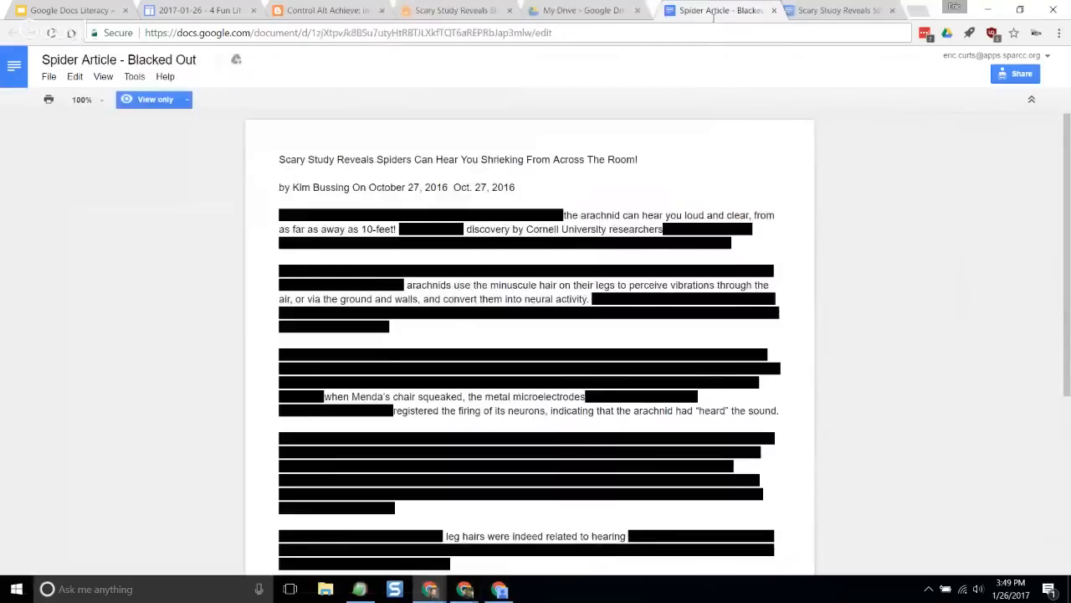
{"action": "scroll", "coordinate": [554, 275], "scroll_direction": "down", "scroll_amount": 4}
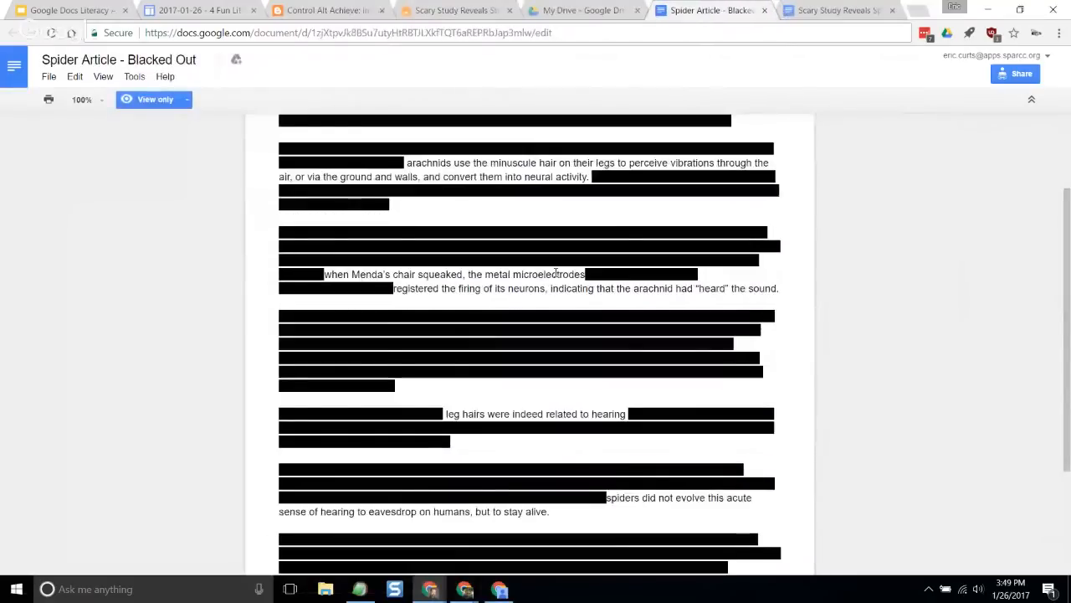
{"action": "scroll", "coordinate": [554, 275], "scroll_direction": "up", "scroll_amount": 4}
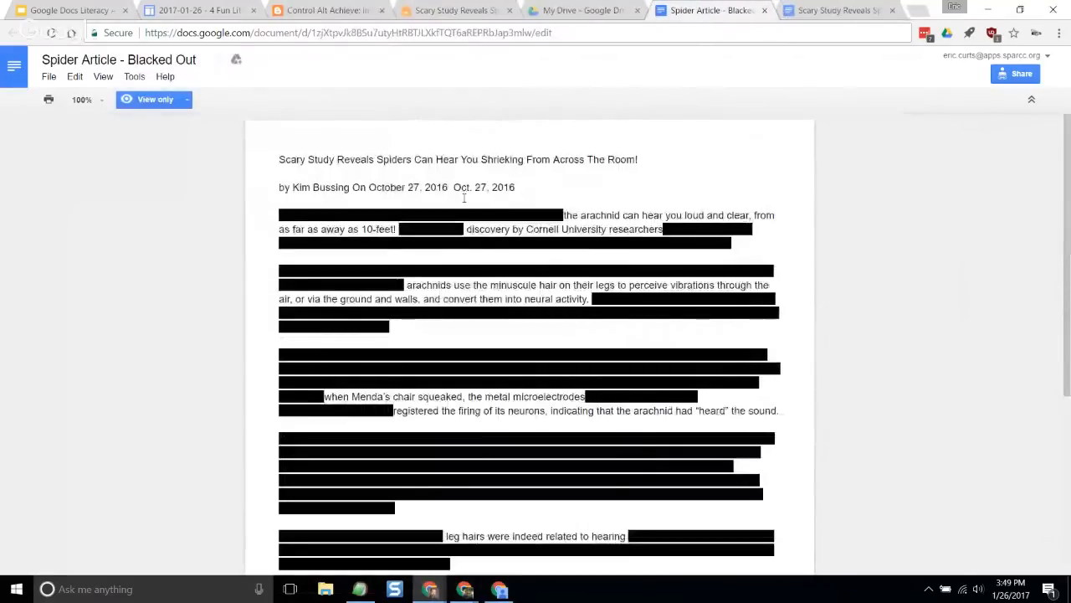
{"action": "scroll", "coordinate": [465, 198], "scroll_direction": "down", "scroll_amount": 1}
{"action": "scroll", "coordinate": [469, 201], "scroll_direction": "up", "scroll_amount": 1}
{"action": "scroll", "coordinate": [561, 216], "scroll_direction": "down", "scroll_amount": 3}
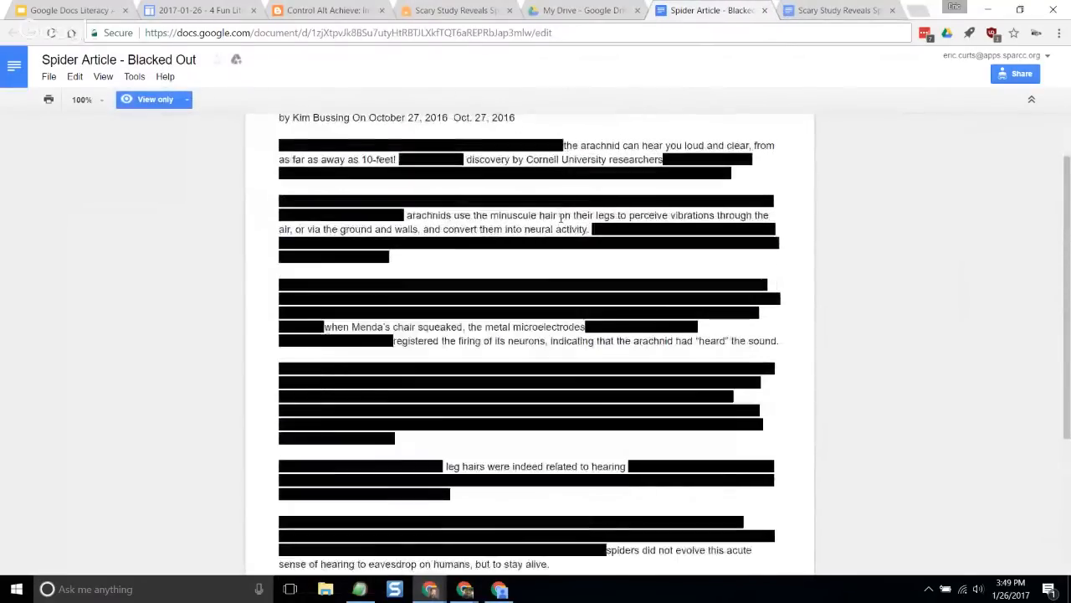
{"action": "scroll", "coordinate": [561, 217], "scroll_direction": "up", "scroll_amount": 3}
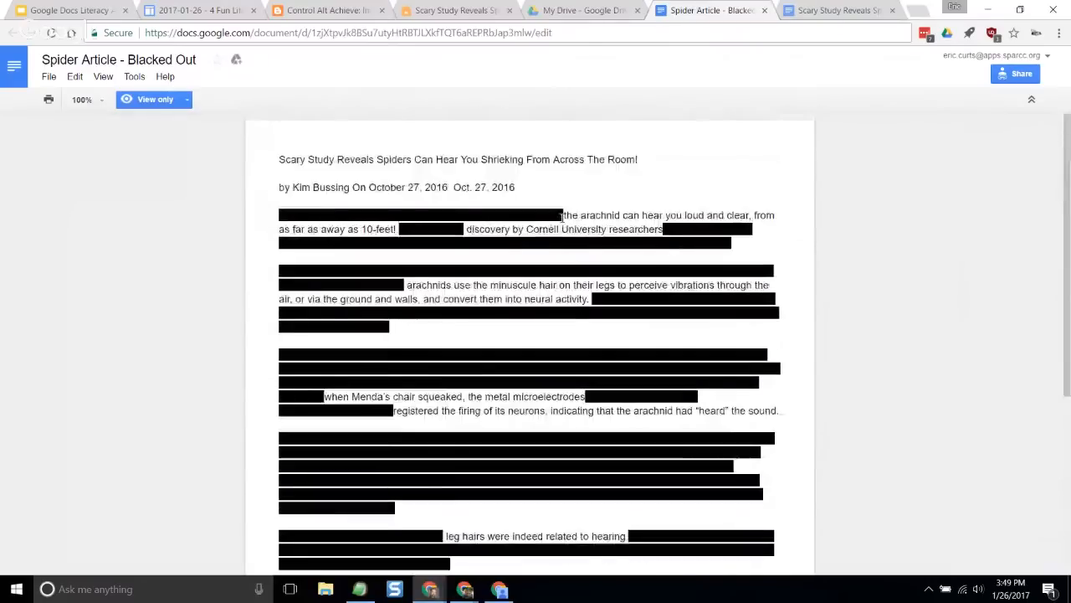
{"action": "scroll", "coordinate": [566, 221], "scroll_direction": "down", "scroll_amount": 1}
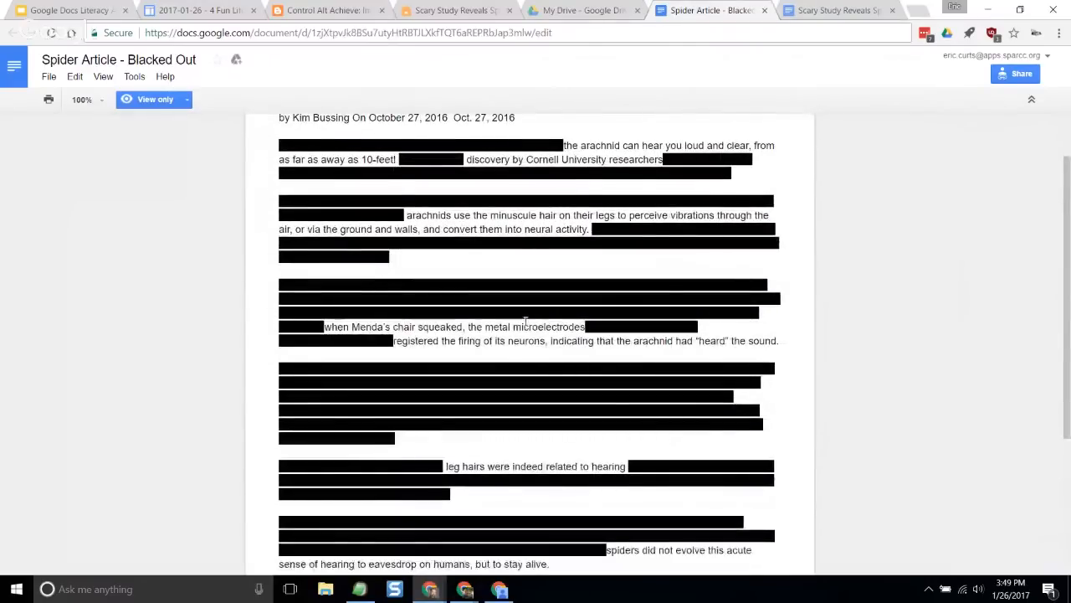
{"action": "scroll", "coordinate": [567, 347], "scroll_direction": "down", "scroll_amount": 2}
{"action": "scroll", "coordinate": [561, 335], "scroll_direction": "up", "scroll_amount": 3}
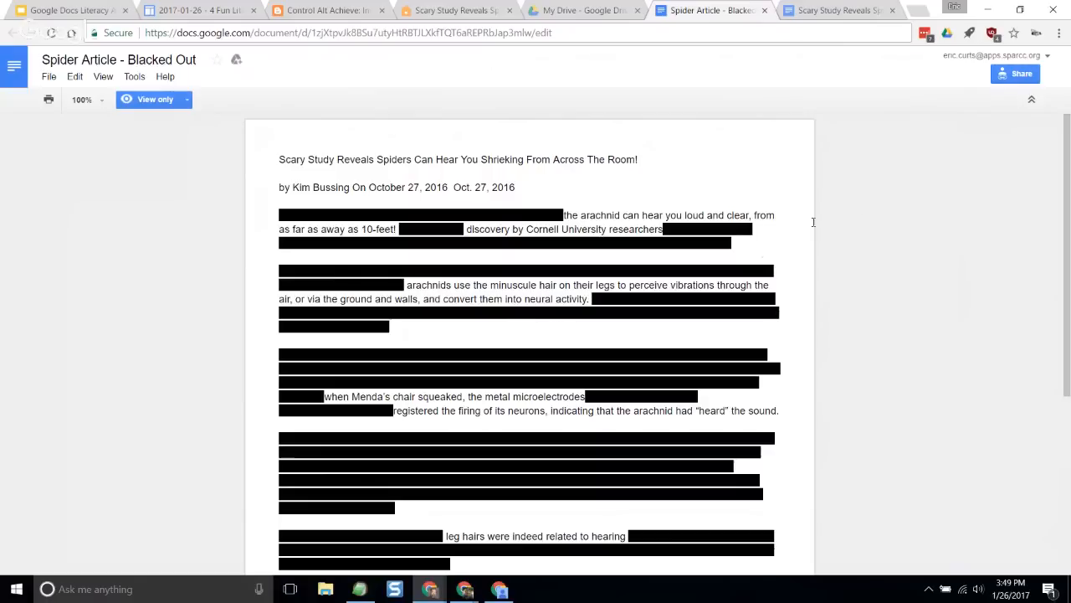
- Close the blacked-out example and the spider article document to return to My Drive
{"action": "left_click", "coordinate": [769, 11]}
{"action": "key", "text": "ctrl+w"}
{"action": "key", "text": "ctrl+w"}
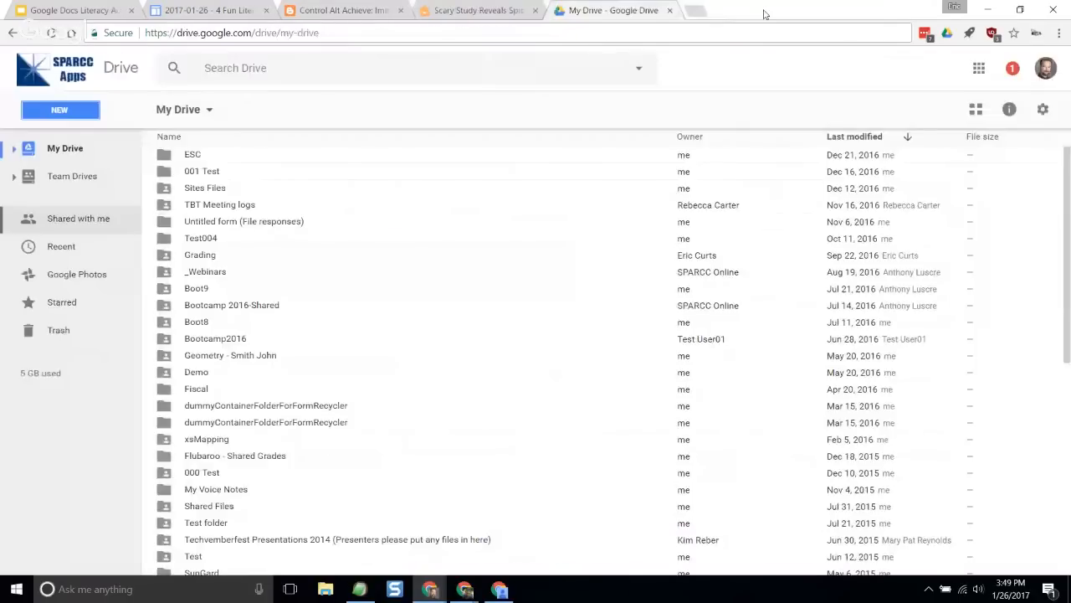
- Close the spider article web page and return to the "Google Docs Literacy Activities" slideshow
{"action": "left_click", "coordinate": [531, 11]}
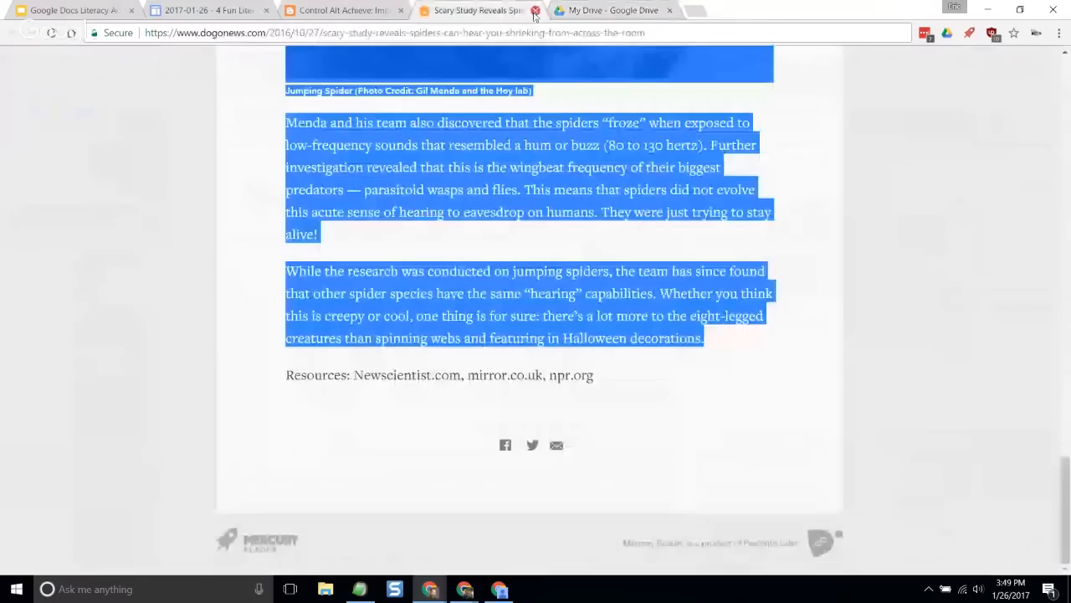
{"action": "left_click", "coordinate": [535, 11]}
{"action": "key", "text": "ctrl+1"}
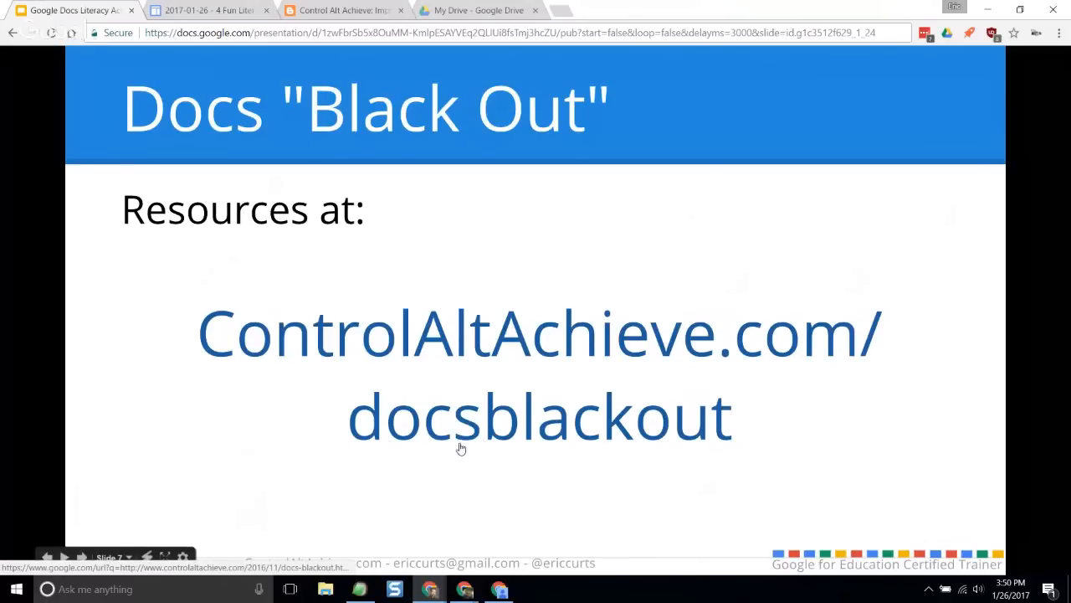
- Examine the Docs "Black Out" blog post, from finding an article through the four steps to the conclusion
{"action": "left_click", "coordinate": [342, 11]}
{"action": "scroll", "coordinate": [385, 125], "scroll_direction": "up", "scroll_amount": 7}
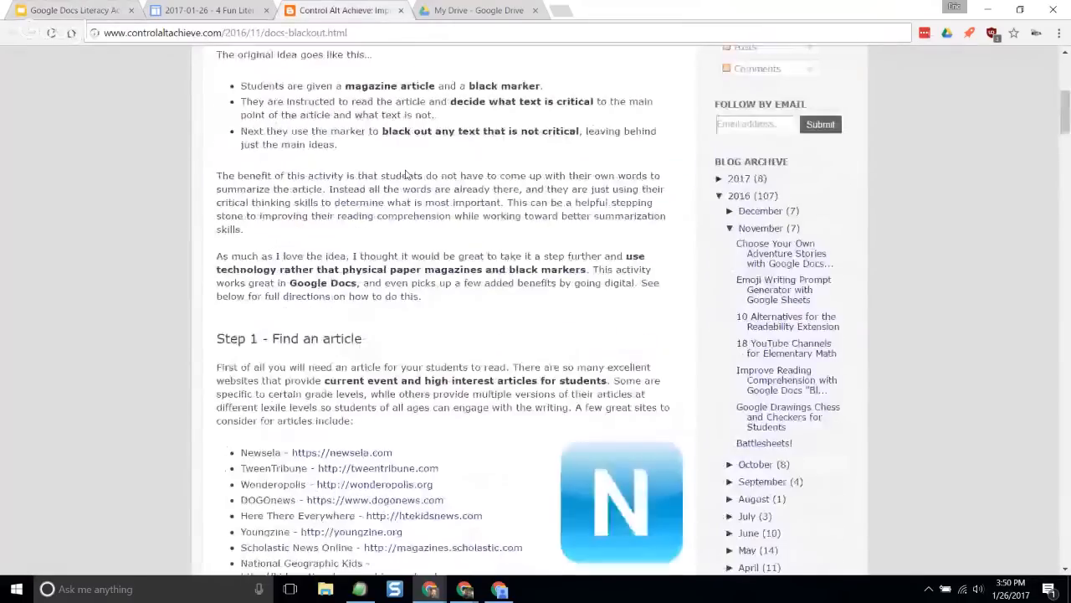
{"action": "scroll", "coordinate": [341, 192], "scroll_direction": "down", "scroll_amount": 4}
{"action": "scroll", "coordinate": [341, 192], "scroll_direction": "down", "scroll_amount": 3}
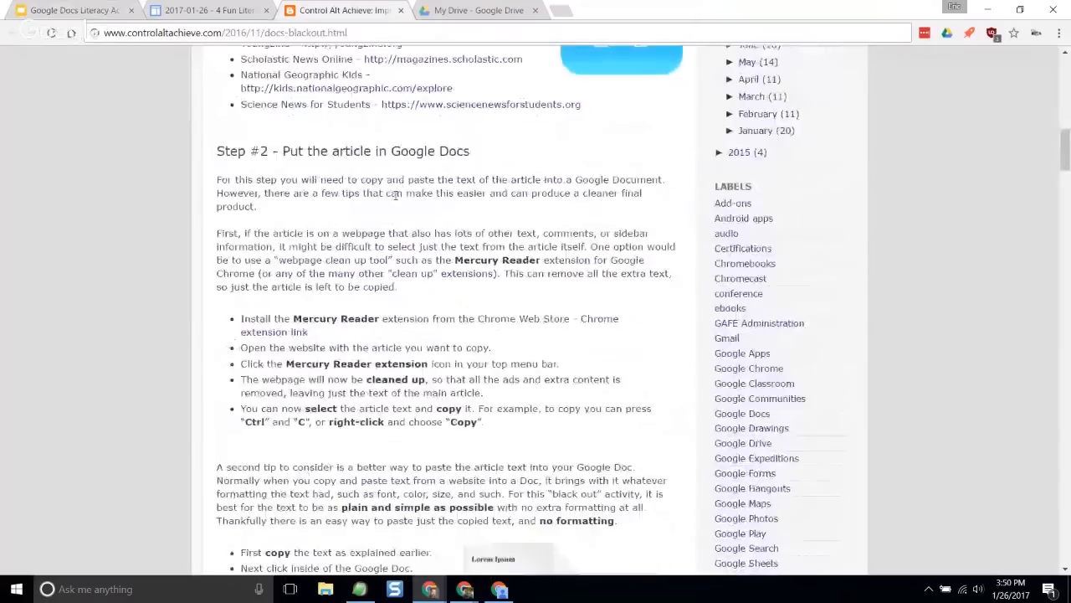
{"action": "scroll", "coordinate": [401, 245], "scroll_direction": "down", "scroll_amount": 6}
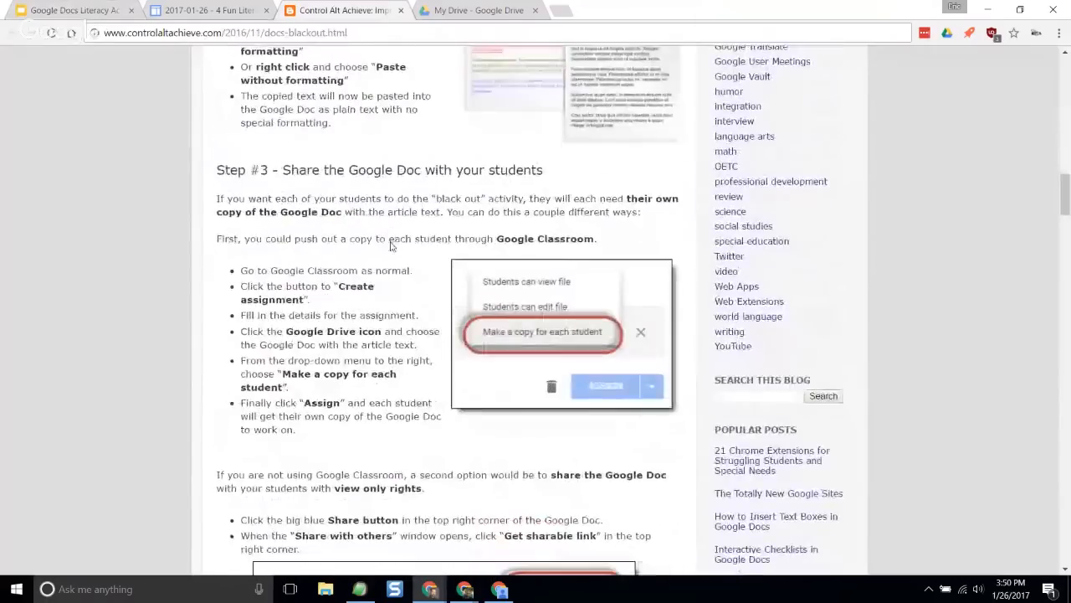
{"action": "scroll", "coordinate": [360, 248], "scroll_direction": "down", "scroll_amount": 7}
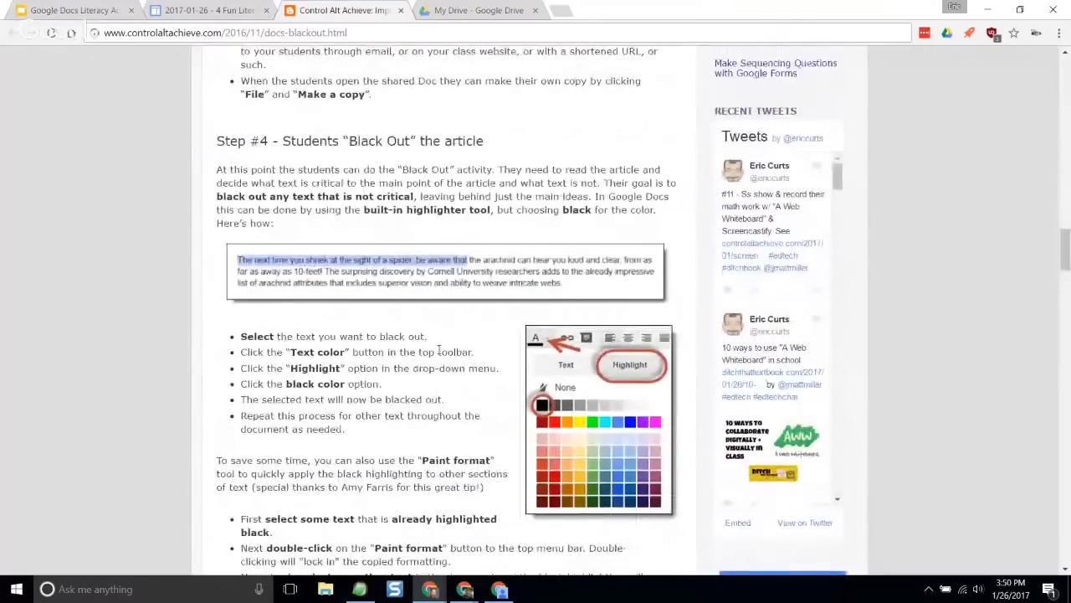
{"action": "scroll", "coordinate": [400, 303], "scroll_direction": "down", "scroll_amount": 2}
{"action": "scroll", "coordinate": [399, 303], "scroll_direction": "down", "scroll_amount": 3}
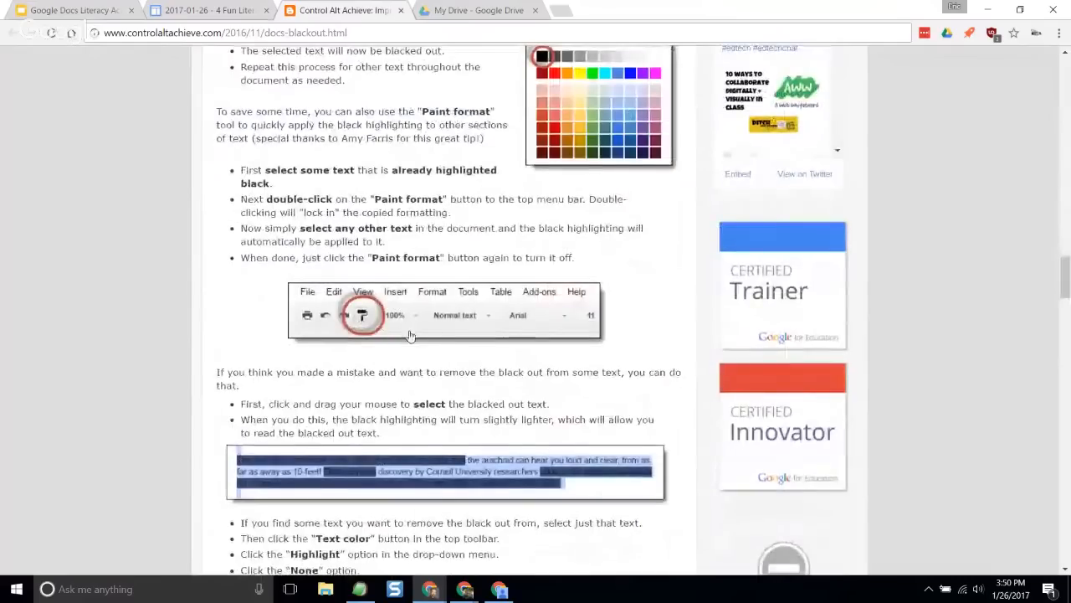
{"action": "scroll", "coordinate": [319, 289], "scroll_direction": "down", "scroll_amount": 7}
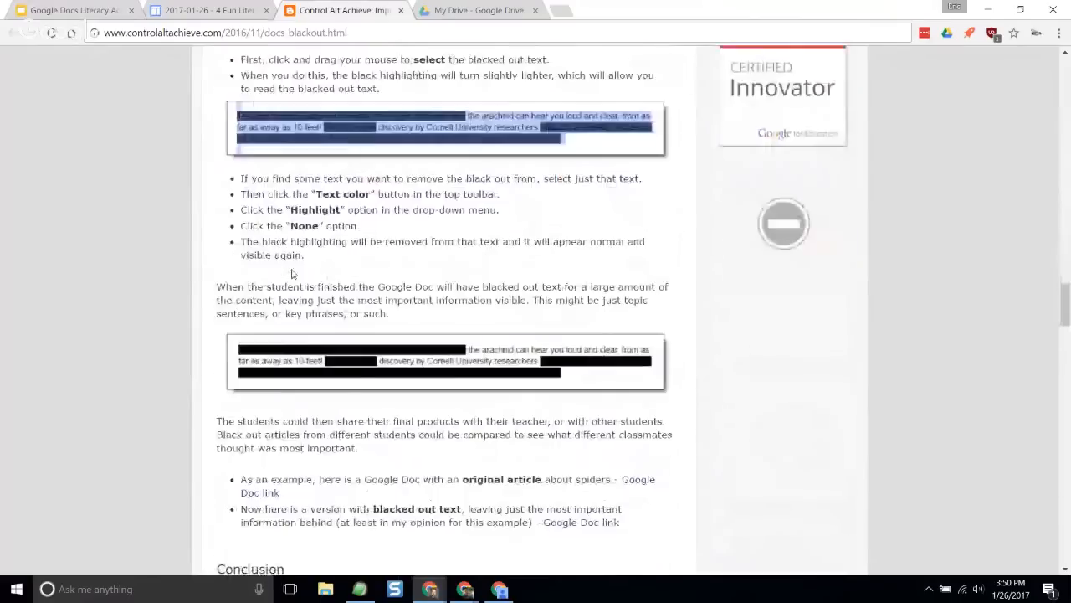
{"action": "scroll", "coordinate": [386, 278], "scroll_direction": "down", "scroll_amount": 2}
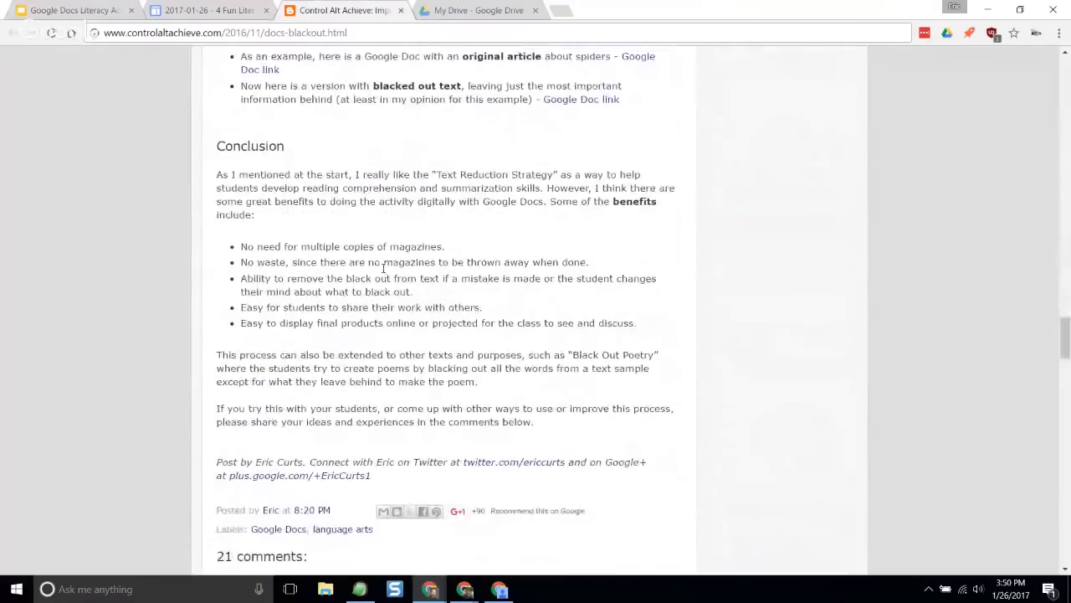
- Close the Black Out blog post and advance the slideshow to the "Docs Emojis" resources slide
{"action": "left_click", "coordinate": [400, 10]}
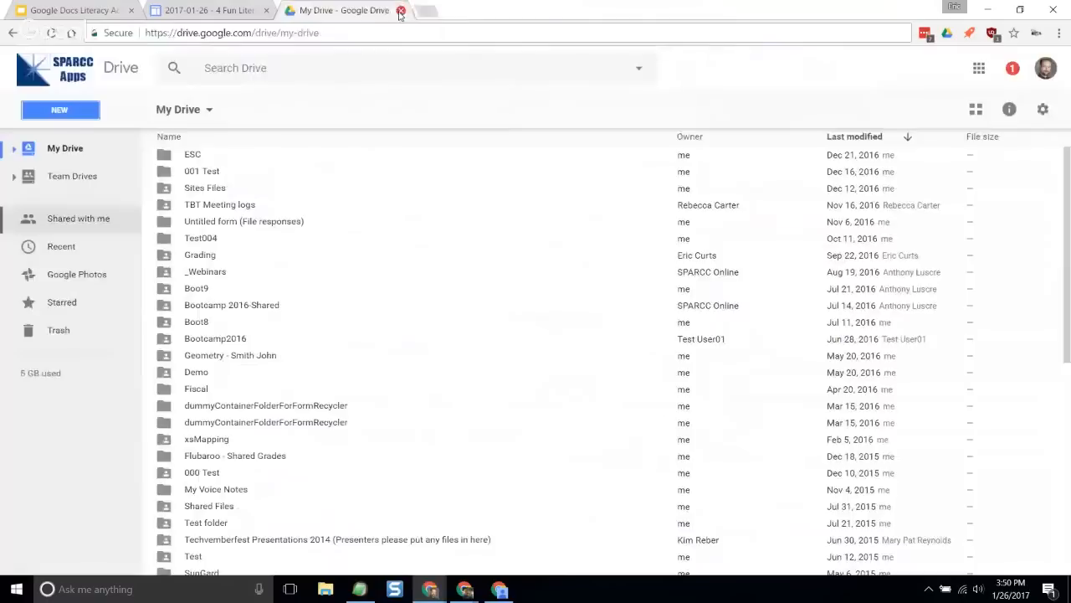
{"action": "left_click", "coordinate": [117, 10]}
{"action": "left_click", "coordinate": [487, 264]}
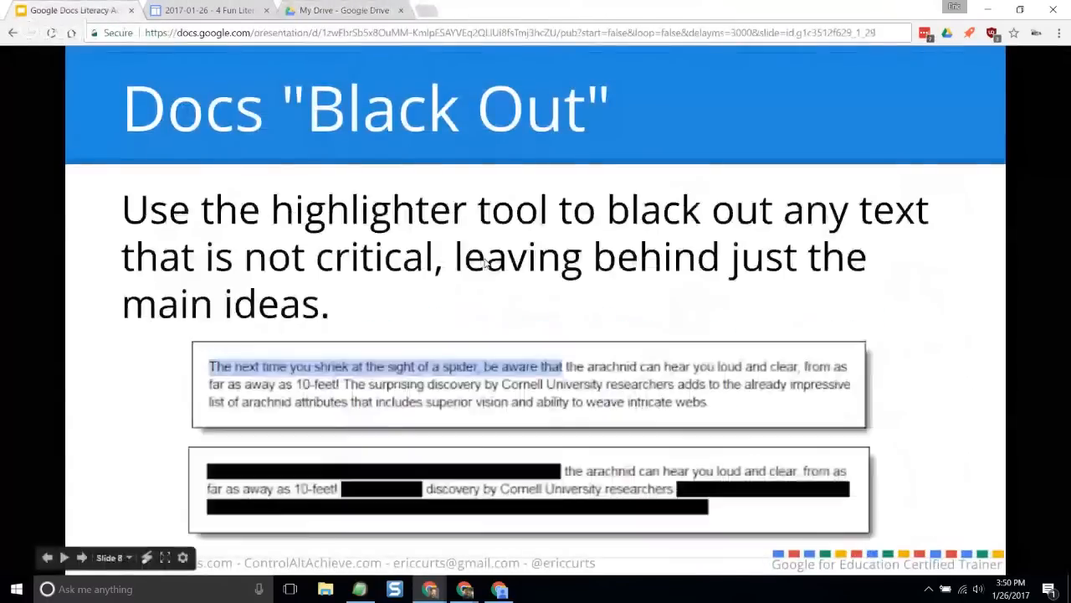
{"action": "left_click", "coordinate": [971, 326]}
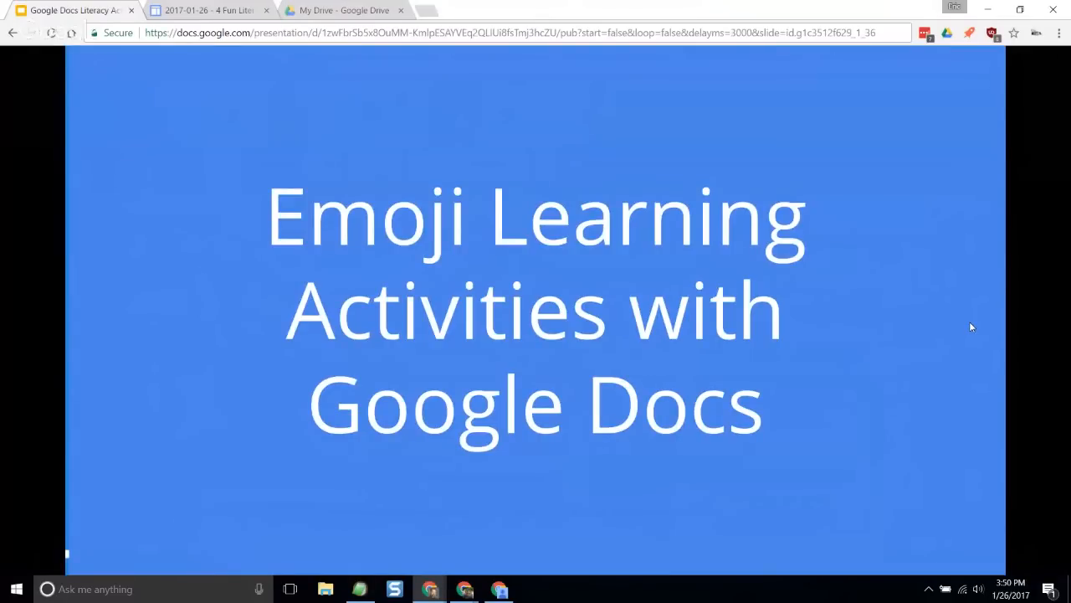
{"action": "left_click", "coordinate": [973, 326]}
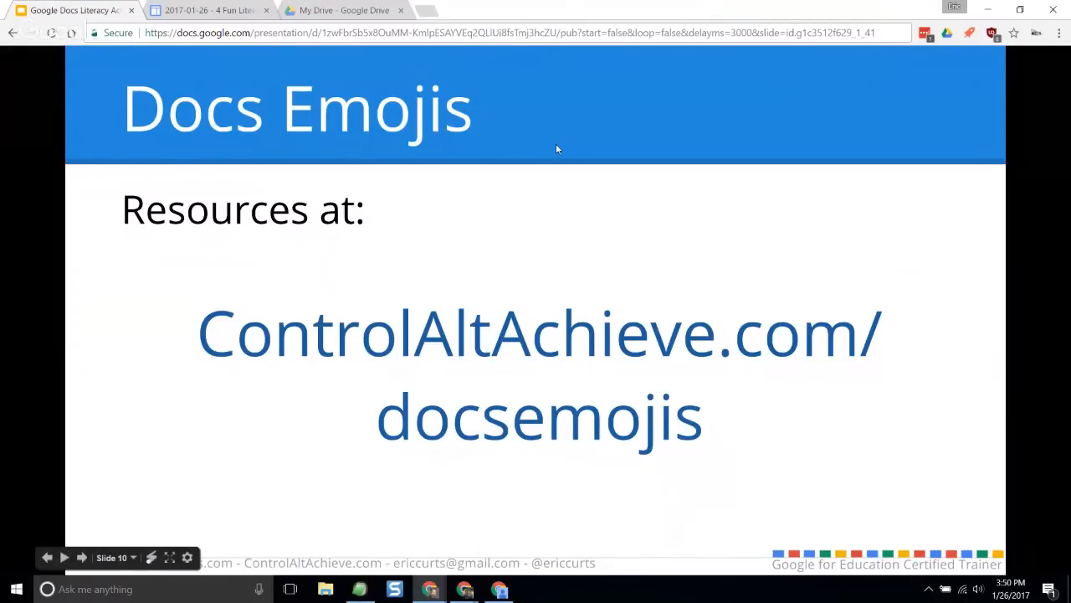
- Open the "5 Emoji Learning Activities with Google Docs" blog post from the session resources page
{"action": "left_click", "coordinate": [227, 10]}
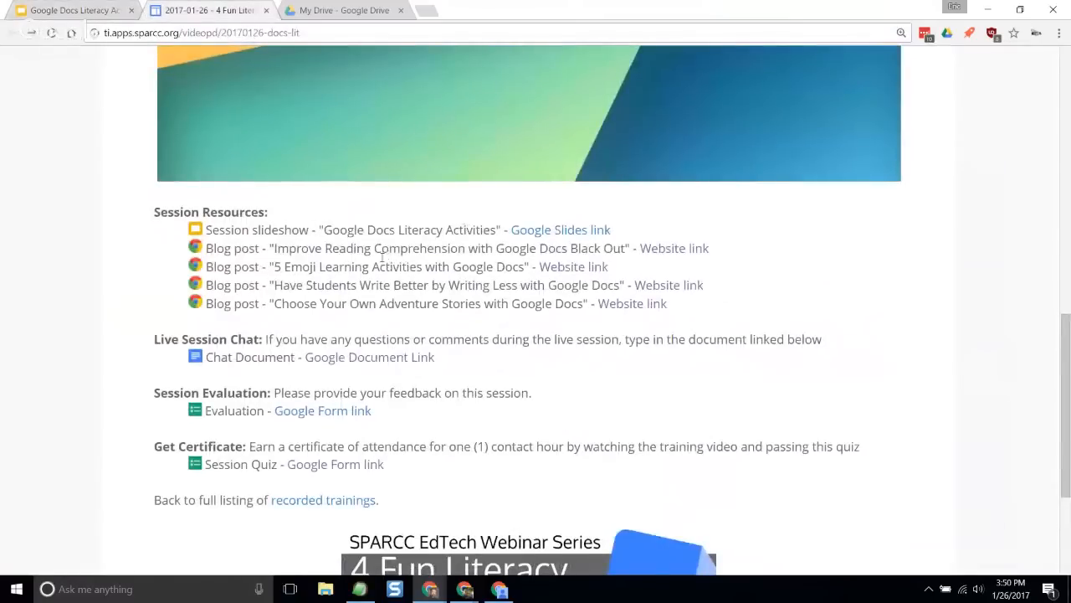
{"action": "left_click", "coordinate": [557, 266]}
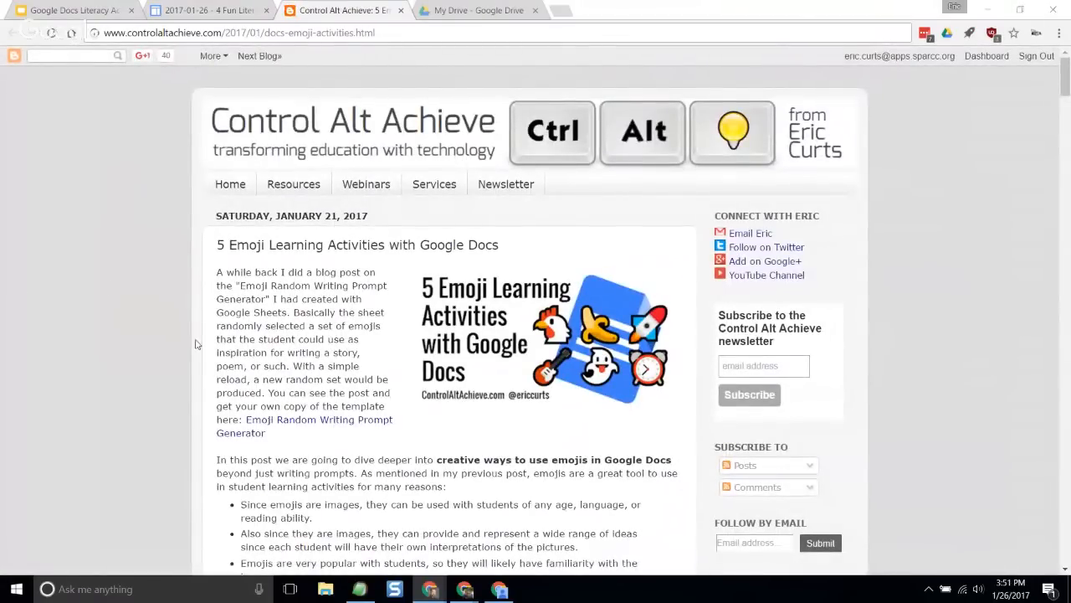
{"action": "scroll", "coordinate": [339, 368], "scroll_direction": "down", "scroll_amount": 1}
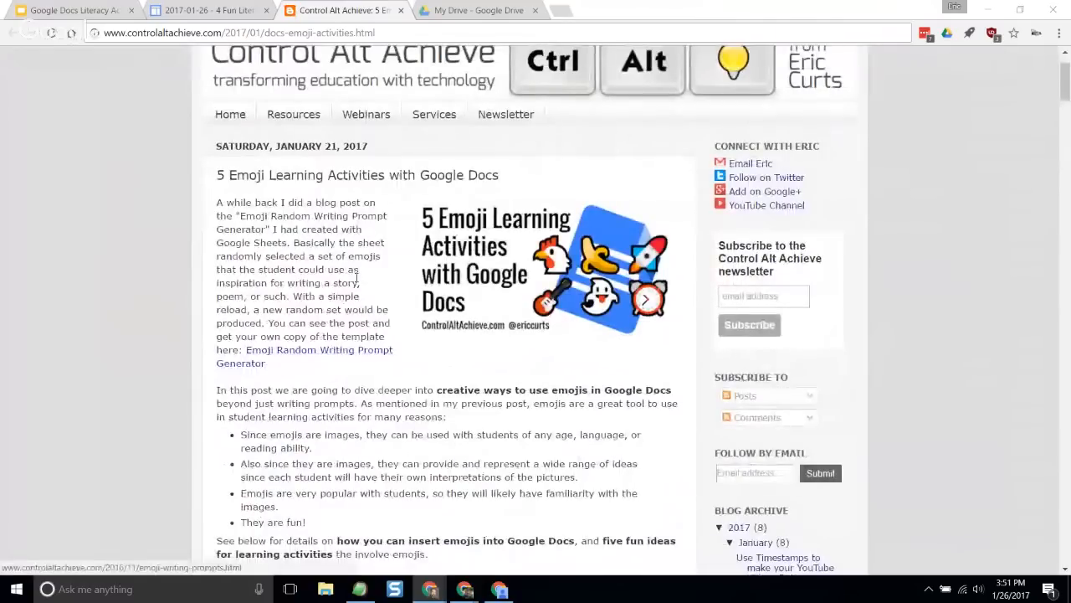
- Check the resource address on the "Docs Emojis" slide and read the blog post's introduction and "Inserting Emojis in Google Docs" section
{"action": "left_click", "coordinate": [99, 11]}
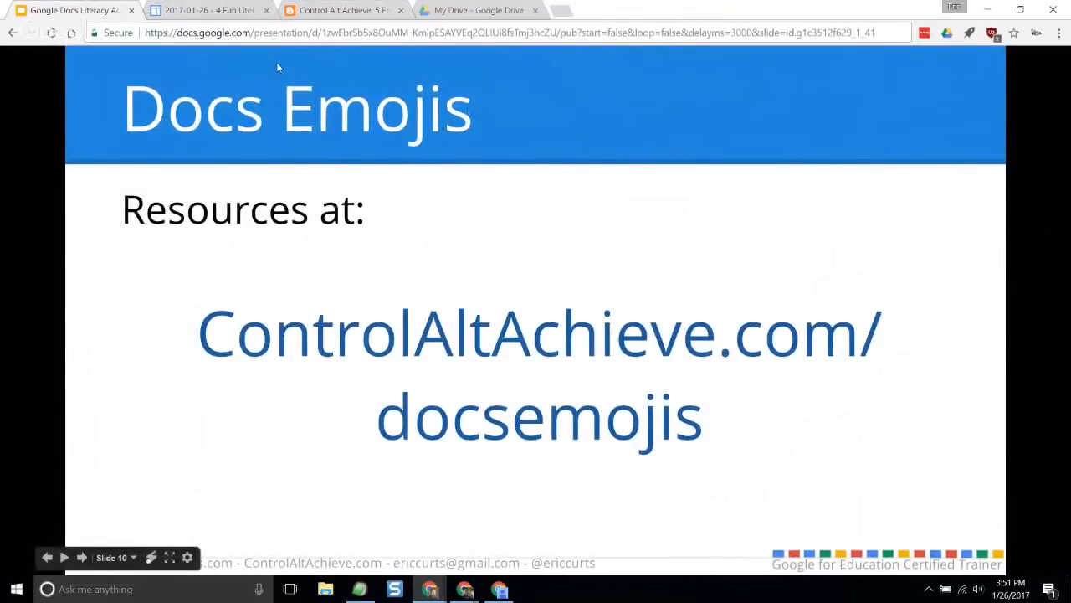
{"action": "left_click", "coordinate": [337, 11]}
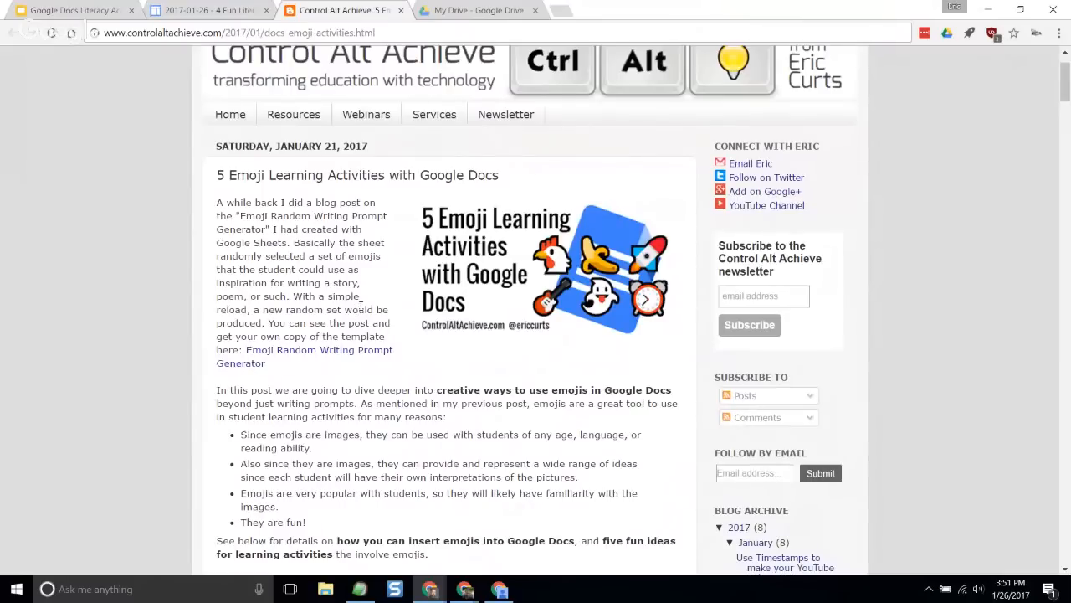
{"action": "scroll", "coordinate": [374, 287], "scroll_direction": "down", "scroll_amount": 3}
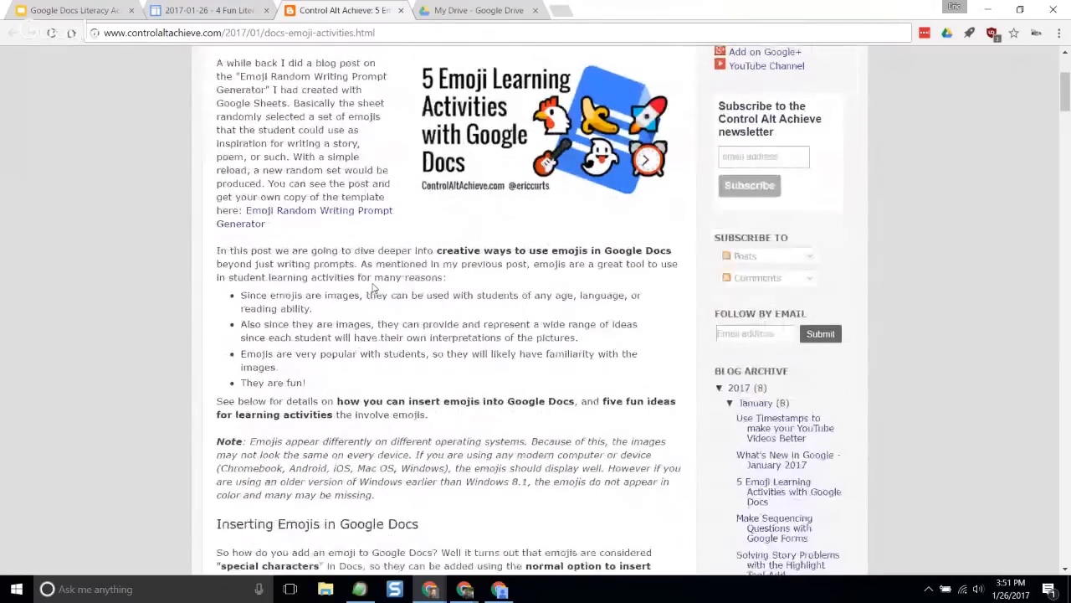
{"action": "scroll", "coordinate": [373, 285], "scroll_direction": "down", "scroll_amount": 3}
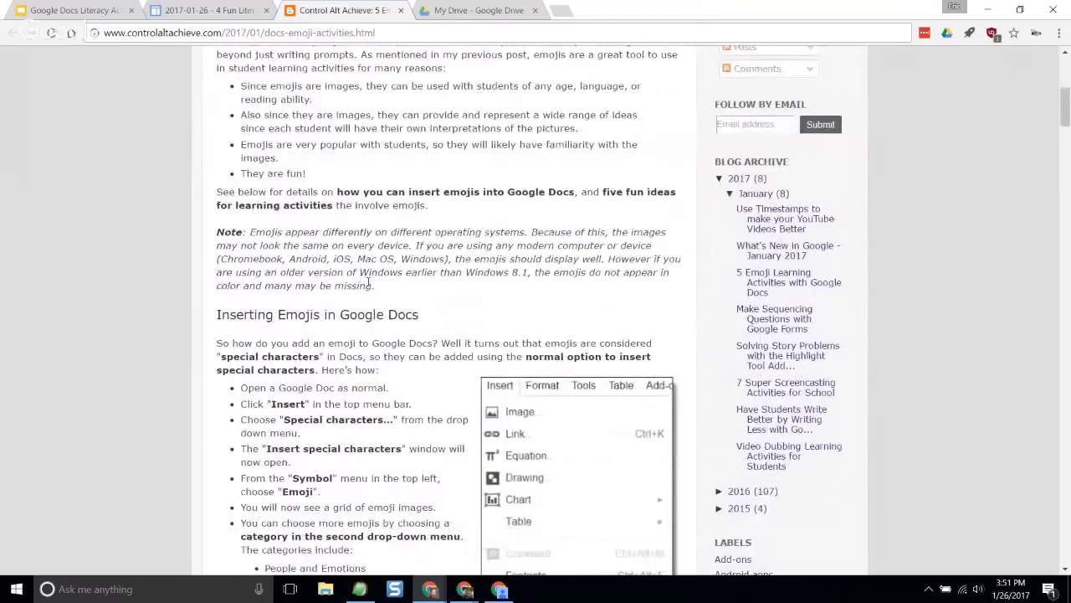
{"action": "scroll", "coordinate": [373, 284], "scroll_direction": "down", "scroll_amount": 1}
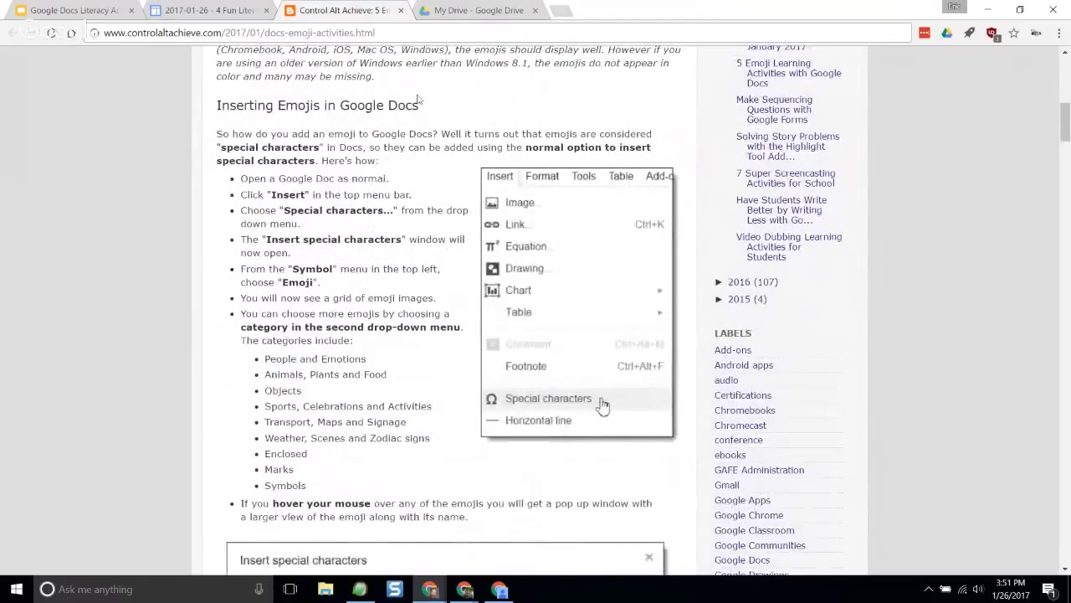
- Create a new blank Google Docs document from My Drive
{"action": "left_click", "coordinate": [459, 8]}
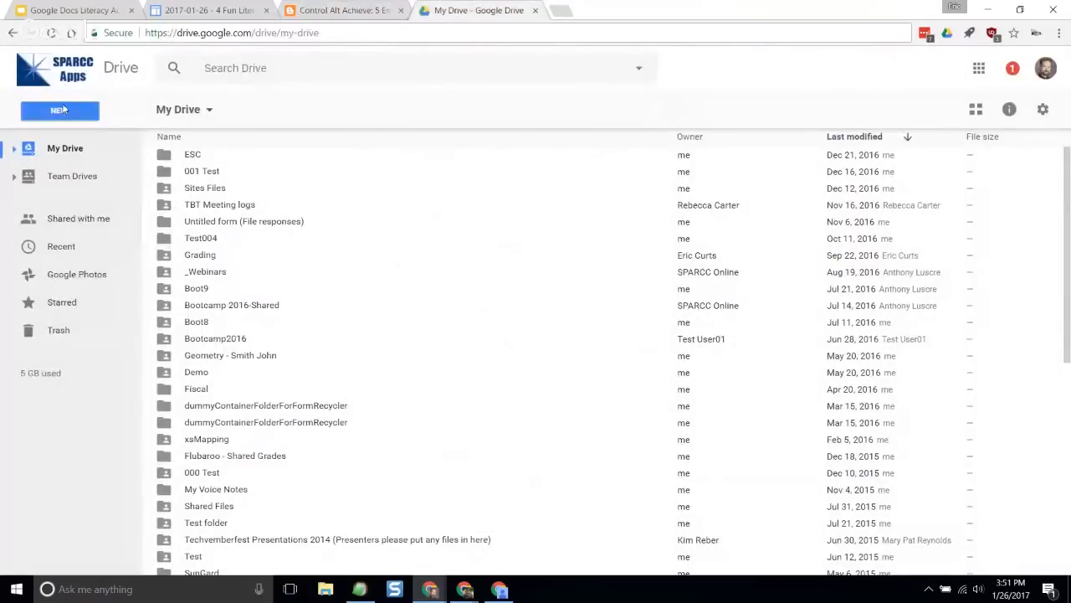
{"action": "left_click", "coordinate": [65, 110]}
{"action": "left_click", "coordinate": [118, 230]}
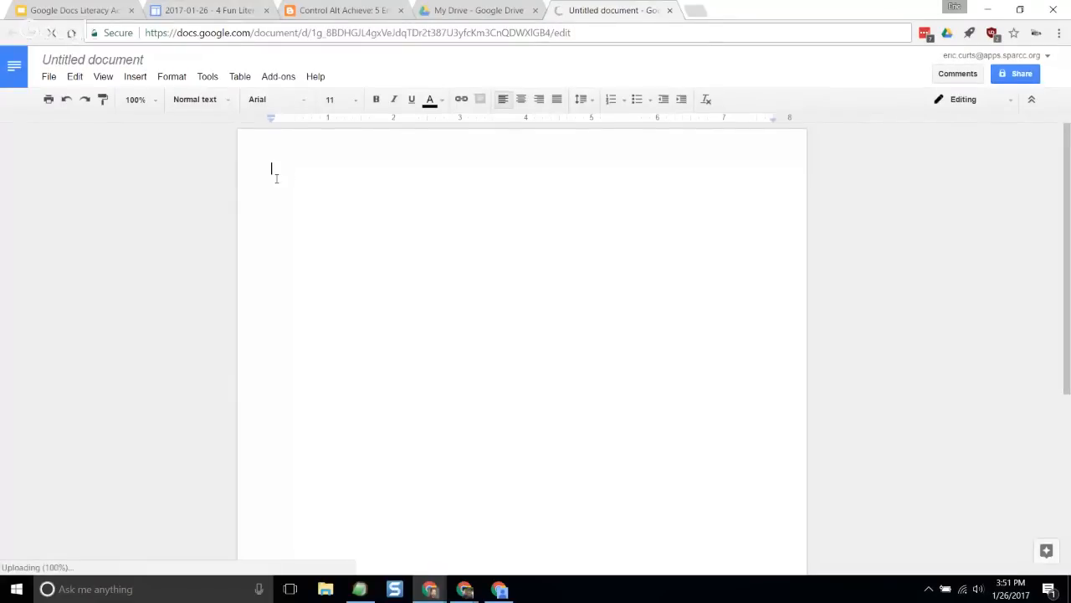
- Open the special characters dialog in the blank document, move it higher on the page, and set the character type to Emoji
{"action": "left_click", "coordinate": [134, 78]}
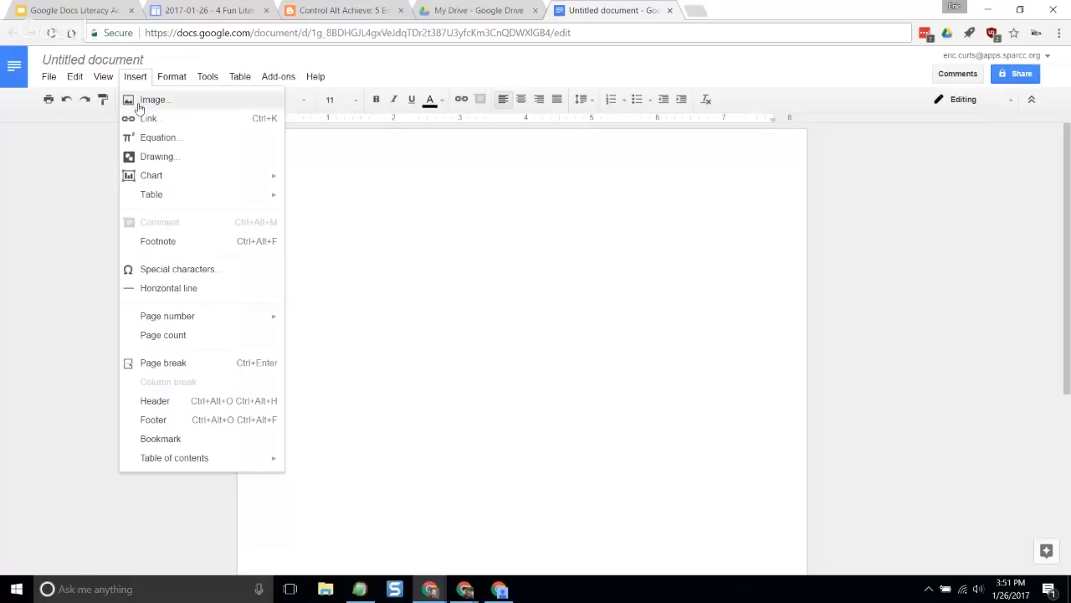
{"action": "left_click", "coordinate": [220, 270]}
{"action": "left_click_drag", "start_coordinate": [524, 306], "coordinate": [506, 202]}
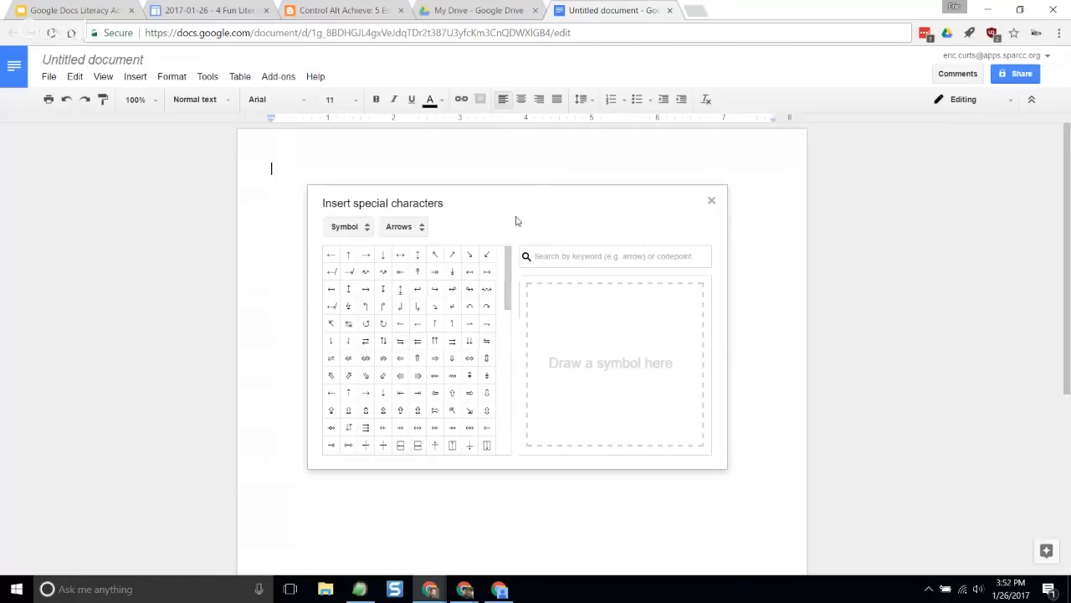
{"action": "left_click", "coordinate": [368, 232]}
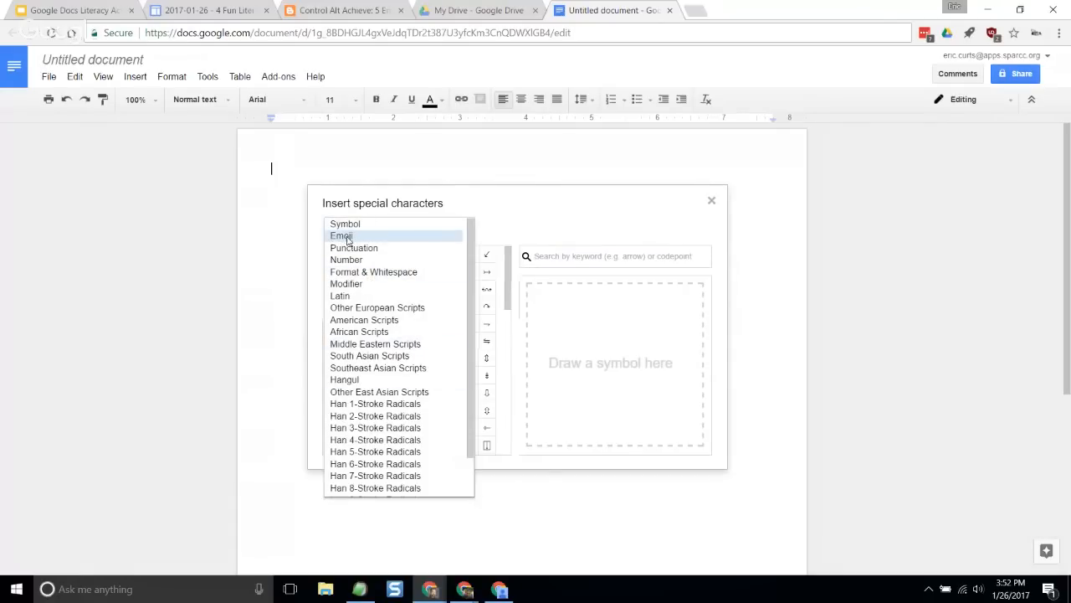
{"action": "left_click", "coordinate": [347, 237]}
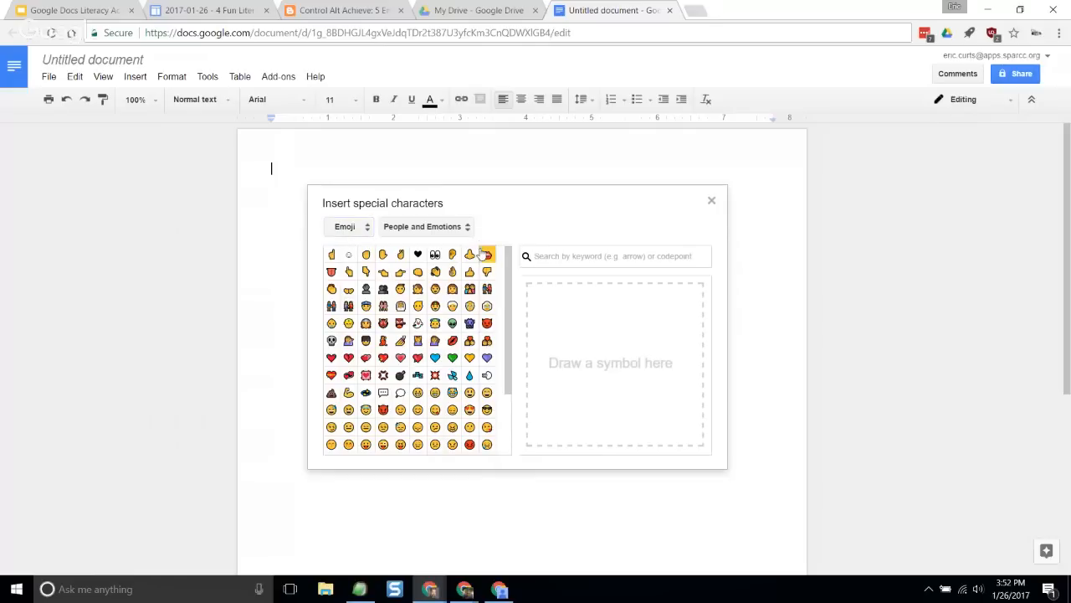
- Browse the emoji categories People and Emotions, Animals, Plants and Food, Objects, and Sports, Celebrations and Activities, returning to People and Emotions
{"action": "scroll", "coordinate": [486, 306], "scroll_direction": "down", "scroll_amount": 1}
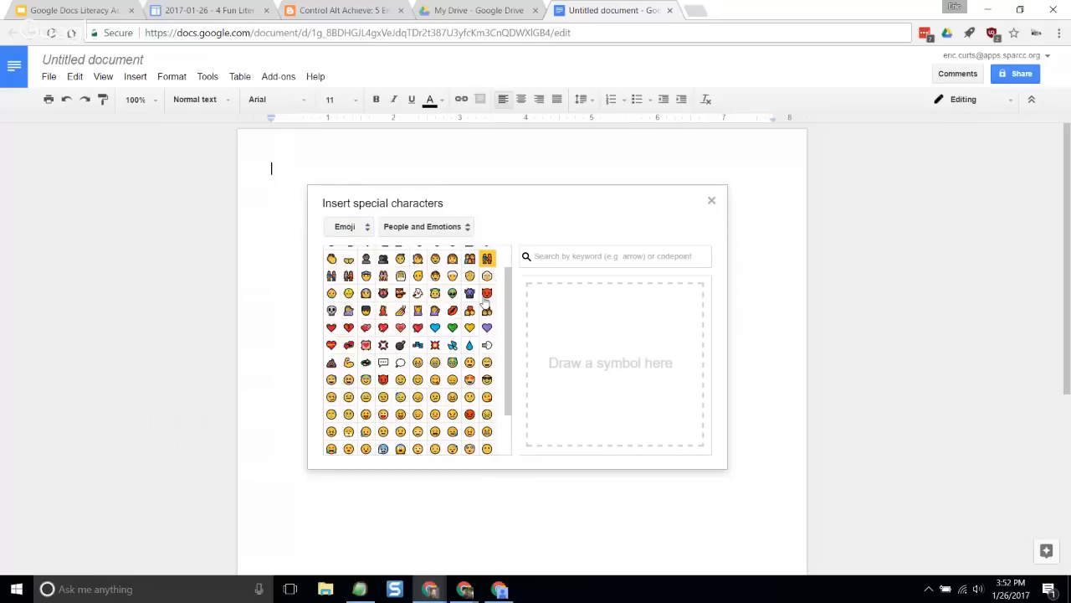
{"action": "scroll", "coordinate": [486, 307], "scroll_direction": "up", "scroll_amount": 1}
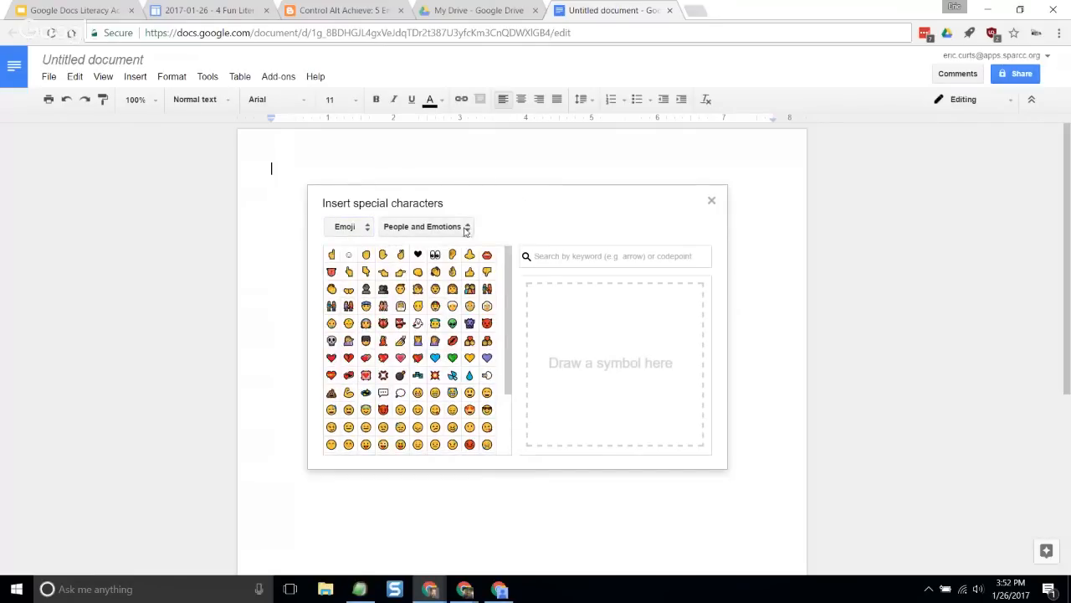
{"action": "left_click", "coordinate": [466, 232]}
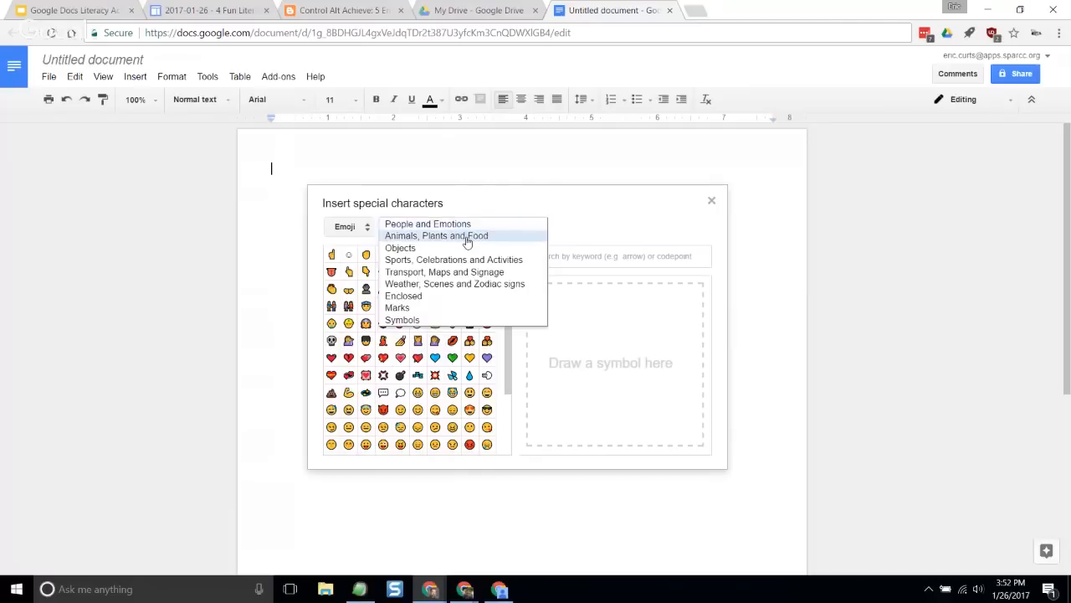
{"action": "left_click", "coordinate": [467, 238]}
{"action": "left_click", "coordinate": [467, 234]}
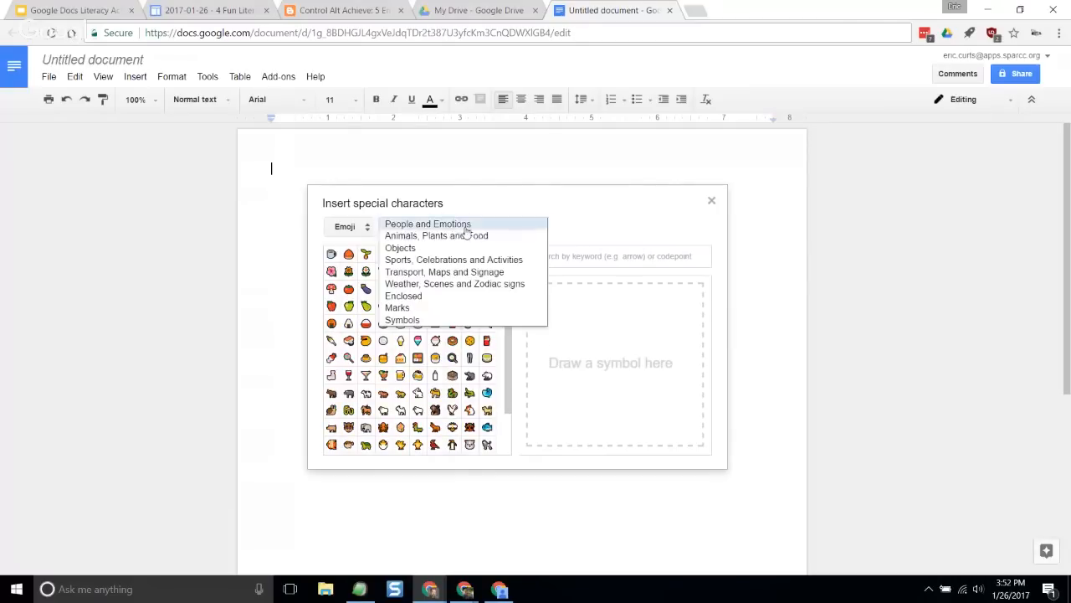
{"action": "left_click", "coordinate": [464, 249]}
{"action": "left_click", "coordinate": [461, 228]}
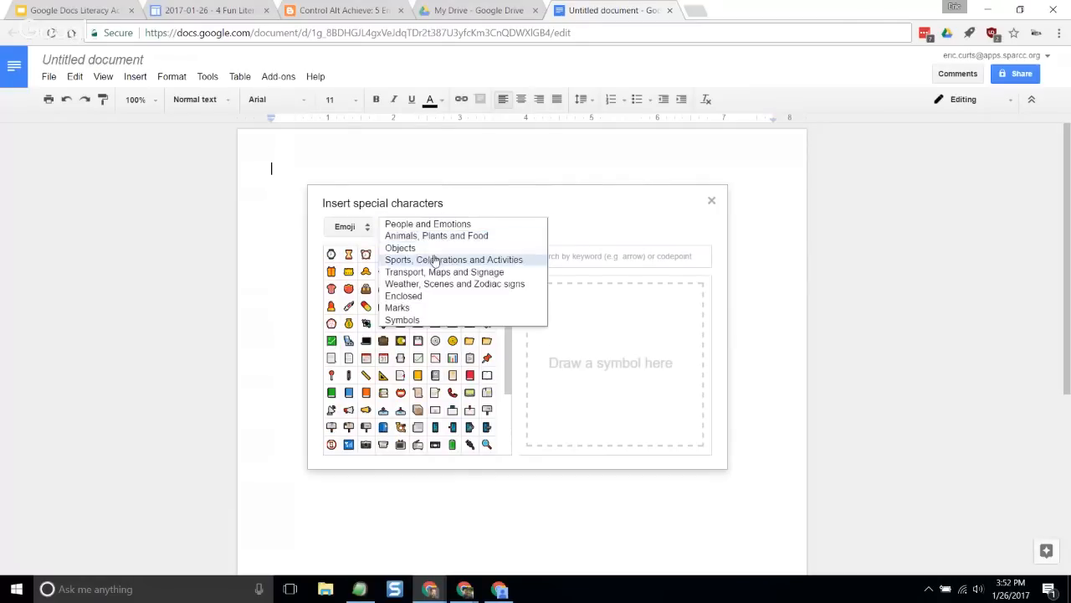
{"action": "left_click", "coordinate": [436, 263]}
{"action": "scroll", "coordinate": [473, 276], "scroll_direction": "down", "scroll_amount": 3}
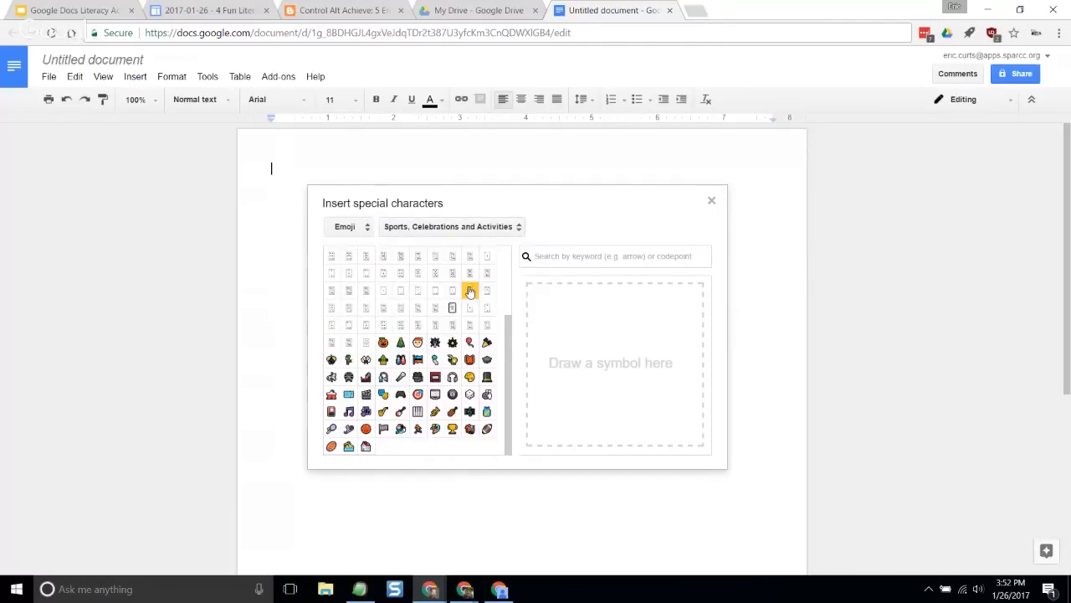
{"action": "left_click", "coordinate": [516, 227]}
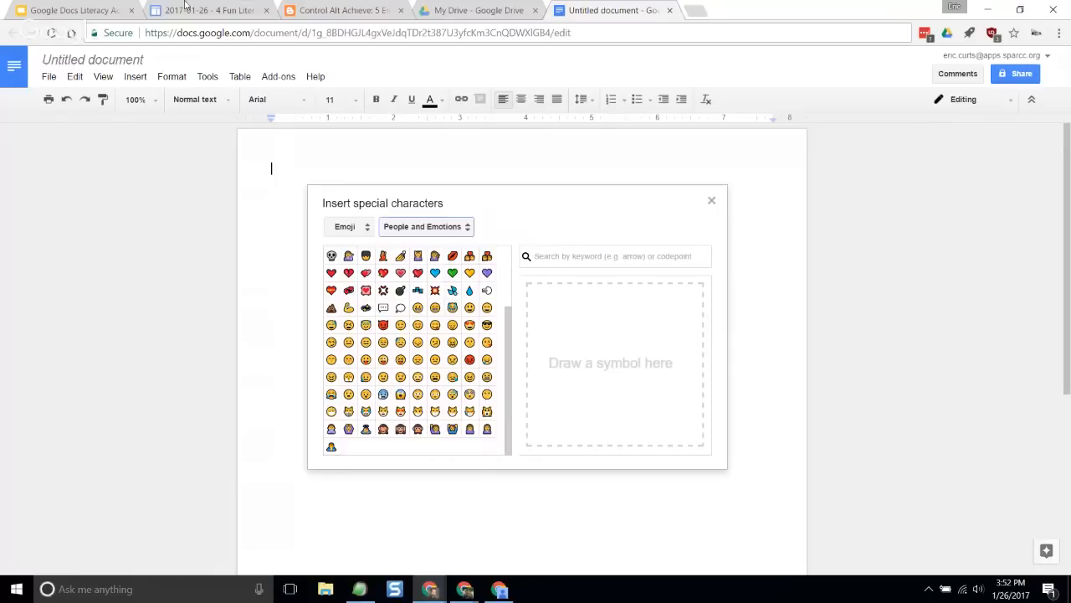
{"action": "scroll", "coordinate": [464, 250], "scroll_direction": "up", "scroll_amount": 1}
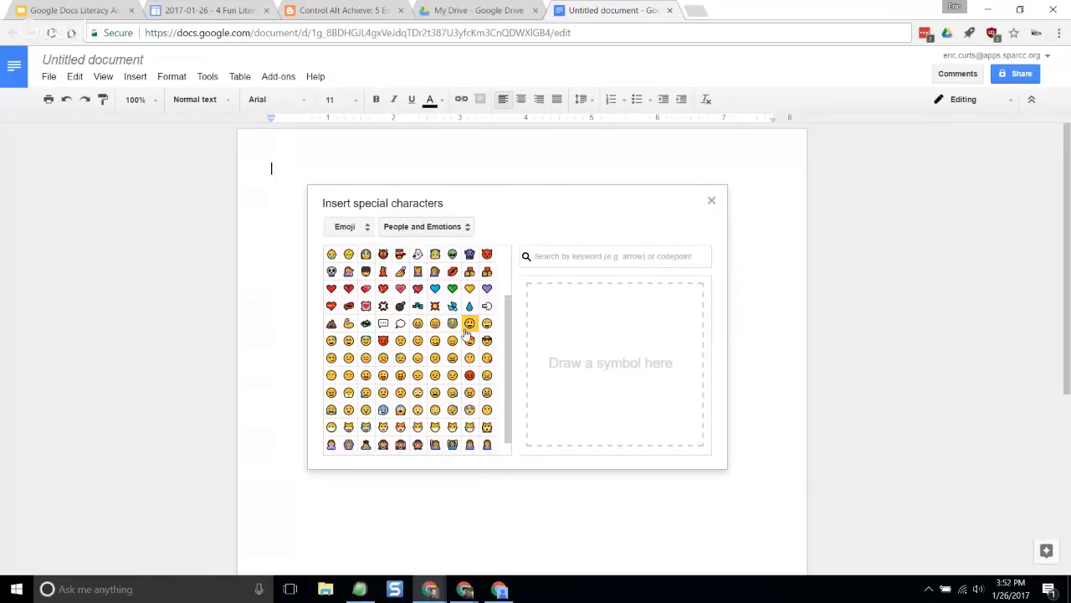
- Show the Animals, Plants and Food emoji category and insert the ice cream emoji into the document
{"action": "scroll", "coordinate": [466, 333], "scroll_direction": "up", "scroll_amount": 2}
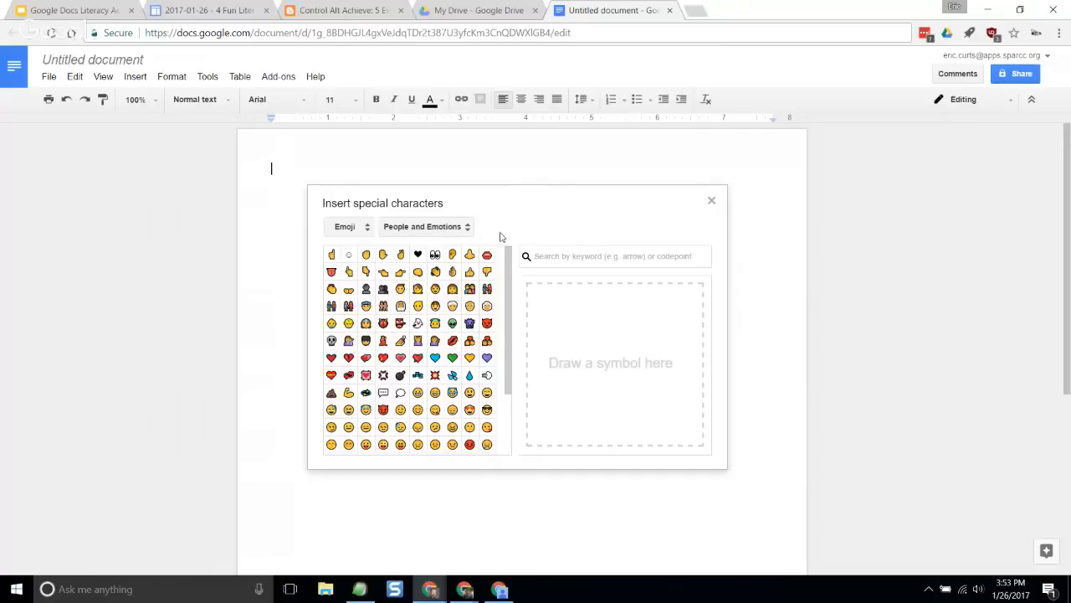
{"action": "left_click", "coordinate": [418, 234]}
{"action": "left_click", "coordinate": [435, 237]}
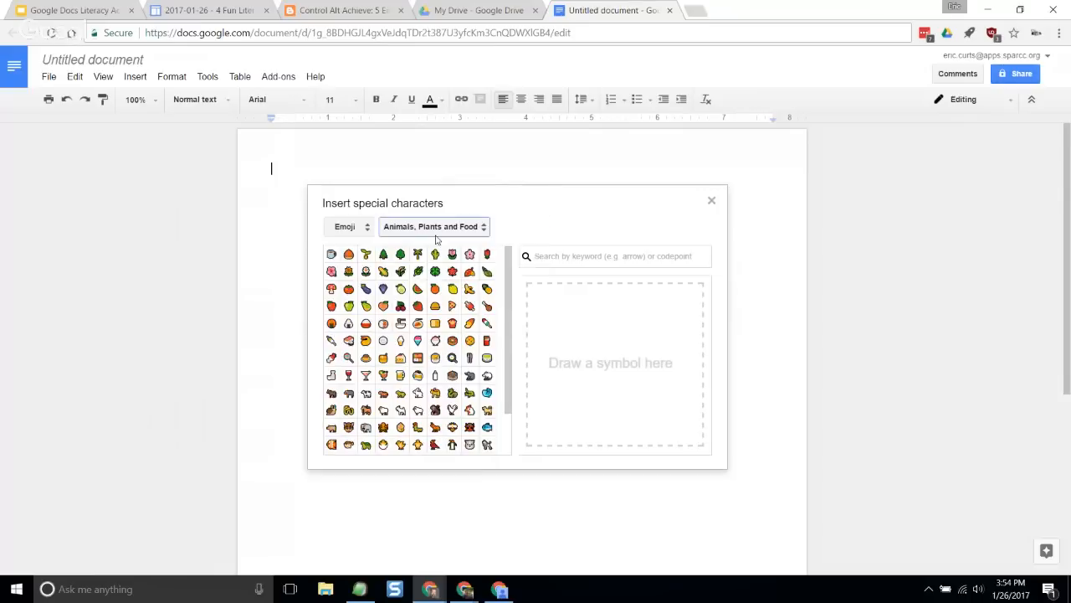
{"action": "mouse_move", "coordinate": [401, 323]}
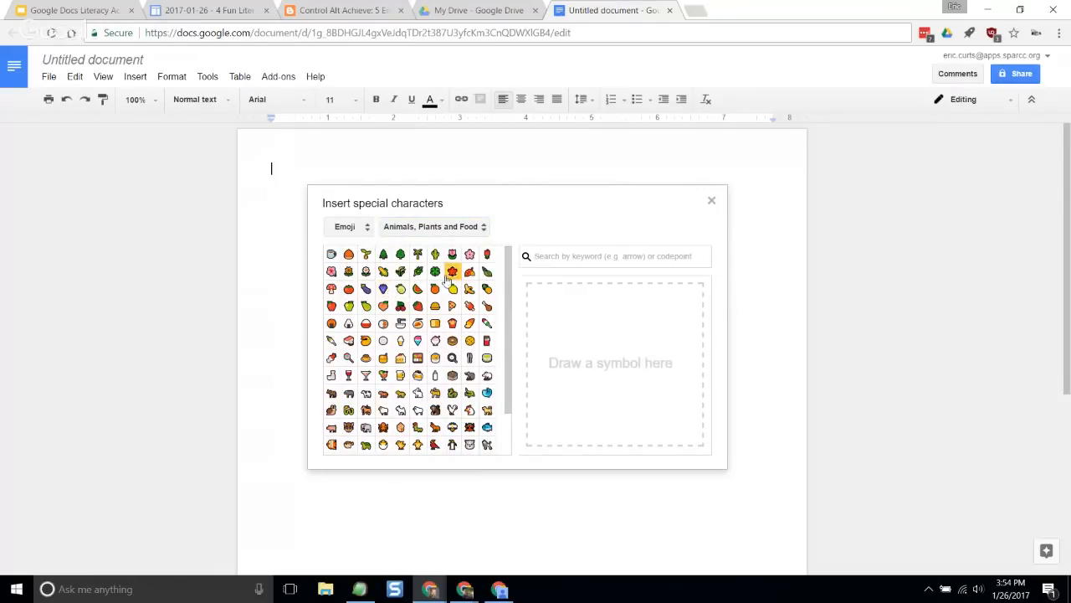
{"action": "left_click", "coordinate": [434, 341]}
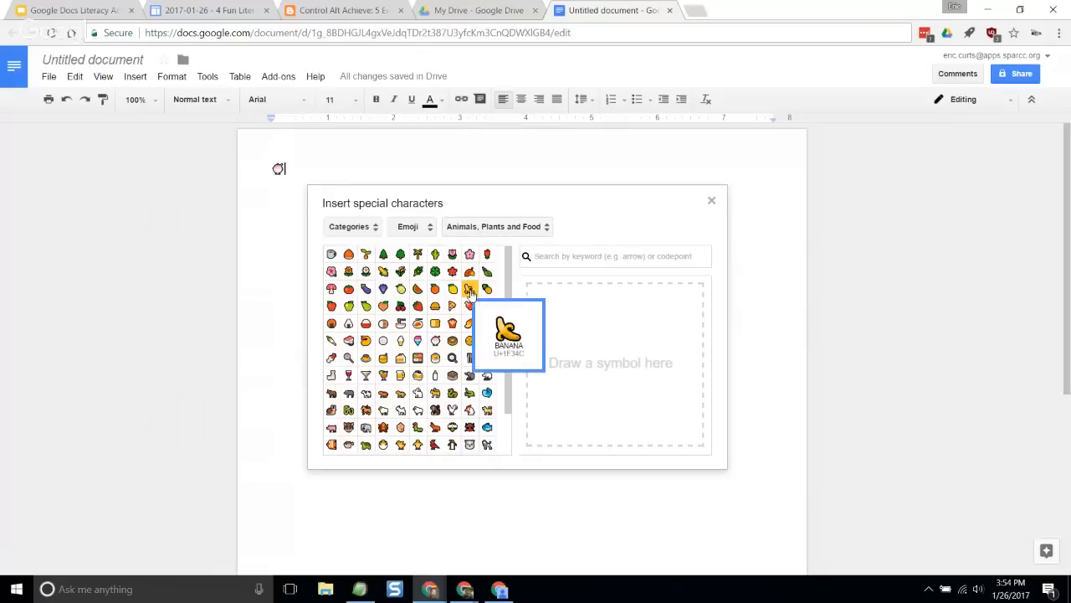
- Search the special characters for "dog" and insert the dog face emoji after the ice cream
{"action": "left_click", "coordinate": [583, 257]}
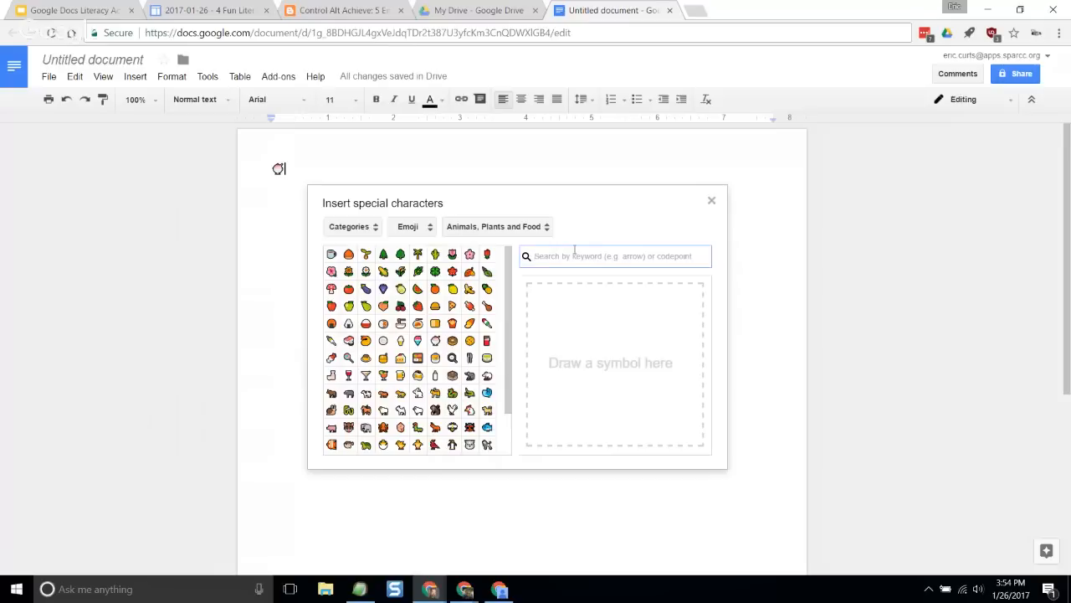
{"action": "type", "text": "dog"}
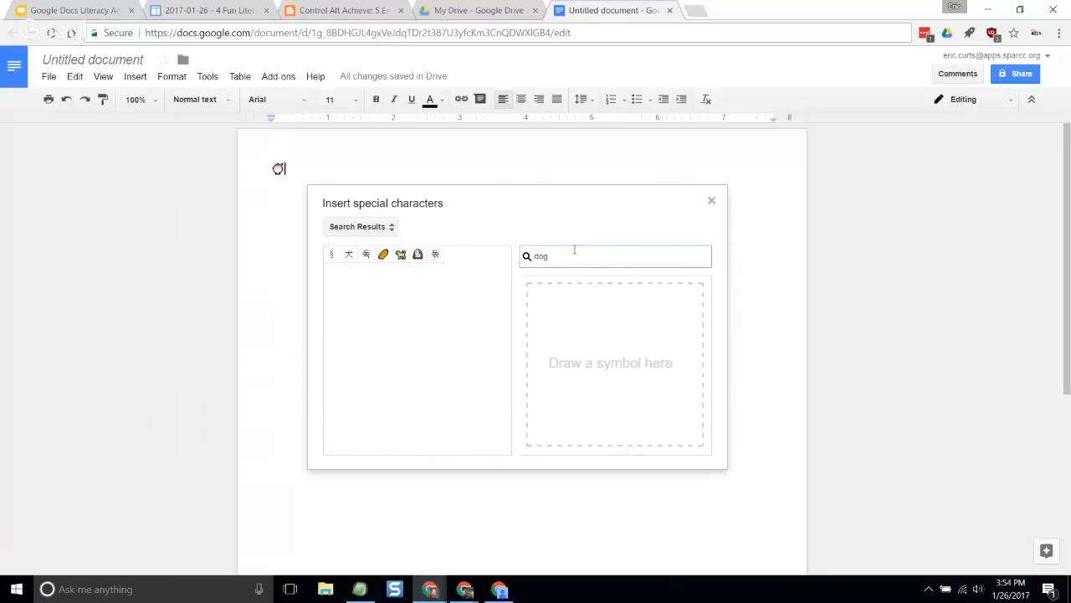
{"action": "mouse_move", "coordinate": [386, 260]}
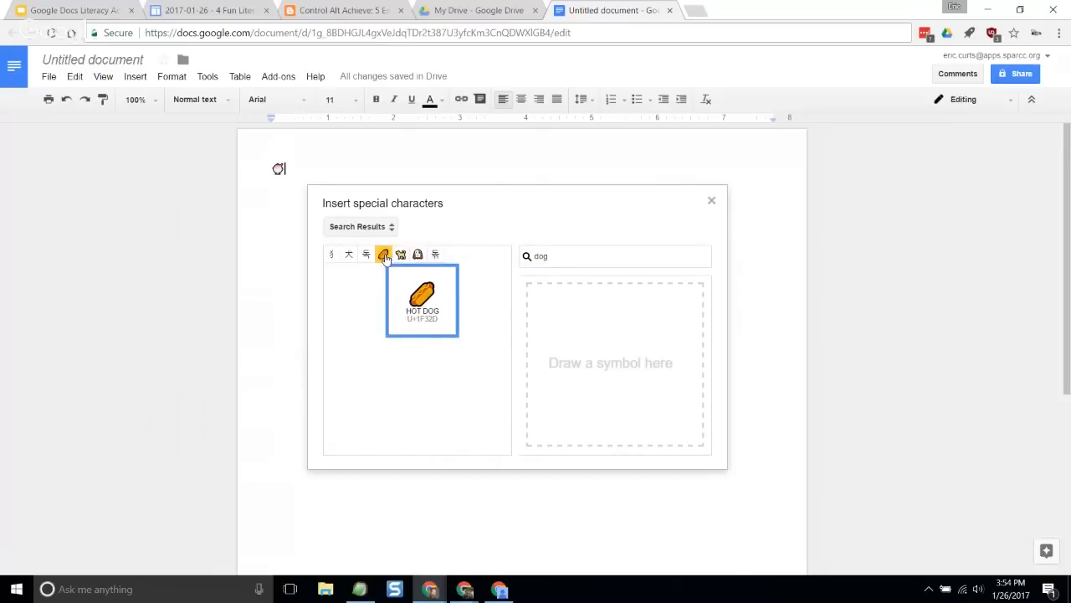
{"action": "mouse_move", "coordinate": [419, 256]}
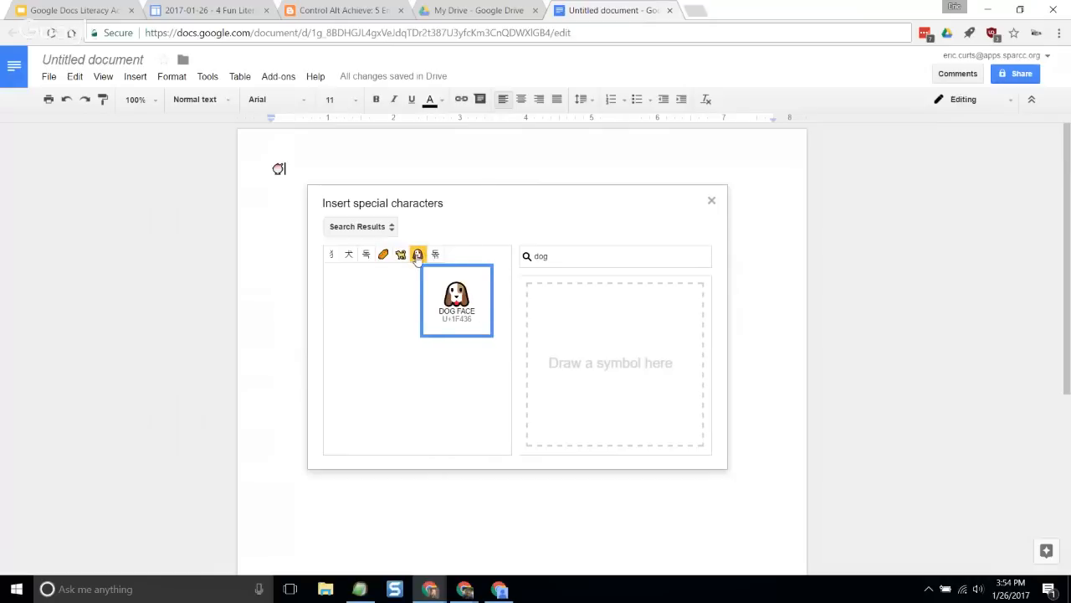
{"action": "left_click", "coordinate": [418, 255]}
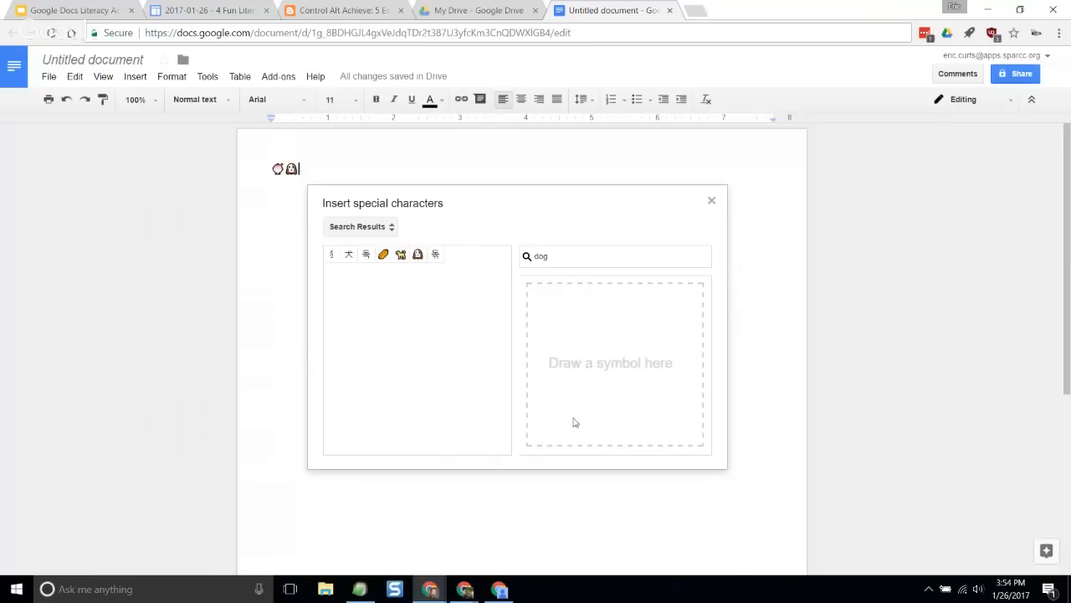
- Draw a banana outline in the symbol drawing area and insert the matching peeled banana emoji
{"action": "mouse_move", "coordinate": [544, 420]}
{"action": "left_mouse_down"}
{"action": "mouse_move", "coordinate": [612, 416]}
{"action": "mouse_move", "coordinate": [657, 385]}
{"action": "mouse_move", "coordinate": [679, 348]}
{"action": "mouse_move", "coordinate": [677, 283]}
{"action": "mouse_move", "coordinate": [665, 286]}
{"action": "mouse_move", "coordinate": [637, 361]}
{"action": "mouse_move", "coordinate": [544, 416]}
{"action": "left_mouse_up"}
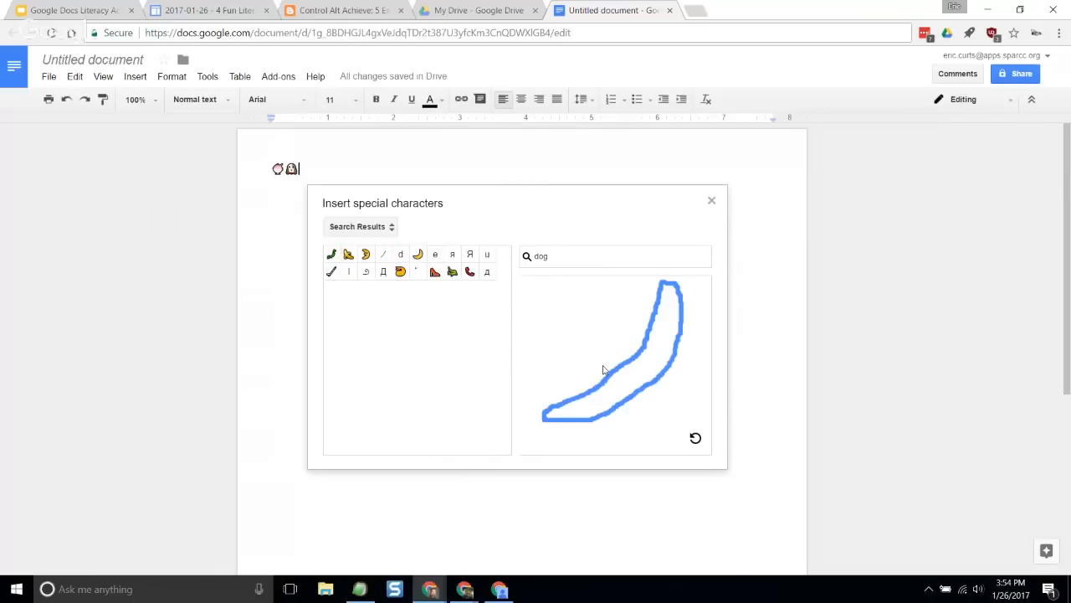
{"action": "left_click", "coordinate": [349, 255]}
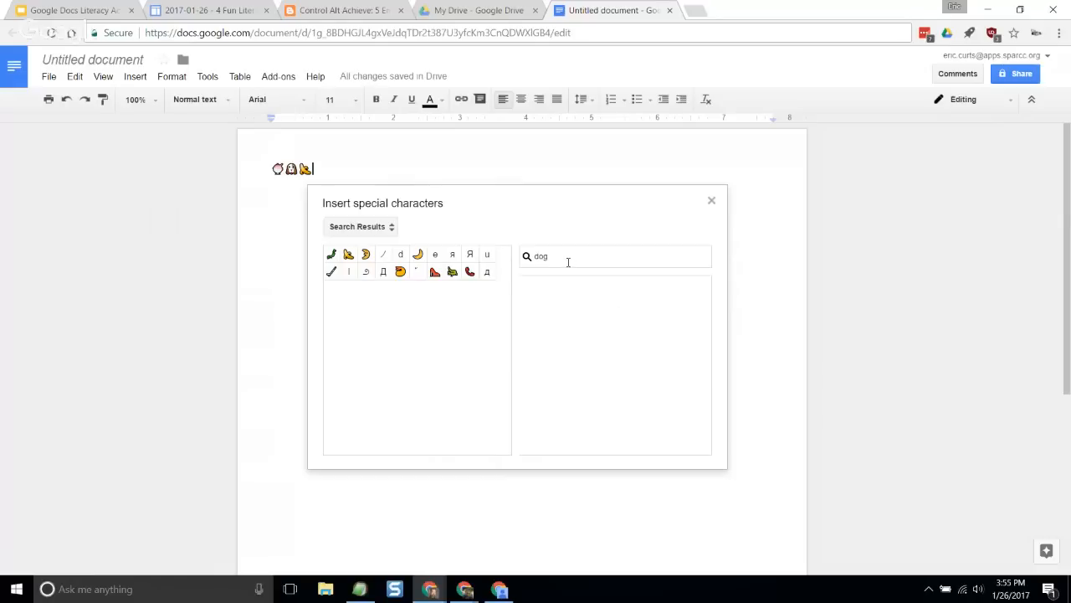
- Return from the search results to the emoji categories and close the special characters dialog
{"action": "left_click", "coordinate": [377, 228]}
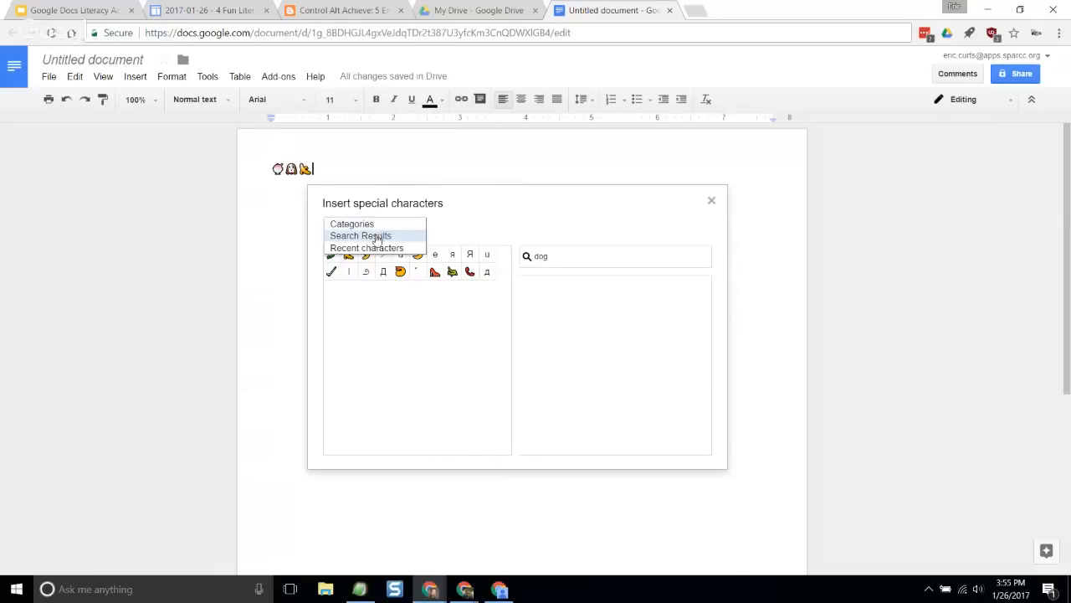
{"action": "left_click", "coordinate": [377, 224]}
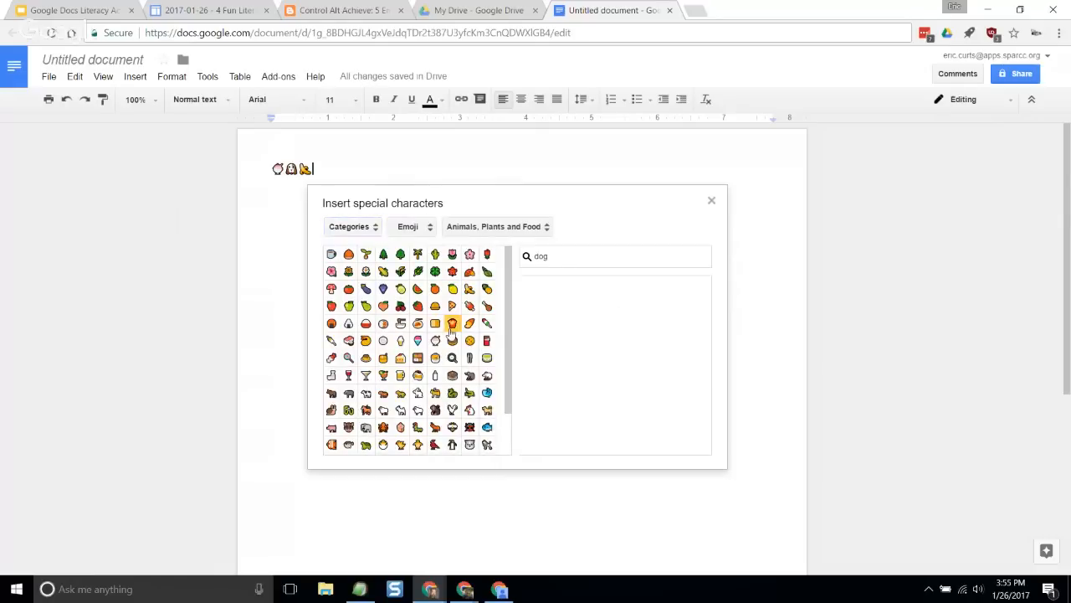
{"action": "mouse_move", "coordinate": [470, 343]}
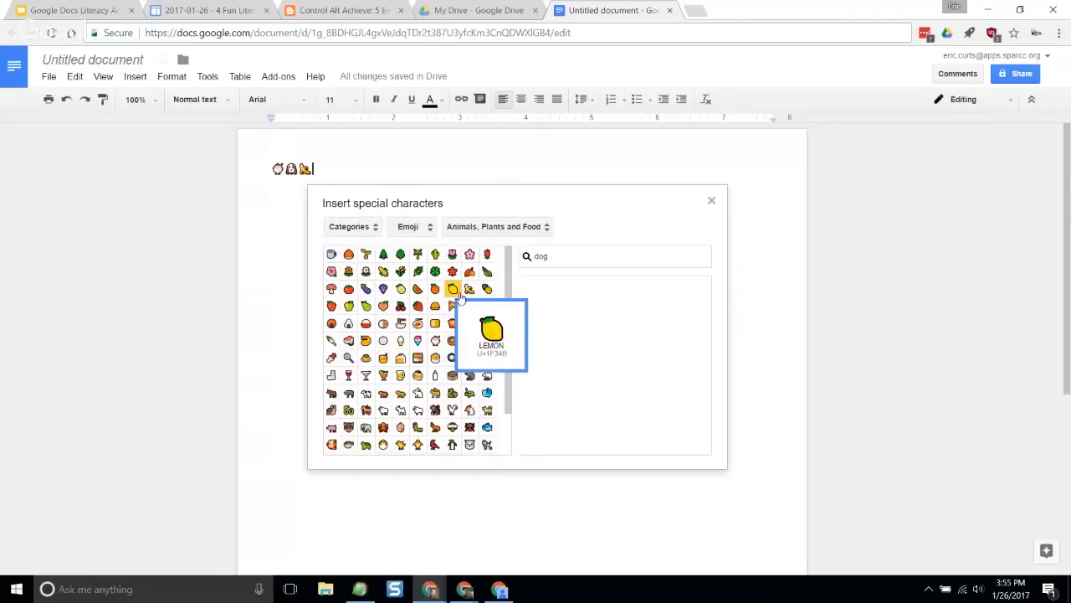
{"action": "left_click", "coordinate": [711, 200]}
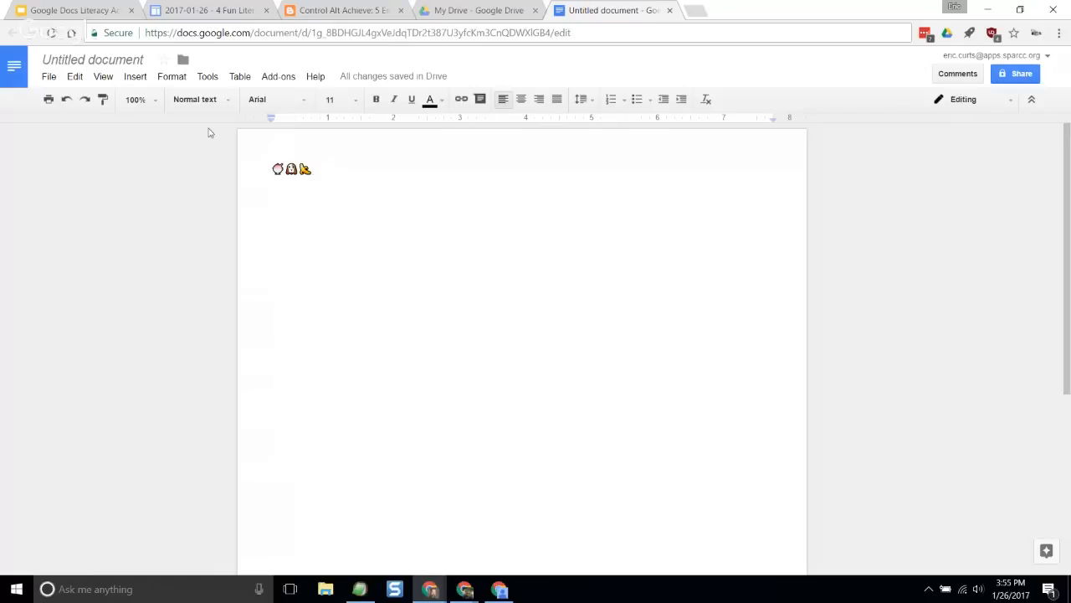
{"action": "left_click", "coordinate": [135, 76]}
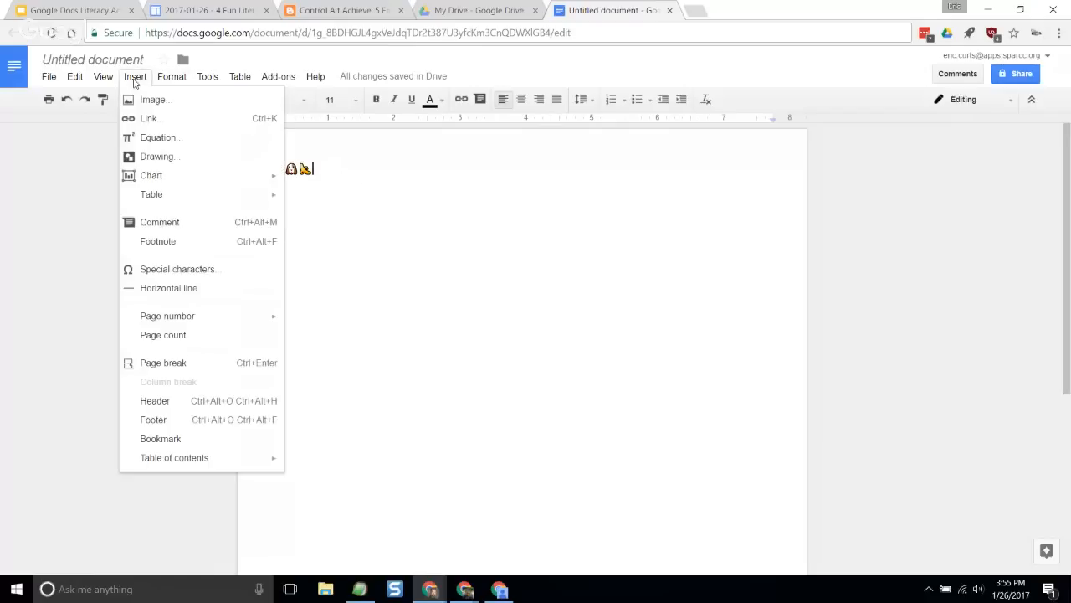
{"action": "left_click", "coordinate": [420, 199]}
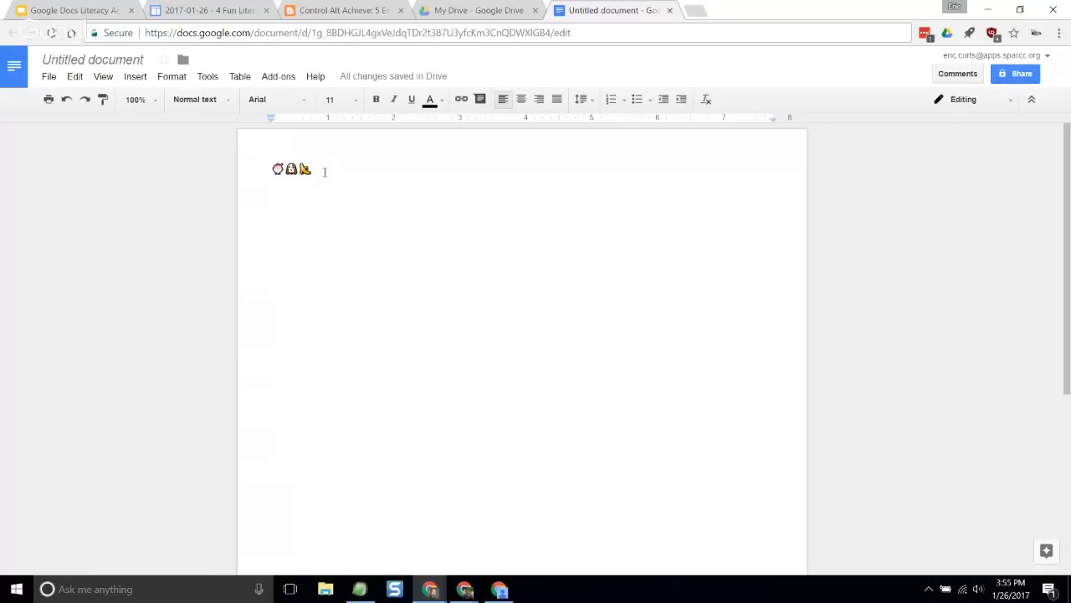
- Enlarge the ice cream, dog and banana emojis to font size 96, trying size 60 first
{"action": "left_click_drag", "start_coordinate": [326, 168], "coordinate": [251, 166]}
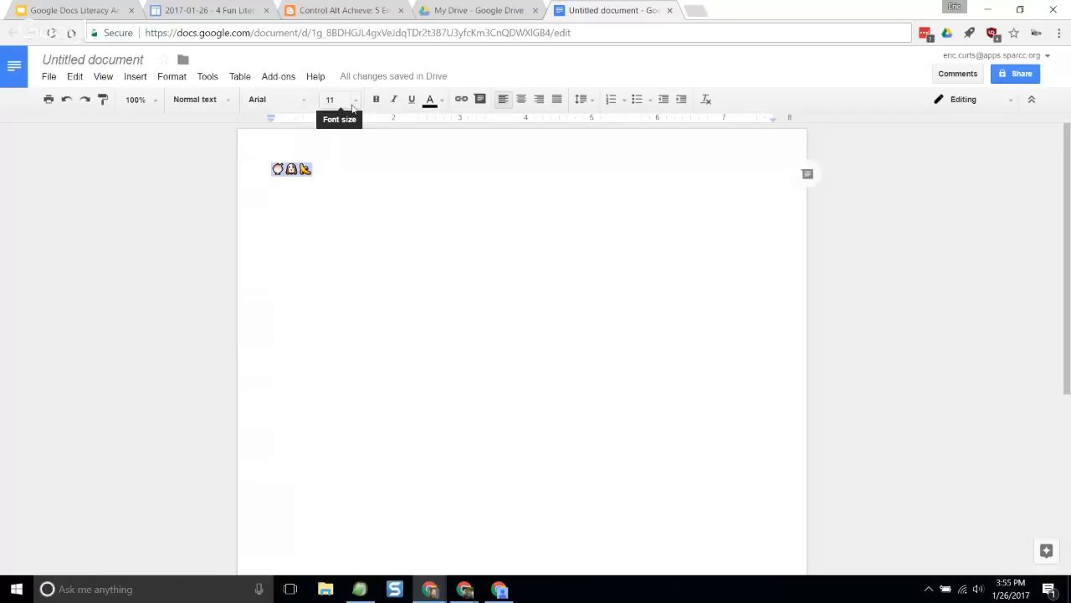
{"action": "left_click", "coordinate": [358, 102]}
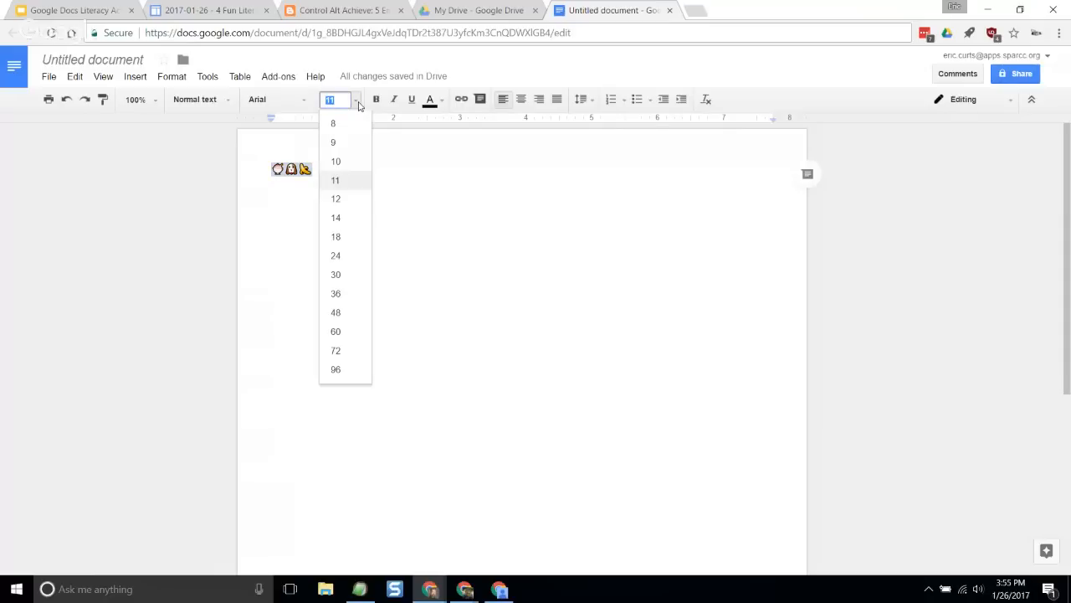
{"action": "left_click", "coordinate": [355, 333]}
{"action": "left_click", "coordinate": [335, 98]}
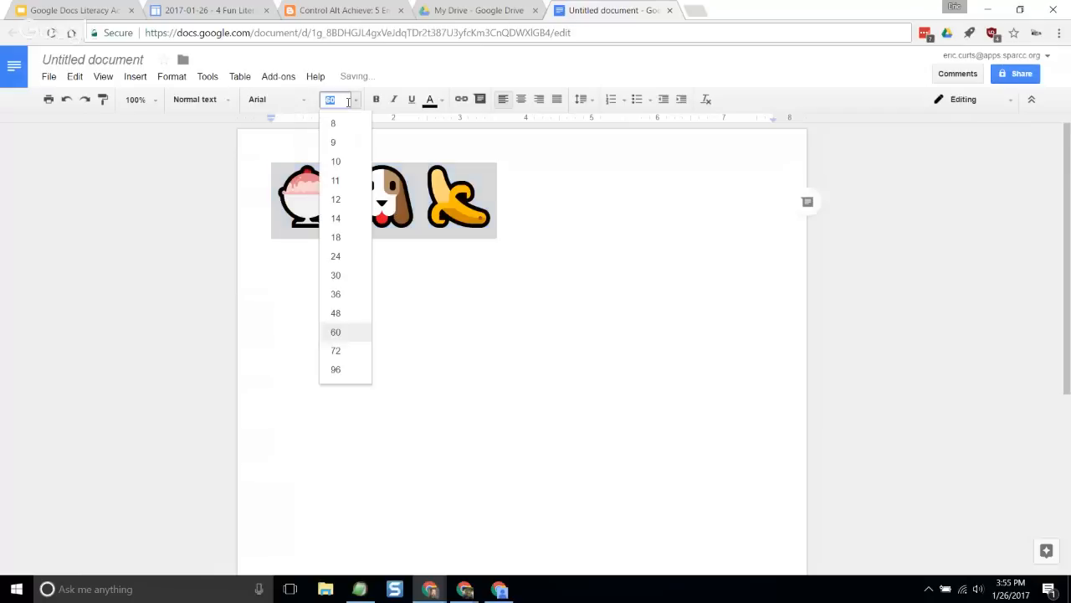
{"action": "left_click", "coordinate": [365, 368]}
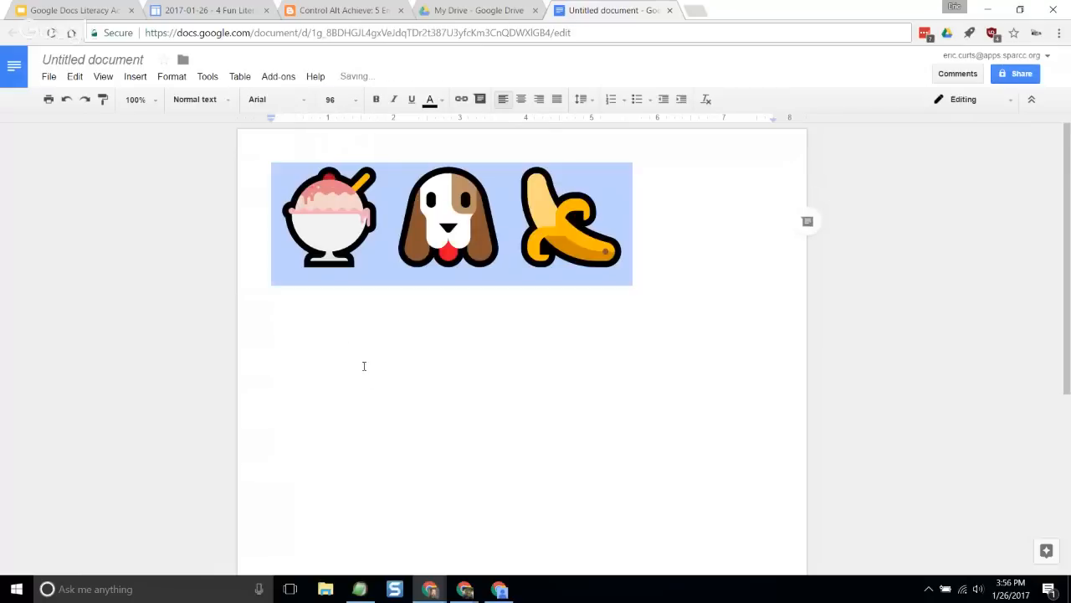
{"action": "left_click", "coordinate": [637, 278]}
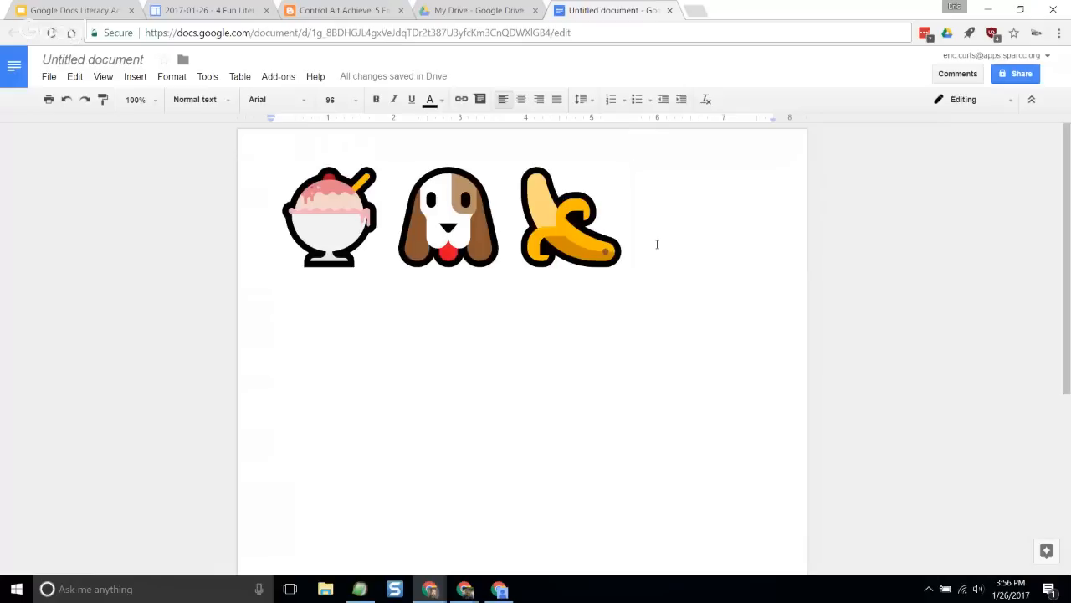
- Copy the banana emoji and paste it five times in its place, making a run of five bananas
{"action": "double_click", "coordinate": [586, 241]}
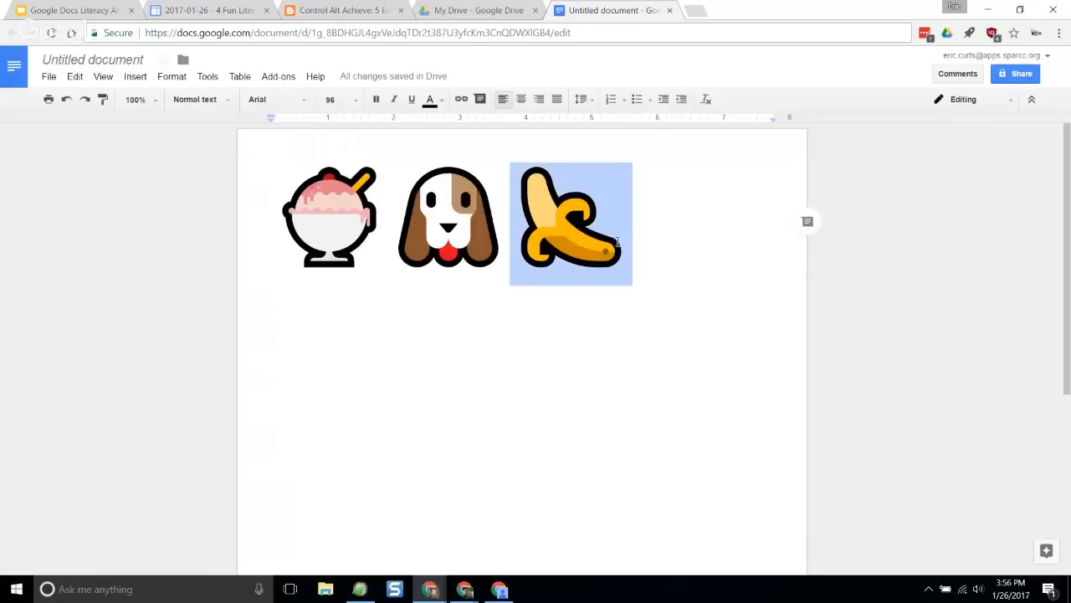
{"action": "key", "text": "ctrl+c"}
{"action": "key", "text": "ctrl+v"}
{"action": "key", "text": "ctrl+v"}
{"action": "key", "text": "ctrl+v"}
{"action": "key", "text": "ctrl+v"}
{"action": "key", "text": "ctrl+v"}
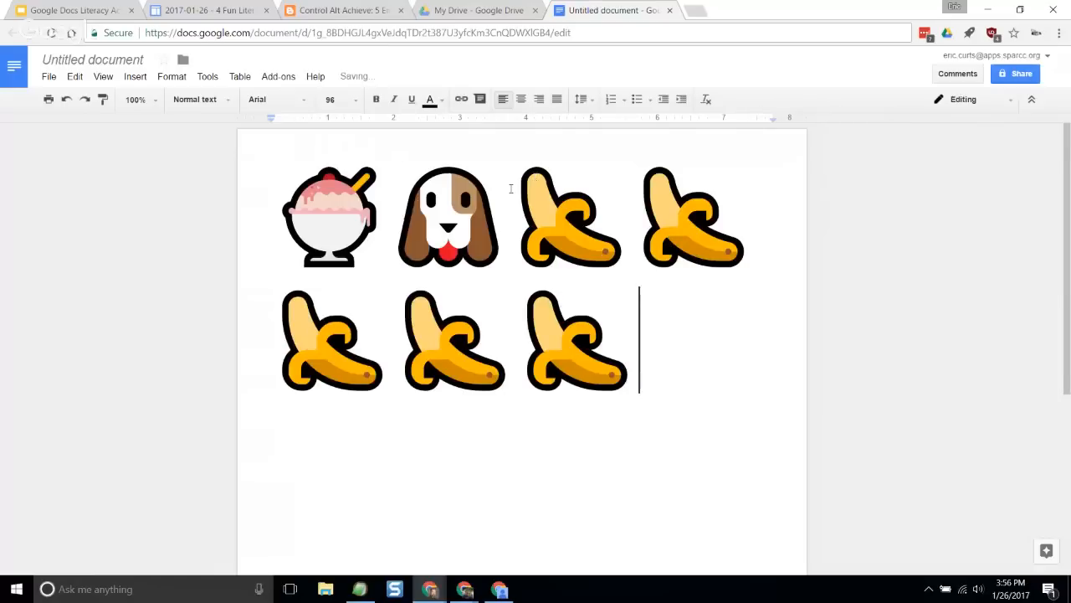
- Set the font size of the first banana emoji after the dog face to 48
{"action": "double_click", "coordinate": [587, 194]}
{"action": "left_click", "coordinate": [335, 99]}
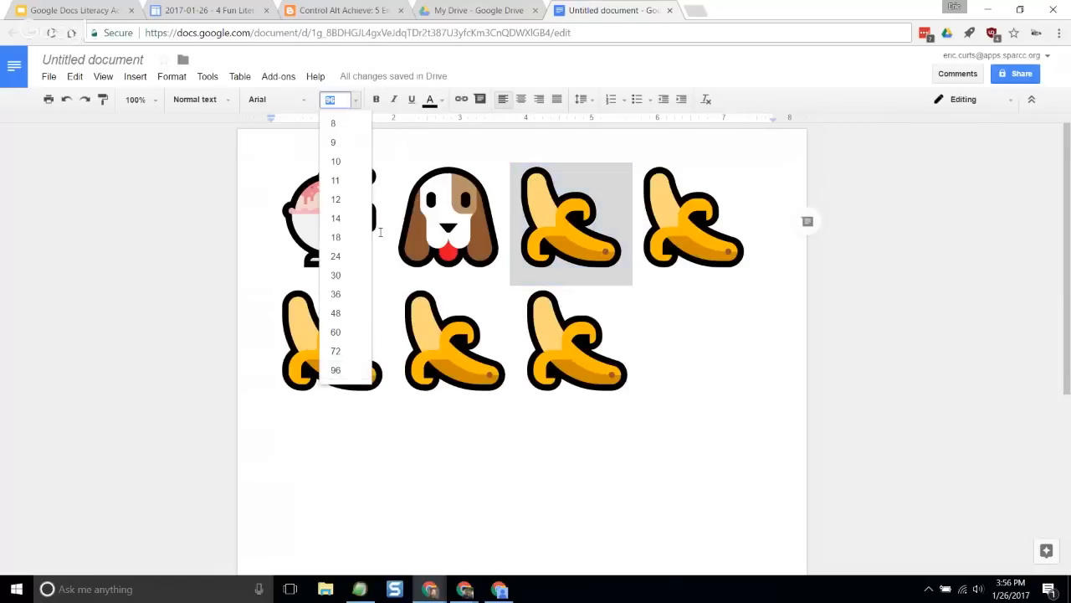
{"action": "left_click", "coordinate": [355, 312]}
{"action": "left_click", "coordinate": [712, 334]}
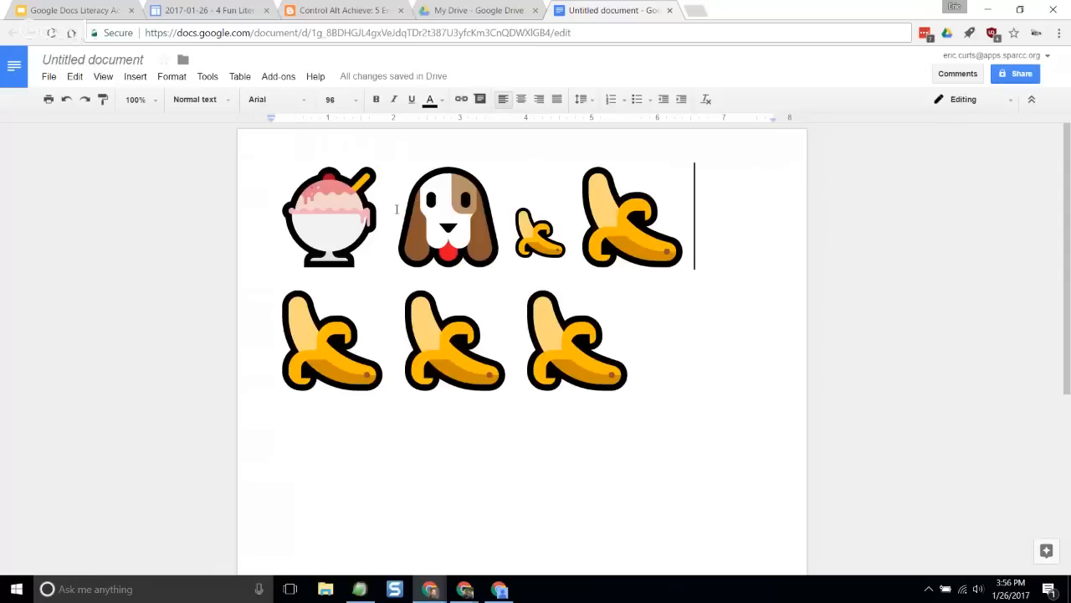
{"action": "left_click", "coordinate": [631, 333]}
- Switch to the Control Alt Achieve emoji activities post and skim through to the "Write a summary with emojis" section
{"action": "left_click", "coordinate": [364, 11]}
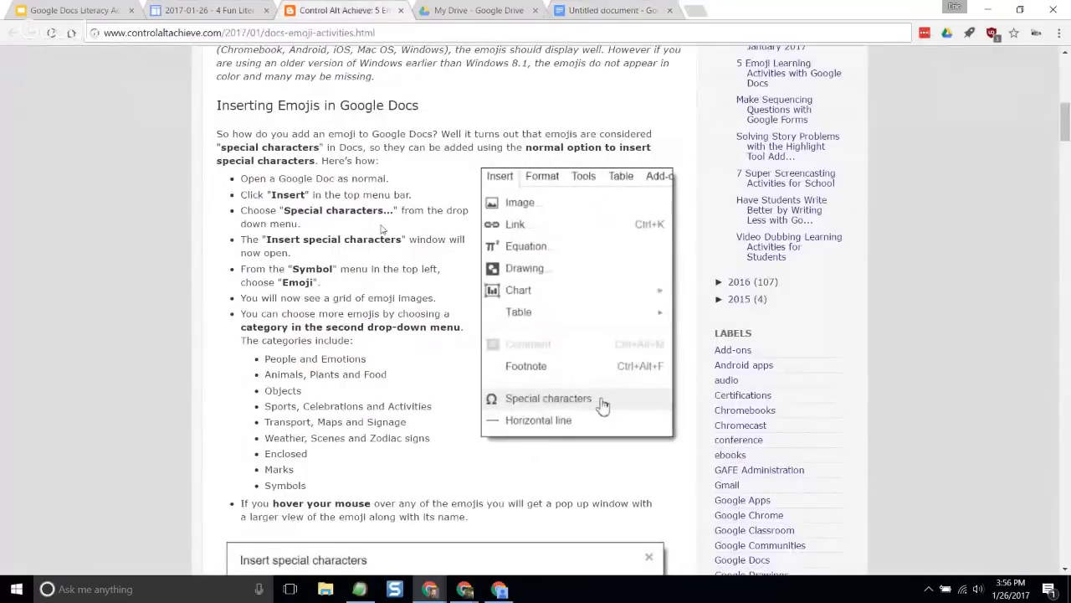
{"action": "scroll", "coordinate": [265, 184], "scroll_direction": "down", "scroll_amount": 7}
{"action": "scroll", "coordinate": [265, 184], "scroll_direction": "down", "scroll_amount": 6}
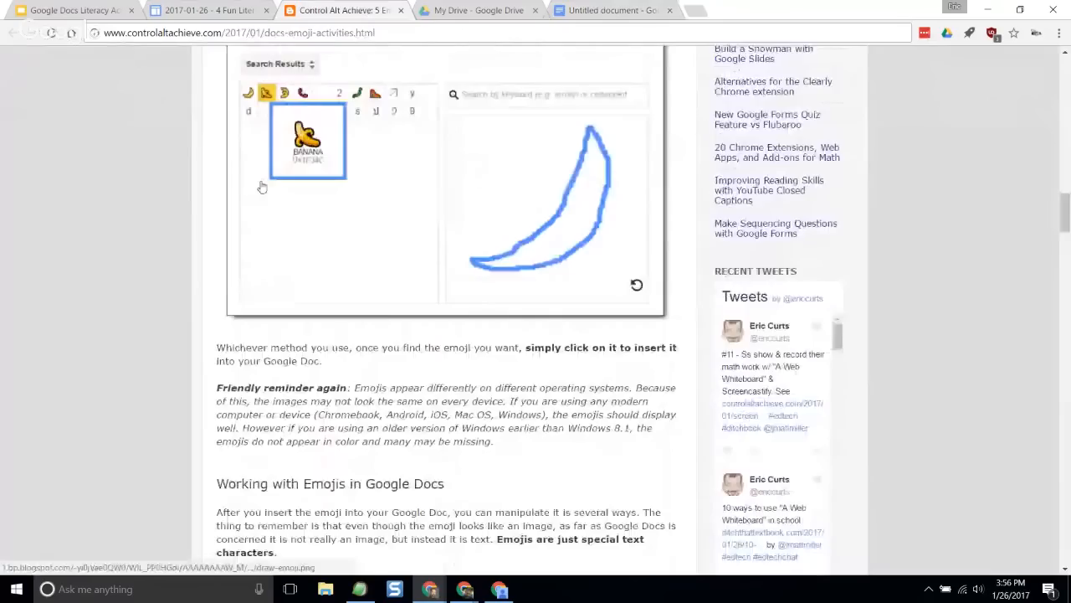
{"action": "scroll", "coordinate": [261, 186], "scroll_direction": "down", "scroll_amount": 15}
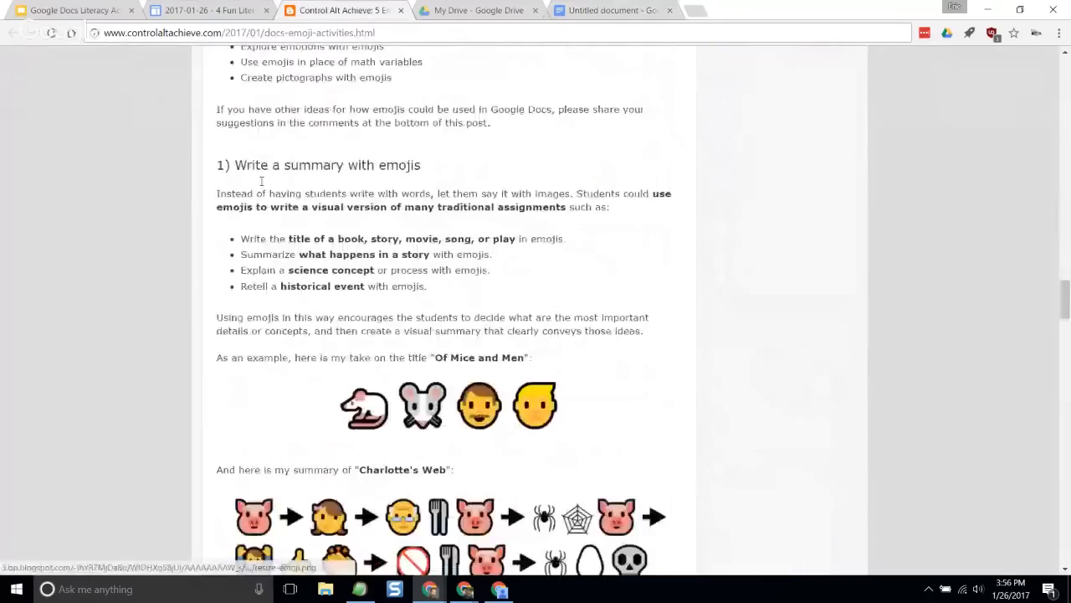
{"action": "scroll", "coordinate": [263, 186], "scroll_direction": "down", "scroll_amount": 1}
{"action": "left_click_drag", "start_coordinate": [288, 100], "coordinate": [364, 103]}
{"action": "left_click", "coordinate": [369, 109]}
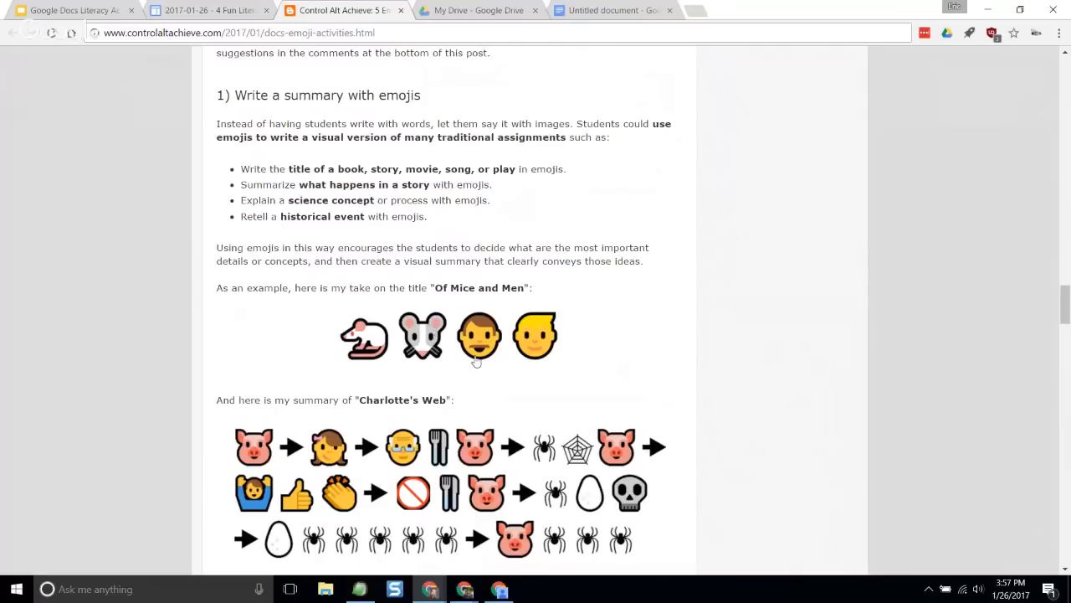
- Enlarge the blog page and examine the emoji examples for "Of Mice and Men" and "Charlotte's Web"
{"action": "scroll", "coordinate": [439, 301], "scroll_direction": "down", "scroll_amount": 1}
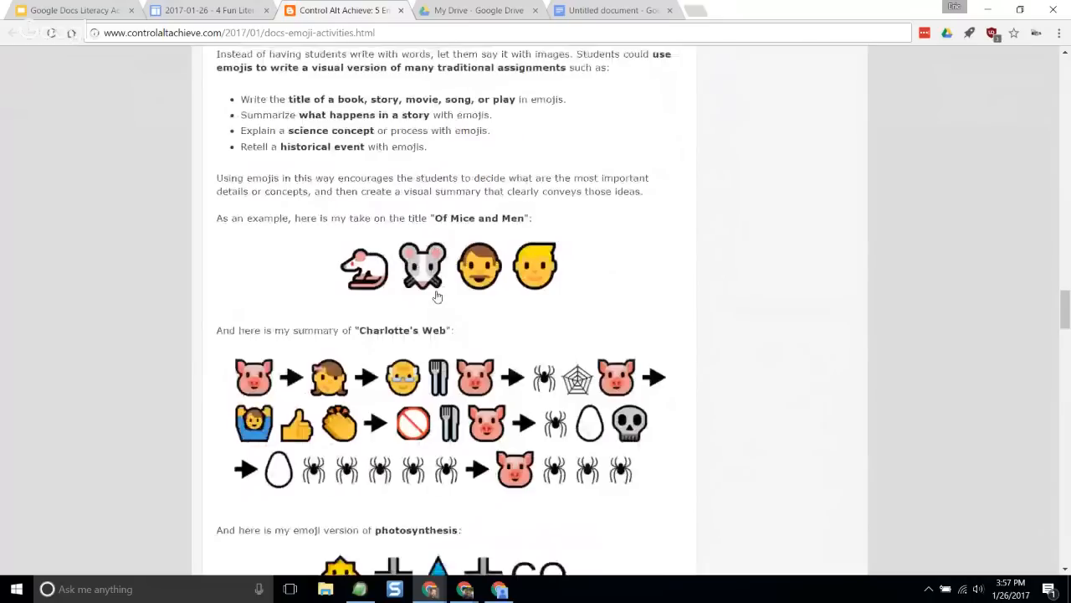
{"action": "key", "text": "ctrl+plus"}
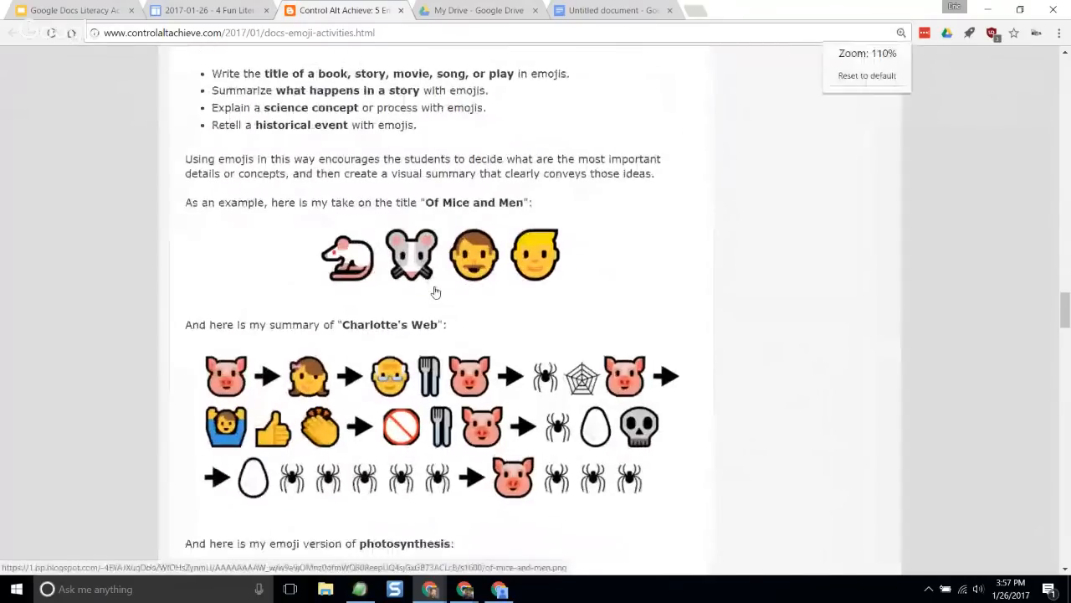
{"action": "key", "text": "ctrl+plus"}
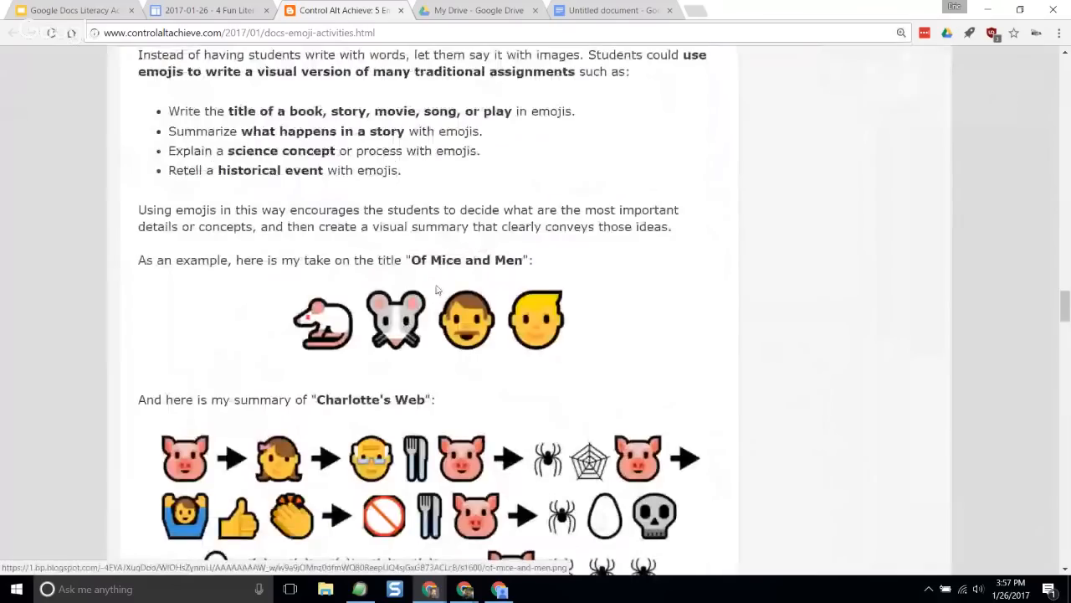
{"action": "scroll", "coordinate": [435, 292], "scroll_direction": "down", "scroll_amount": 2}
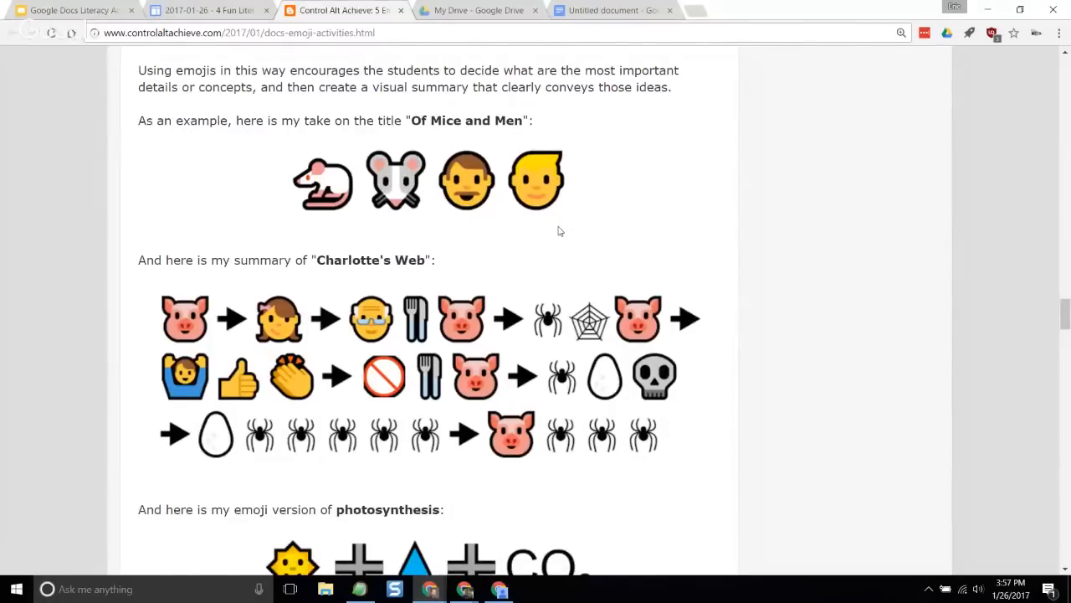
{"action": "scroll", "coordinate": [560, 231], "scroll_direction": "up", "scroll_amount": 2}
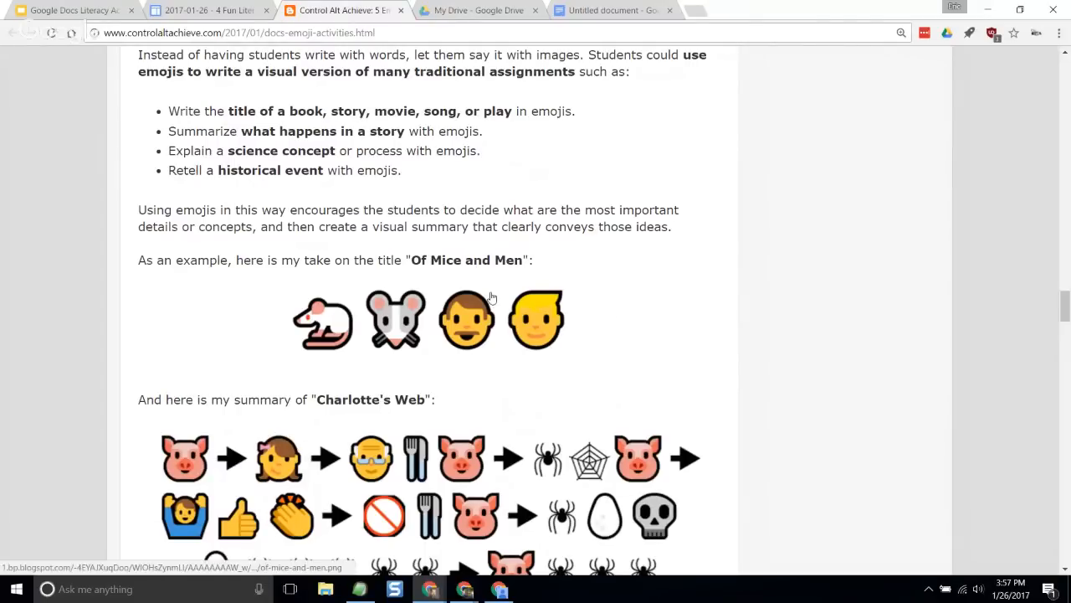
{"action": "scroll", "coordinate": [205, 217], "scroll_direction": "down", "scroll_amount": 3}
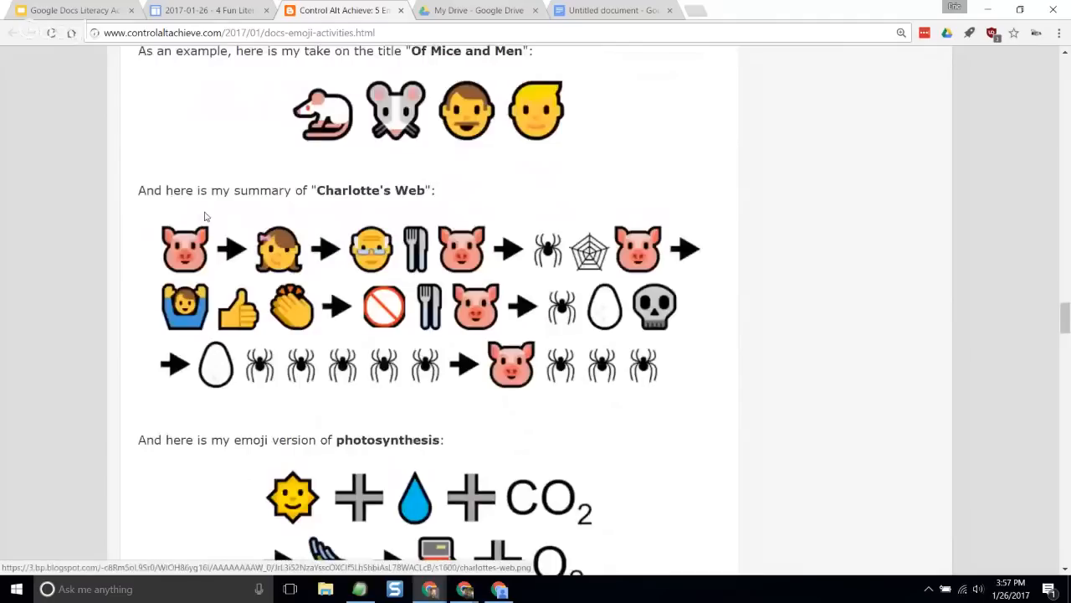
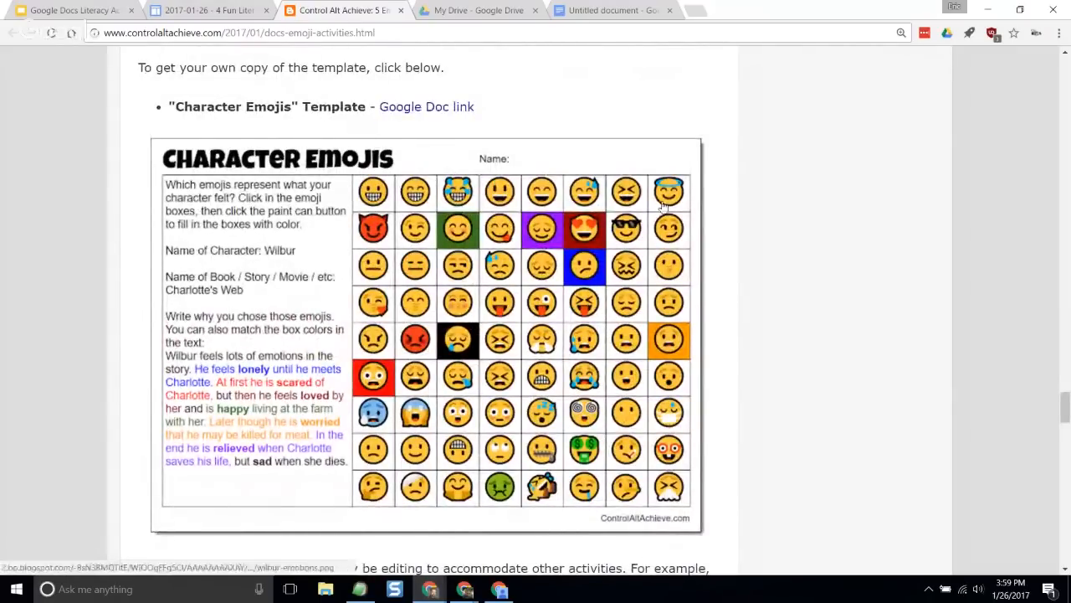
- Make a personal copy of the "Character Emojis" template from the Google Doc link in the blog post
{"action": "left_click", "coordinate": [418, 112]}
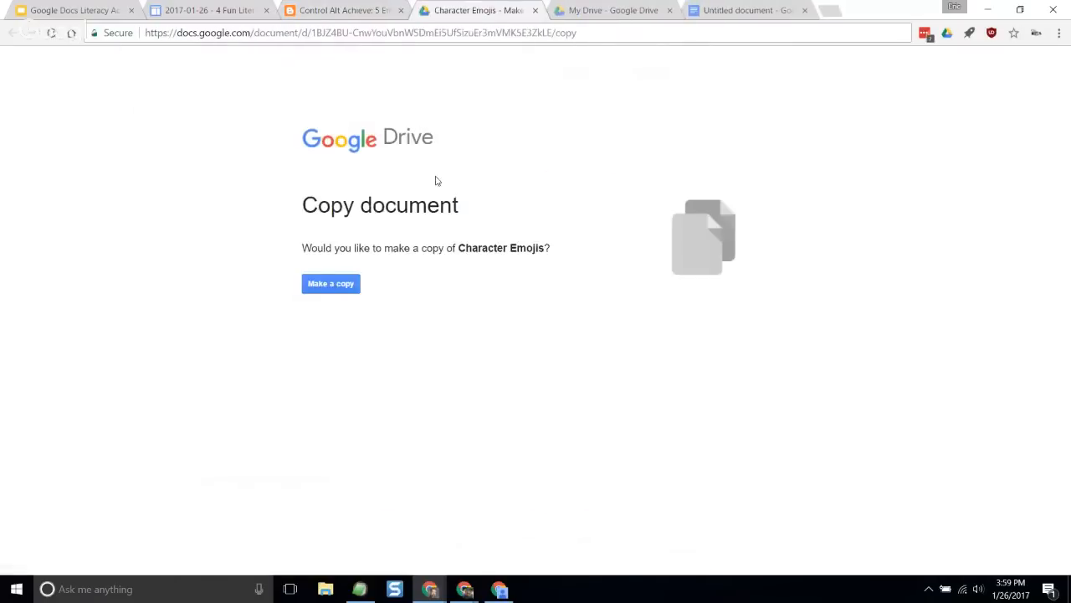
{"action": "left_click", "coordinate": [346, 286]}
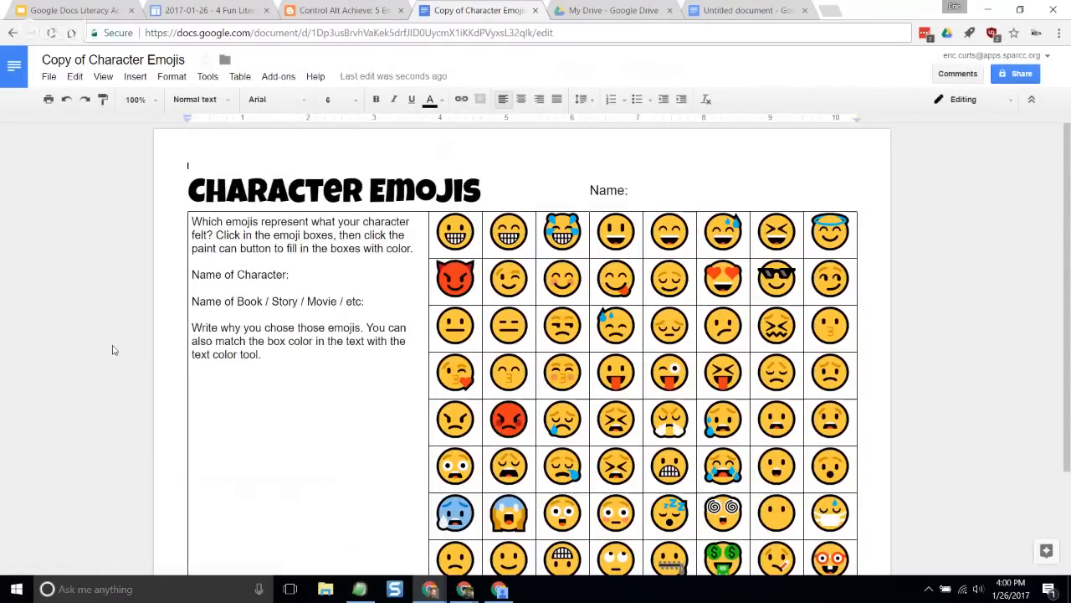
{"action": "scroll", "coordinate": [114, 350], "scroll_direction": "down", "scroll_amount": 2}
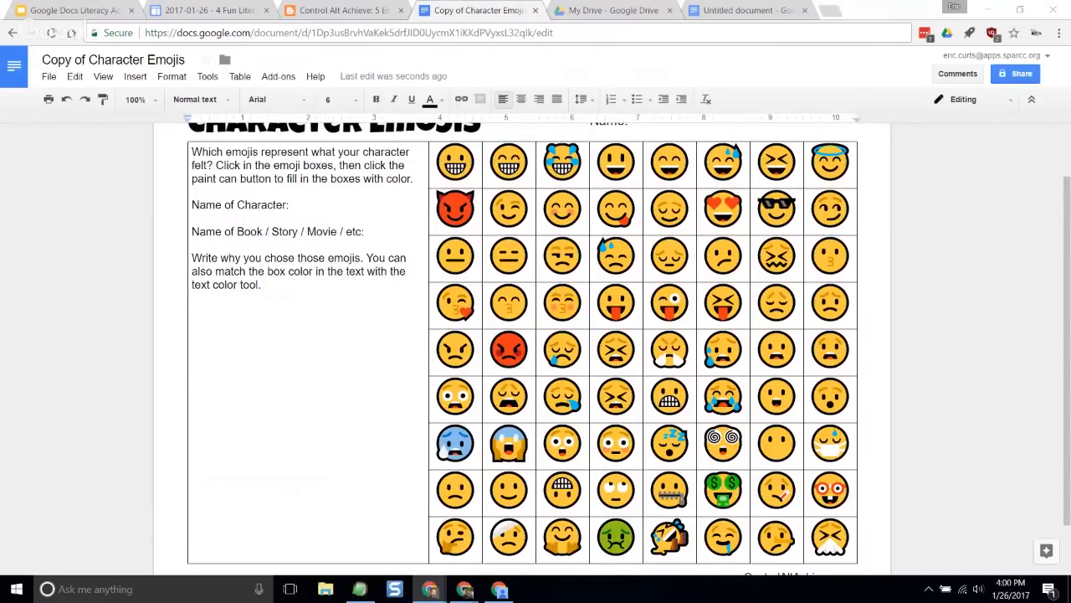
{"action": "scroll", "coordinate": [332, 322], "scroll_direction": "up", "scroll_amount": 1}
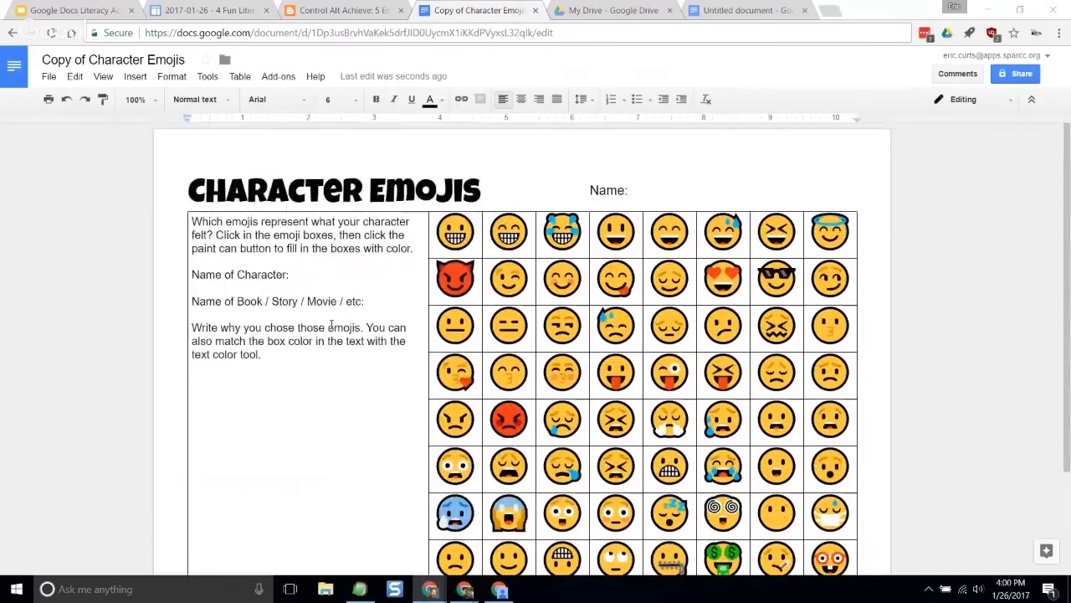
{"action": "scroll", "coordinate": [331, 325], "scroll_direction": "down", "scroll_amount": 1}
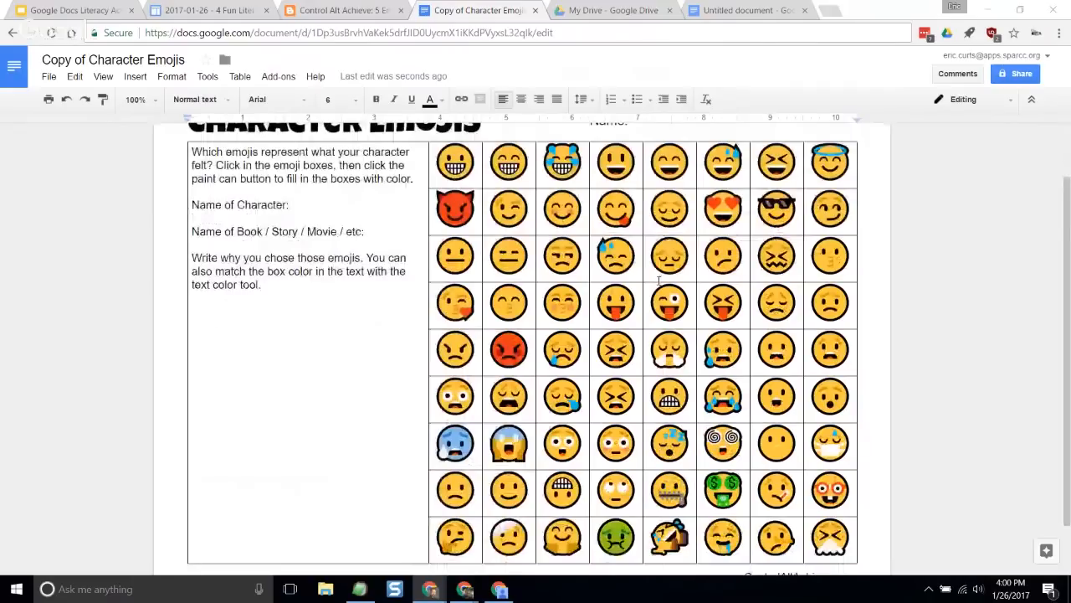
- Examine the template's emoji boxes and writing area, and compare them with the completed Wilbur example in the blog post
{"action": "left_click", "coordinate": [659, 280]}
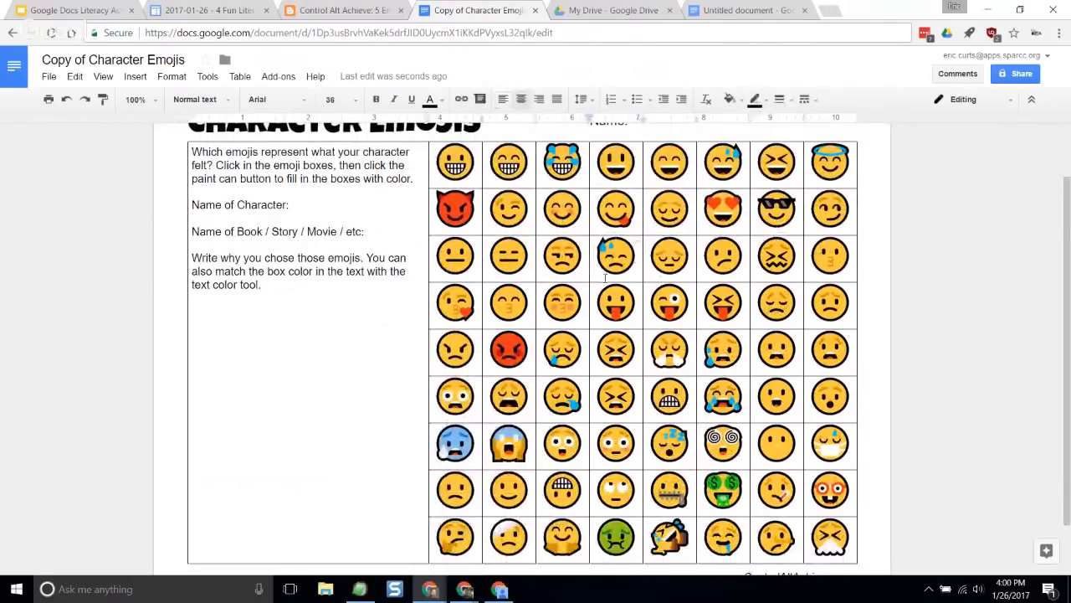
{"action": "left_click", "coordinate": [710, 274]}
{"action": "left_click", "coordinate": [576, 362]}
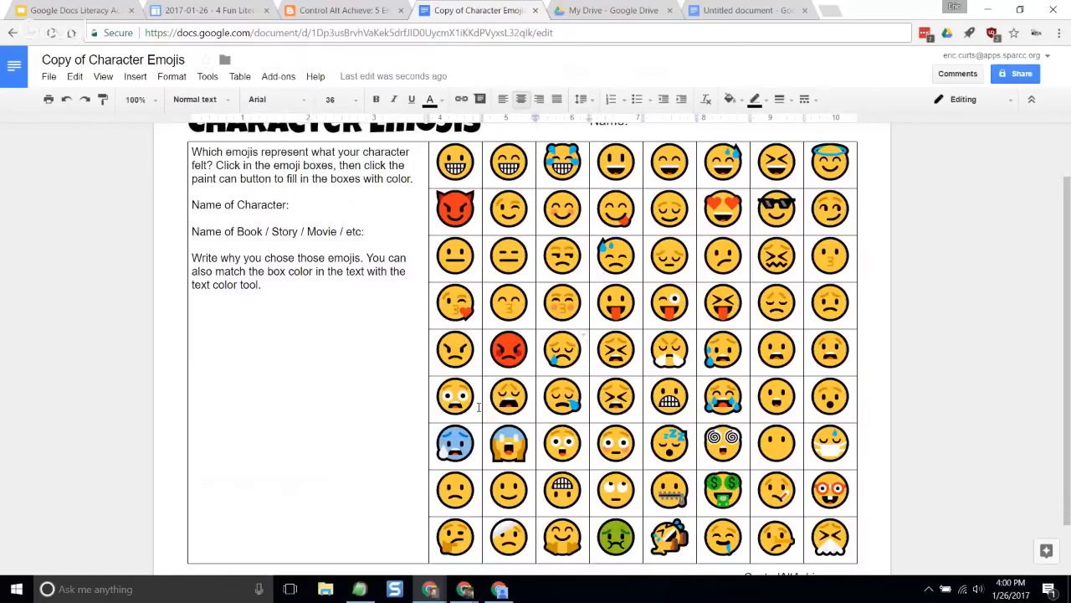
{"action": "left_click", "coordinate": [758, 447]}
{"action": "left_click", "coordinate": [286, 288]}
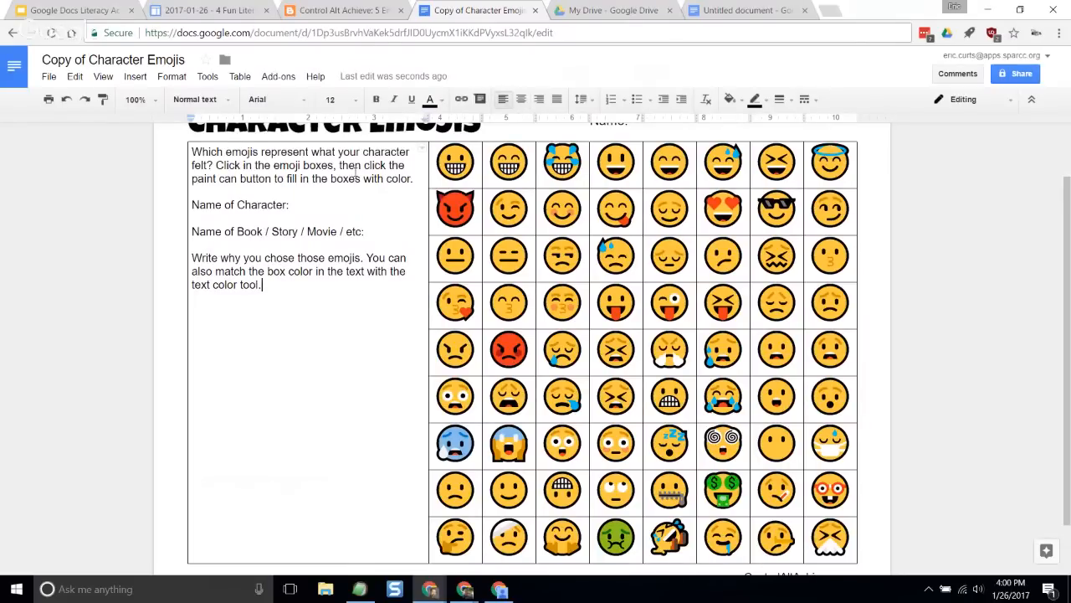
{"action": "left_click", "coordinate": [339, 10]}
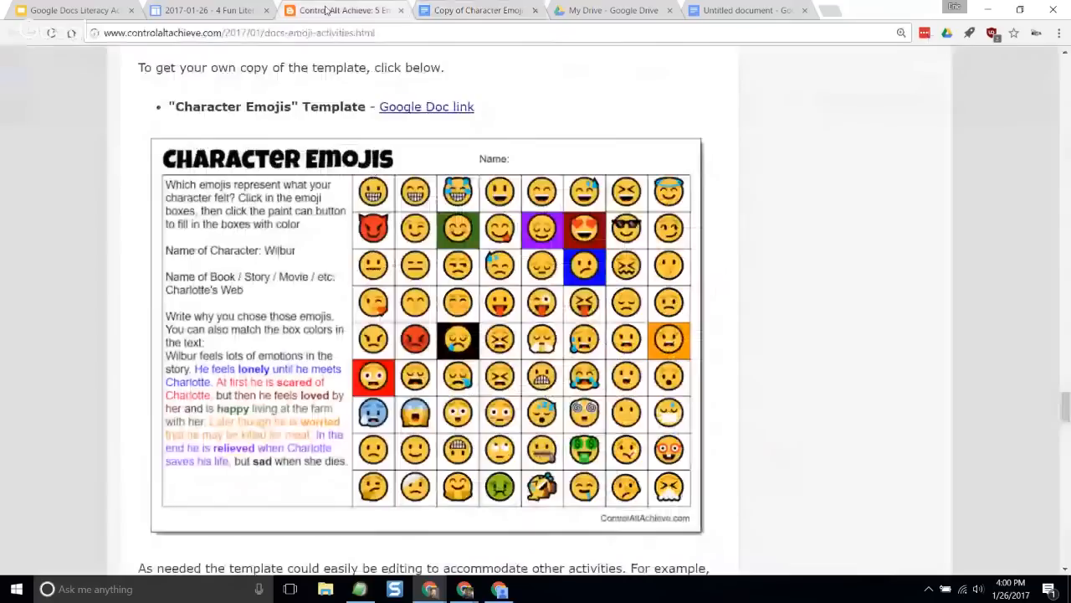
{"action": "left_click", "coordinate": [454, 10]}
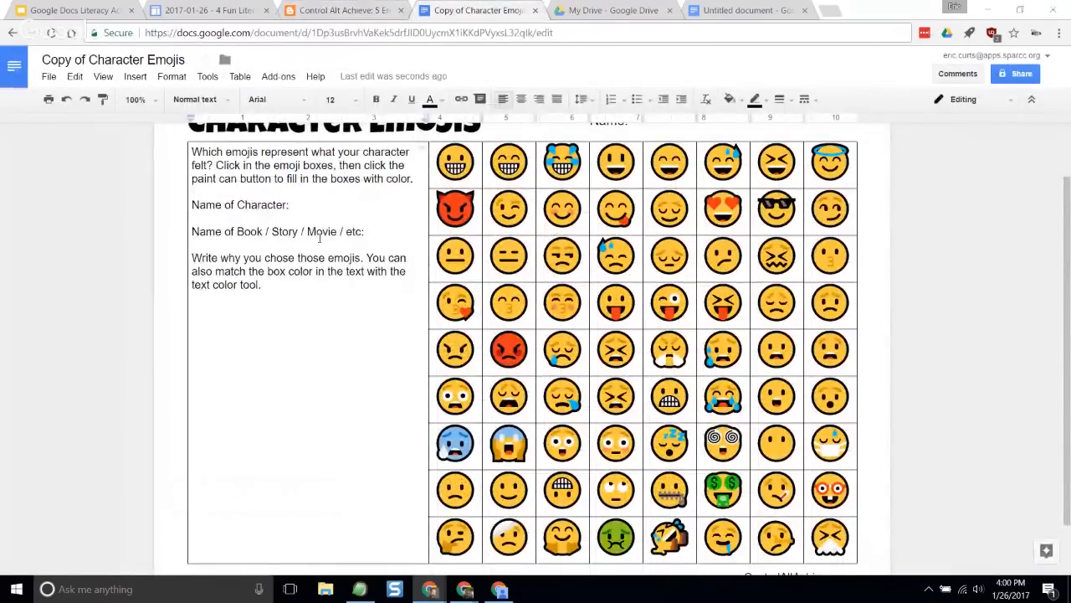
- Fill in "Wilbur" as the name of the character and "Charlotte's Web" as the name of the book
{"action": "left_click", "coordinate": [308, 205]}
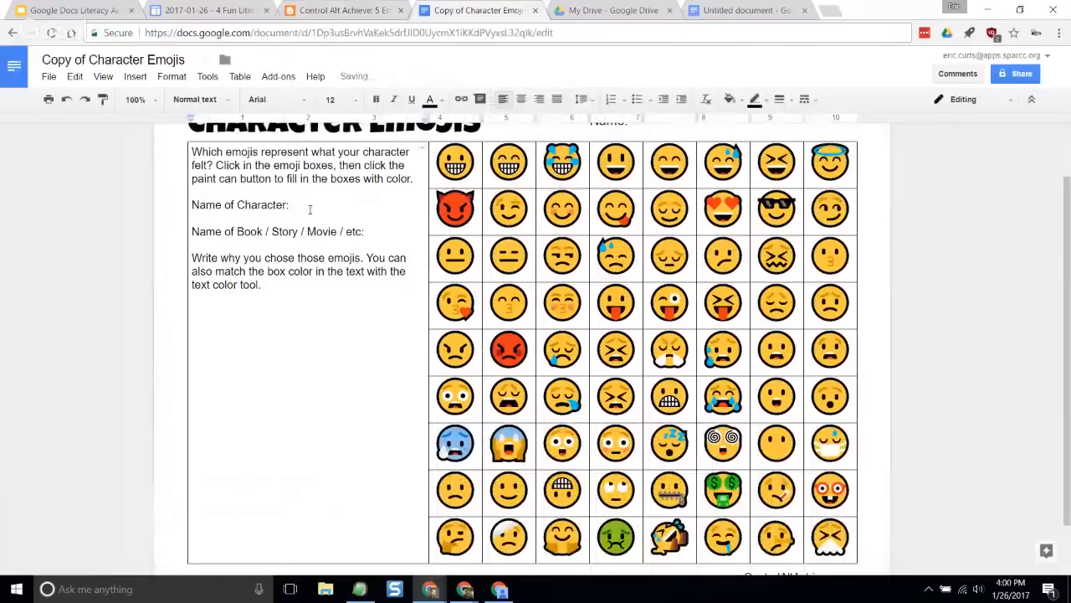
{"action": "type", "text": "Wilbur"}
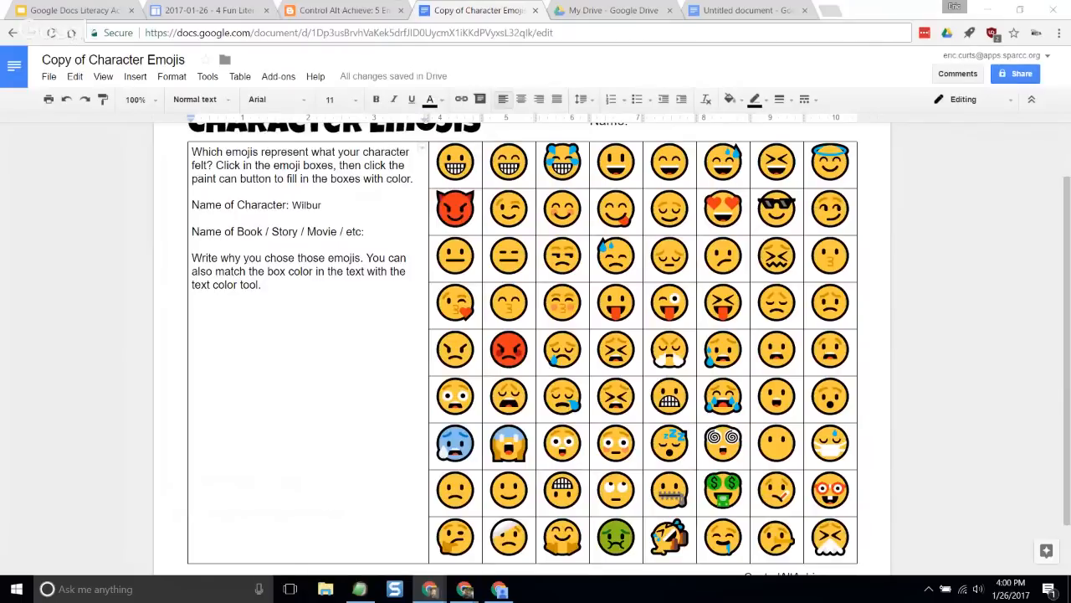
{"action": "left_click", "coordinate": [390, 238]}
{"action": "type", "text": "Charlotte's Web"}
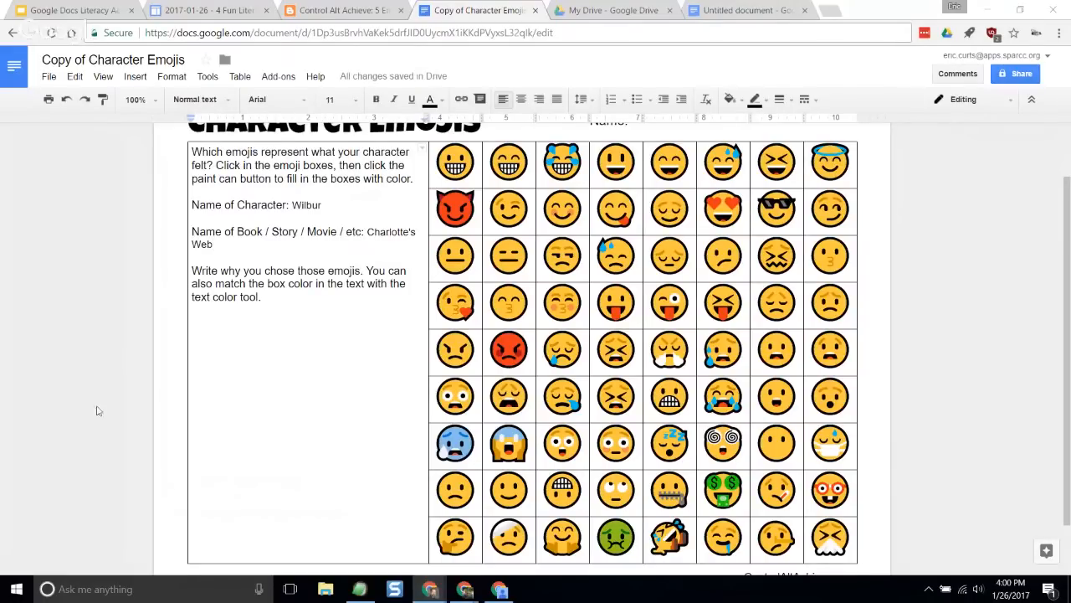
- Paste the copied paragraph about Wilbur's emotions below the writing instructions and set all text in that cell to size 14
{"action": "left_click", "coordinate": [277, 308]}
{"action": "type", "text": "Wilbur feels lots of emotions in the story. He feels lonely until he meets Charlotte. At first he is scared of Charlotte, but then he feels loved by her and is happy living at the farm with her. Later though he is worried that he may be killed for meat. In the end he is relieved when Charlotte saves his life, but sad when she dies."}
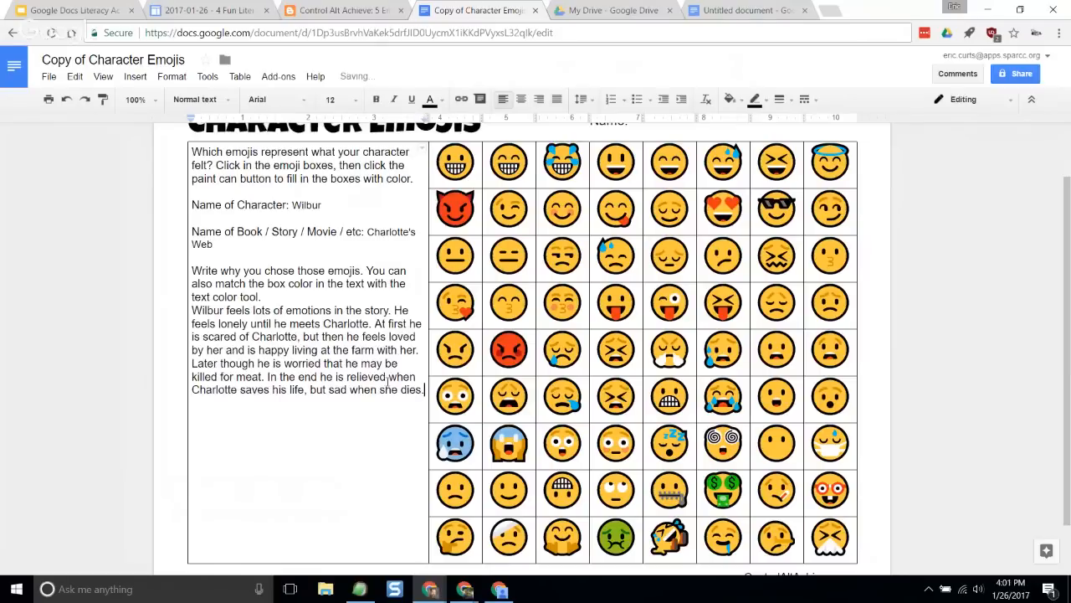
{"action": "left_click_drag", "start_coordinate": [426, 389], "coordinate": [195, 151]}
{"action": "left_click", "coordinate": [357, 100]}
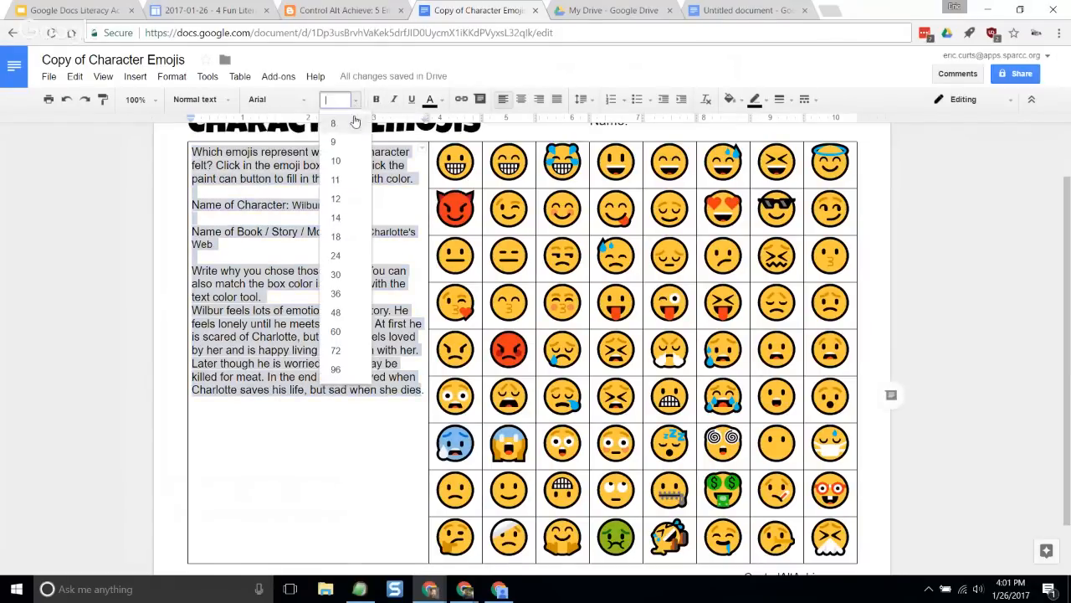
{"action": "left_click", "coordinate": [354, 237]}
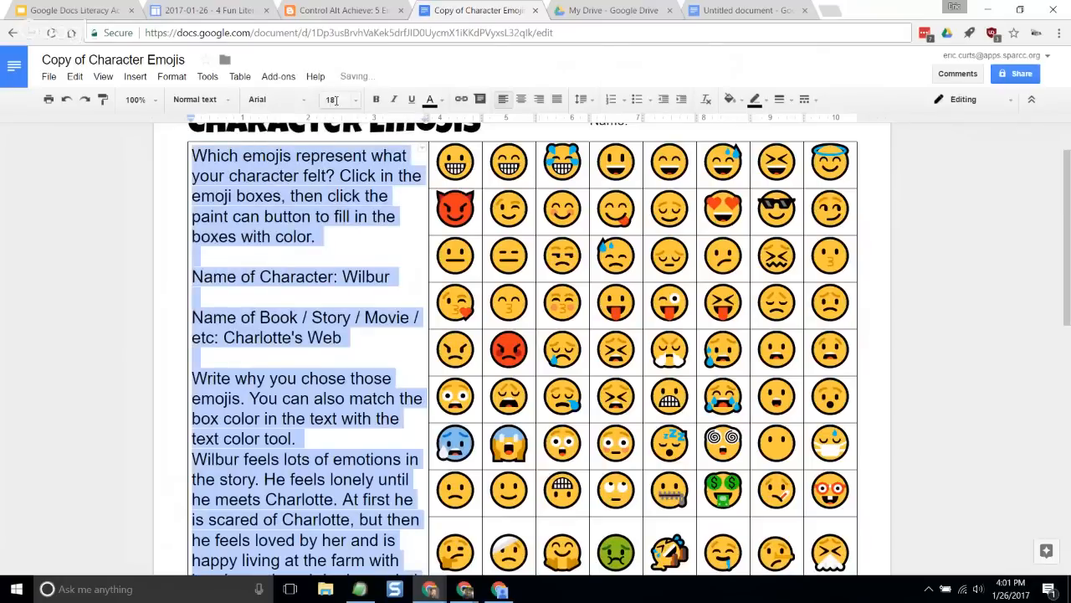
{"action": "left_click", "coordinate": [358, 217]}
{"action": "left_click", "coordinate": [330, 383]}
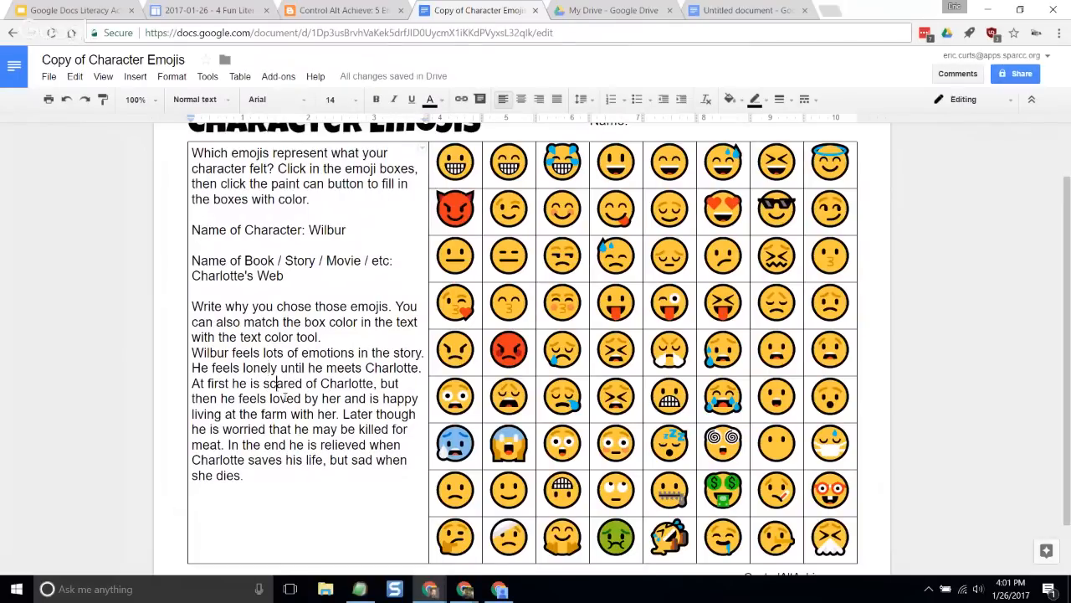
{"action": "left_click", "coordinate": [233, 429]}
- Fill the box of the sixth emoji in the third row, the confused face, with a blue background
{"action": "left_click", "coordinate": [745, 266]}
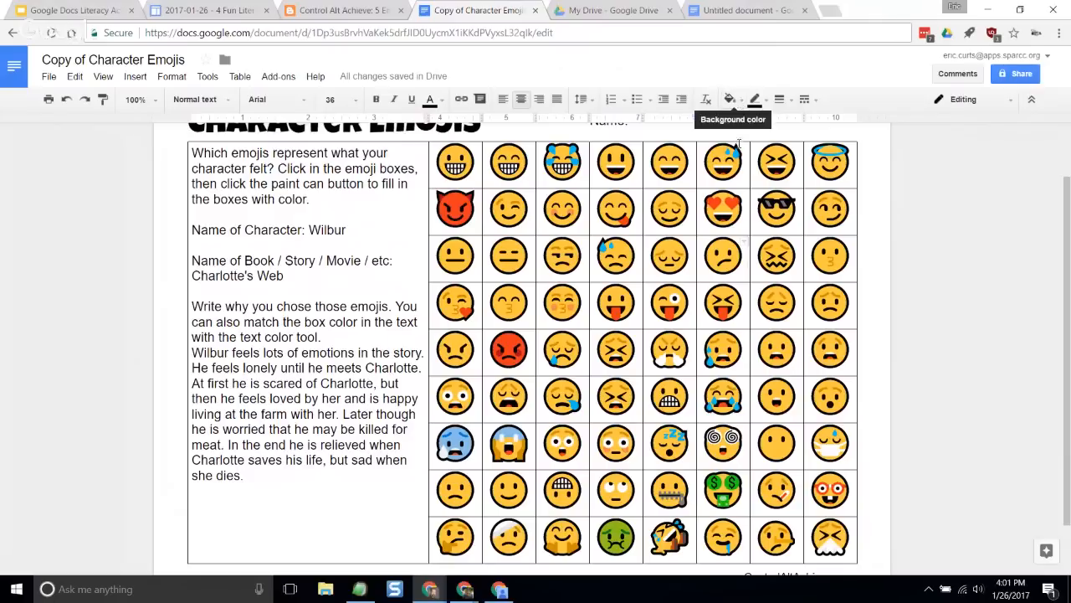
{"action": "left_click", "coordinate": [739, 102]}
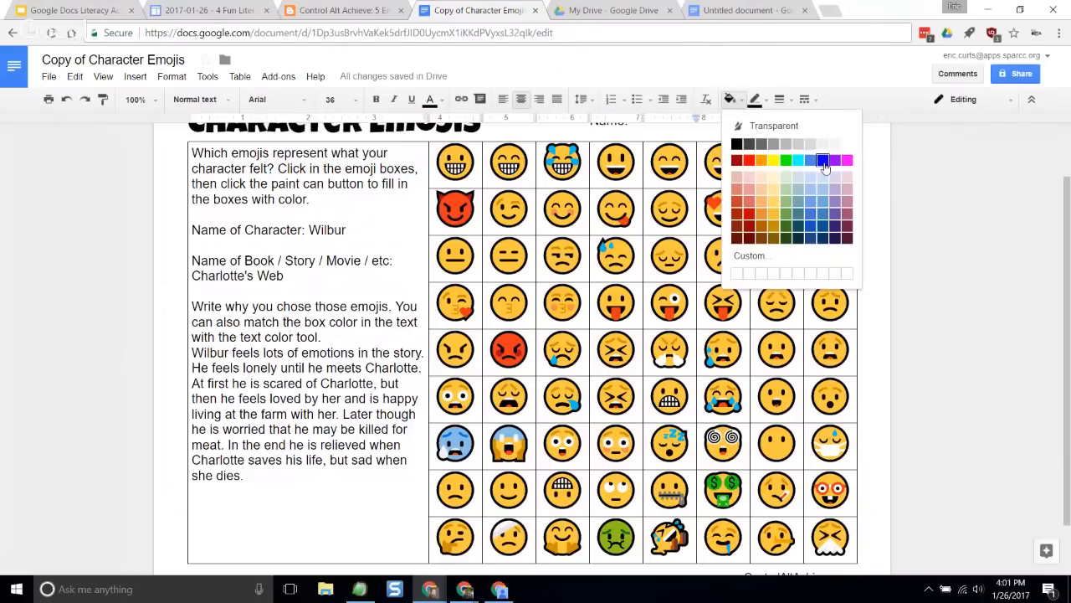
{"action": "left_click", "coordinate": [824, 161]}
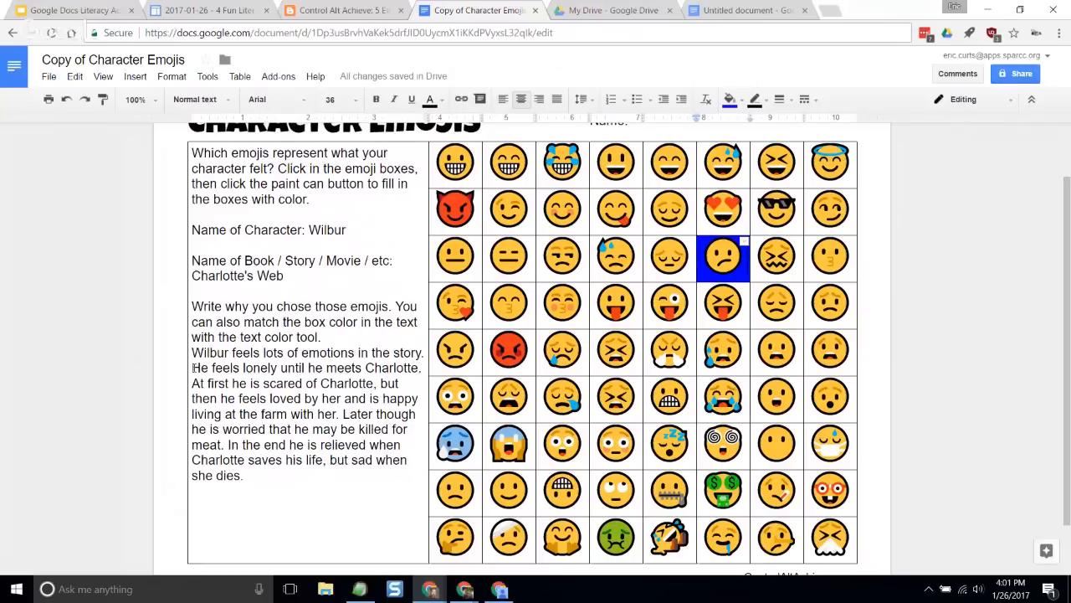
- Color the sentence "He feels lonely until he meets Charlotte" blue to match the confused emoji's box
{"action": "left_click_drag", "start_coordinate": [192, 369], "coordinate": [420, 368]}
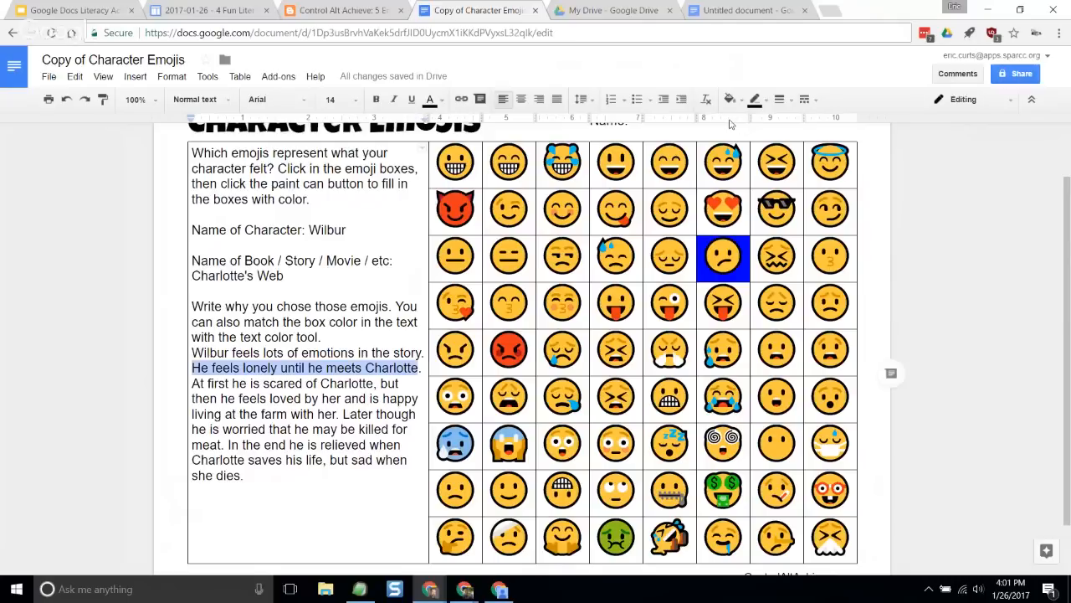
{"action": "left_click", "coordinate": [431, 100]}
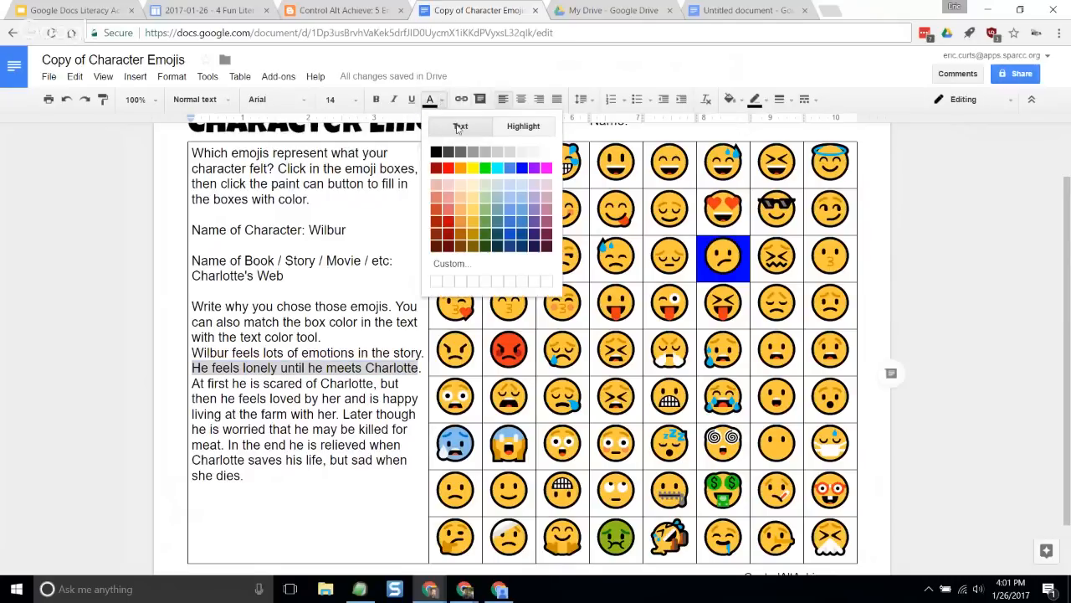
{"action": "left_click", "coordinate": [522, 169]}
{"action": "left_click", "coordinate": [318, 413]}
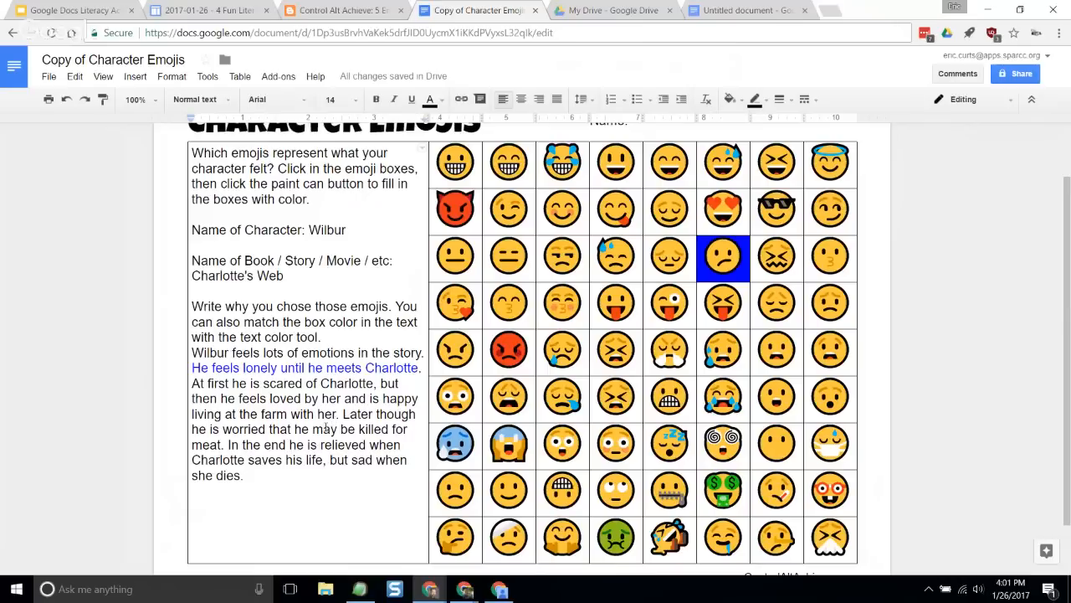
- Fill the box of the first emoji in the sixth row, the wide-eyed scared face, with a red background
{"action": "left_click", "coordinate": [478, 415]}
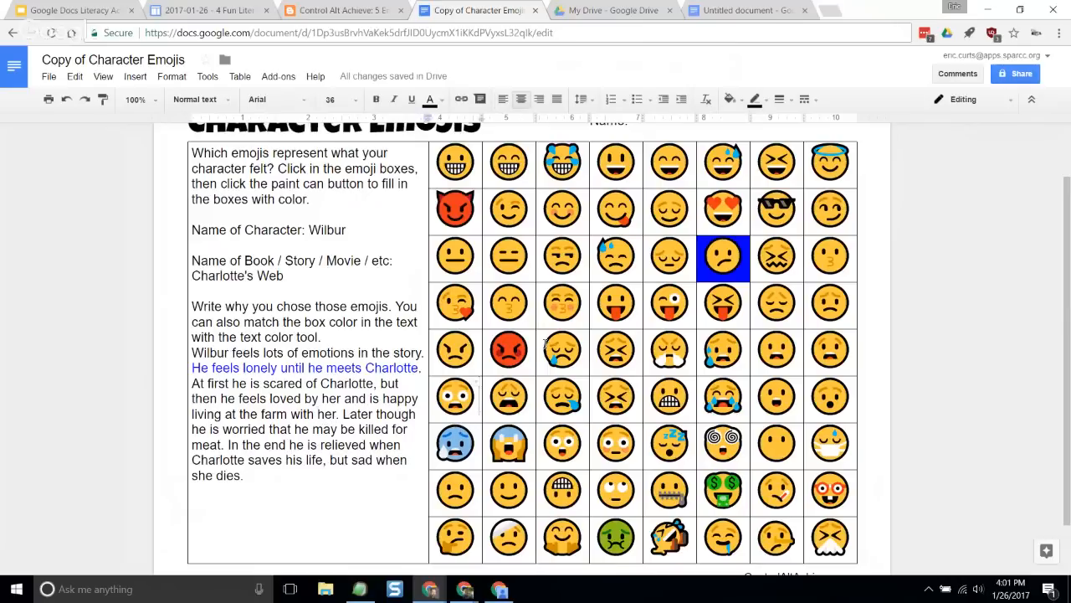
{"action": "left_click", "coordinate": [734, 100]}
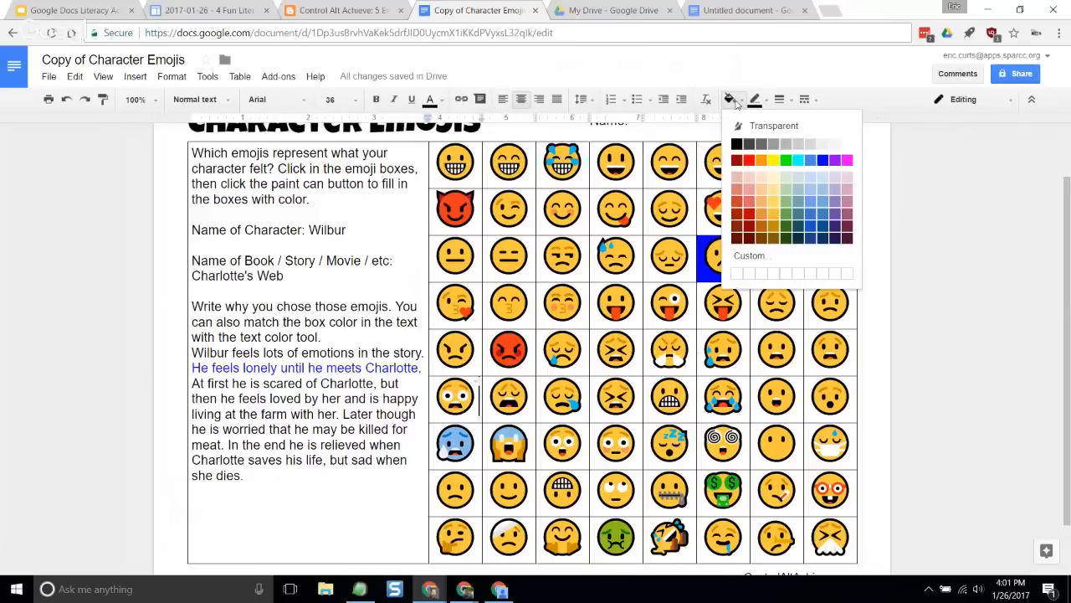
{"action": "left_click", "coordinate": [749, 159]}
- Color the text "At first he is scared of Charlotte," red to match the scared emoji's box
{"action": "left_click_drag", "start_coordinate": [192, 382], "coordinate": [378, 384]}
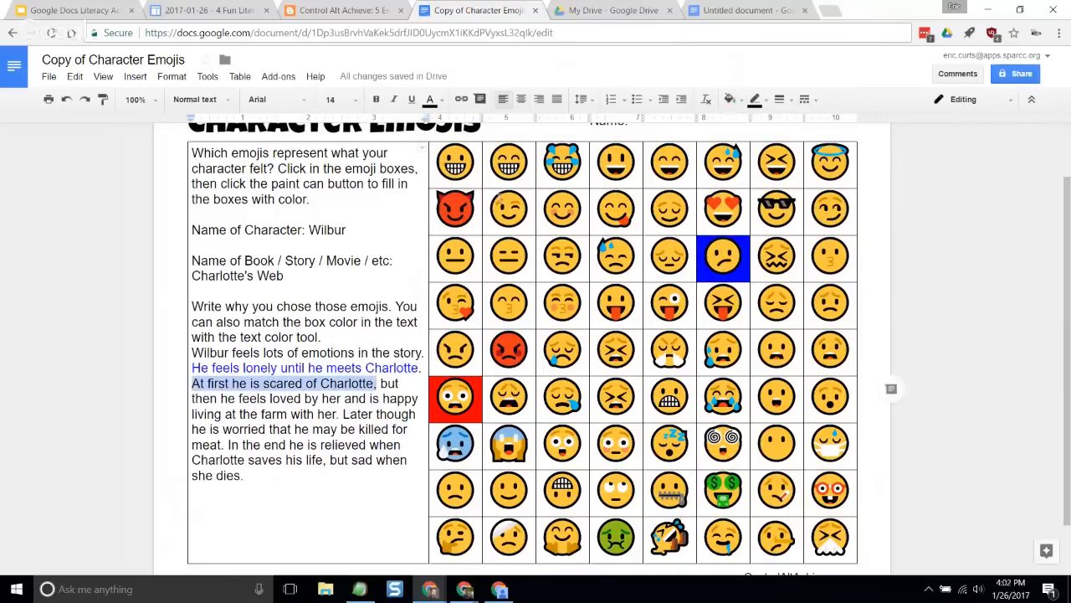
{"action": "left_click", "coordinate": [438, 99]}
{"action": "left_click", "coordinate": [439, 199]}
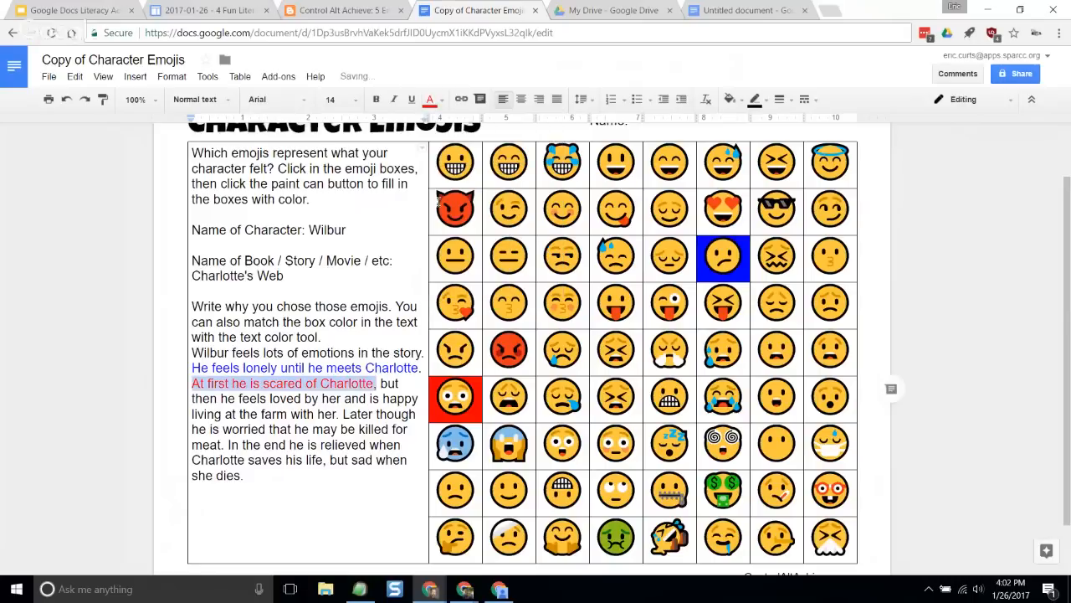
{"action": "left_click", "coordinate": [303, 413]}
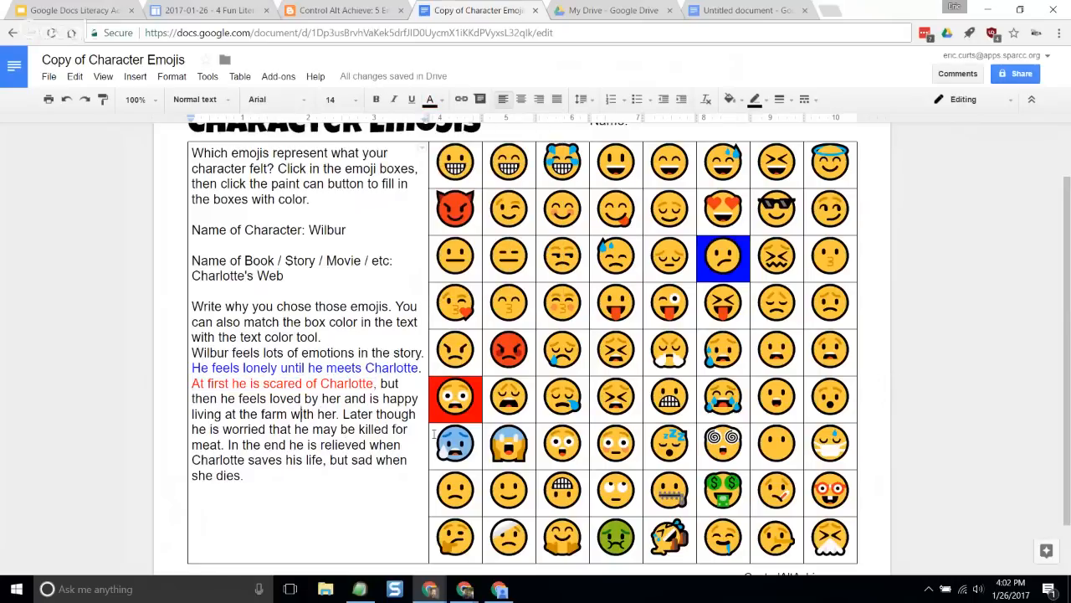
{"action": "scroll", "coordinate": [459, 404], "scroll_direction": "down", "scroll_amount": 1}
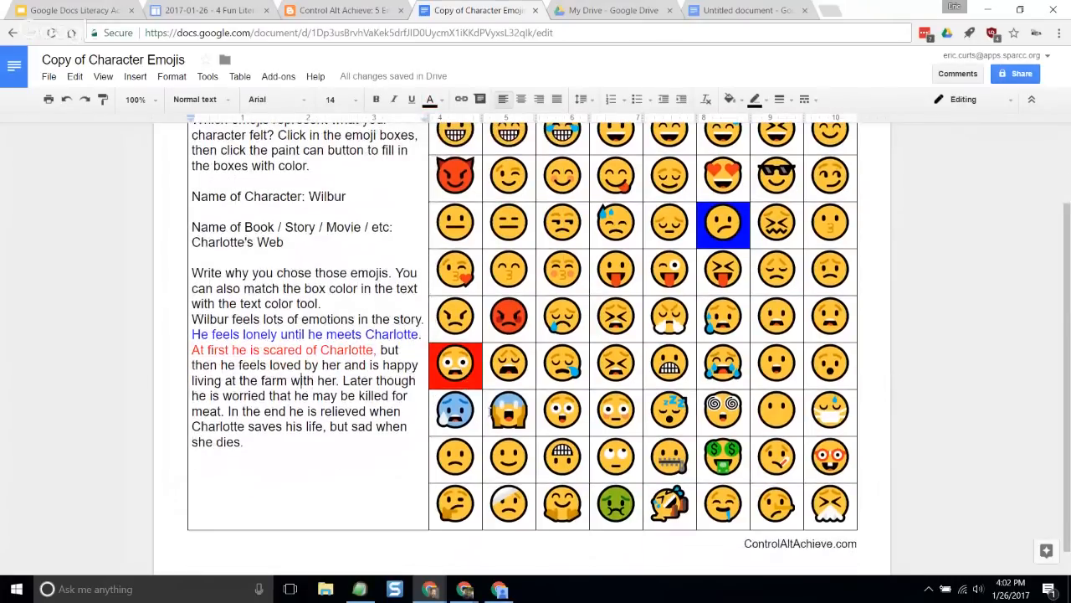
{"action": "scroll", "coordinate": [490, 412], "scroll_direction": "up", "scroll_amount": 1}
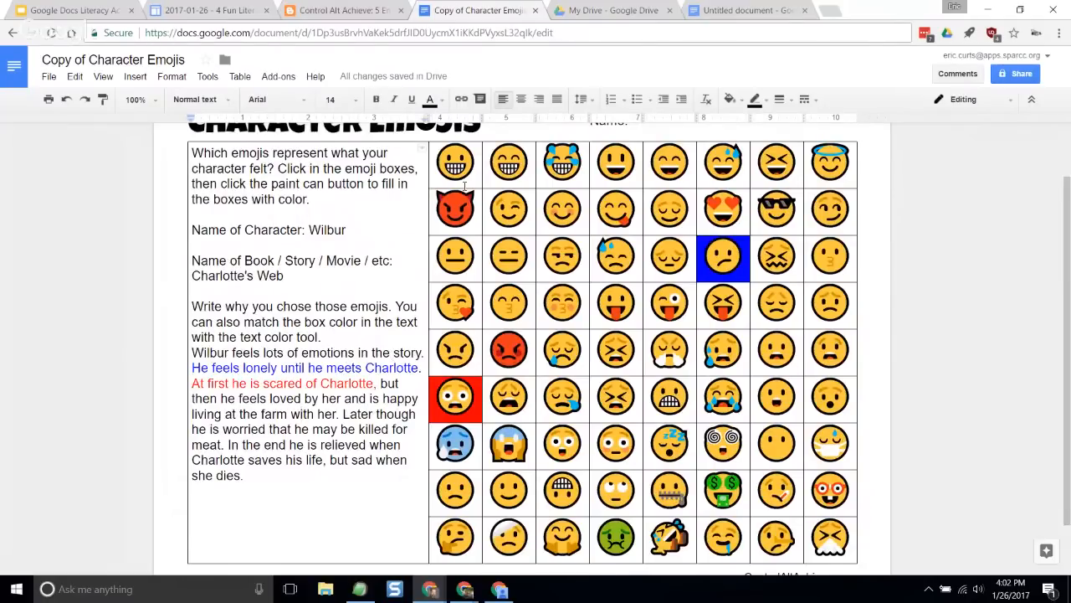
{"action": "scroll", "coordinate": [439, 267], "scroll_direction": "up", "scroll_amount": 1}
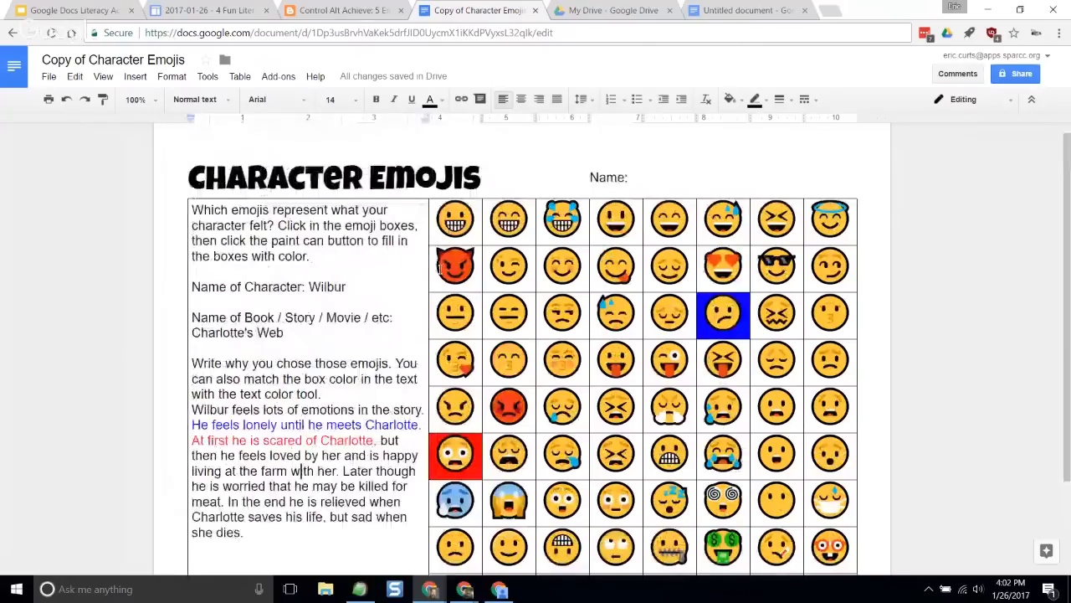
{"action": "scroll", "coordinate": [354, 306], "scroll_direction": "down", "scroll_amount": 1}
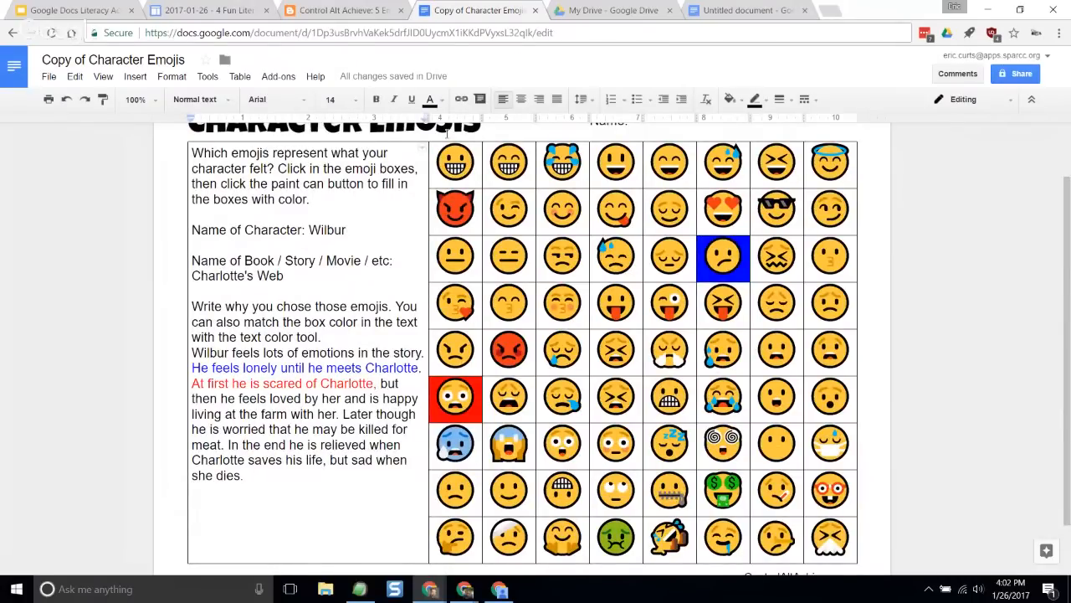
- Close the Character Emojis copy and the untitled emoji document, and return to the emoji activities blog post
{"action": "left_click", "coordinate": [535, 11]}
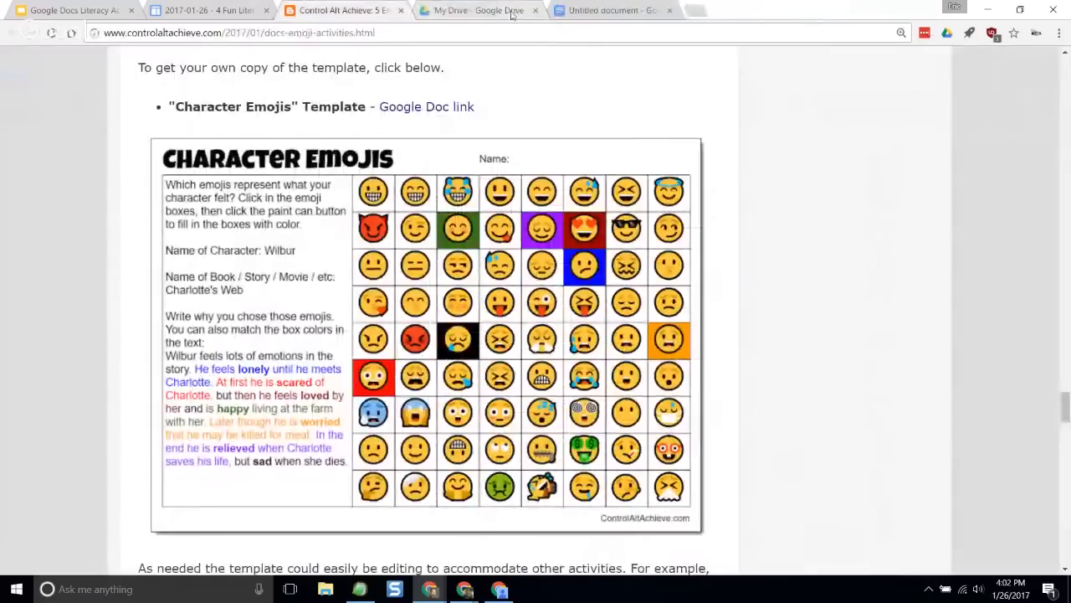
{"action": "left_click", "coordinate": [657, 11]}
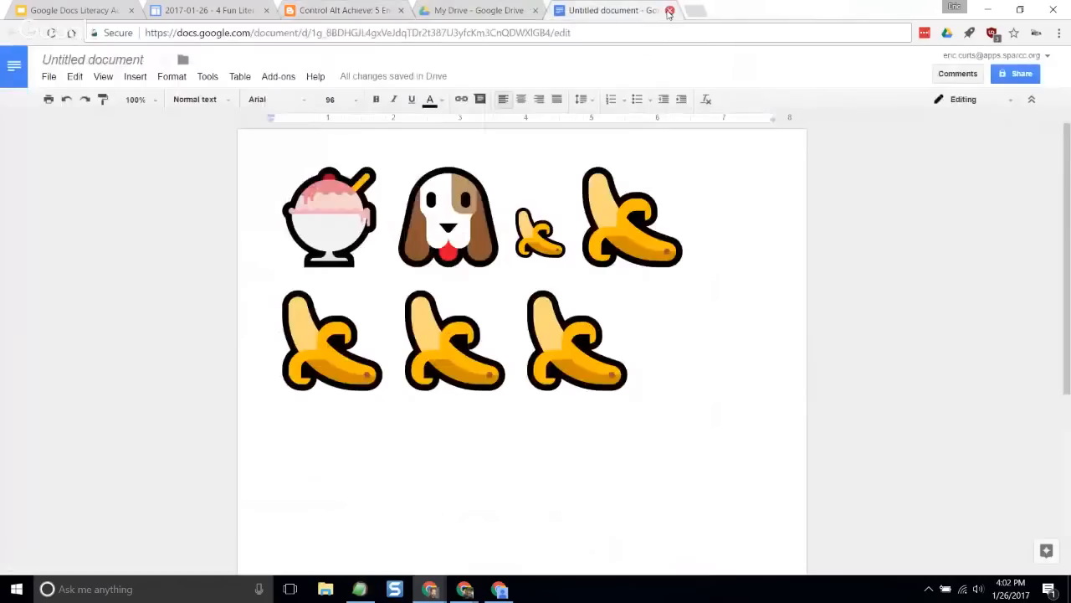
{"action": "left_click", "coordinate": [669, 10]}
{"action": "left_click", "coordinate": [367, 12]}
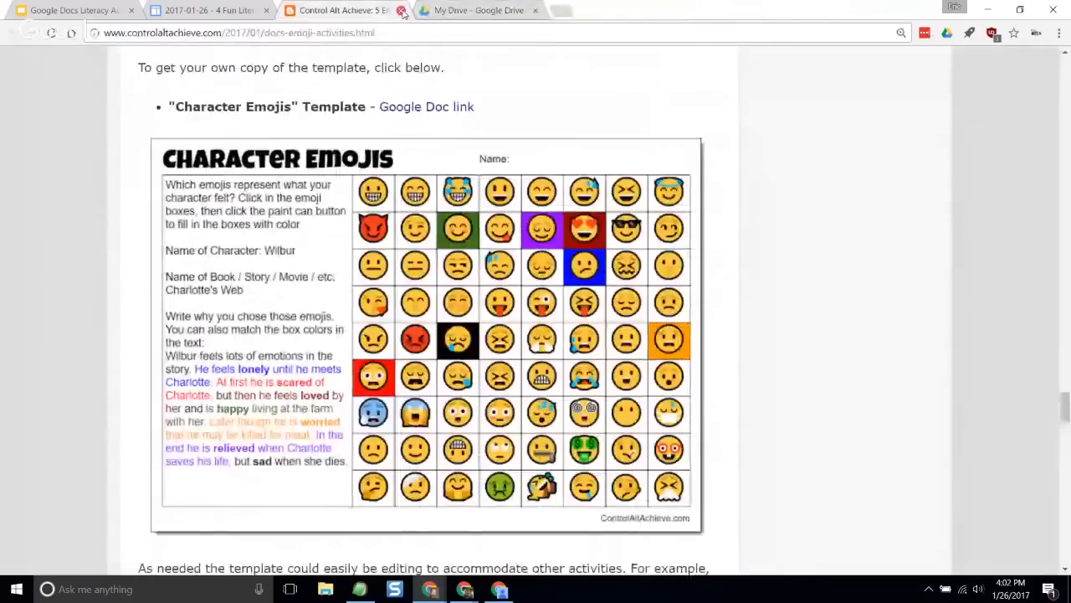
- Close the emoji activities post and reopen it from the ControlAltAchieve.com/docsemojis link on the Docs Emojis slide
{"action": "left_click", "coordinate": [400, 10]}
{"action": "left_click", "coordinate": [100, 12]}
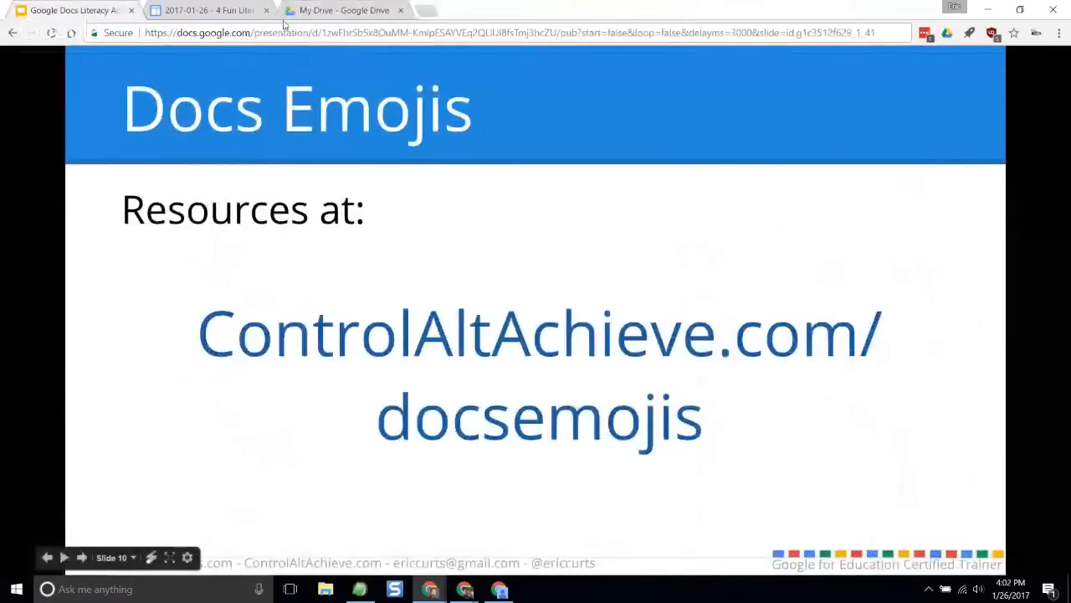
{"action": "left_click", "coordinate": [502, 350]}
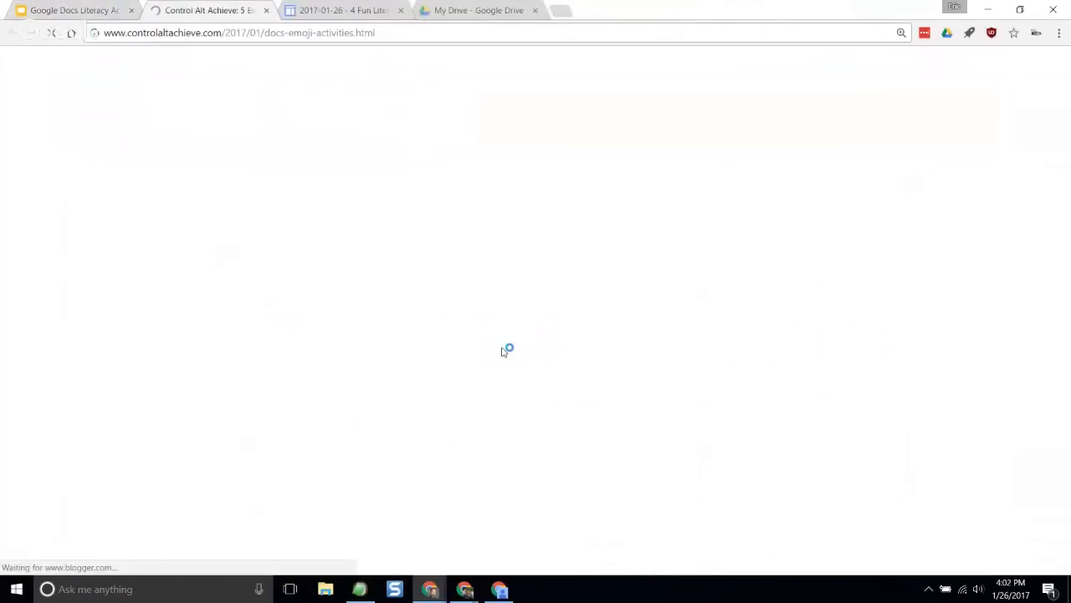
- Review the emoji activities post from its introduction through the five activity ideas to the pictograph example
{"action": "scroll", "coordinate": [403, 386], "scroll_direction": "down", "scroll_amount": 3}
{"action": "scroll", "coordinate": [403, 386], "scroll_direction": "down", "scroll_amount": 8}
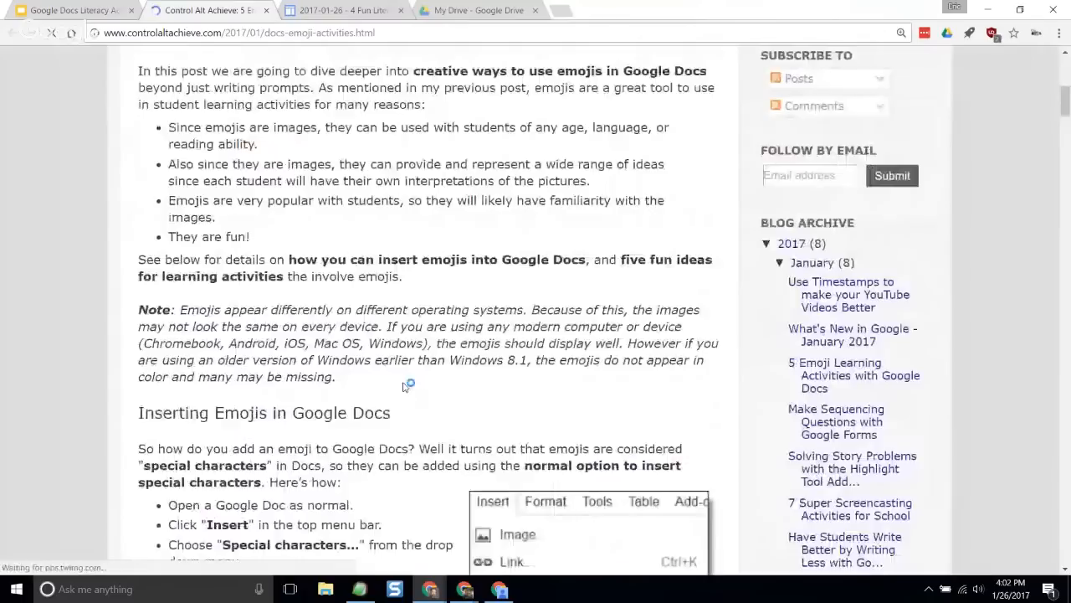
{"action": "scroll", "coordinate": [409, 384], "scroll_direction": "down", "scroll_amount": 10}
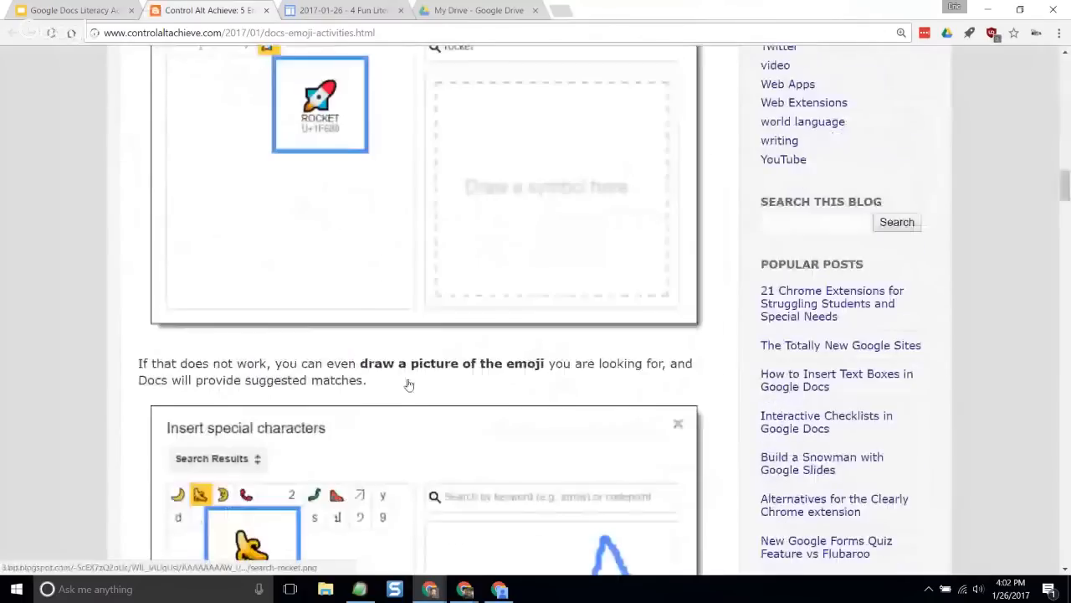
{"action": "scroll", "coordinate": [410, 384], "scroll_direction": "down", "scroll_amount": 10}
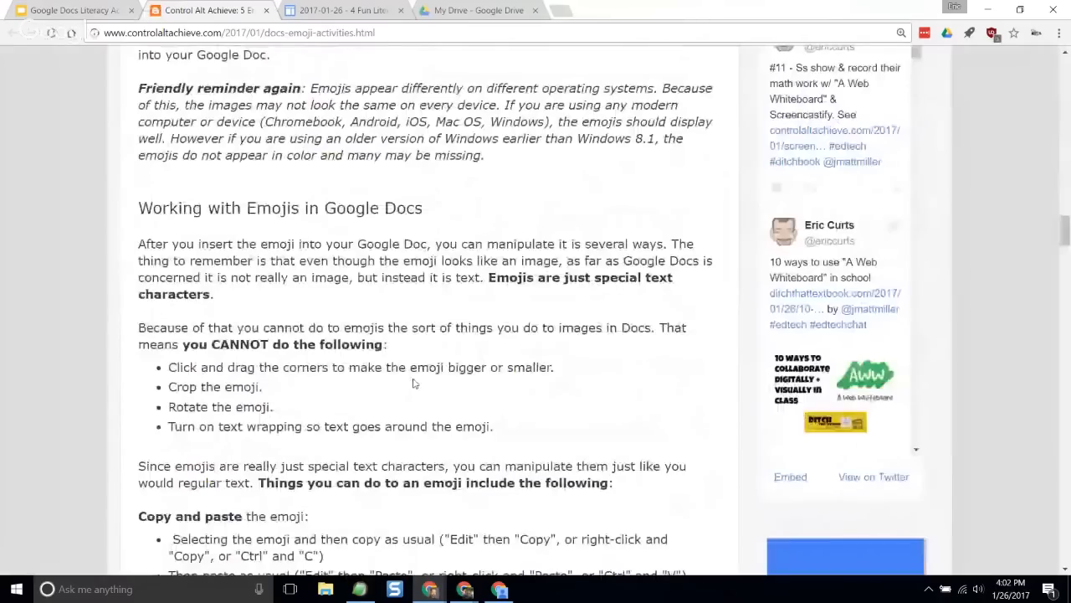
{"action": "scroll", "coordinate": [414, 384], "scroll_direction": "down", "scroll_amount": 10}
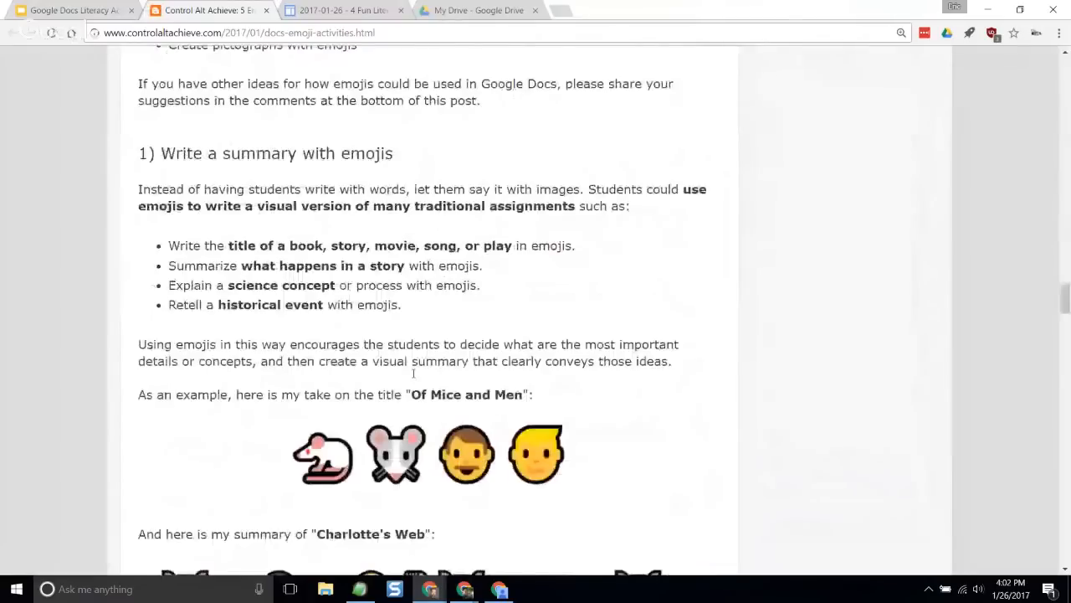
{"action": "scroll", "coordinate": [414, 373], "scroll_direction": "down", "scroll_amount": 10}
{"action": "scroll", "coordinate": [413, 379], "scroll_direction": "down", "scroll_amount": 10}
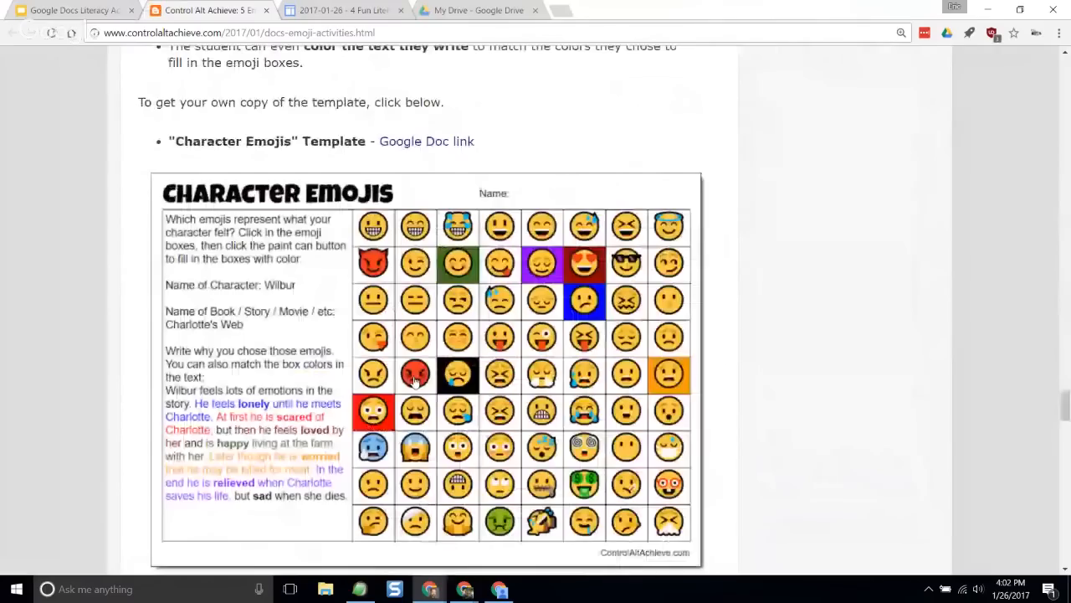
{"action": "scroll", "coordinate": [415, 381], "scroll_direction": "down", "scroll_amount": 10}
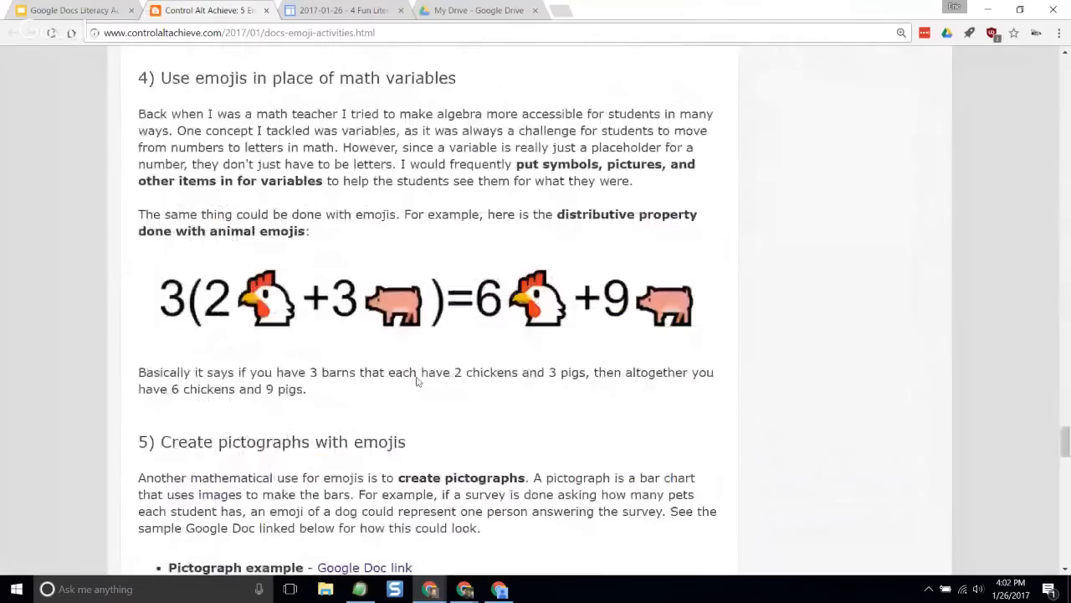
{"action": "scroll", "coordinate": [428, 320], "scroll_direction": "down", "scroll_amount": 3}
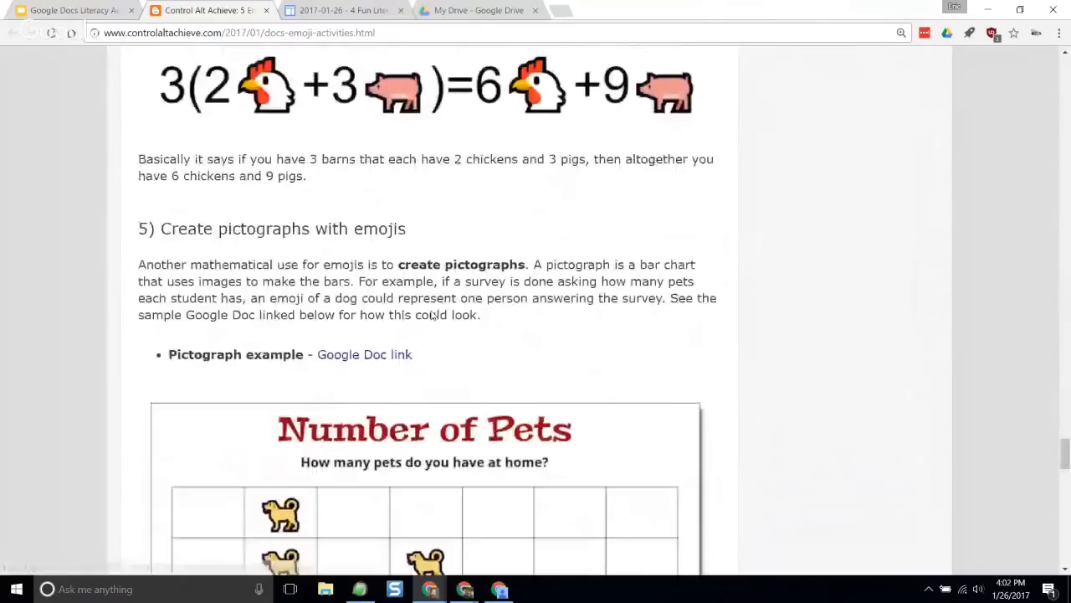
{"action": "scroll", "coordinate": [433, 315], "scroll_direction": "down", "scroll_amount": 4}
- Return to the introductory note about emojis on different operating systems and examine its text on device compatibility
{"action": "scroll", "coordinate": [808, 375], "scroll_direction": "up", "scroll_amount": 3}
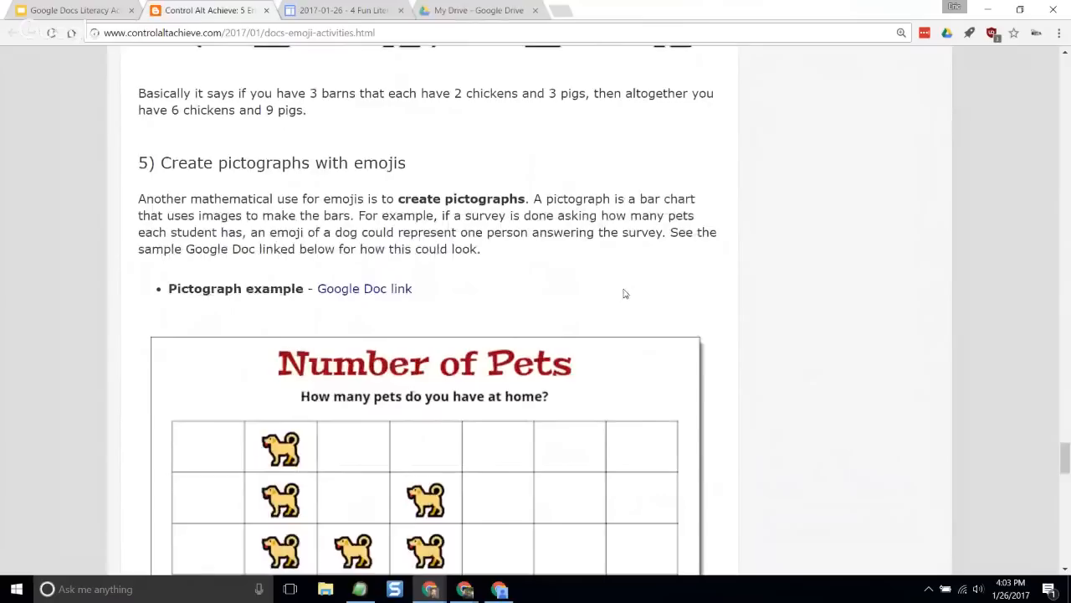
{"action": "scroll", "coordinate": [623, 294], "scroll_direction": "up", "scroll_amount": 5}
{"action": "scroll", "coordinate": [623, 294], "scroll_direction": "up", "scroll_amount": 20}
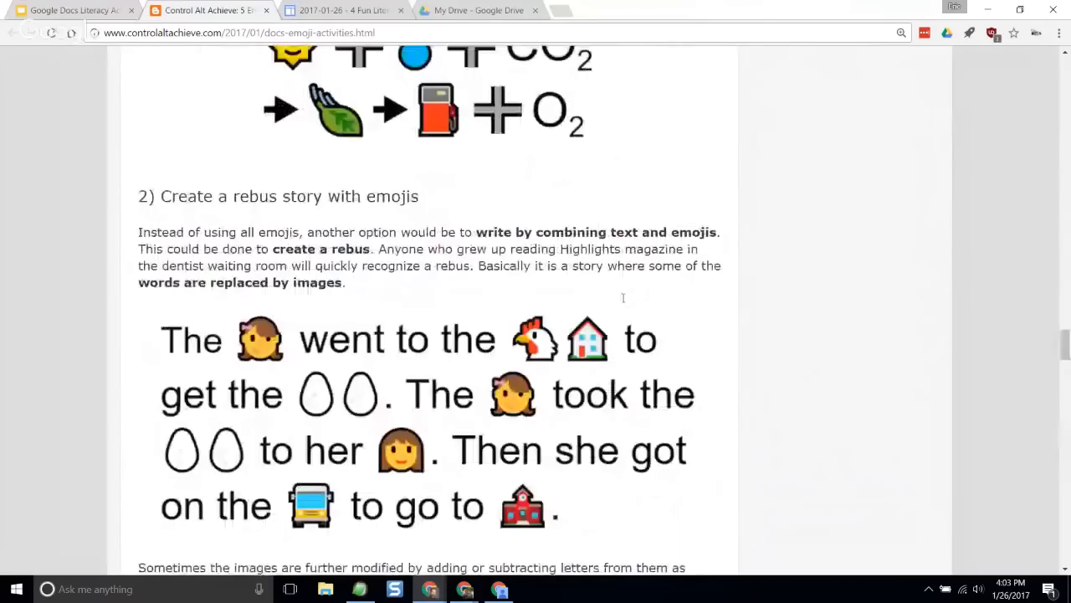
{"action": "scroll", "coordinate": [623, 303], "scroll_direction": "up", "scroll_amount": 15}
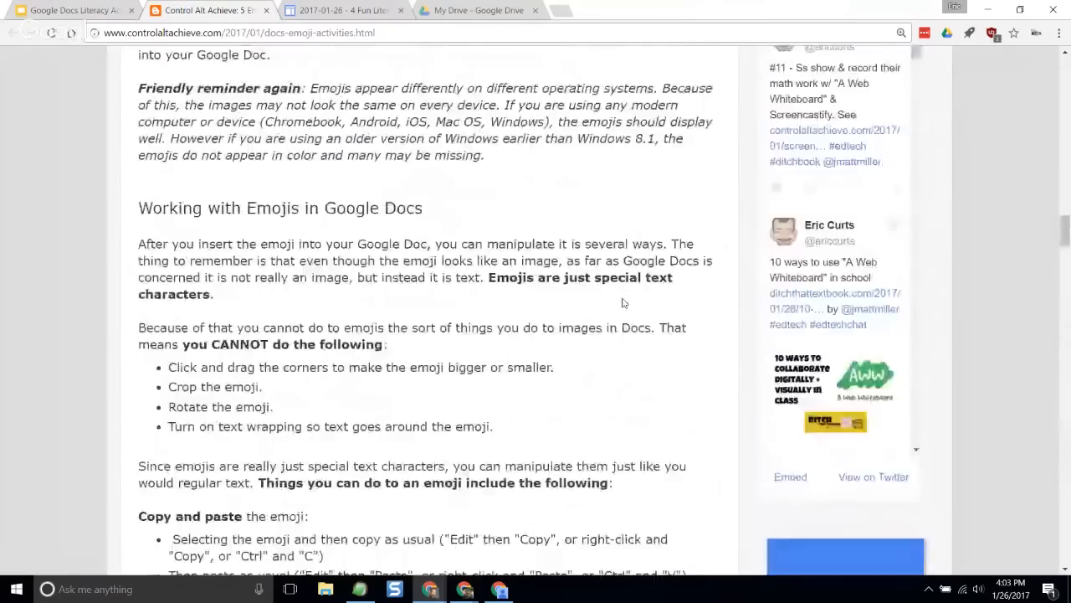
{"action": "scroll", "coordinate": [624, 305], "scroll_direction": "up", "scroll_amount": 20}
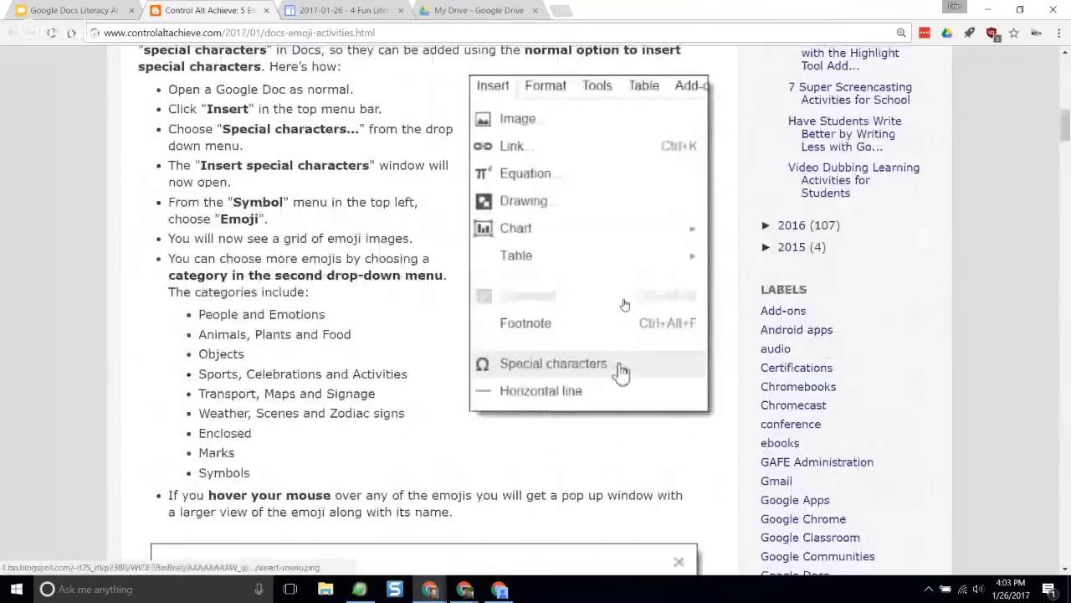
{"action": "scroll", "coordinate": [615, 307], "scroll_direction": "down", "scroll_amount": 3}
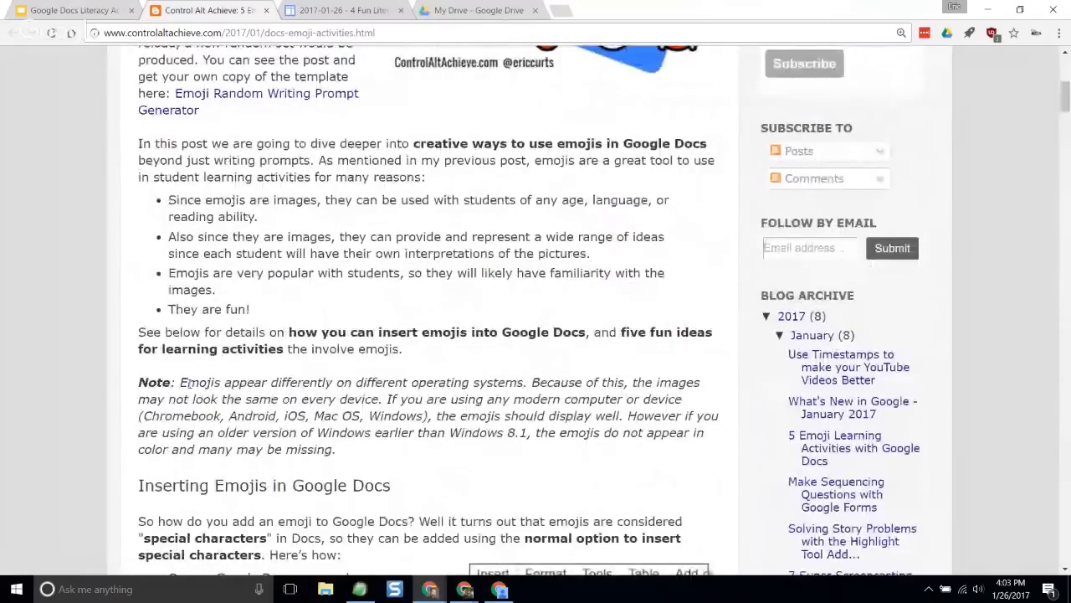
{"action": "left_click_drag", "start_coordinate": [189, 382], "coordinate": [495, 399]}
{"action": "left_click", "coordinate": [505, 418]}
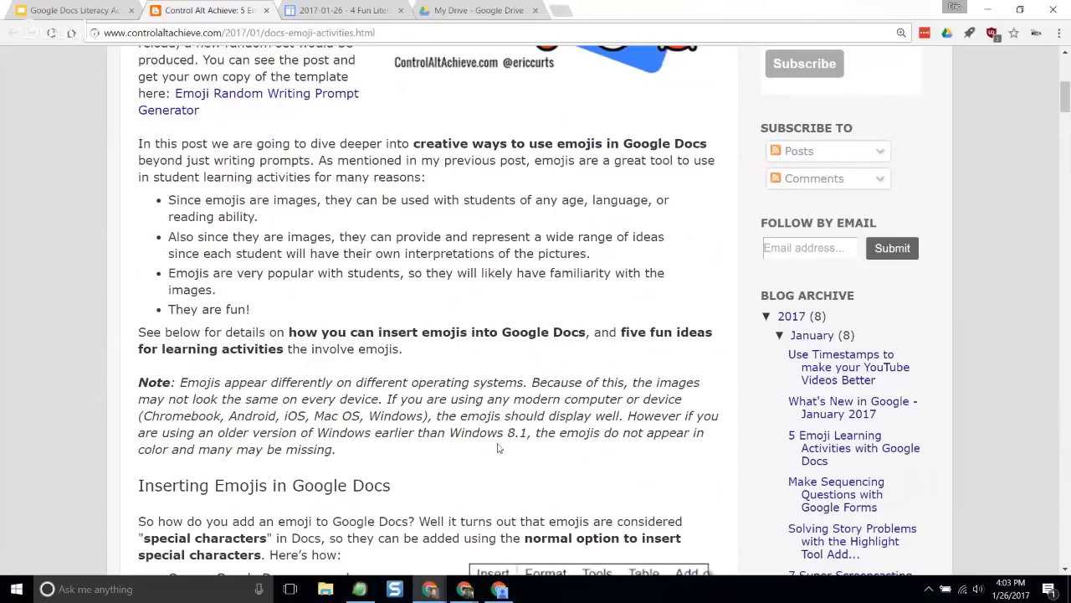
- Open the Emoji Random Writing Prompt Generator post linked in the article's opening paragraph and view its introduction
{"action": "scroll", "coordinate": [487, 432], "scroll_direction": "up", "scroll_amount": 3}
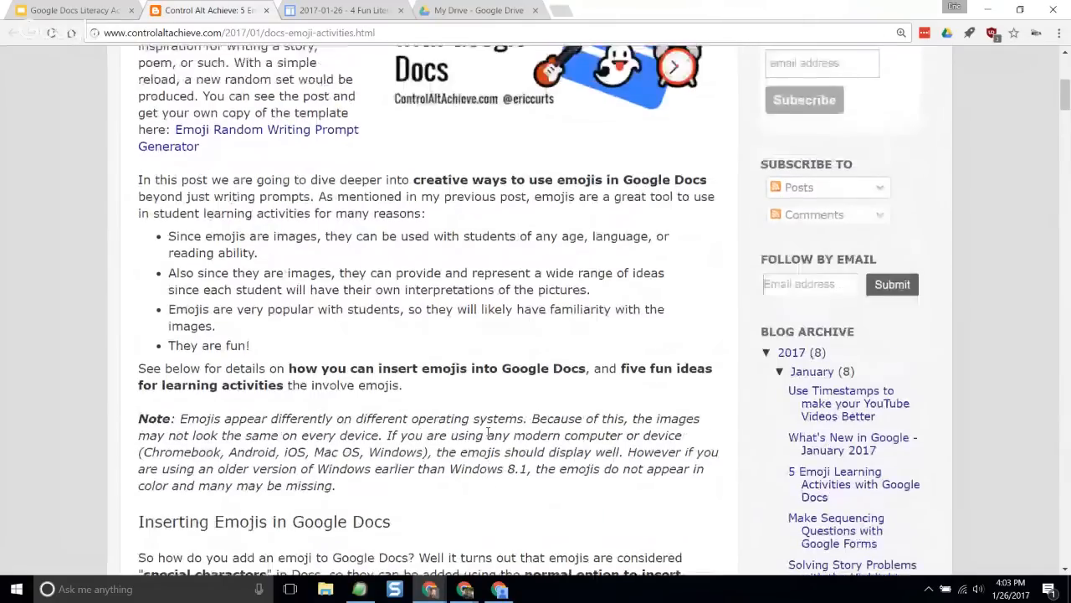
{"action": "scroll", "coordinate": [488, 435], "scroll_direction": "up", "scroll_amount": 2}
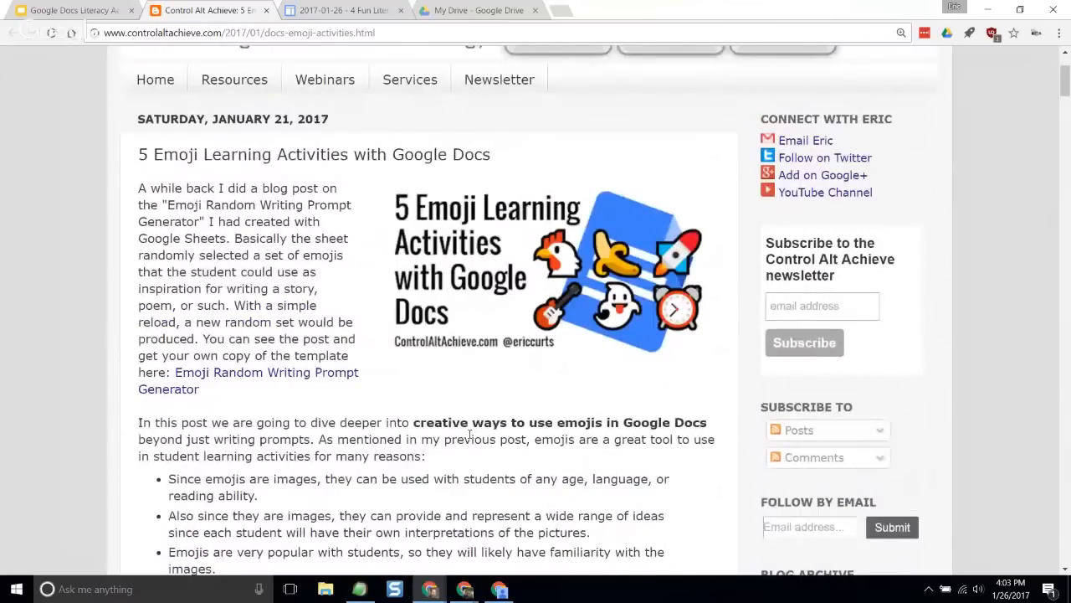
{"action": "left_click", "coordinate": [302, 381]}
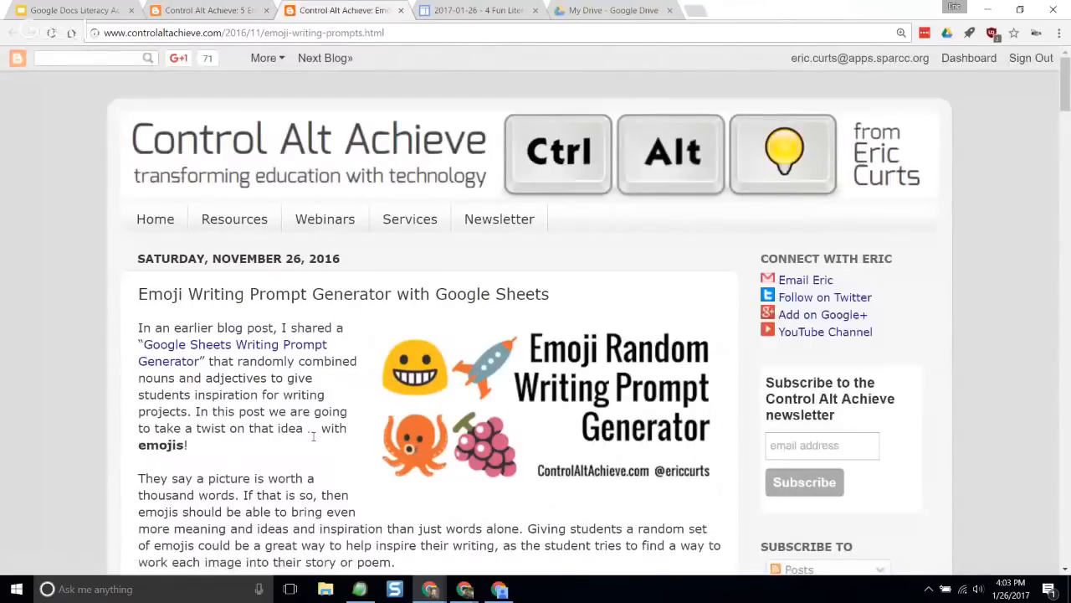
{"action": "scroll", "coordinate": [305, 434], "scroll_direction": "down", "scroll_amount": 2}
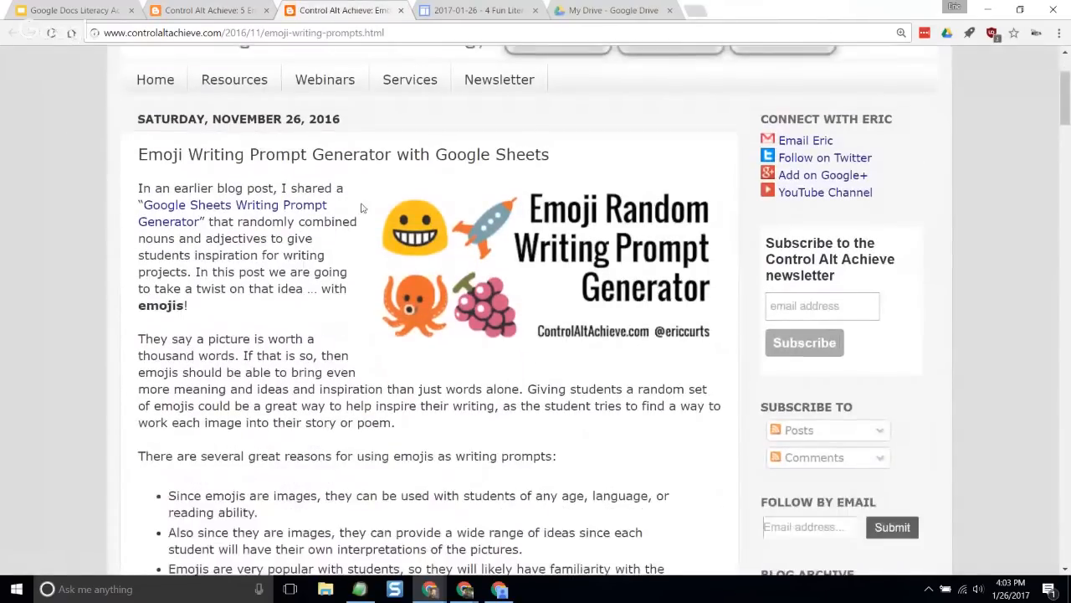
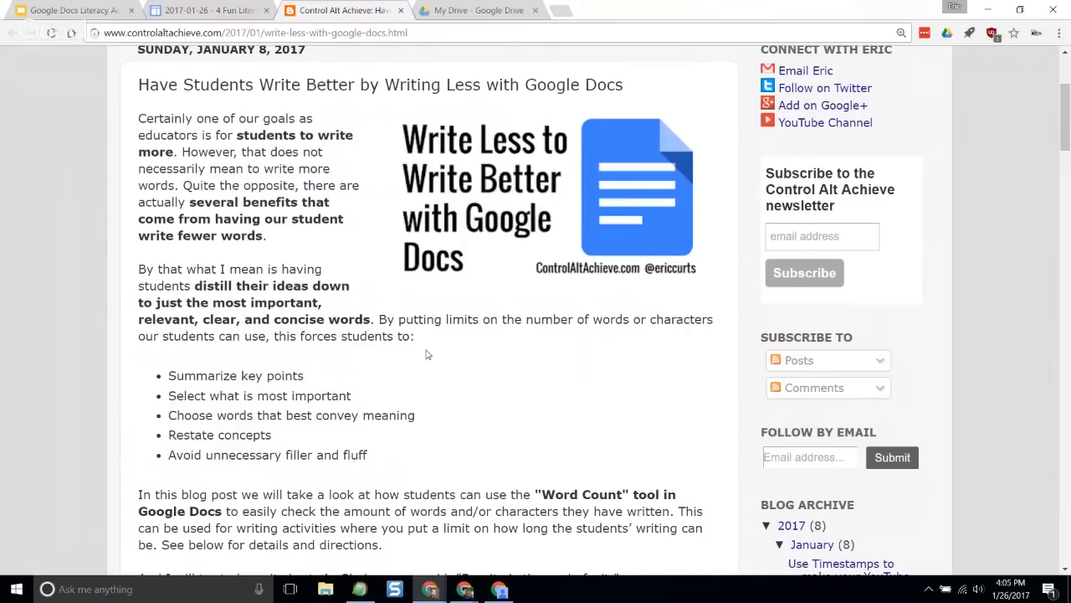
- Go through the post's bulleted benefits of writing less, highlighting each from summarizing key points to avoiding unnecessary filler and fluff
{"action": "scroll", "coordinate": [400, 339], "scroll_direction": "down", "scroll_amount": 1}
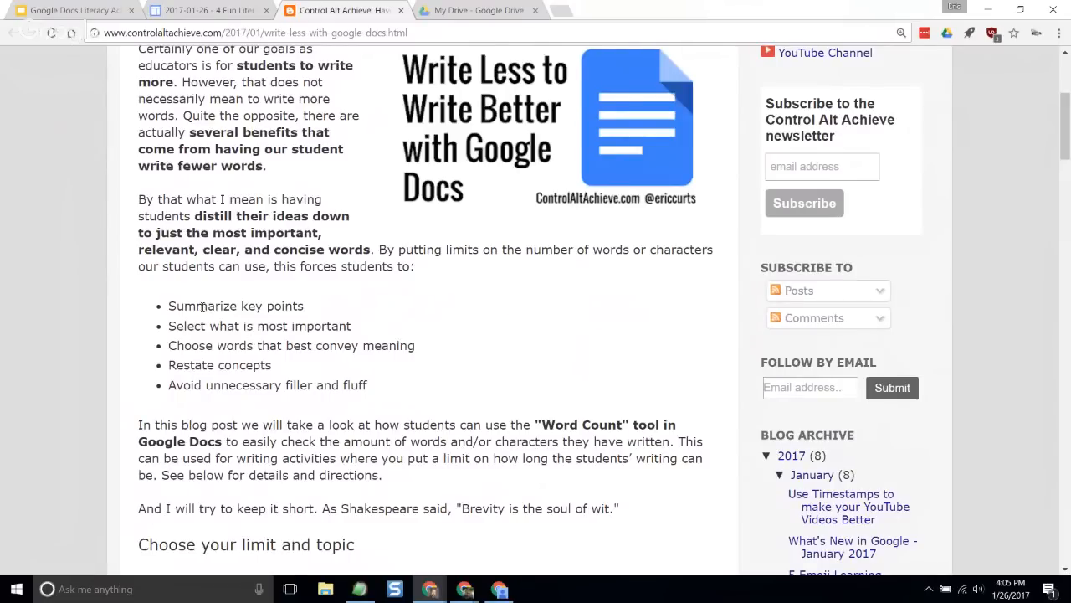
{"action": "left_click_drag", "start_coordinate": [198, 307], "coordinate": [286, 307]}
{"action": "left_click", "coordinate": [210, 346]}
{"action": "left_click_drag", "start_coordinate": [193, 327], "coordinate": [335, 328]}
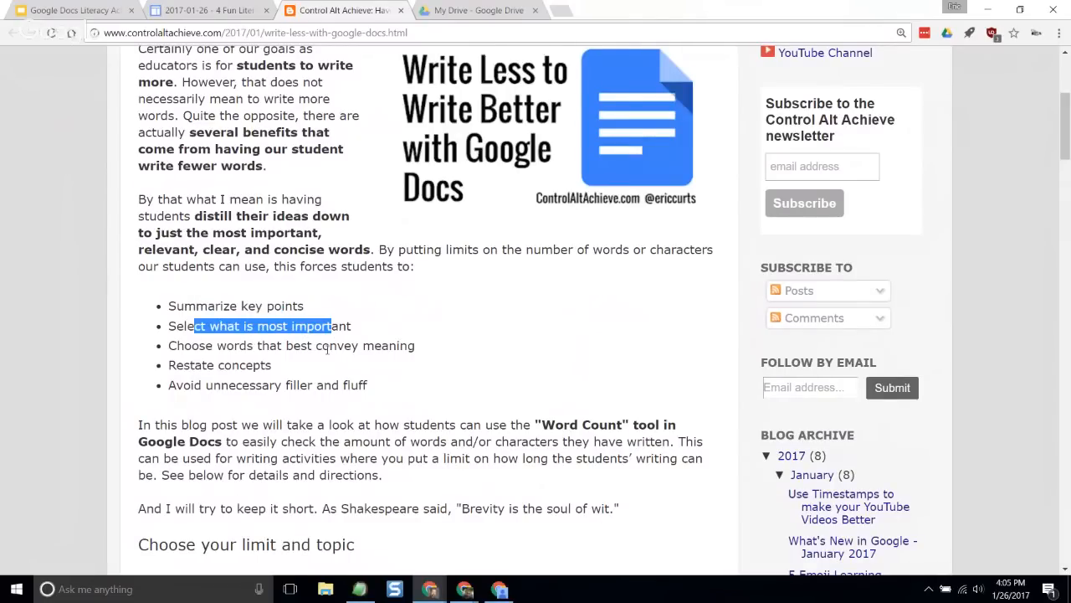
{"action": "left_click", "coordinate": [328, 350]}
{"action": "left_click_drag", "start_coordinate": [185, 346], "coordinate": [395, 346]}
{"action": "left_click", "coordinate": [400, 348]}
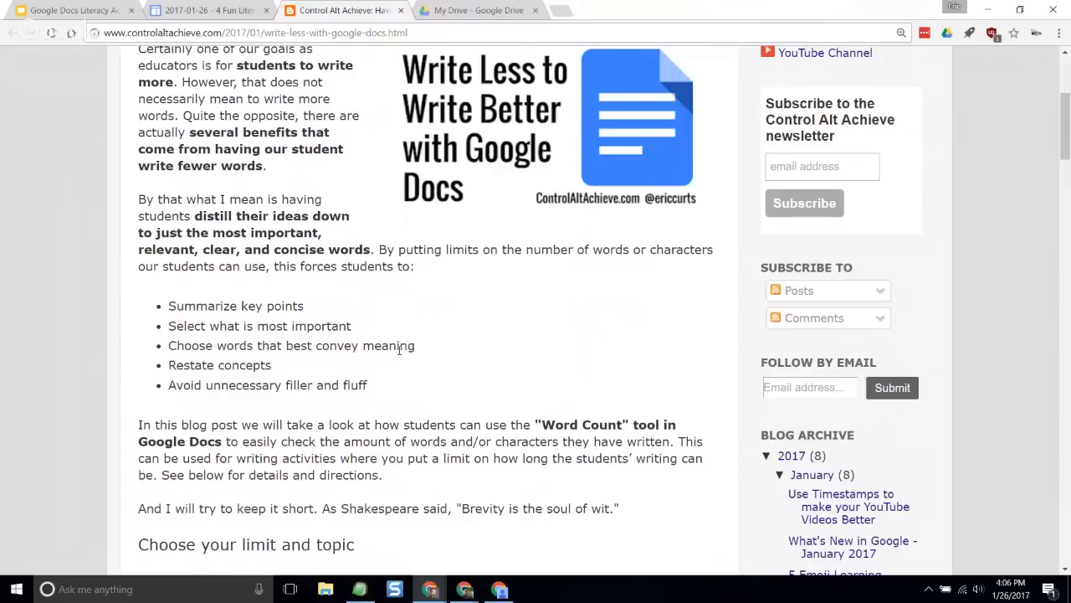
{"action": "left_click_drag", "start_coordinate": [196, 367], "coordinate": [272, 368]}
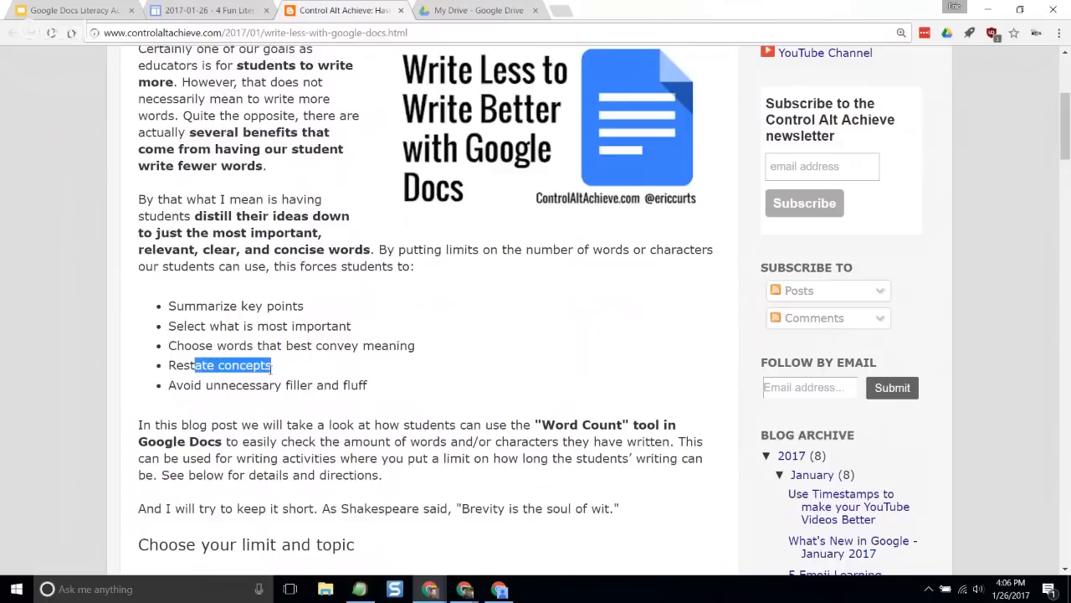
{"action": "left_click", "coordinate": [244, 382]}
{"action": "left_click_drag", "start_coordinate": [178, 387], "coordinate": [355, 387]}
{"action": "left_click", "coordinate": [349, 388]}
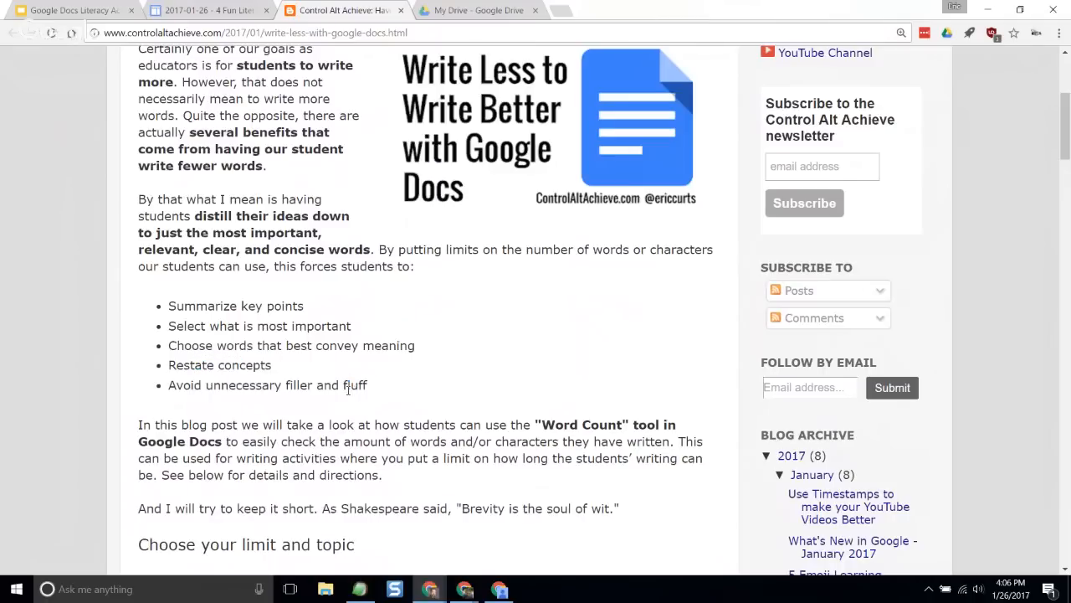
- Return to the post's title and introduction, and highlight the "Word Count" tool mention in the paragraph below the benefits list
{"action": "scroll", "coordinate": [363, 387], "scroll_direction": "up", "scroll_amount": 1}
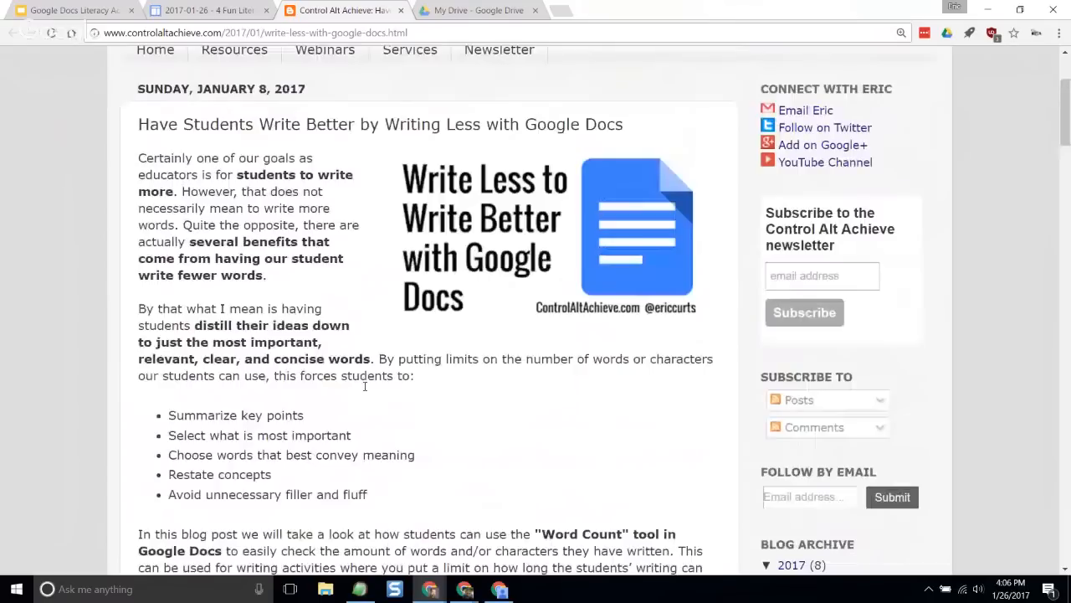
{"action": "scroll", "coordinate": [364, 386], "scroll_direction": "up", "scroll_amount": 1}
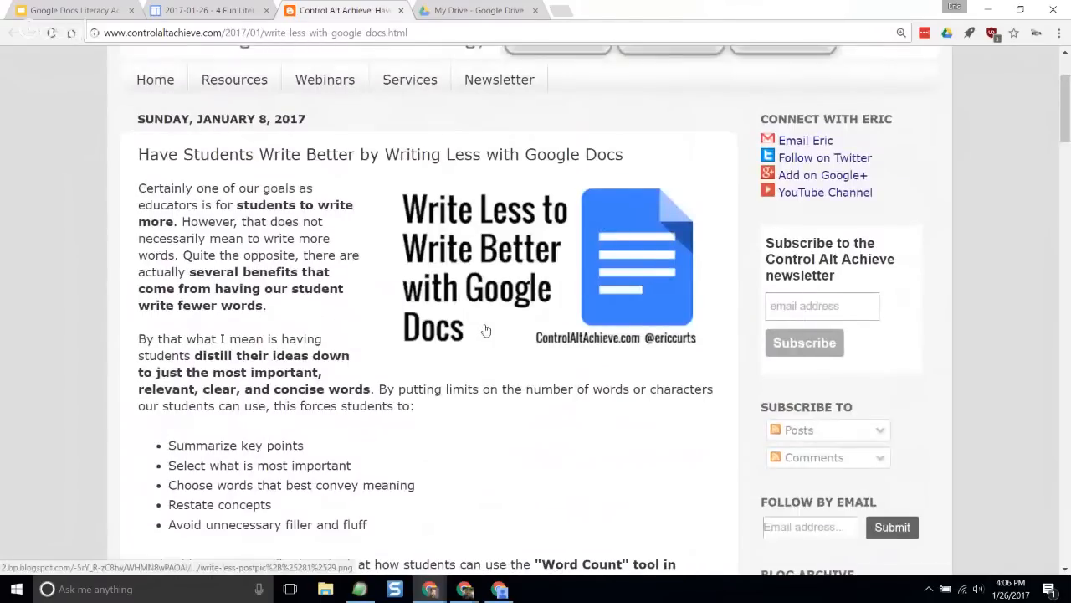
{"action": "scroll", "coordinate": [486, 331], "scroll_direction": "down", "scroll_amount": 3}
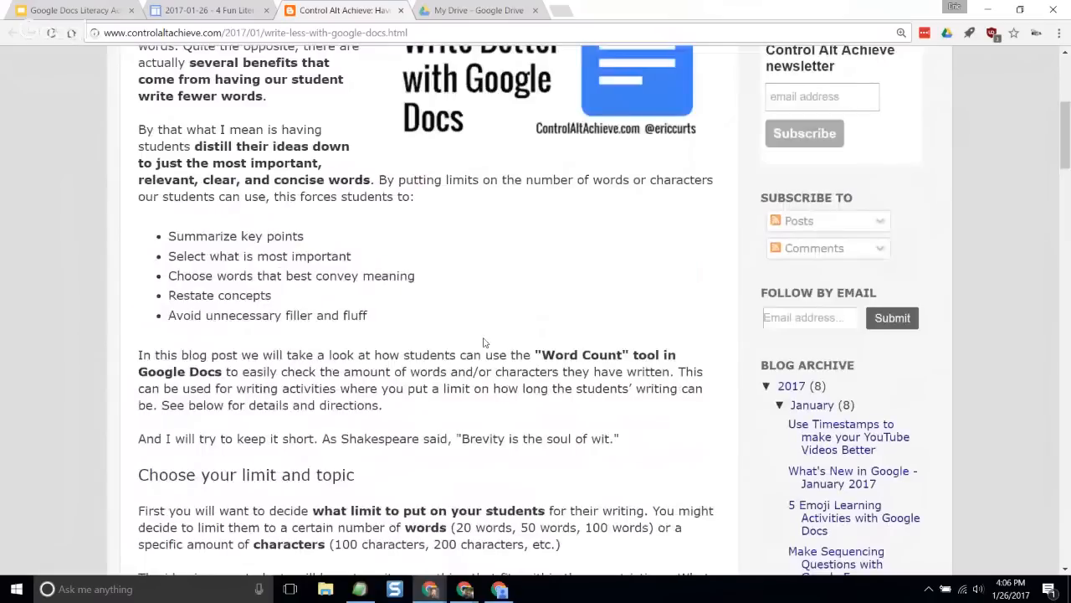
{"action": "left_click_drag", "start_coordinate": [535, 354], "coordinate": [661, 356]}
{"action": "left_click", "coordinate": [541, 384]}
- View the "Choose your limit and topic" section and highlight part of its heading
{"action": "scroll", "coordinate": [375, 352], "scroll_direction": "down", "scroll_amount": 2}
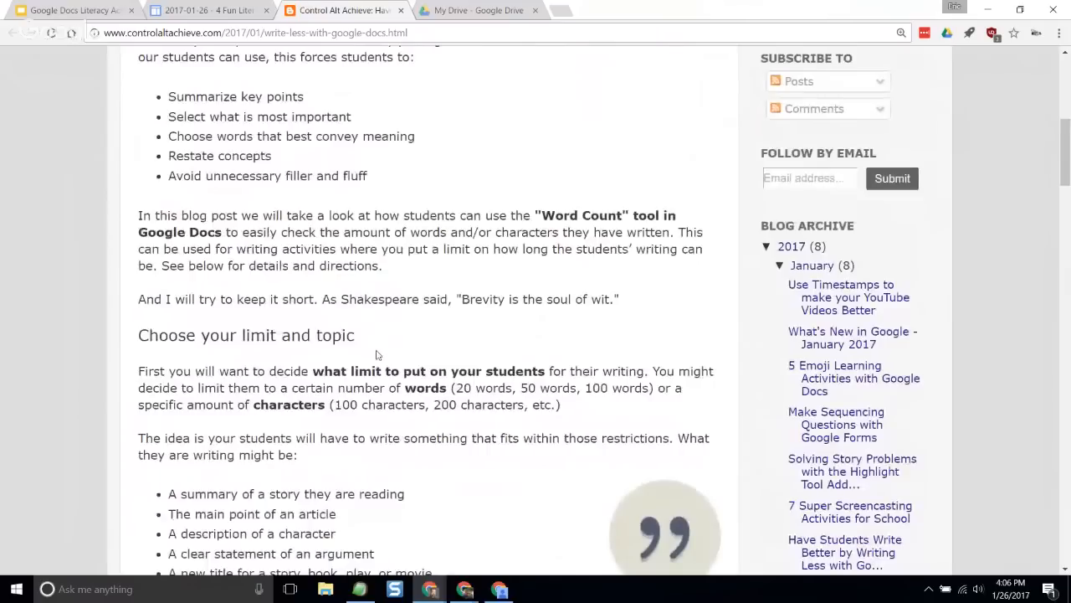
{"action": "scroll", "coordinate": [381, 349], "scroll_direction": "down", "scroll_amount": 2}
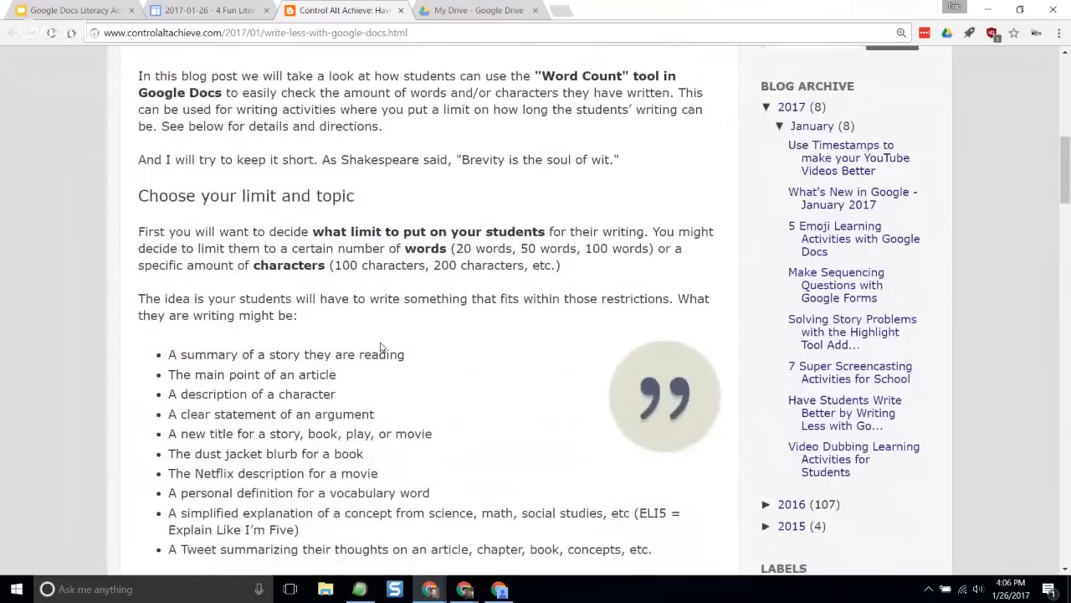
{"action": "scroll", "coordinate": [381, 348], "scroll_direction": "down", "scroll_amount": 2}
{"action": "scroll", "coordinate": [381, 348], "scroll_direction": "up", "scroll_amount": 1}
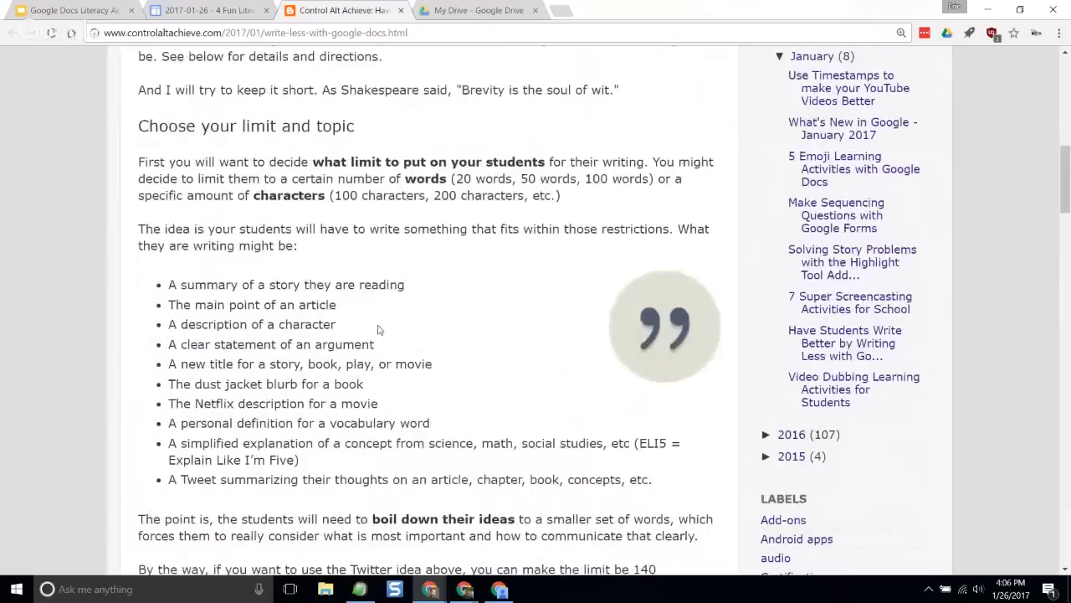
{"action": "left_click_drag", "start_coordinate": [242, 126], "coordinate": [333, 126]}
{"action": "left_click", "coordinate": [298, 159]}
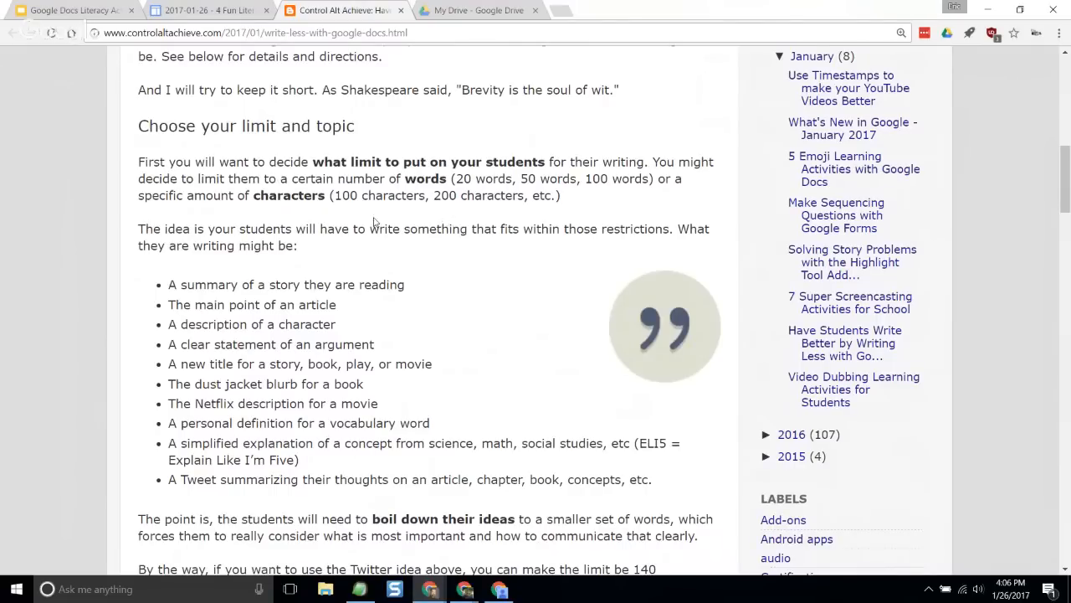
- Go through the list of limited-writing ideas, highlighting each from the story summary to the personal definition for a vocabulary word
{"action": "scroll", "coordinate": [355, 173], "scroll_direction": "down", "scroll_amount": 1}
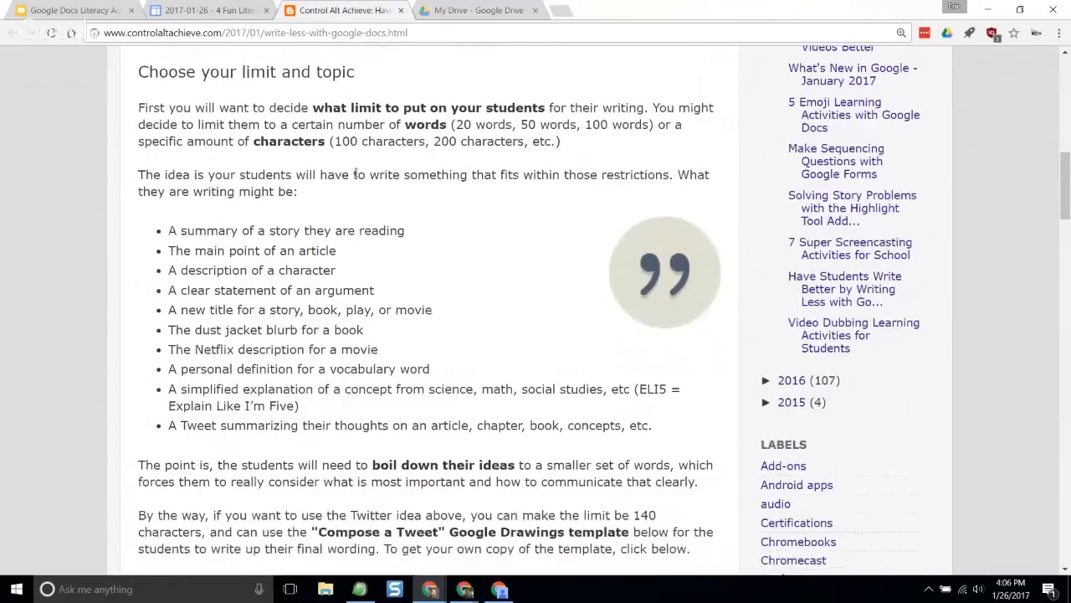
{"action": "scroll", "coordinate": [352, 239], "scroll_direction": "down", "scroll_amount": 1}
{"action": "left_click_drag", "start_coordinate": [206, 144], "coordinate": [347, 145]}
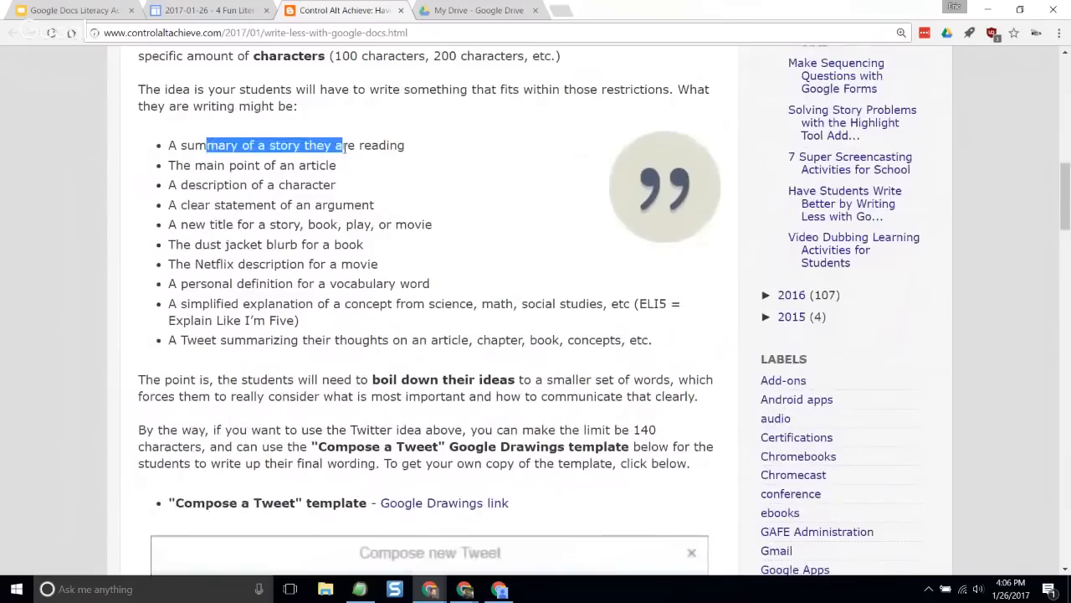
{"action": "left_click_drag", "start_coordinate": [205, 165], "coordinate": [288, 168]}
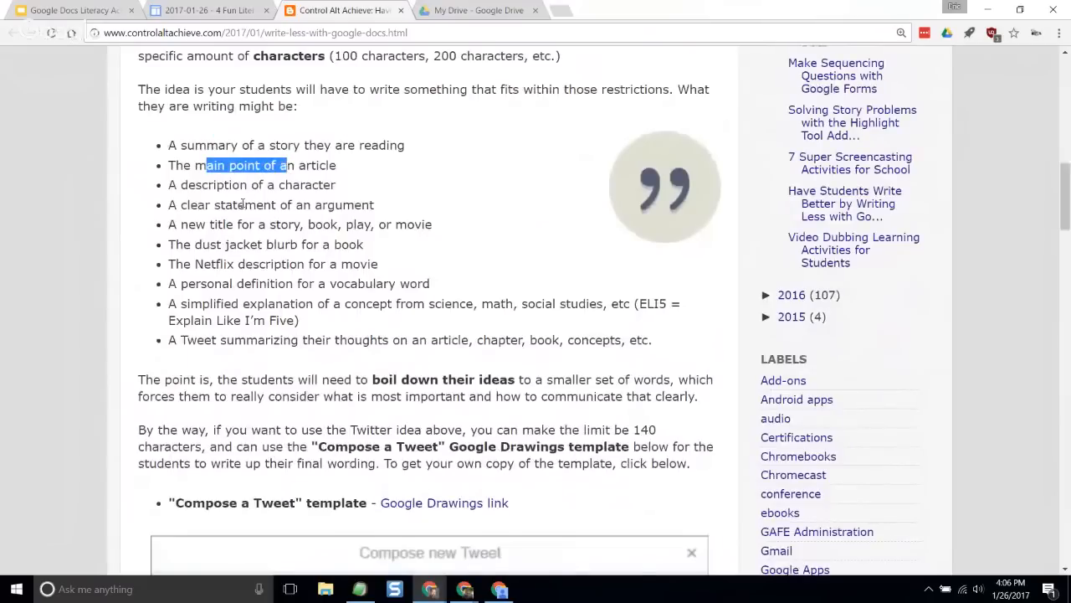
{"action": "left_click_drag", "start_coordinate": [225, 185], "coordinate": [308, 185]}
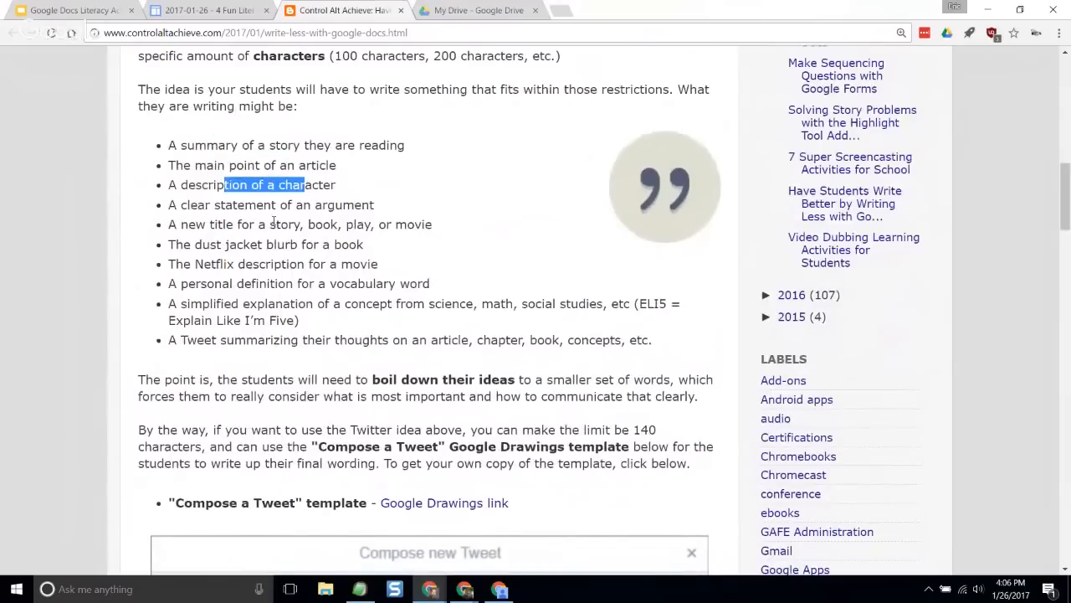
{"action": "left_click_drag", "start_coordinate": [233, 205], "coordinate": [338, 207]}
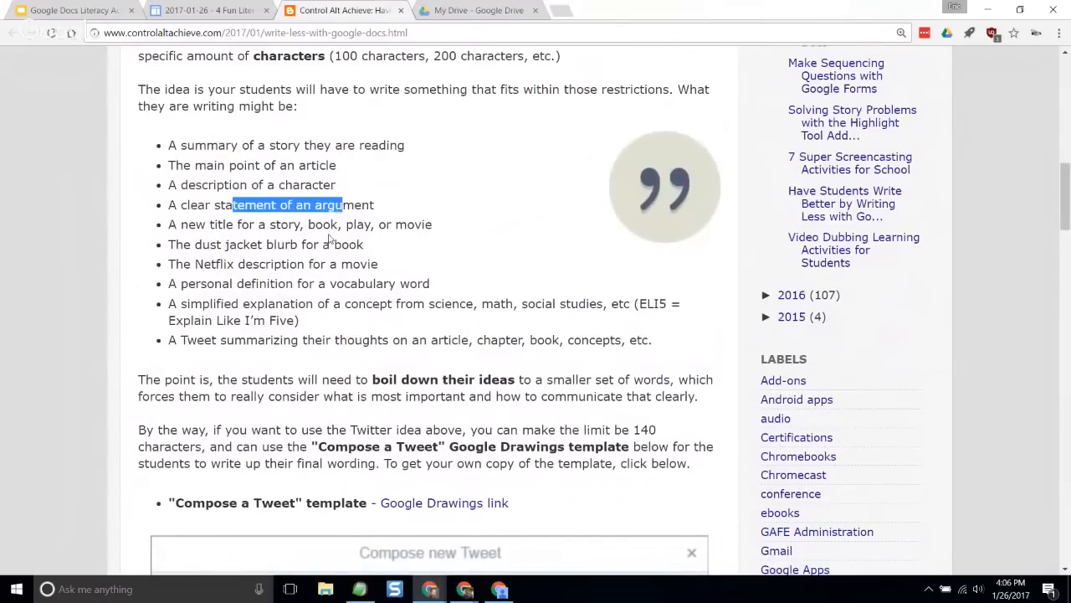
{"action": "left_click_drag", "start_coordinate": [214, 224], "coordinate": [360, 228]}
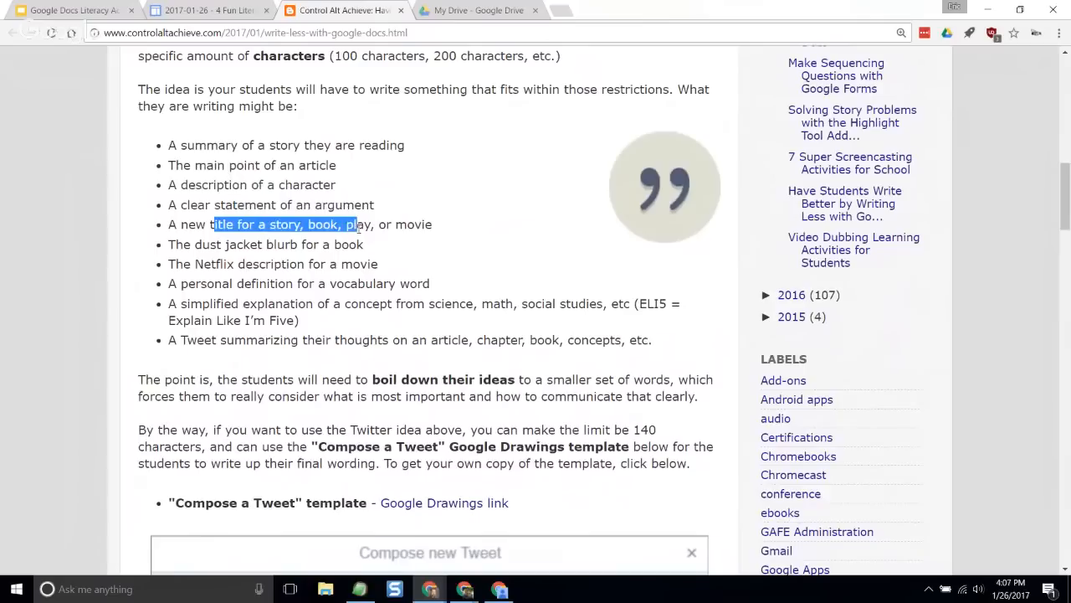
{"action": "left_click_drag", "start_coordinate": [195, 244], "coordinate": [320, 247]}
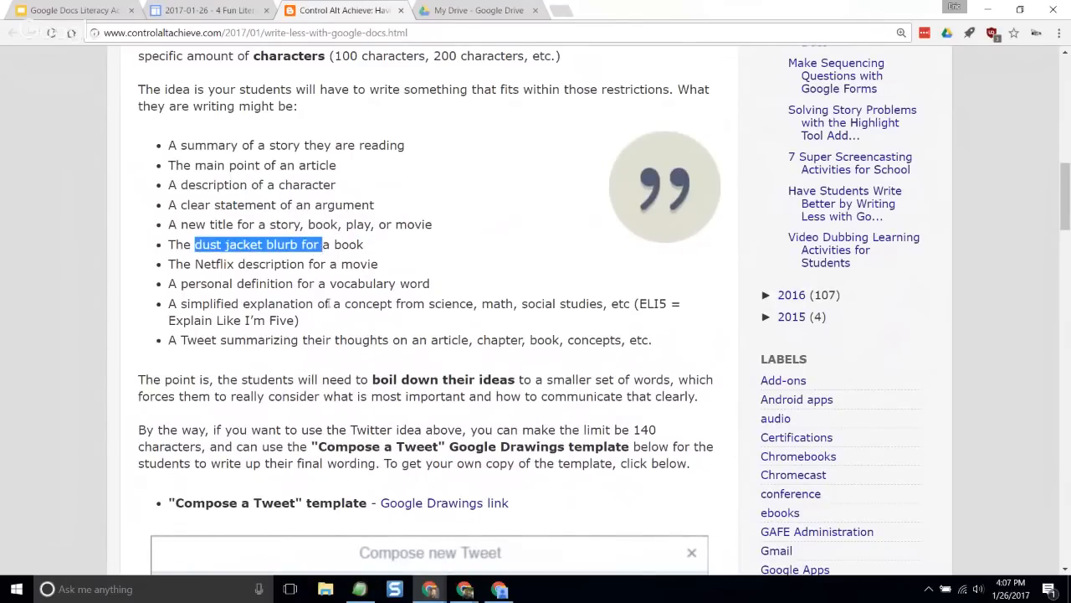
{"action": "left_click_drag", "start_coordinate": [224, 265], "coordinate": [300, 267]}
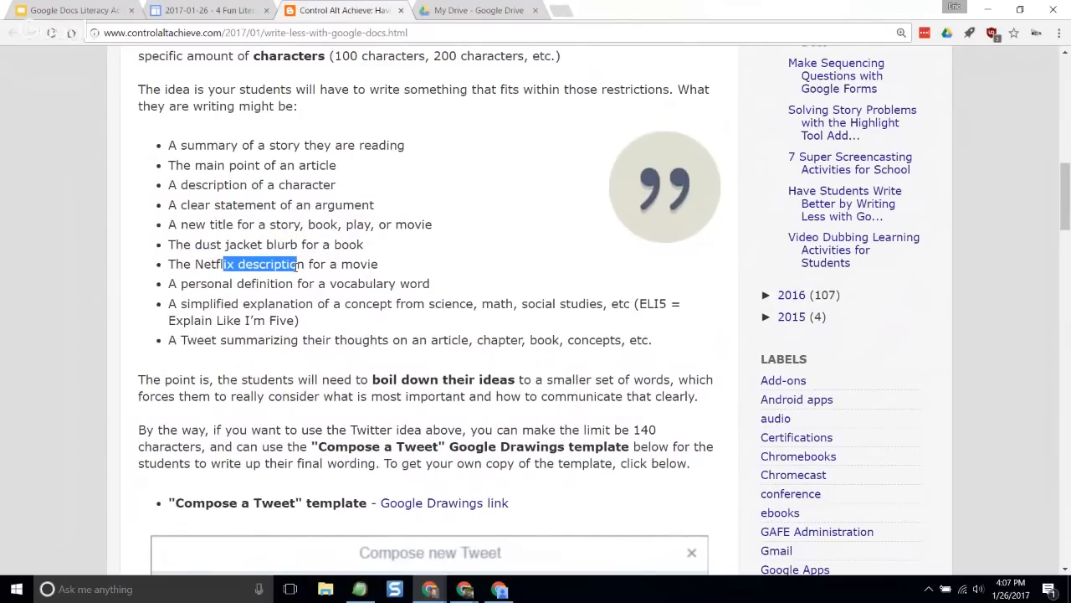
{"action": "left_click", "coordinate": [326, 308]}
{"action": "left_click_drag", "start_coordinate": [215, 286], "coordinate": [370, 289]}
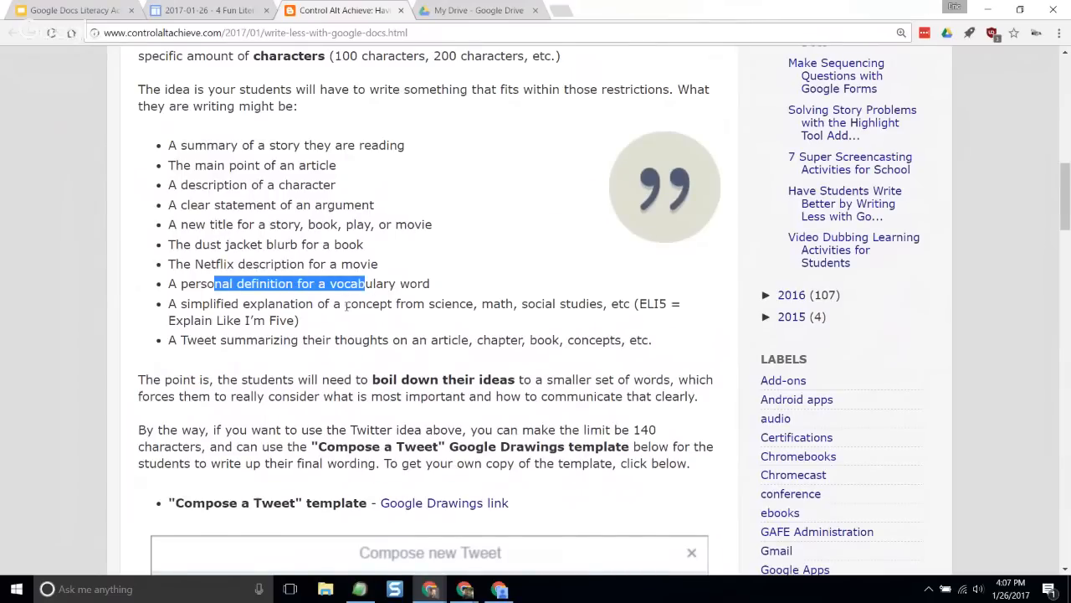
{"action": "left_click", "coordinate": [325, 223]}
- Re-read the guidance on word and character limits together with the full list of writing ideas, including the Tweet summary
{"action": "scroll", "coordinate": [363, 244], "scroll_direction": "up", "scroll_amount": 2}
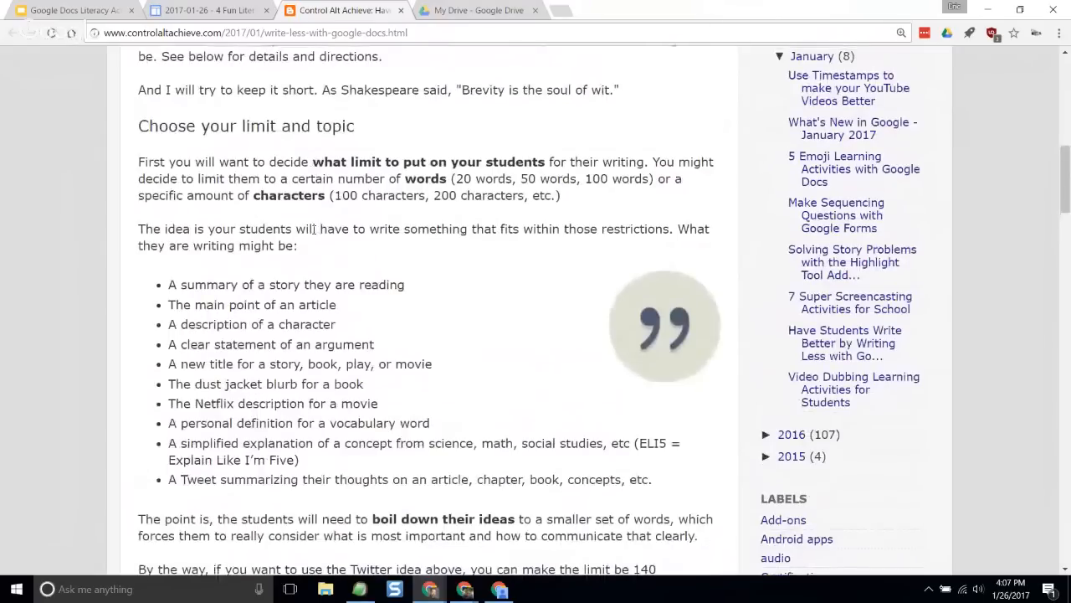
{"action": "scroll", "coordinate": [313, 232], "scroll_direction": "down", "scroll_amount": 1}
{"action": "scroll", "coordinate": [314, 232], "scroll_direction": "down", "scroll_amount": 1}
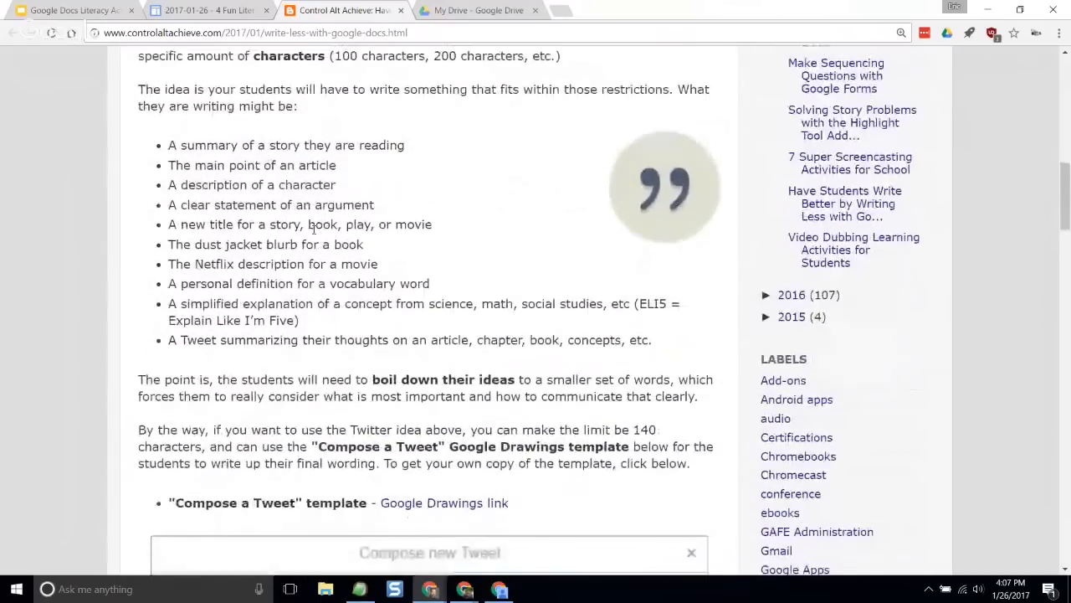
{"action": "scroll", "coordinate": [312, 228], "scroll_direction": "up", "scroll_amount": 2}
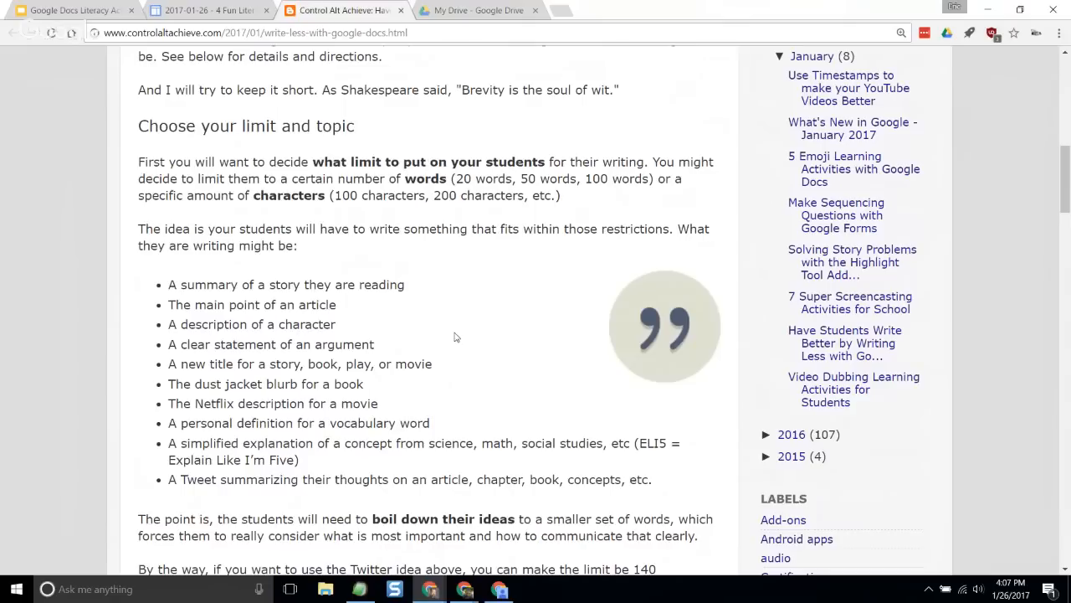
{"action": "scroll", "coordinate": [439, 333], "scroll_direction": "down", "scroll_amount": 2}
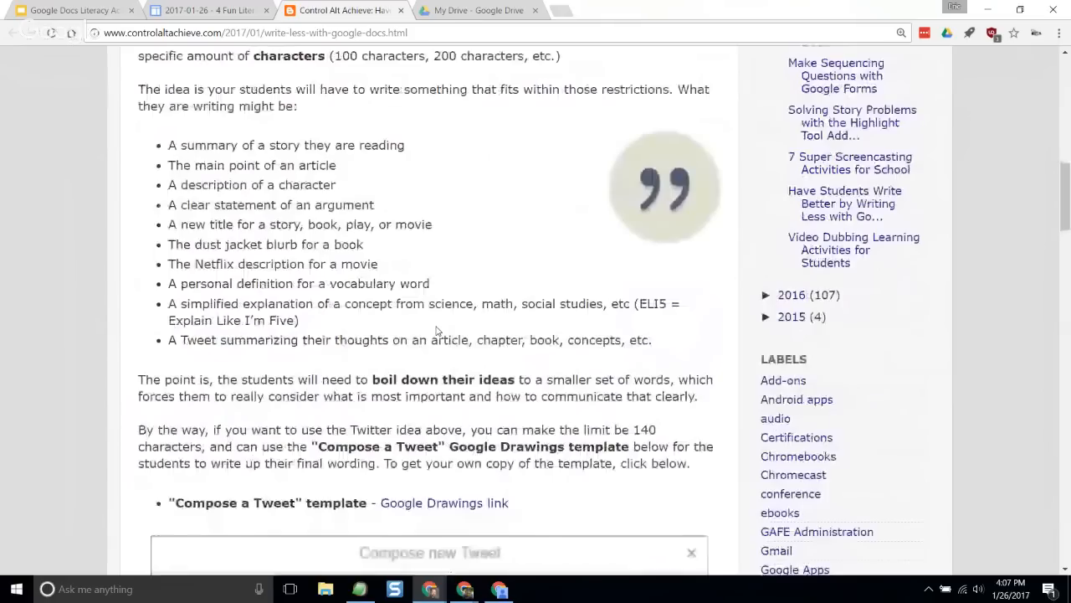
- Examine the "Compose a Tweet" template section, highlighting the 140-character limit and the Google Drawings template text
{"action": "scroll", "coordinate": [436, 332], "scroll_direction": "down", "scroll_amount": 3}
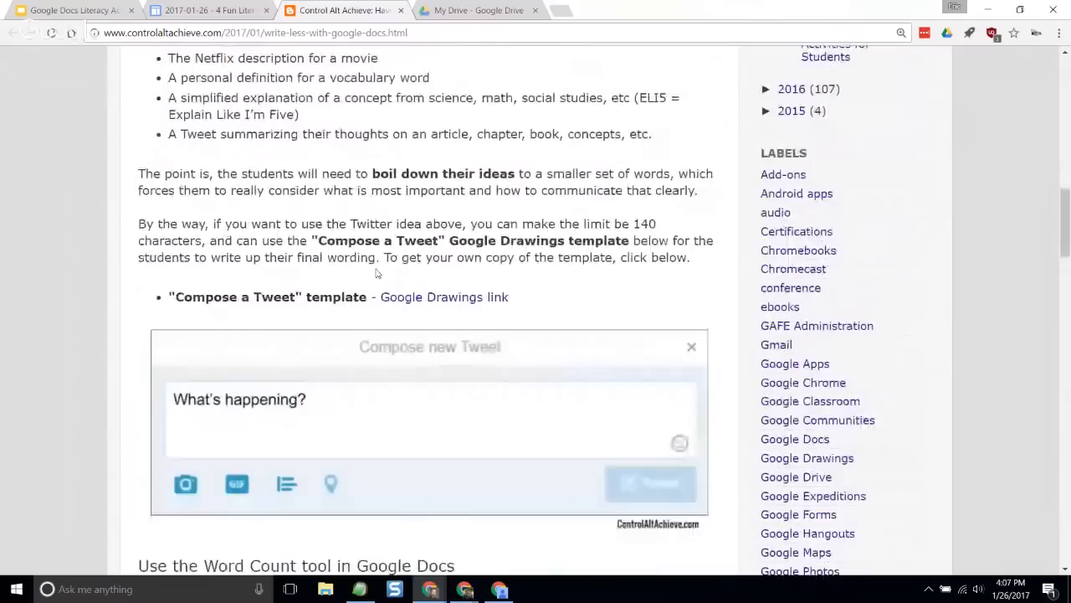
{"action": "scroll", "coordinate": [376, 273], "scroll_direction": "down", "scroll_amount": 1}
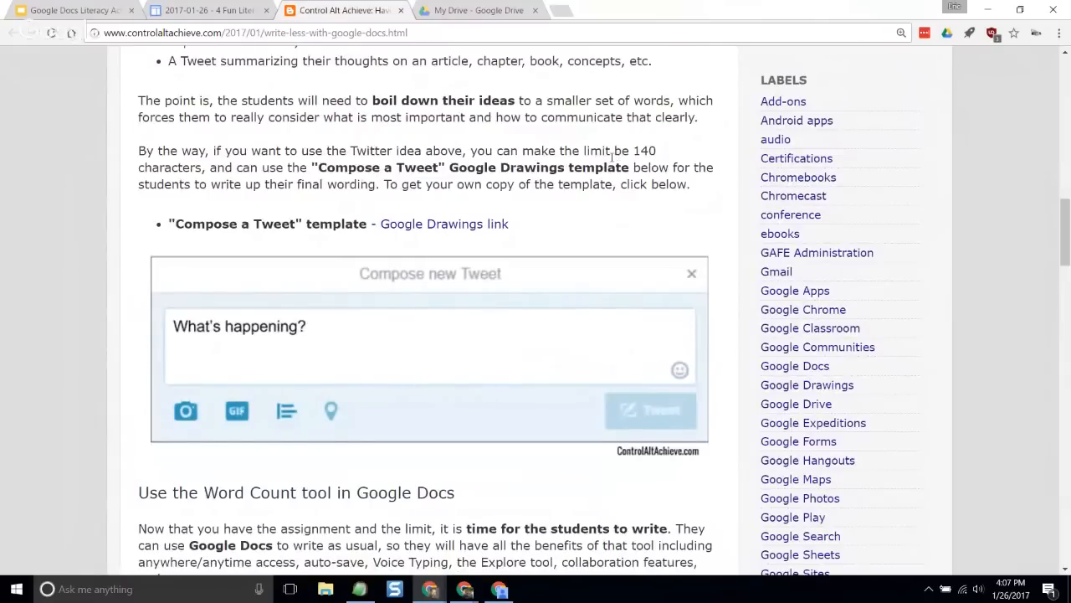
{"action": "left_click_drag", "start_coordinate": [637, 157], "coordinate": [630, 169]}
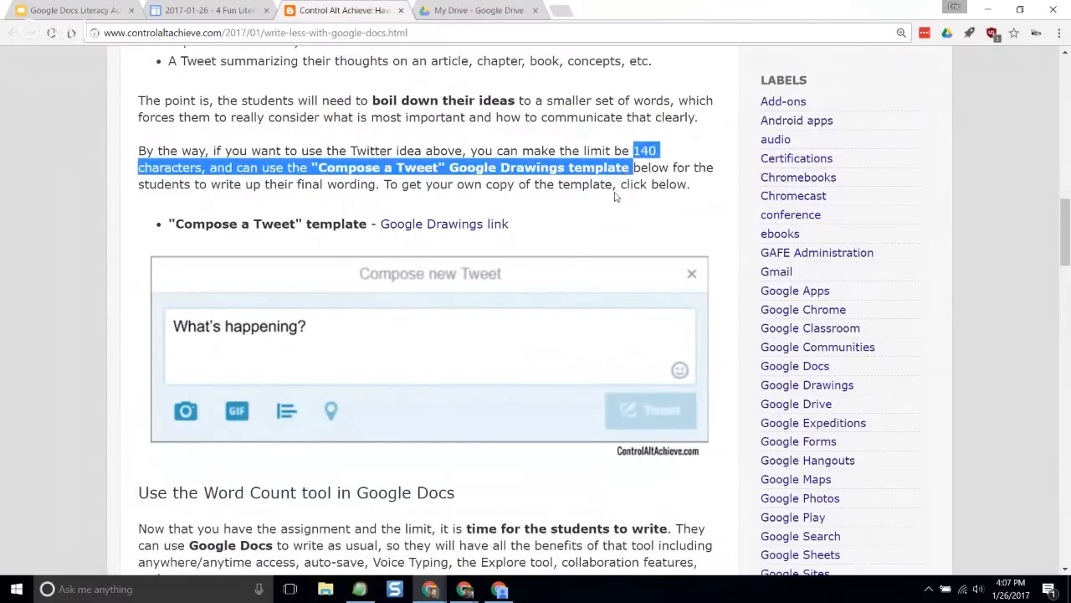
{"action": "left_click", "coordinate": [503, 183]}
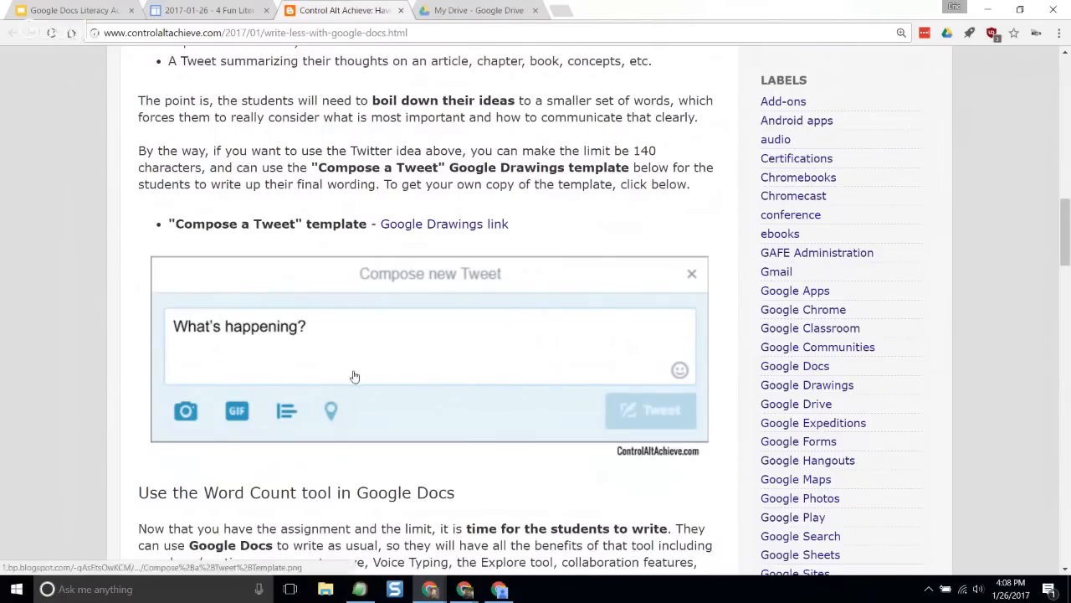
- Switch to Google Drive, create a new Google Docs document, and set its zoom to 150%
{"action": "left_click", "coordinate": [488, 16]}
{"action": "left_click", "coordinate": [94, 109]}
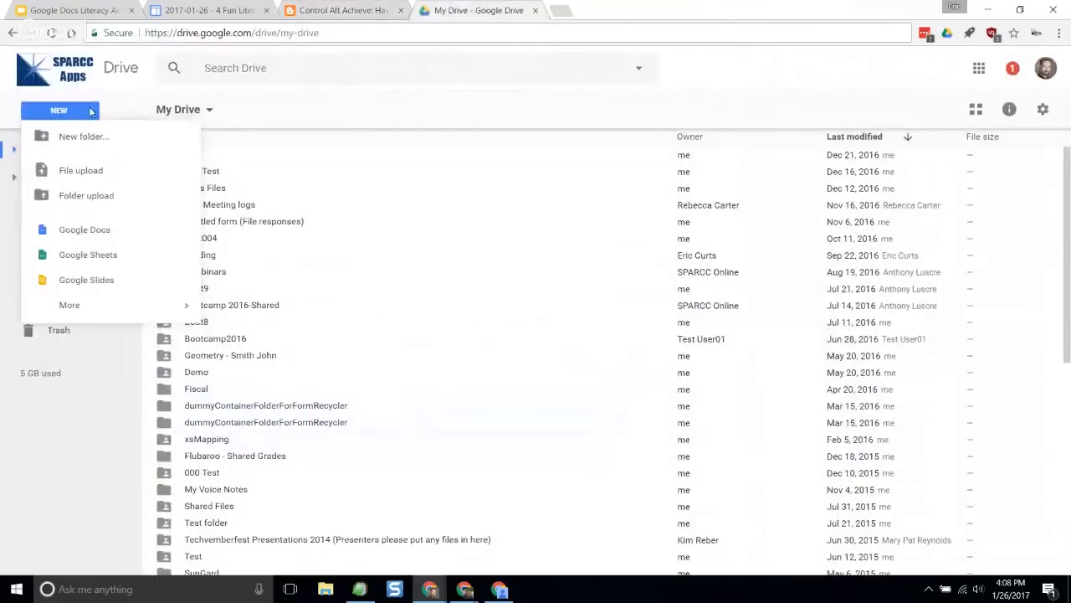
{"action": "left_click", "coordinate": [114, 236]}
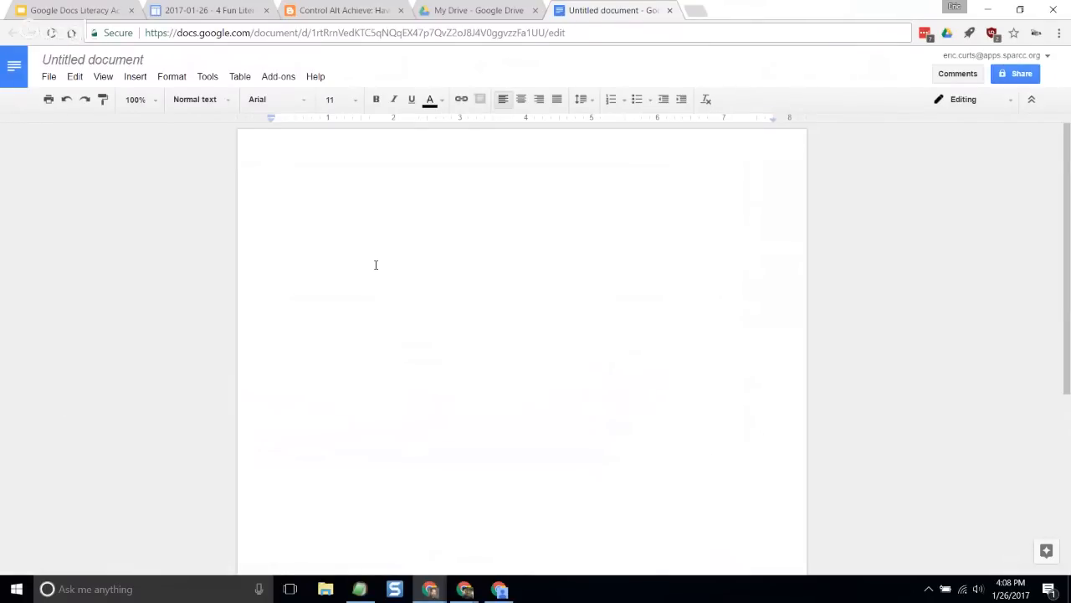
{"action": "left_click", "coordinate": [134, 99]}
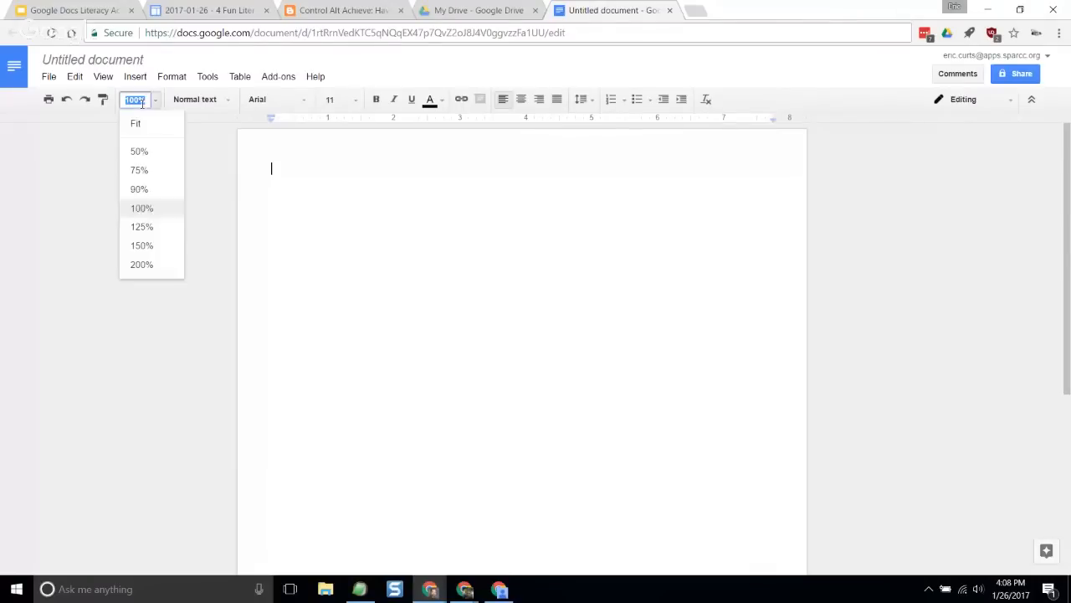
{"action": "left_click", "coordinate": [142, 246]}
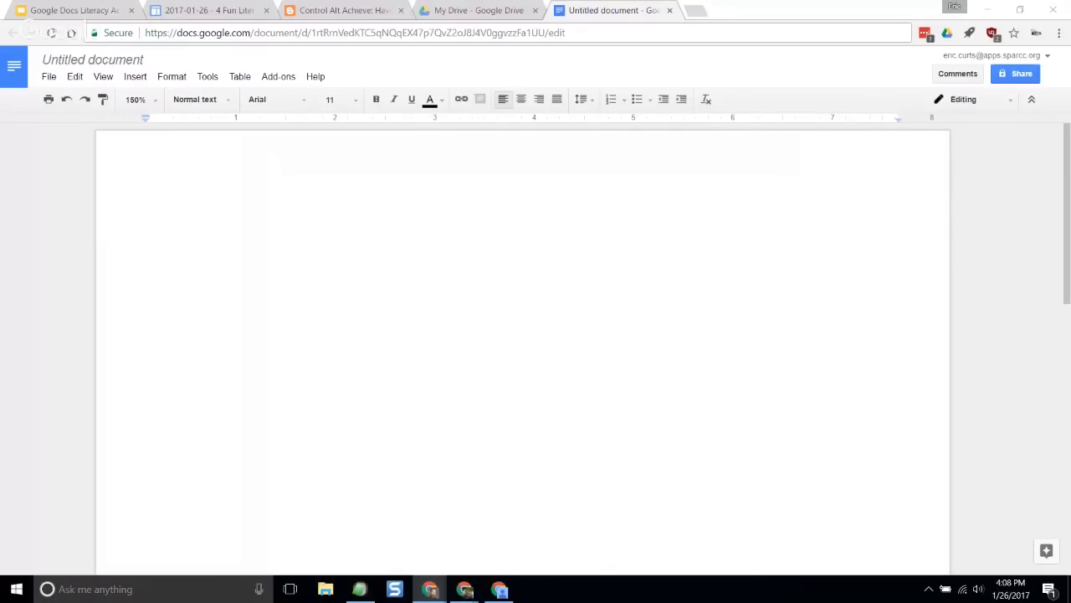
- Paste the two-line Watership Down summary into the blank document and add empty lines above it
{"action": "key", "text": "ctrl+a"}
{"action": "left_click", "coordinate": [291, 259]}
{"action": "type", "text": "Watership Down is the story of a group of rabbits searching for a new home. Led by Hazel, the rabbits face many obstacles and threats from humans and other animals. In the end they find and defend a new home."}
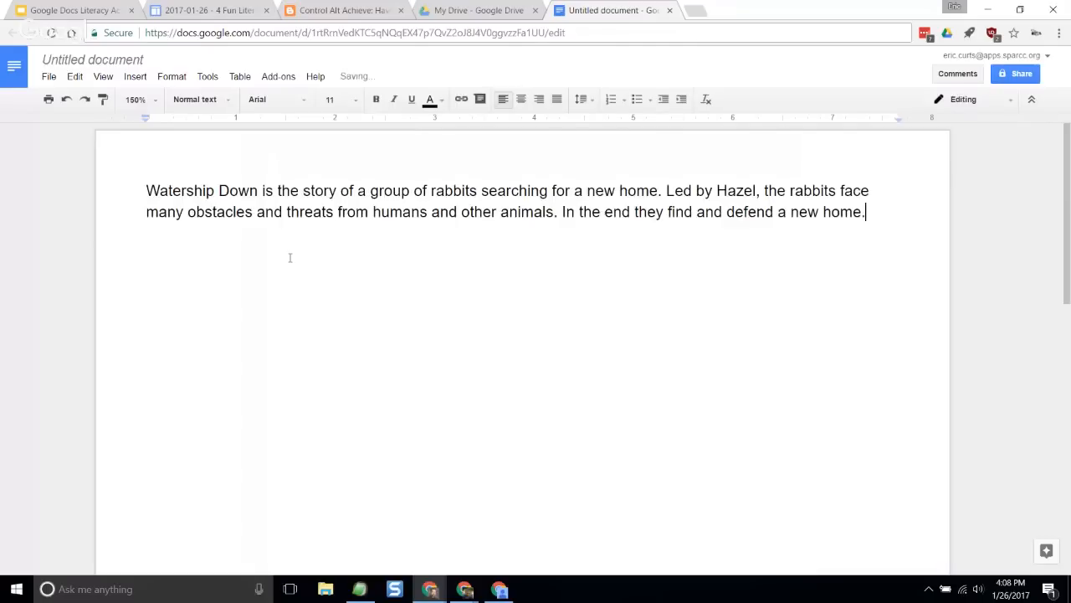
{"action": "left_click", "coordinate": [145, 194]}
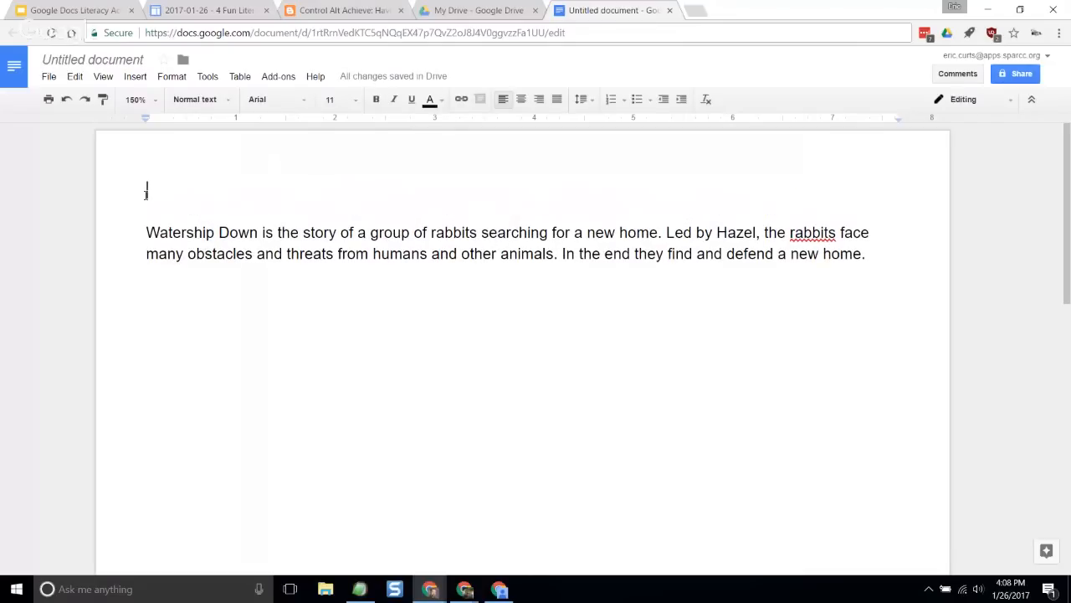
- Add the heading "Summarization Assignment" above the Watership Down summary, followed by a new line
{"action": "type", "text": "Summariztion"}
{"action": "key", "text": "BackSpace"}
{"action": "key", "text": "BackSpace"}
{"action": "key", "text": "BackSpace"}
{"action": "key", "text": "BackSpace"}
{"action": "key", "text": "BackSpace"}
{"action": "type", "text": "ation"}
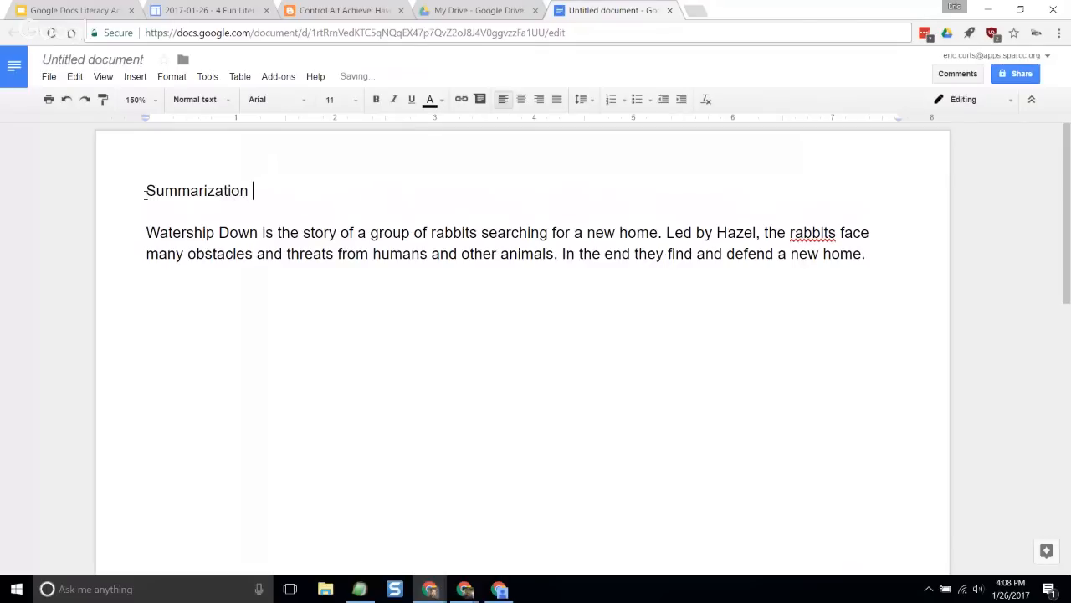
{"action": "type", "text": " Assignment"}
{"action": "key", "text": "Return"}
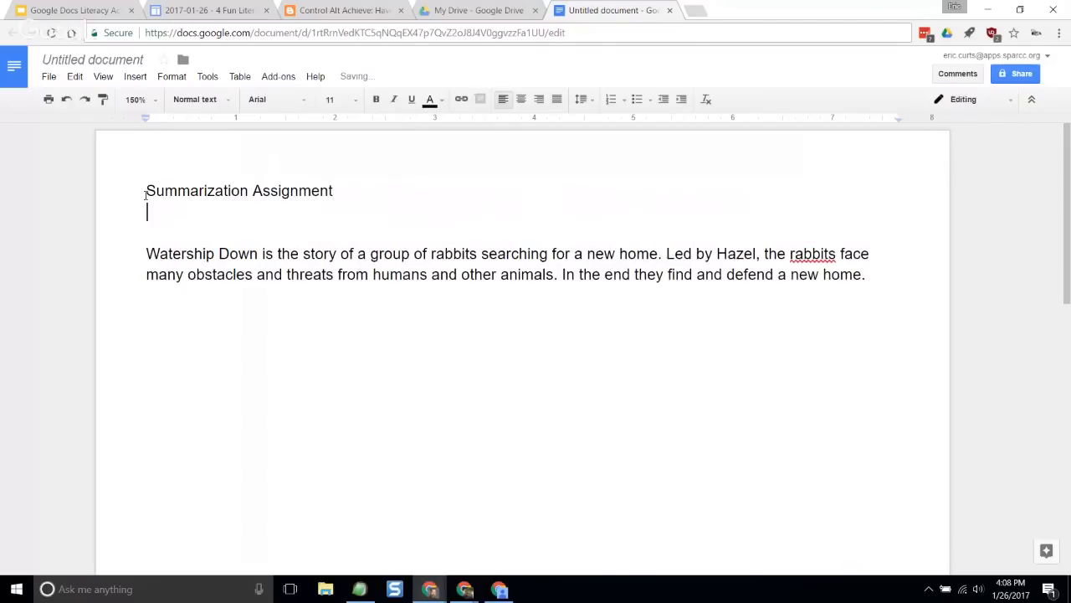
- Add empty lines below the Watership Down summary and highlight the summary text for review
{"action": "left_click", "coordinate": [200, 318]}
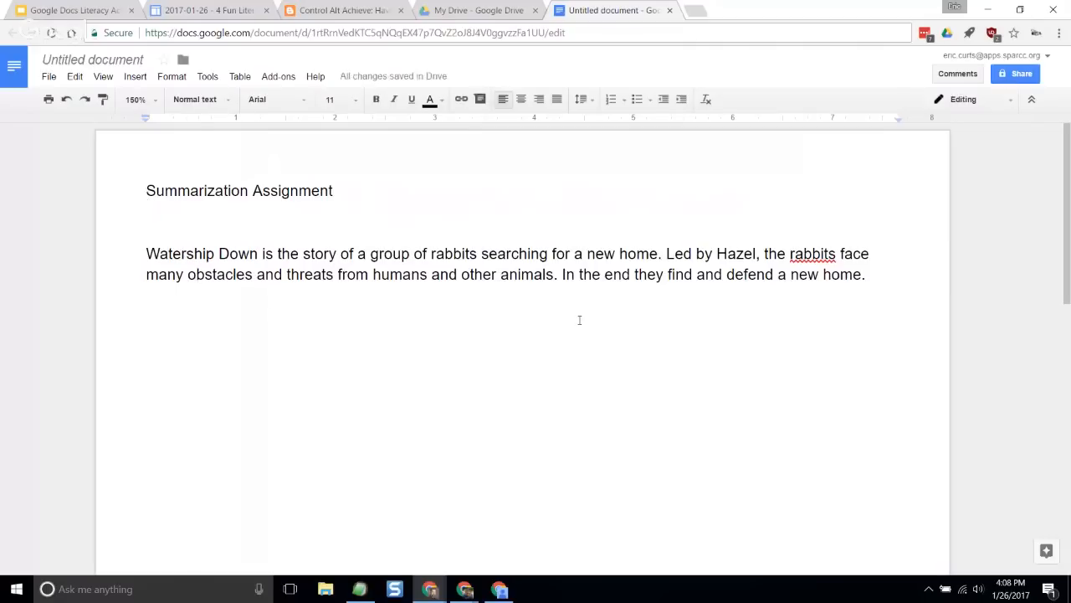
{"action": "left_click", "coordinate": [908, 294]}
{"action": "key", "text": "Return"}
{"action": "key", "text": "Return"}
{"action": "key", "text": "Return"}
{"action": "left_click", "coordinate": [144, 253]}
{"action": "left_click_drag", "start_coordinate": [144, 253], "coordinate": [869, 277]}
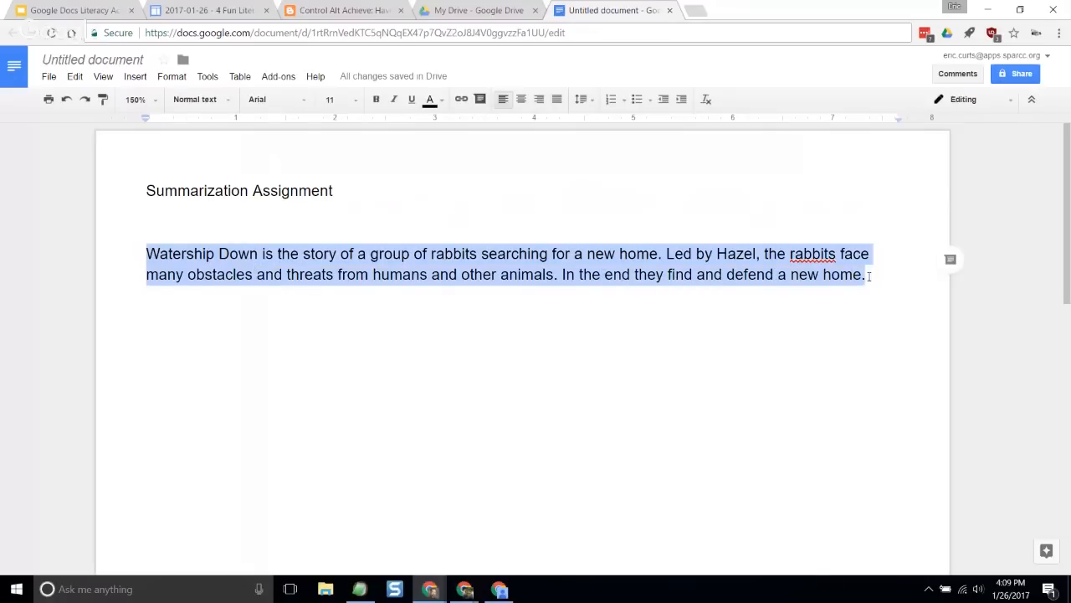
{"action": "left_click", "coordinate": [437, 359]}
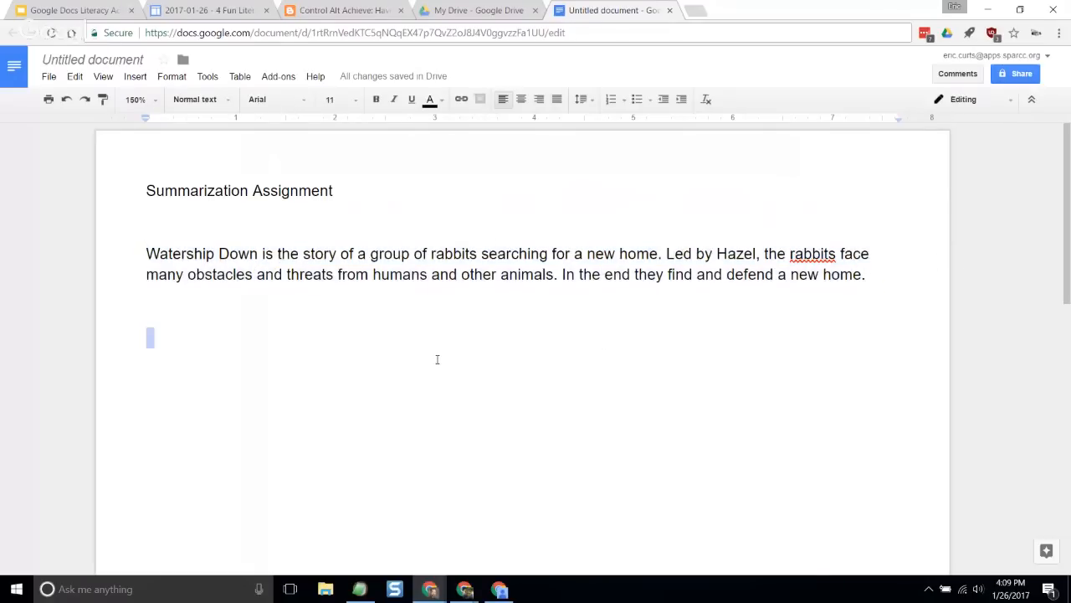
- Paste the instruction "Using a maximum of 140 characters, write a summary of the novel you read." under the heading, with an extra line after it
{"action": "left_click", "coordinate": [140, 183]}
{"action": "double_click", "coordinate": [254, 209]}
{"action": "type", "text": "Using a maximum of 140 characters, write a summary of the novel you read."}
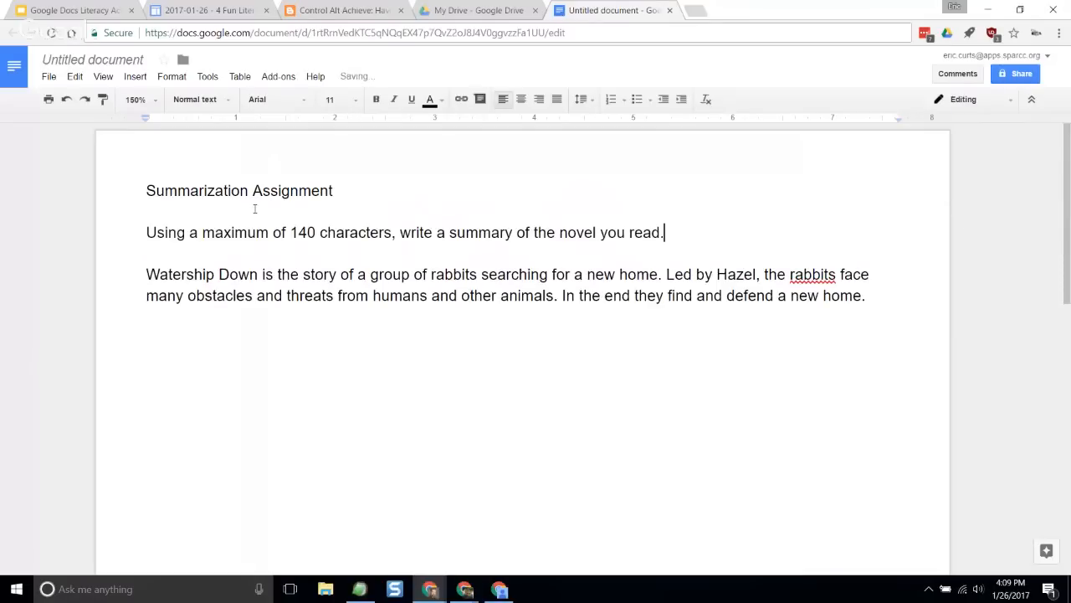
{"action": "key", "text": "Return"}
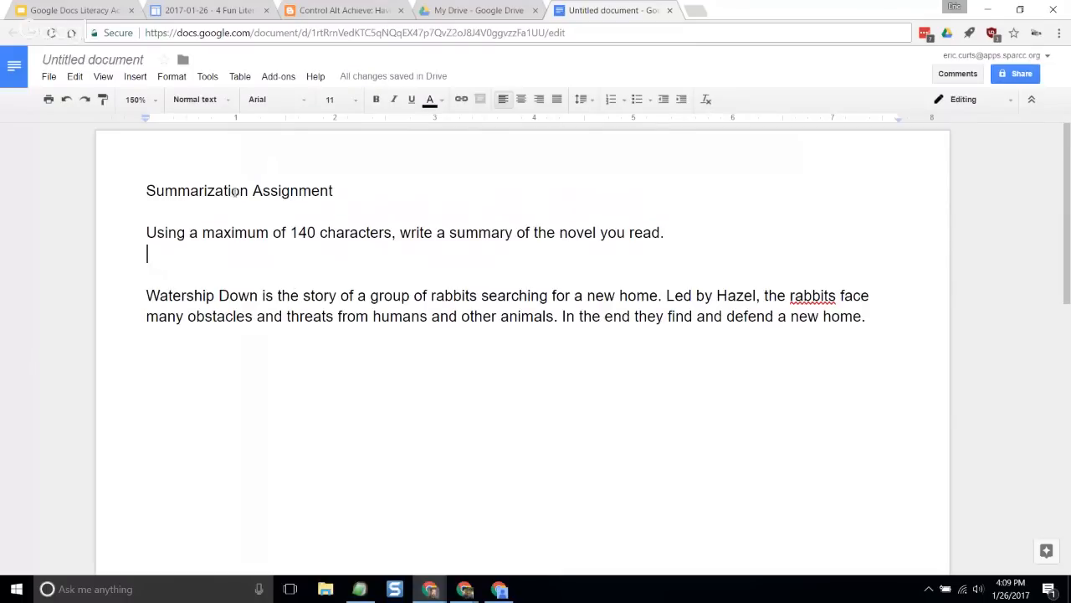
- Check the word and character count of the original two-line Watership Down summary
{"action": "left_click", "coordinate": [256, 233]}
{"action": "left_click", "coordinate": [337, 282]}
{"action": "left_click_drag", "start_coordinate": [147, 295], "coordinate": [867, 318]}
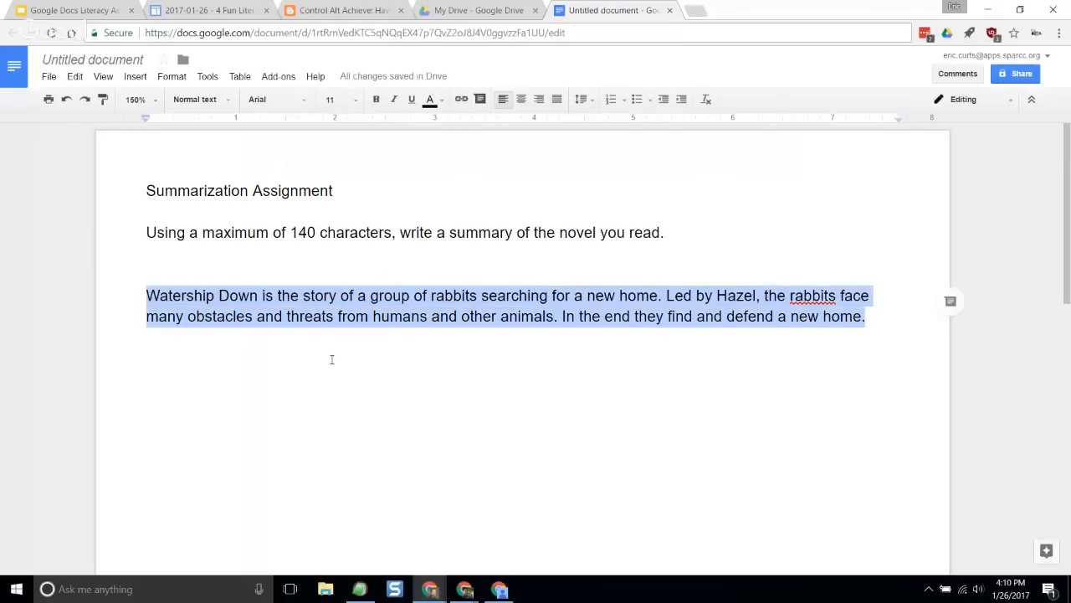
{"action": "left_click", "coordinate": [216, 80]}
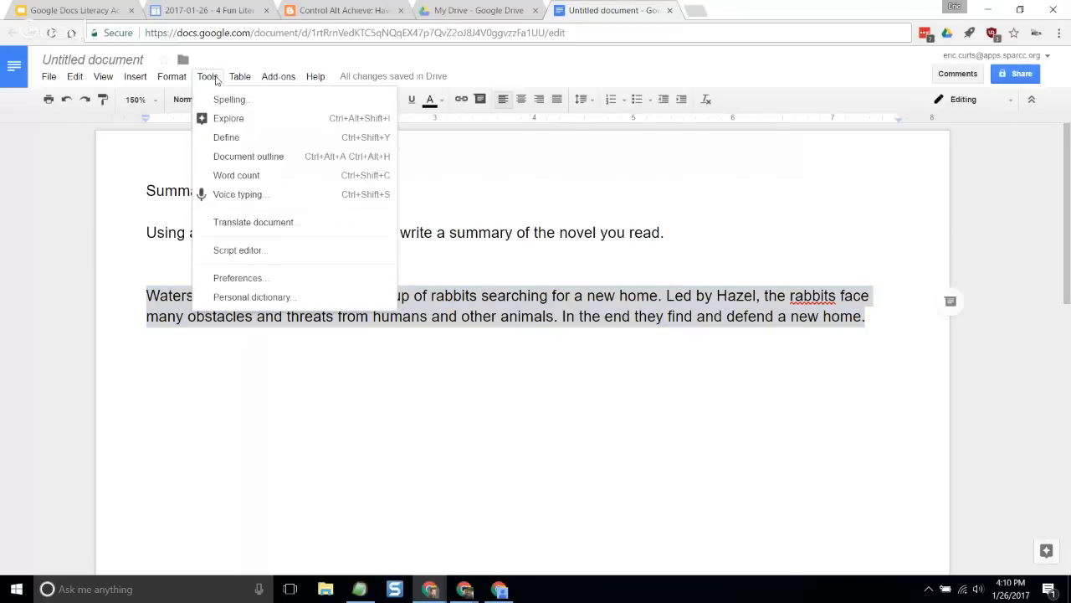
{"action": "left_click", "coordinate": [288, 182]}
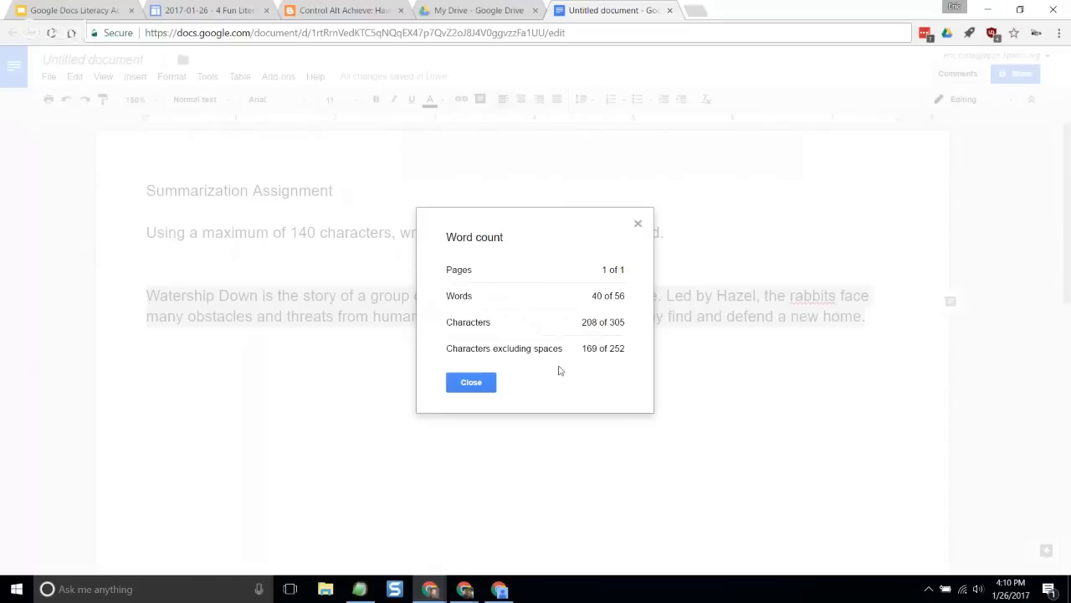
{"action": "left_click", "coordinate": [471, 383]}
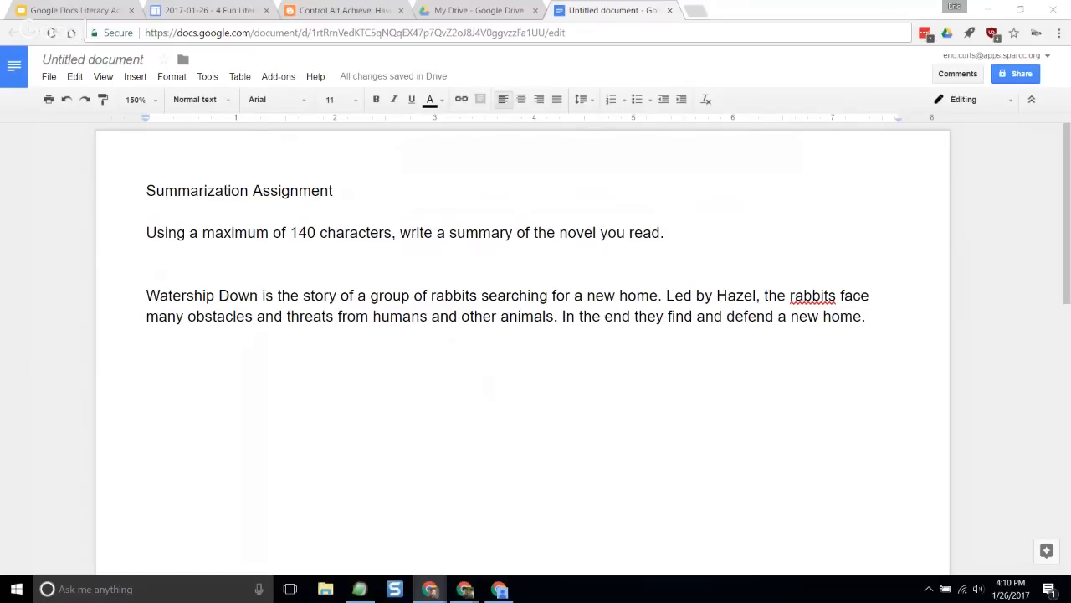
- Paste the shortened summary beginning "Watership Down is about rabbits searching for a home" below the original summary
{"action": "double_click", "coordinate": [285, 358]}
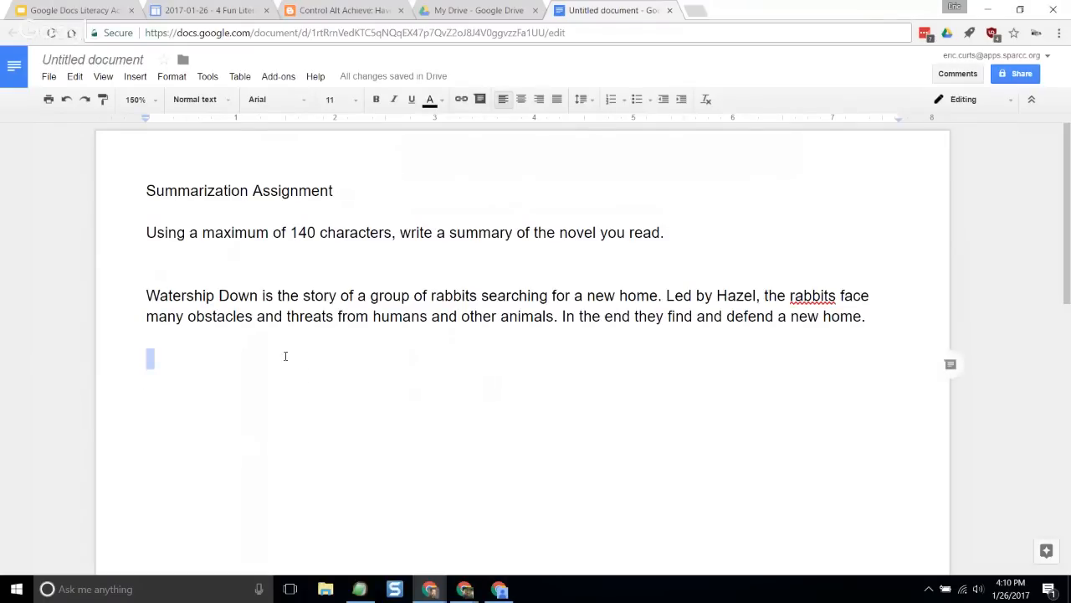
{"action": "type", "text": "Watership Down is about rabbits searching for a home. Led by Hazel, they face threats from humans and animals, until they claim a new home."}
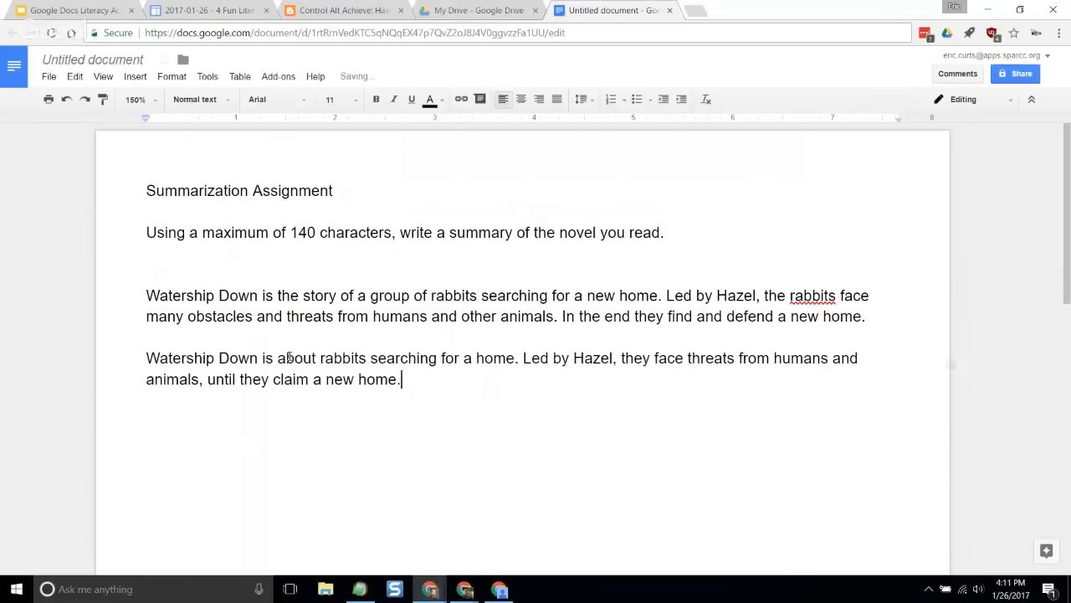
{"action": "double_click", "coordinate": [271, 341]}
{"action": "left_click", "coordinate": [216, 381]}
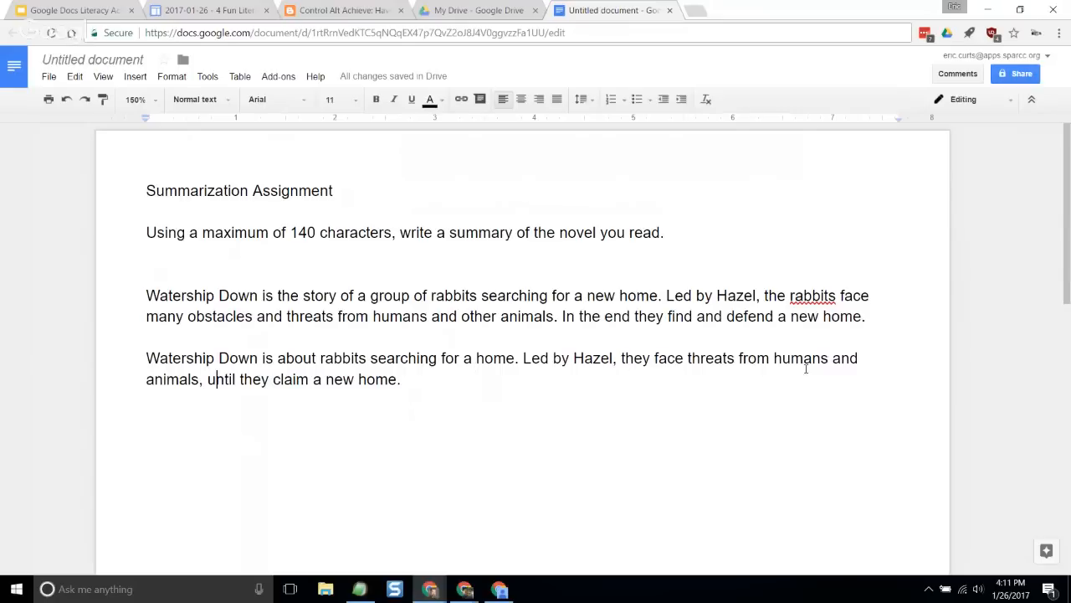
- Check the word and character count of the shortened summary against the 140-character limit
{"action": "left_click_drag", "start_coordinate": [428, 434], "coordinate": [460, 413]}
{"action": "left_click_drag", "start_coordinate": [417, 378], "coordinate": [146, 358]}
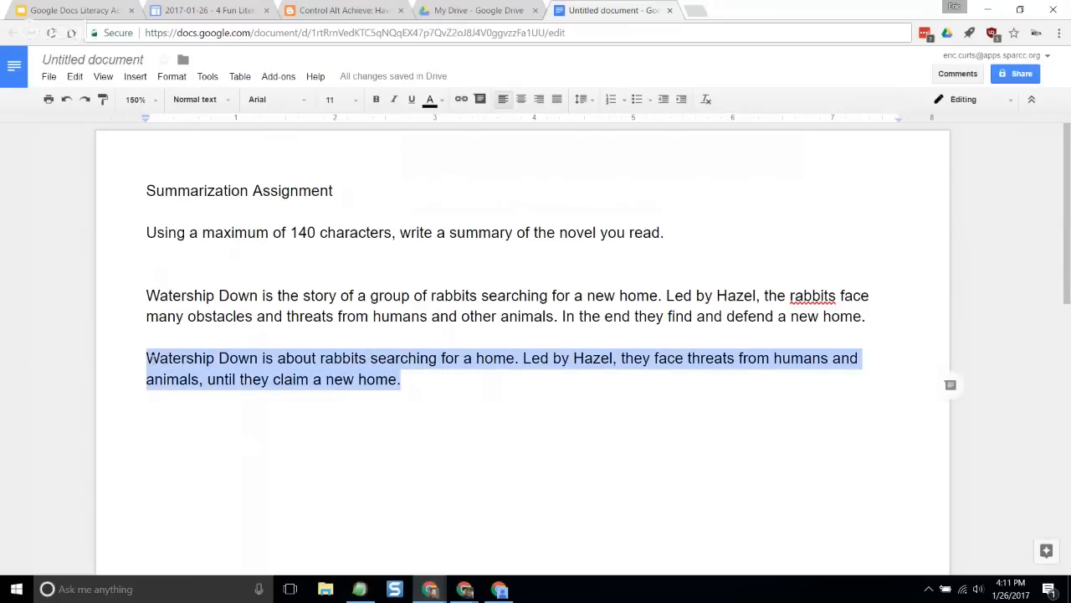
{"action": "left_click", "coordinate": [207, 76]}
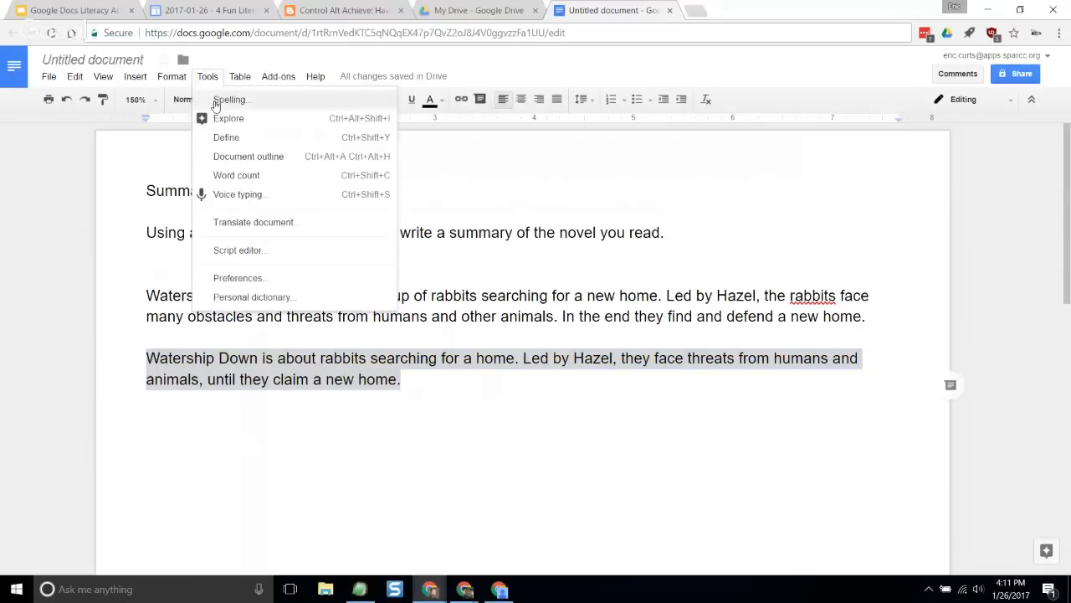
{"action": "left_click", "coordinate": [276, 178]}
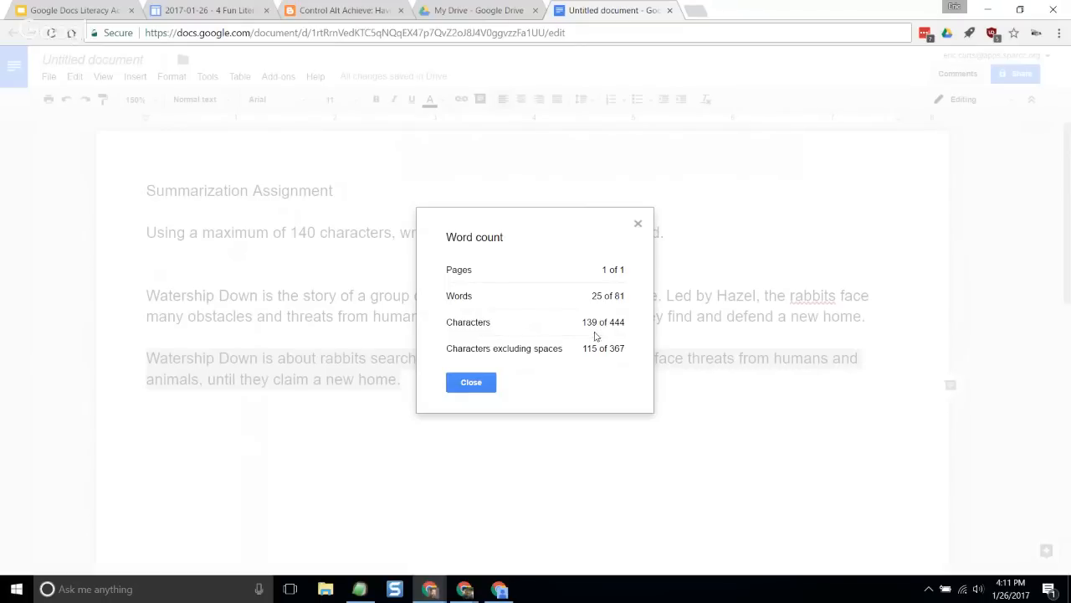
{"action": "left_click", "coordinate": [473, 383]}
{"action": "left_click", "coordinate": [462, 422]}
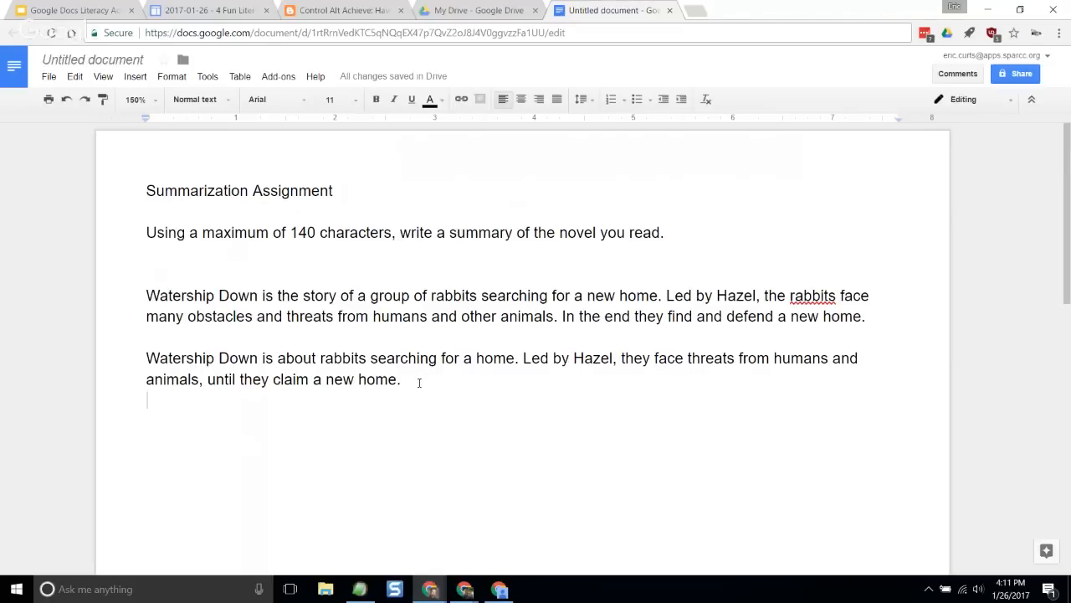
- Copy the shortened Watership Down summary
{"action": "left_click_drag", "start_coordinate": [403, 379], "coordinate": [142, 358]}
{"action": "right_click", "coordinate": [220, 358]}
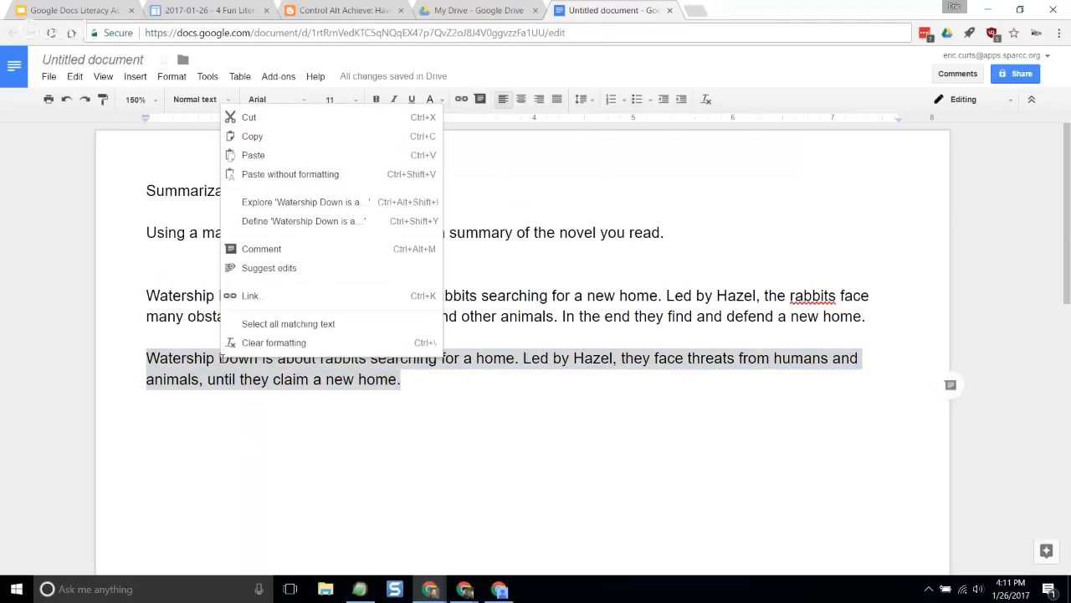
{"action": "left_click", "coordinate": [411, 439]}
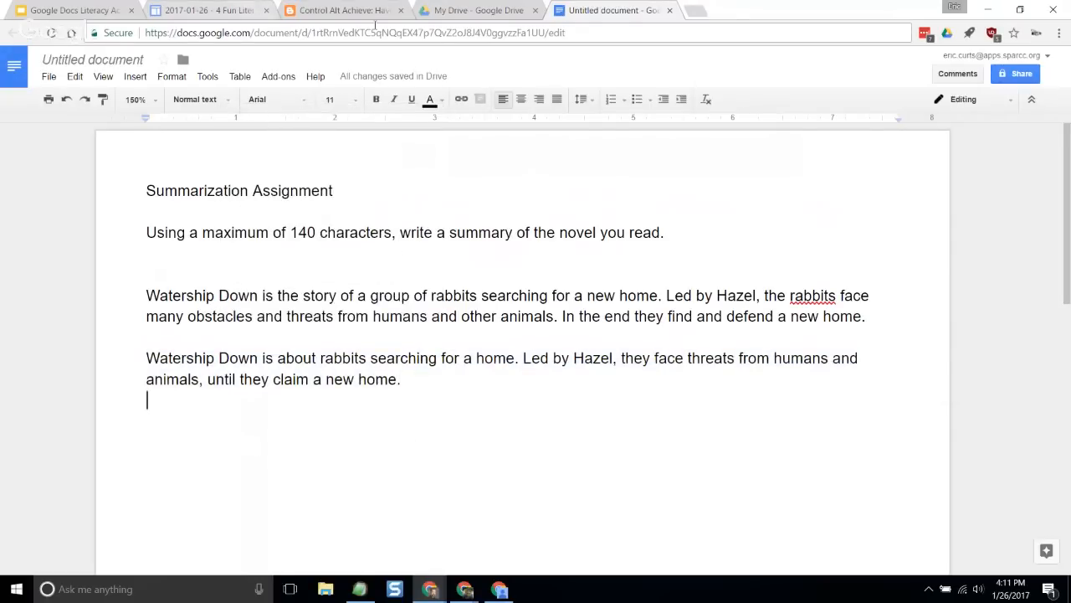
- Return to the Write Less blog post and make a personal copy of its "Compose a Tweet" Google Drawings template
{"action": "left_click", "coordinate": [331, 12]}
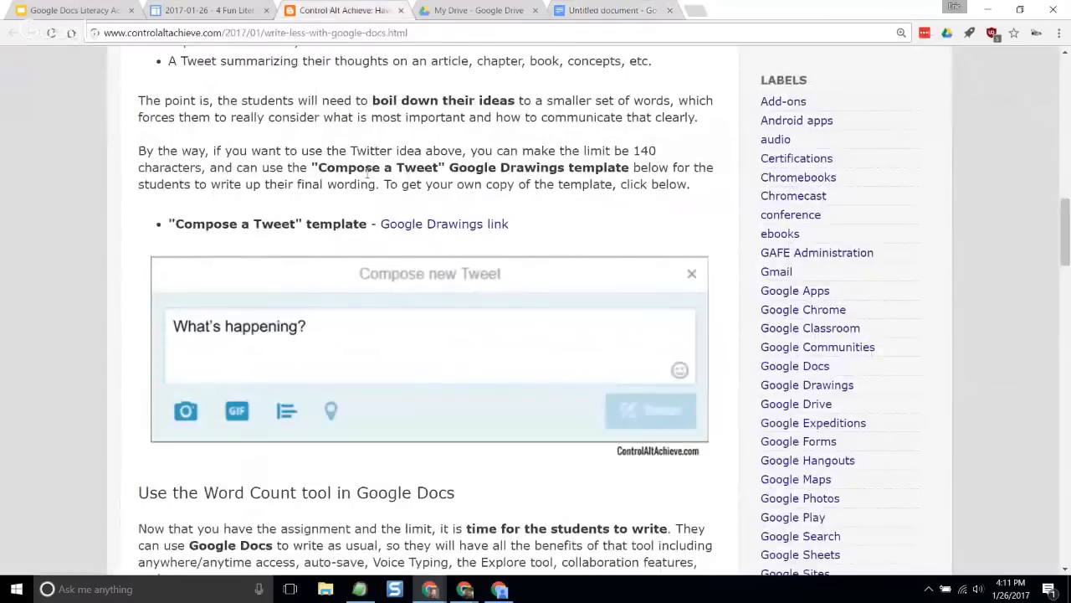
{"action": "left_click", "coordinate": [74, 11]}
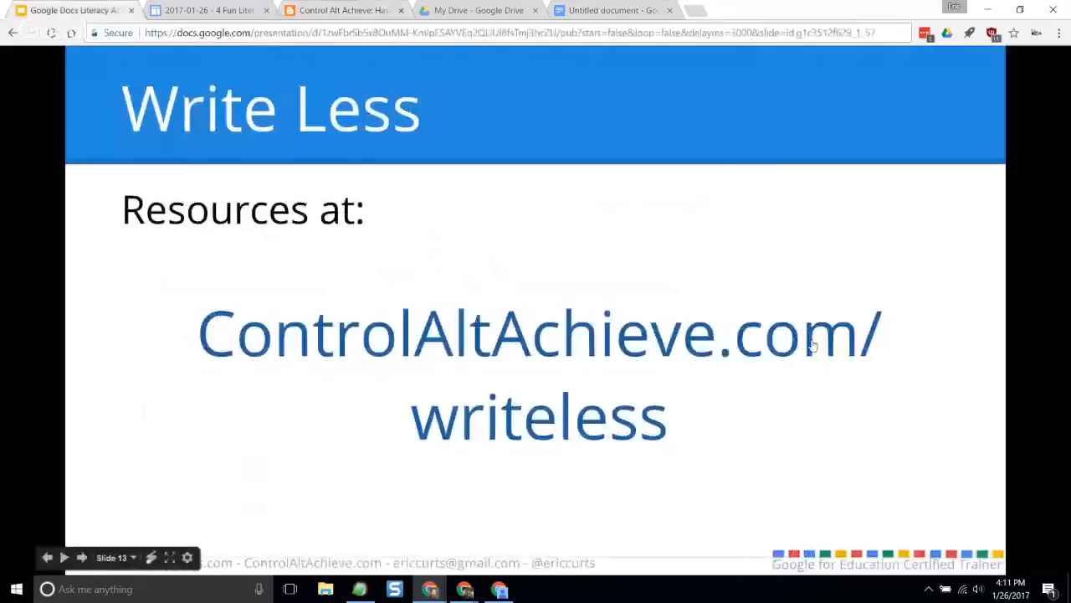
{"action": "left_click", "coordinate": [343, 10]}
{"action": "scroll", "coordinate": [427, 181], "scroll_direction": "up", "scroll_amount": 1}
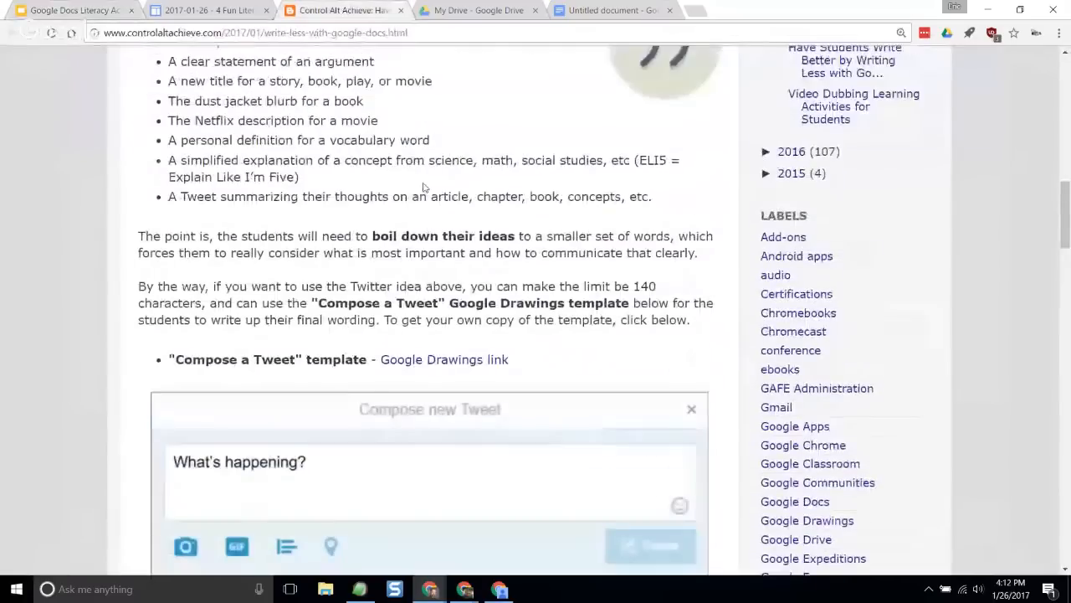
{"action": "scroll", "coordinate": [402, 217], "scroll_direction": "down", "scroll_amount": 1}
{"action": "scroll", "coordinate": [367, 254], "scroll_direction": "down", "scroll_amount": 1}
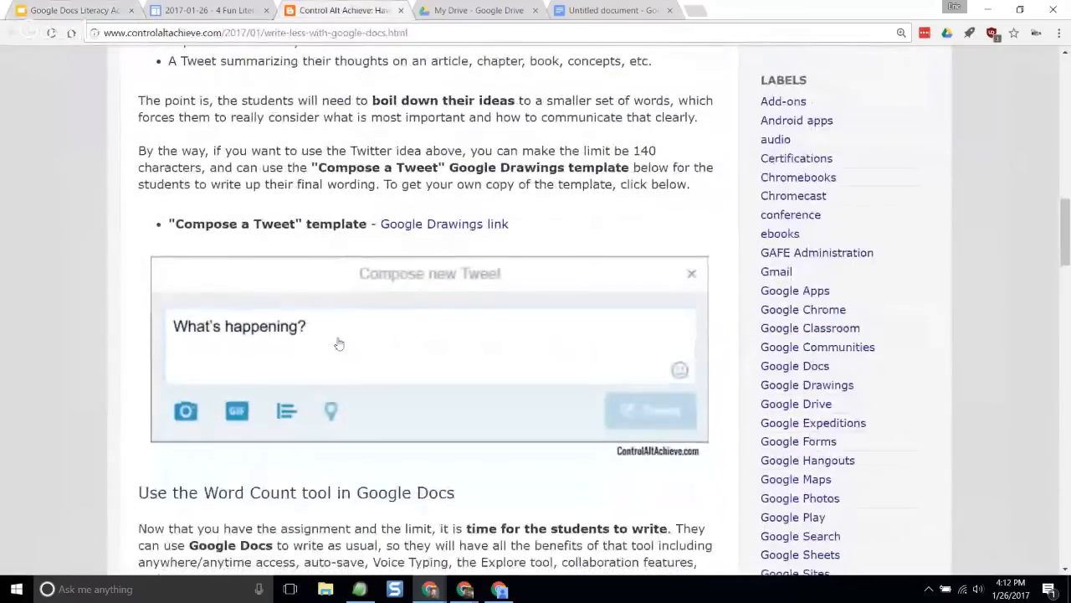
{"action": "left_click", "coordinate": [464, 224]}
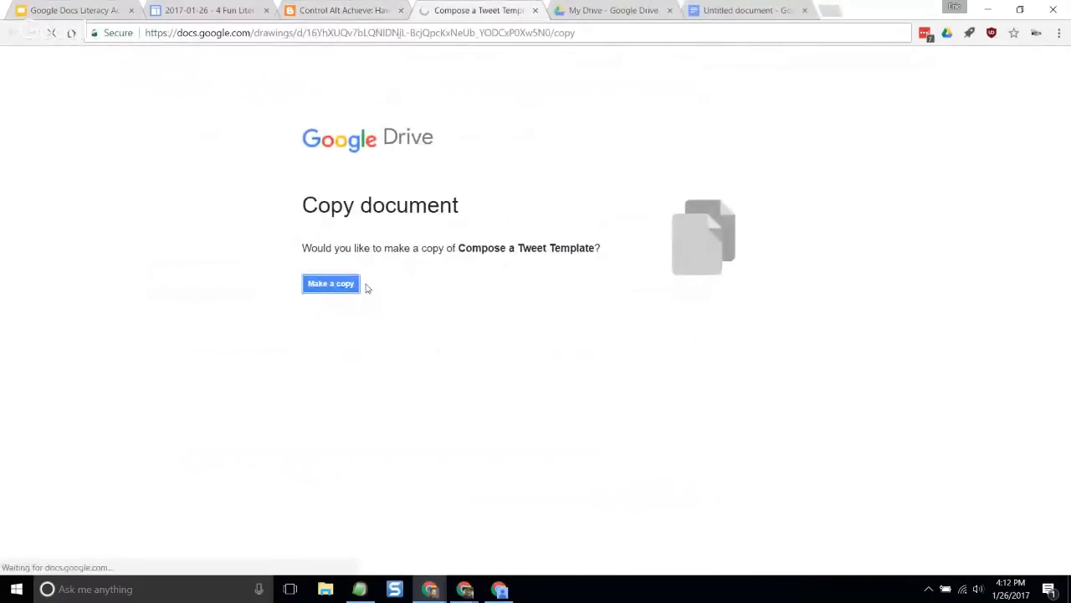
{"action": "left_click", "coordinate": [356, 287]}
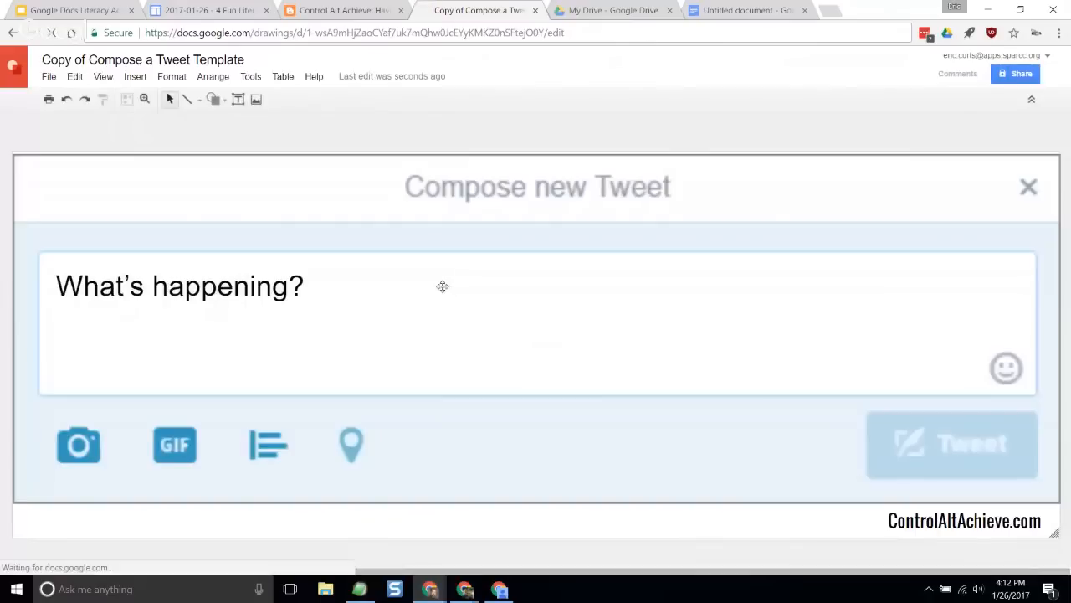
- Replace the "What's happening?" placeholder with the copied shortened summary and append "By" with the author's first name
{"action": "left_click", "coordinate": [293, 286]}
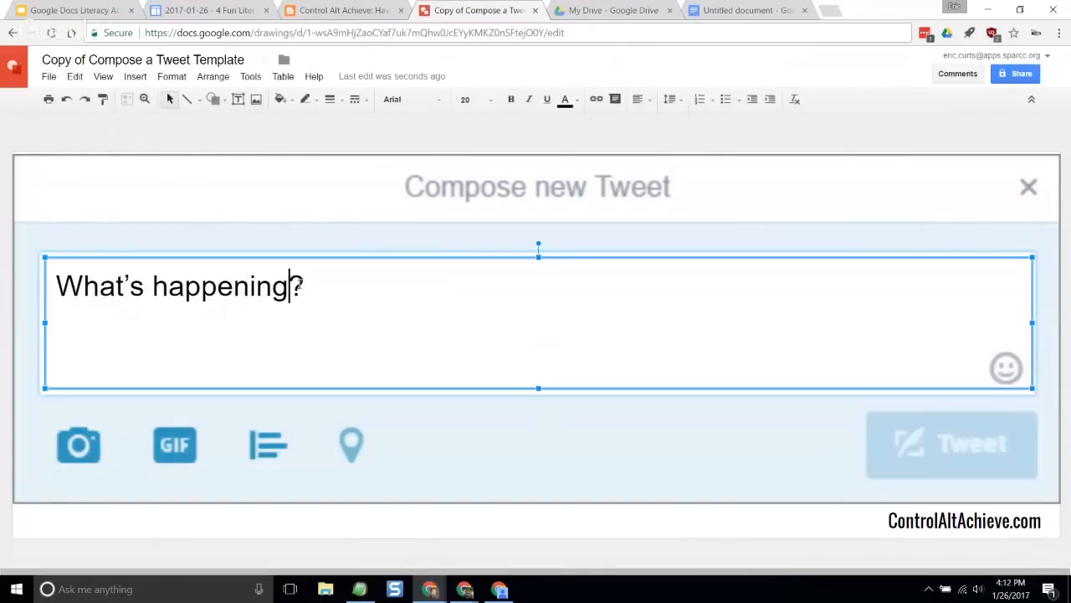
{"action": "left_click_drag", "start_coordinate": [307, 286], "coordinate": [57, 278]}
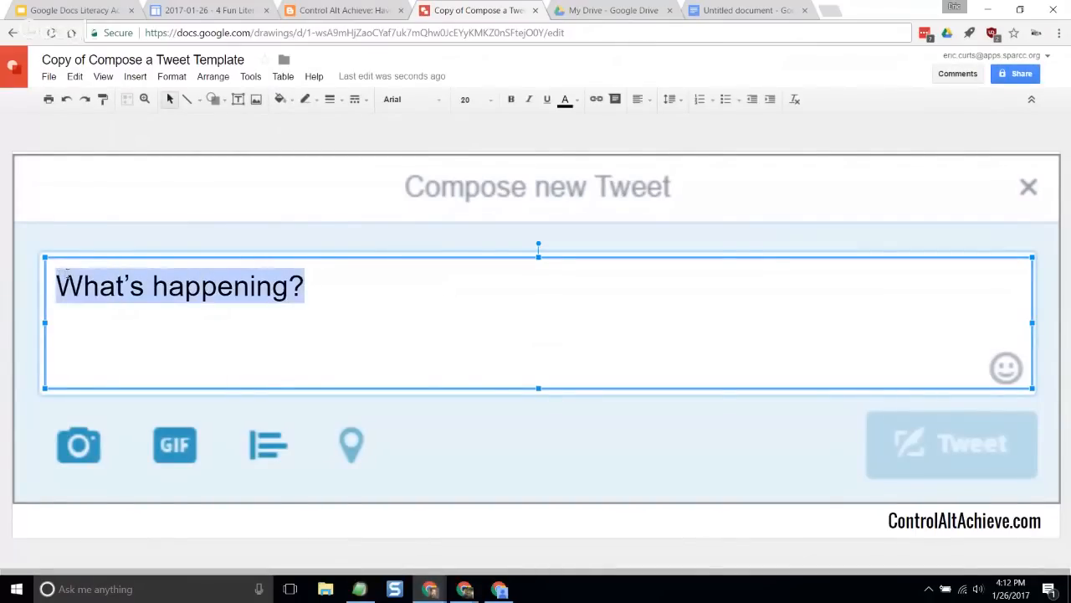
{"action": "key", "text": "ctrl+v"}
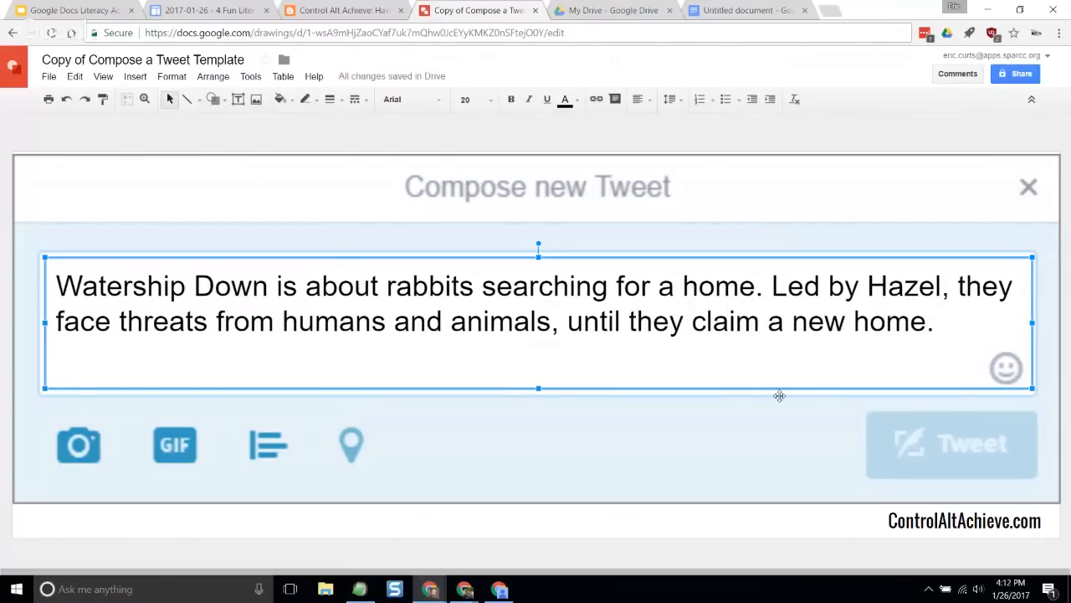
{"action": "type", "text": "By Eric"}
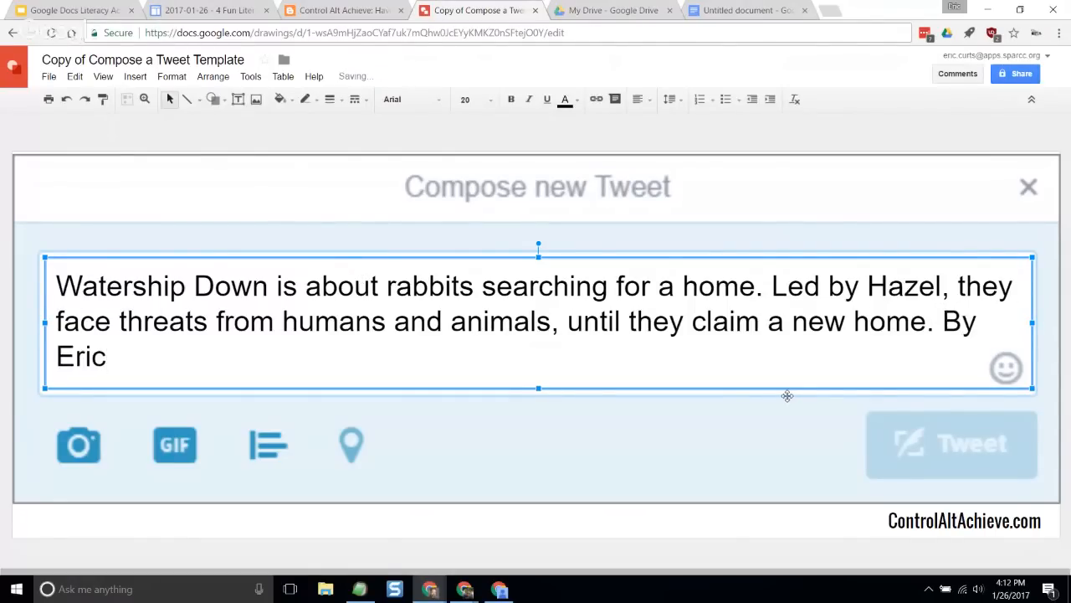
{"action": "left_click", "coordinate": [694, 141]}
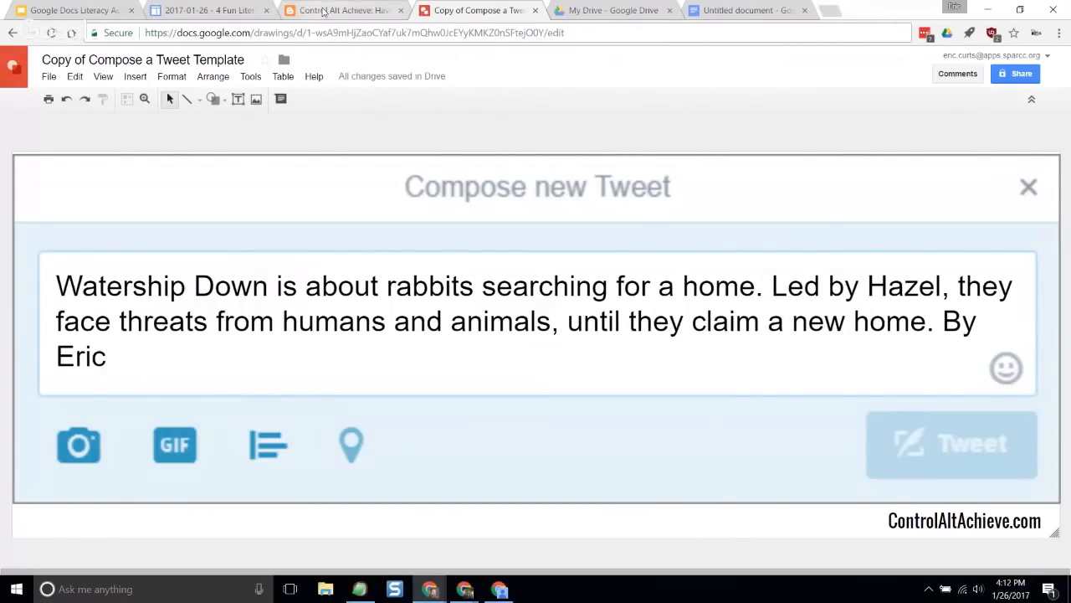
- Review the rest of the blog post, from the Word Count instructions through to the Conclusion
{"action": "left_click", "coordinate": [323, 11]}
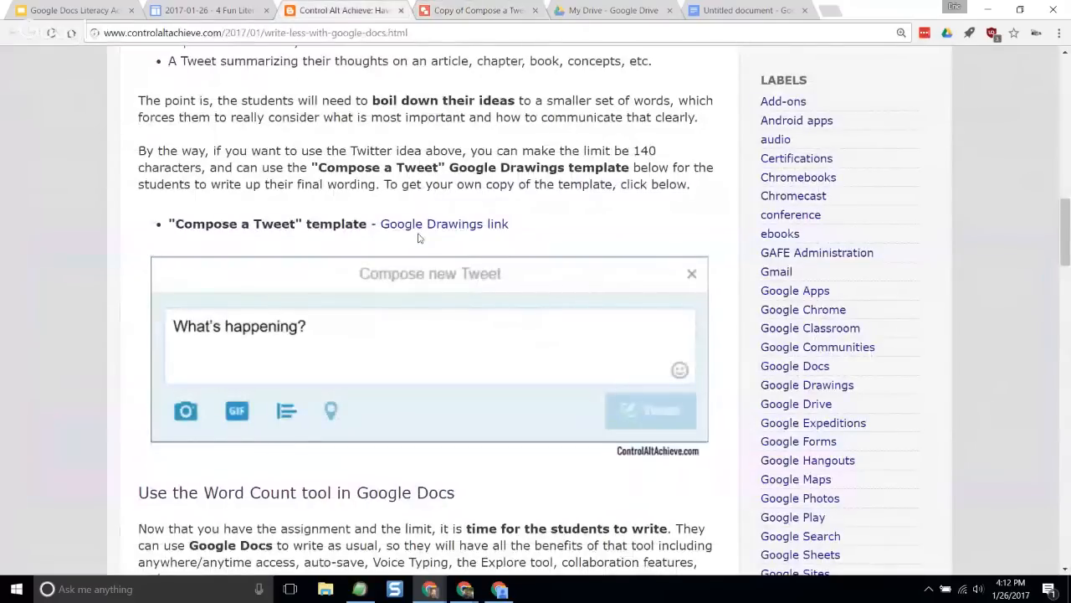
{"action": "scroll", "coordinate": [419, 238], "scroll_direction": "down", "scroll_amount": 3}
{"action": "scroll", "coordinate": [392, 403], "scroll_direction": "down", "scroll_amount": 5}
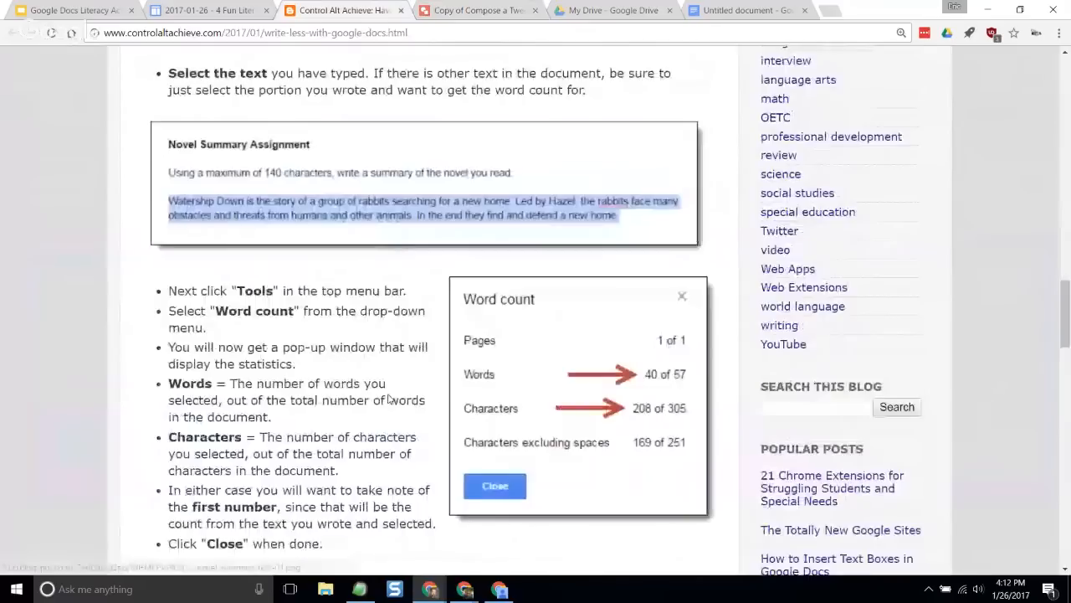
{"action": "scroll", "coordinate": [387, 399], "scroll_direction": "down", "scroll_amount": 1}
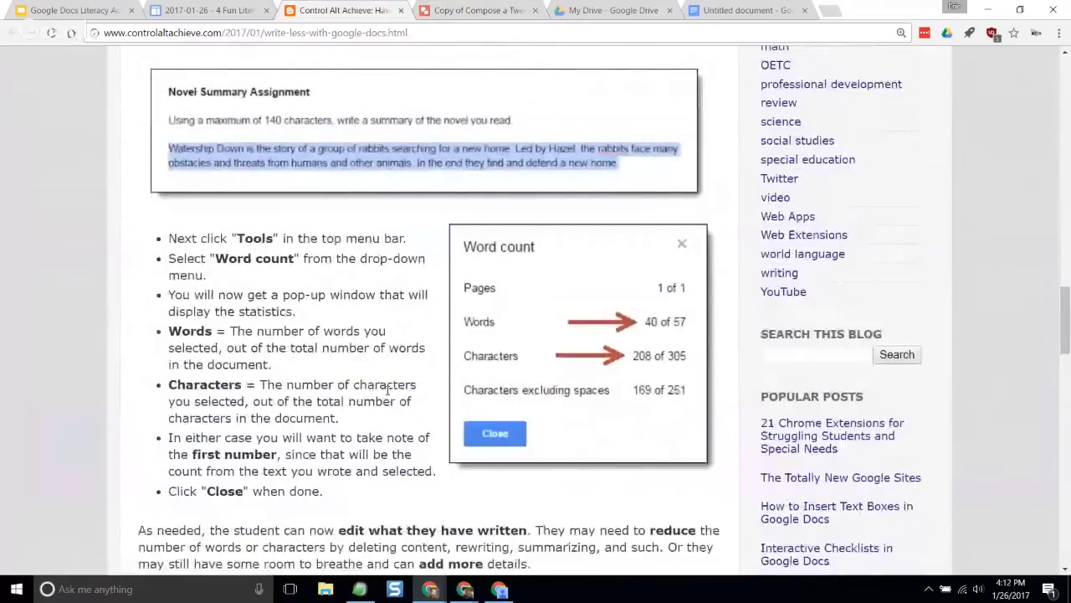
{"action": "scroll", "coordinate": [387, 390], "scroll_direction": "down", "scroll_amount": 1}
{"action": "scroll", "coordinate": [401, 336], "scroll_direction": "down", "scroll_amount": 9}
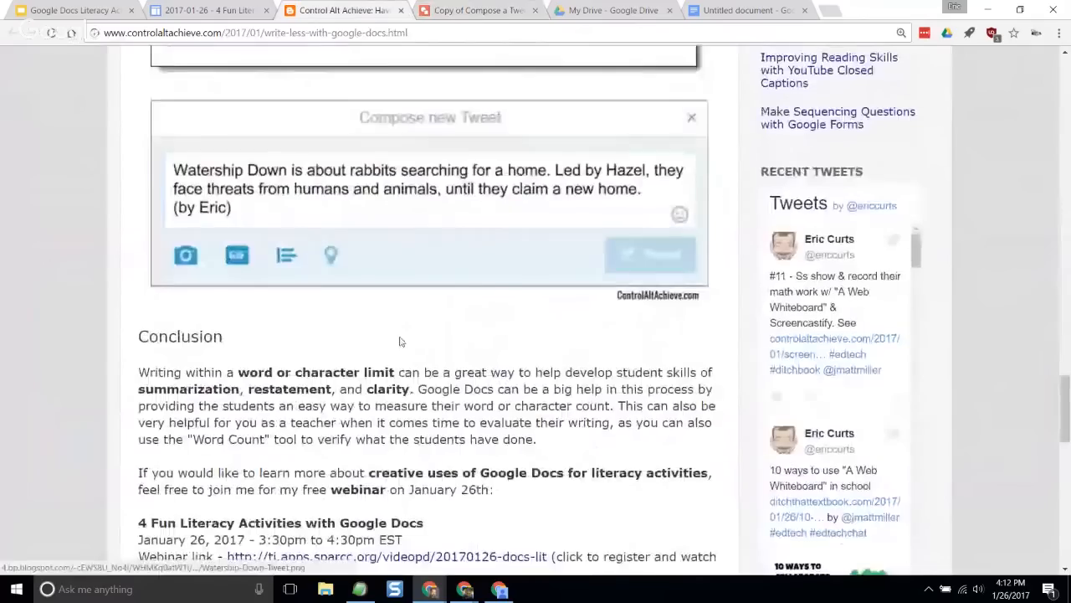
- Close the blog post, the tweet drawing and the untitled document, and return to the Write Less slide of the presentation
{"action": "left_click", "coordinate": [401, 11]}
{"action": "left_click", "coordinate": [401, 11]}
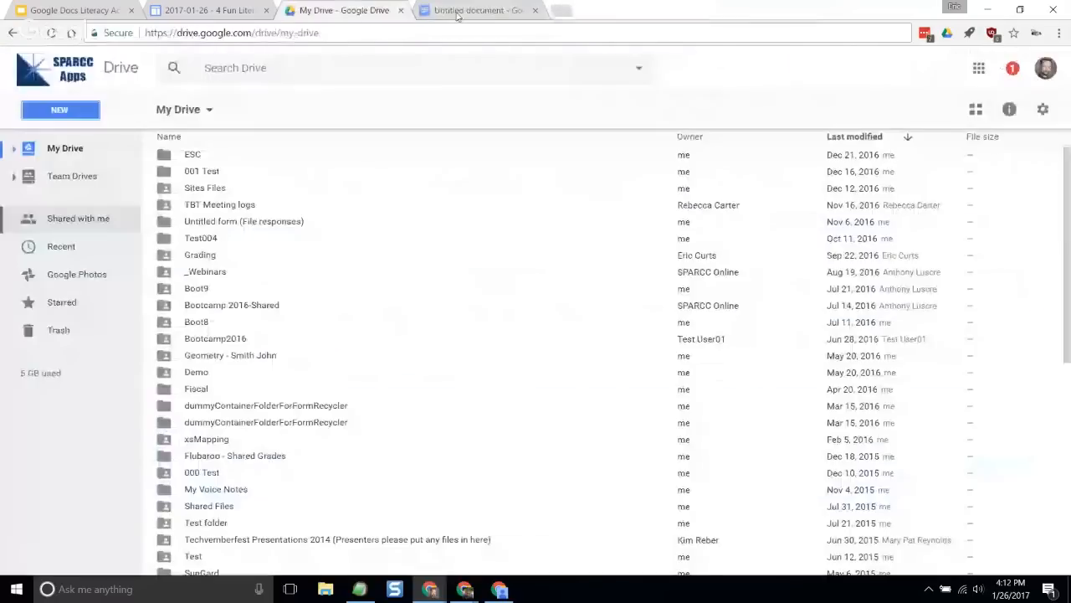
{"action": "left_click", "coordinate": [457, 11]}
{"action": "left_click", "coordinate": [536, 11]}
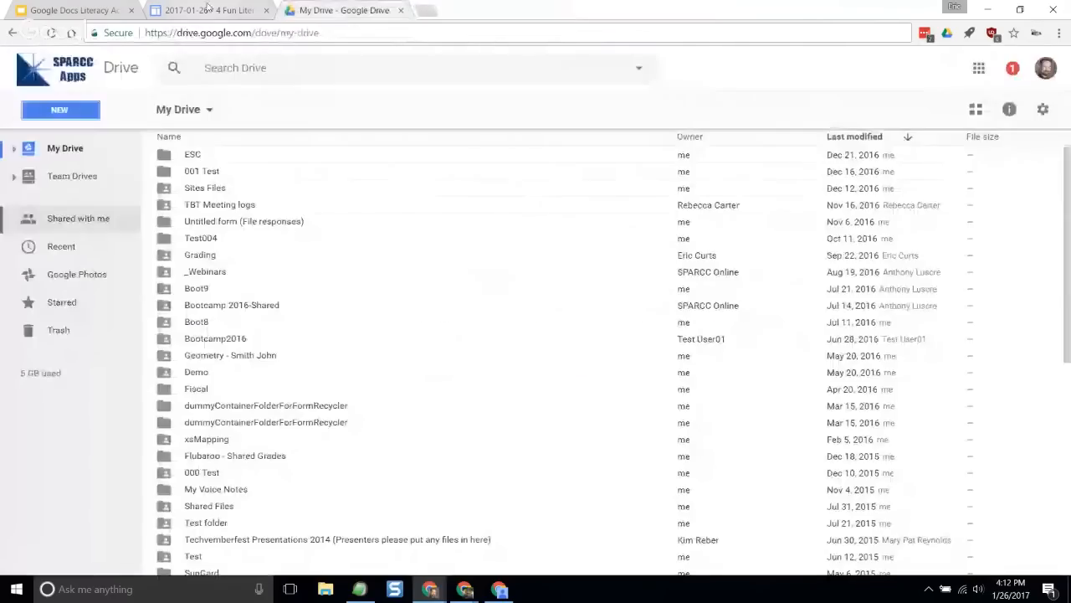
{"action": "left_click", "coordinate": [105, 11]}
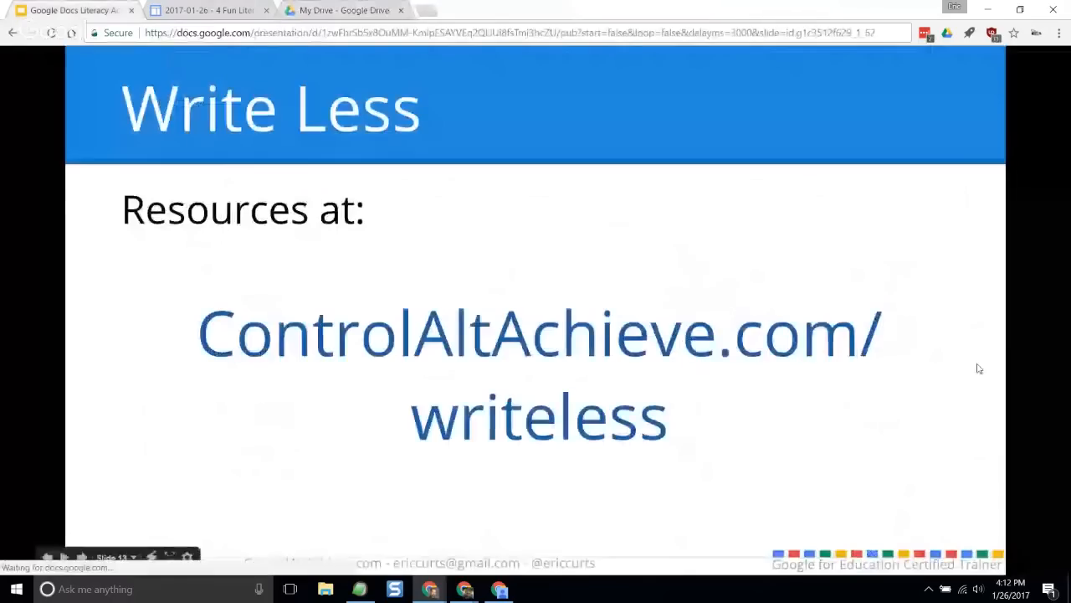
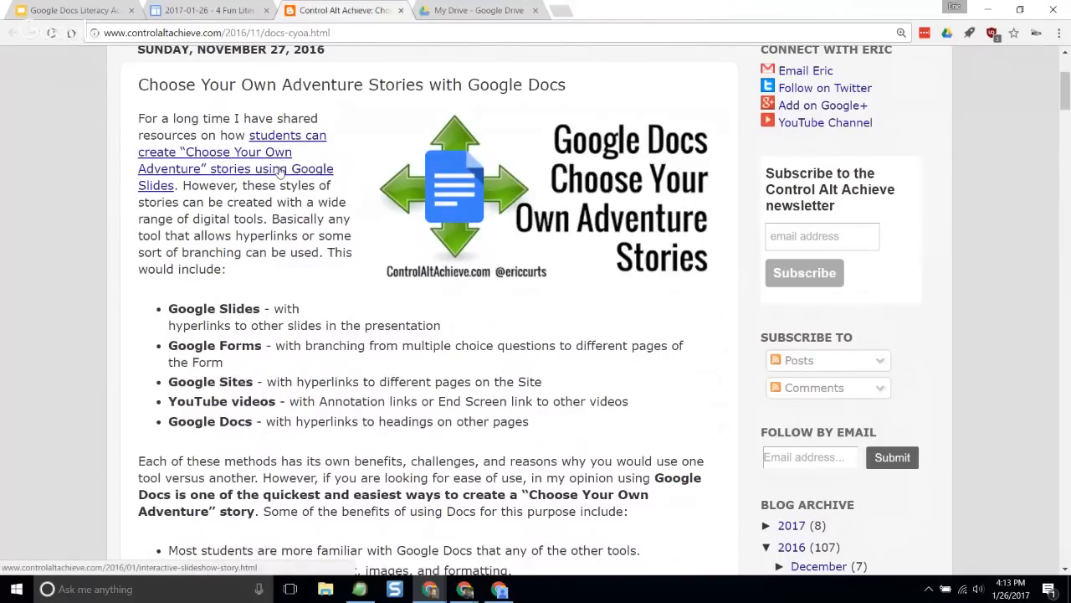
- Glance at the linked Google Slides story post, close it, and review the blog post's list of tools for Choose Your Own Adventure stories
{"action": "left_click", "coordinate": [280, 171]}
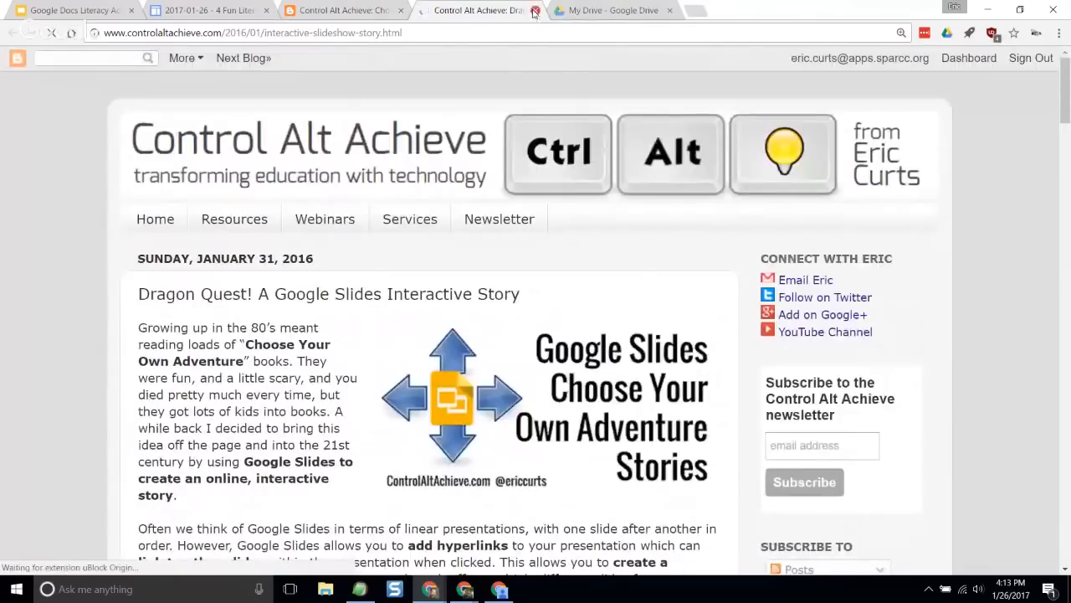
{"action": "left_click", "coordinate": [534, 11]}
{"action": "left_click_drag", "start_coordinate": [226, 345], "coordinate": [347, 346]}
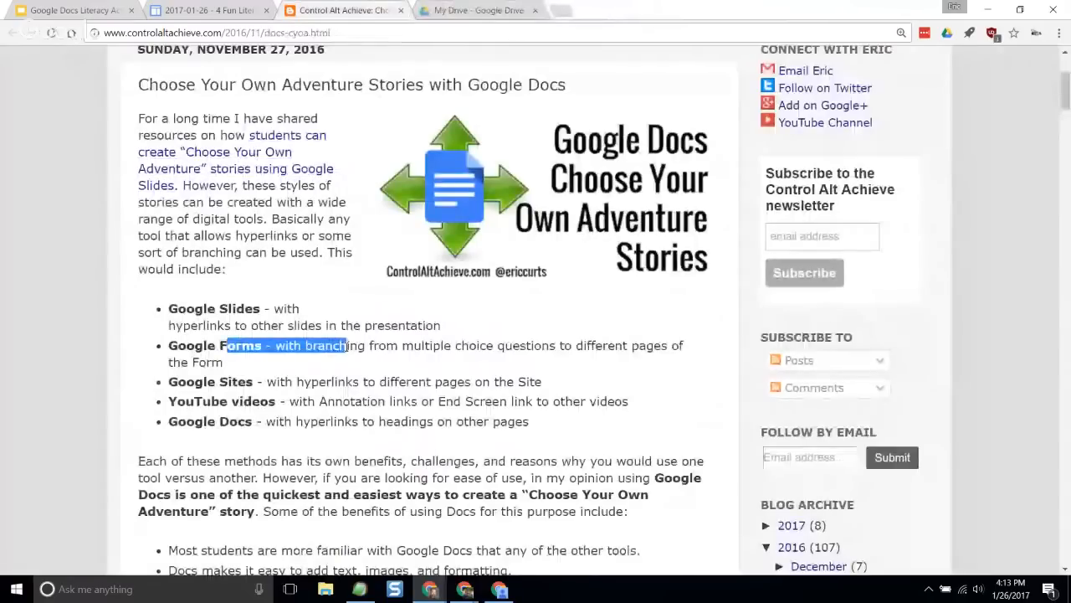
{"action": "left_click", "coordinate": [381, 345]}
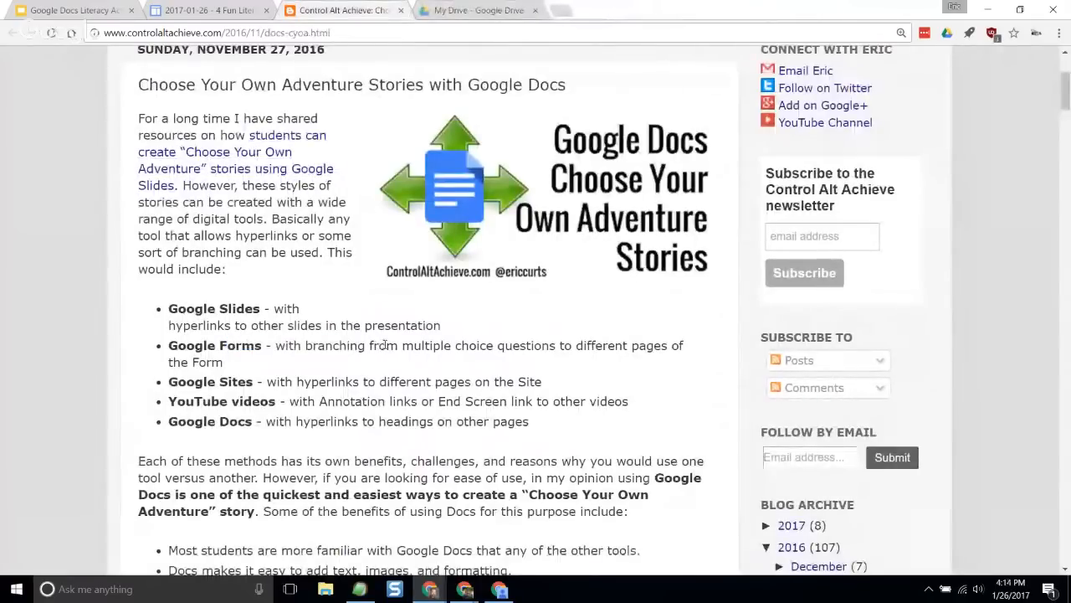
{"action": "left_click_drag", "start_coordinate": [194, 381], "coordinate": [332, 382]}
{"action": "left_click", "coordinate": [356, 392]}
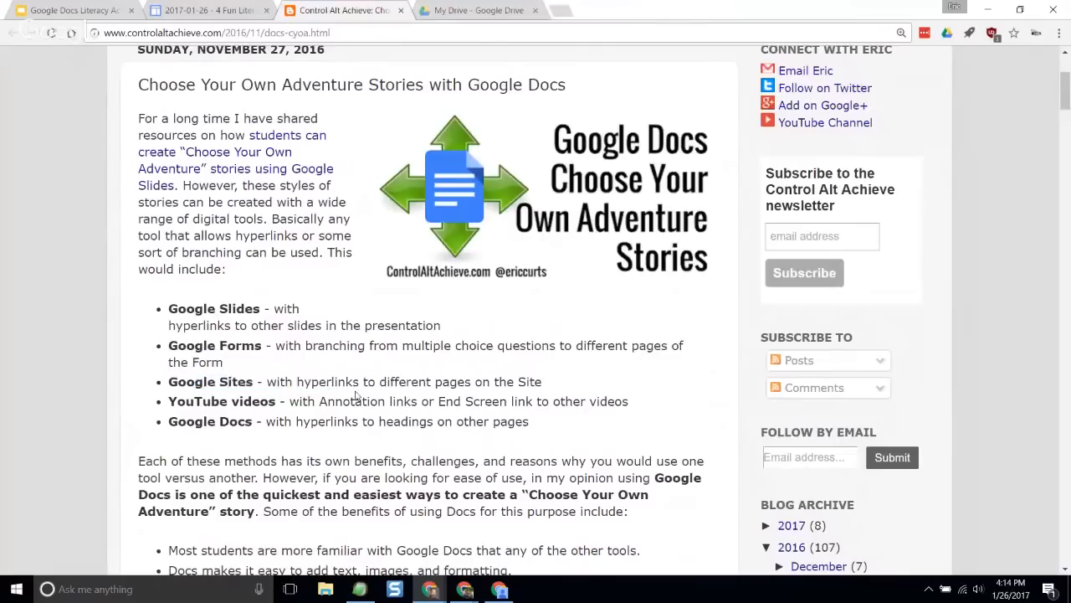
{"action": "left_click_drag", "start_coordinate": [195, 401], "coordinate": [350, 401]}
{"action": "left_click", "coordinate": [370, 401]}
{"action": "scroll", "coordinate": [420, 399], "scroll_direction": "down", "scroll_amount": 1}
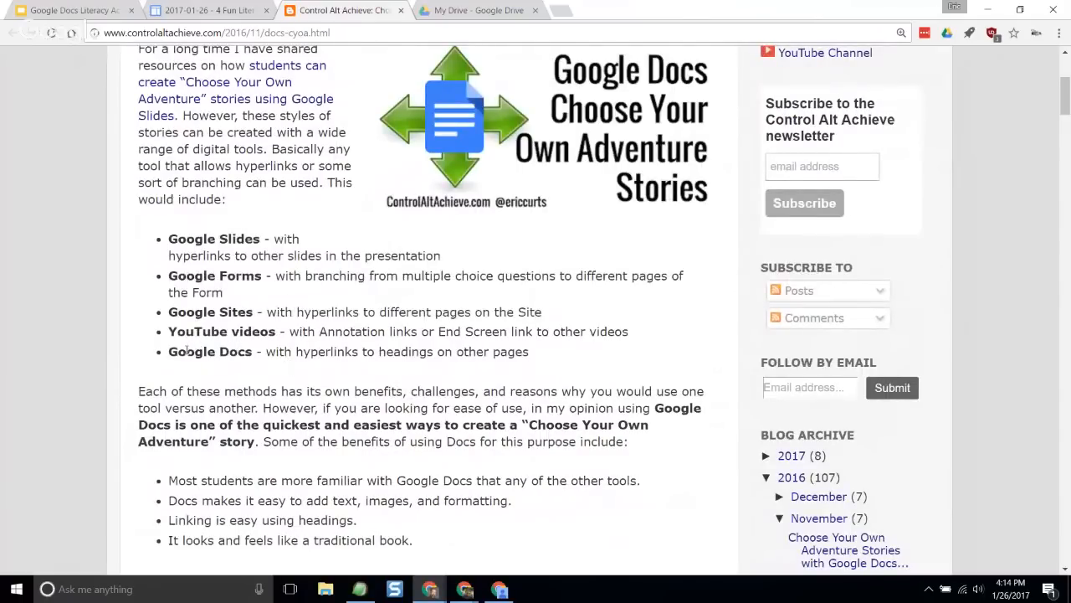
{"action": "left_click_drag", "start_coordinate": [185, 351], "coordinate": [327, 350]}
{"action": "left_click", "coordinate": [353, 350]}
{"action": "scroll", "coordinate": [353, 350], "scroll_direction": "up", "scroll_amount": 1}
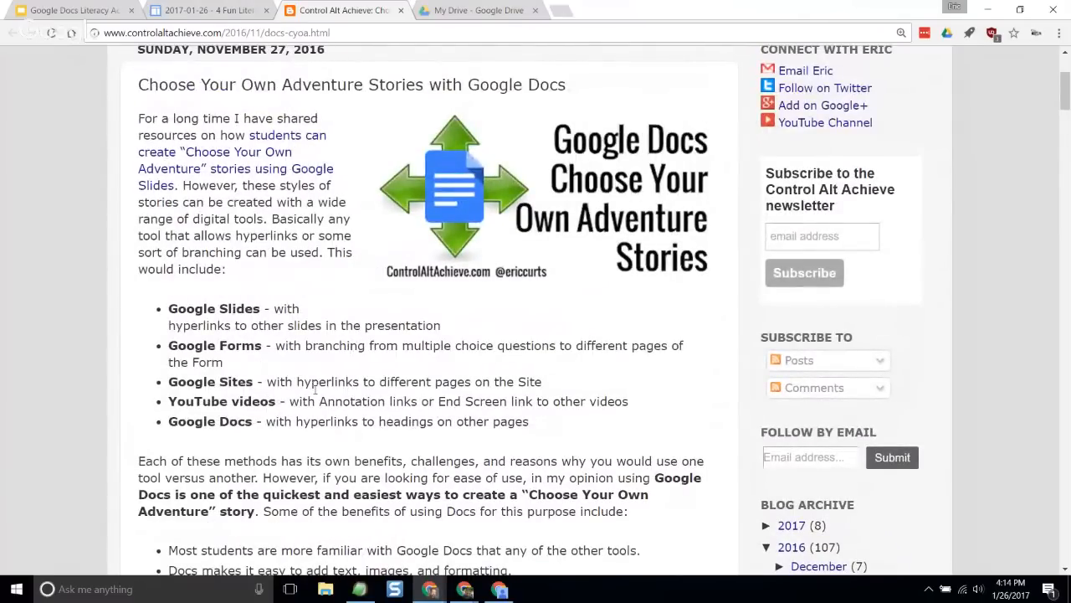
{"action": "scroll", "coordinate": [318, 416], "scroll_direction": "down", "scroll_amount": 1}
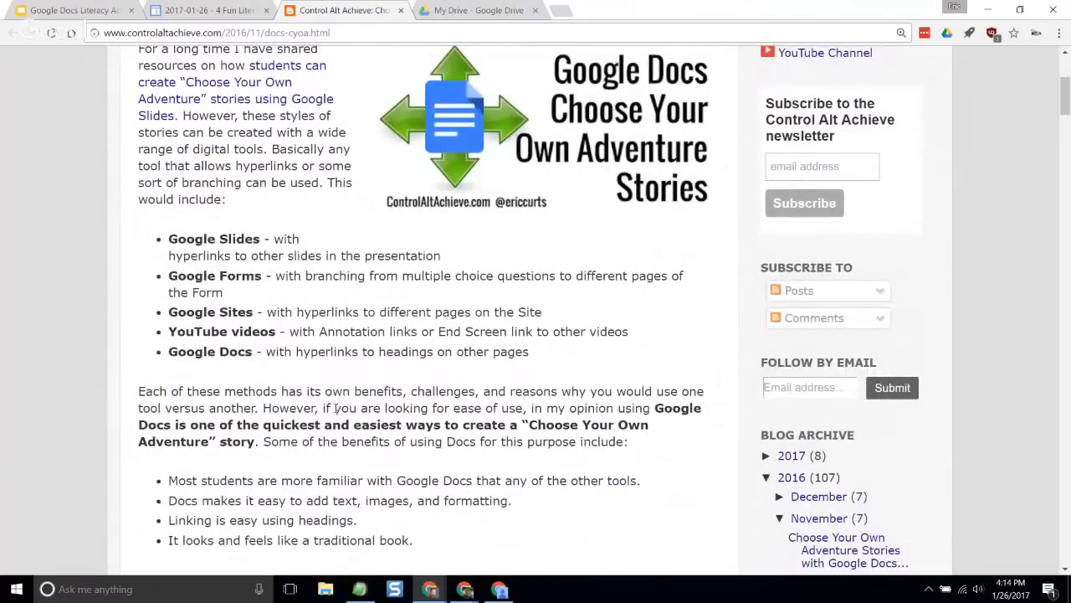
{"action": "left_click_drag", "start_coordinate": [194, 351], "coordinate": [332, 353]}
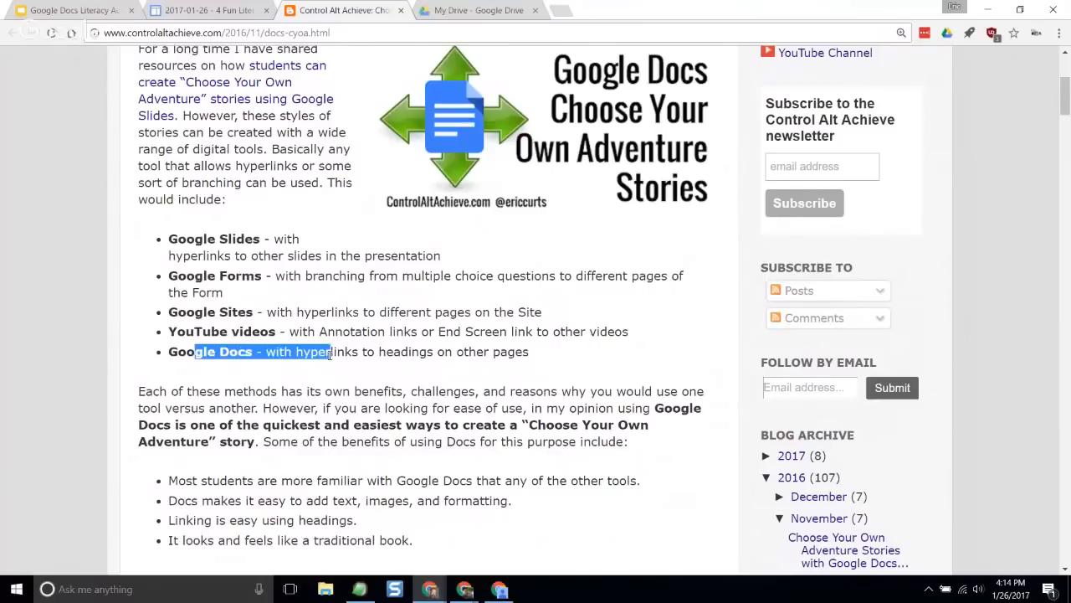
{"action": "left_click", "coordinate": [350, 356]}
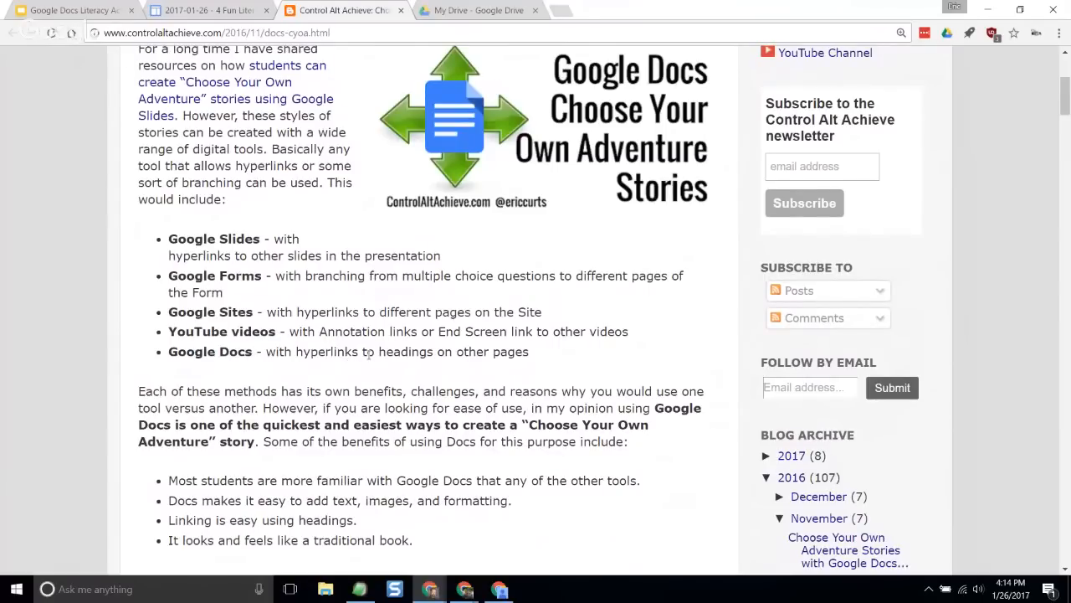
- Review the blog post from the benefits of Docs through the Sample Story, Planning and Writing in Google Docs sections
{"action": "scroll", "coordinate": [368, 353], "scroll_direction": "down", "scroll_amount": 3}
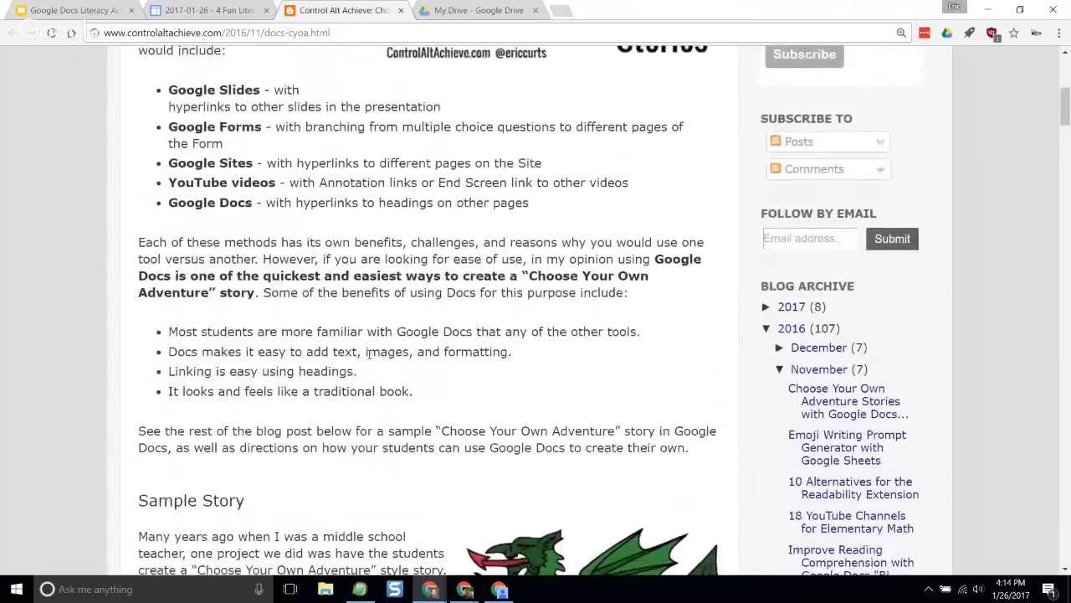
{"action": "scroll", "coordinate": [369, 357], "scroll_direction": "down", "scroll_amount": 3}
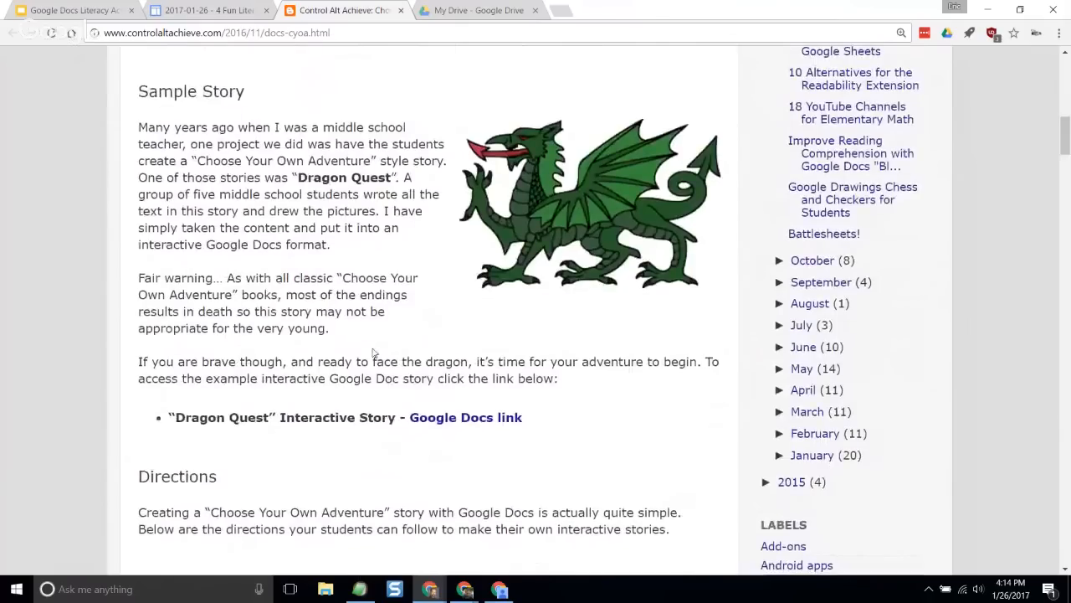
{"action": "scroll", "coordinate": [374, 353], "scroll_direction": "down", "scroll_amount": 5}
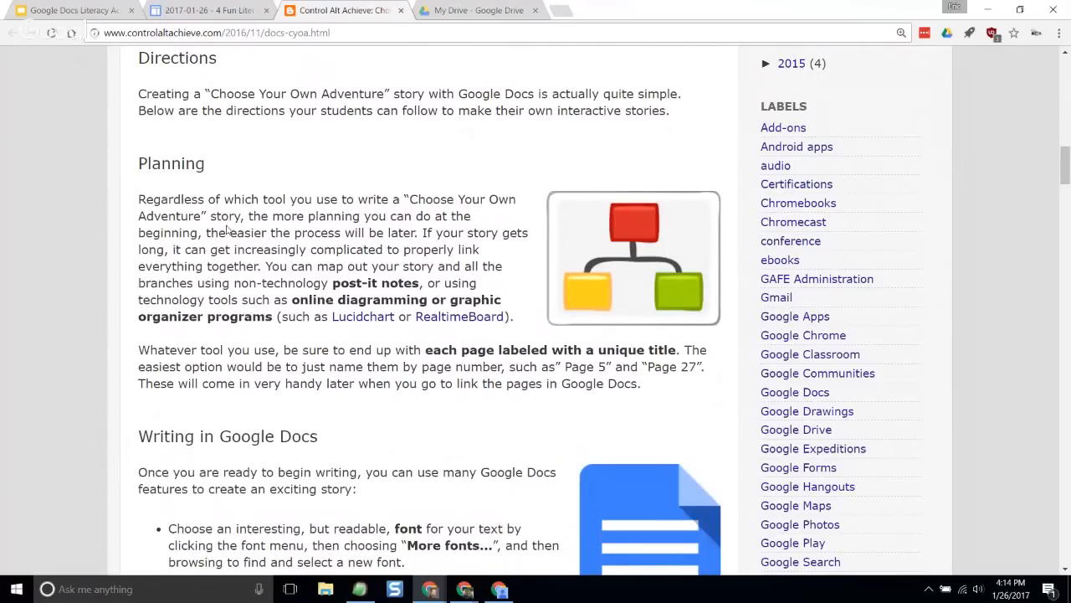
{"action": "scroll", "coordinate": [229, 226], "scroll_direction": "down", "scroll_amount": 1}
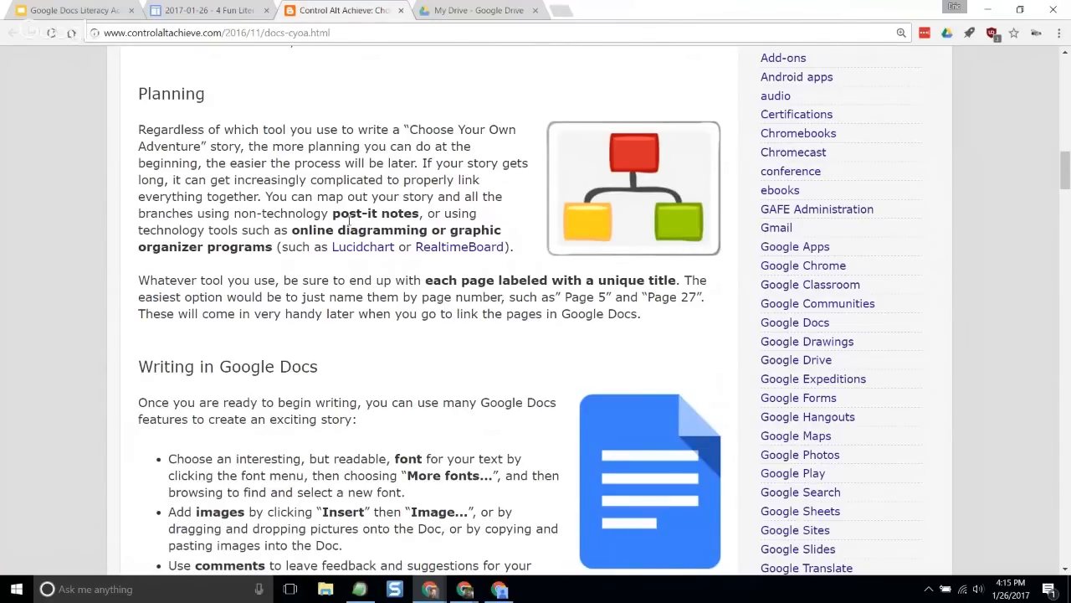
{"action": "left_click_drag", "start_coordinate": [313, 215], "coordinate": [448, 218]}
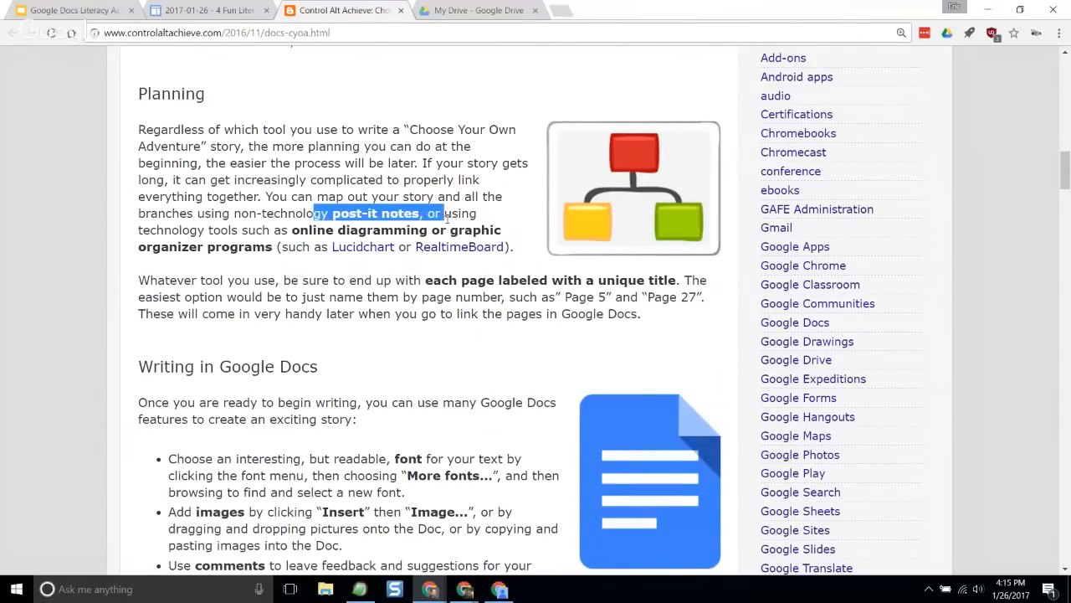
{"action": "left_click", "coordinate": [434, 196]}
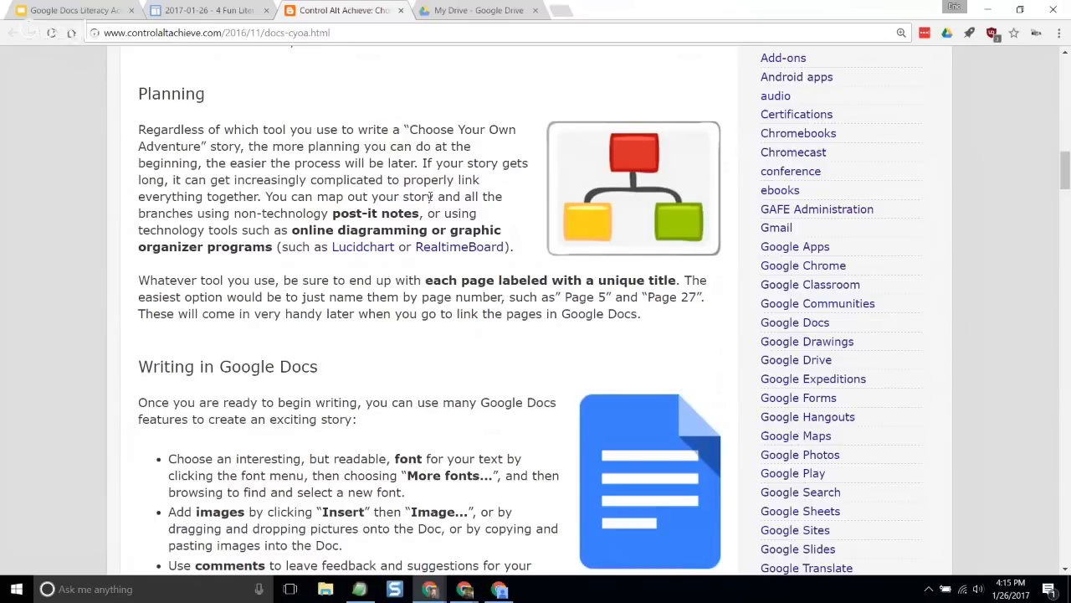
{"action": "left_click_drag", "start_coordinate": [311, 211], "coordinate": [445, 213]}
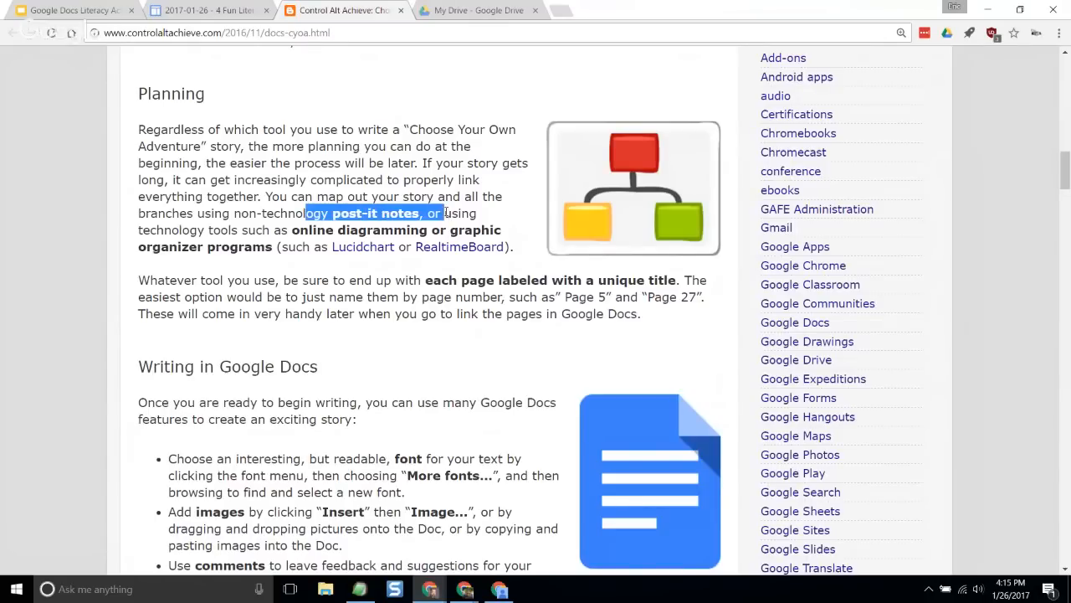
{"action": "left_click", "coordinate": [440, 194]}
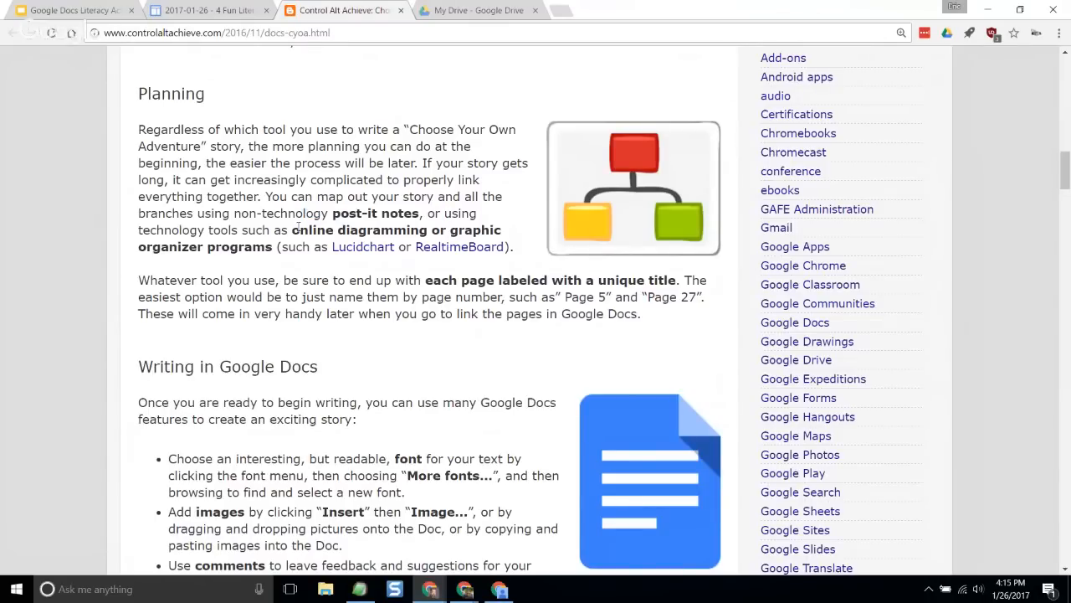
{"action": "scroll", "coordinate": [297, 229], "scroll_direction": "down", "scroll_amount": 1}
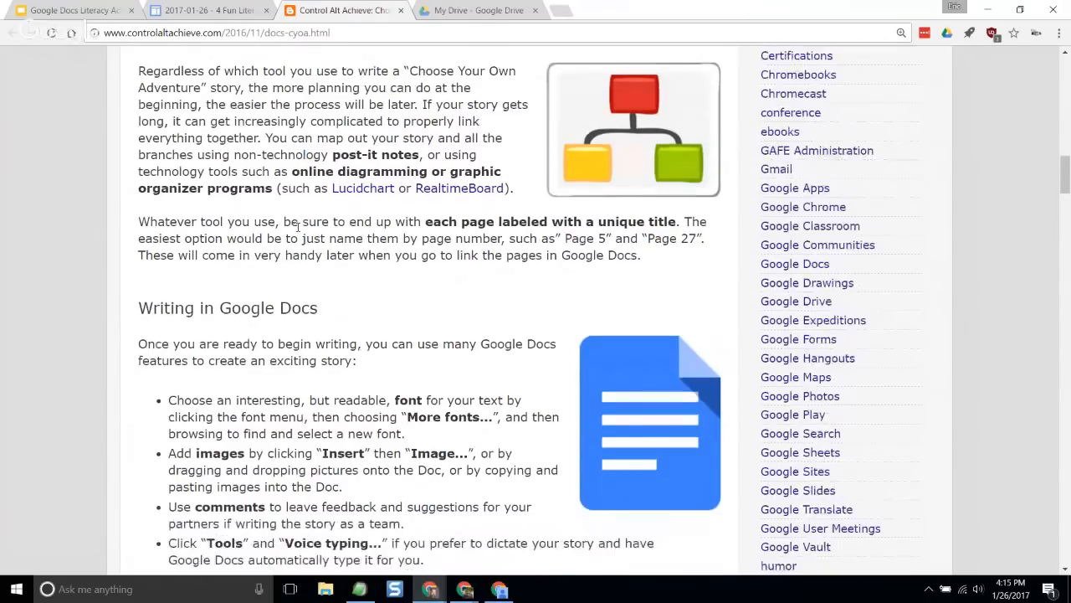
{"action": "scroll", "coordinate": [298, 226], "scroll_direction": "down", "scroll_amount": 3}
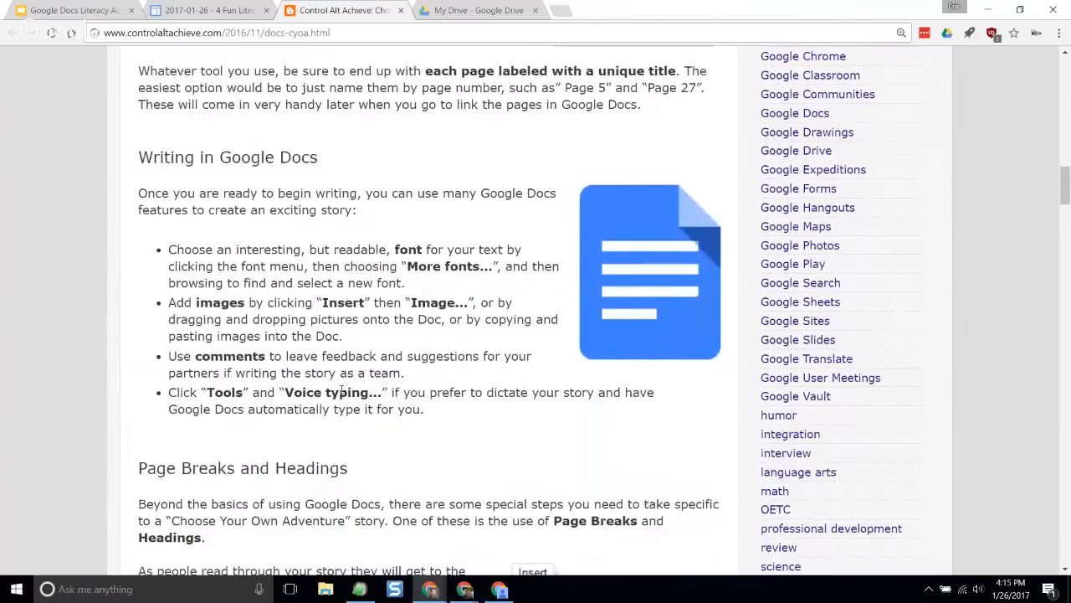
- Create a blank Google Docs document from My Drive and set its zoom to 150%
{"action": "left_click", "coordinate": [484, 10]}
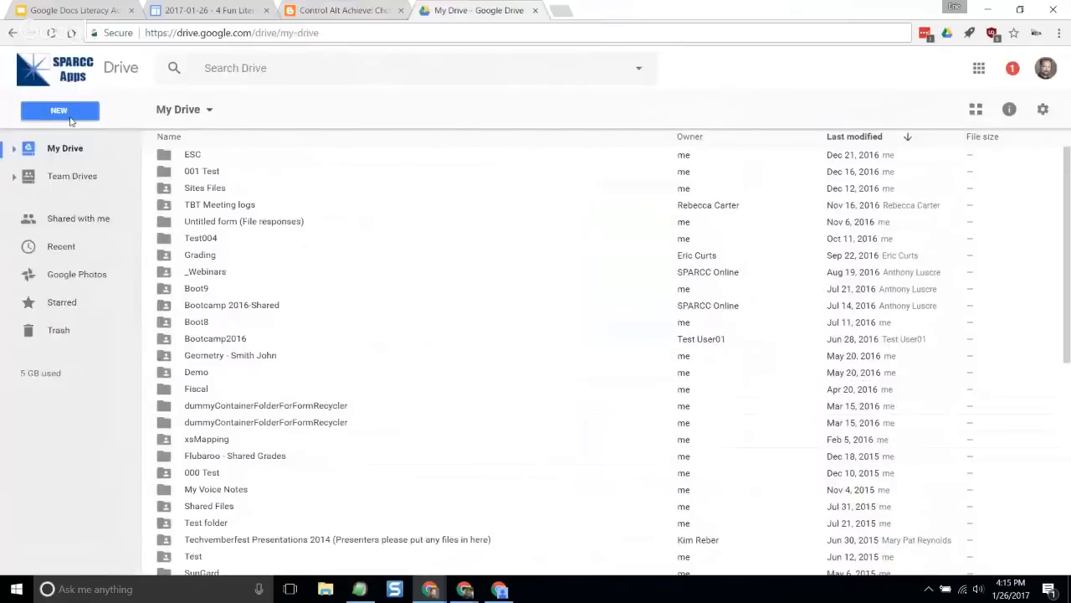
{"action": "left_click", "coordinate": [71, 117]}
{"action": "left_click", "coordinate": [112, 232]}
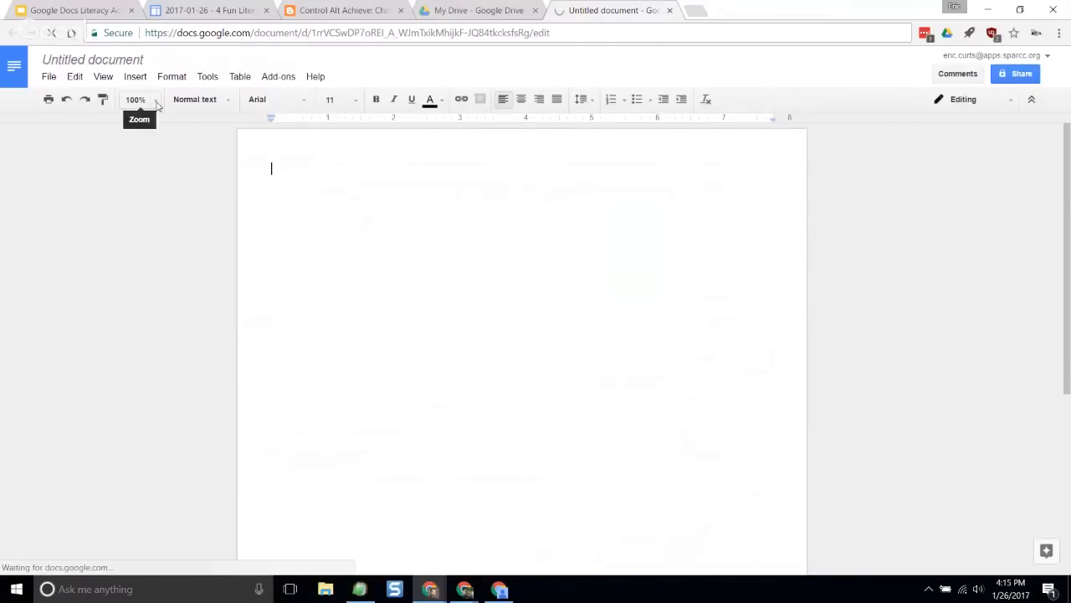
{"action": "left_click", "coordinate": [156, 103]}
{"action": "left_click", "coordinate": [158, 244]}
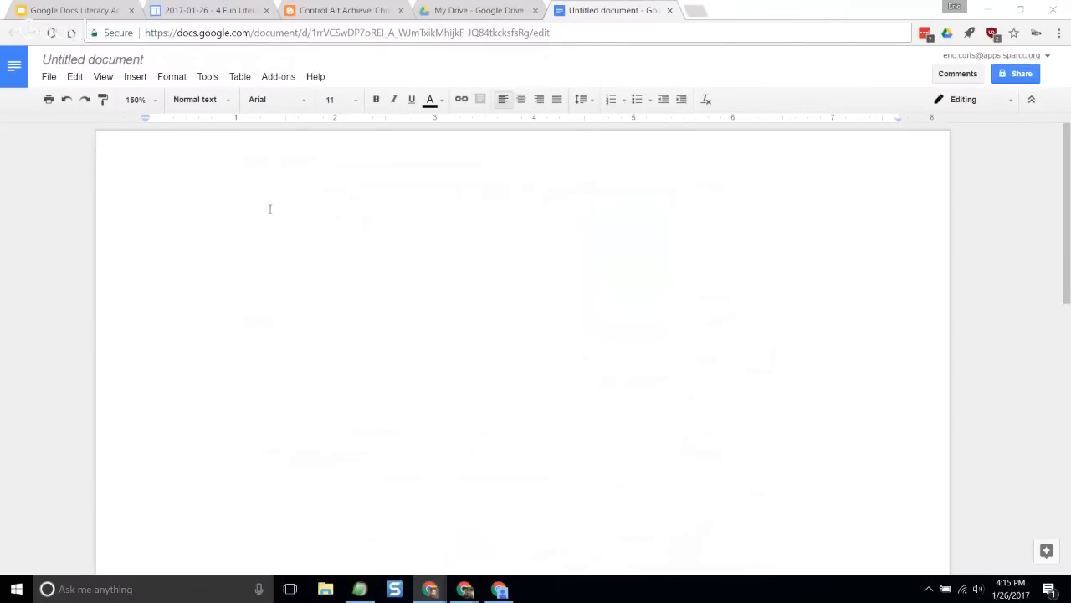
- Revisit the blog post's Dragon Quest sample story section and paste the copied story text into the blank document
{"action": "left_click", "coordinate": [348, 11]}
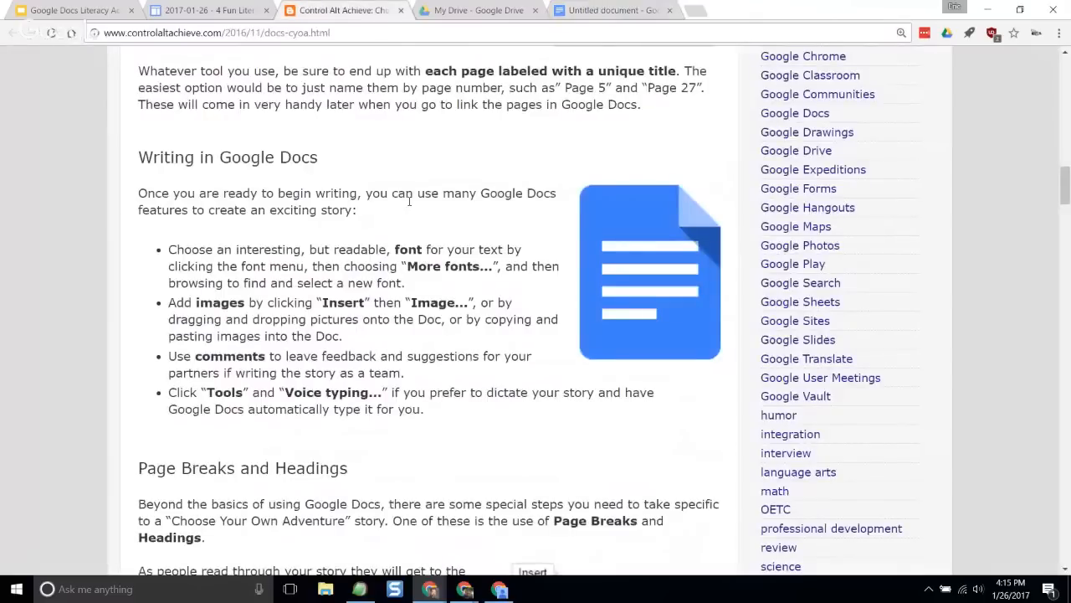
{"action": "scroll", "coordinate": [410, 201], "scroll_direction": "up", "scroll_amount": 10}
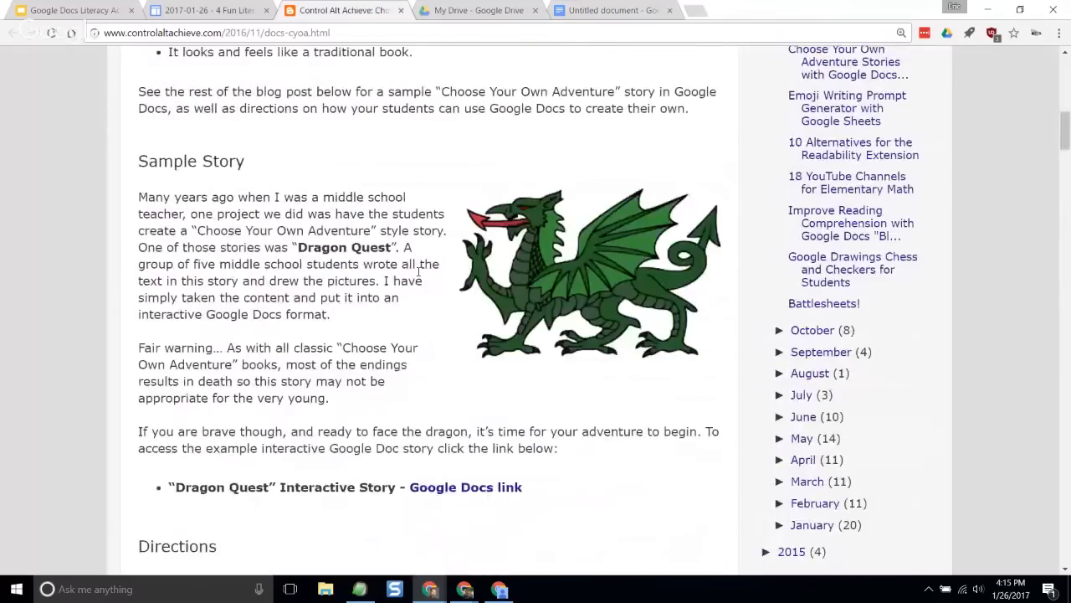
{"action": "scroll", "coordinate": [472, 329], "scroll_direction": "down", "scroll_amount": 2}
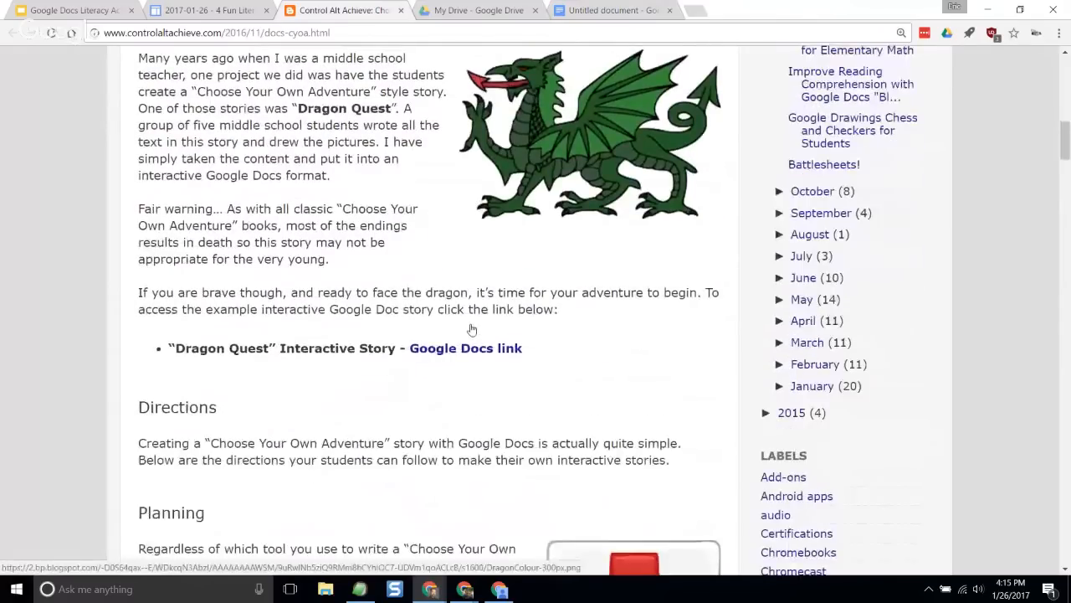
{"action": "scroll", "coordinate": [472, 329], "scroll_direction": "down", "scroll_amount": 4}
{"action": "left_click", "coordinate": [615, 10]}
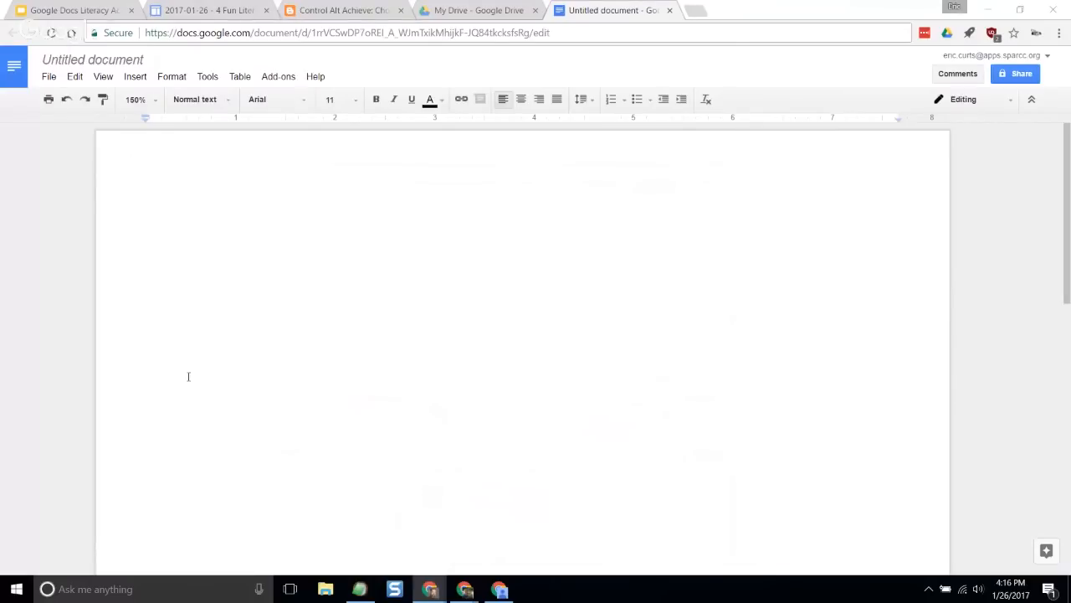
{"action": "double_click", "coordinate": [362, 268]}
{"action": "left_click", "coordinate": [362, 266]}
{"action": "key", "text": "ctrl+v"}
{"action": "scroll", "coordinate": [355, 304], "scroll_direction": "up", "scroll_amount": 20}
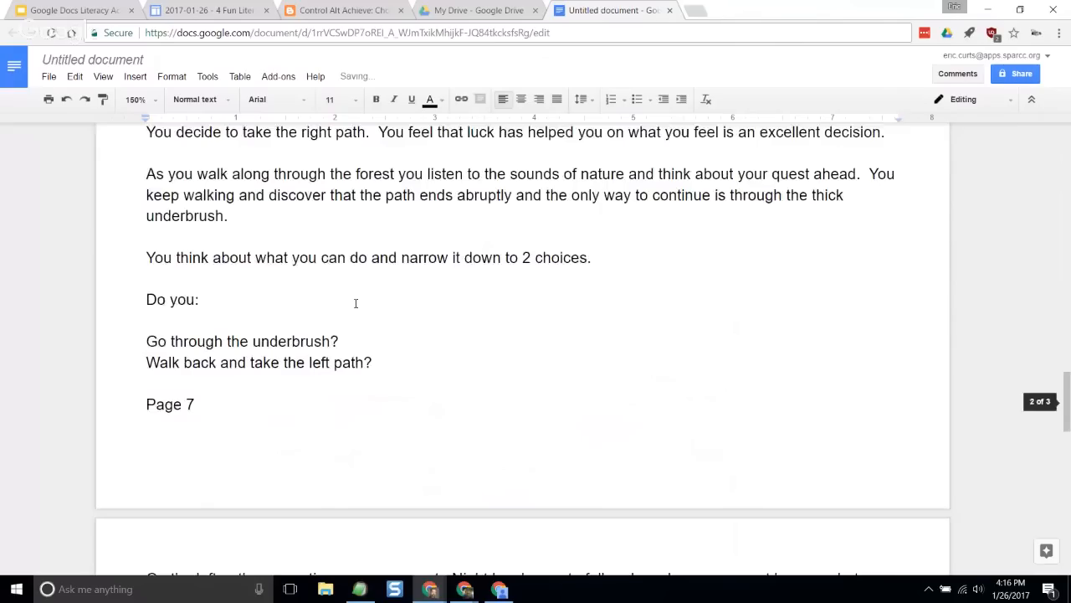
{"action": "scroll", "coordinate": [350, 318], "scroll_direction": "up", "scroll_amount": 10}
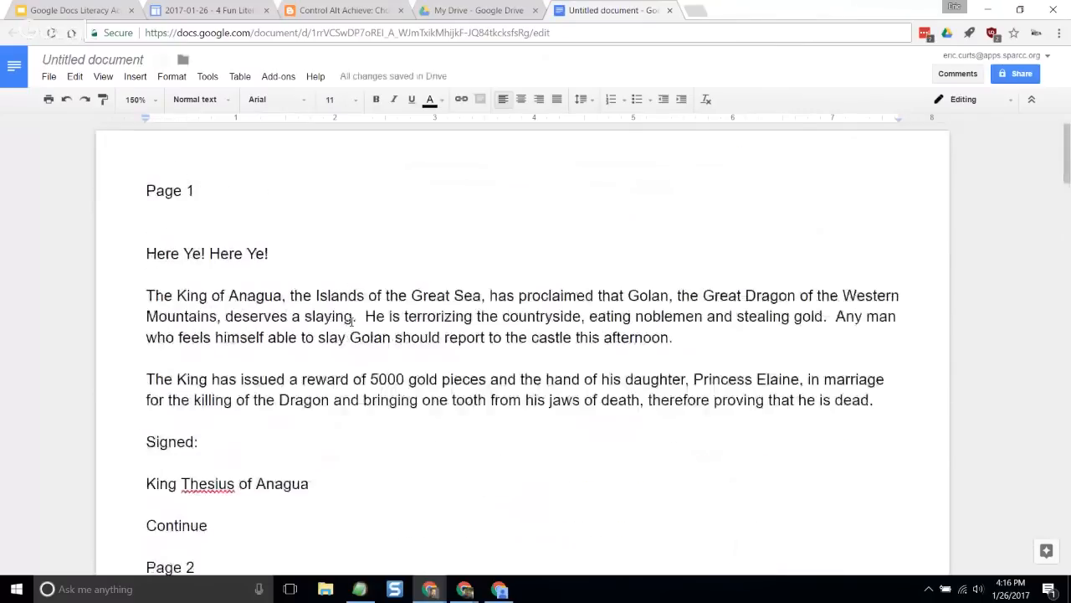
- Review the pasted story from Page 1 to Page 5, examining the page labels and the reader's choices
{"action": "left_click", "coordinate": [293, 229]}
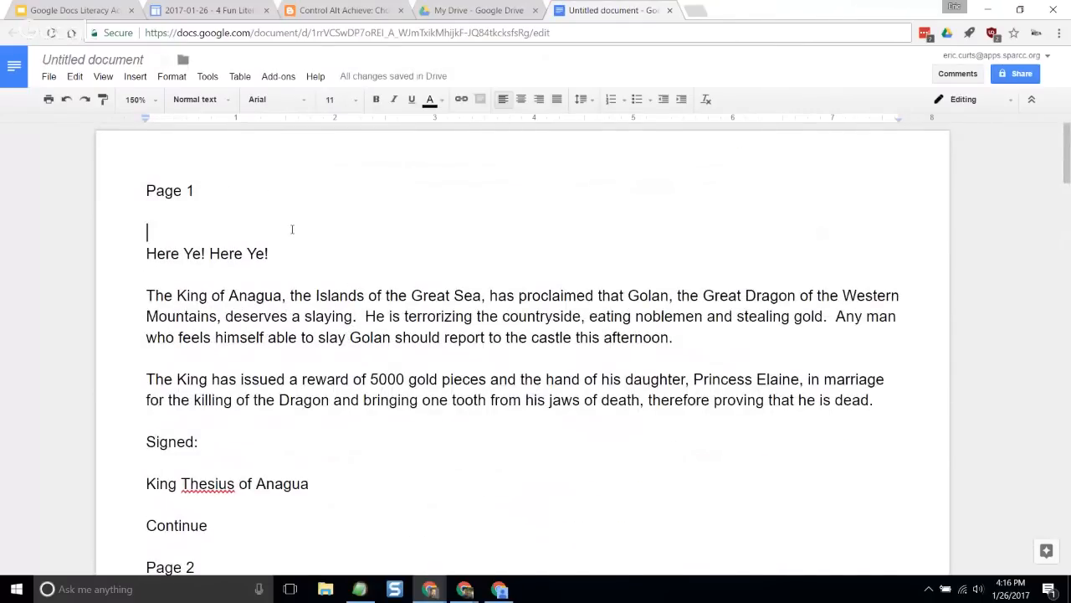
{"action": "scroll", "coordinate": [289, 254], "scroll_direction": "down", "scroll_amount": 12}
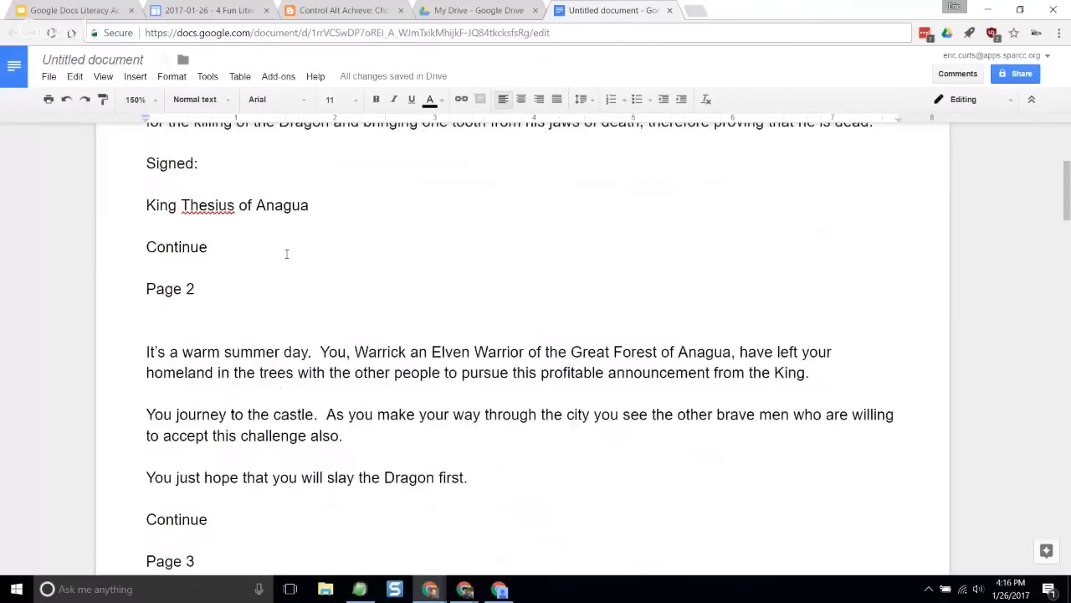
{"action": "scroll", "coordinate": [291, 254], "scroll_direction": "up", "scroll_amount": 12}
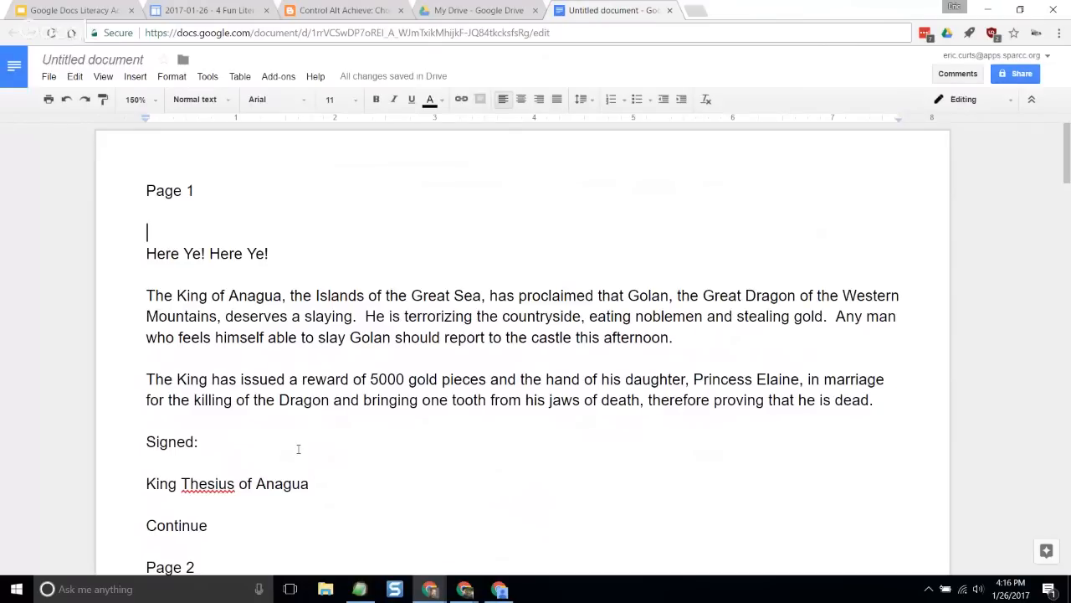
{"action": "double_click", "coordinate": [208, 191]}
{"action": "left_click", "coordinate": [264, 319]}
{"action": "scroll", "coordinate": [239, 365], "scroll_direction": "down", "scroll_amount": 5}
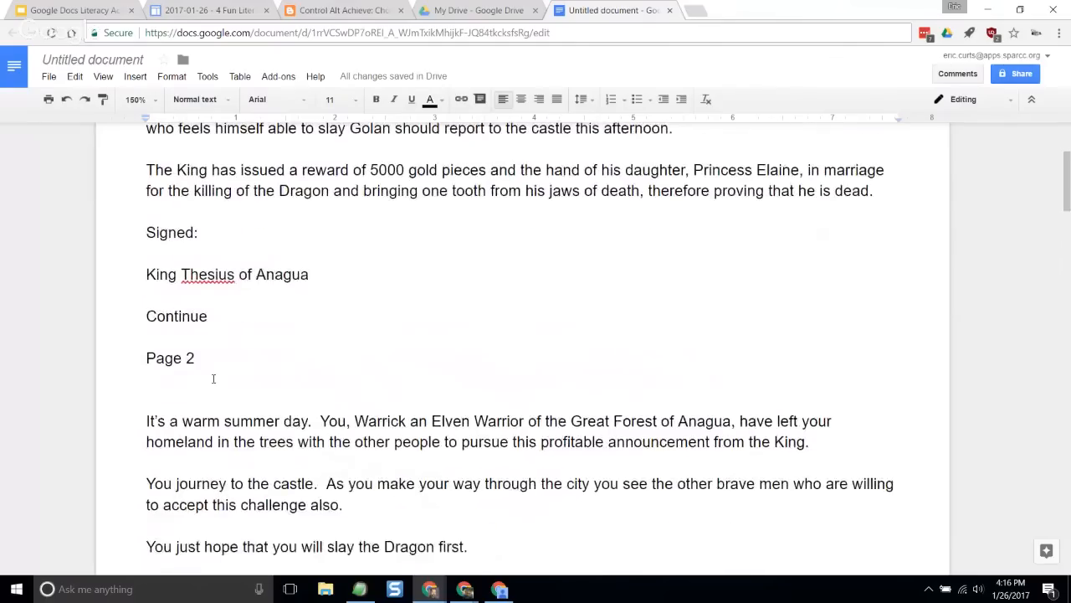
{"action": "scroll", "coordinate": [213, 378], "scroll_direction": "down", "scroll_amount": 8}
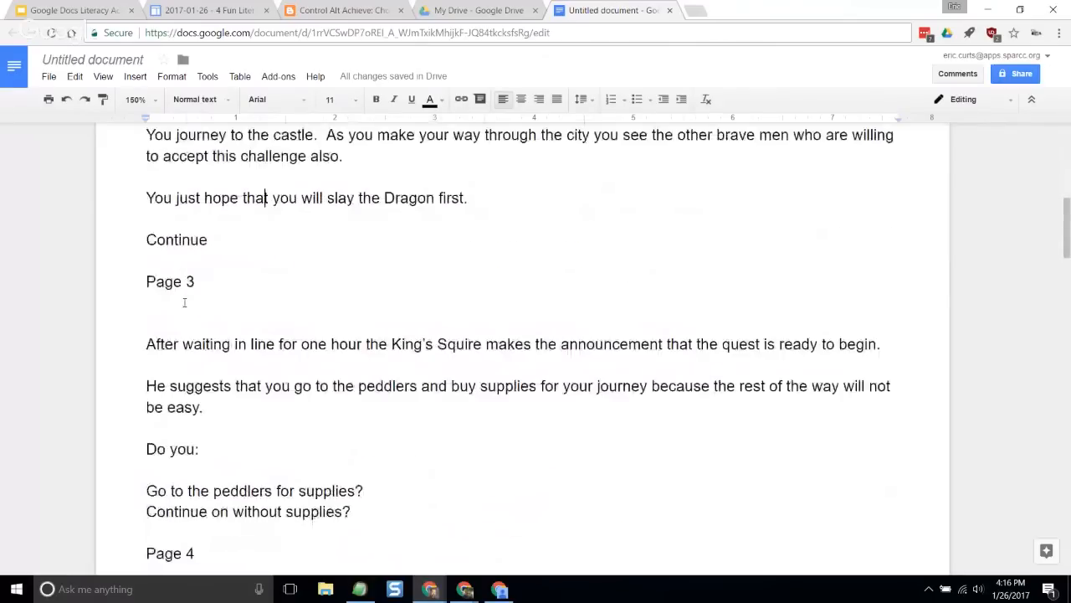
{"action": "double_click", "coordinate": [182, 303]}
{"action": "scroll", "coordinate": [262, 340], "scroll_direction": "down", "scroll_amount": 3}
{"action": "left_click", "coordinate": [236, 351]}
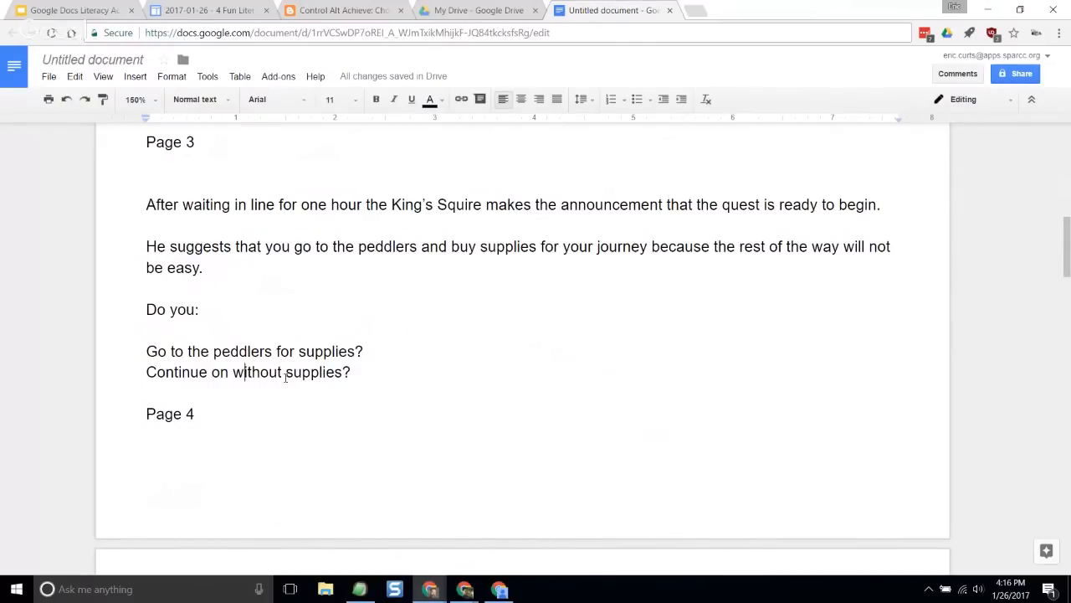
{"action": "scroll", "coordinate": [351, 376], "scroll_direction": "down", "scroll_amount": 8}
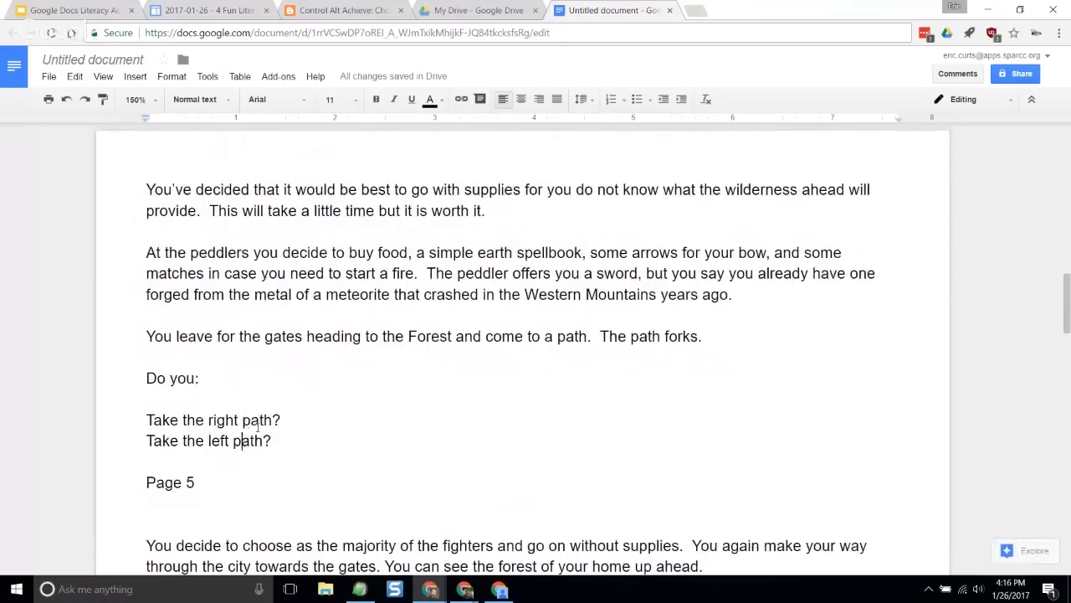
- Review the Dragon Quest story through Page 7 and back to Page 1, examining how its pages run together
{"action": "scroll", "coordinate": [372, 403], "scroll_direction": "down", "scroll_amount": 5}
{"action": "scroll", "coordinate": [372, 403], "scroll_direction": "down", "scroll_amount": 8}
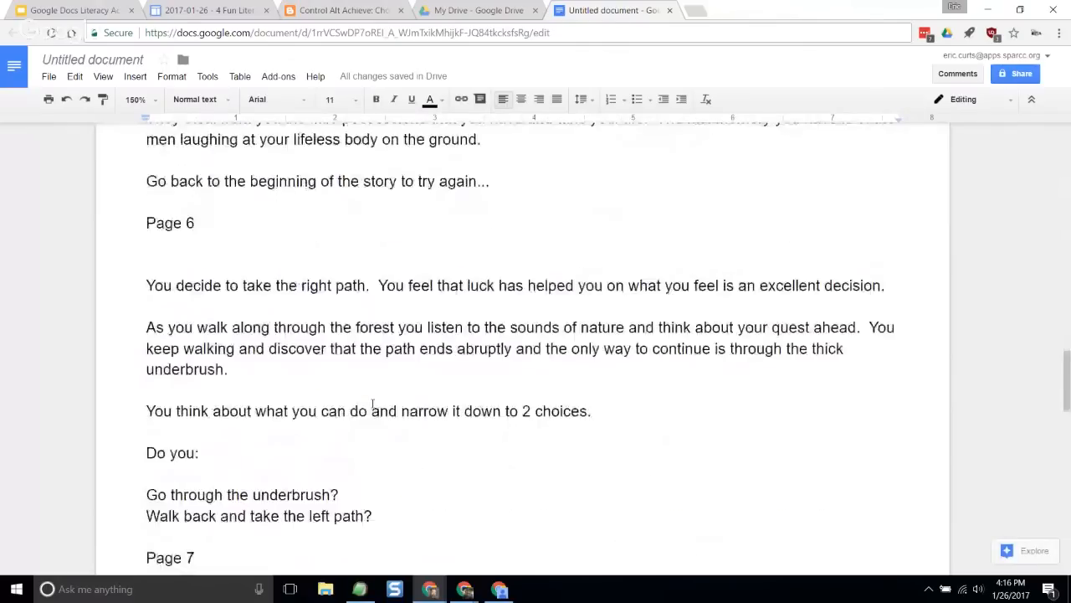
{"action": "scroll", "coordinate": [307, 451], "scroll_direction": "up", "scroll_amount": 20}
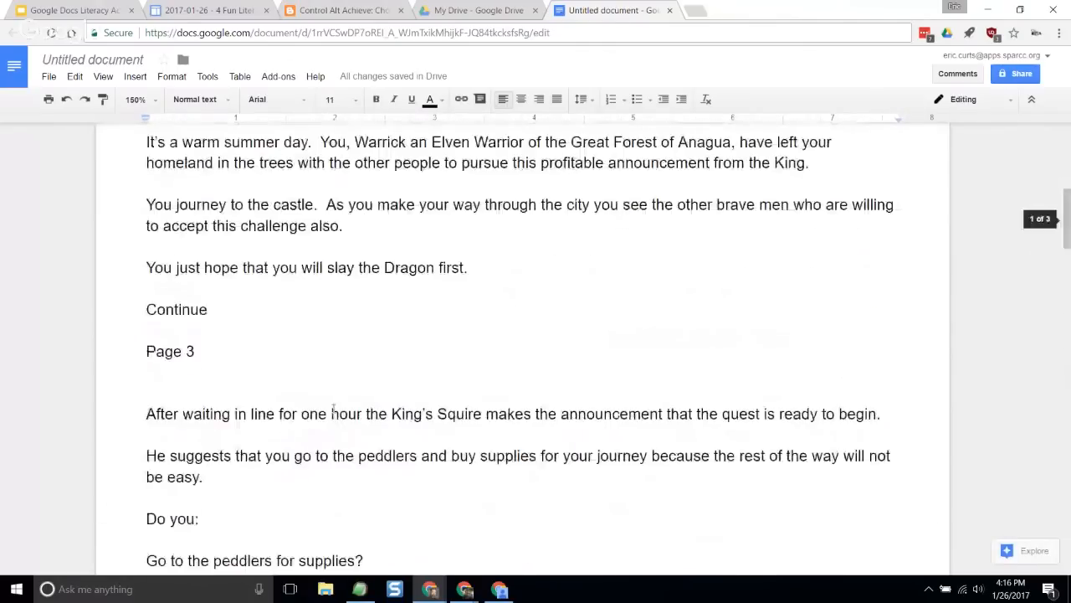
{"action": "scroll", "coordinate": [329, 401], "scroll_direction": "up", "scroll_amount": 1}
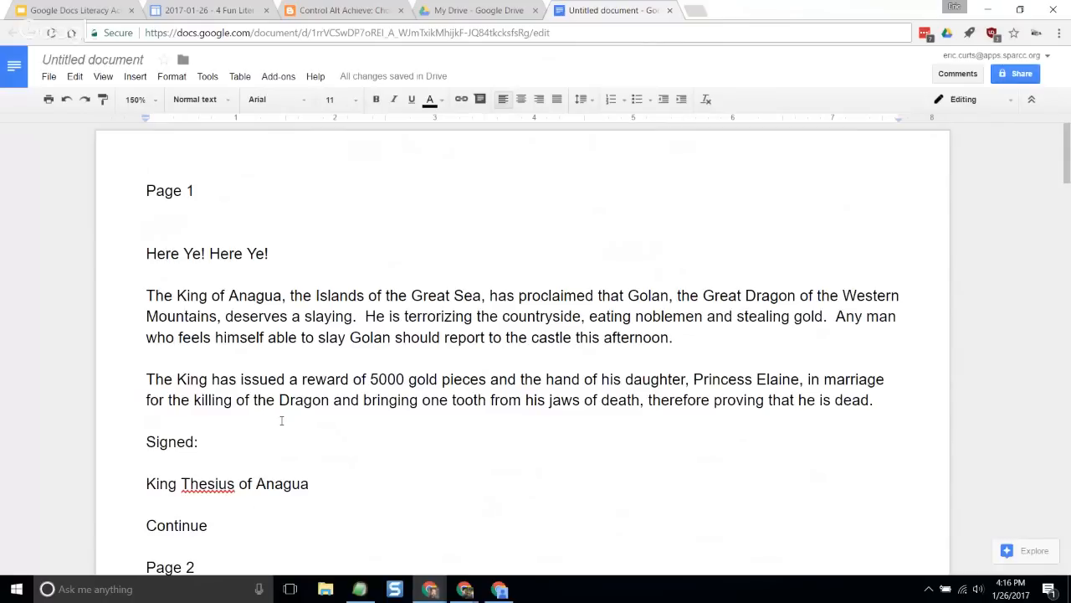
{"action": "scroll", "coordinate": [326, 443], "scroll_direction": "down", "scroll_amount": 1}
{"action": "scroll", "coordinate": [327, 450], "scroll_direction": "down", "scroll_amount": 5}
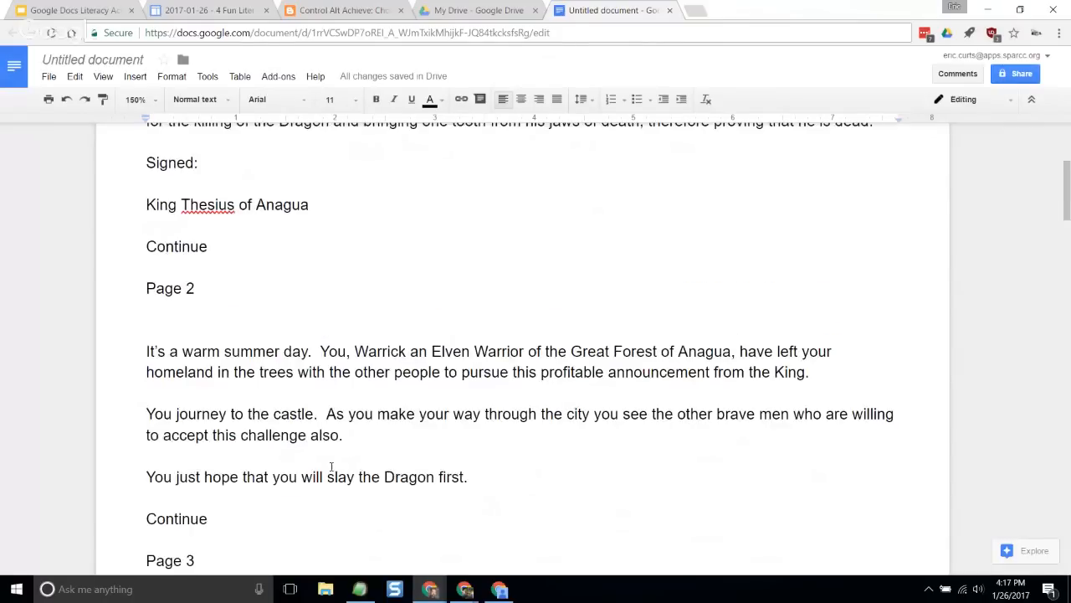
{"action": "scroll", "coordinate": [283, 379], "scroll_direction": "up", "scroll_amount": 7}
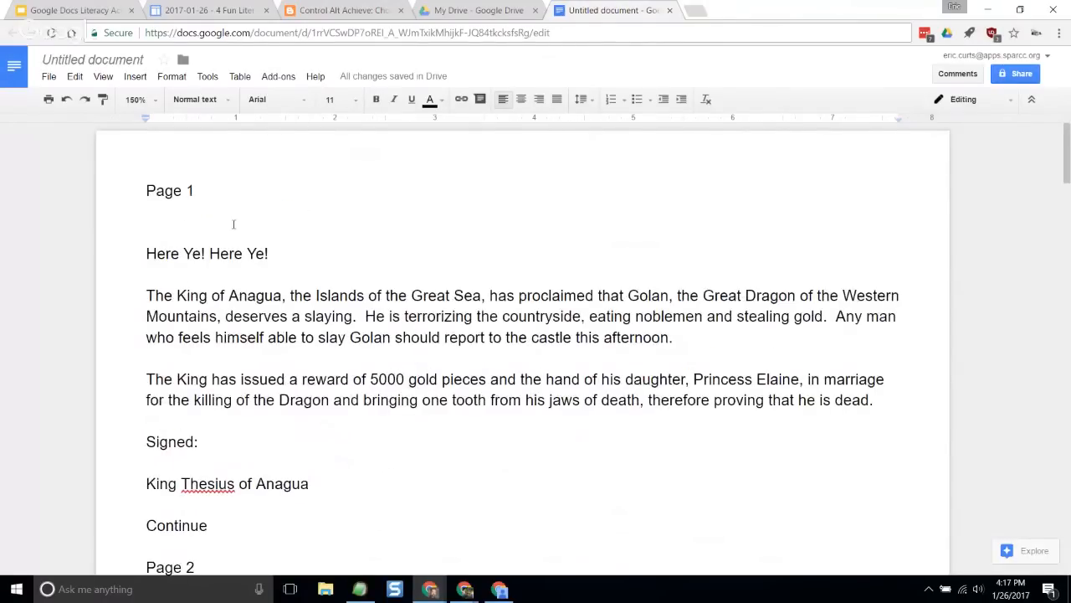
- Insert page breaks before the Page 2 and Page 3 labels so each story section starts on its own page
{"action": "scroll", "coordinate": [324, 466], "scroll_direction": "down", "scroll_amount": 3}
{"action": "scroll", "coordinate": [425, 341], "scroll_direction": "down", "scroll_amount": 1}
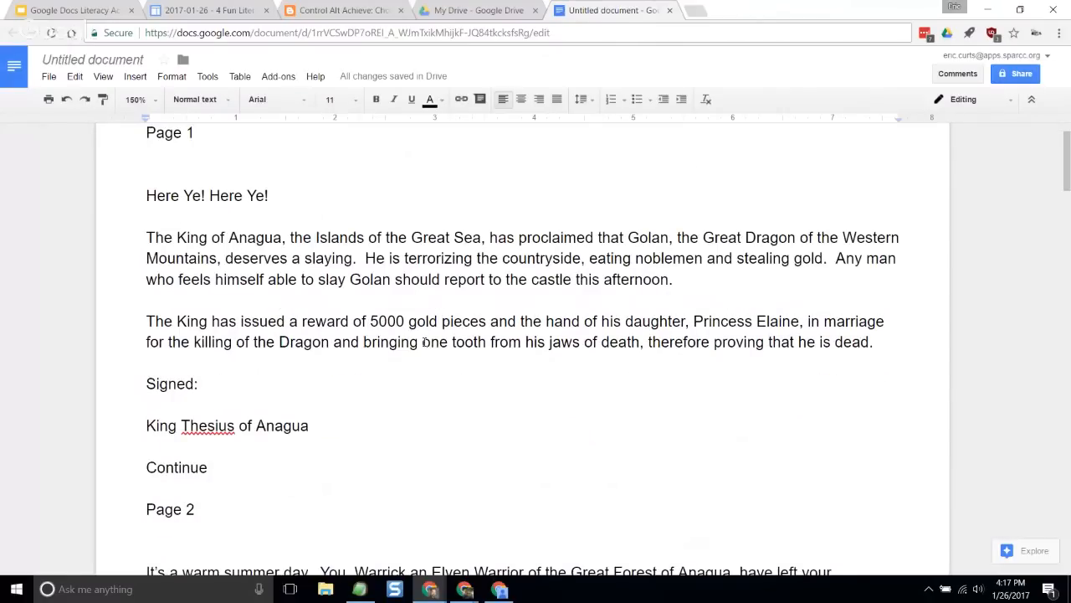
{"action": "scroll", "coordinate": [424, 340], "scroll_direction": "down", "scroll_amount": 3}
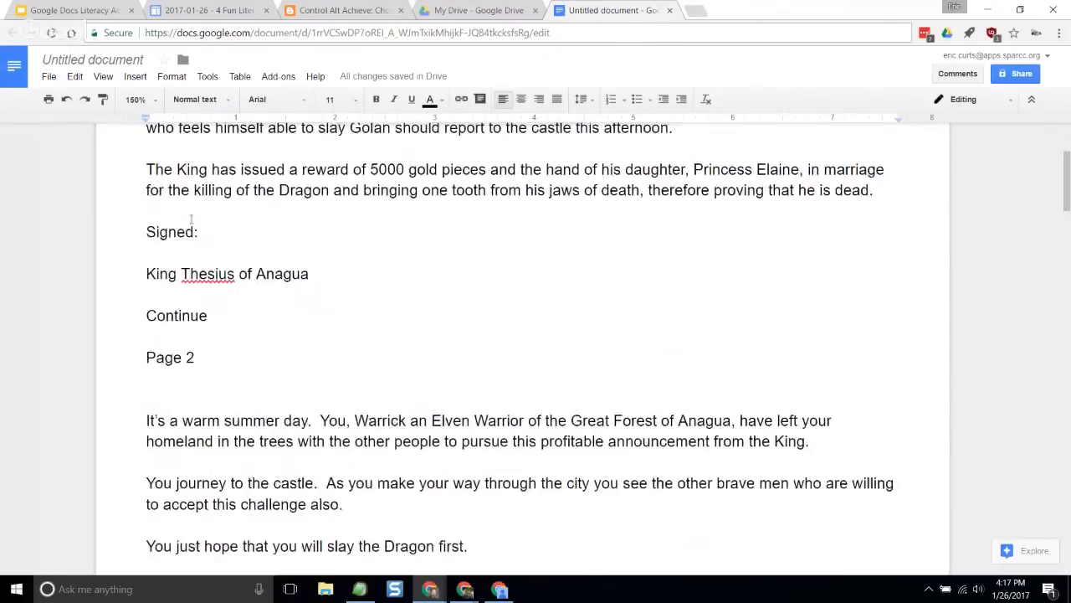
{"action": "scroll", "coordinate": [190, 220], "scroll_direction": "down", "scroll_amount": 3}
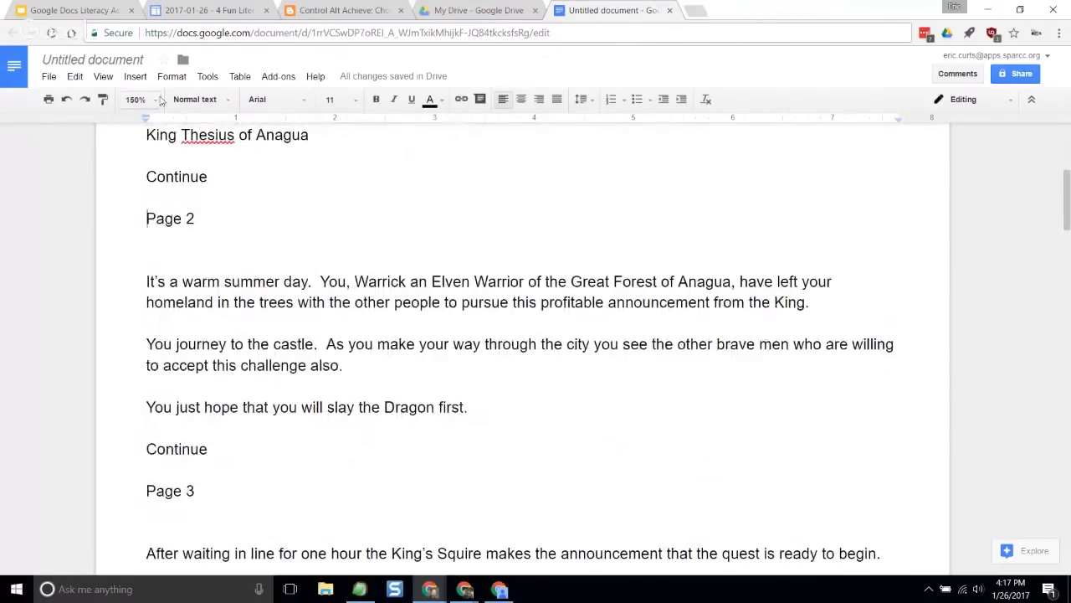
{"action": "left_click", "coordinate": [136, 76]}
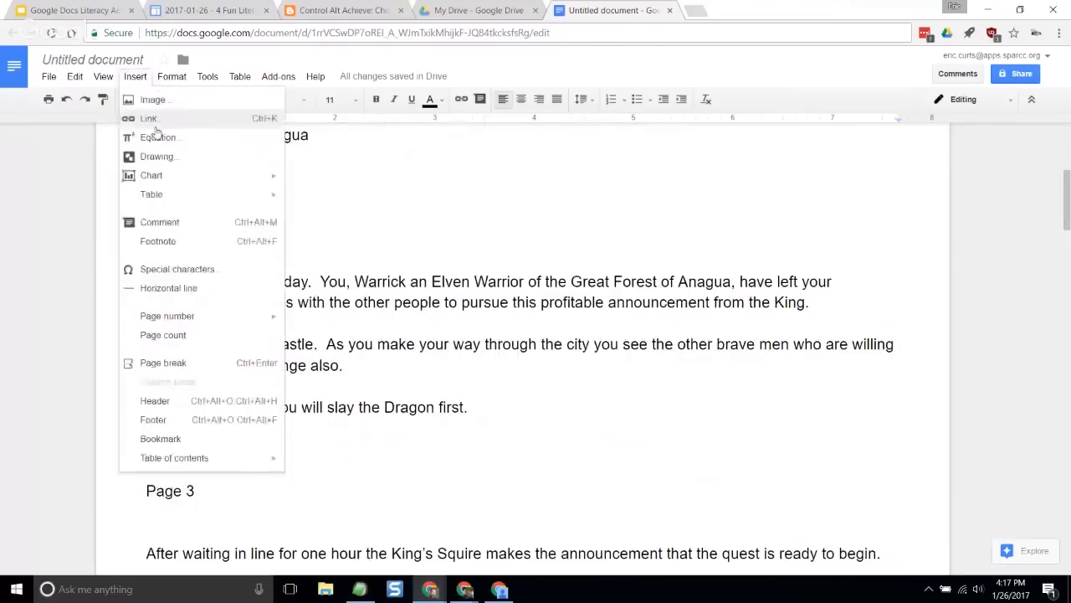
{"action": "left_click", "coordinate": [208, 362]}
{"action": "scroll", "coordinate": [311, 305], "scroll_direction": "down", "scroll_amount": 5}
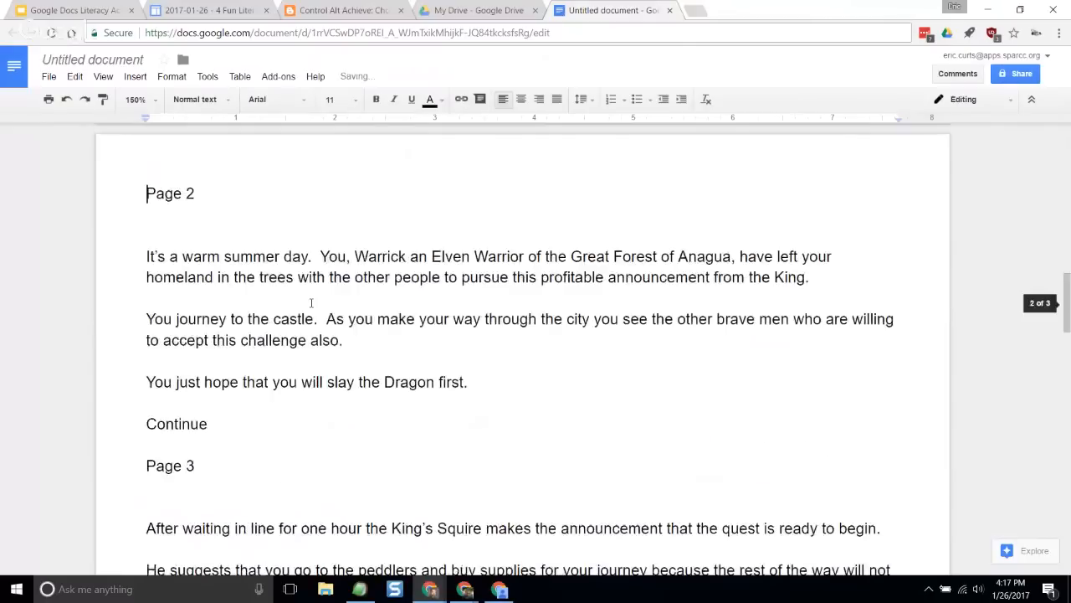
{"action": "left_click", "coordinate": [148, 305]}
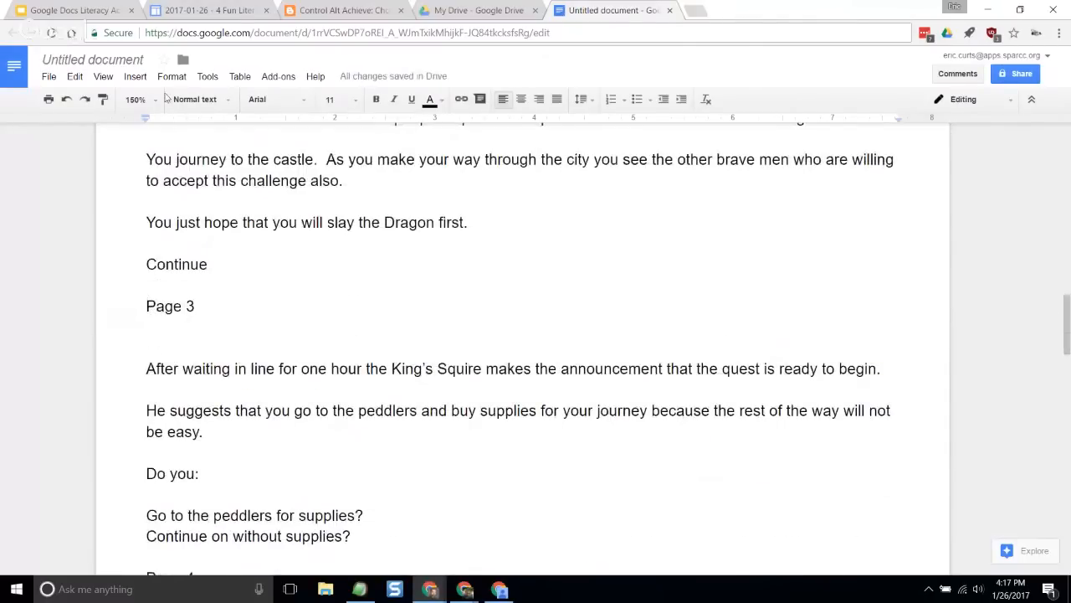
{"action": "left_click", "coordinate": [134, 76]}
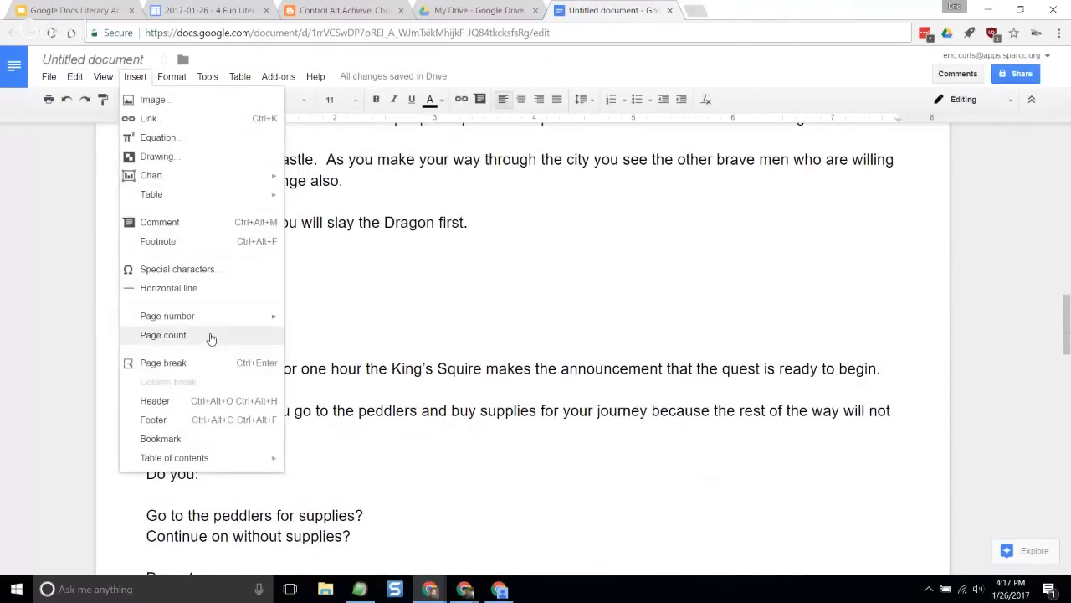
{"action": "left_click", "coordinate": [216, 362]}
- Insert page breaks before the Page 4 and Page 5 labels of the story
{"action": "scroll", "coordinate": [268, 334], "scroll_direction": "down", "scroll_amount": 5}
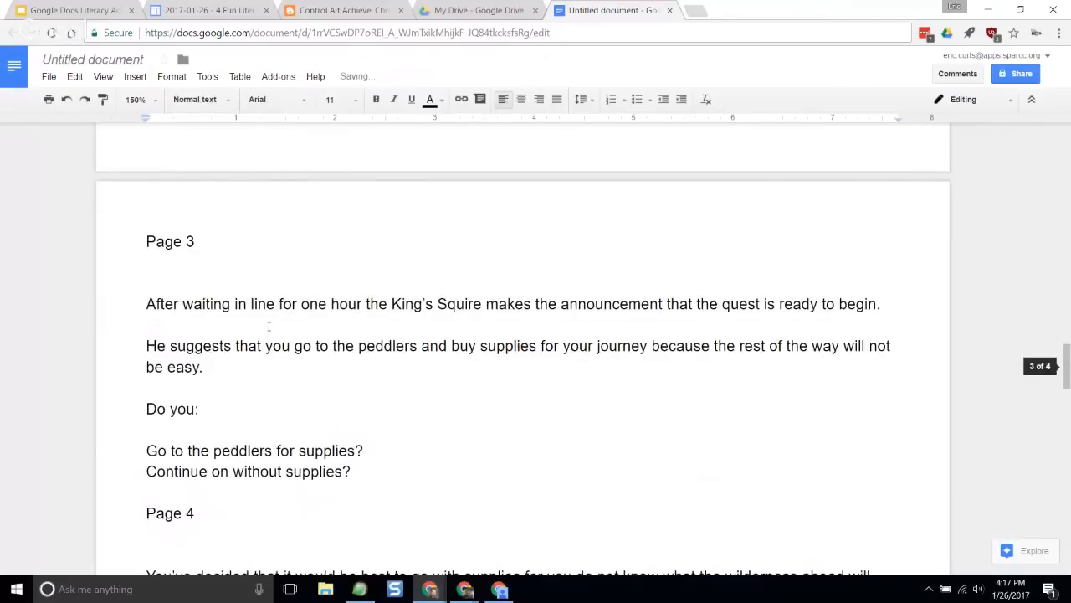
{"action": "left_click", "coordinate": [148, 305]}
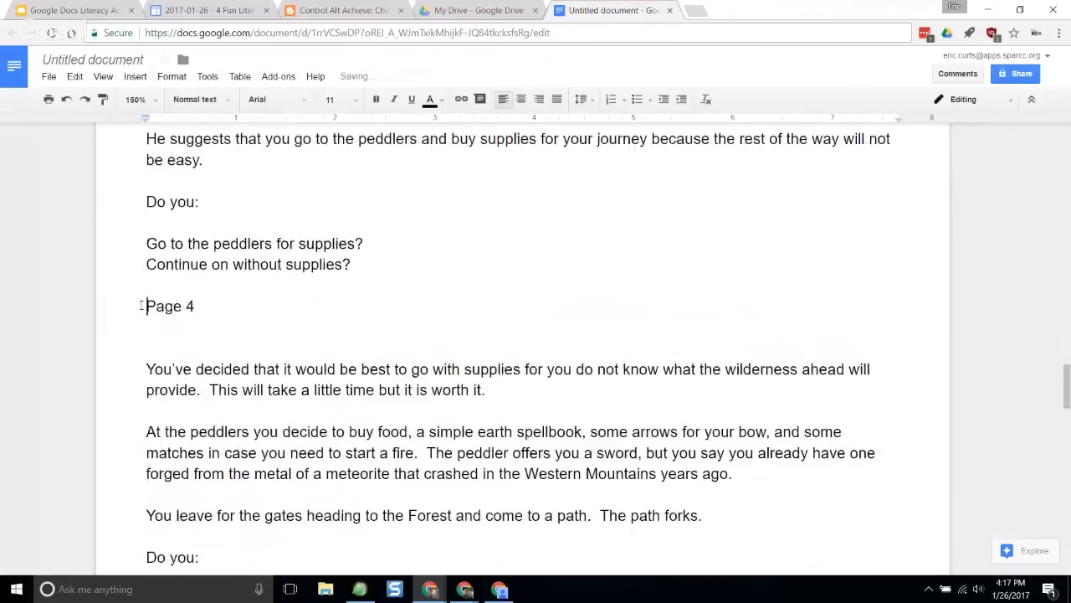
{"action": "left_click", "coordinate": [135, 76]}
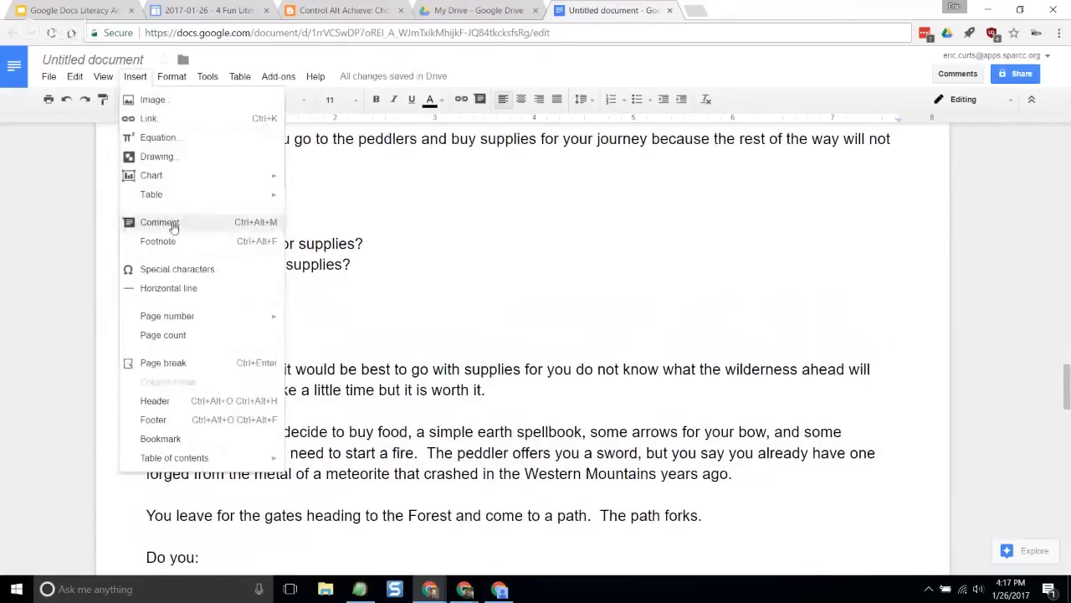
{"action": "left_click", "coordinate": [201, 364]}
{"action": "scroll", "coordinate": [251, 339], "scroll_direction": "down", "scroll_amount": 8}
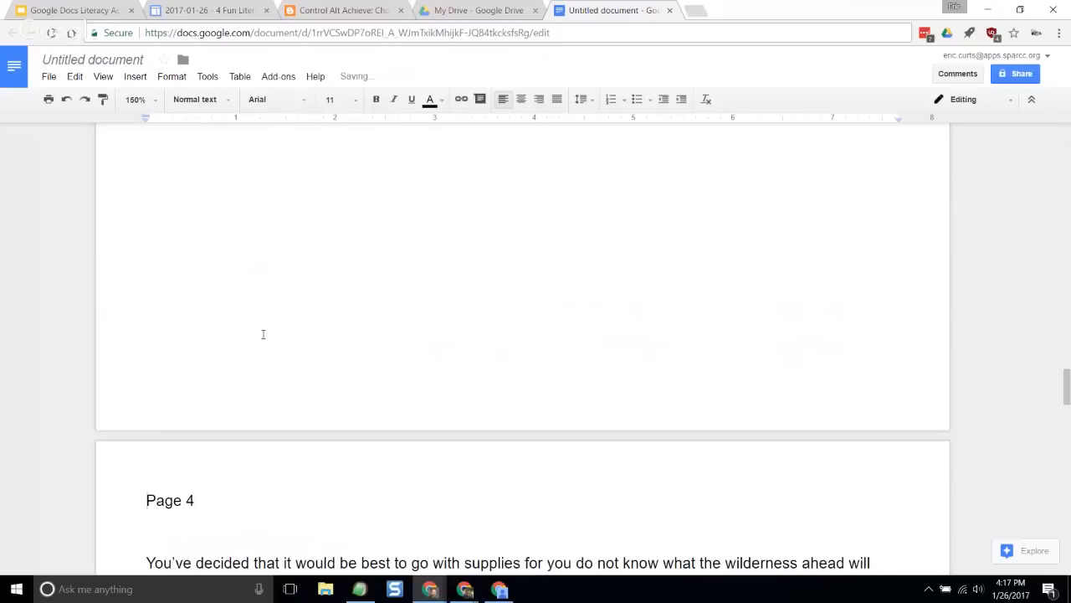
{"action": "left_click", "coordinate": [146, 319]}
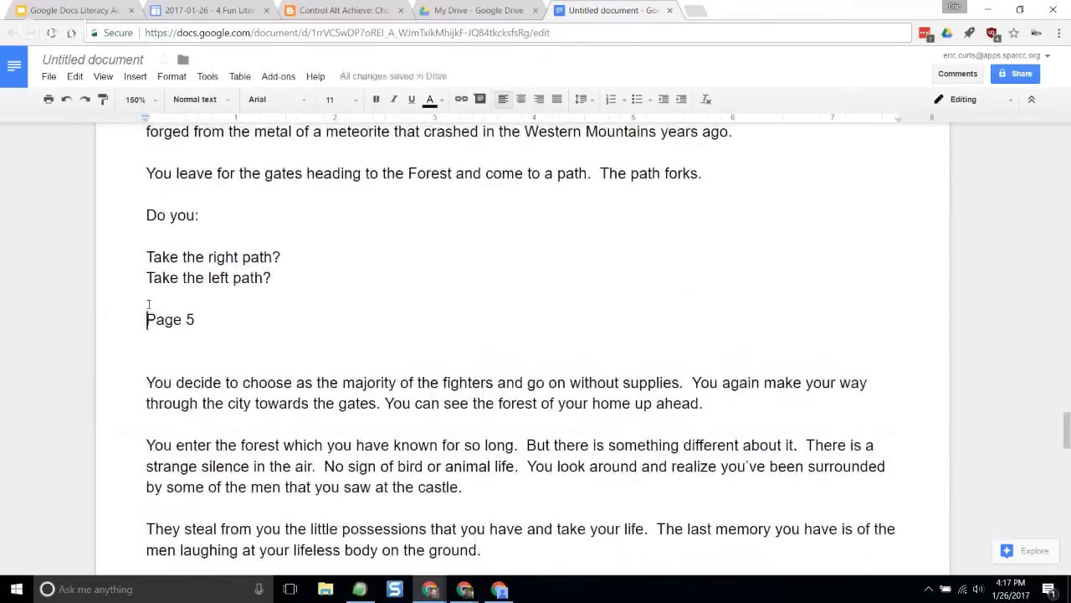
{"action": "left_click", "coordinate": [135, 77]}
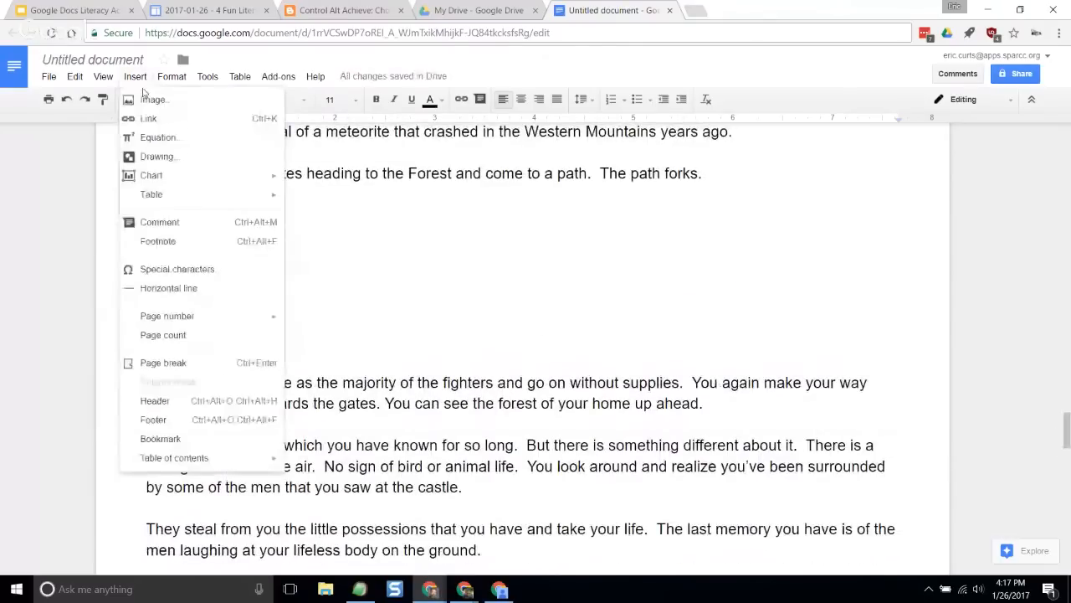
{"action": "left_click", "coordinate": [204, 362]}
- Insert page breaks before the Page 6 and Page 7 labels to finish separating the story sections
{"action": "scroll", "coordinate": [265, 338], "scroll_direction": "down", "scroll_amount": 6}
{"action": "scroll", "coordinate": [265, 333], "scroll_direction": "down", "scroll_amount": 2}
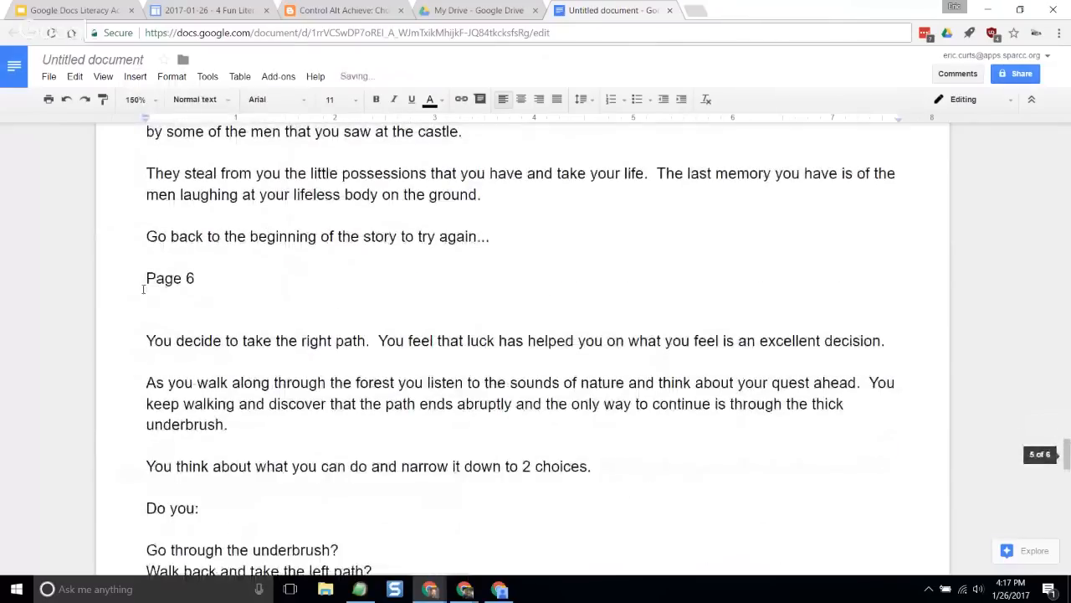
{"action": "left_click", "coordinate": [145, 278]}
{"action": "left_click", "coordinate": [135, 76]}
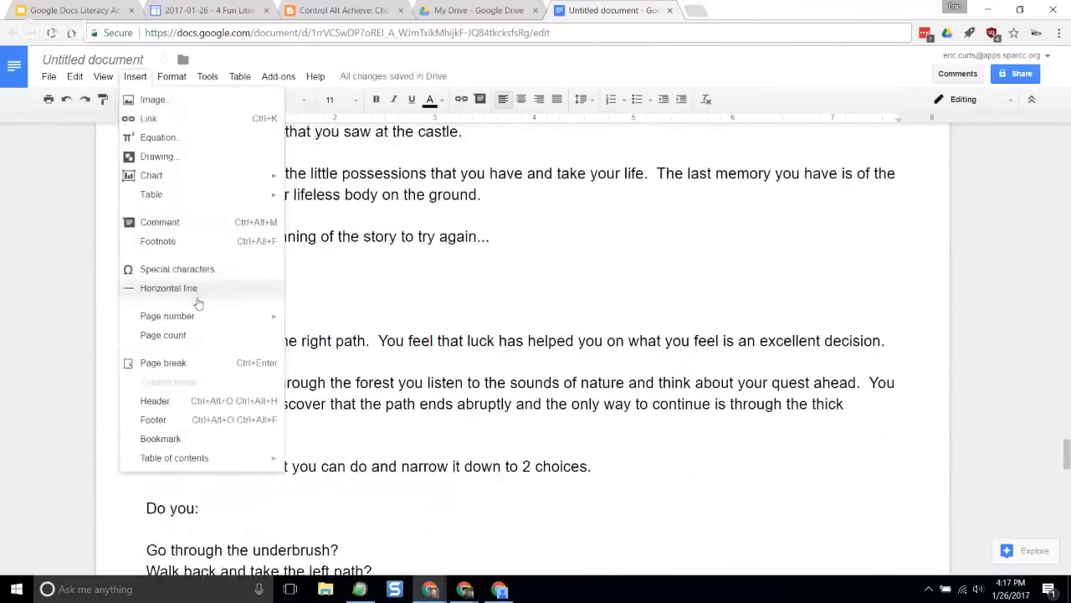
{"action": "left_click", "coordinate": [210, 365]}
{"action": "scroll", "coordinate": [251, 345], "scroll_direction": "down", "scroll_amount": 1}
{"action": "scroll", "coordinate": [258, 344], "scroll_direction": "down", "scroll_amount": 7}
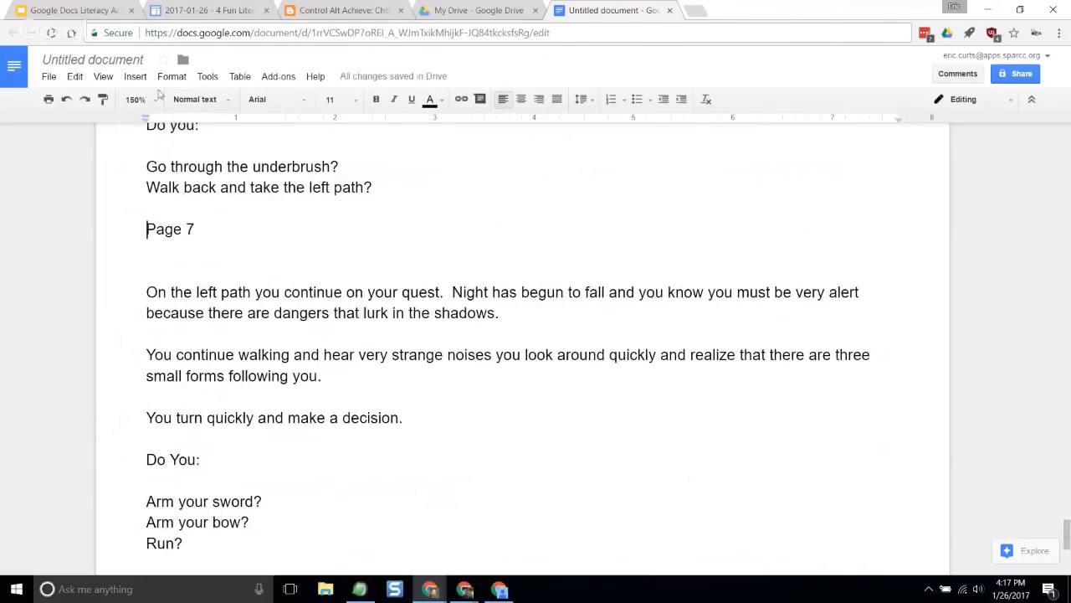
{"action": "left_click", "coordinate": [137, 77]}
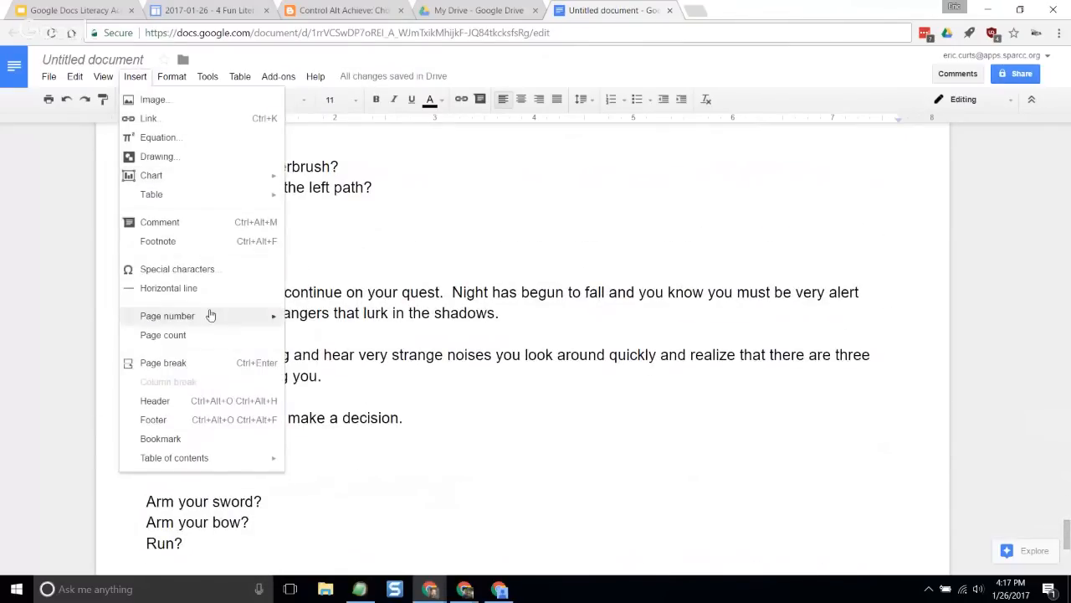
{"action": "left_click", "coordinate": [211, 362]}
- Return to Page 1, examine the sources for inserting an image, including image search, and close the options
{"action": "scroll", "coordinate": [267, 355], "scroll_direction": "up", "scroll_amount": 20}
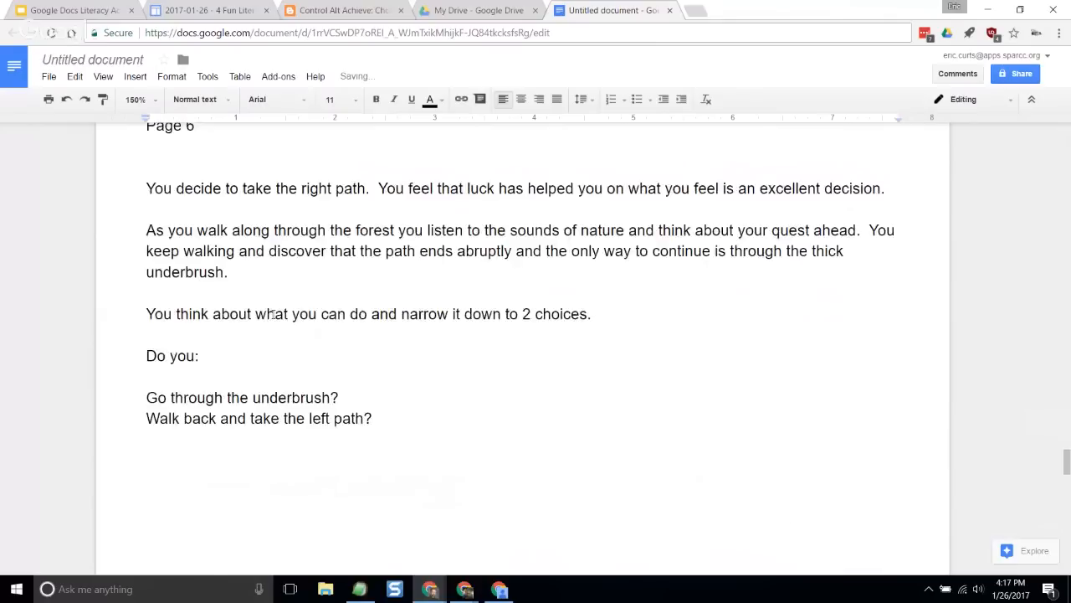
{"action": "scroll", "coordinate": [266, 276], "scroll_direction": "up", "scroll_amount": 20}
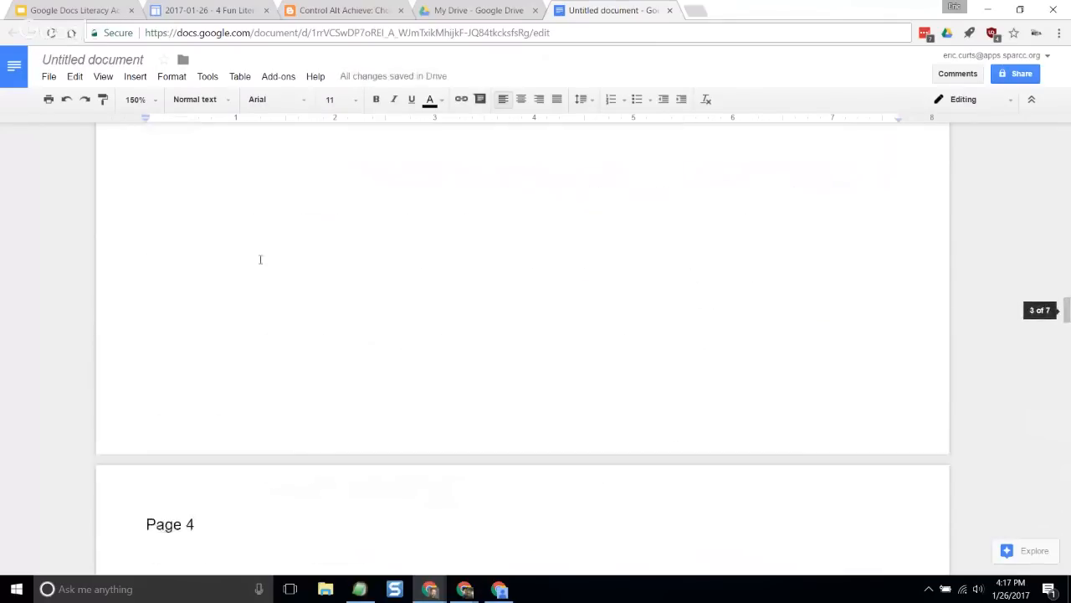
{"action": "scroll", "coordinate": [259, 251], "scroll_direction": "up", "scroll_amount": 20}
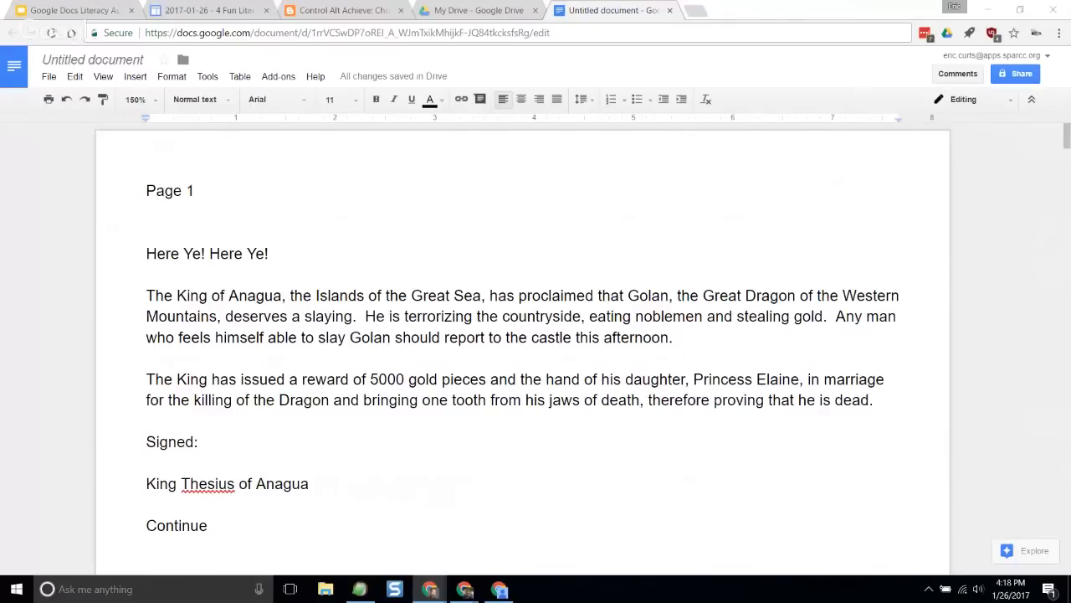
{"action": "left_click", "coordinate": [134, 76]}
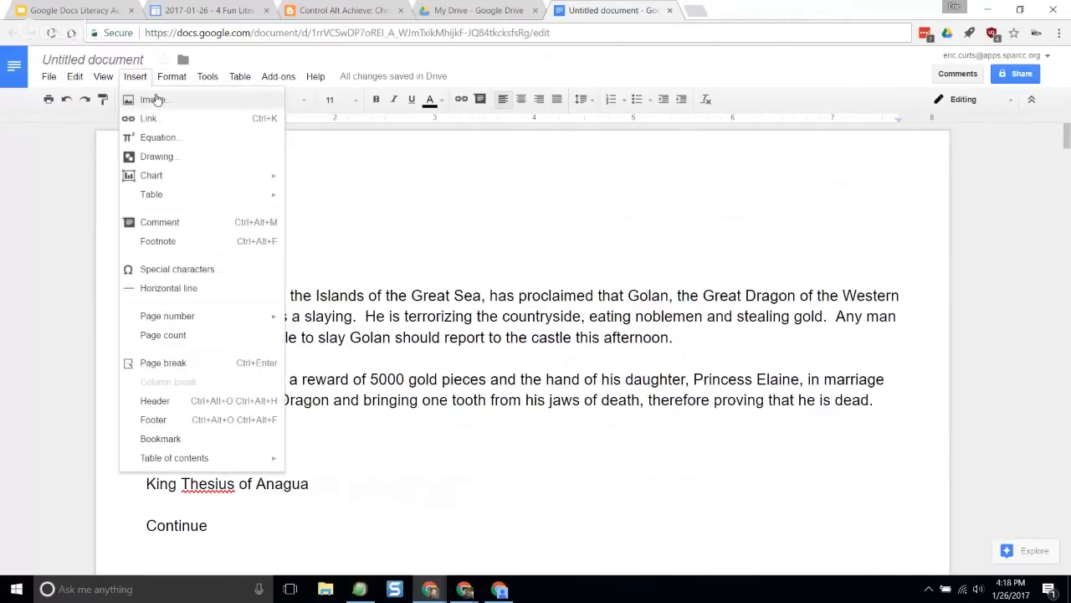
{"action": "left_click", "coordinate": [163, 104]}
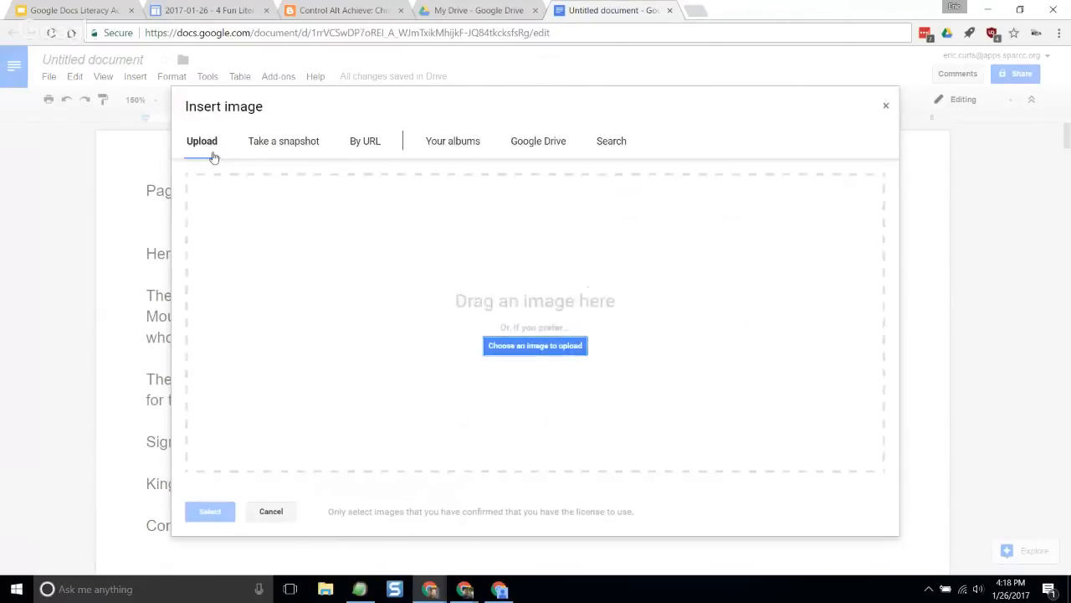
{"action": "left_click", "coordinate": [476, 149]}
{"action": "left_click", "coordinate": [611, 140]}
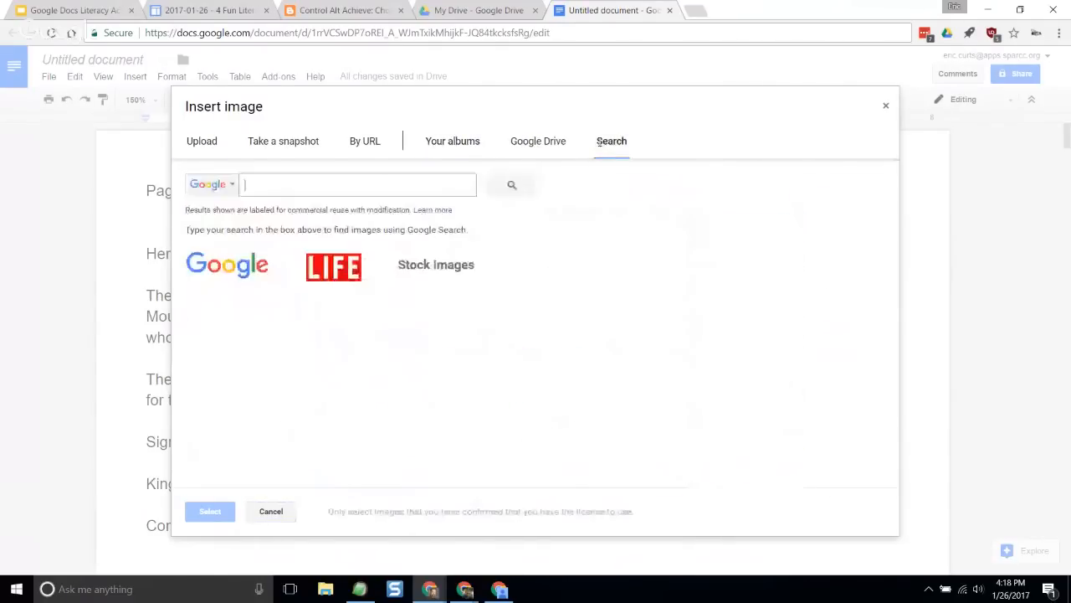
{"action": "left_click", "coordinate": [886, 107]}
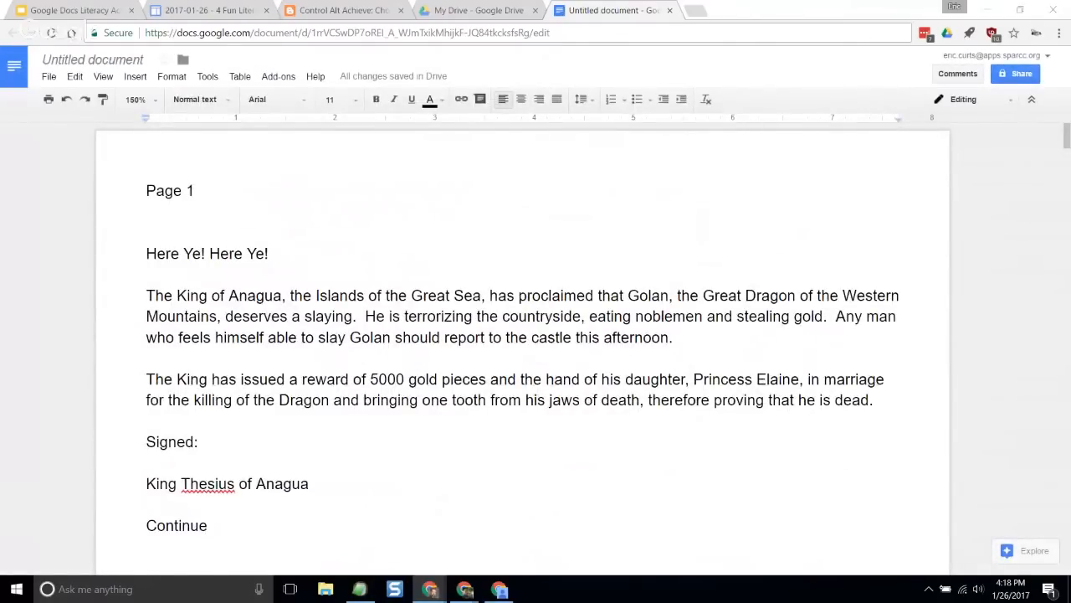
- Paste the copied scroll-reader picture before "Here Ye! Here Ye!" on Page 1 and move it to the right of the wrapped story text
{"action": "left_click", "coordinate": [142, 254]}
{"action": "key", "text": "ctrl+v"}
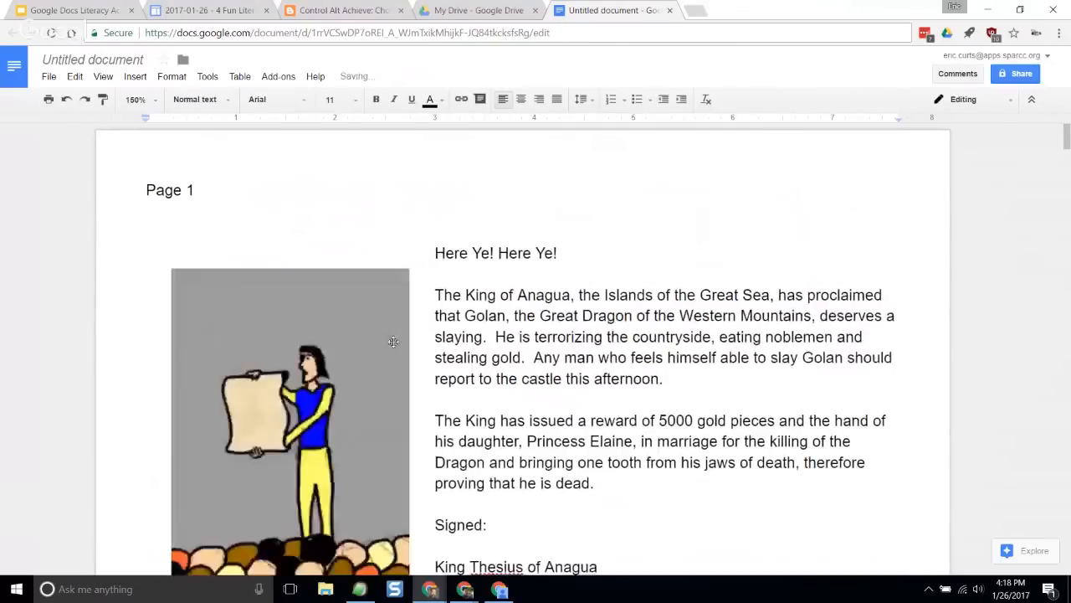
{"action": "scroll", "coordinate": [392, 340], "scroll_direction": "down", "scroll_amount": 2}
{"action": "scroll", "coordinate": [393, 341], "scroll_direction": "up", "scroll_amount": 1}
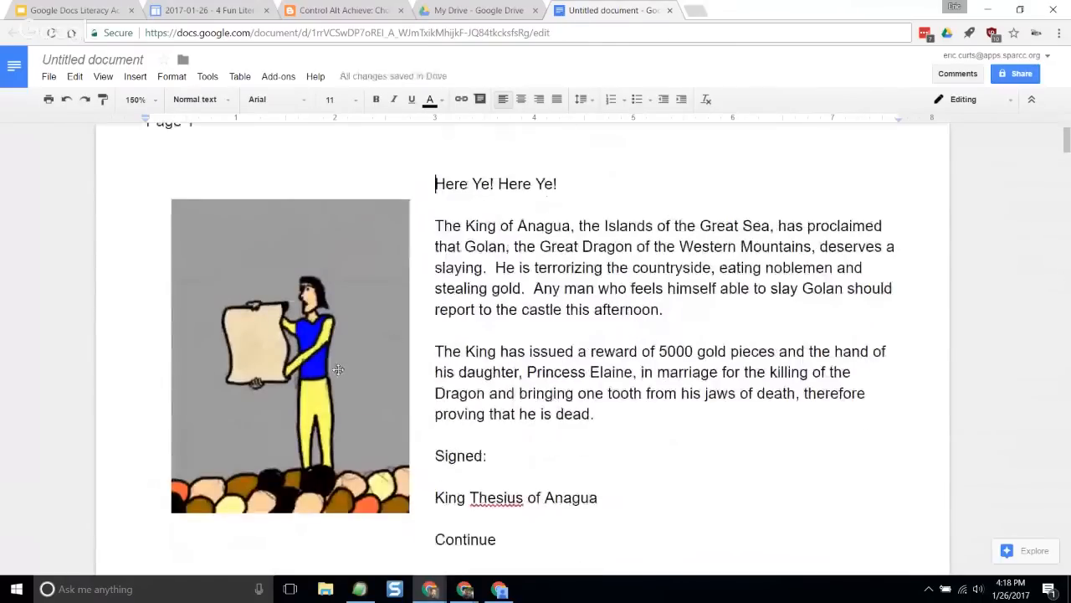
{"action": "left_click", "coordinate": [288, 343]}
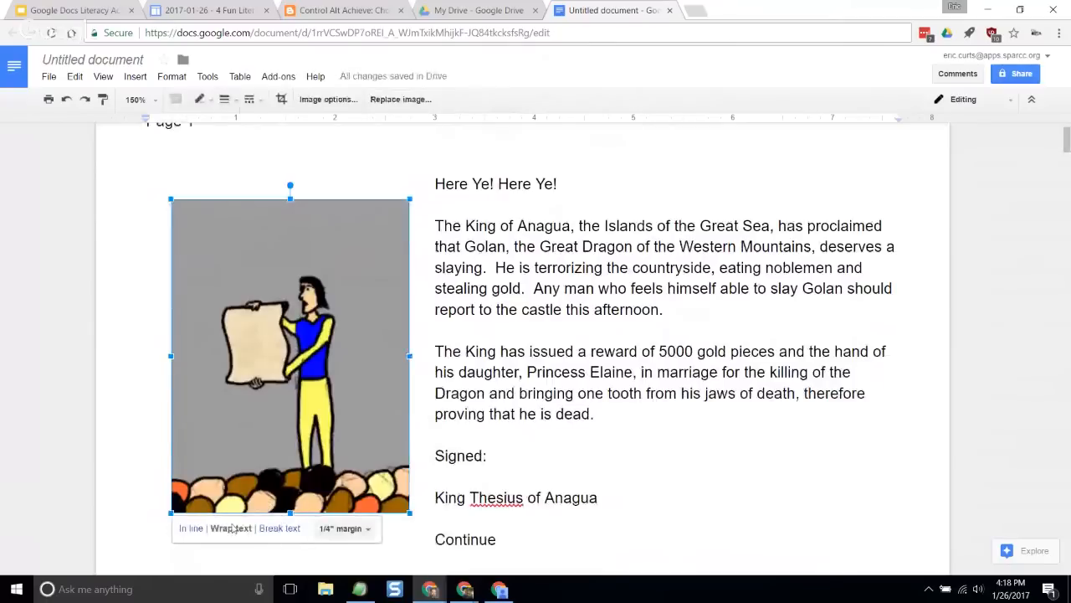
{"action": "left_click_drag", "start_coordinate": [287, 316], "coordinate": [745, 306]}
{"action": "left_click", "coordinate": [493, 316]}
{"action": "scroll", "coordinate": [490, 328], "scroll_direction": "up", "scroll_amount": 1}
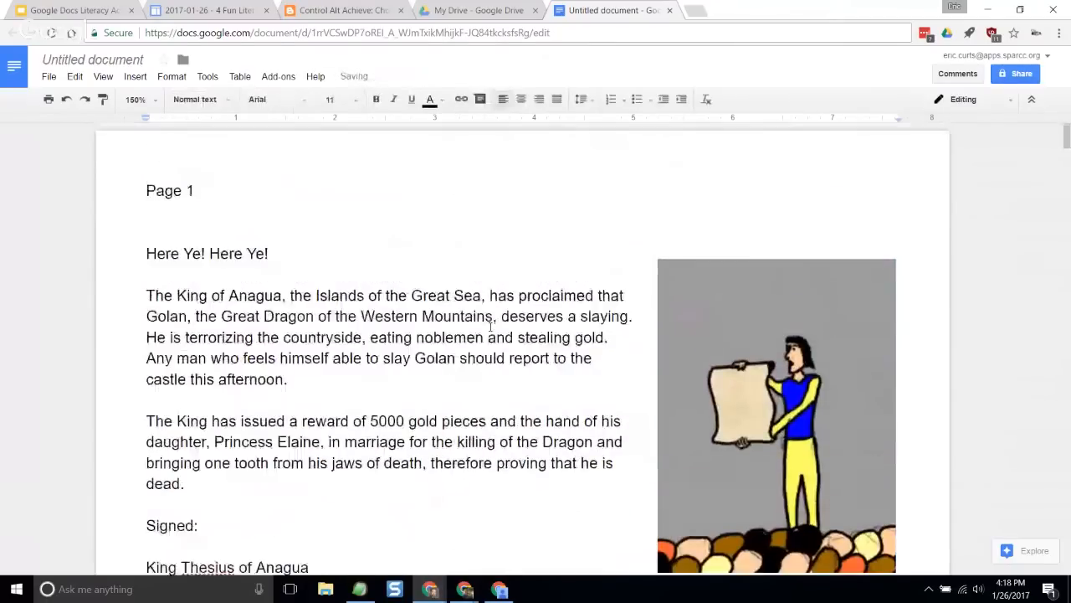
- Paste the Islands of Anagua map before "It's a warm summer day" on Page 2 and move it to the right of the wrapped text
{"action": "scroll", "coordinate": [490, 327], "scroll_direction": "down", "scroll_amount": 3}
{"action": "scroll", "coordinate": [490, 327], "scroll_direction": "down", "scroll_amount": 2}
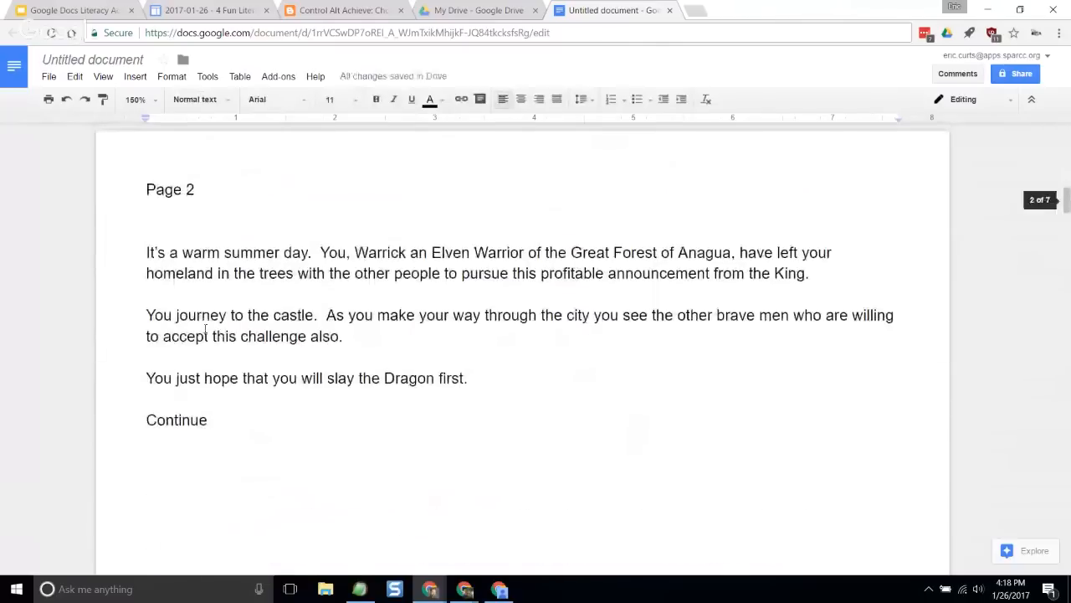
{"action": "left_click", "coordinate": [138, 256]}
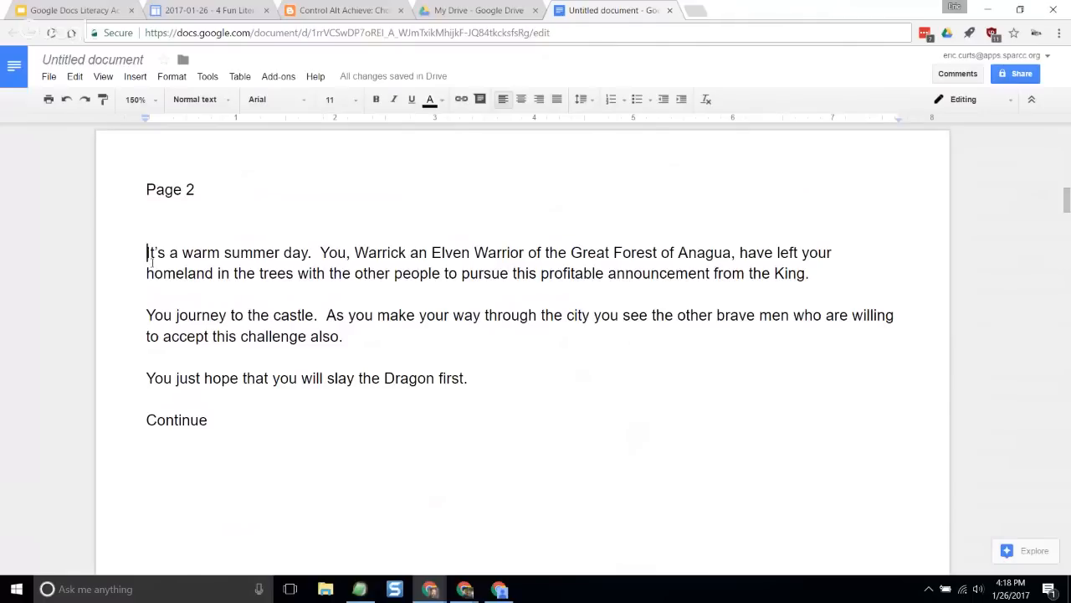
{"action": "key", "text": "ctrl+v"}
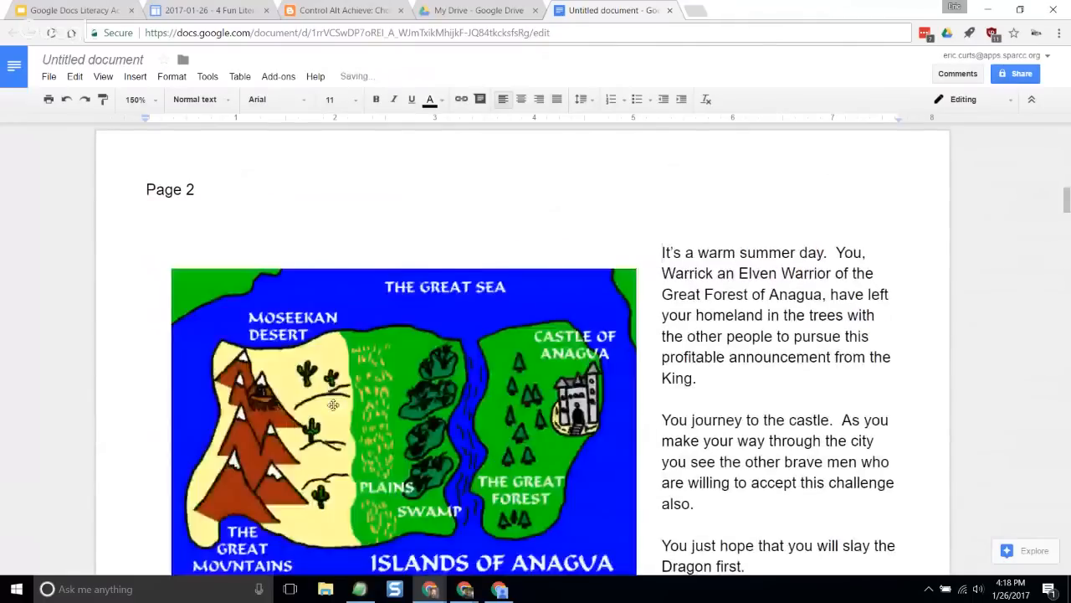
{"action": "scroll", "coordinate": [335, 402], "scroll_direction": "down", "scroll_amount": 1}
{"action": "left_click_drag", "start_coordinate": [352, 368], "coordinate": [596, 354]}
{"action": "left_click", "coordinate": [360, 366]}
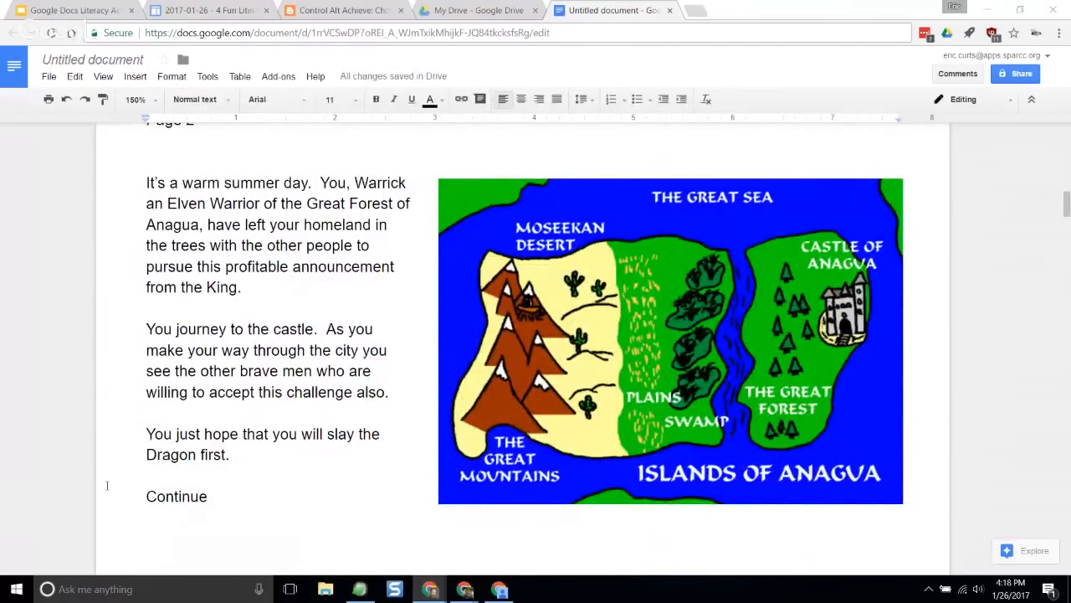
{"action": "left_click", "coordinate": [243, 434]}
- Paste the street scene picture before "After waiting in line" on Page 3 and move it to the right of the wrapped text
{"action": "scroll", "coordinate": [243, 433], "scroll_direction": "down", "scroll_amount": 12}
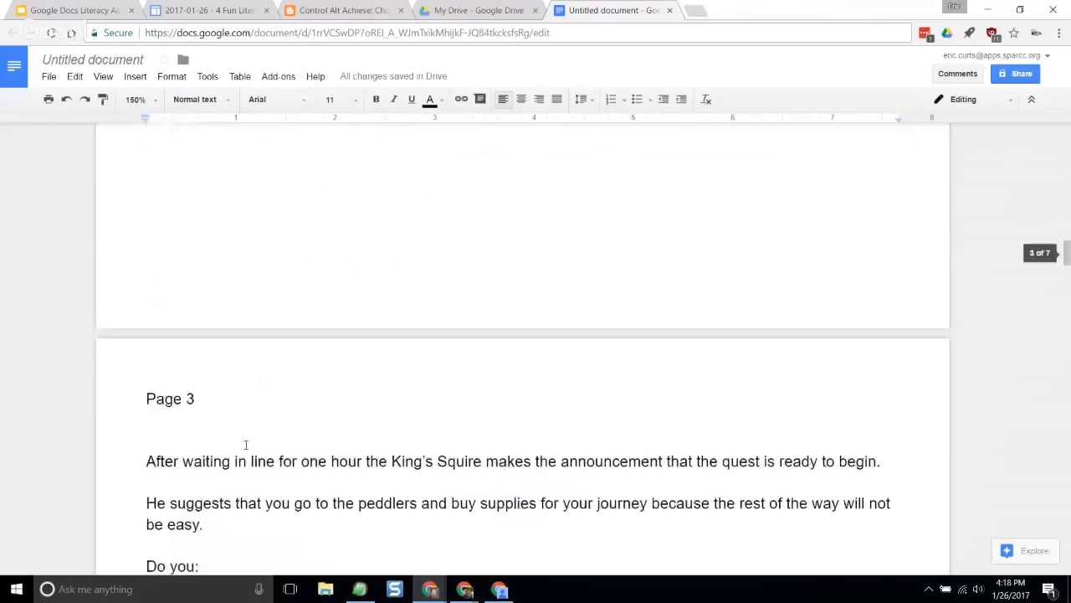
{"action": "left_click", "coordinate": [142, 459]}
{"action": "scroll", "coordinate": [254, 478], "scroll_direction": "down", "scroll_amount": 3}
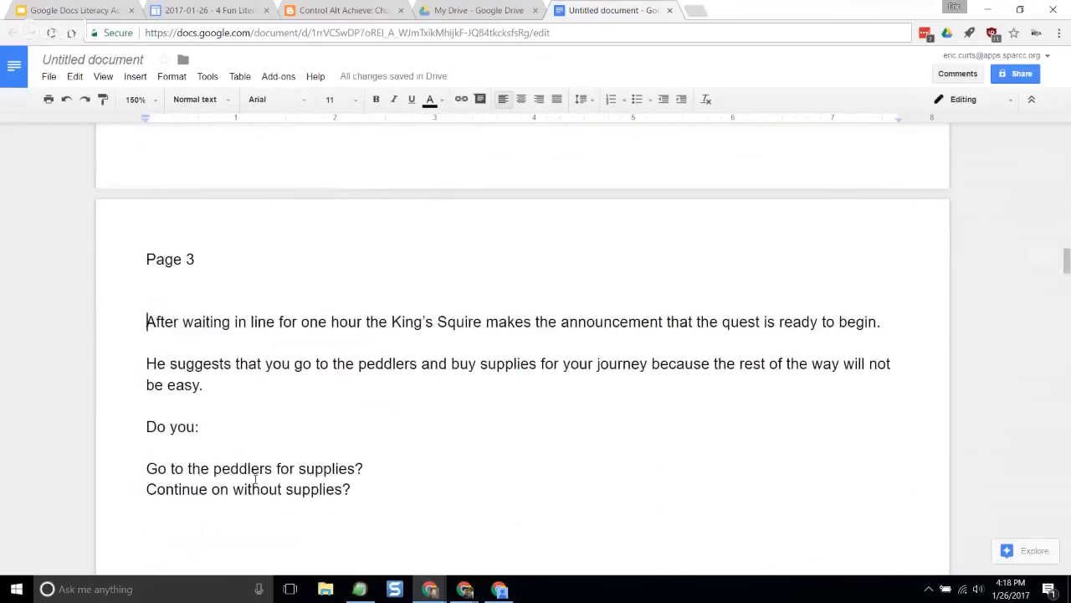
{"action": "key", "text": "ctrl+v"}
{"action": "scroll", "coordinate": [321, 456], "scroll_direction": "down", "scroll_amount": 5}
{"action": "left_click_drag", "start_coordinate": [296, 331], "coordinate": [621, 331]}
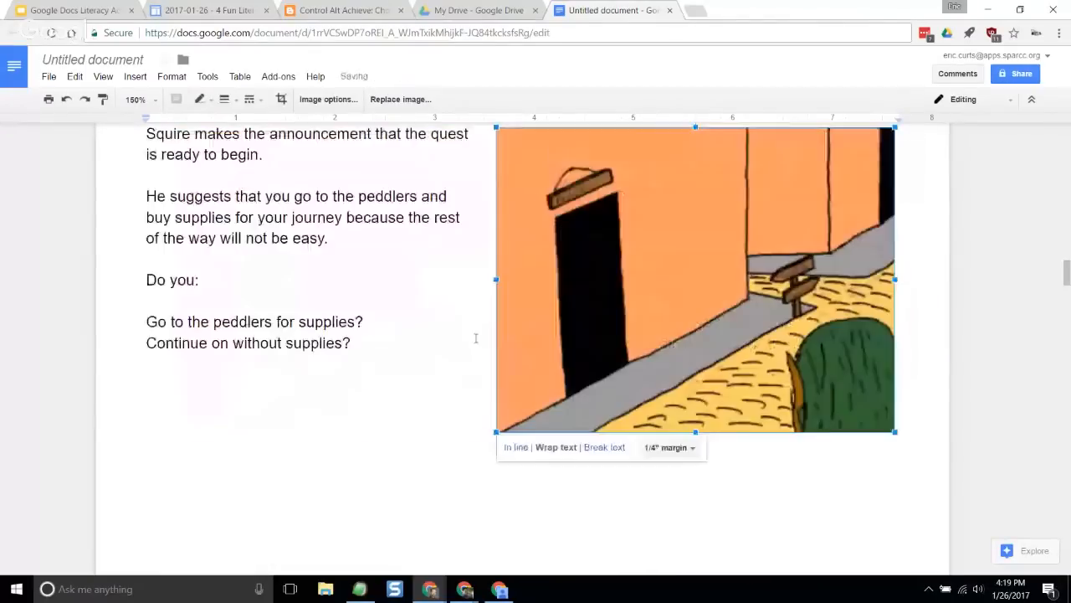
{"action": "scroll", "coordinate": [310, 377], "scroll_direction": "up", "scroll_amount": 3}
{"action": "left_click", "coordinate": [312, 377]}
- Review the illustrated Pages 1 to 3 of the story, checking the page labels and picture placement
{"action": "scroll", "coordinate": [312, 397], "scroll_direction": "up", "scroll_amount": 20}
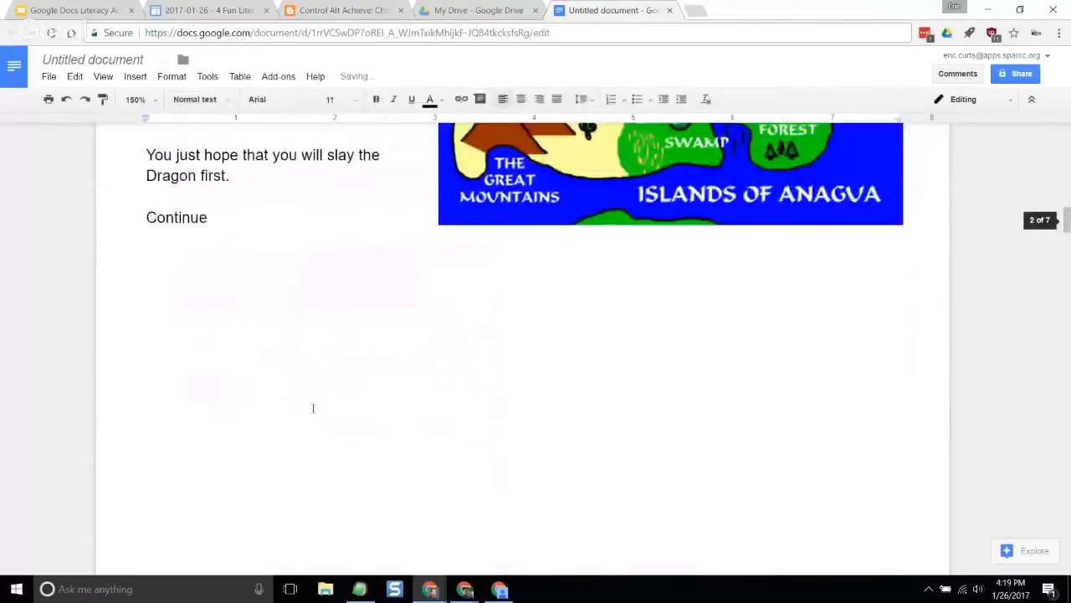
{"action": "scroll", "coordinate": [311, 414], "scroll_direction": "up", "scroll_amount": 5}
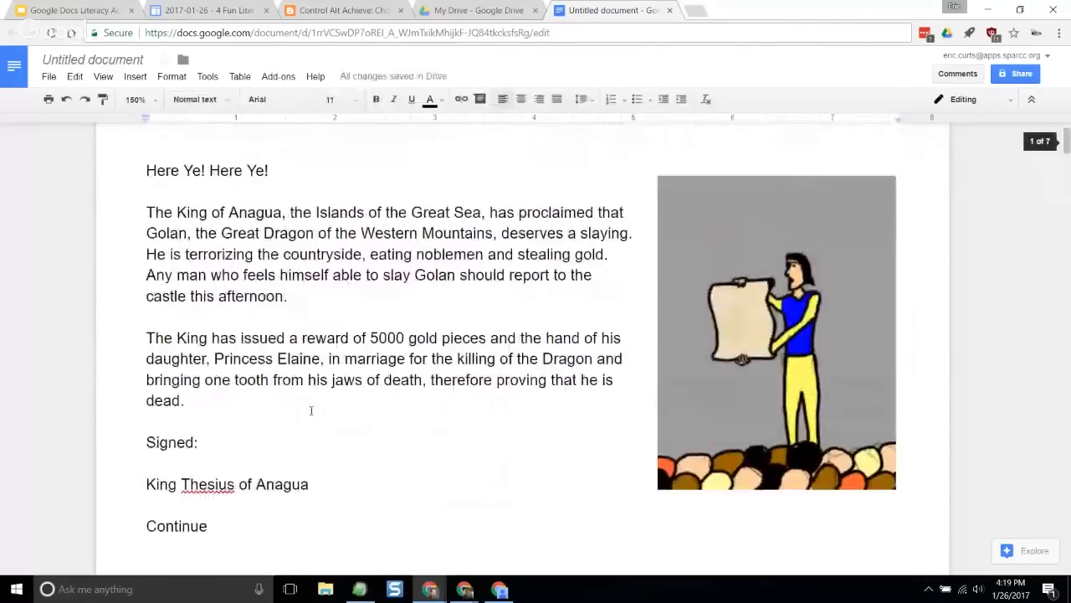
{"action": "scroll", "coordinate": [315, 405], "scroll_direction": "down", "scroll_amount": 3}
{"action": "scroll", "coordinate": [327, 378], "scroll_direction": "up", "scroll_amount": 4}
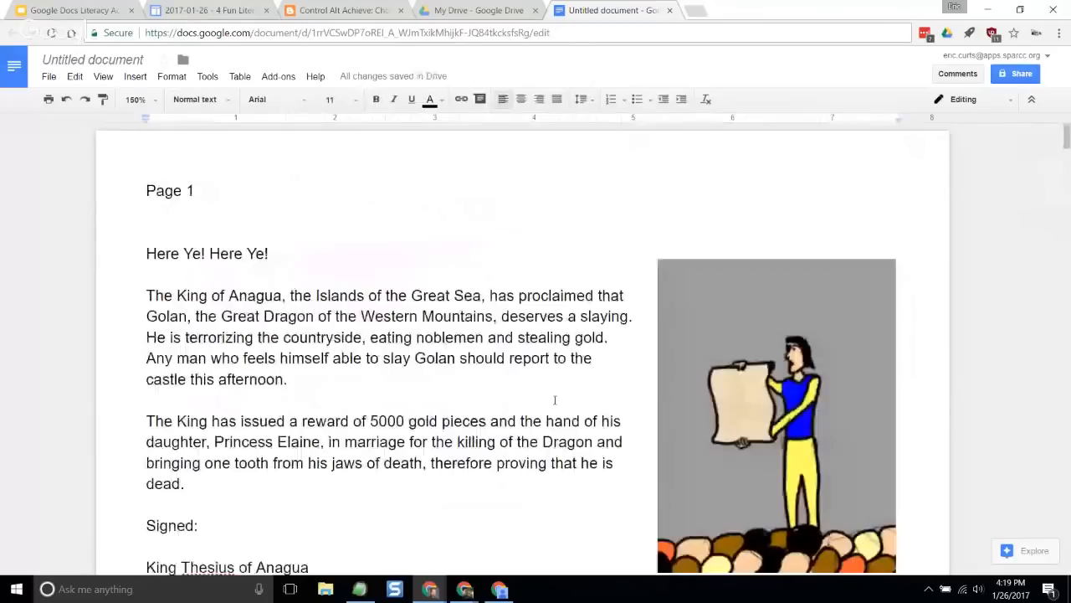
{"action": "scroll", "coordinate": [454, 419], "scroll_direction": "down", "scroll_amount": 3}
{"action": "scroll", "coordinate": [431, 425], "scroll_direction": "up", "scroll_amount": 4}
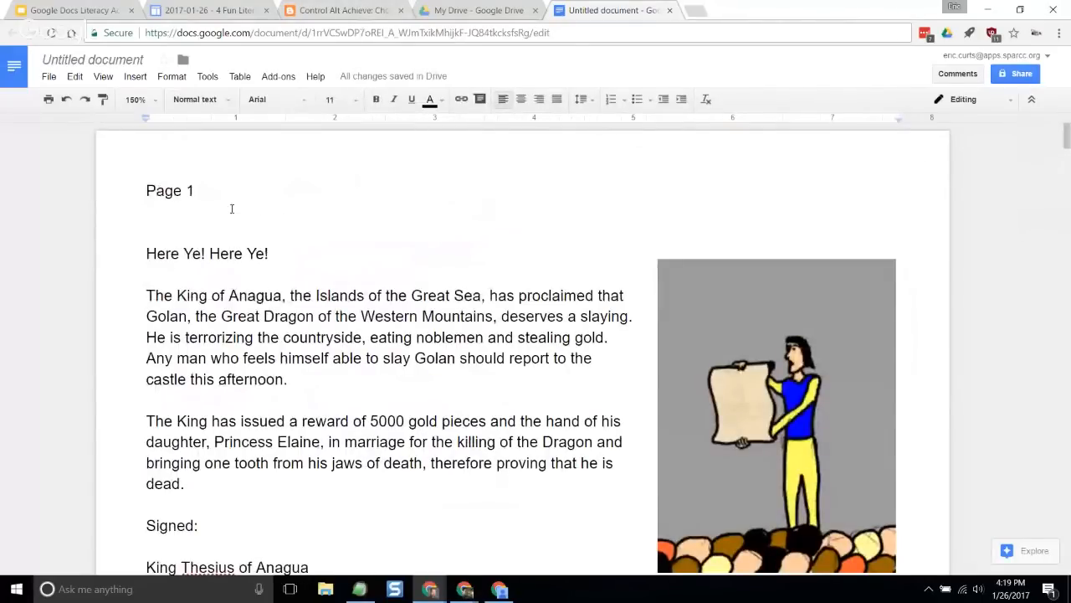
{"action": "double_click", "coordinate": [207, 192]}
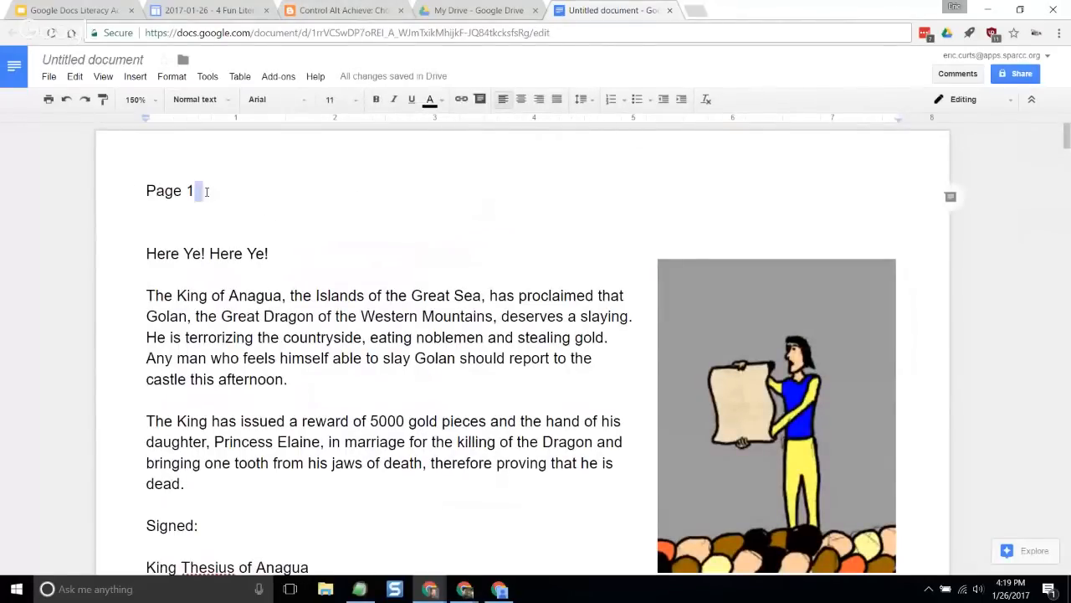
{"action": "left_click", "coordinate": [223, 336]}
{"action": "scroll", "coordinate": [228, 335], "scroll_direction": "down", "scroll_amount": 11}
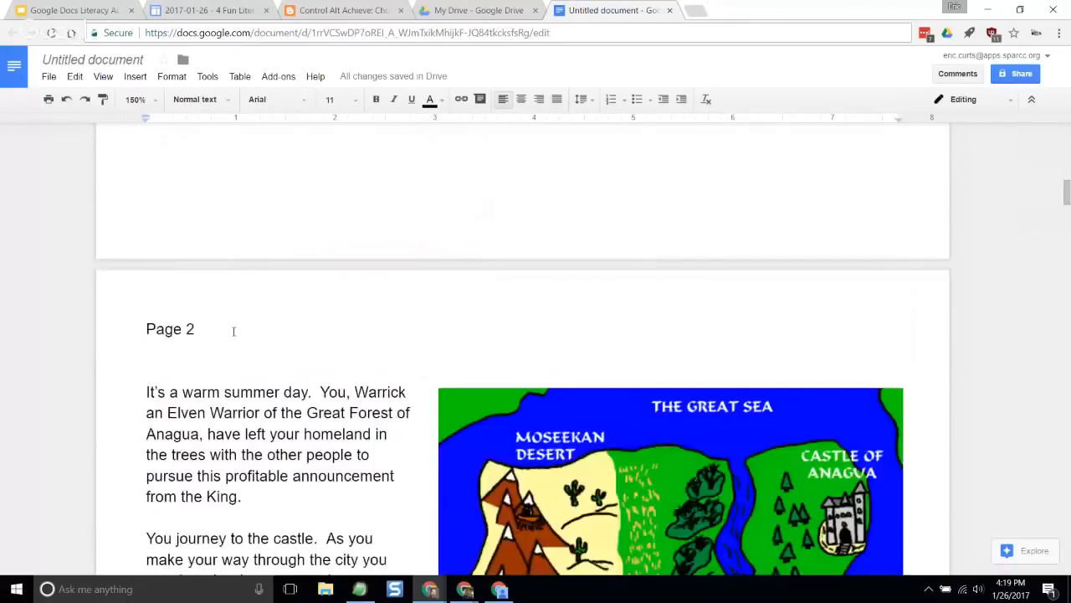
{"action": "scroll", "coordinate": [234, 330], "scroll_direction": "down", "scroll_amount": 18}
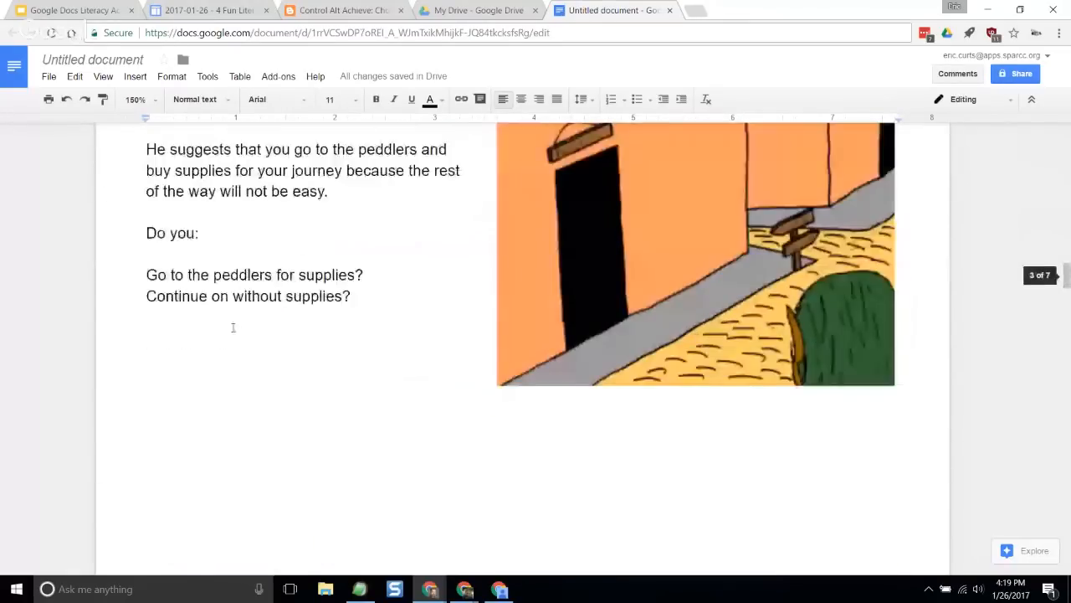
- Examine the two choices about supplies on Page 3 and the Page 4 section that continues the story
{"action": "scroll", "coordinate": [234, 327], "scroll_direction": "up", "scroll_amount": 1}
{"action": "left_click_drag", "start_coordinate": [144, 323], "coordinate": [403, 322]}
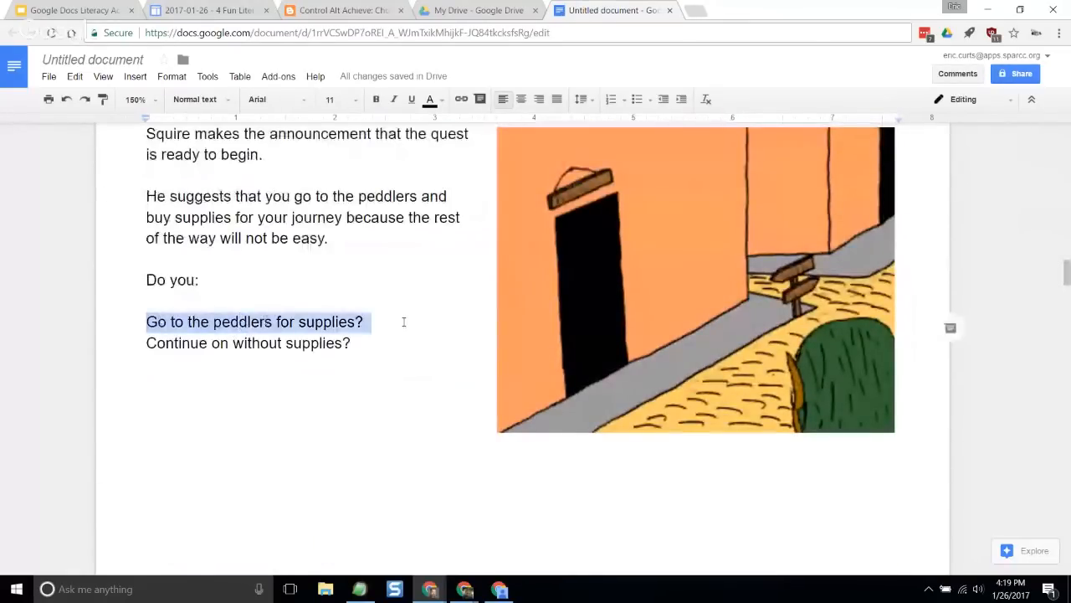
{"action": "left_click", "coordinate": [292, 310]}
{"action": "left_click_drag", "start_coordinate": [145, 321], "coordinate": [372, 322]}
{"action": "left_click", "coordinate": [311, 343]}
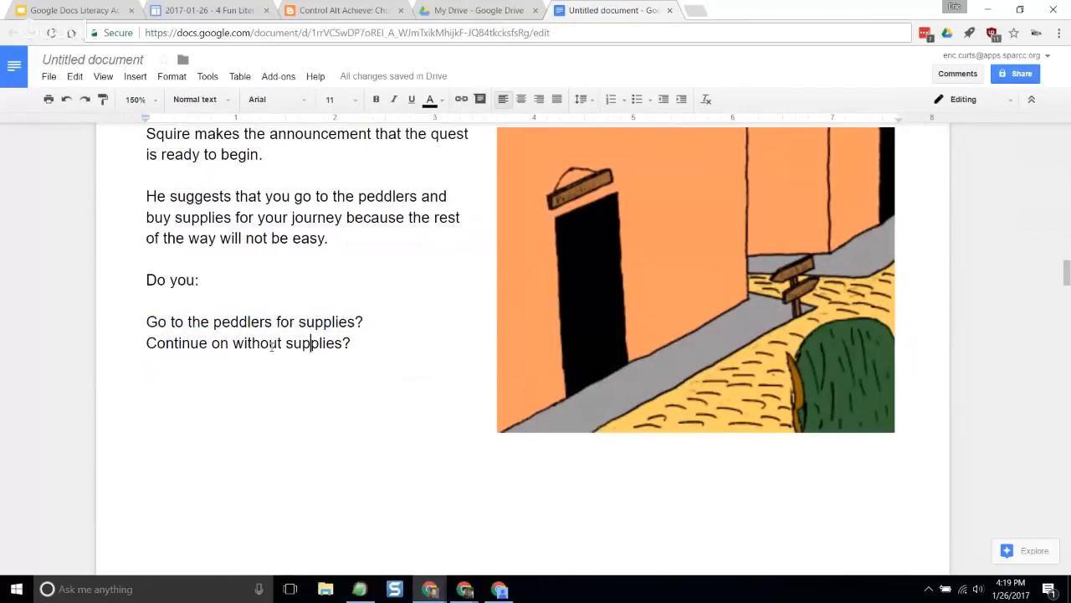
{"action": "left_click_drag", "start_coordinate": [146, 343], "coordinate": [360, 343]}
{"action": "left_click", "coordinate": [287, 344]}
{"action": "scroll", "coordinate": [287, 343], "scroll_direction": "down", "scroll_amount": 10}
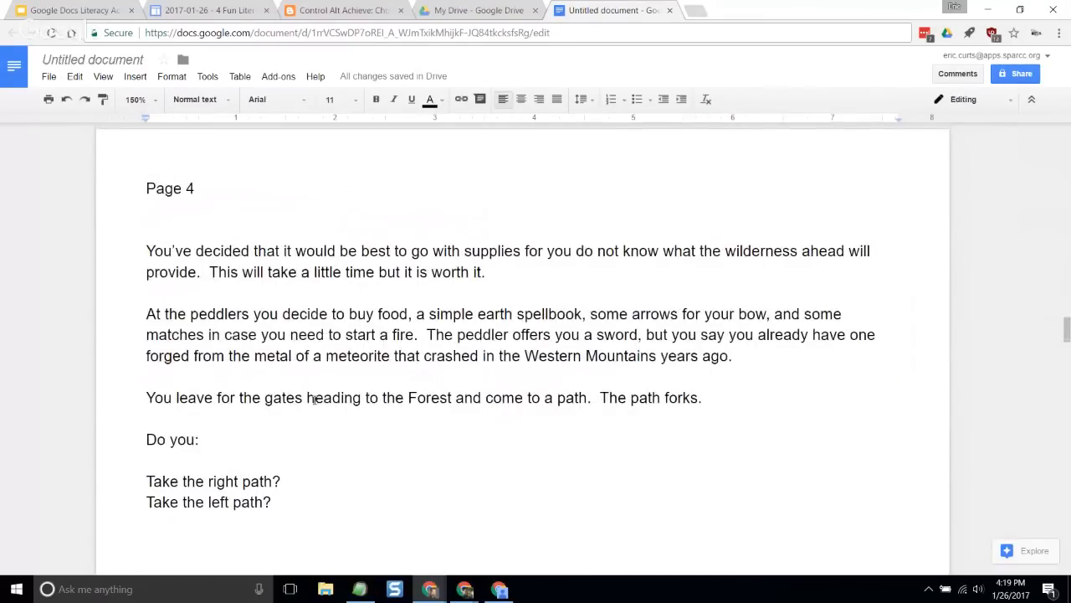
{"action": "scroll", "coordinate": [314, 400], "scroll_direction": "up", "scroll_amount": 20}
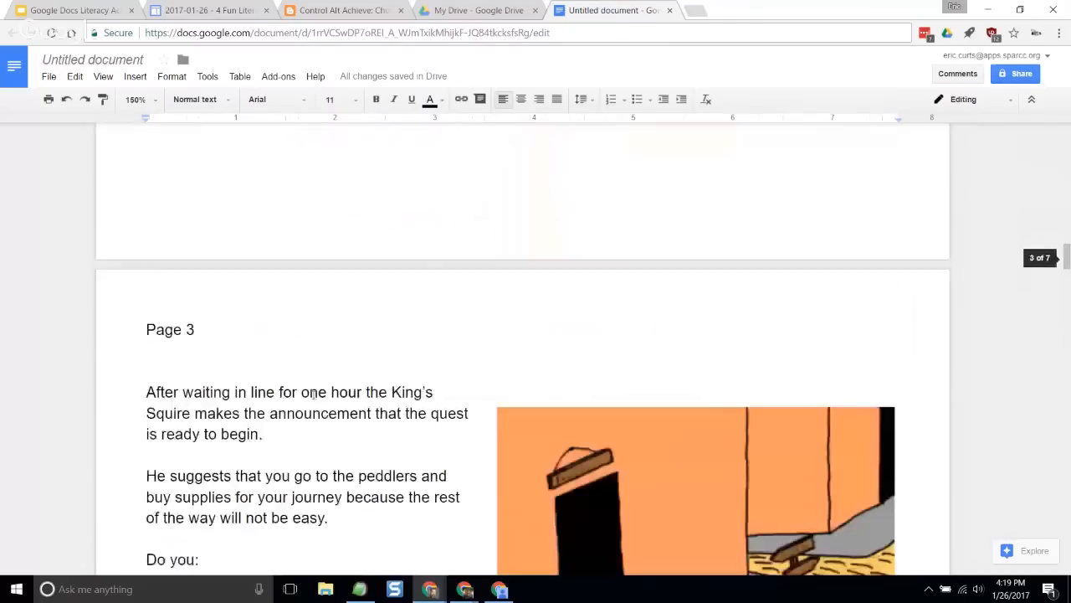
- Examine the Page 1 and Page 2 labels at the start of their sections, and return to Page 1
{"action": "scroll", "coordinate": [314, 392], "scroll_direction": "up", "scroll_amount": 15}
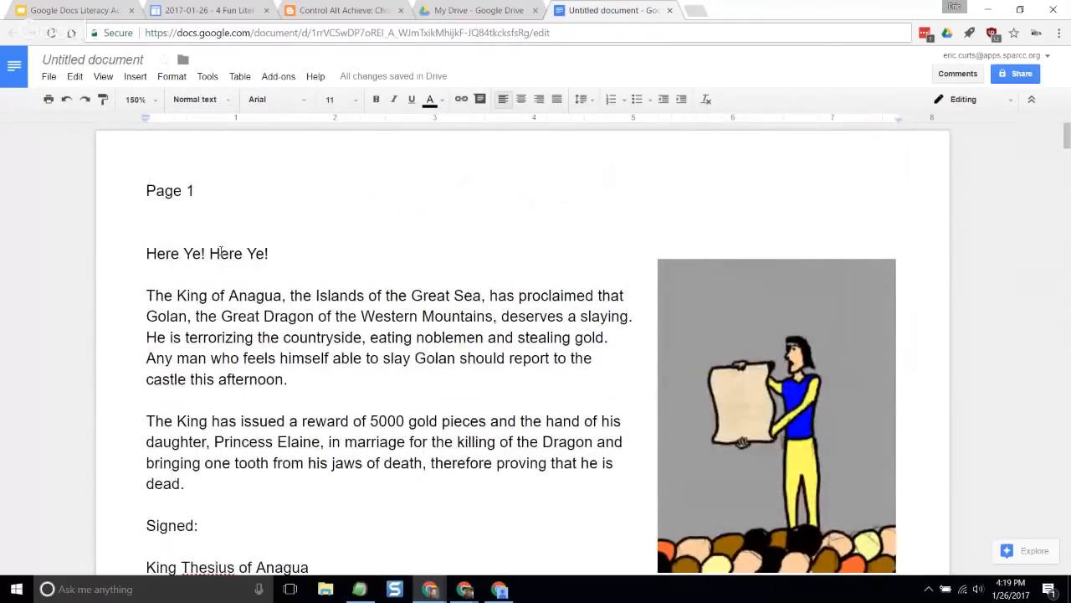
{"action": "left_click_drag", "start_coordinate": [222, 188], "coordinate": [144, 190]}
{"action": "left_click", "coordinate": [202, 266]}
{"action": "scroll", "coordinate": [234, 268], "scroll_direction": "down", "scroll_amount": 10}
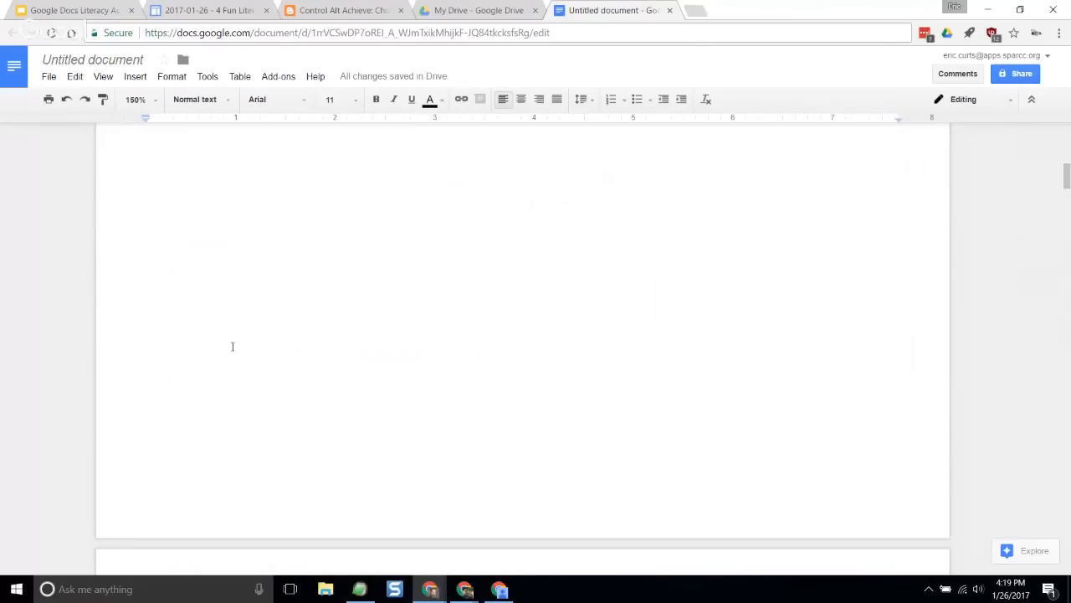
{"action": "scroll", "coordinate": [233, 346], "scroll_direction": "down", "scroll_amount": 3}
{"action": "left_click_drag", "start_coordinate": [195, 329], "coordinate": [134, 329]}
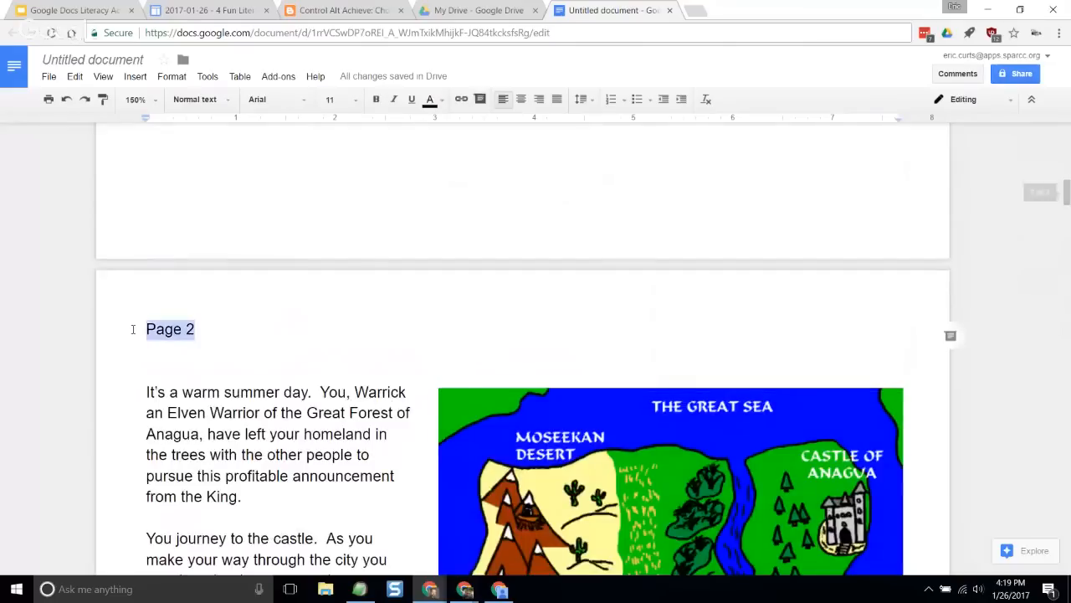
{"action": "left_click", "coordinate": [209, 366]}
{"action": "scroll", "coordinate": [209, 352], "scroll_direction": "up", "scroll_amount": 10}
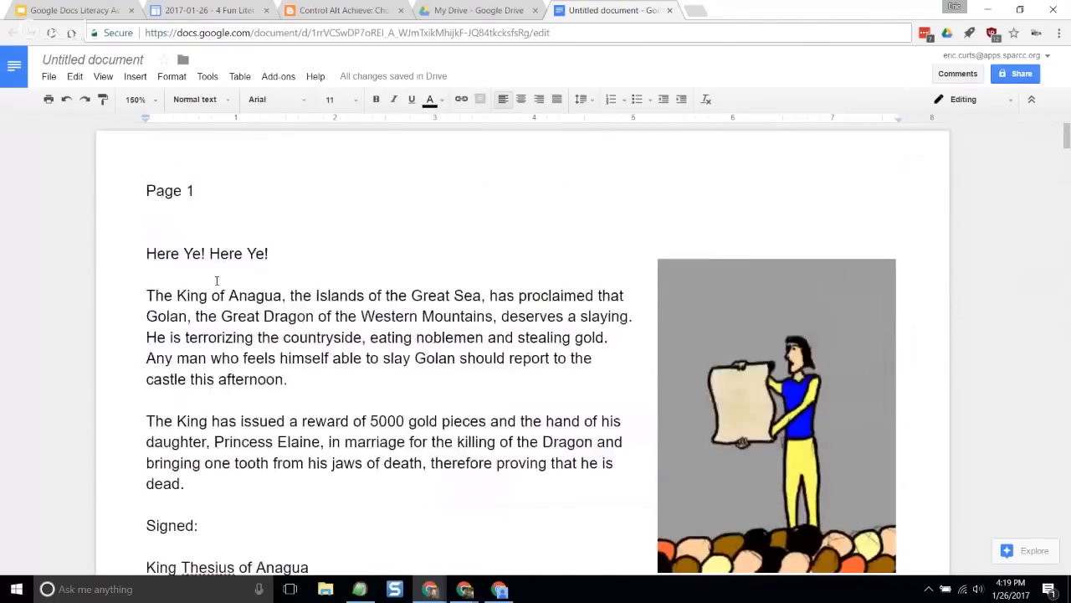
- Apply the Heading 1 style to the Page 1 and Page 2 labels
{"action": "left_click", "coordinate": [226, 196]}
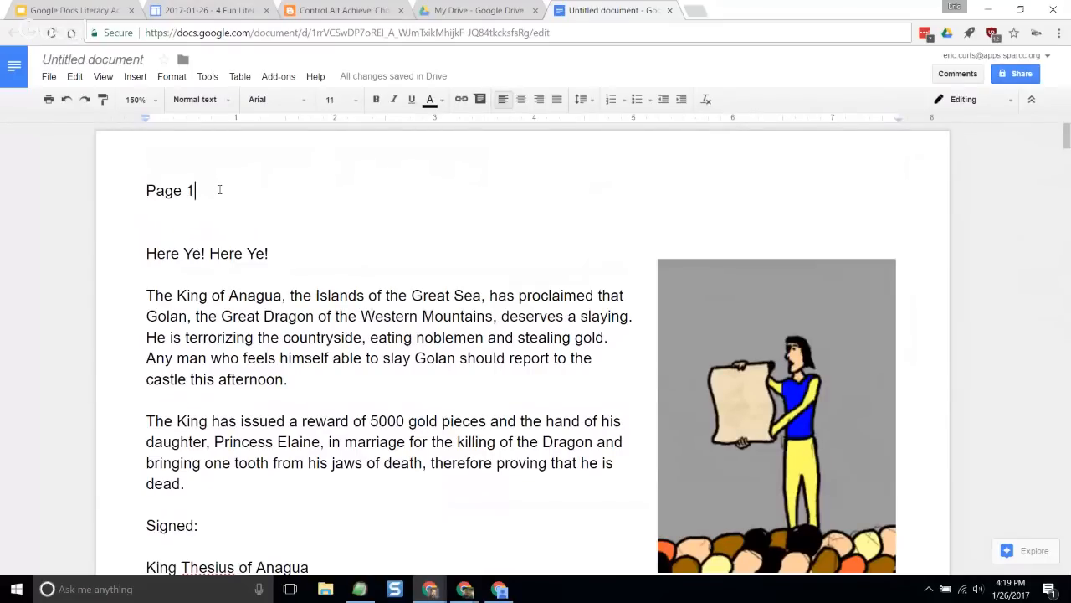
{"action": "left_click_drag", "start_coordinate": [197, 191], "coordinate": [138, 193]}
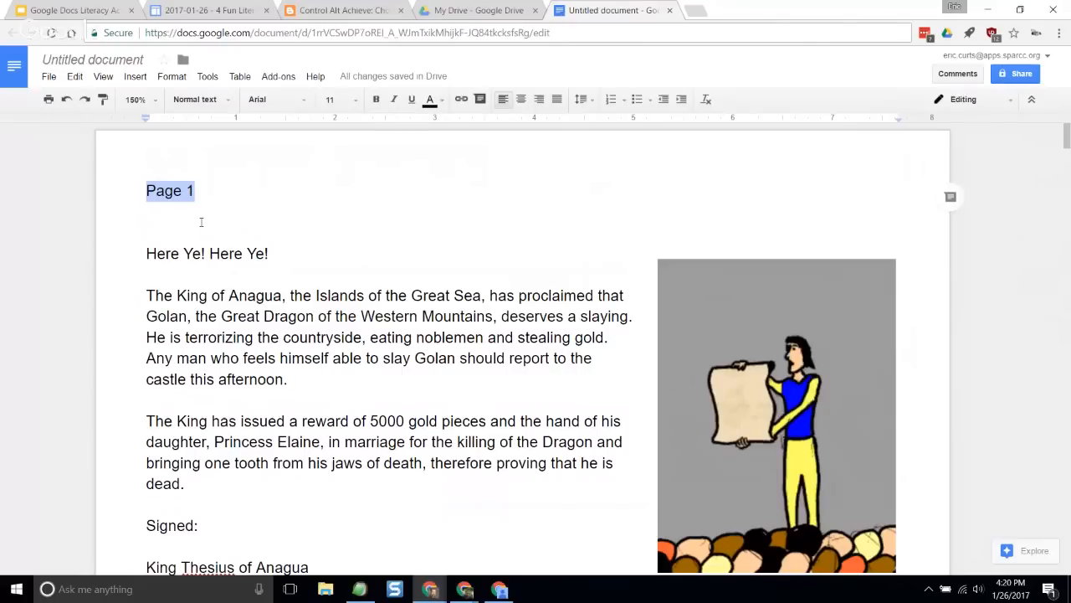
{"action": "left_click", "coordinate": [228, 101]}
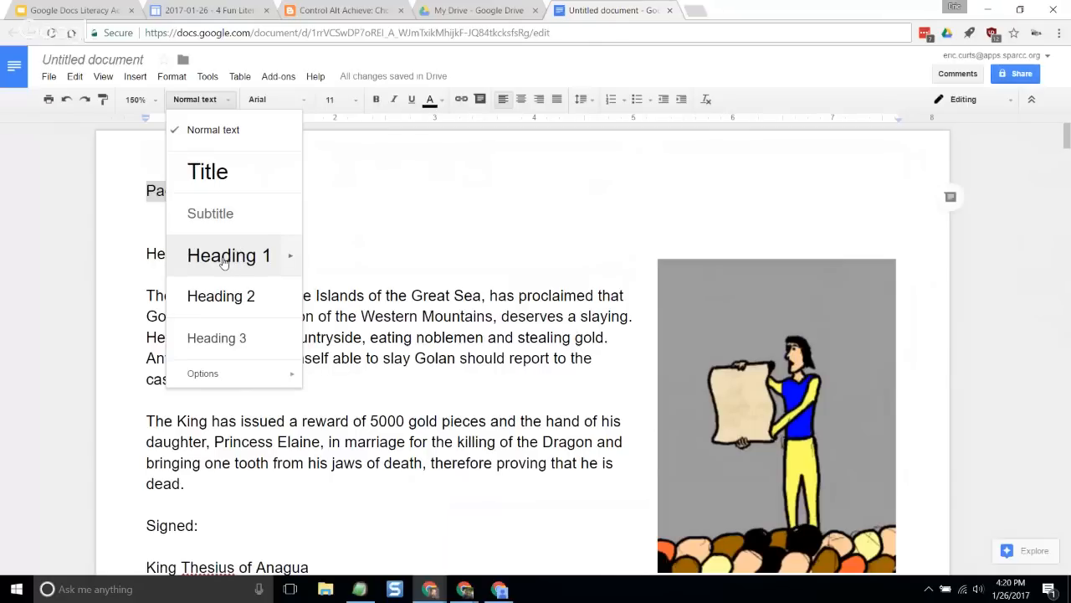
{"action": "left_click", "coordinate": [223, 258]}
{"action": "scroll", "coordinate": [223, 259], "scroll_direction": "down", "scroll_amount": 3}
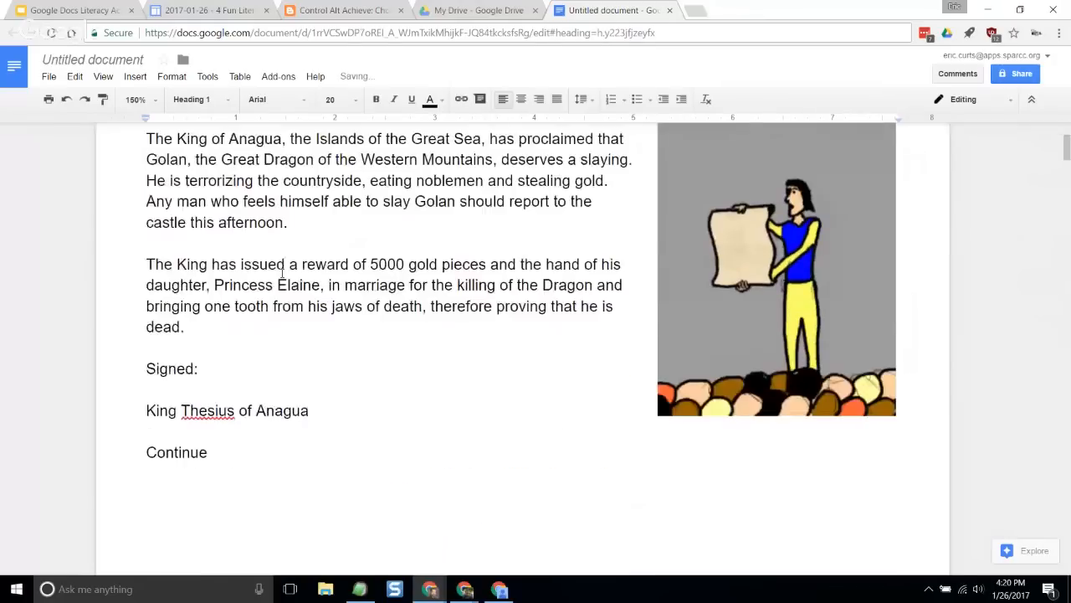
{"action": "scroll", "coordinate": [225, 255], "scroll_direction": "down", "scroll_amount": 5}
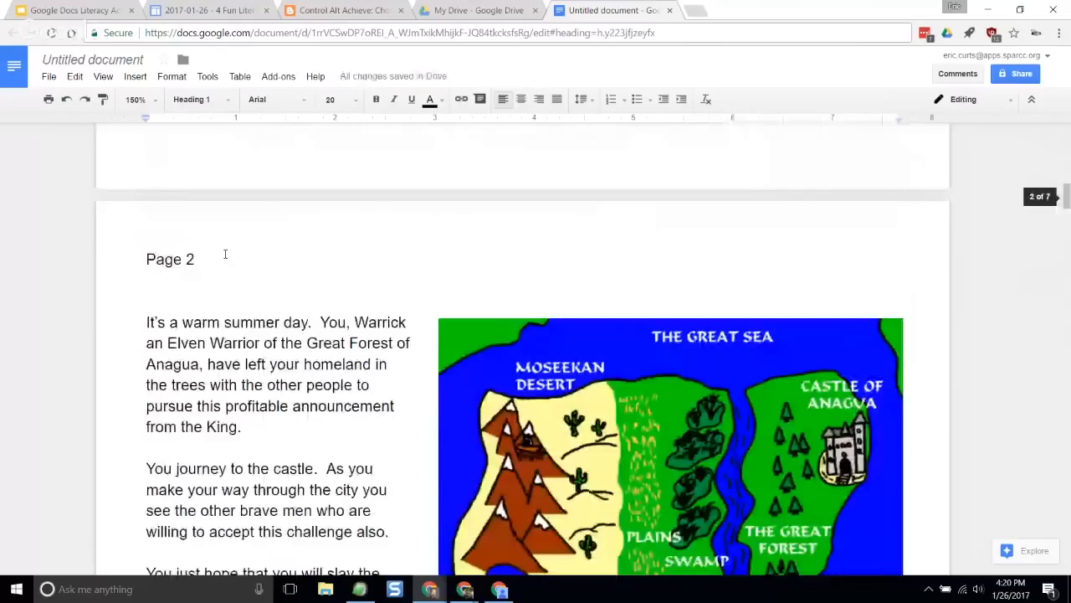
{"action": "left_click_drag", "start_coordinate": [225, 255], "coordinate": [147, 259]}
{"action": "left_click", "coordinate": [200, 99]}
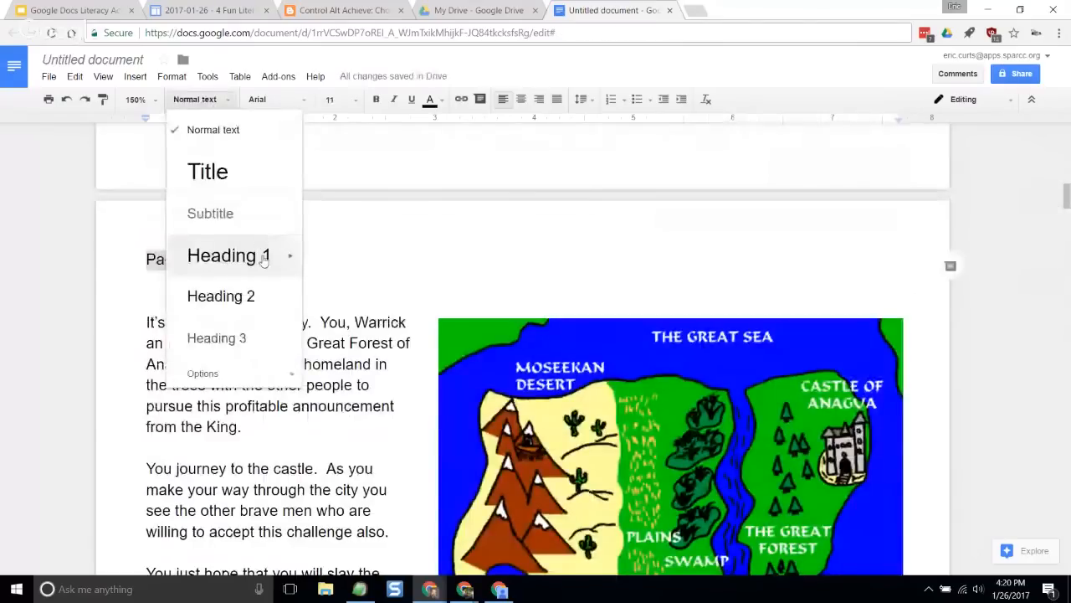
{"action": "left_click", "coordinate": [264, 258]}
- Apply the Heading 1 style to the Page 3 label above "After waiting in line"
{"action": "scroll", "coordinate": [291, 311], "scroll_direction": "down", "scroll_amount": 3}
{"action": "scroll", "coordinate": [293, 310], "scroll_direction": "down", "scroll_amount": 10}
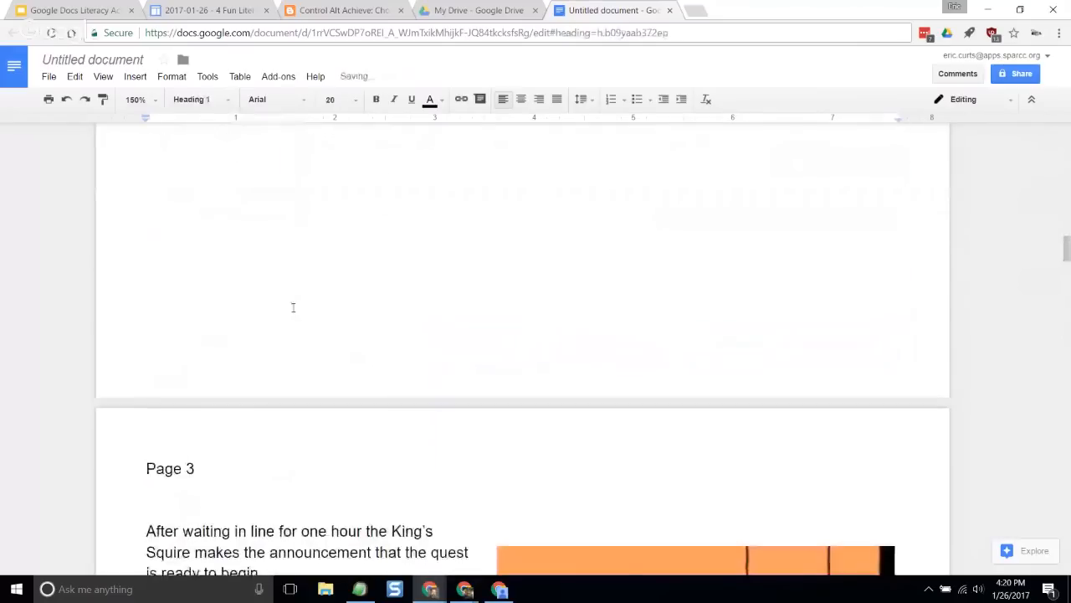
{"action": "left_click", "coordinate": [228, 259]}
{"action": "left_click_drag", "start_coordinate": [228, 259], "coordinate": [138, 258]}
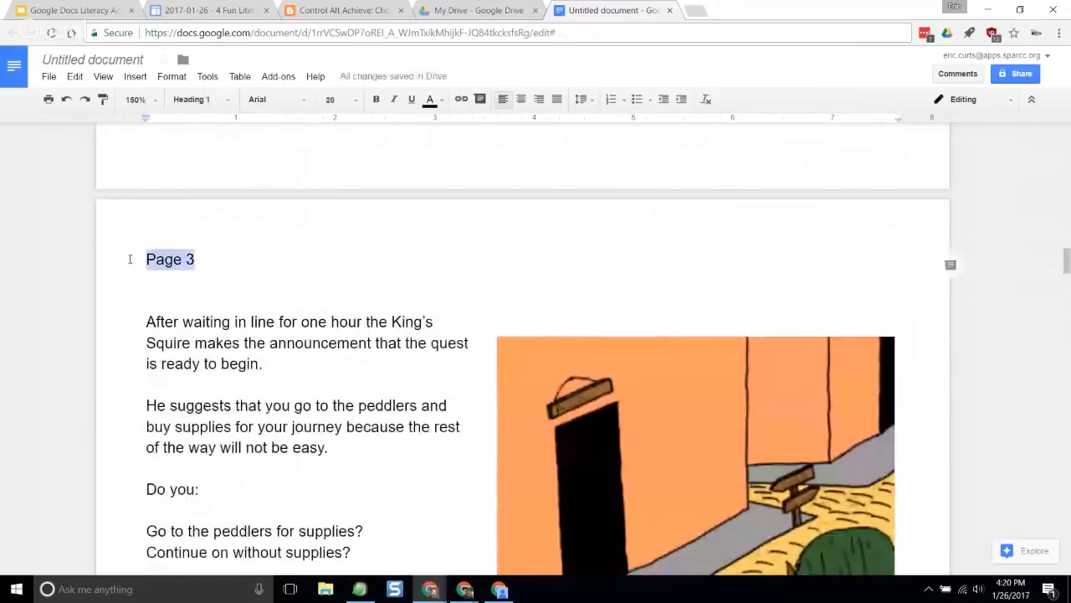
{"action": "left_click", "coordinate": [199, 100]}
{"action": "left_click", "coordinate": [248, 257]}
{"action": "left_click", "coordinate": [275, 376]}
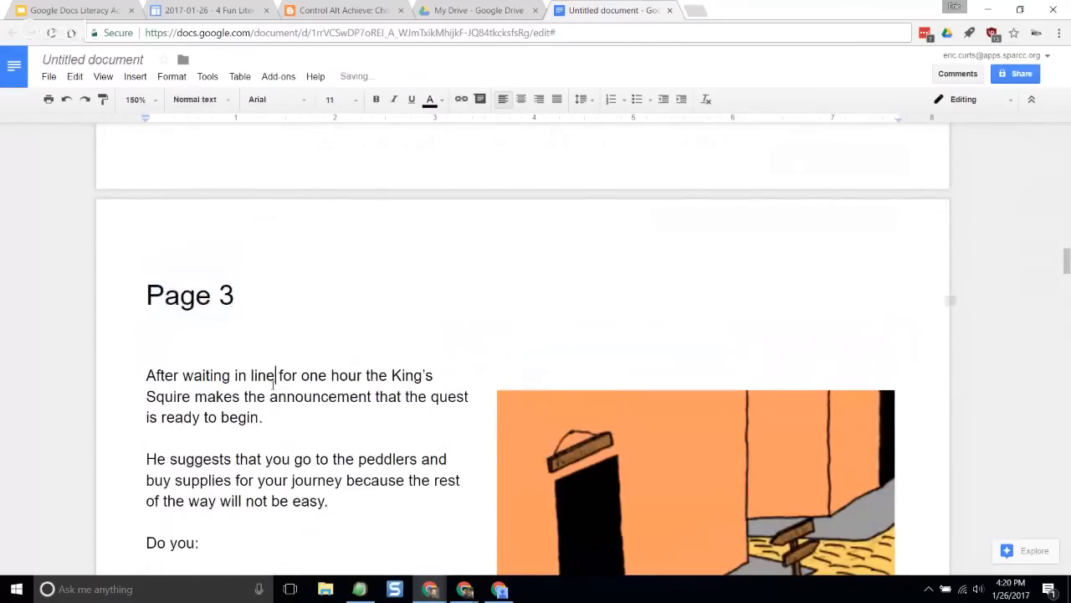
- Apply the Heading 1 style to the Page 4 label above "You've decided that it would be best"
{"action": "scroll", "coordinate": [279, 375], "scroll_direction": "down", "scroll_amount": 5}
{"action": "scroll", "coordinate": [279, 375], "scroll_direction": "down", "scroll_amount": 5}
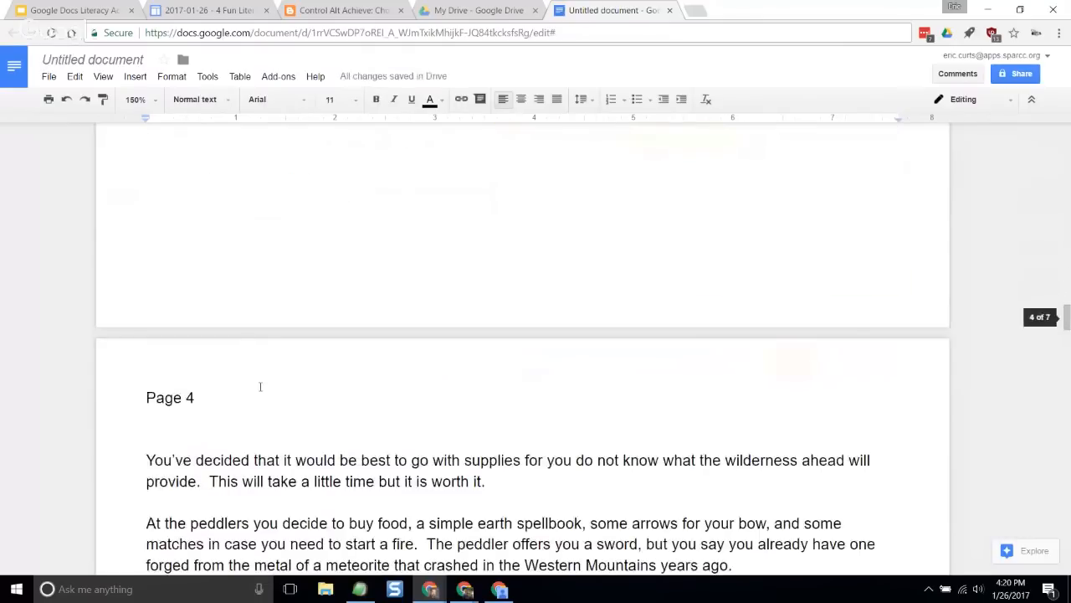
{"action": "left_click_drag", "start_coordinate": [195, 398], "coordinate": [125, 392]}
{"action": "left_click", "coordinate": [201, 100]}
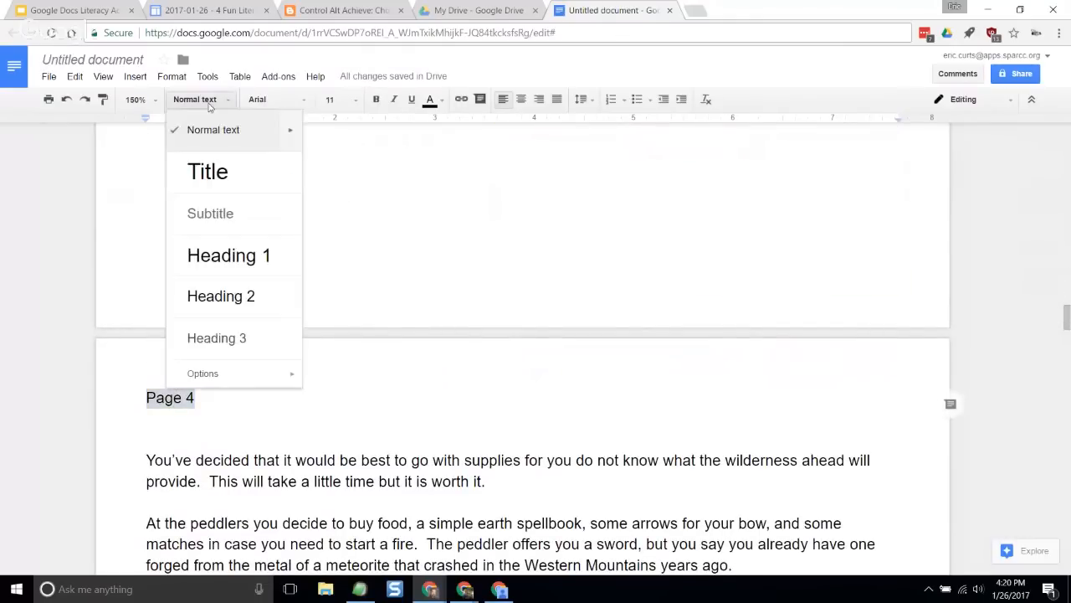
{"action": "left_click", "coordinate": [229, 253]}
{"action": "left_click", "coordinate": [297, 456]}
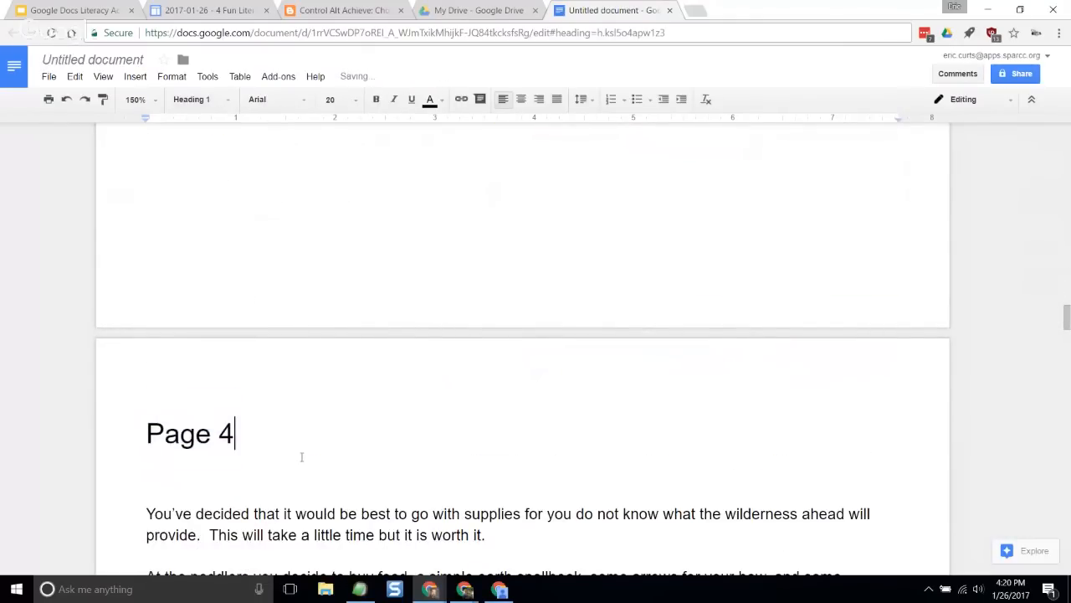
- Apply the Heading 1 style to the Page 5 label above "You decide to choose as the majority"
{"action": "scroll", "coordinate": [302, 455], "scroll_direction": "down", "scroll_amount": 10}
{"action": "scroll", "coordinate": [305, 452], "scroll_direction": "down", "scroll_amount": 4}
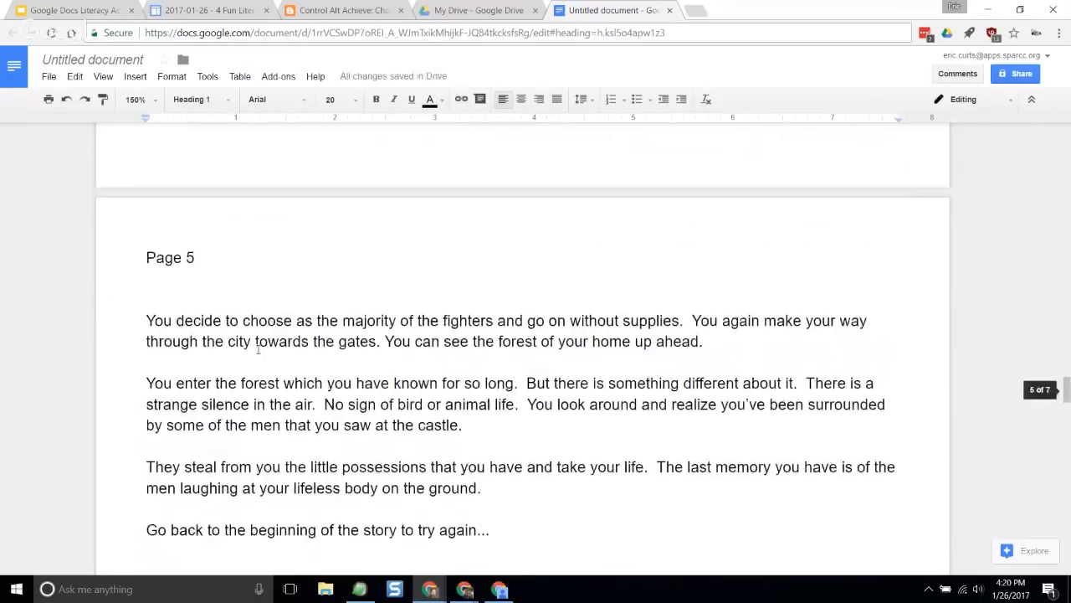
{"action": "left_click_drag", "start_coordinate": [236, 258], "coordinate": [135, 255]}
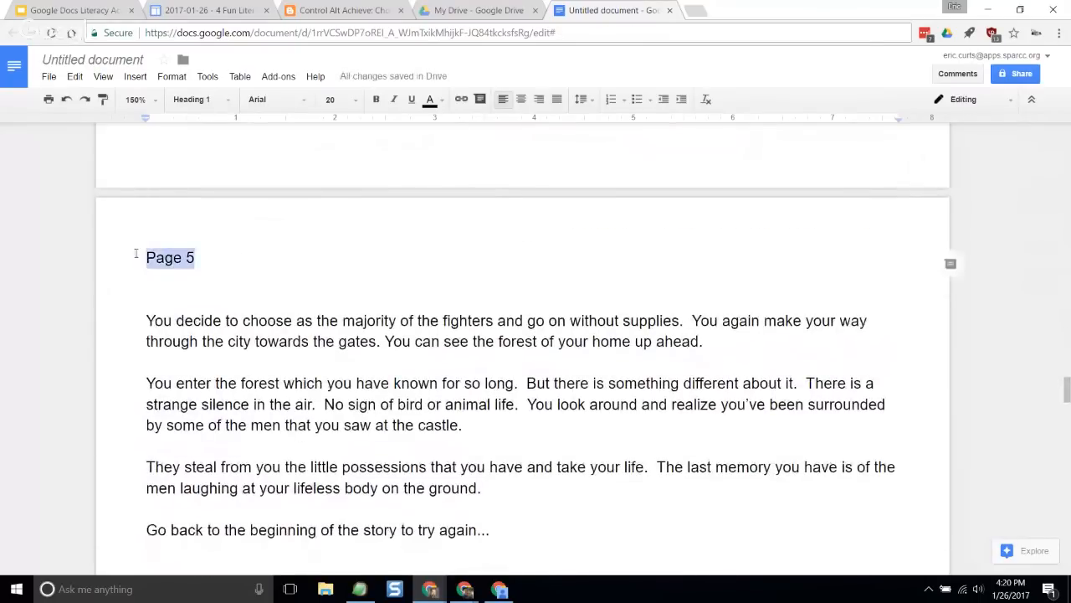
{"action": "left_click", "coordinate": [205, 99]}
{"action": "left_click", "coordinate": [242, 258]}
- Apply the Heading 1 style to the Page 6 label above "You decide to take the right path"
{"action": "scroll", "coordinate": [304, 381], "scroll_direction": "down", "scroll_amount": 6}
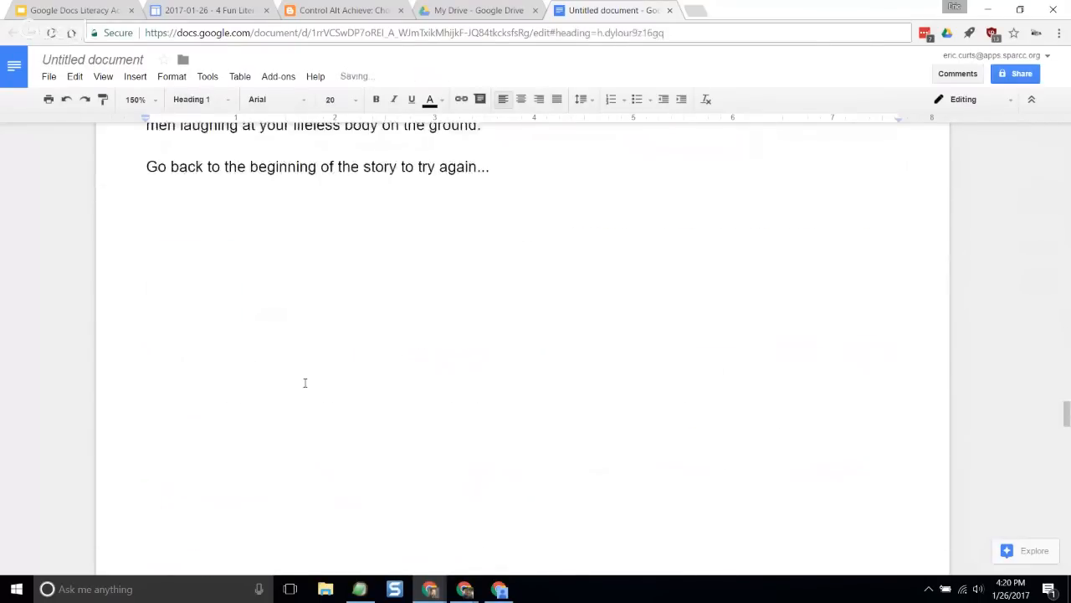
{"action": "scroll", "coordinate": [305, 379], "scroll_direction": "down", "scroll_amount": 4}
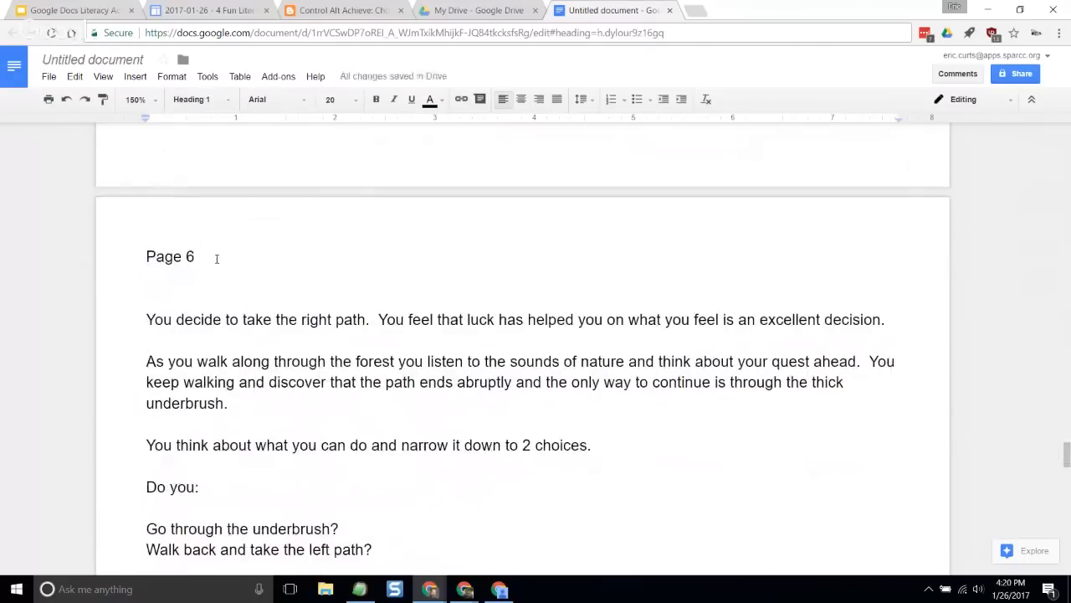
{"action": "left_click_drag", "start_coordinate": [218, 257], "coordinate": [118, 259]}
{"action": "left_click", "coordinate": [201, 99]}
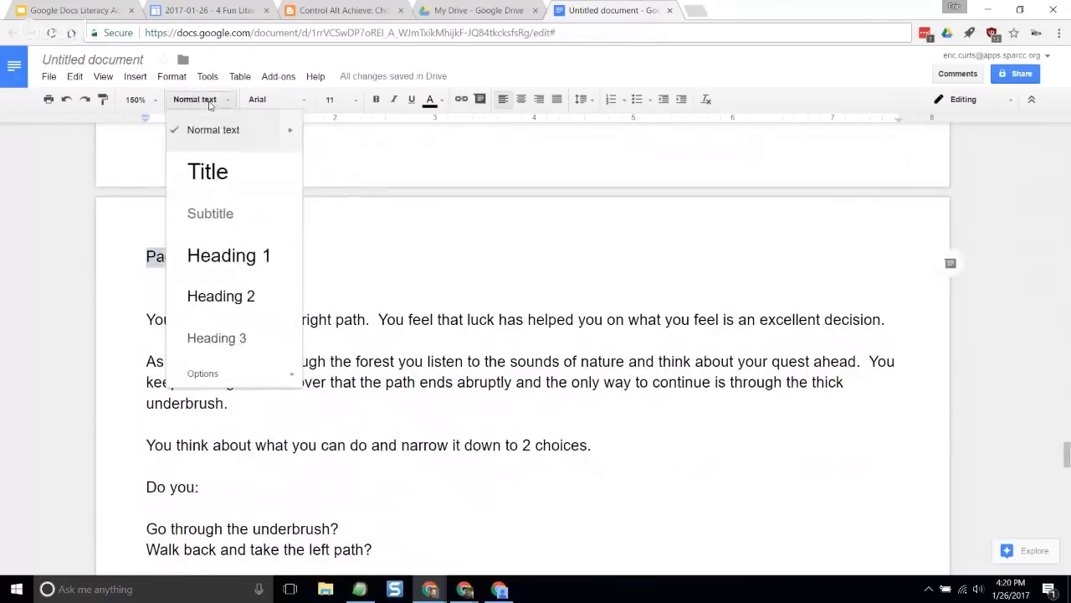
{"action": "left_click", "coordinate": [234, 254]}
- Apply the Heading 1 style to the Page 7 label above "On the left path you continue"
{"action": "scroll", "coordinate": [276, 337], "scroll_direction": "down", "scroll_amount": 10}
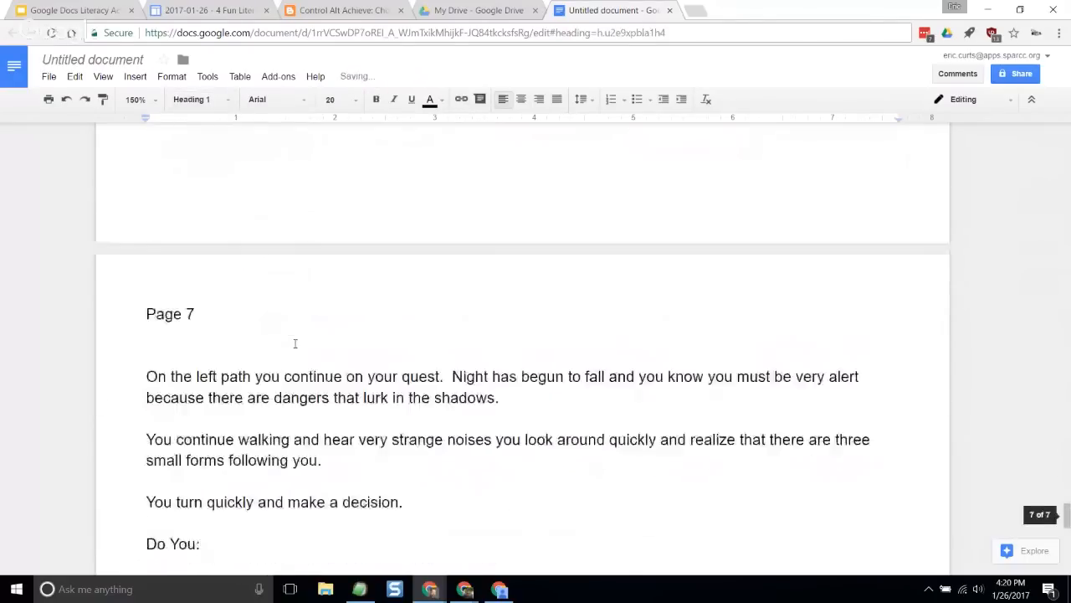
{"action": "left_click_drag", "start_coordinate": [247, 251], "coordinate": [101, 253]}
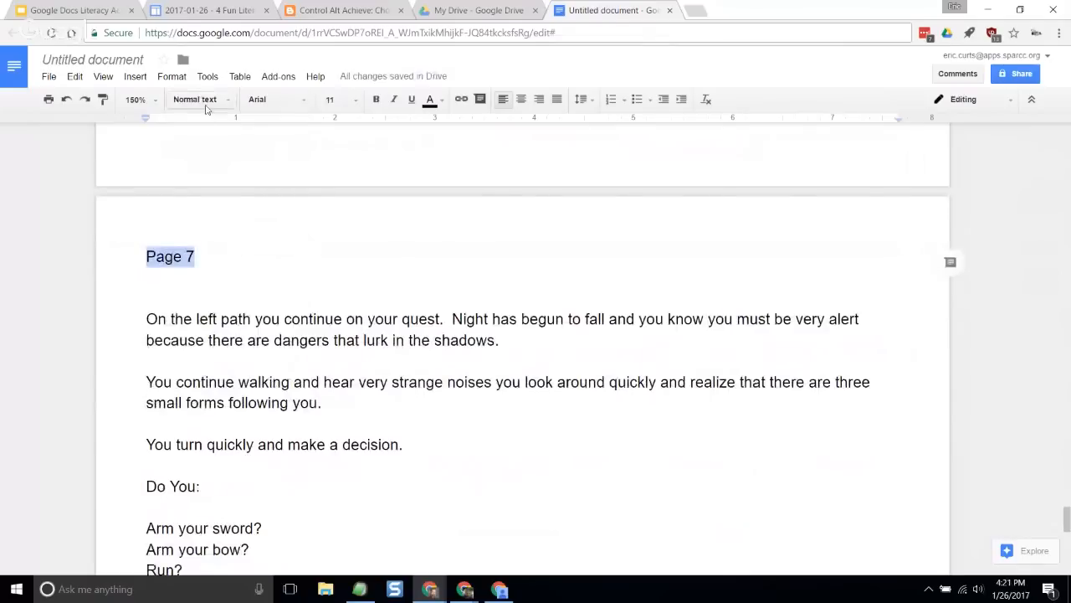
{"action": "left_click", "coordinate": [201, 99]}
{"action": "left_click", "coordinate": [226, 253]}
{"action": "left_click", "coordinate": [254, 379]}
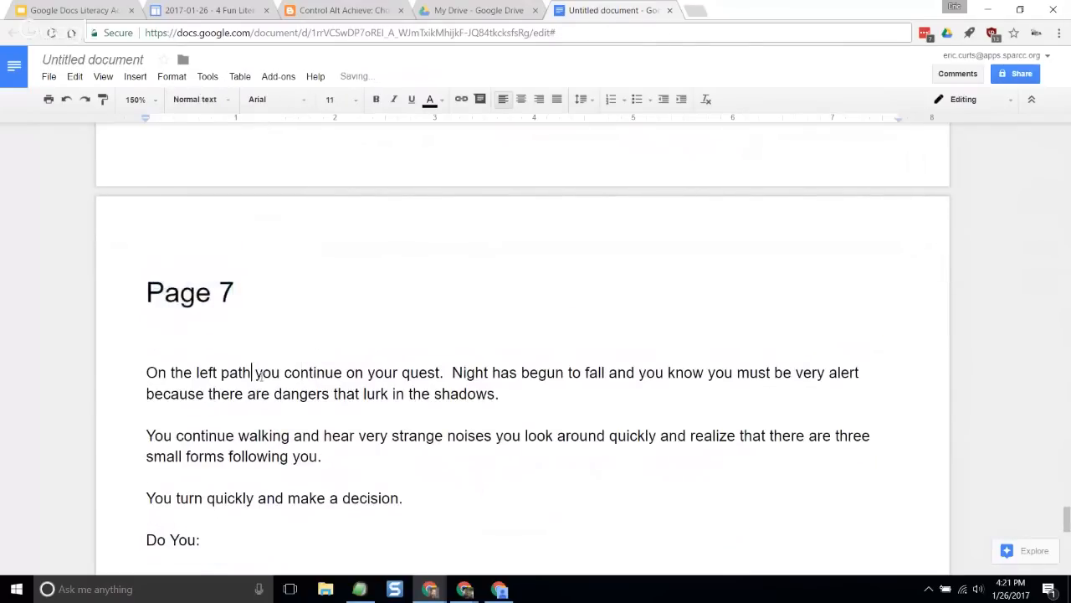
- Change the text color of the Page 1 heading at the start of the document to blue
{"action": "scroll", "coordinate": [263, 374], "scroll_direction": "up", "scroll_amount": 5}
{"action": "scroll", "coordinate": [263, 375], "scroll_direction": "up", "scroll_amount": 15}
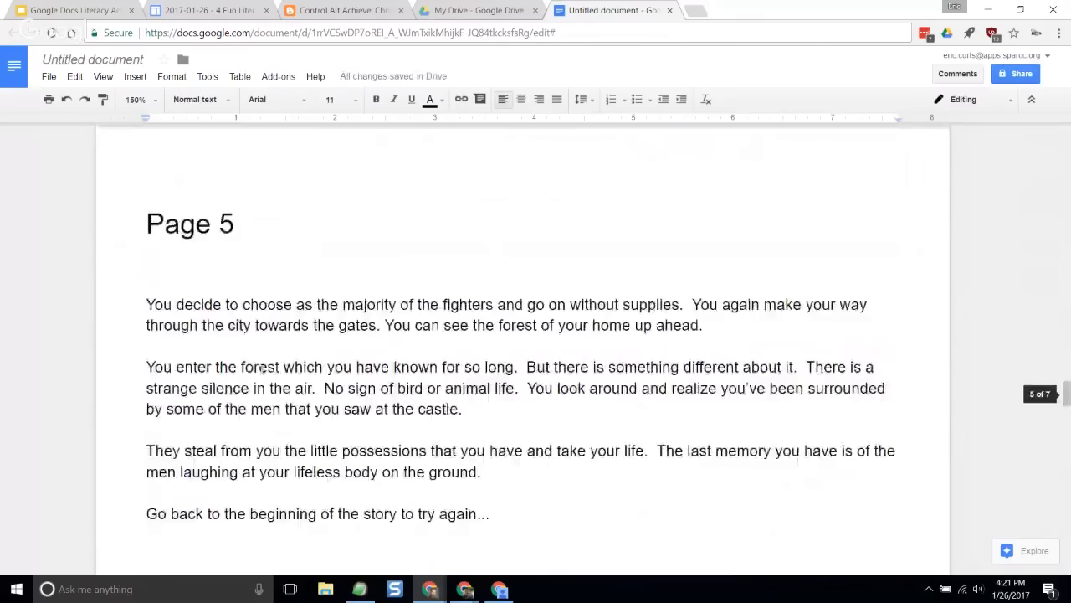
{"action": "scroll", "coordinate": [263, 366], "scroll_direction": "up", "scroll_amount": 15}
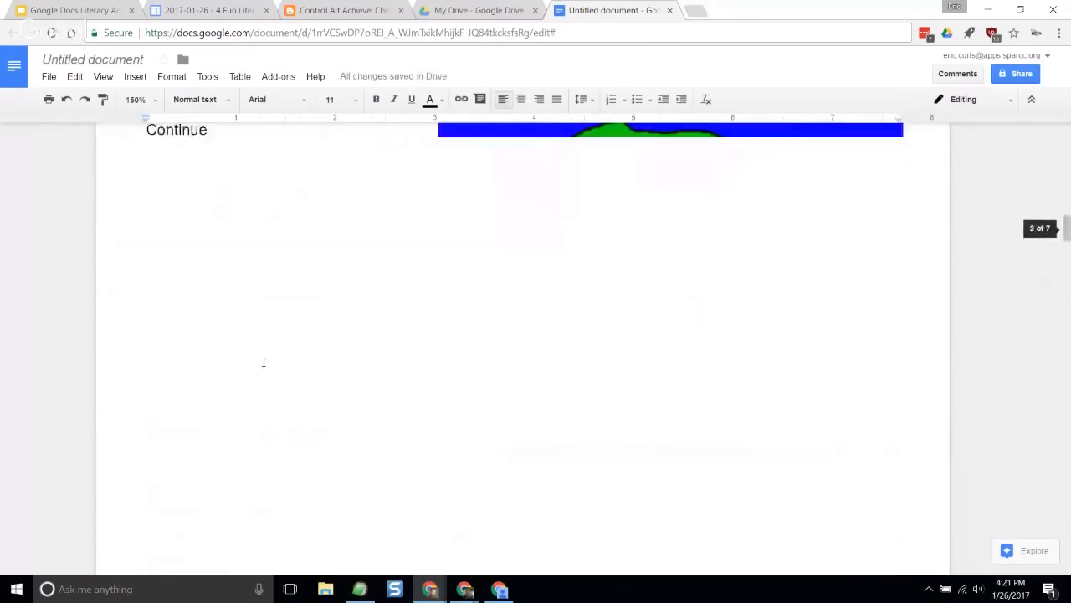
{"action": "scroll", "coordinate": [263, 359], "scroll_direction": "up", "scroll_amount": 10}
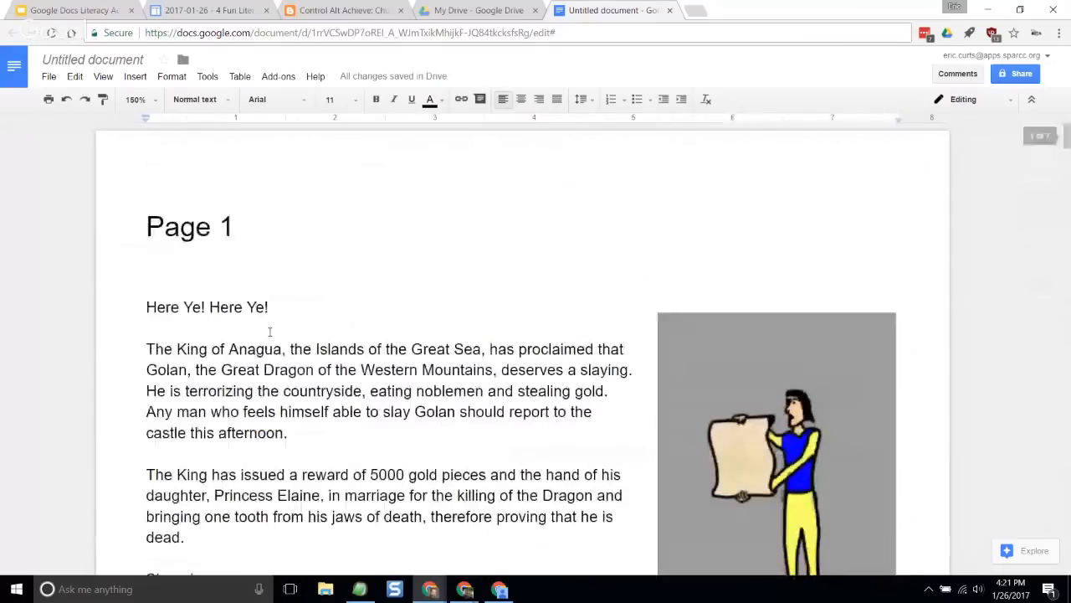
{"action": "left_click_drag", "start_coordinate": [249, 226], "coordinate": [139, 231]}
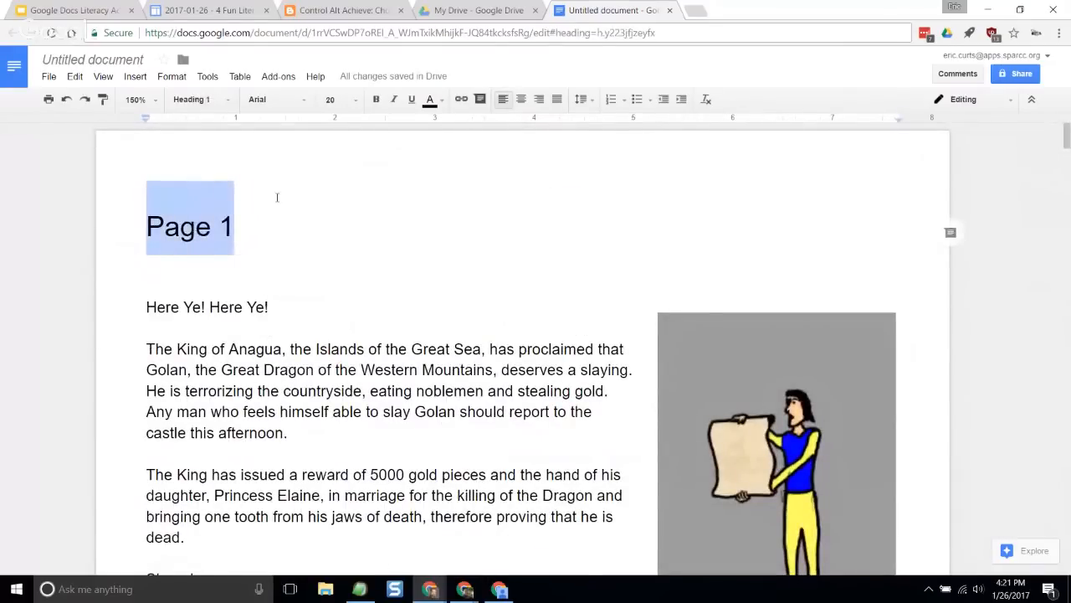
{"action": "left_click", "coordinate": [432, 101]}
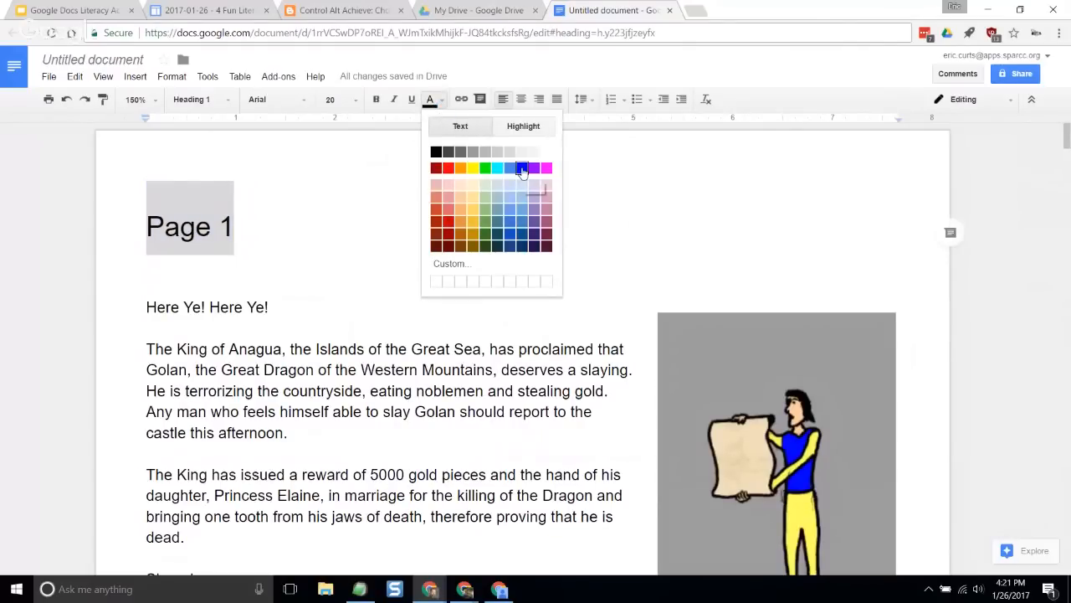
{"action": "left_click", "coordinate": [523, 167]}
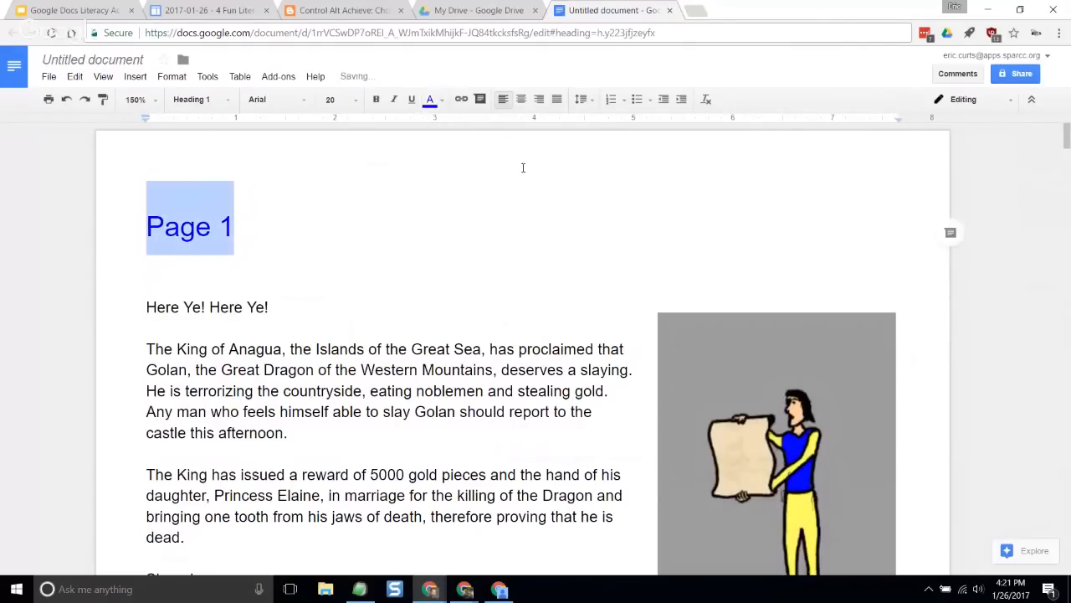
- Set the font of the Page 1 heading to Freckle Face
{"action": "left_click", "coordinate": [297, 102]}
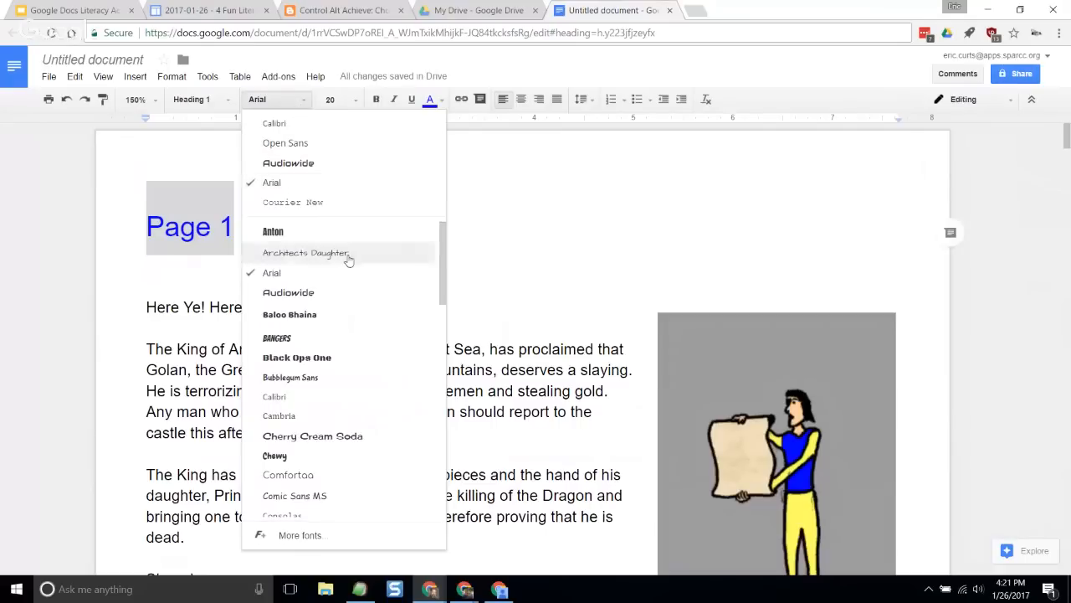
{"action": "scroll", "coordinate": [352, 260], "scroll_direction": "down", "scroll_amount": 3}
{"action": "scroll", "coordinate": [355, 276], "scroll_direction": "down", "scroll_amount": 1}
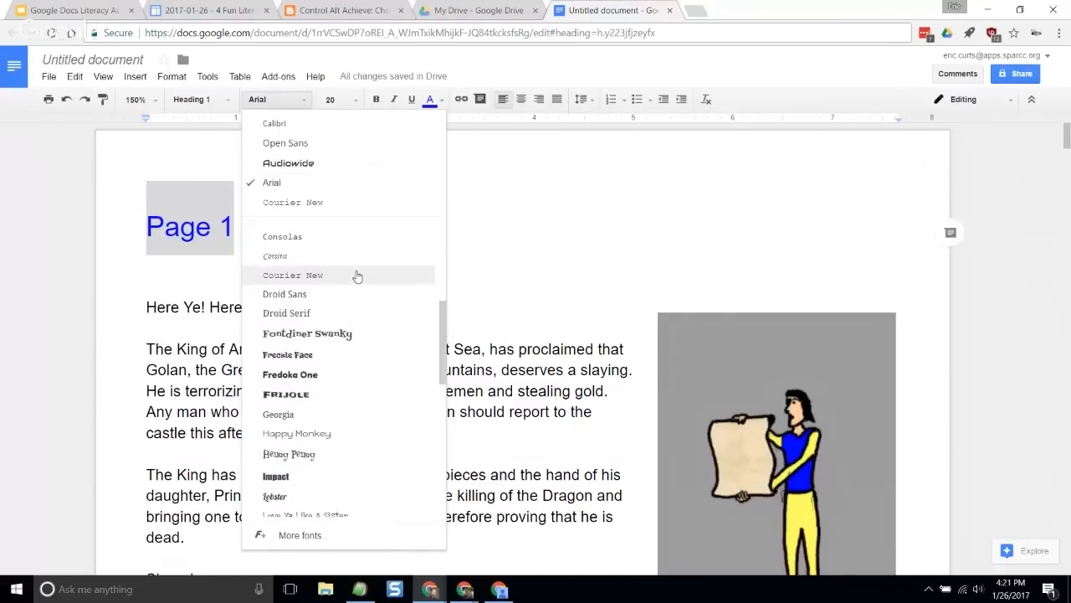
{"action": "scroll", "coordinate": [358, 277], "scroll_direction": "down", "scroll_amount": 2}
{"action": "scroll", "coordinate": [357, 276], "scroll_direction": "down", "scroll_amount": 4}
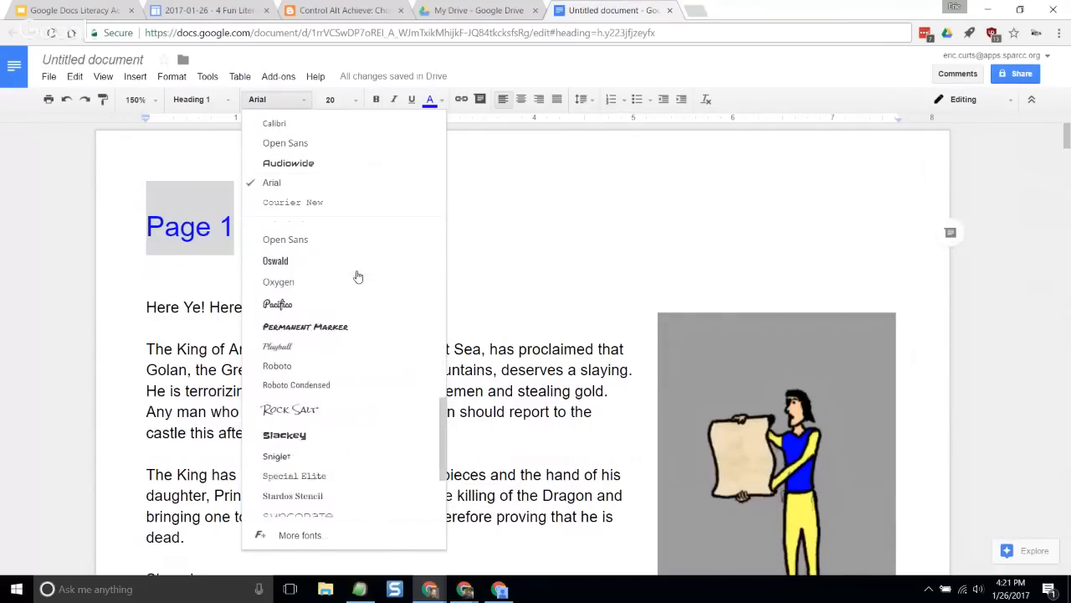
{"action": "scroll", "coordinate": [357, 276], "scroll_direction": "down", "scroll_amount": 3}
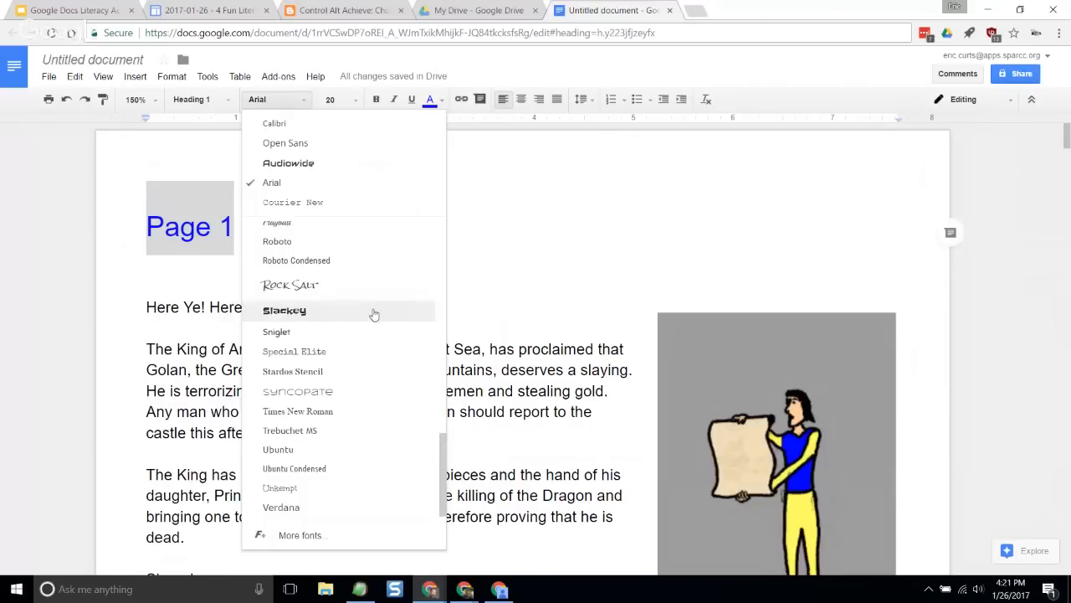
{"action": "scroll", "coordinate": [373, 312], "scroll_direction": "up", "scroll_amount": 5}
{"action": "scroll", "coordinate": [374, 314], "scroll_direction": "down", "scroll_amount": 2}
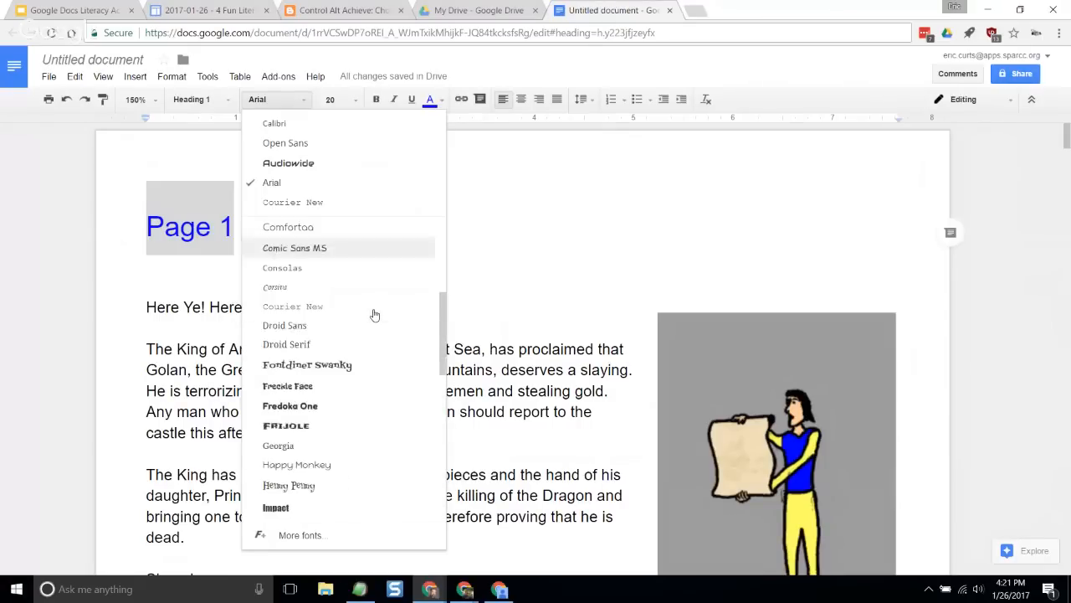
{"action": "left_click", "coordinate": [372, 381]}
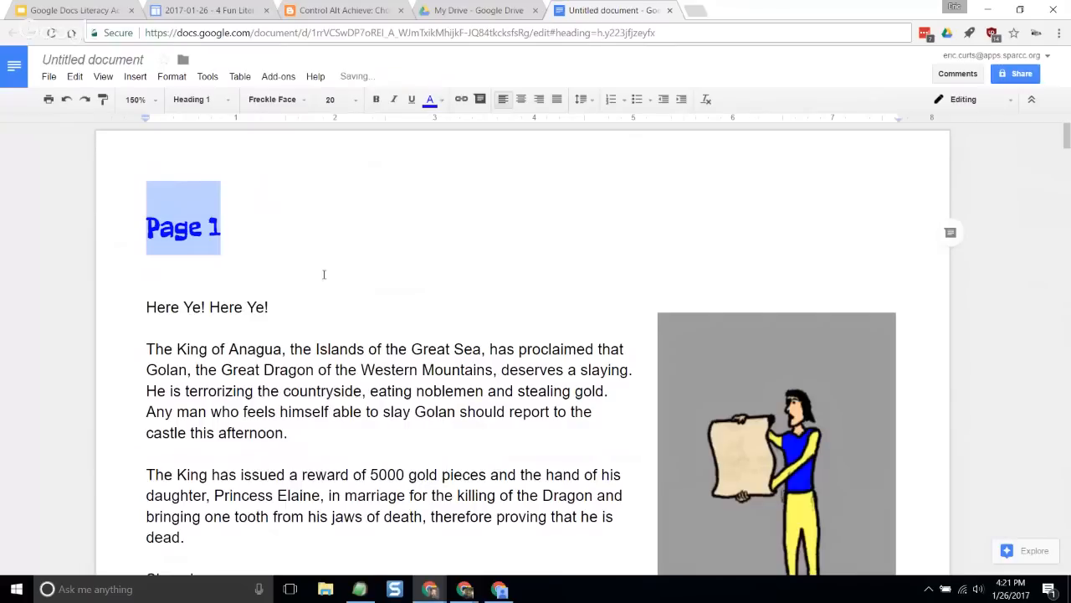
{"action": "left_click", "coordinate": [259, 286]}
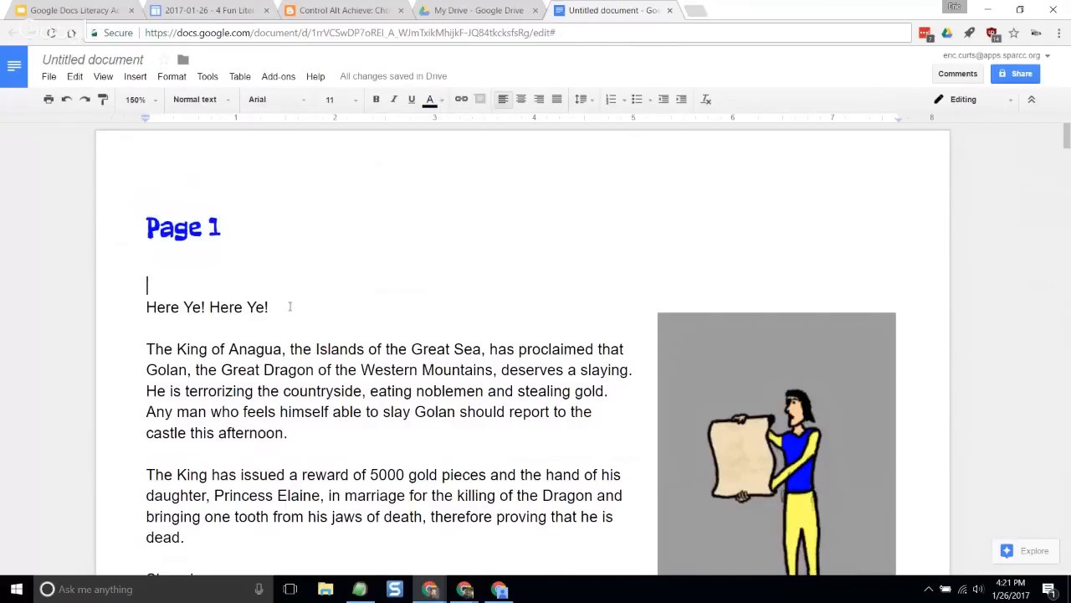
- Update the Heading 1 style to match the formatting of the Page 1 heading
{"action": "double_click", "coordinate": [239, 227]}
{"action": "double_click", "coordinate": [249, 232]}
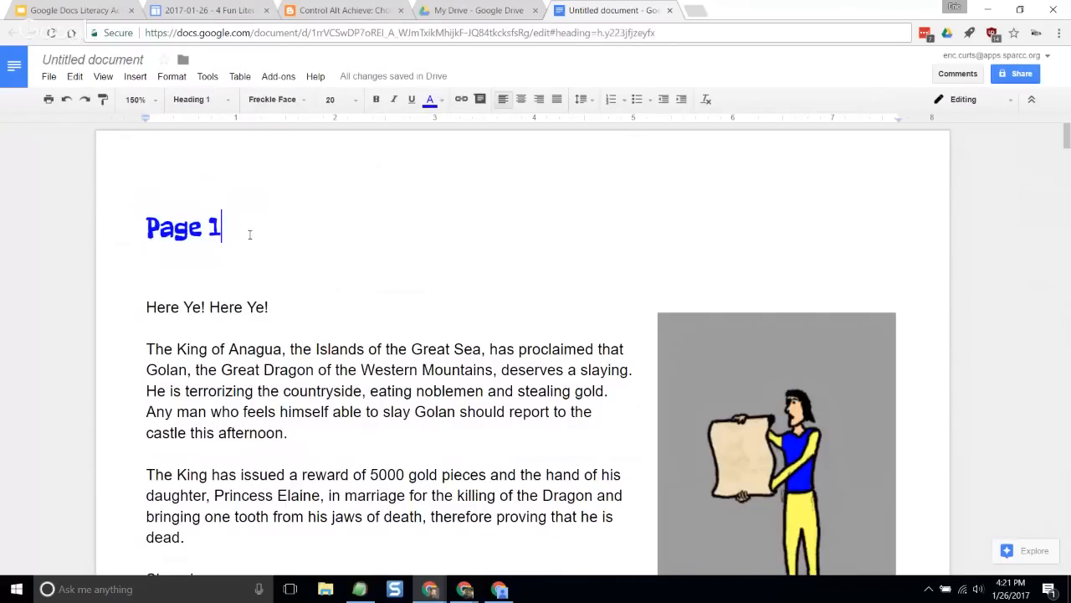
{"action": "left_click_drag", "start_coordinate": [241, 227], "coordinate": [142, 228]}
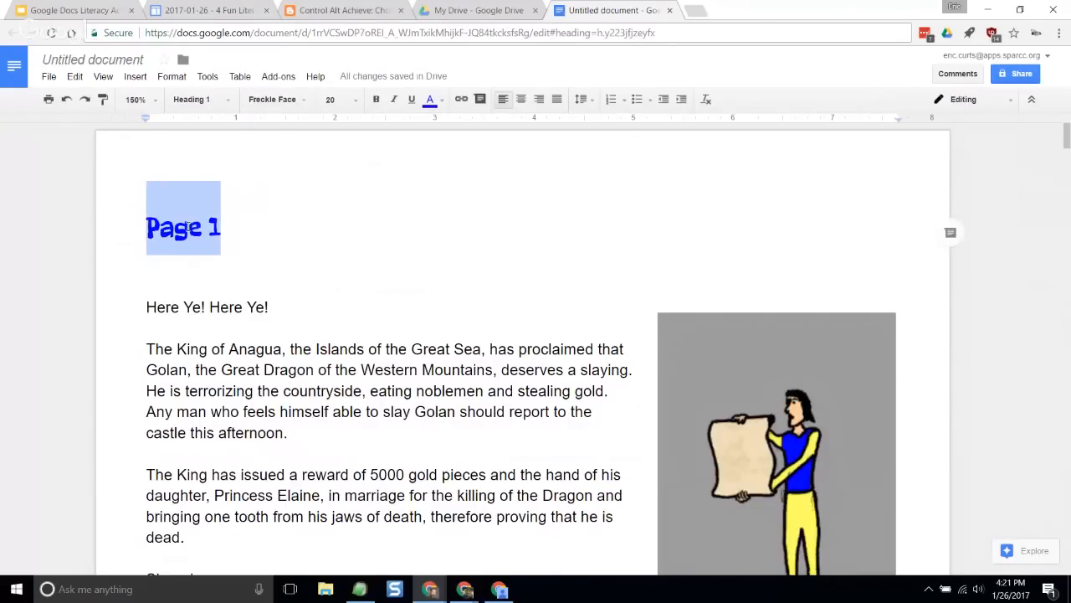
{"action": "left_click", "coordinate": [226, 233]}
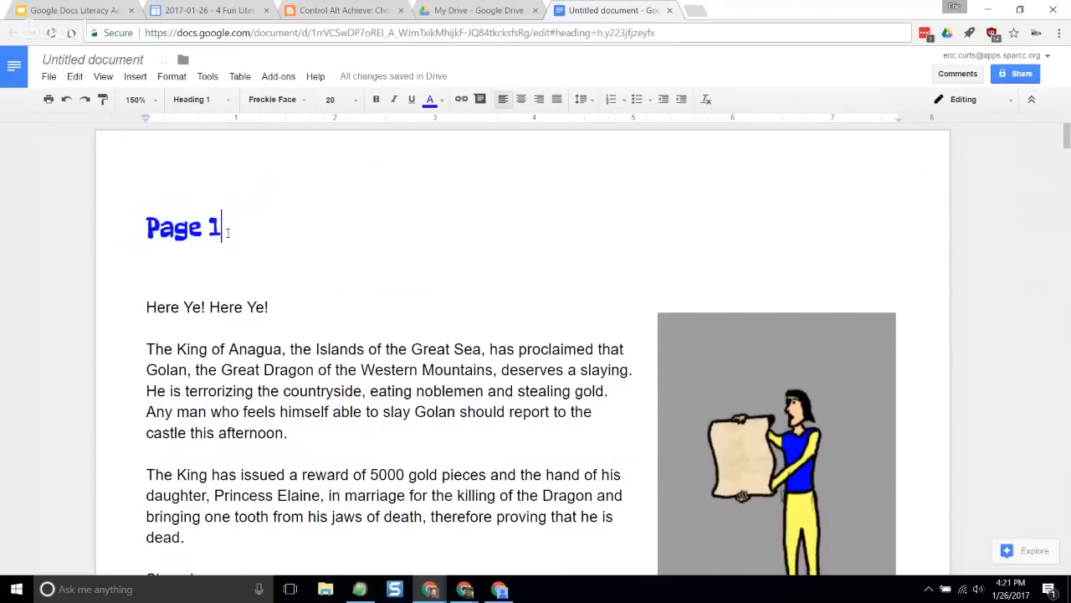
{"action": "left_click_drag", "start_coordinate": [222, 226], "coordinate": [144, 224]}
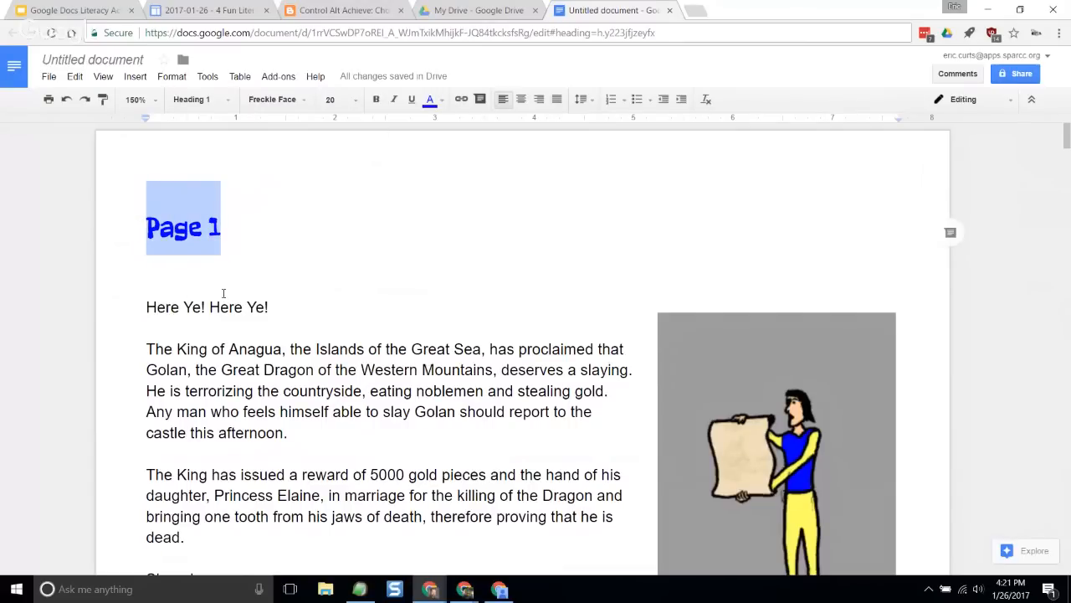
{"action": "left_click", "coordinate": [228, 102]}
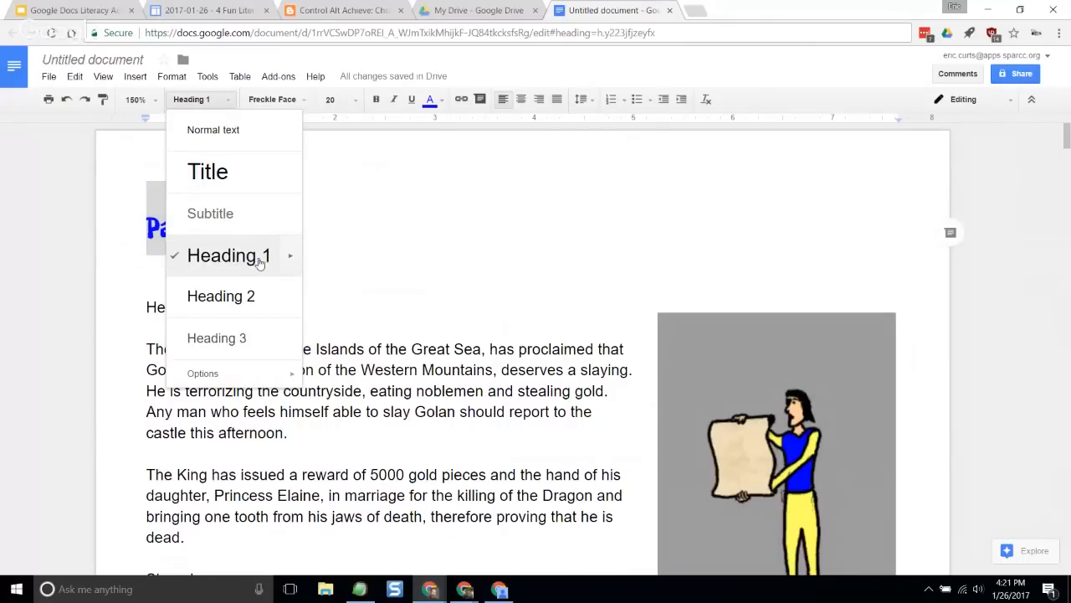
{"action": "mouse_move", "coordinate": [296, 261]}
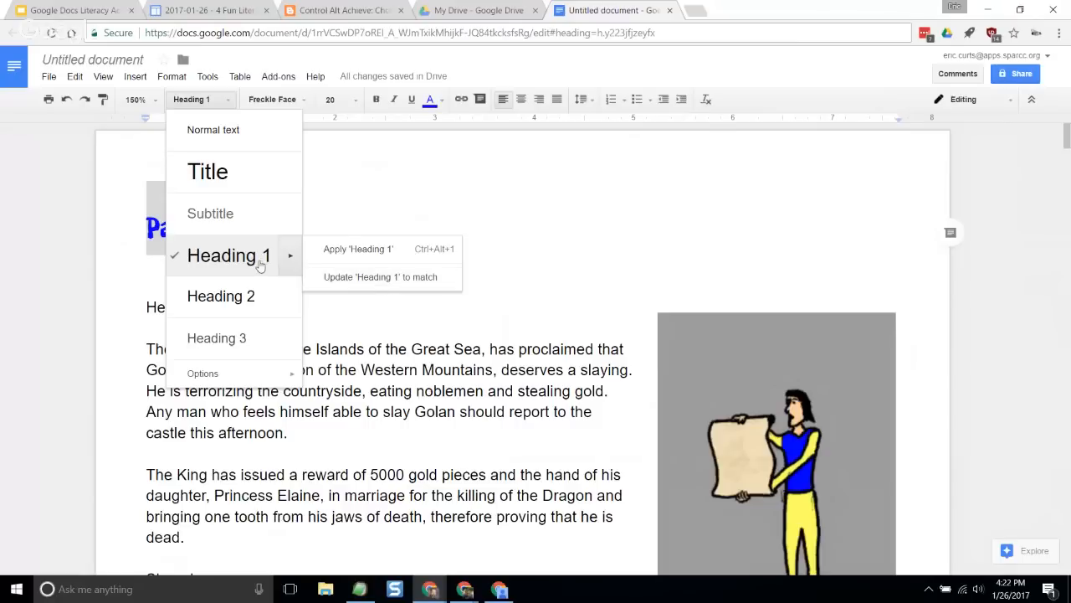
{"action": "left_click", "coordinate": [389, 277]}
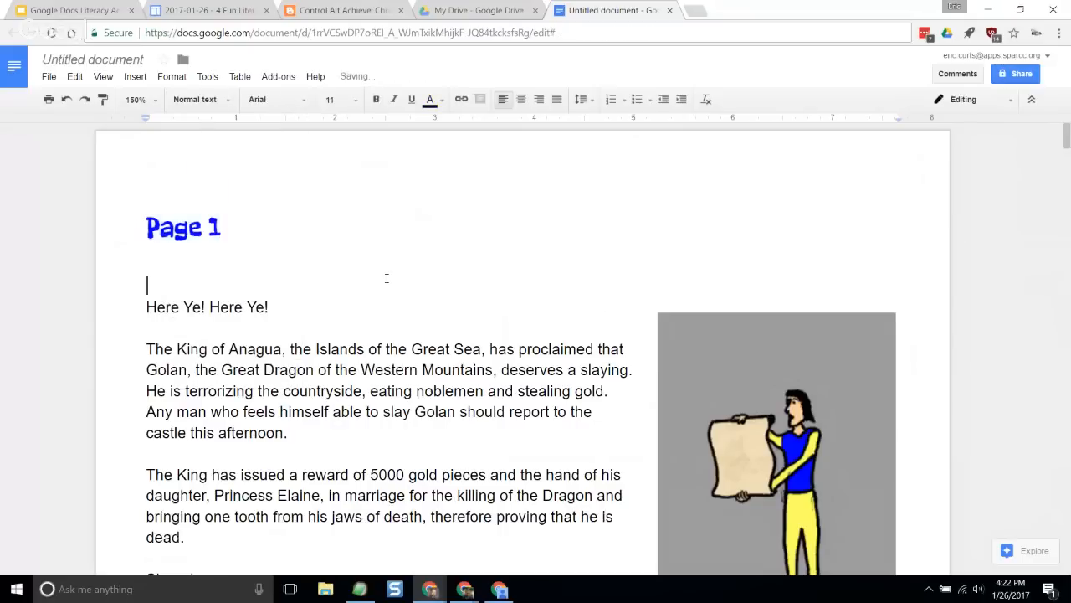
- Check the formatting of the page headings in the following sections, and return to the Page 1 heading
{"action": "scroll", "coordinate": [387, 278], "scroll_direction": "down", "scroll_amount": 2}
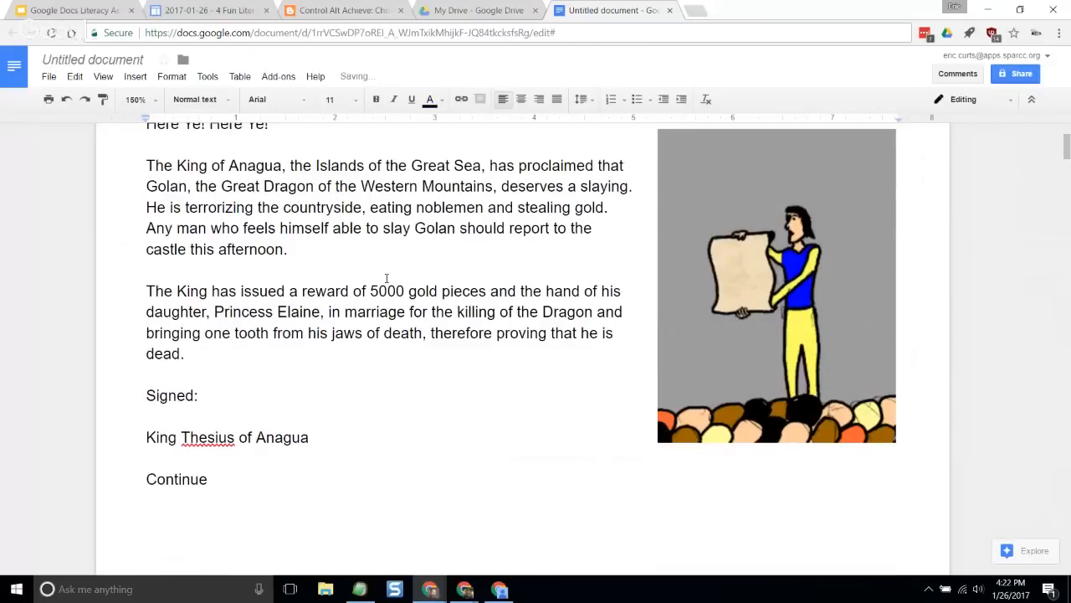
{"action": "scroll", "coordinate": [335, 301], "scroll_direction": "down", "scroll_amount": 5}
{"action": "scroll", "coordinate": [288, 321], "scroll_direction": "down", "scroll_amount": 15}
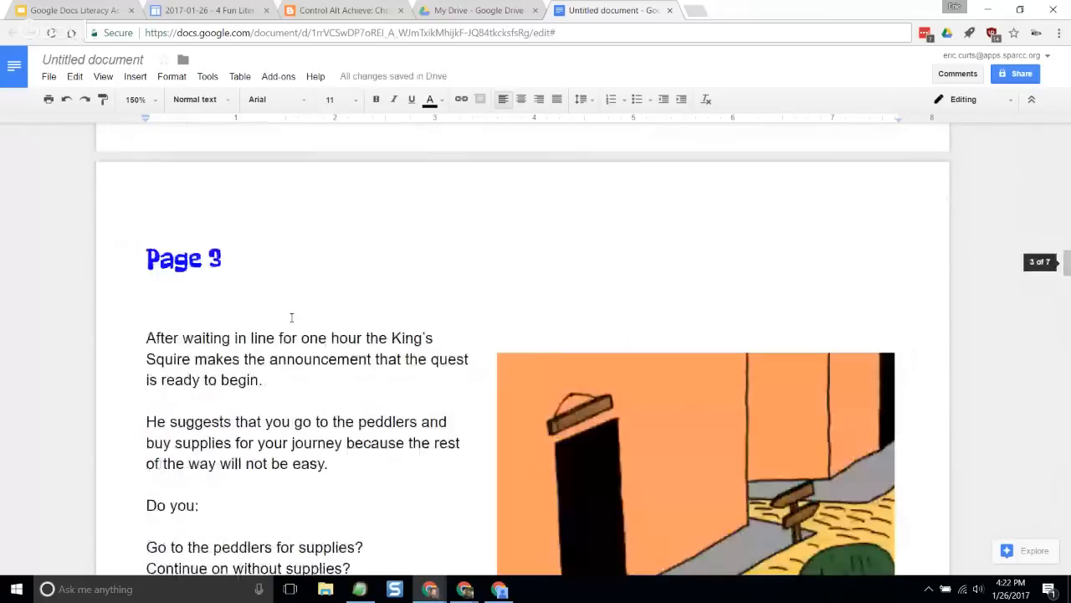
{"action": "scroll", "coordinate": [293, 313], "scroll_direction": "down", "scroll_amount": 15}
{"action": "scroll", "coordinate": [294, 311], "scroll_direction": "up", "scroll_amount": 14}
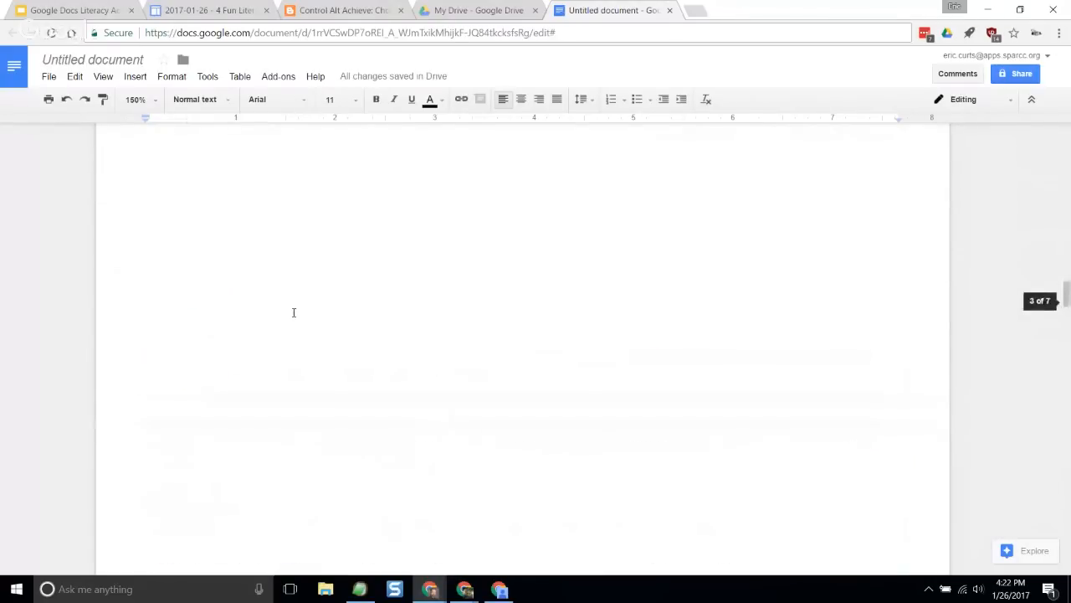
{"action": "scroll", "coordinate": [295, 312], "scroll_direction": "up", "scroll_amount": 20}
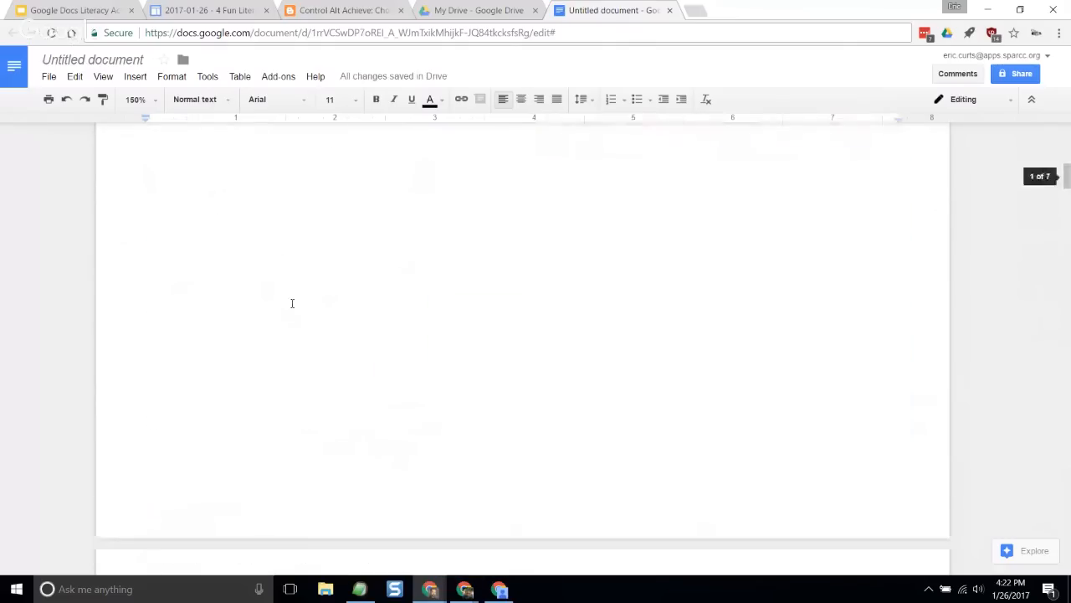
{"action": "scroll", "coordinate": [293, 303], "scroll_direction": "up", "scroll_amount": 5}
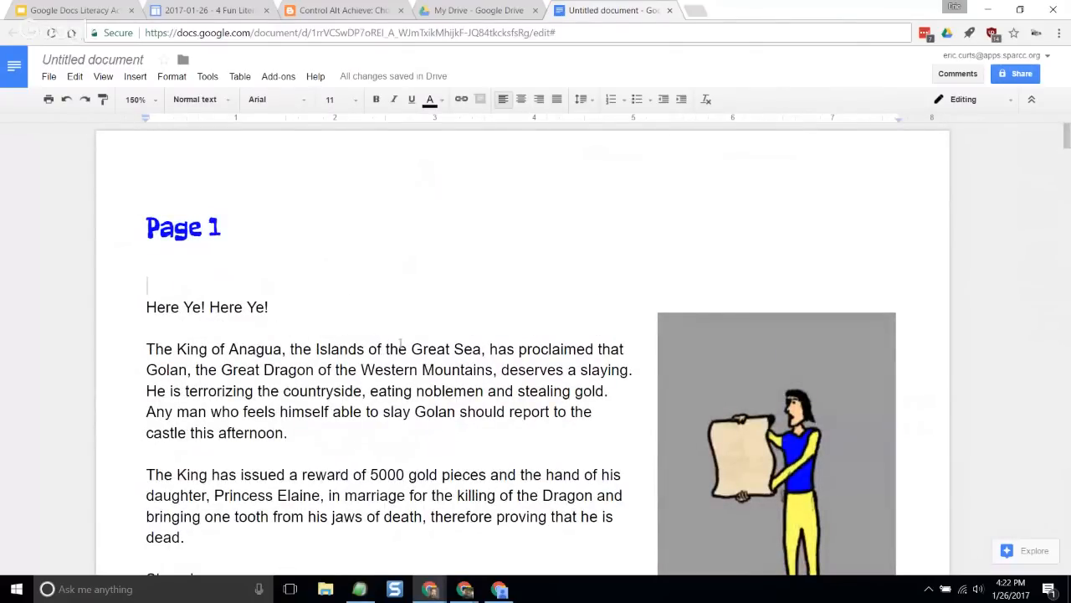
{"action": "scroll", "coordinate": [698, 337], "scroll_direction": "down", "scroll_amount": 2}
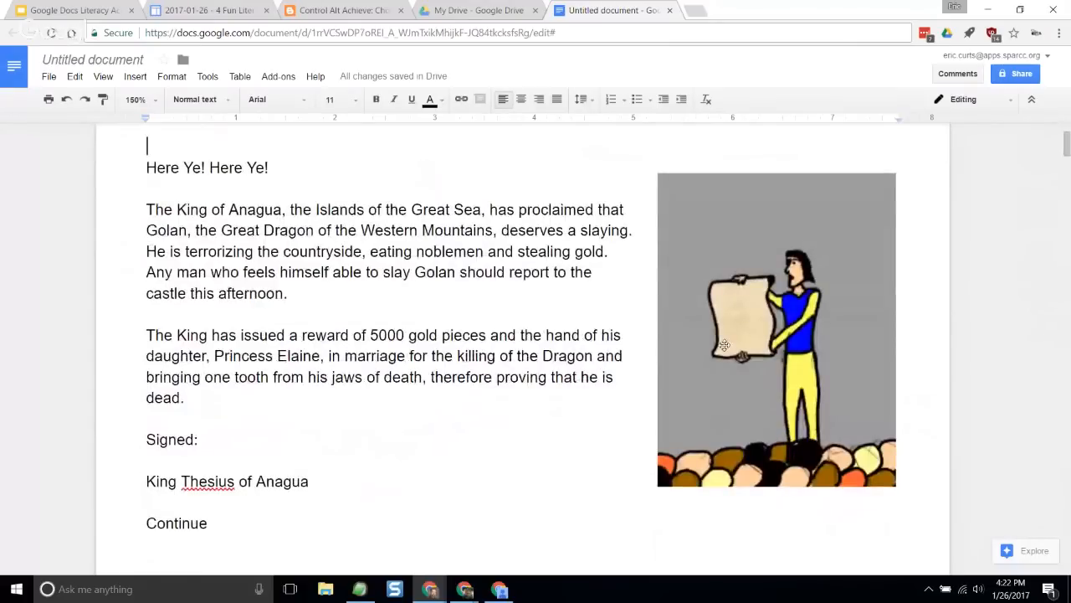
{"action": "scroll", "coordinate": [530, 341], "scroll_direction": "up", "scroll_amount": 2}
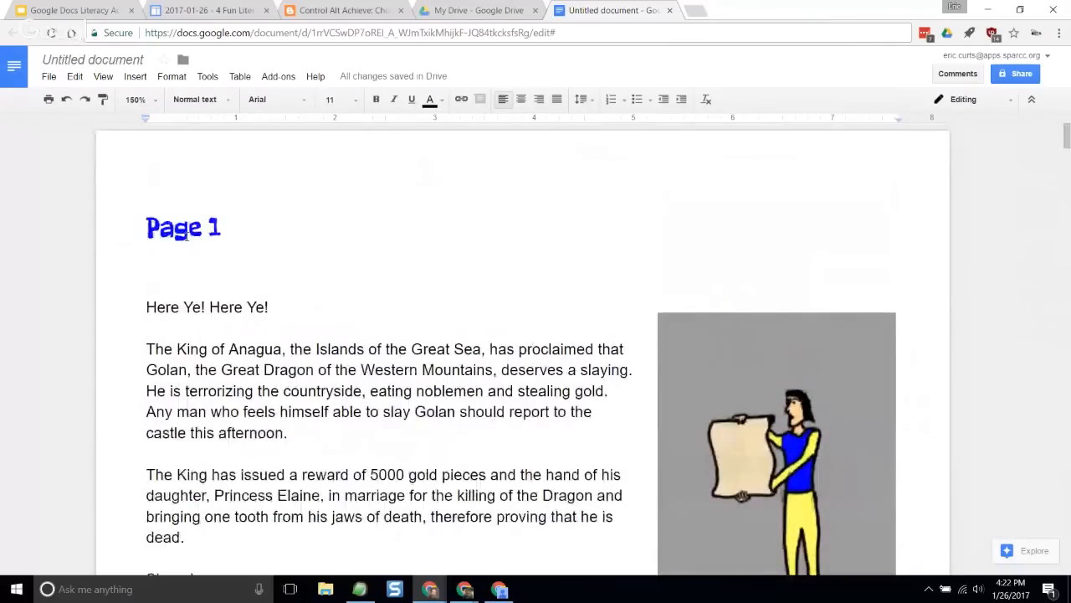
- Look over the Page 1 section from its heading down to the word Continue at its end
{"action": "left_click", "coordinate": [253, 232]}
{"action": "scroll", "coordinate": [349, 492], "scroll_direction": "down", "scroll_amount": 3}
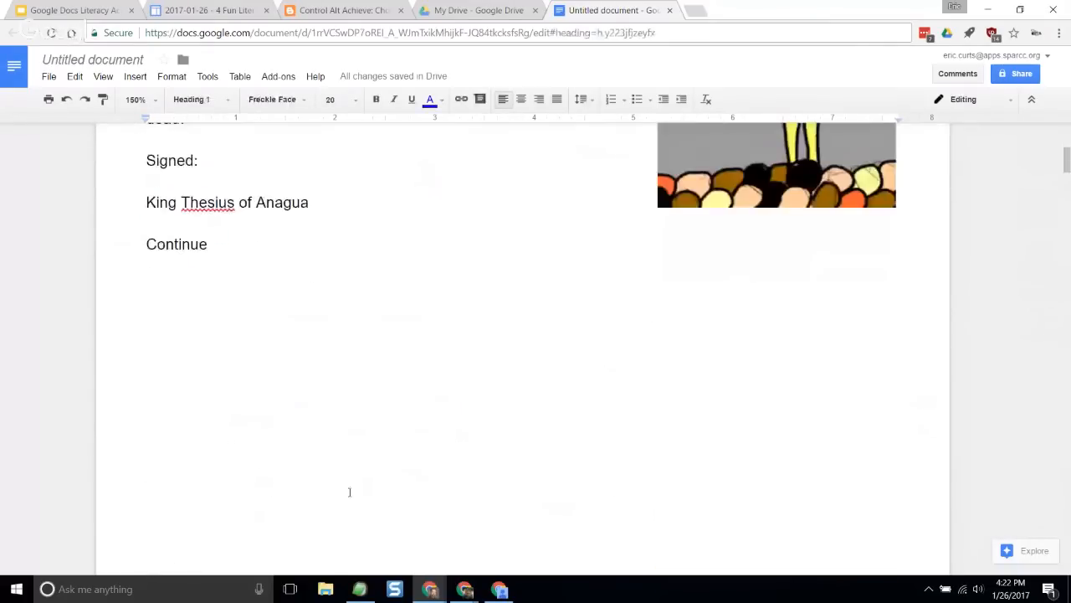
{"action": "scroll", "coordinate": [349, 492], "scroll_direction": "up", "scroll_amount": 5}
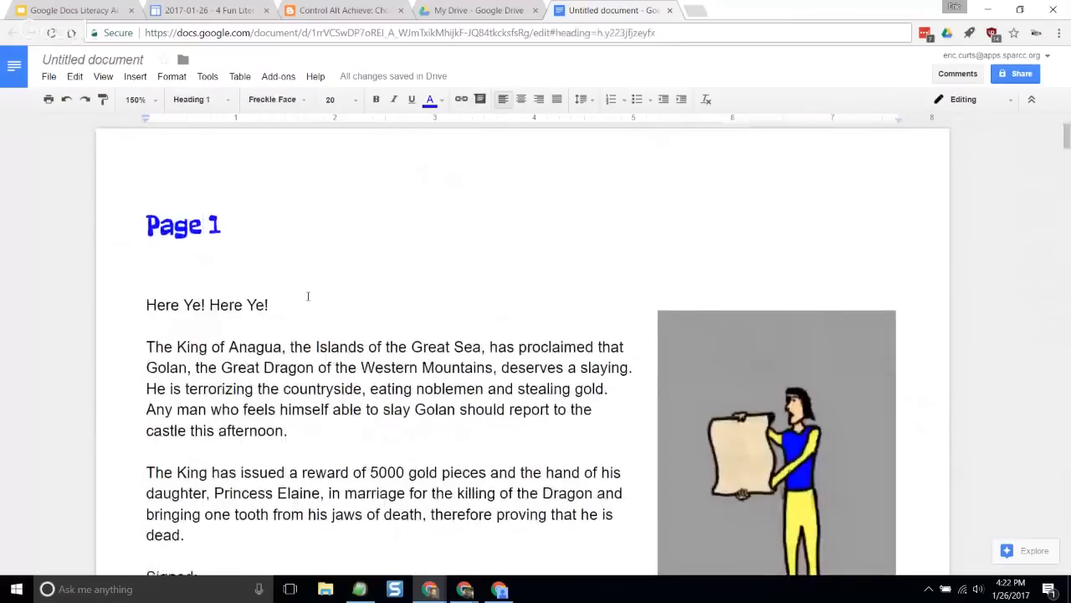
{"action": "scroll", "coordinate": [308, 296], "scroll_direction": "down", "scroll_amount": 3}
{"action": "scroll", "coordinate": [308, 296], "scroll_direction": "up", "scroll_amount": 3}
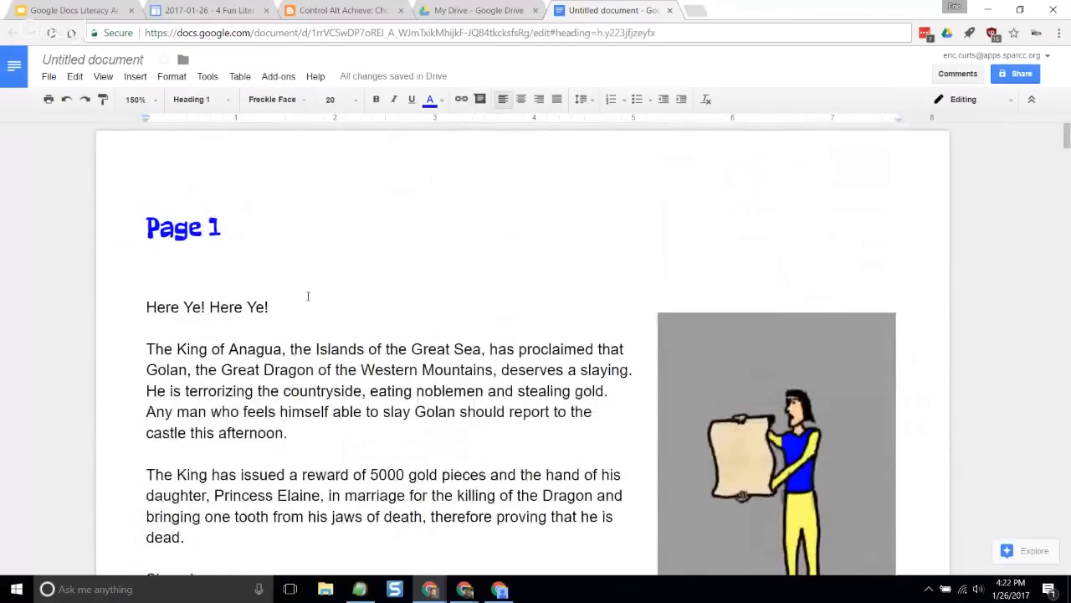
{"action": "scroll", "coordinate": [308, 297], "scroll_direction": "down", "scroll_amount": 3}
{"action": "scroll", "coordinate": [308, 296], "scroll_direction": "up", "scroll_amount": 3}
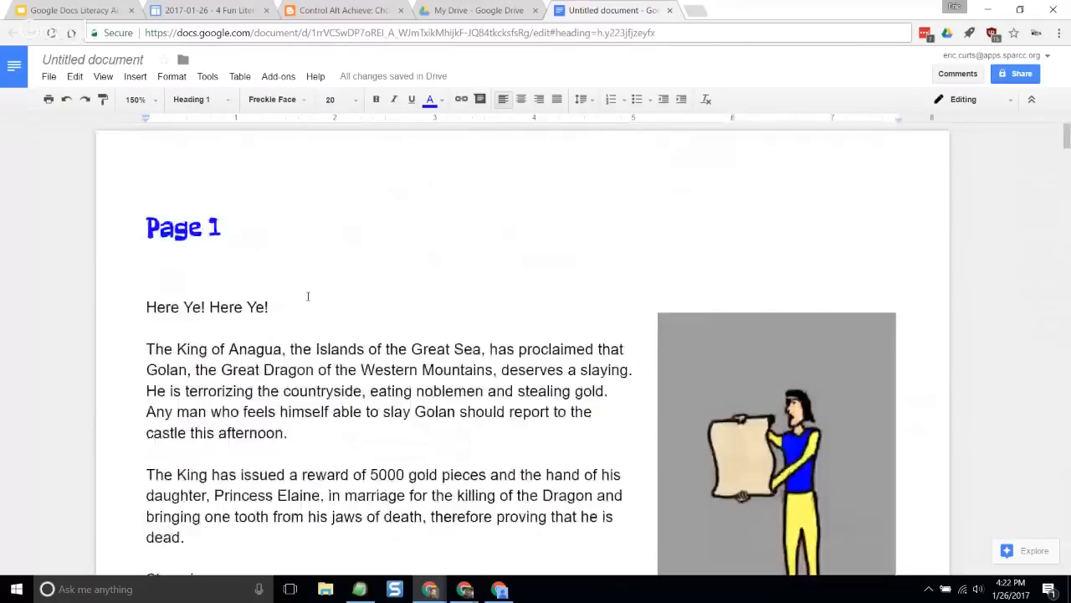
{"action": "scroll", "coordinate": [308, 297], "scroll_direction": "down", "scroll_amount": 3}
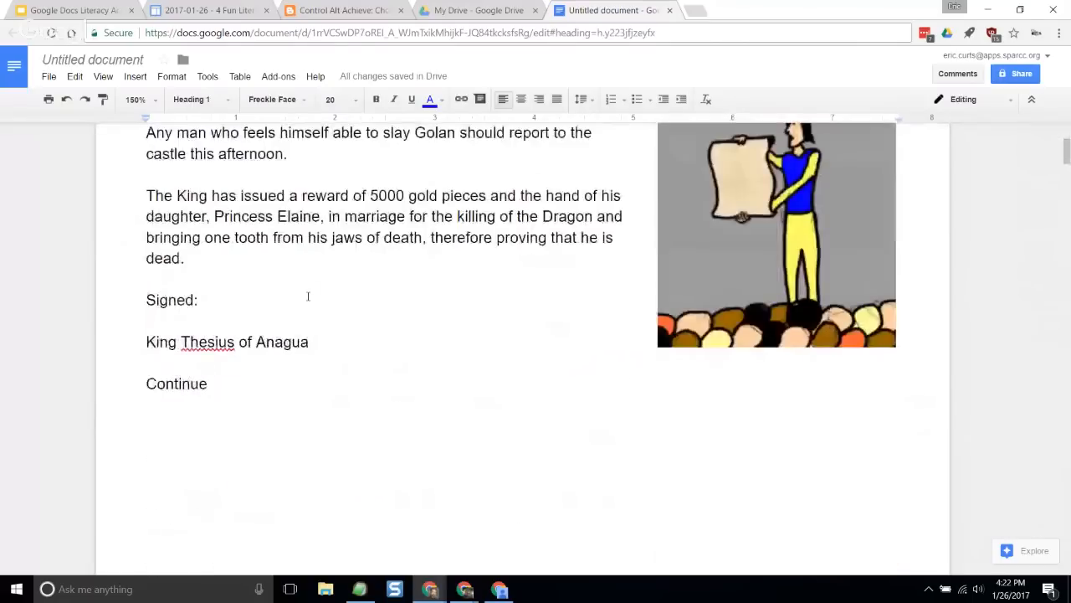
{"action": "left_click", "coordinate": [191, 383]}
{"action": "scroll", "coordinate": [313, 371], "scroll_direction": "down", "scroll_amount": 1}
{"action": "scroll", "coordinate": [316, 372], "scroll_direction": "down", "scroll_amount": 10}
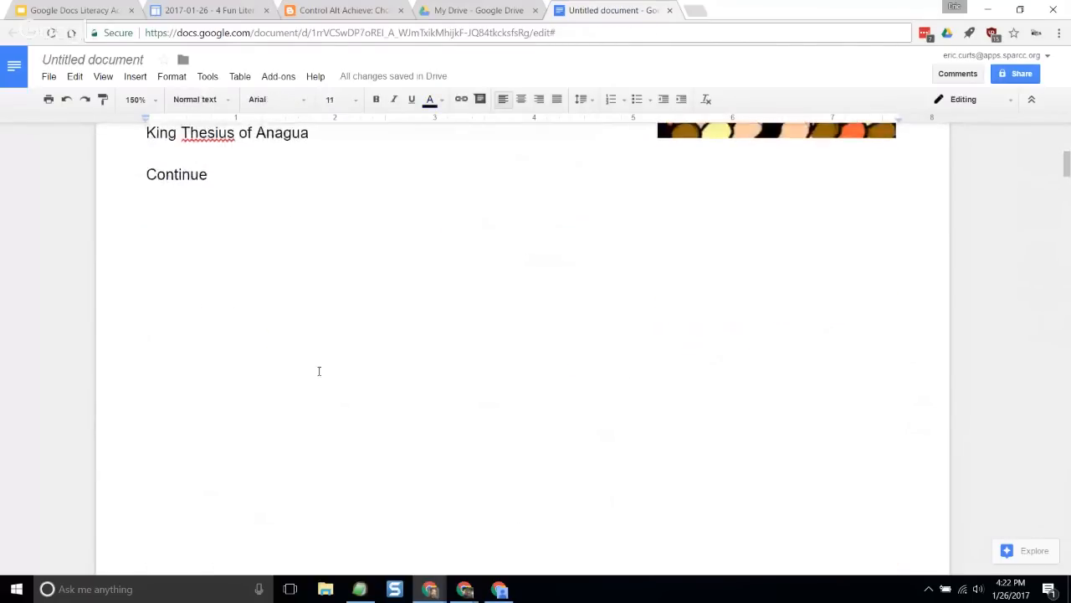
{"action": "scroll", "coordinate": [320, 369], "scroll_direction": "up", "scroll_amount": 10}
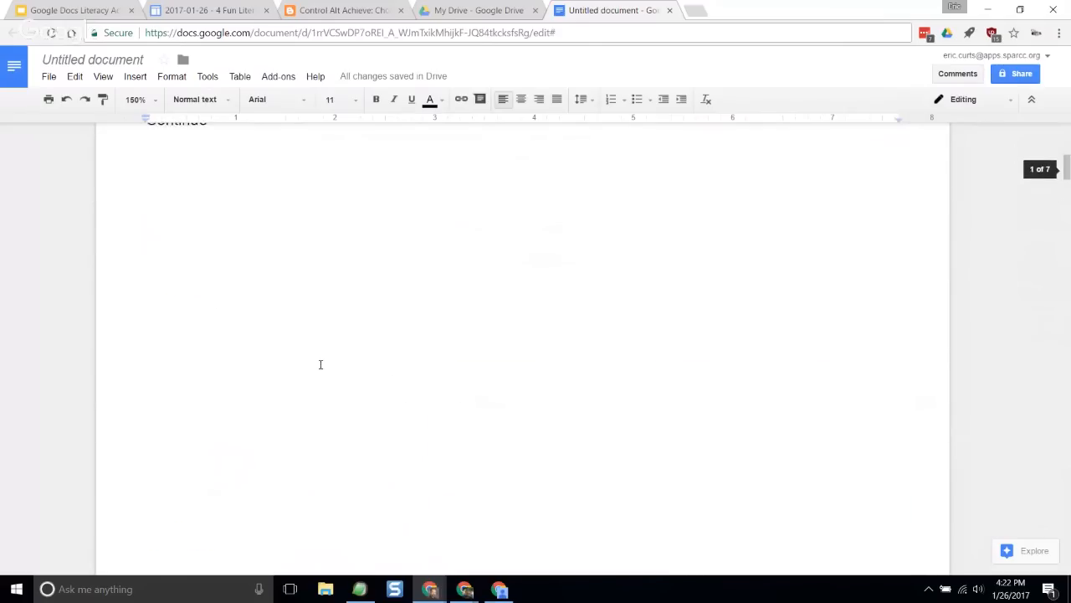
- Link the word Continue at the end of Page 1 to the Page 2 heading, and check the link
{"action": "left_click_drag", "start_coordinate": [207, 314], "coordinate": [145, 314]}
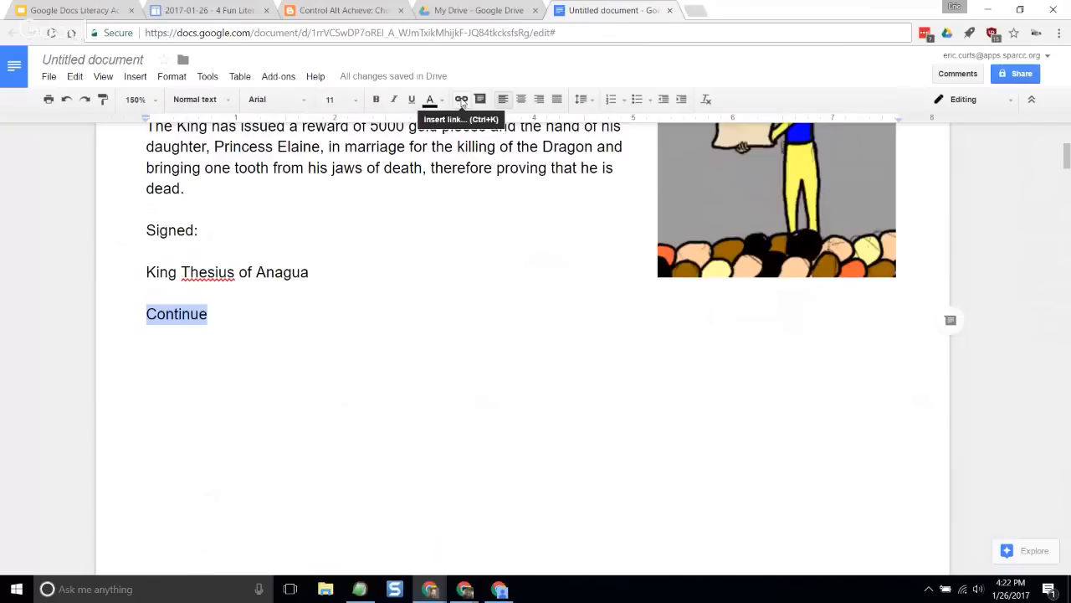
{"action": "left_click", "coordinate": [461, 101]}
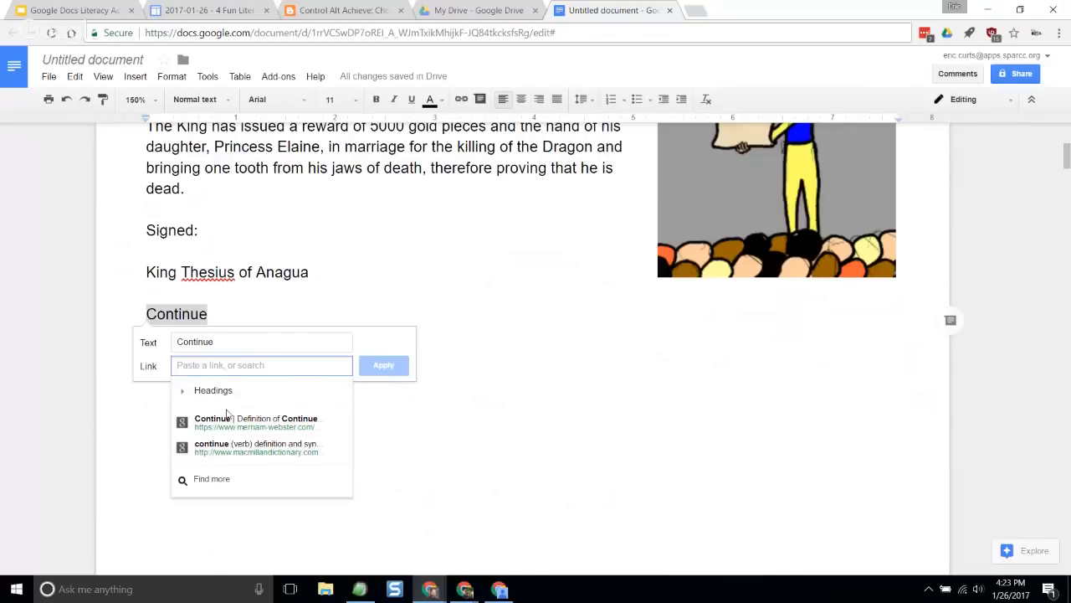
{"action": "left_click", "coordinate": [188, 396]}
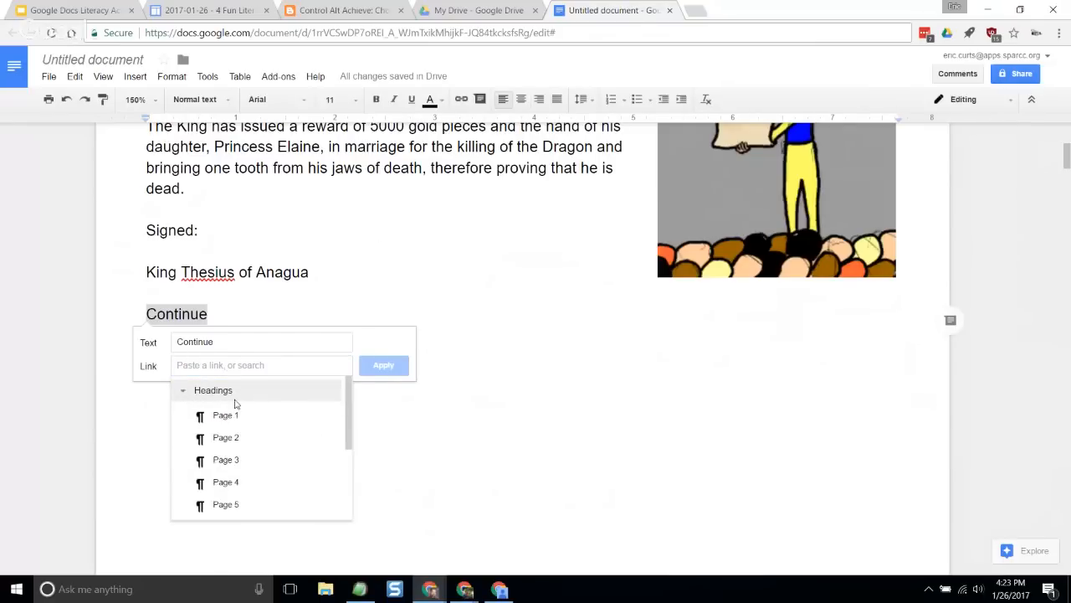
{"action": "left_click", "coordinate": [234, 441]}
{"action": "left_click", "coordinate": [395, 373]}
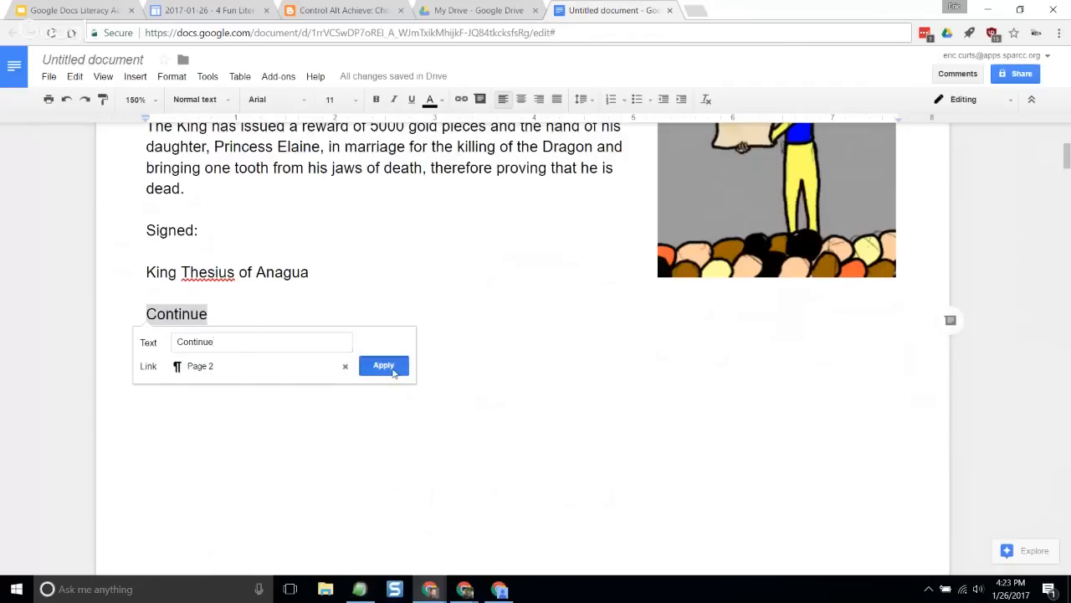
{"action": "left_click", "coordinate": [330, 291]}
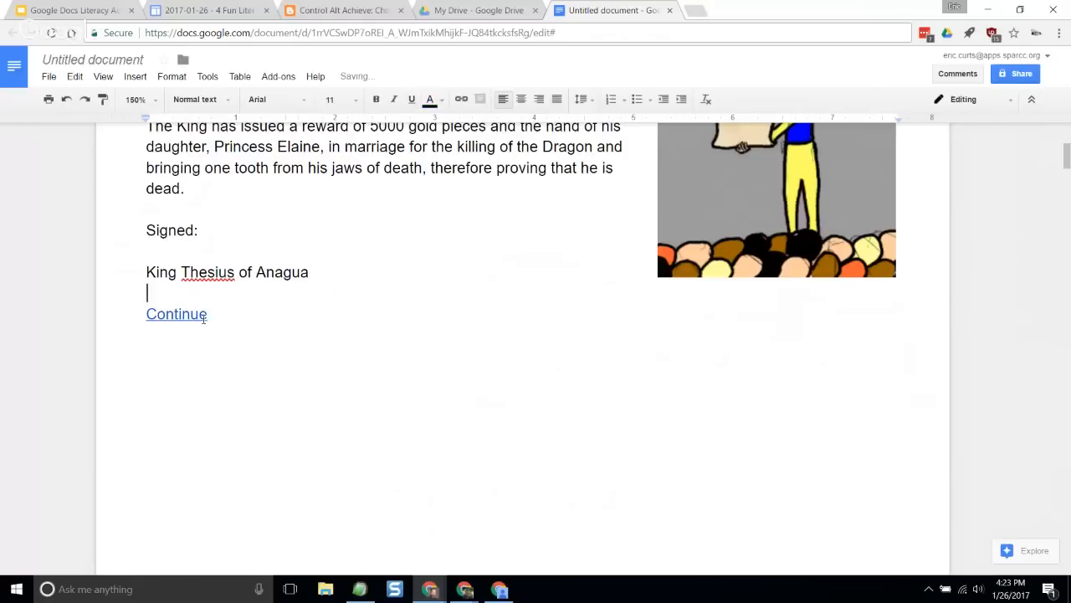
{"action": "left_click", "coordinate": [178, 314]}
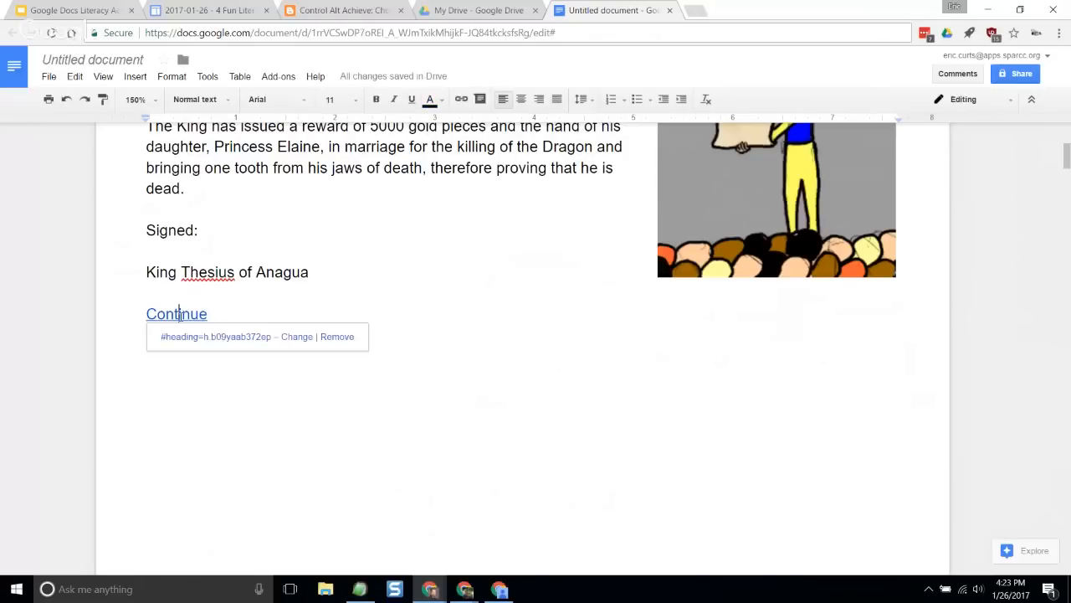
{"action": "left_click", "coordinate": [242, 293]}
- Link the word Continue at the end of Page 2 to the Page 3 heading
{"action": "scroll", "coordinate": [251, 332], "scroll_direction": "down", "scroll_amount": 5}
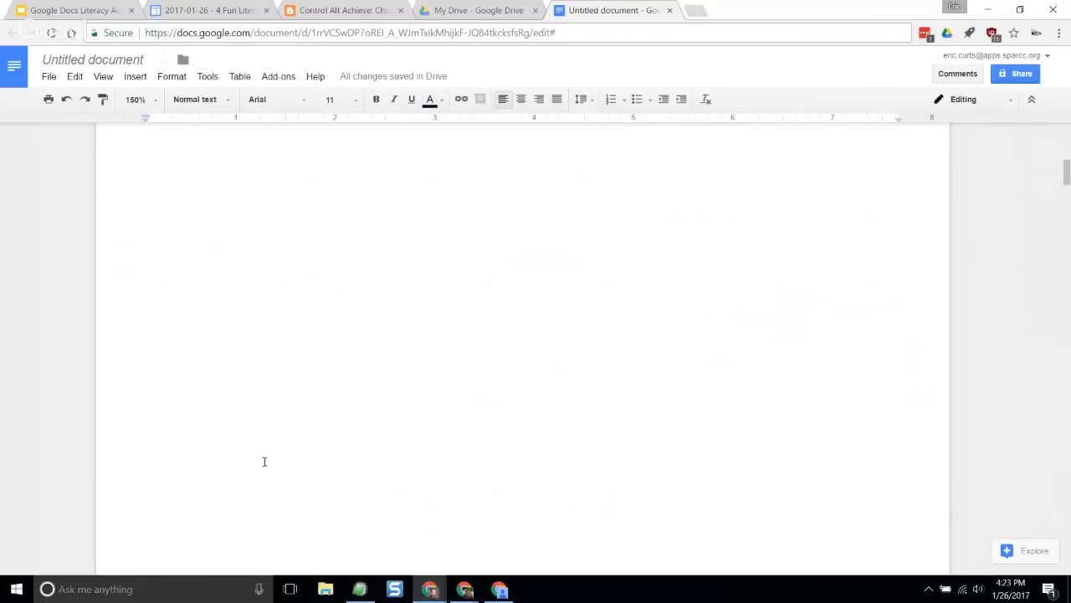
{"action": "scroll", "coordinate": [265, 461], "scroll_direction": "down", "scroll_amount": 5}
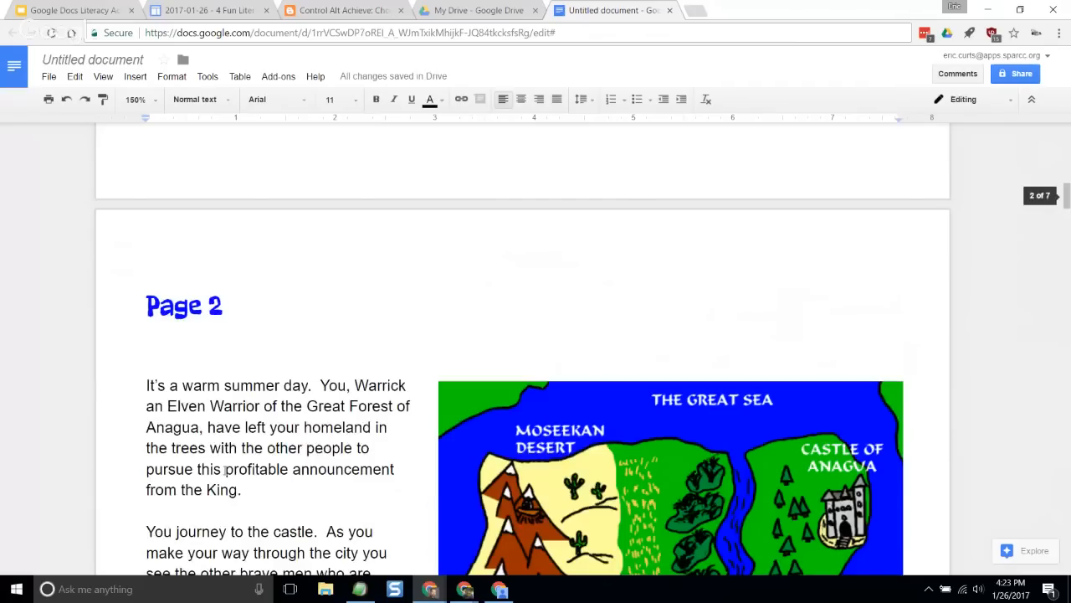
{"action": "scroll", "coordinate": [226, 457], "scroll_direction": "down", "scroll_amount": 3}
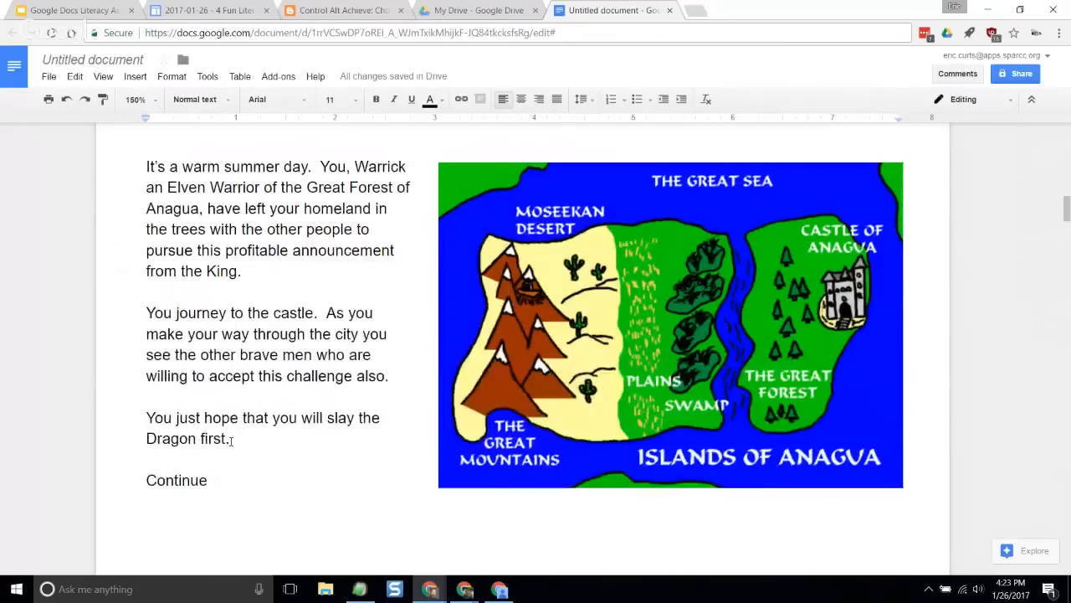
{"action": "double_click", "coordinate": [175, 480]}
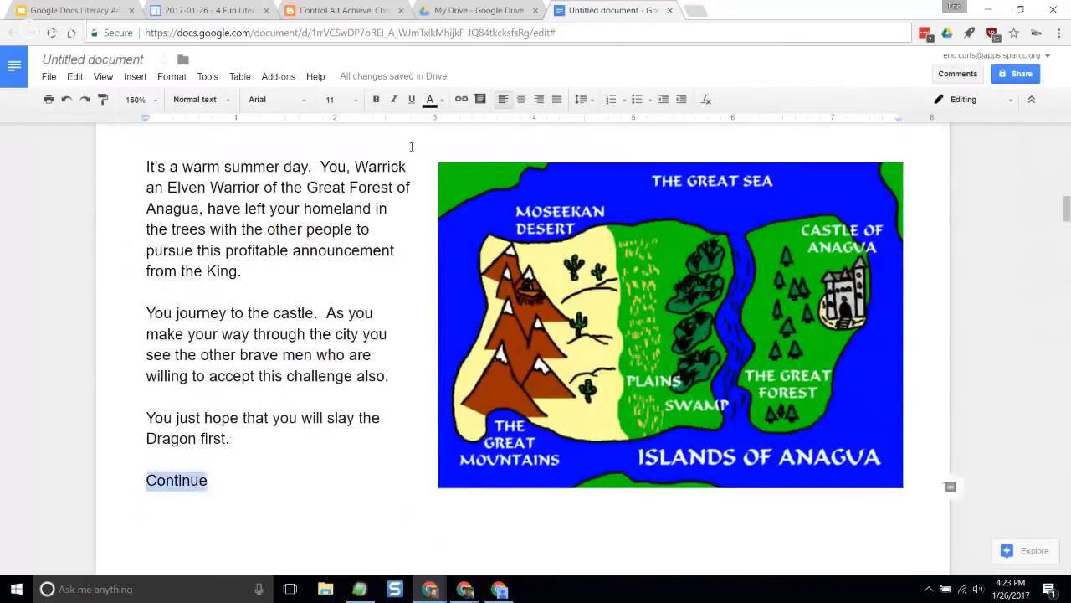
{"action": "scroll", "coordinate": [313, 294], "scroll_direction": "down", "scroll_amount": 4}
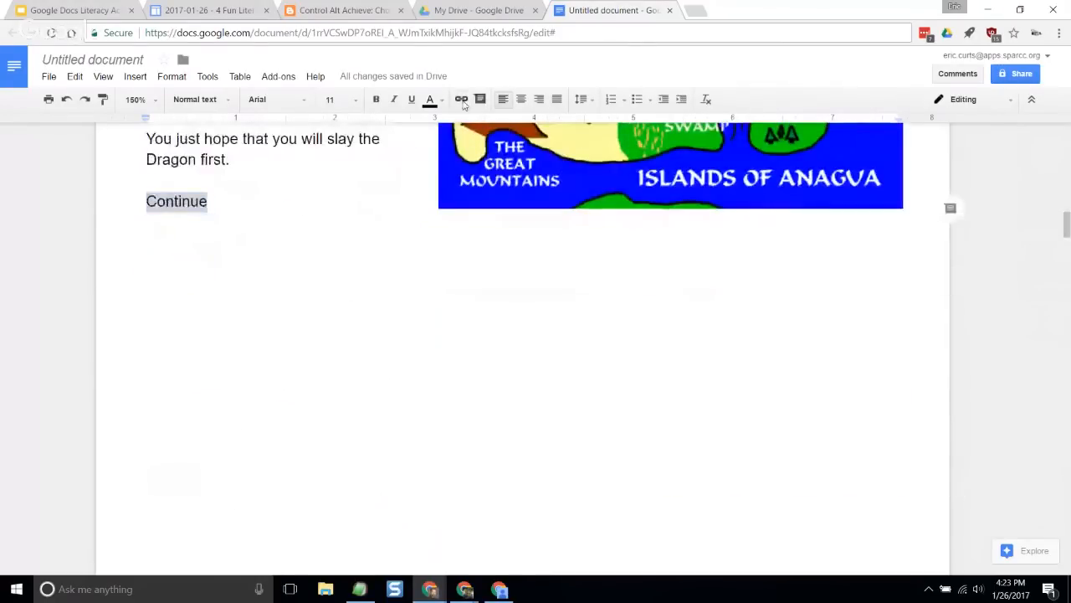
{"action": "key", "text": "ctrl+k"}
{"action": "left_click", "coordinate": [182, 279]}
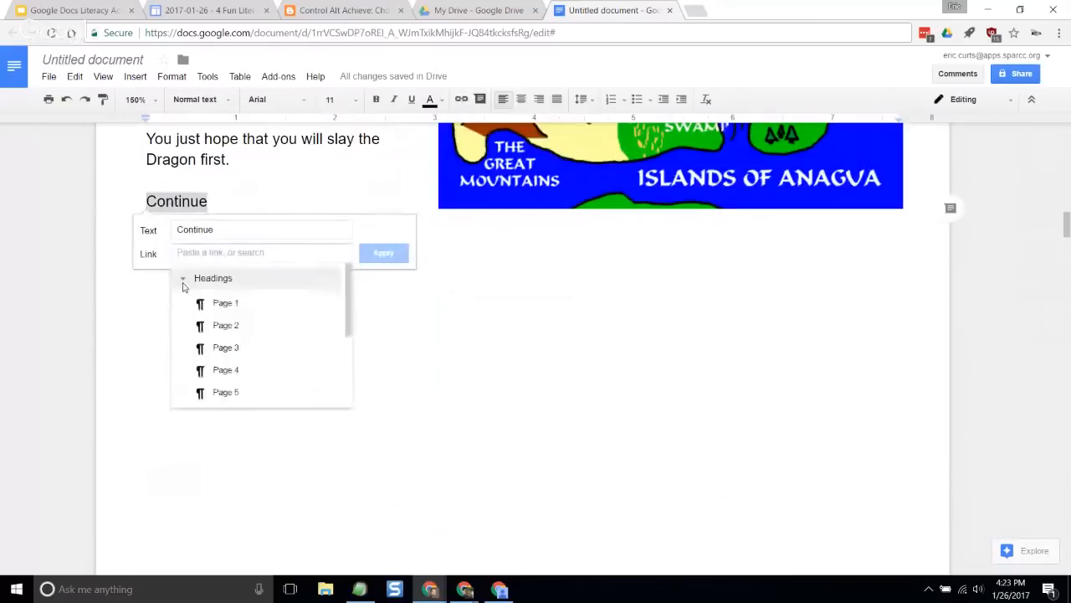
{"action": "left_click", "coordinate": [226, 348]}
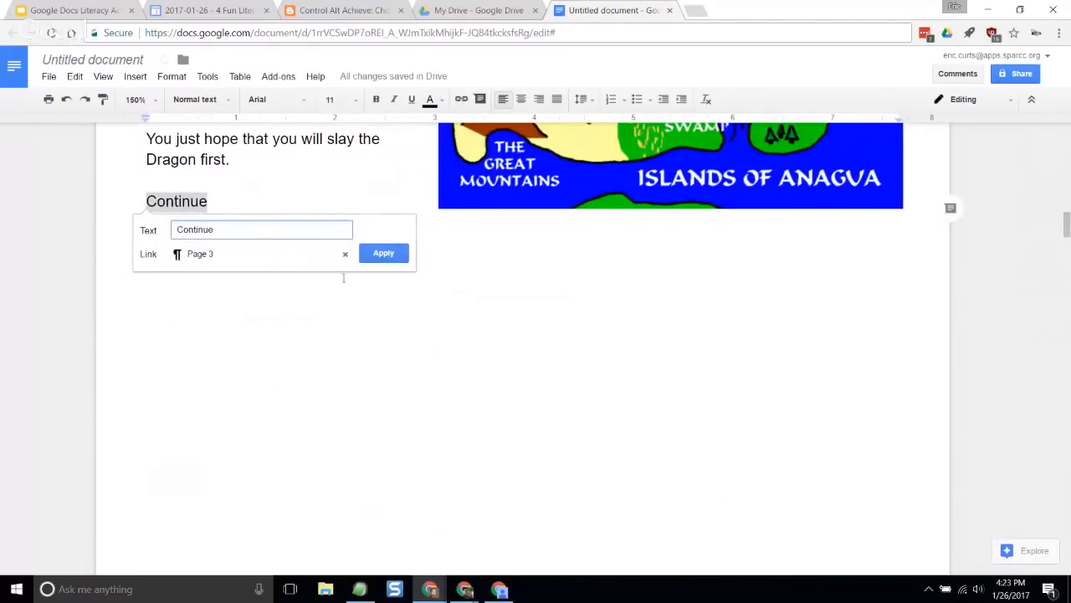
{"action": "left_click", "coordinate": [383, 253]}
- Read the two choices on Page 3 and the opening sentences of Pages 4 and 5 to match each choice to its page
{"action": "scroll", "coordinate": [400, 313], "scroll_direction": "down", "scroll_amount": 5}
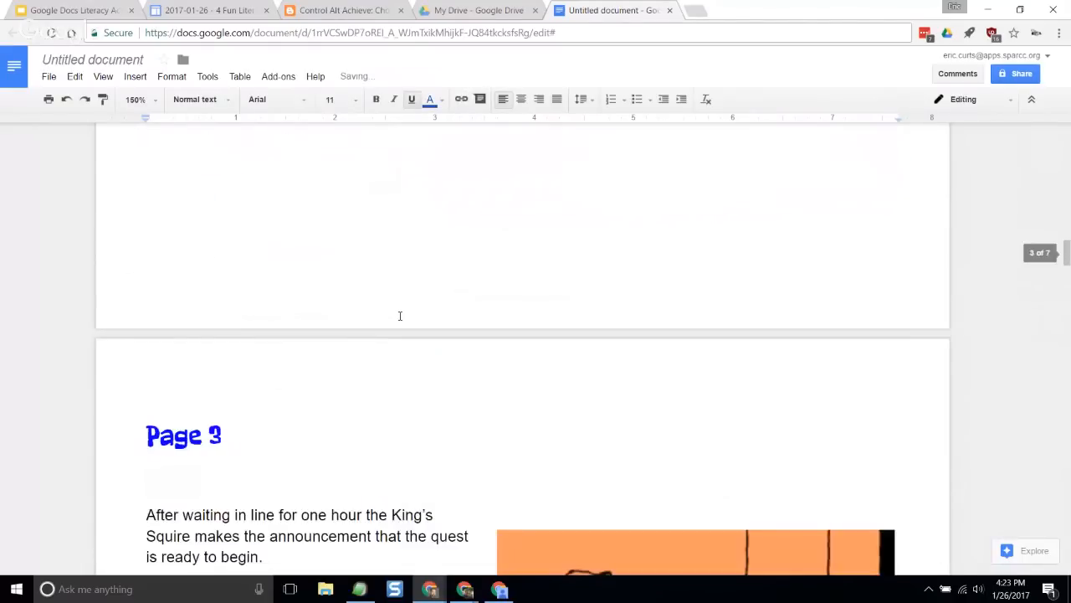
{"action": "scroll", "coordinate": [387, 314], "scroll_direction": "down", "scroll_amount": 3}
{"action": "scroll", "coordinate": [375, 314], "scroll_direction": "down", "scroll_amount": 5}
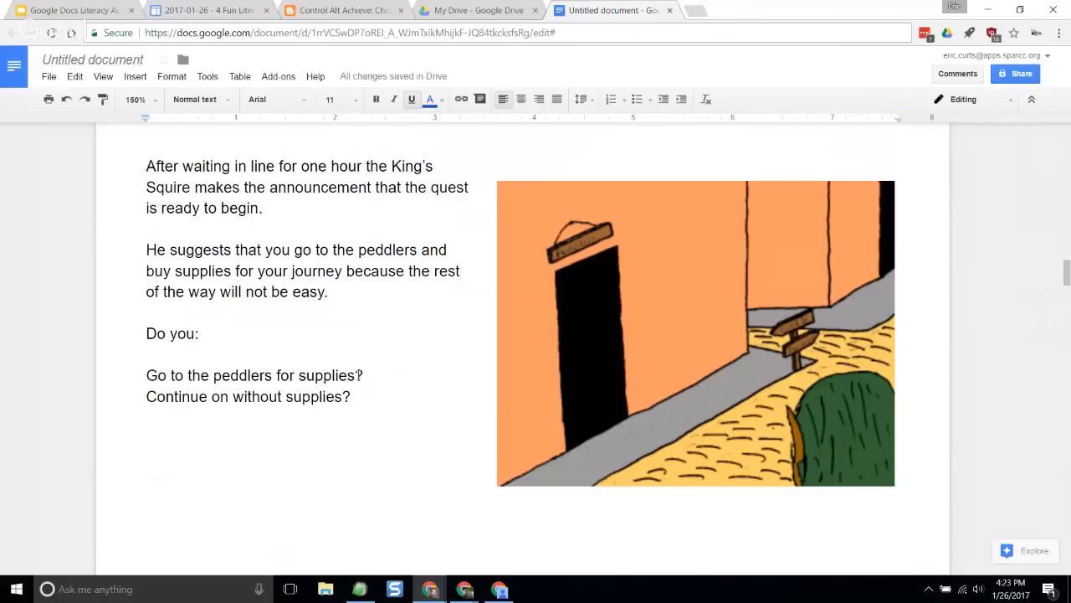
{"action": "scroll", "coordinate": [376, 364], "scroll_direction": "down", "scroll_amount": 6}
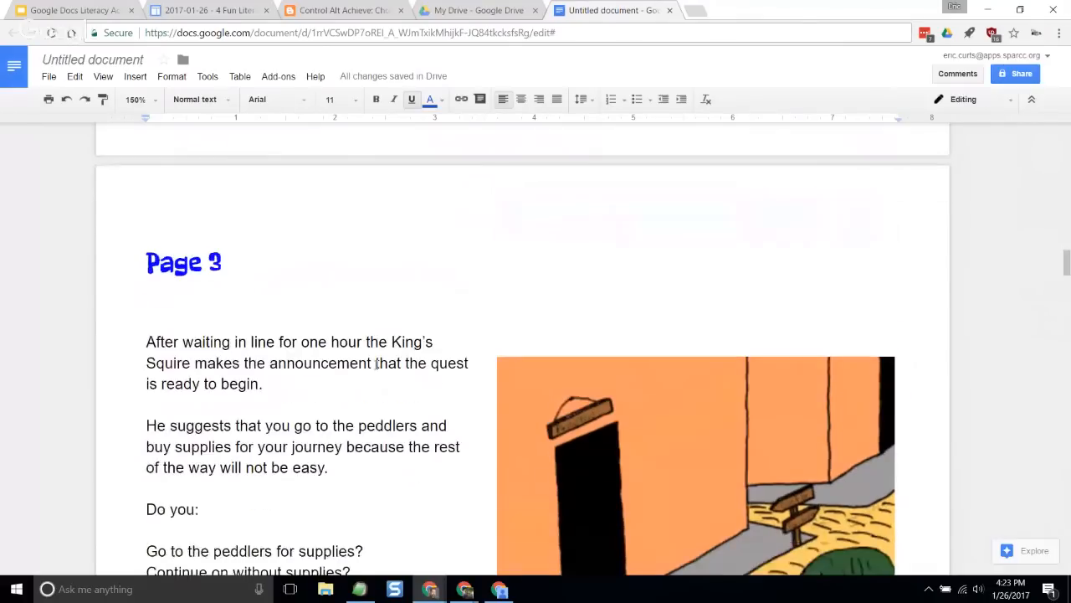
{"action": "scroll", "coordinate": [376, 364], "scroll_direction": "down", "scroll_amount": 5}
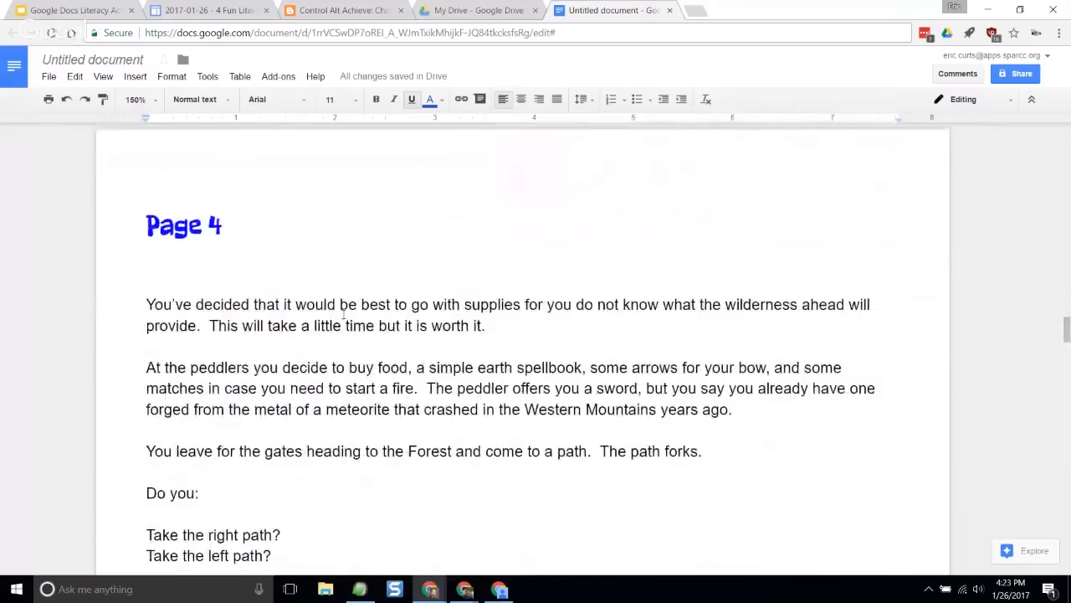
{"action": "left_click_drag", "start_coordinate": [276, 306], "coordinate": [441, 308]}
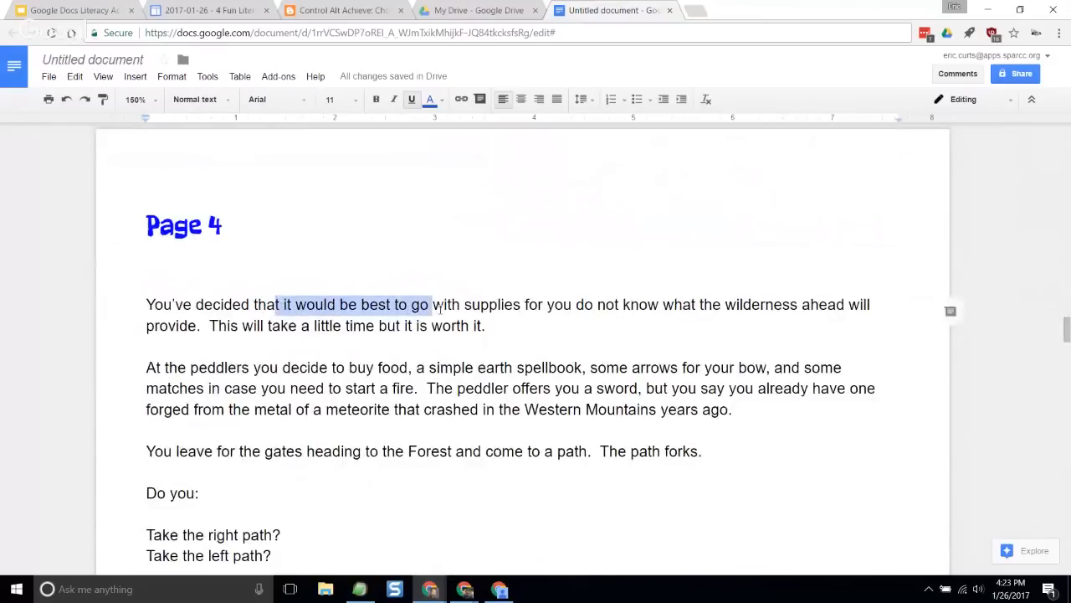
{"action": "scroll", "coordinate": [300, 340], "scroll_direction": "down", "scroll_amount": 10}
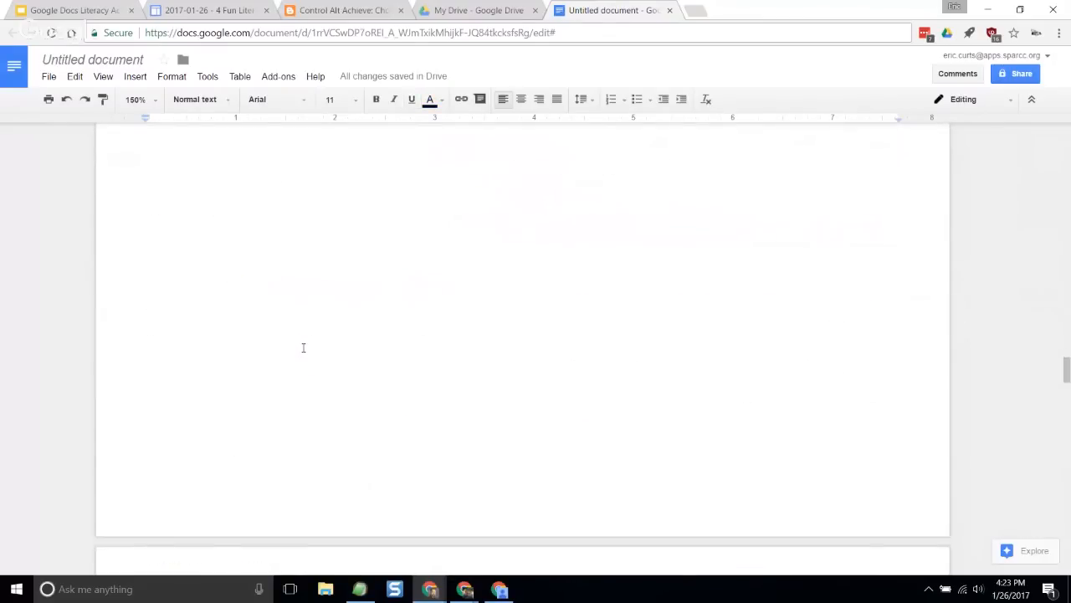
{"action": "scroll", "coordinate": [302, 345], "scroll_direction": "down", "scroll_amount": 2}
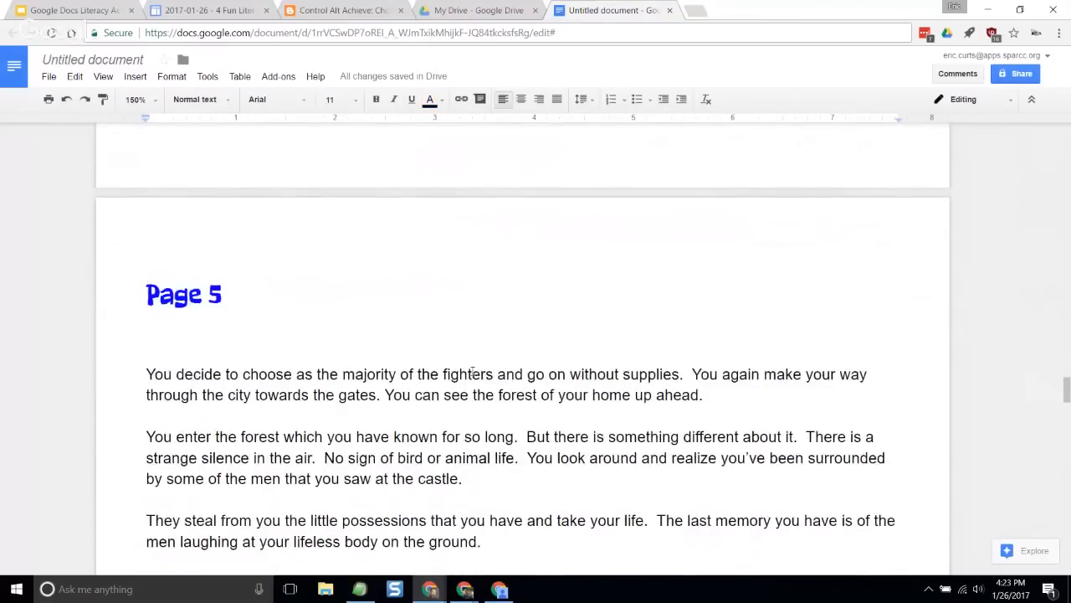
{"action": "left_click_drag", "start_coordinate": [471, 374], "coordinate": [628, 376]}
{"action": "scroll", "coordinate": [266, 335], "scroll_direction": "up", "scroll_amount": 12}
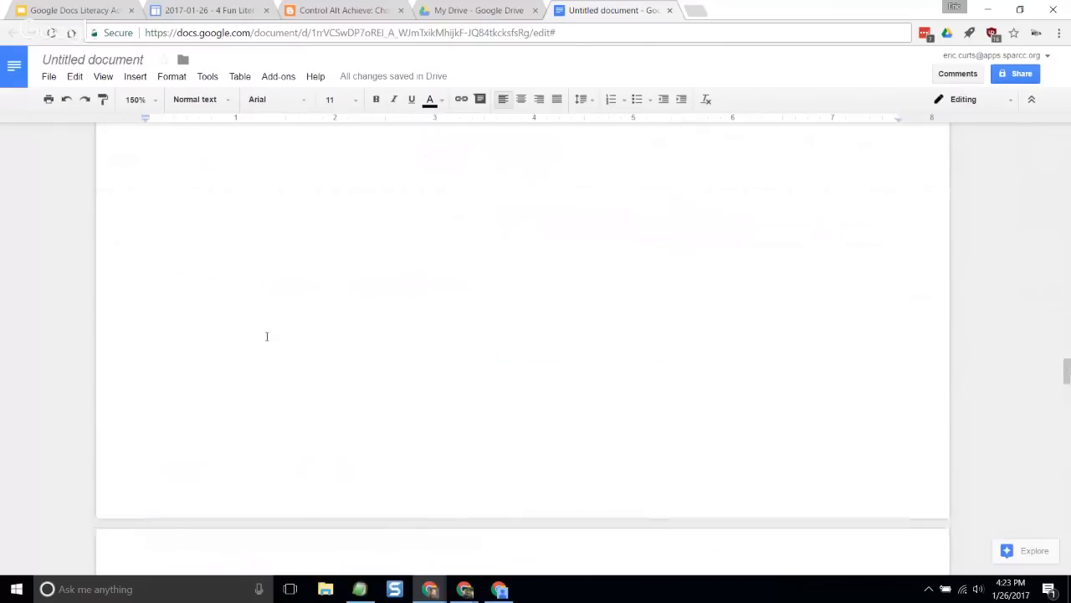
{"action": "scroll", "coordinate": [268, 335], "scroll_direction": "up", "scroll_amount": 10}
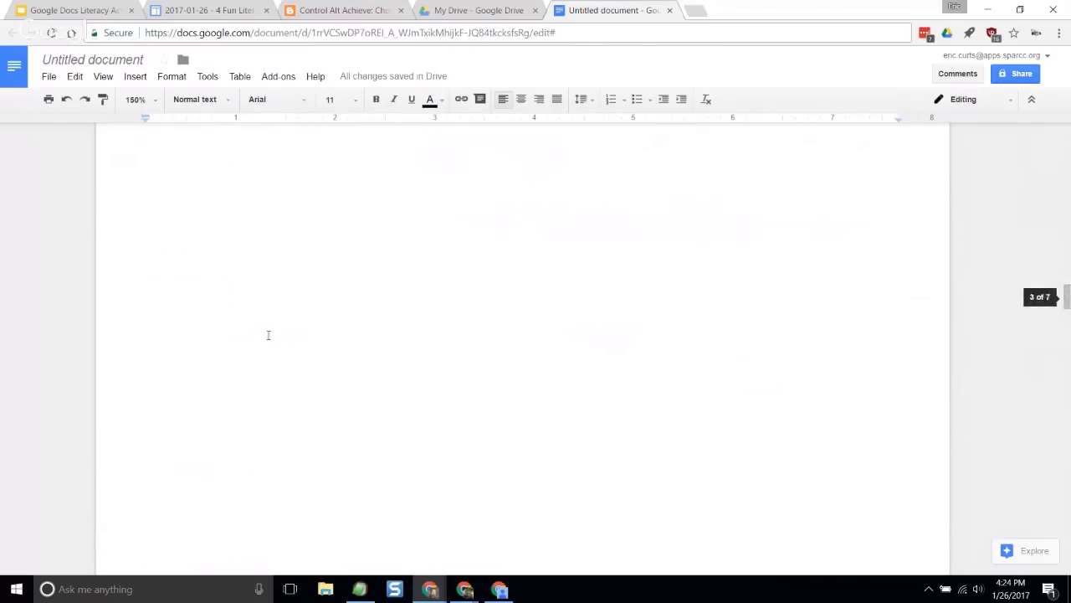
- Link the Page 3 choice "Go to the peddlers for supplies?" to the Page 4 heading
{"action": "left_click_drag", "start_coordinate": [146, 375], "coordinate": [367, 374]}
{"action": "scroll", "coordinate": [376, 370], "scroll_direction": "down", "scroll_amount": 1}
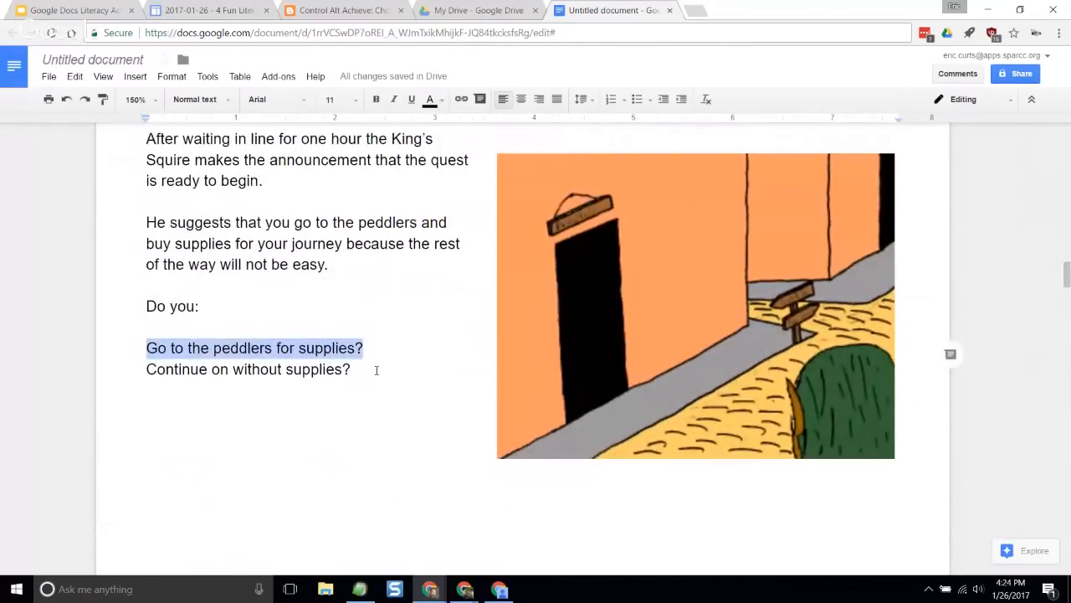
{"action": "scroll", "coordinate": [377, 370], "scroll_direction": "down", "scroll_amount": 4}
{"action": "left_click", "coordinate": [462, 99]}
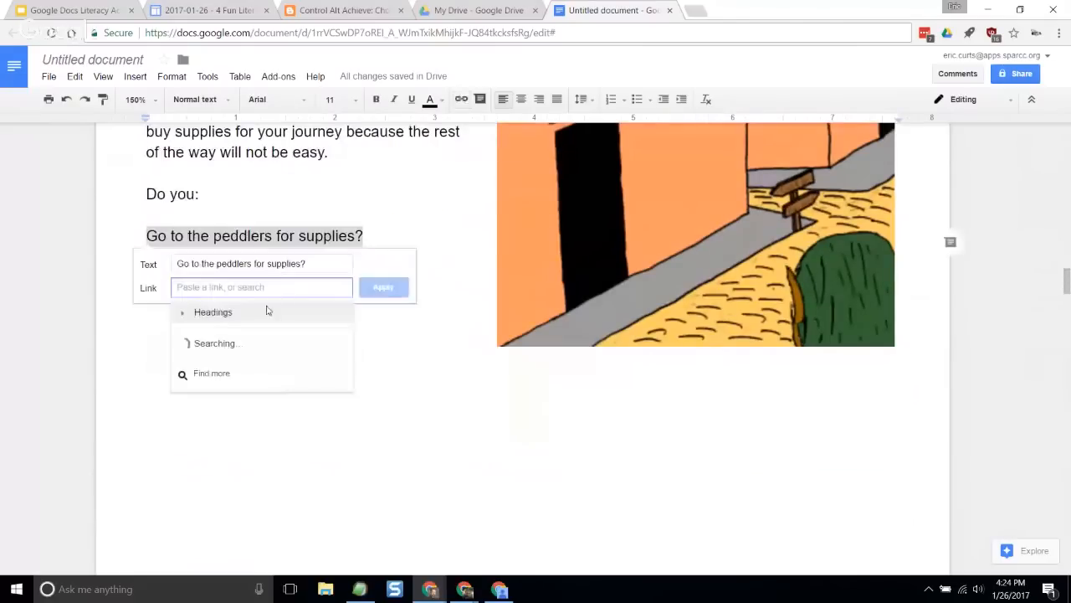
{"action": "left_click", "coordinate": [190, 313]}
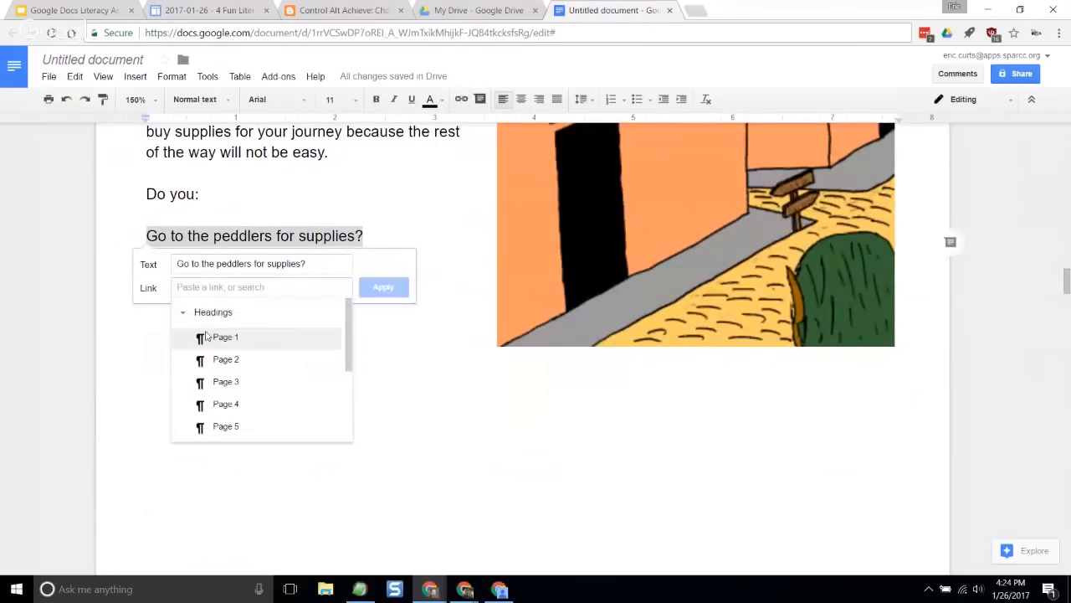
{"action": "left_click", "coordinate": [228, 404]}
{"action": "key", "text": "Return"}
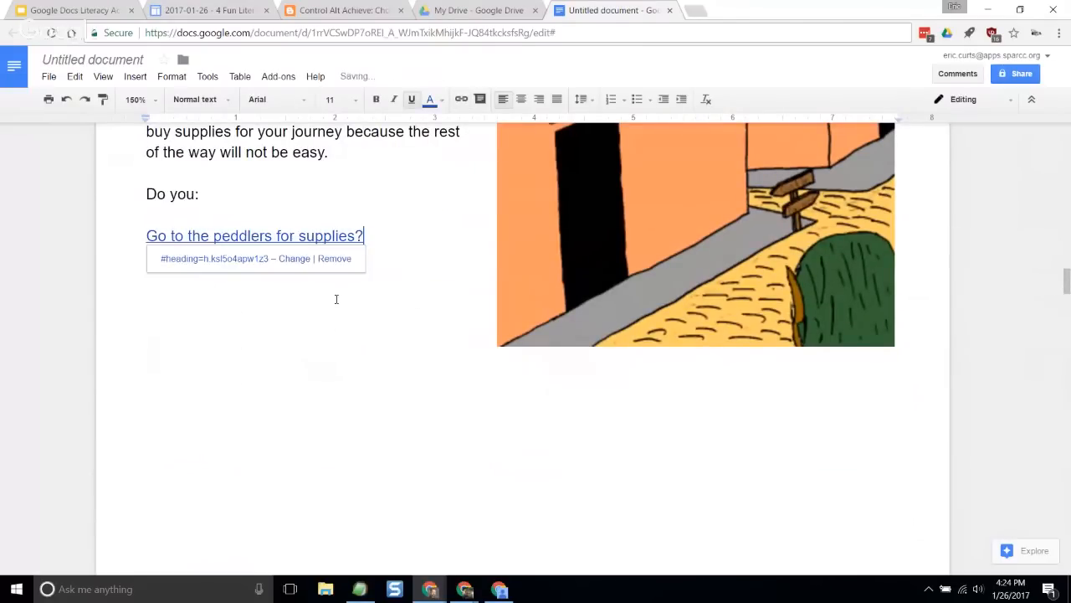
- Link the Page 3 choice "Continue on without supplies?" to the Page 5 heading
{"action": "left_click", "coordinate": [170, 304]}
{"action": "left_click_drag", "start_coordinate": [147, 259], "coordinate": [350, 263]}
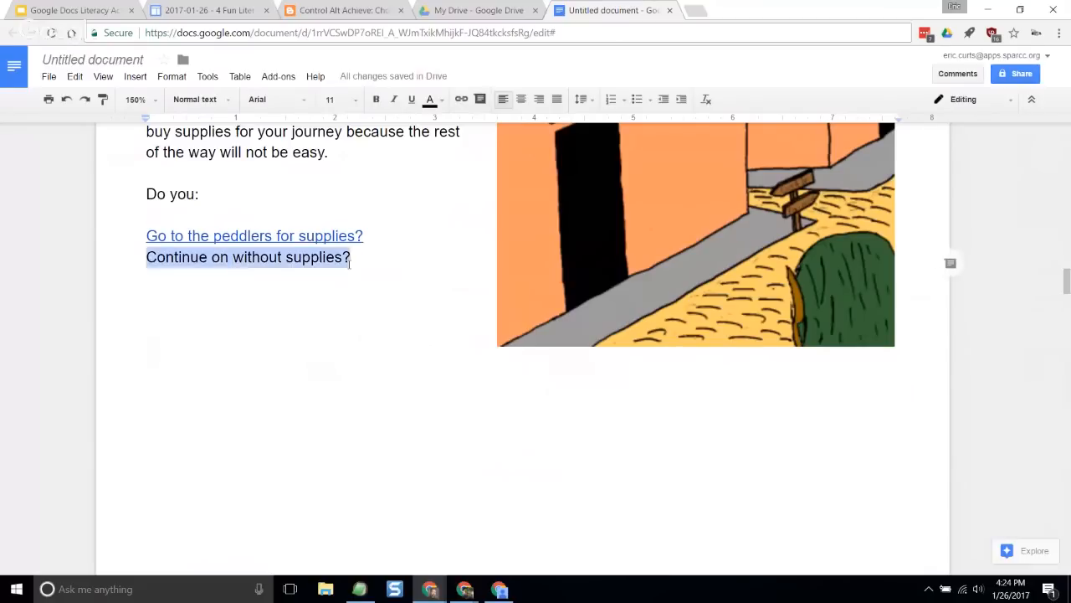
{"action": "left_click", "coordinate": [461, 99]}
{"action": "left_click", "coordinate": [183, 334]}
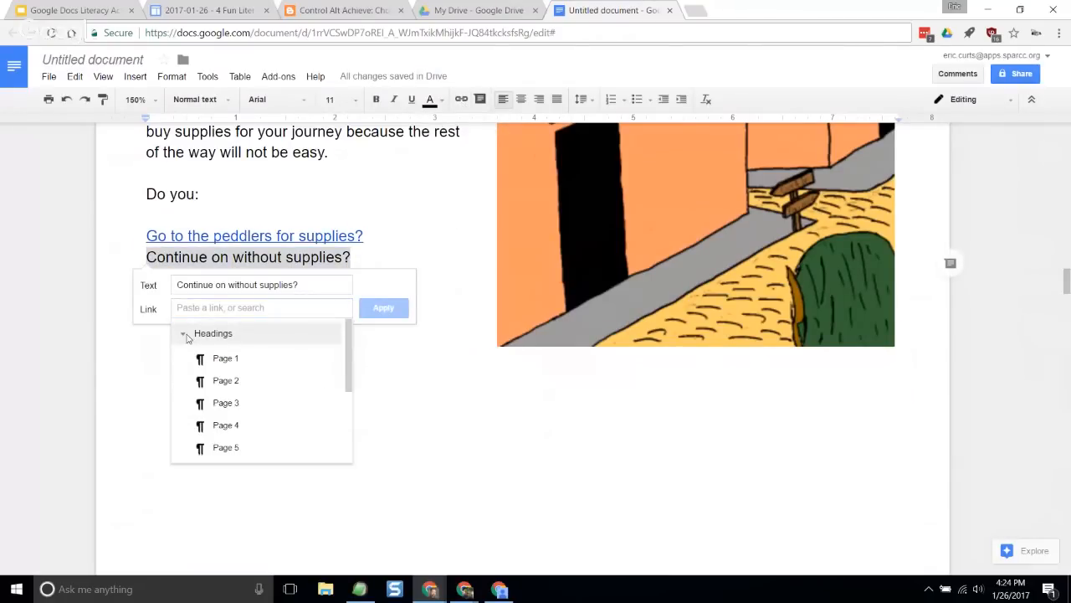
{"action": "left_click", "coordinate": [240, 449]}
{"action": "left_click", "coordinate": [383, 308]}
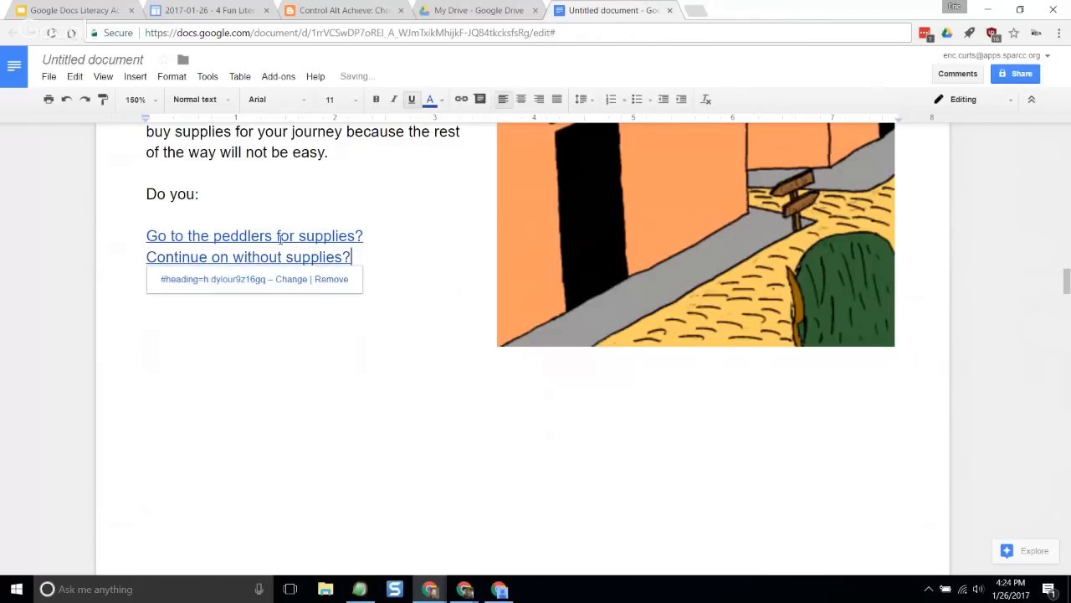
- Check the links on both Page 3 choices and follow the one on "Continue on without supplies?" to its heading
{"action": "left_click", "coordinate": [279, 234]}
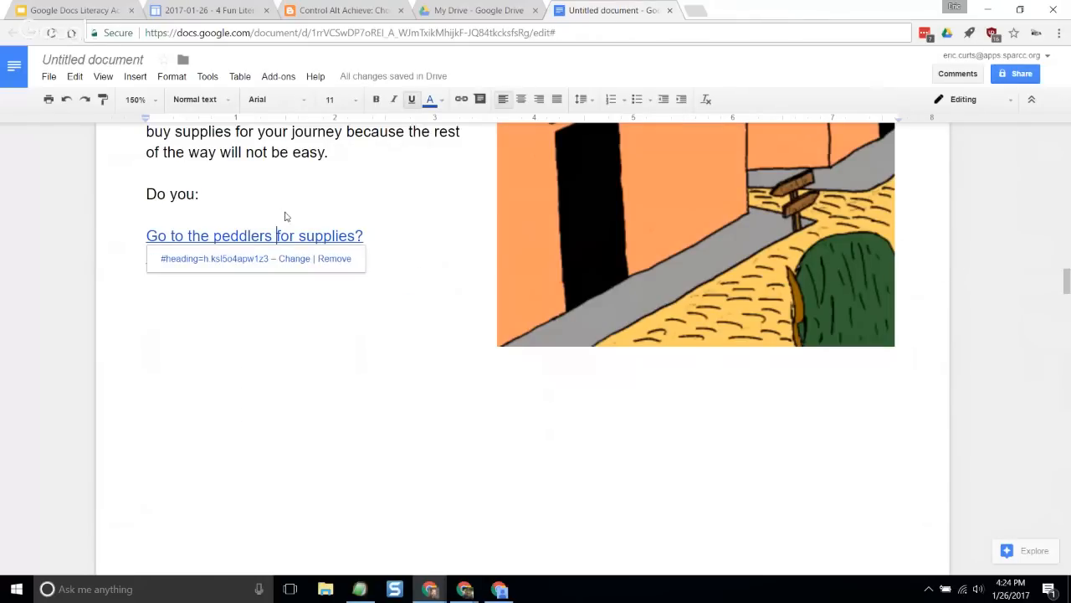
{"action": "left_click", "coordinate": [284, 217]}
{"action": "left_click", "coordinate": [216, 258]}
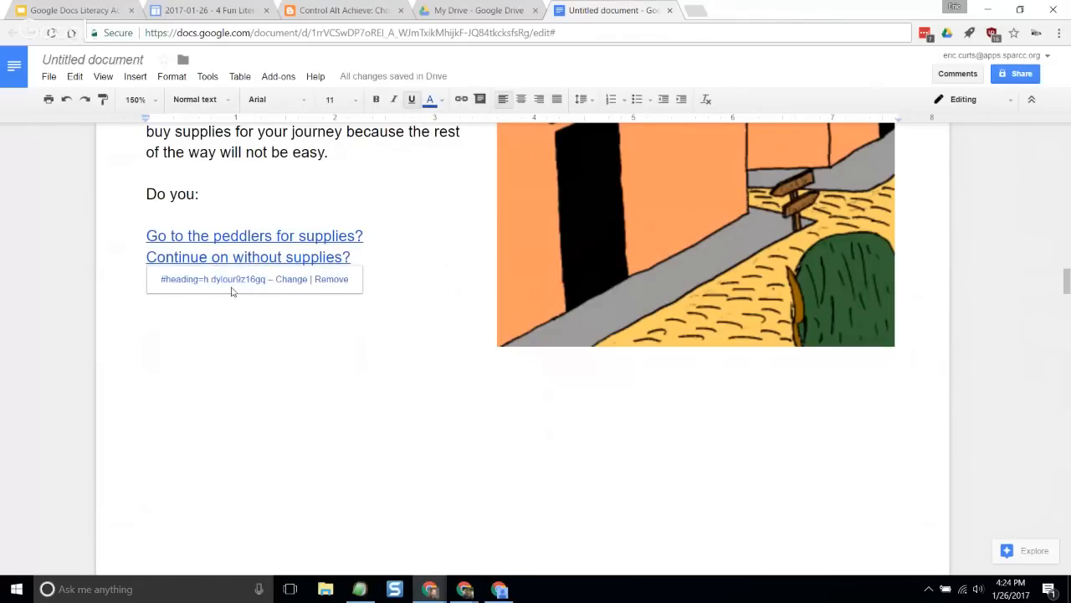
{"action": "left_click", "coordinate": [213, 356]}
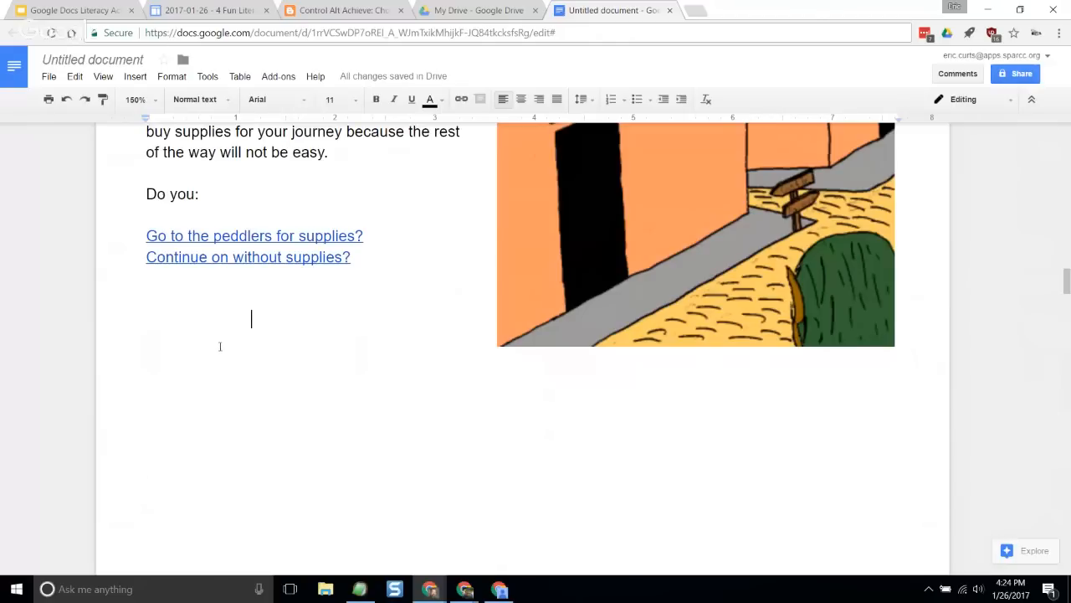
{"action": "left_click", "coordinate": [215, 260]}
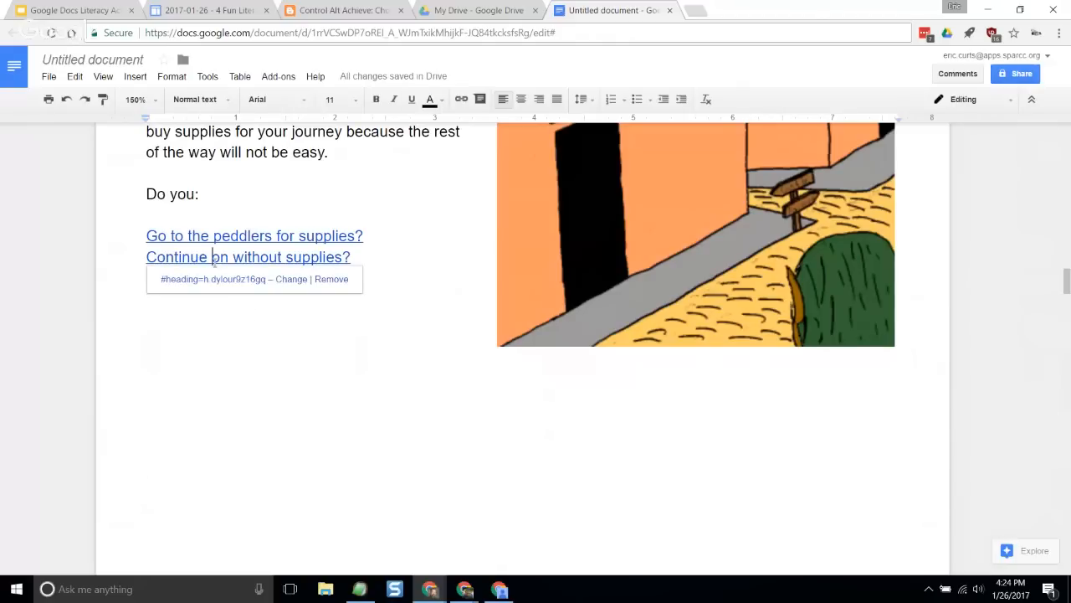
{"action": "left_click", "coordinate": [216, 280]}
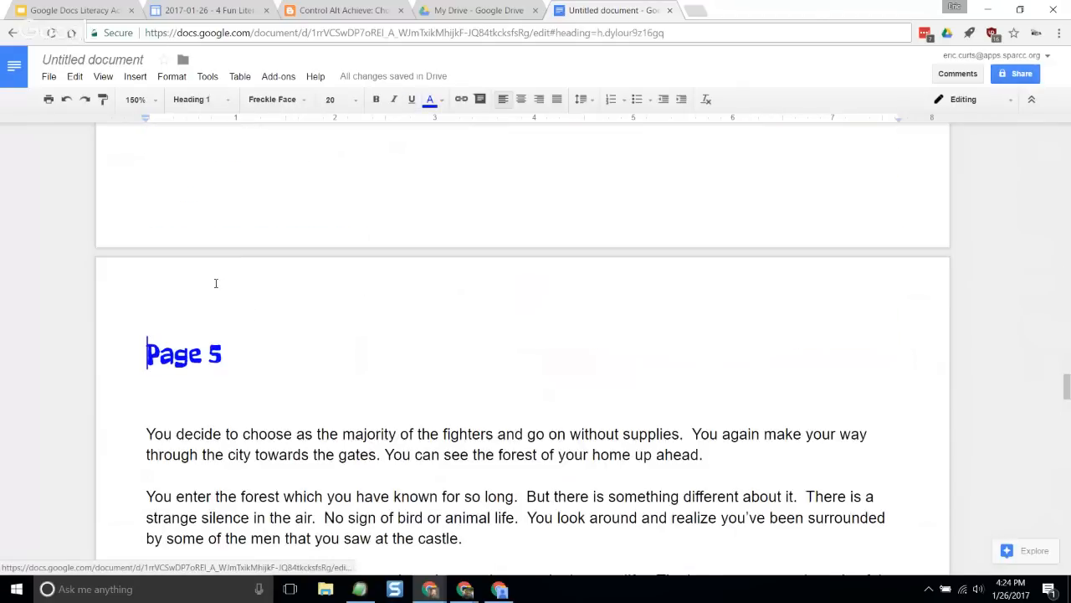
- Link the closing line of Page 5, "Go back to the beginning of the story to try again...", to the Page 1 heading
{"action": "scroll", "coordinate": [388, 371], "scroll_direction": "down", "scroll_amount": 3}
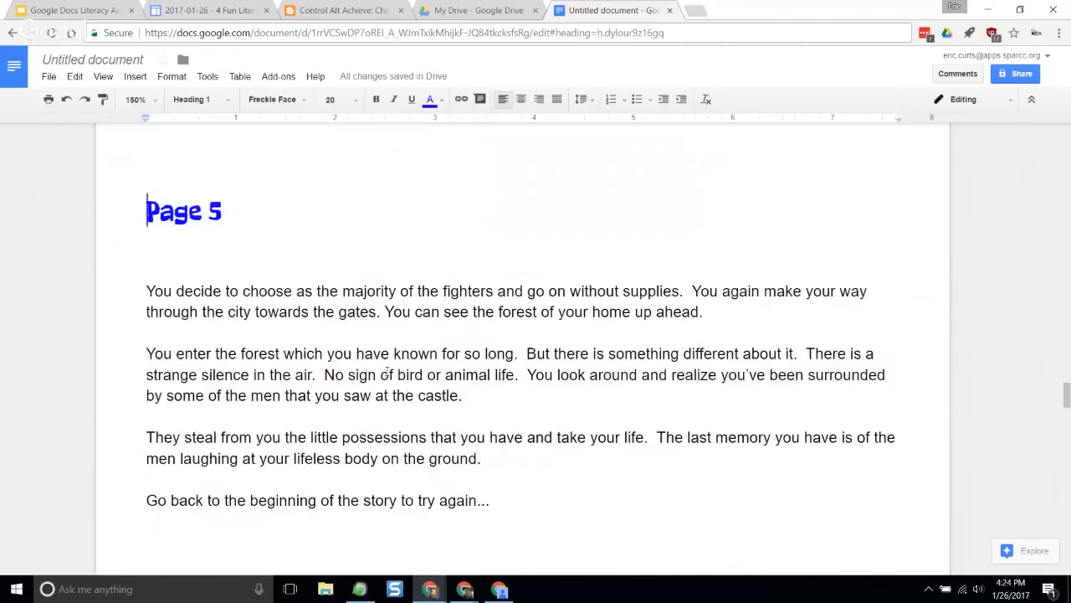
{"action": "scroll", "coordinate": [387, 371], "scroll_direction": "down", "scroll_amount": 1}
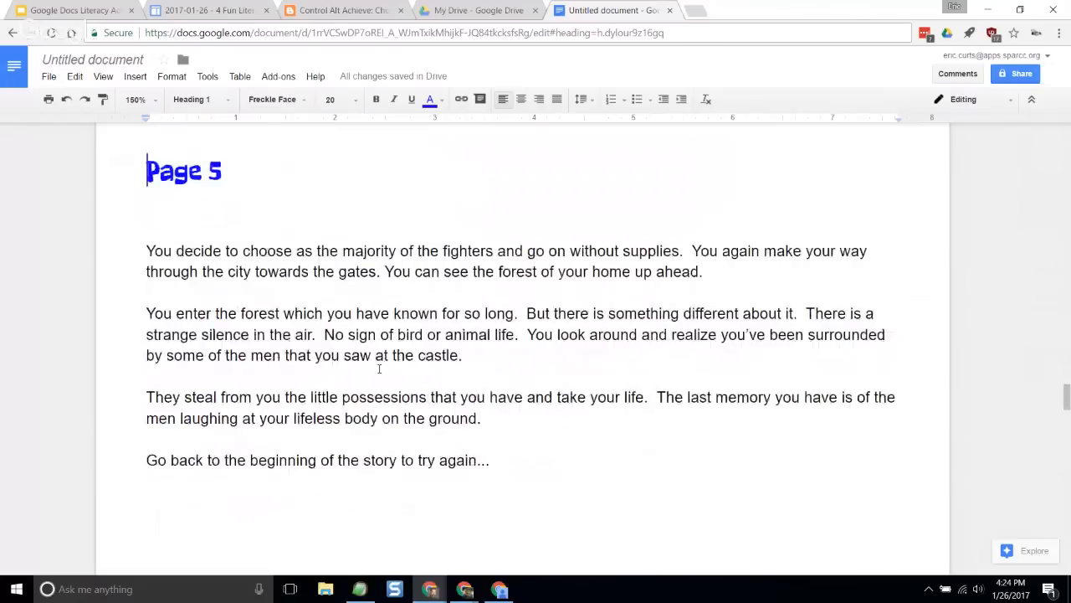
{"action": "scroll", "coordinate": [379, 369], "scroll_direction": "down", "scroll_amount": 2}
{"action": "scroll", "coordinate": [369, 351], "scroll_direction": "up", "scroll_amount": 3}
{"action": "scroll", "coordinate": [351, 318], "scroll_direction": "down", "scroll_amount": 2}
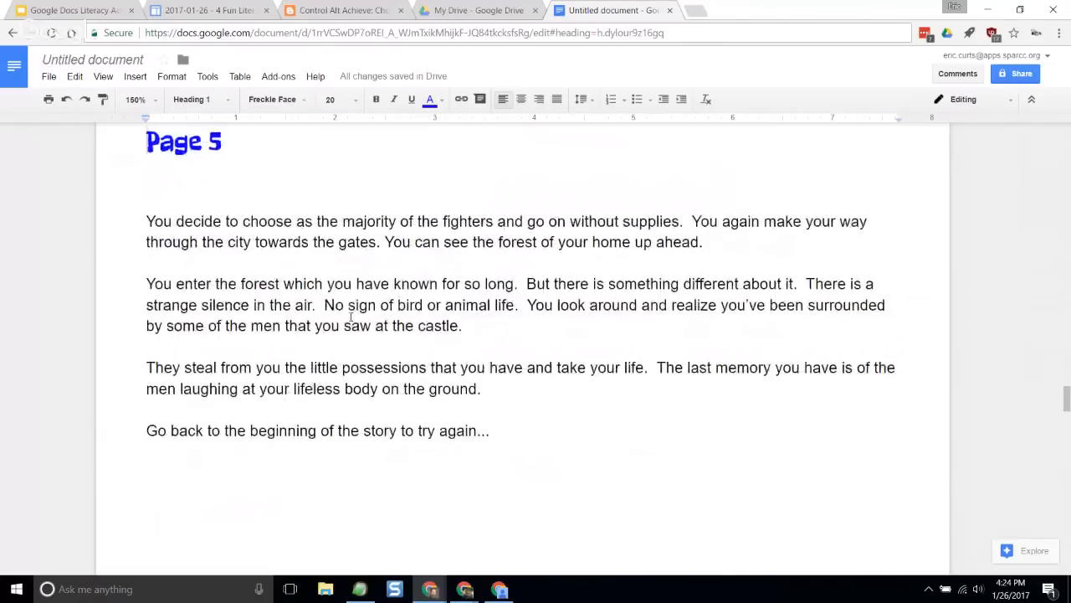
{"action": "scroll", "coordinate": [351, 318], "scroll_direction": "down", "scroll_amount": 2}
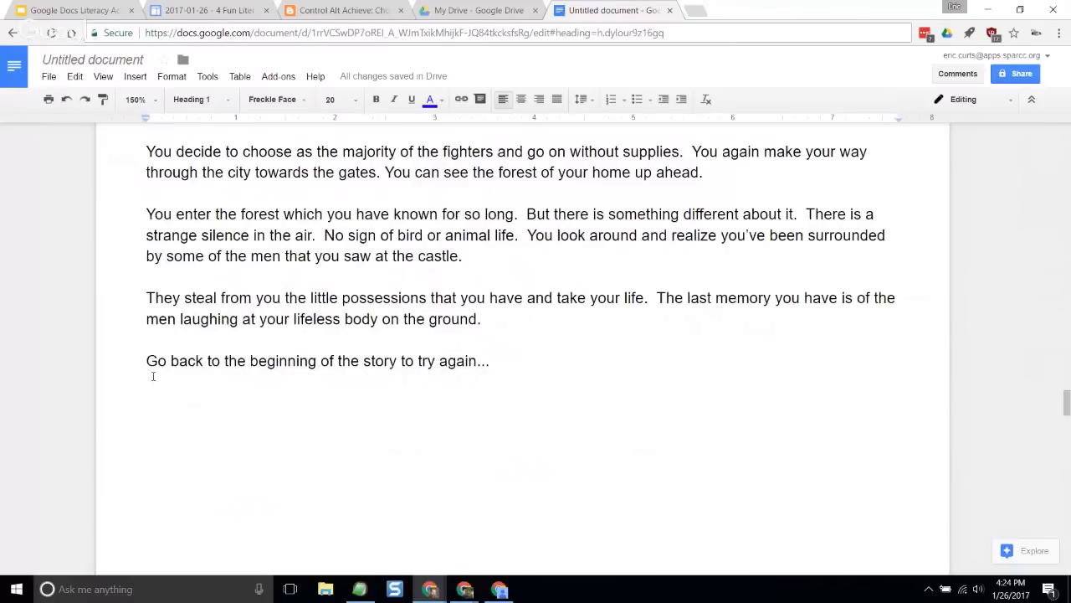
{"action": "scroll", "coordinate": [206, 308], "scroll_direction": "up", "scroll_amount": 2}
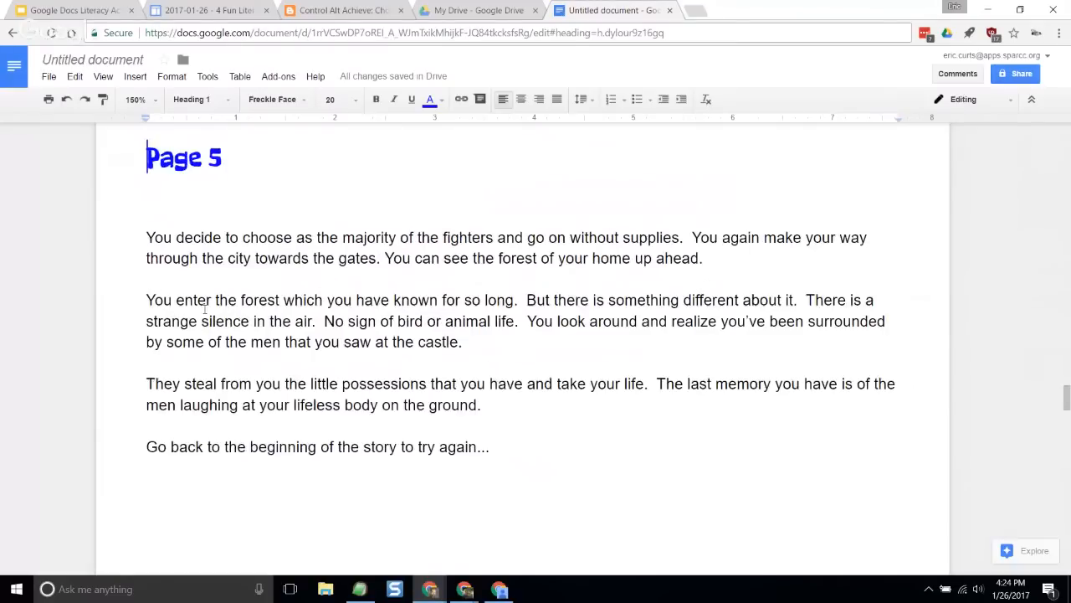
{"action": "scroll", "coordinate": [167, 335], "scroll_direction": "down", "scroll_amount": 2}
{"action": "left_click_drag", "start_coordinate": [139, 361], "coordinate": [494, 362]}
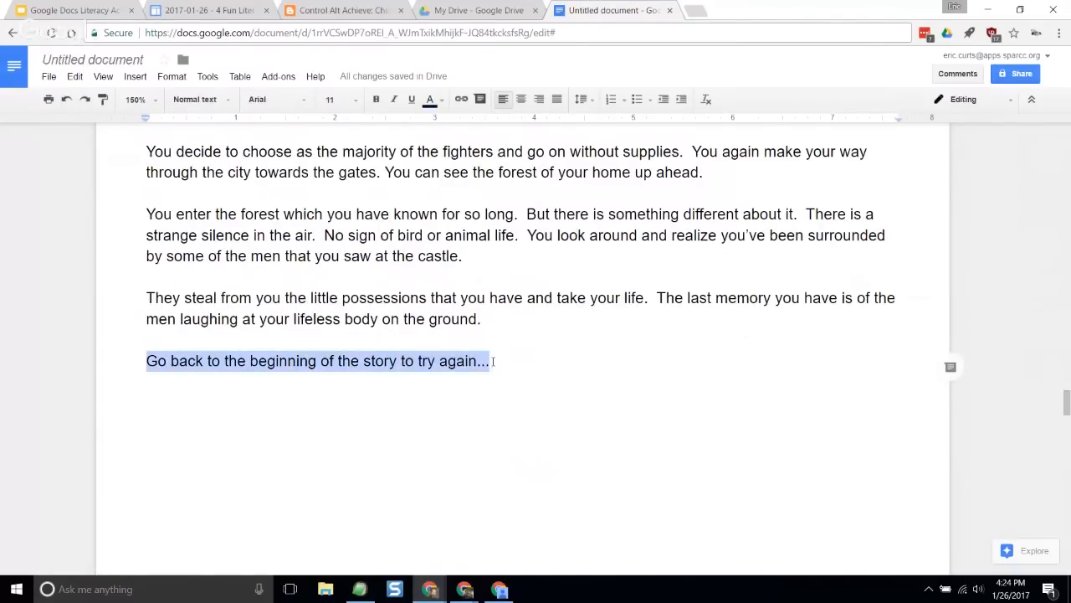
{"action": "left_click", "coordinate": [462, 99]}
{"action": "left_click", "coordinate": [202, 439]}
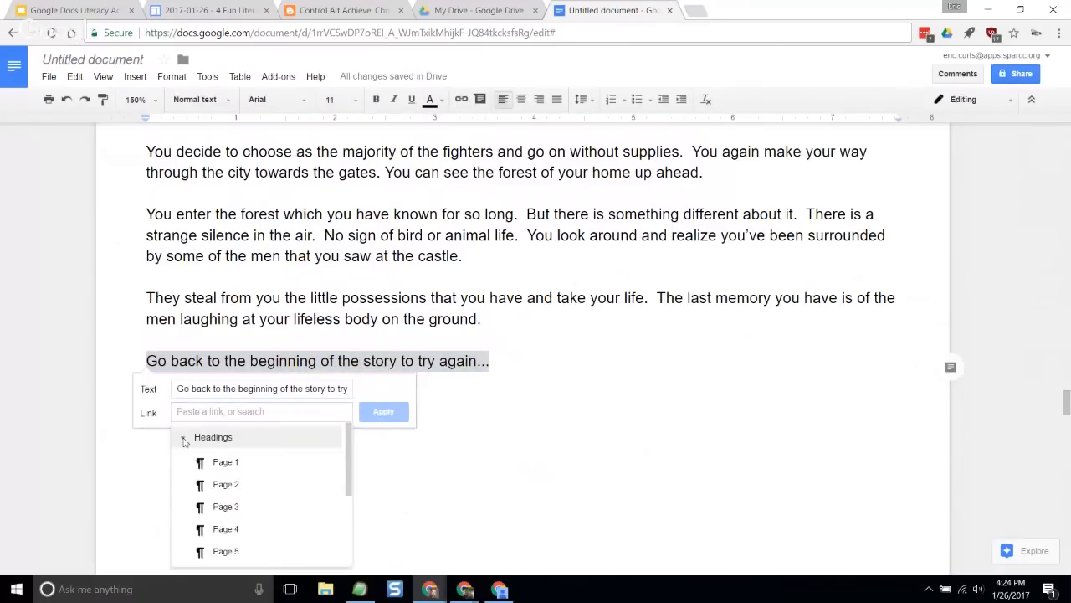
{"action": "left_click", "coordinate": [228, 466]}
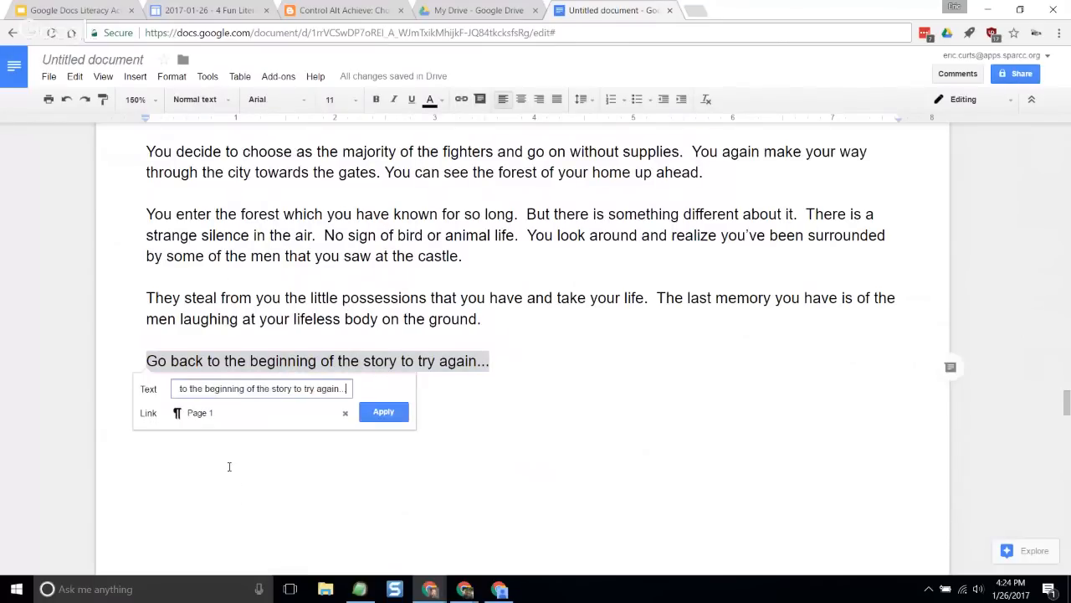
{"action": "left_click", "coordinate": [385, 411]}
{"action": "left_click", "coordinate": [426, 319]}
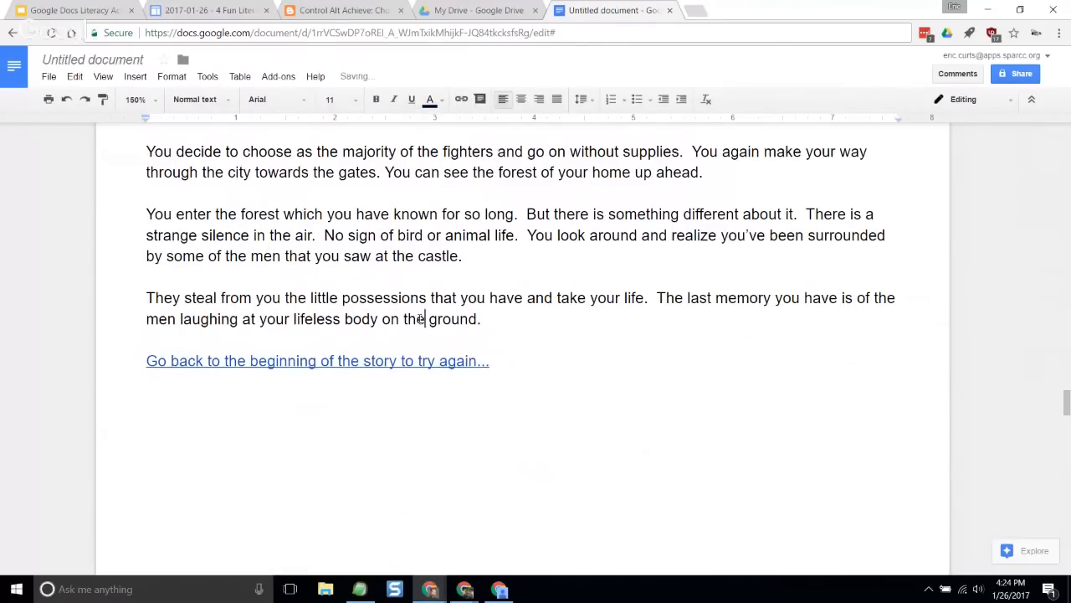
- Review the choices on the story pages after Page 5, from the underbrush or left path to the sword, bow or run options
{"action": "scroll", "coordinate": [360, 383], "scroll_direction": "down", "scroll_amount": 3}
{"action": "scroll", "coordinate": [360, 383], "scroll_direction": "down", "scroll_amount": 8}
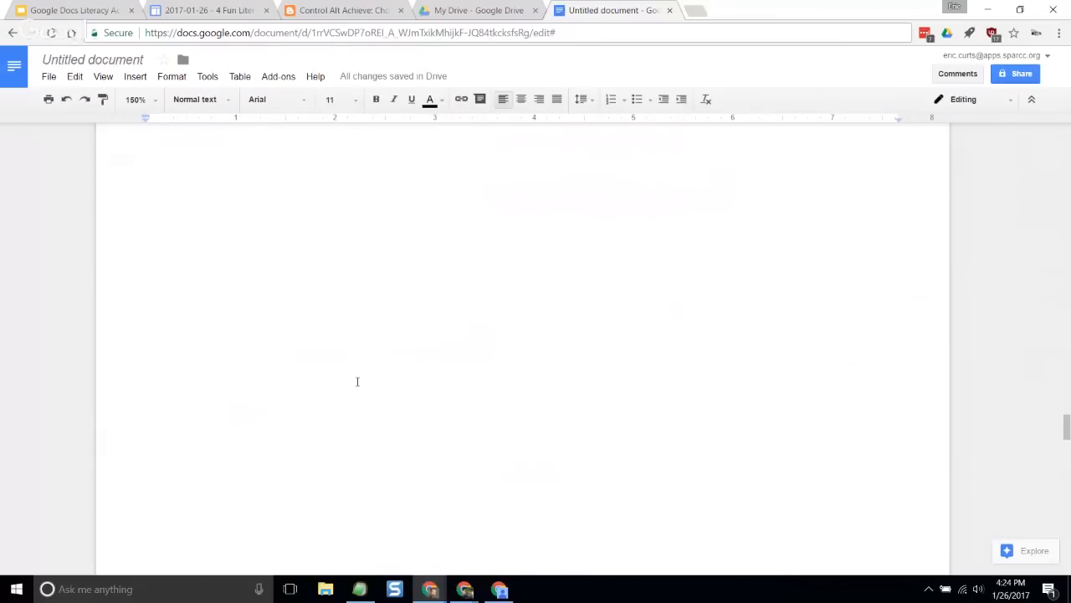
{"action": "scroll", "coordinate": [358, 380], "scroll_direction": "down", "scroll_amount": 2}
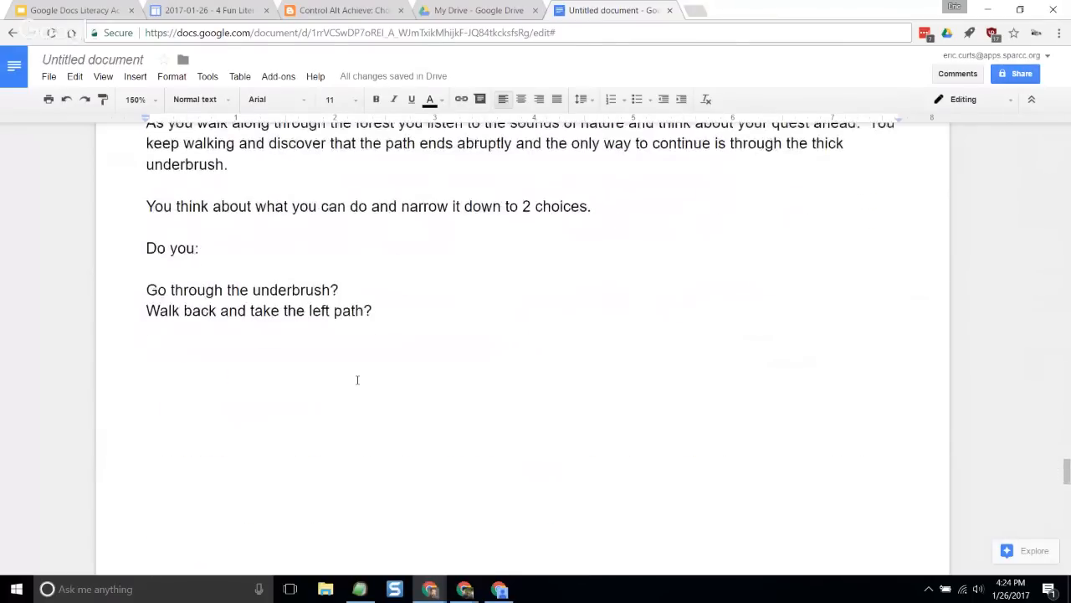
{"action": "scroll", "coordinate": [360, 378], "scroll_direction": "up", "scroll_amount": 4}
{"action": "scroll", "coordinate": [358, 376], "scroll_direction": "down", "scroll_amount": 3}
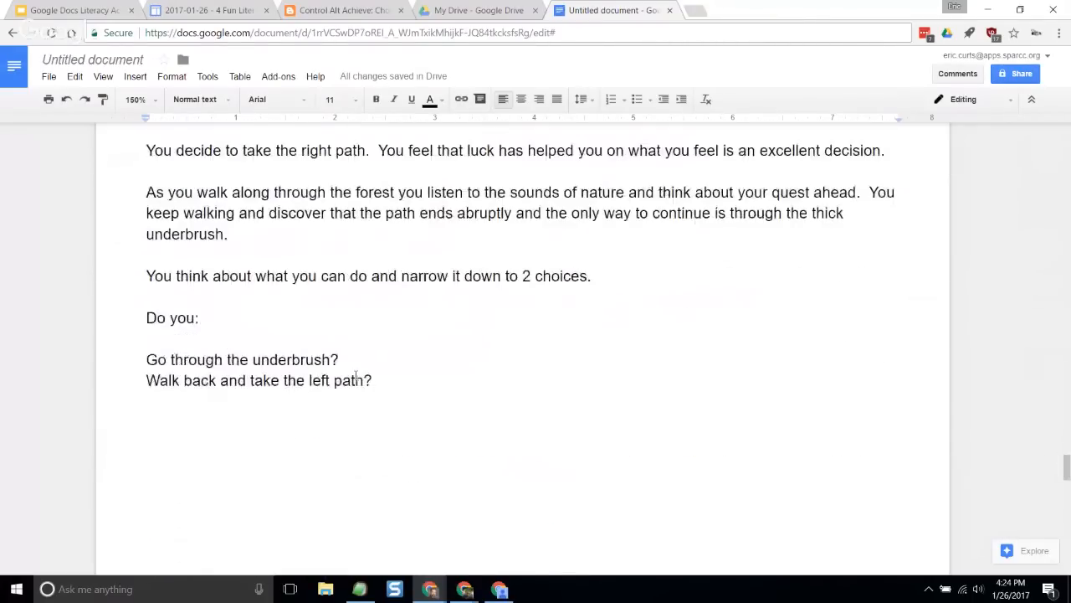
{"action": "left_click_drag", "start_coordinate": [215, 362], "coordinate": [312, 381]}
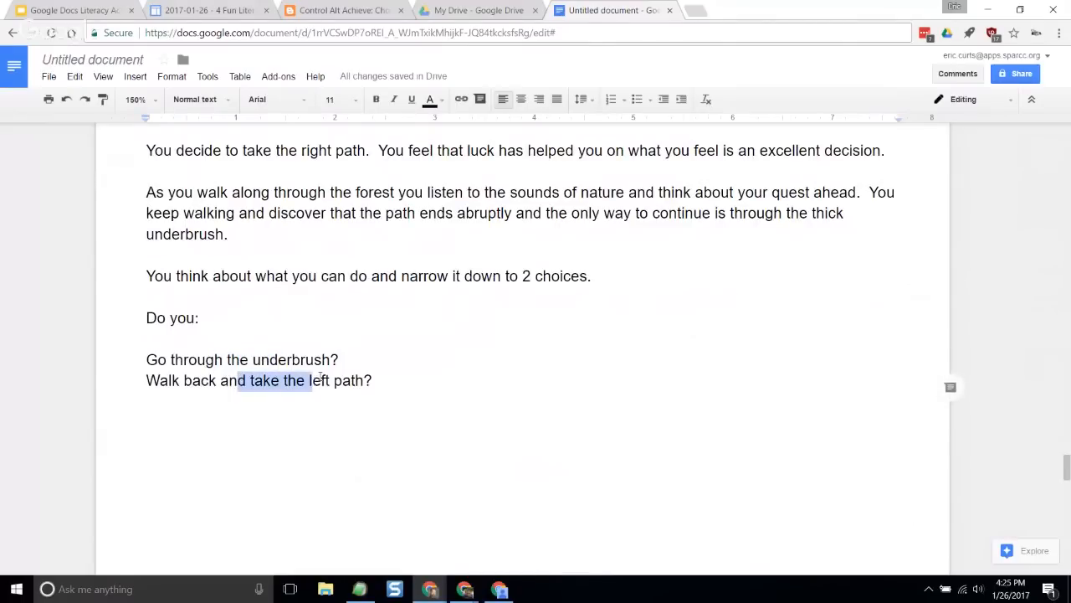
{"action": "scroll", "coordinate": [356, 392], "scroll_direction": "down", "scroll_amount": 15}
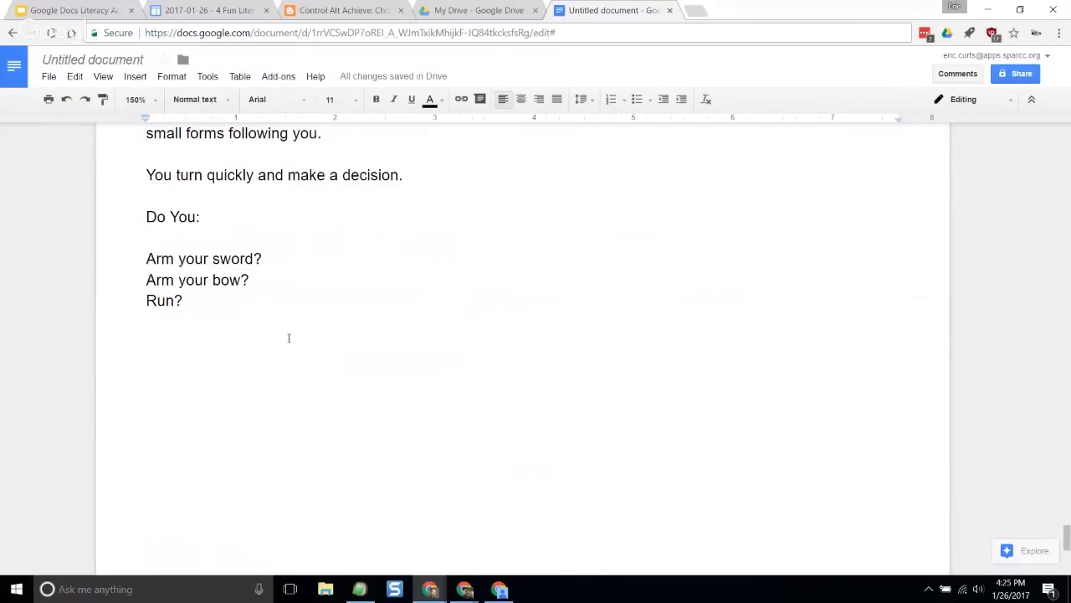
{"action": "scroll", "coordinate": [325, 328], "scroll_direction": "up", "scroll_amount": 20}
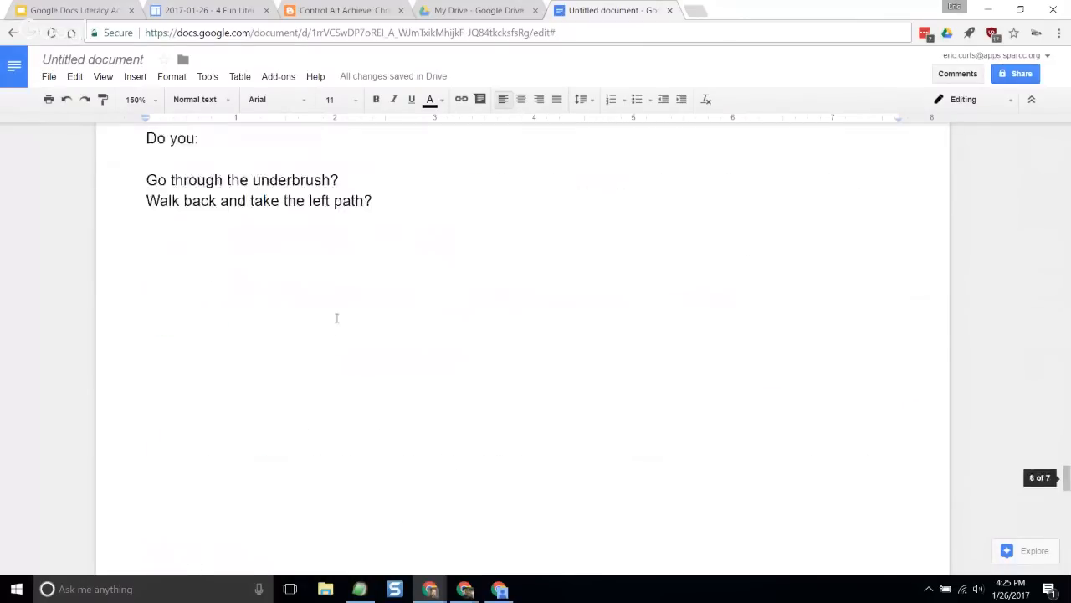
{"action": "scroll", "coordinate": [350, 249], "scroll_direction": "up", "scroll_amount": 5}
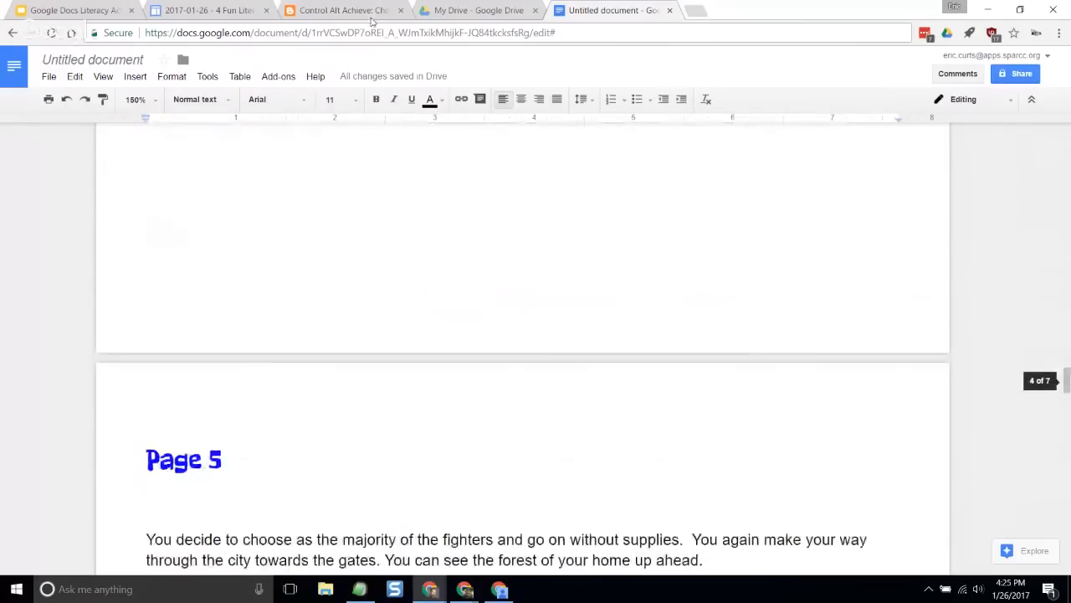
- Show the Docs CYOA resources slide with the ControlAltAchieve.com/docscyoa address, and switch to the Control Alt Achieve blog post
{"action": "left_click", "coordinate": [365, 11]}
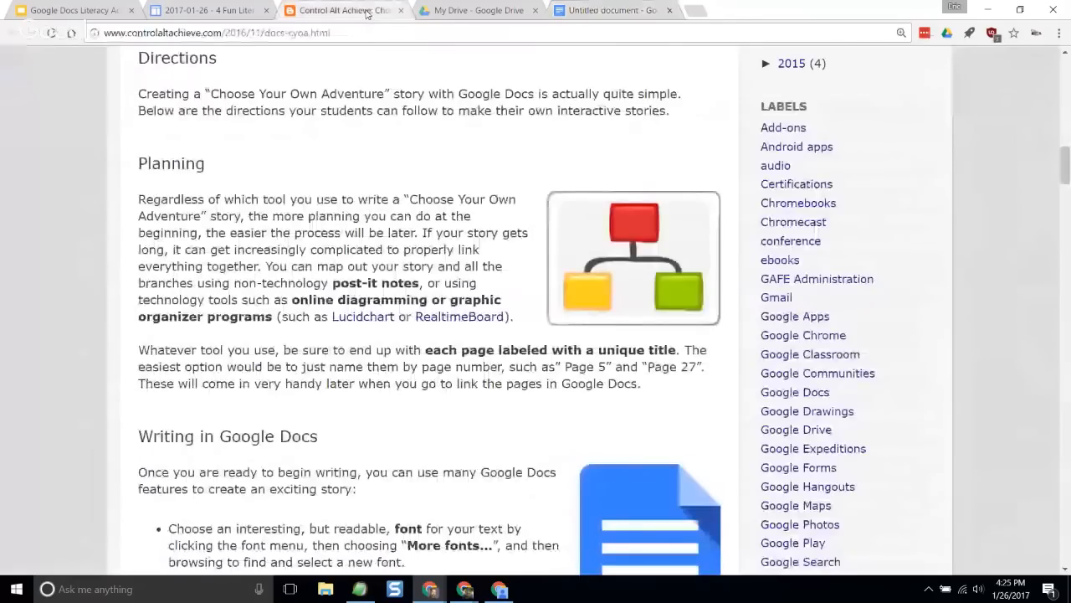
{"action": "left_click", "coordinate": [74, 11]}
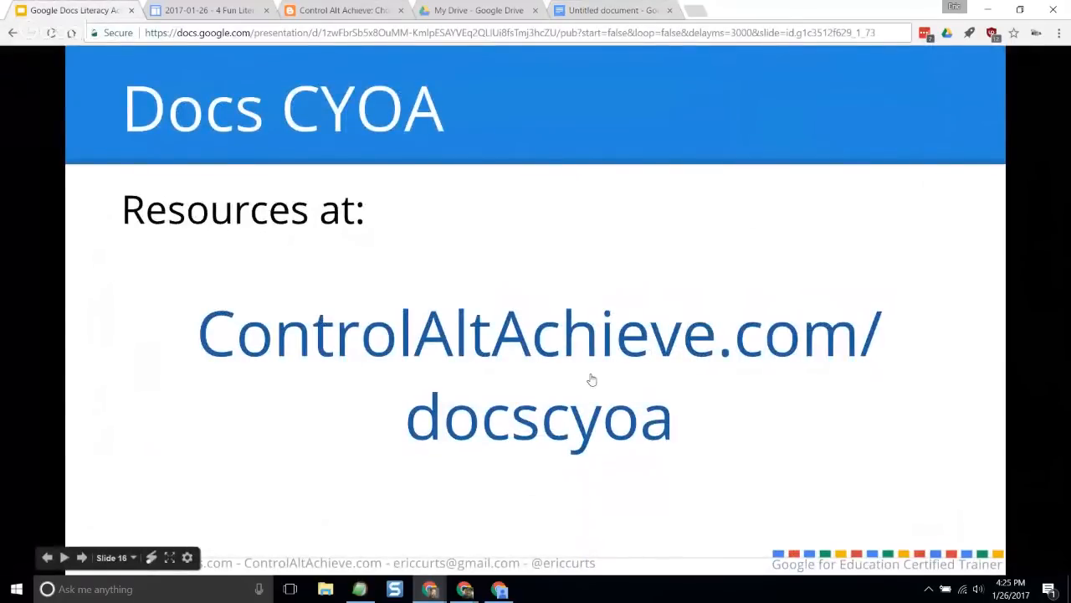
{"action": "left_click", "coordinate": [333, 11]}
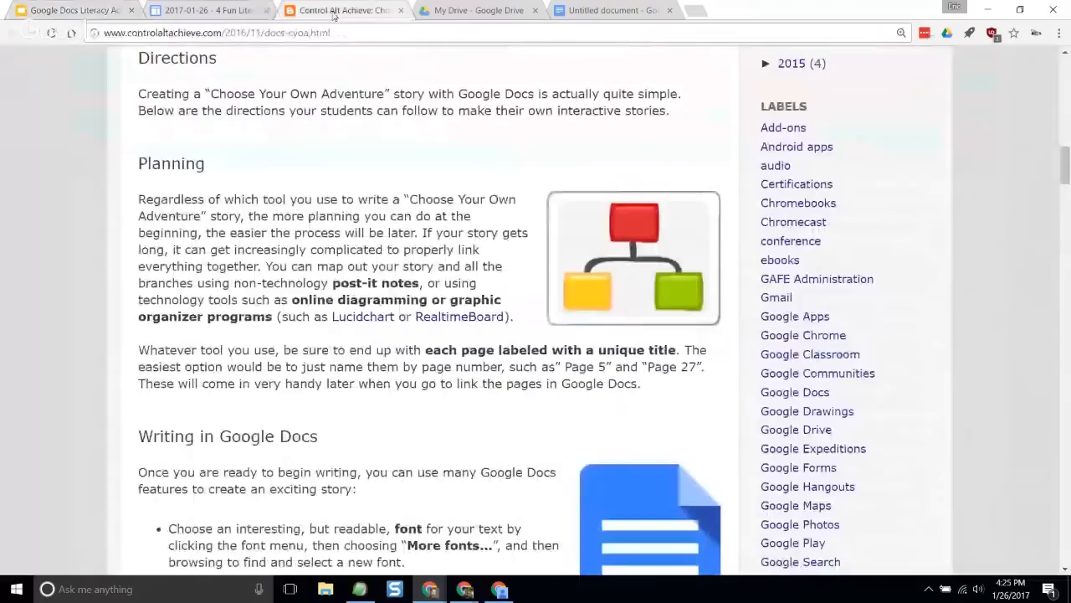
- Open the sample "Dragon Quest" interactive story from the blog post's Sample Story section, look through its opening pages, and close it
{"action": "scroll", "coordinate": [365, 221], "scroll_direction": "up", "scroll_amount": 4}
{"action": "scroll", "coordinate": [365, 220], "scroll_direction": "up", "scroll_amount": 3}
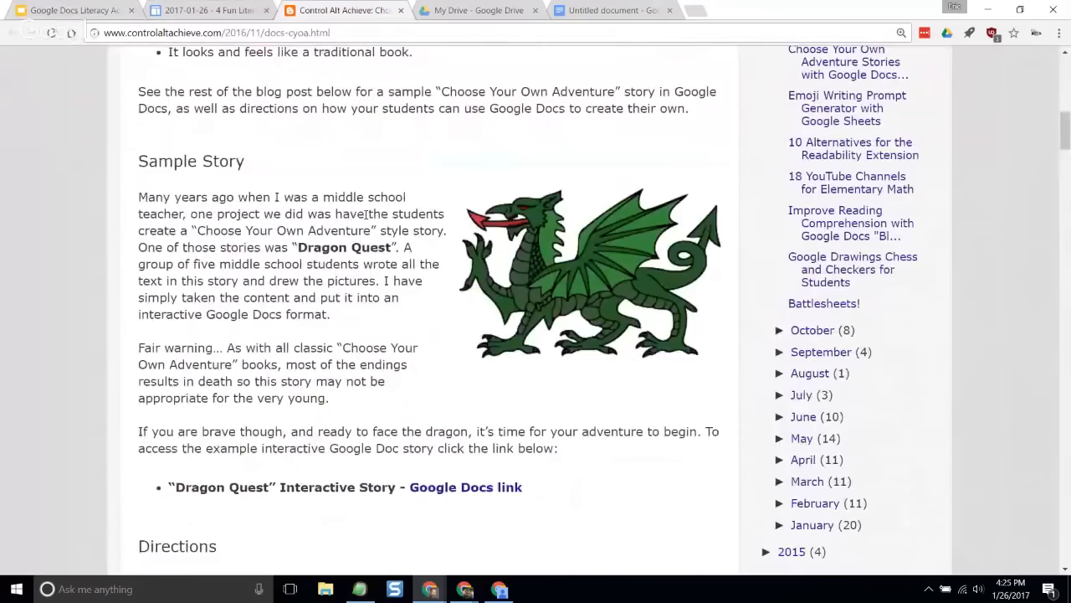
{"action": "scroll", "coordinate": [276, 195], "scroll_direction": "down", "scroll_amount": 2}
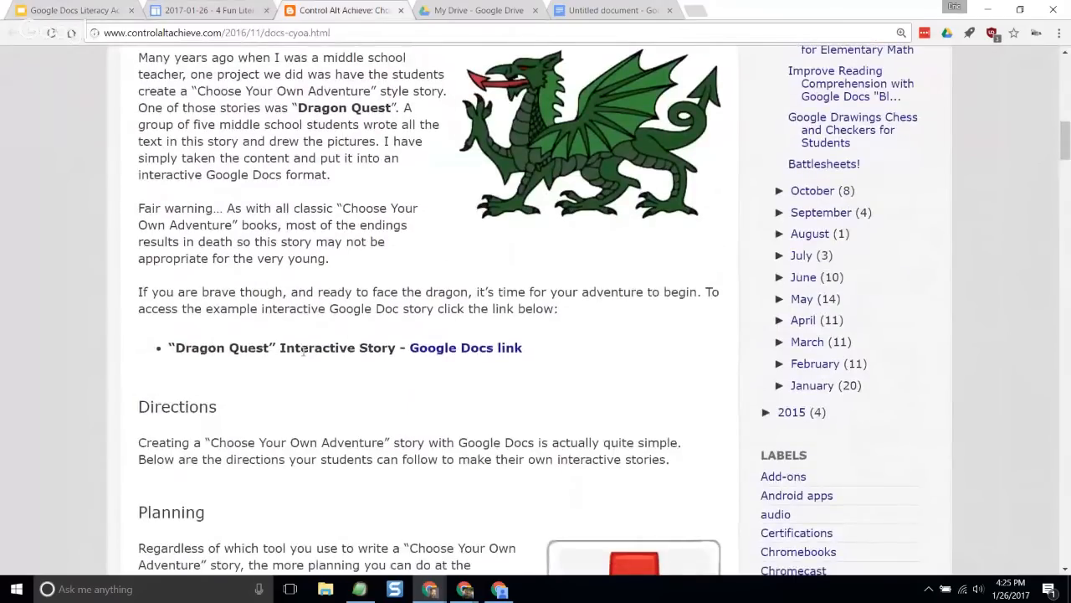
{"action": "left_click", "coordinate": [447, 349]}
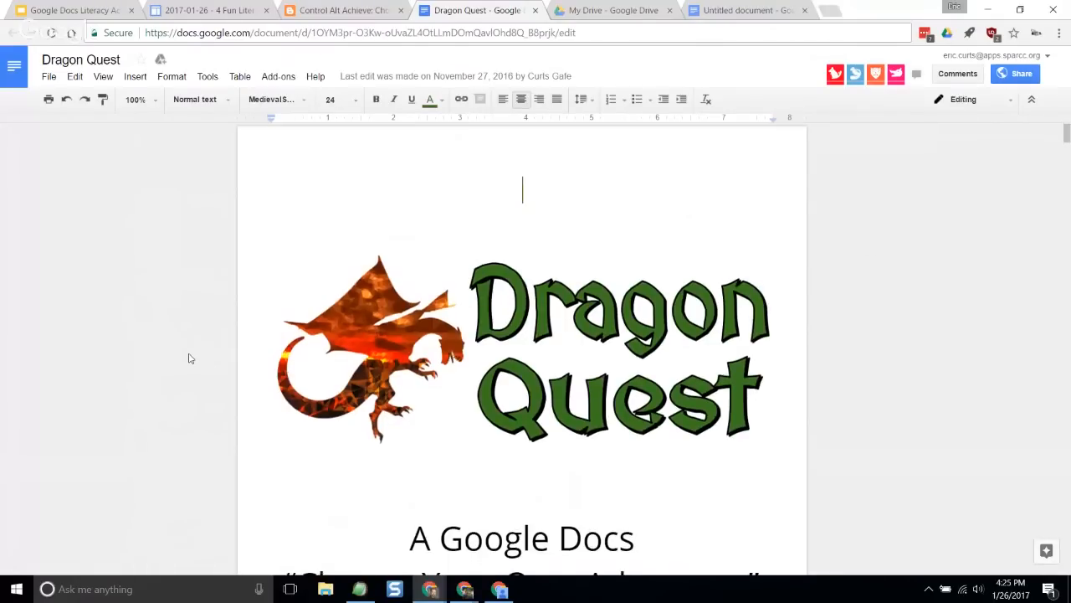
{"action": "scroll", "coordinate": [188, 359], "scroll_direction": "down", "scroll_amount": 5}
{"action": "scroll", "coordinate": [189, 359], "scroll_direction": "down", "scroll_amount": 10}
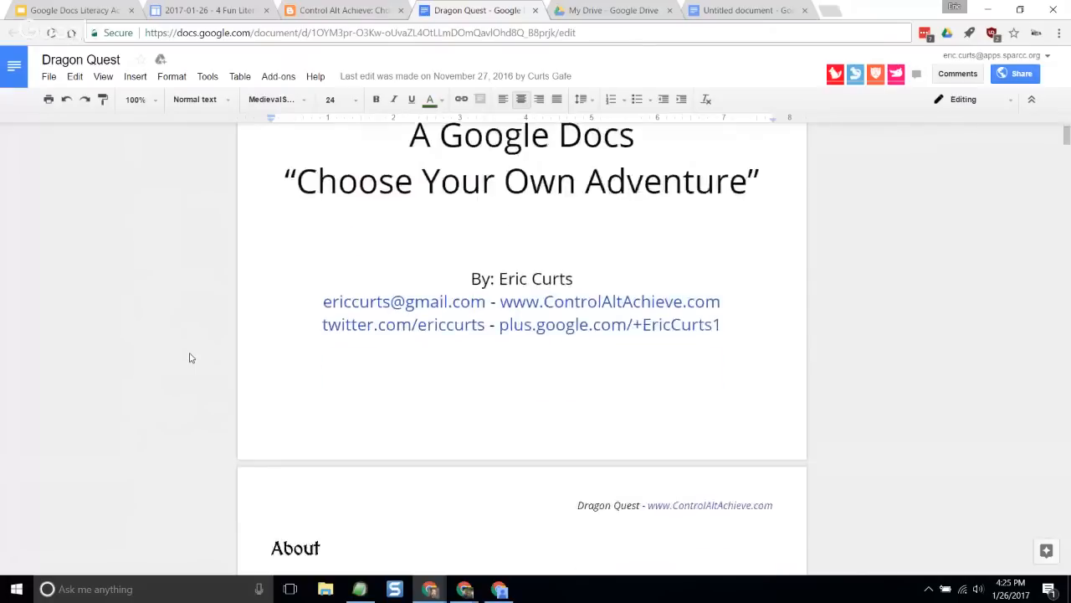
{"action": "scroll", "coordinate": [191, 358], "scroll_direction": "down", "scroll_amount": 8}
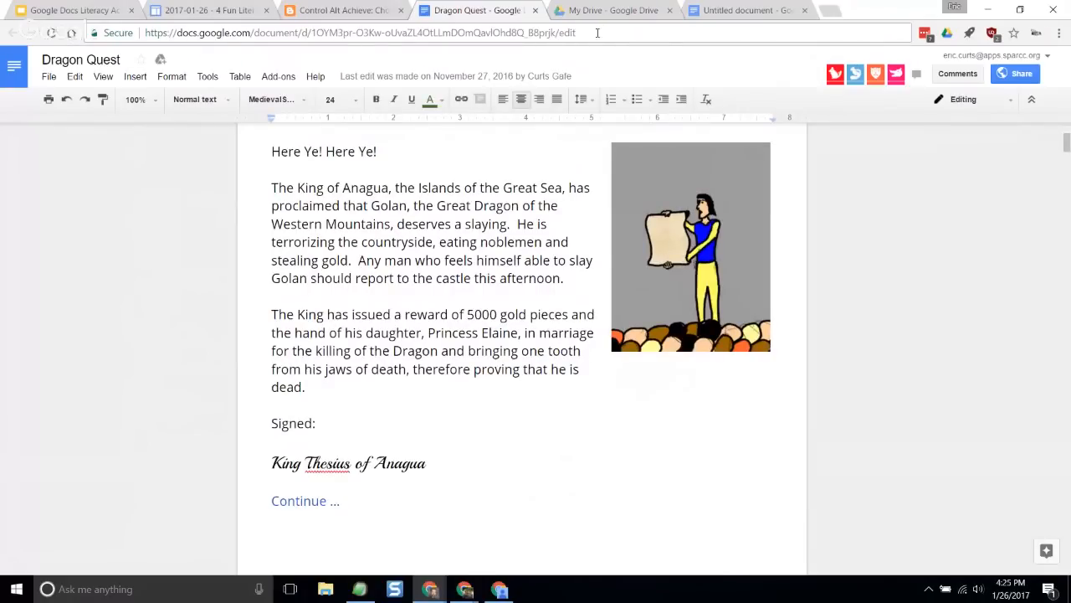
{"action": "left_click", "coordinate": [535, 11]}
- Open the blog post's "Dragon Quest" Google Docs link in an incognito window and view the story's About page
{"action": "right_click", "coordinate": [441, 353]}
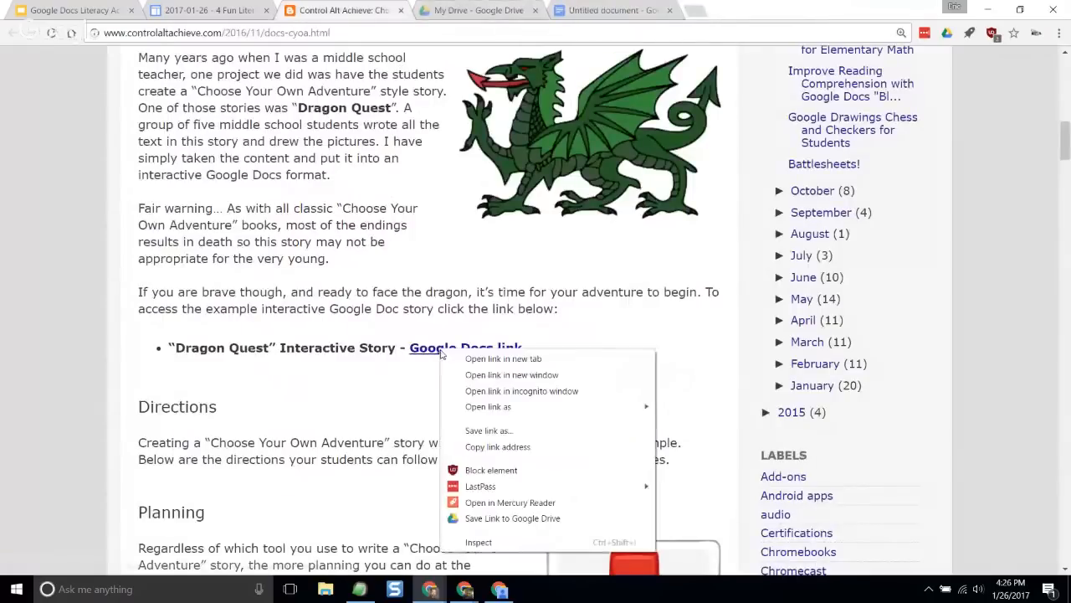
{"action": "left_click", "coordinate": [516, 391]}
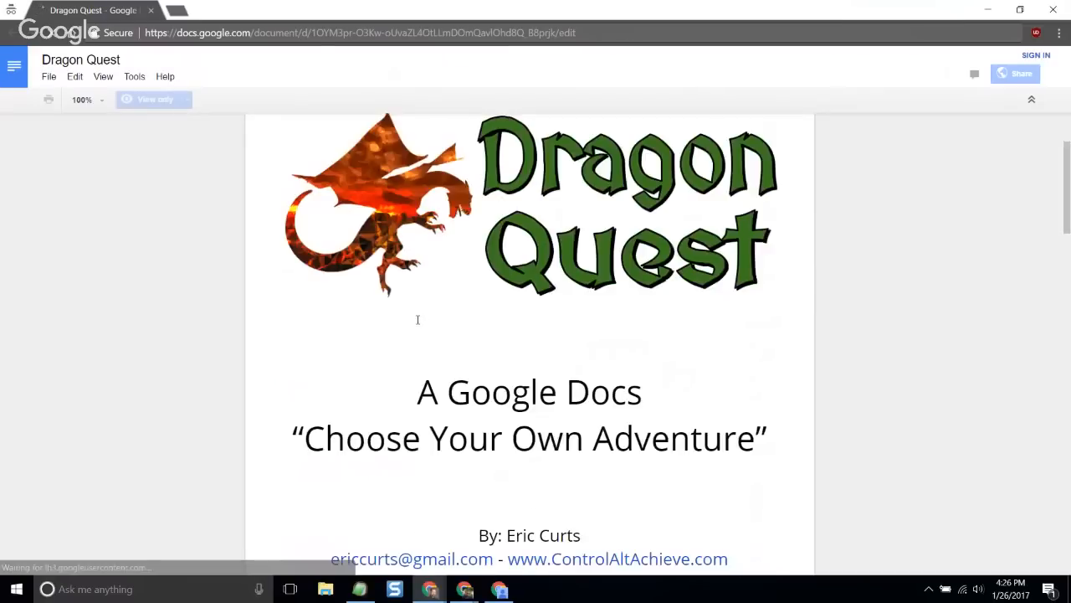
{"action": "scroll", "coordinate": [413, 316], "scroll_direction": "down", "scroll_amount": 6}
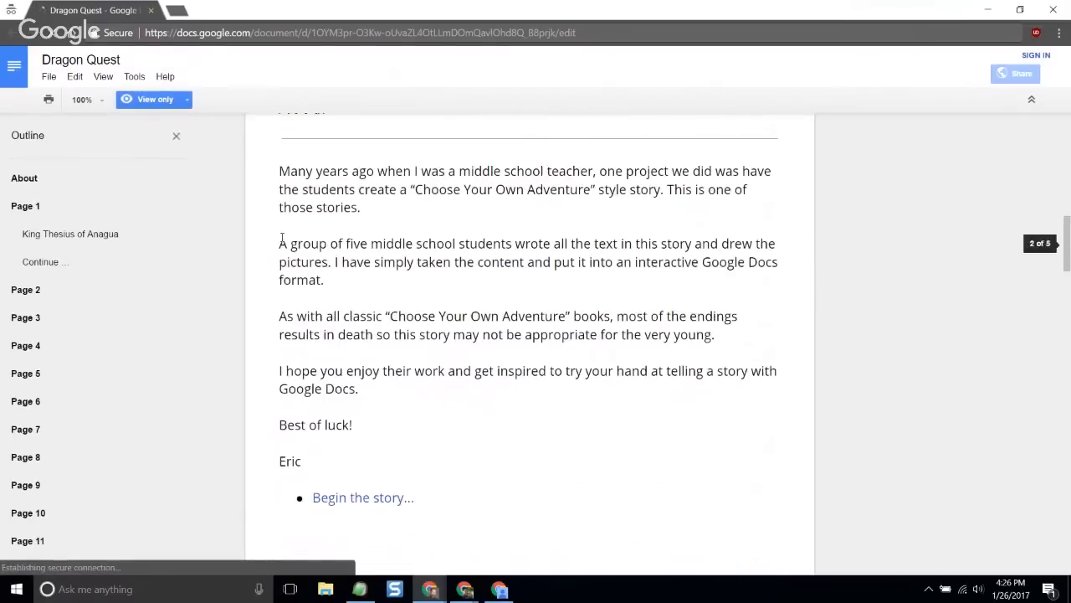
- Hide the document outline, look over the About page, and begin the Dragon Quest story
{"action": "left_click", "coordinate": [176, 136]}
{"action": "scroll", "coordinate": [471, 227], "scroll_direction": "up", "scroll_amount": 1}
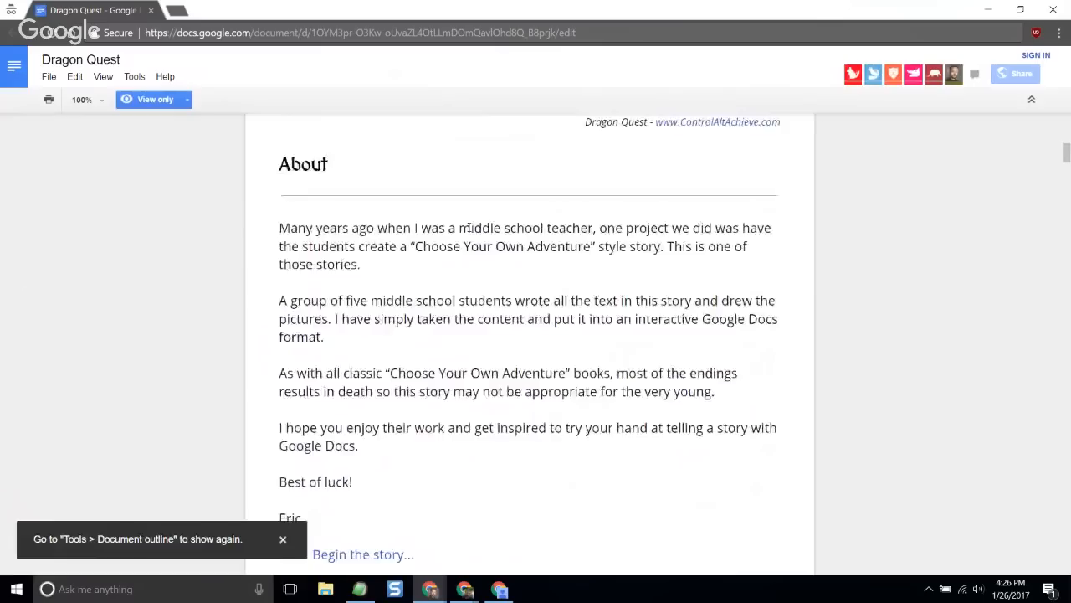
{"action": "scroll", "coordinate": [470, 228], "scroll_direction": "up", "scroll_amount": 2}
{"action": "scroll", "coordinate": [470, 228], "scroll_direction": "down", "scroll_amount": 4}
{"action": "scroll", "coordinate": [469, 228], "scroll_direction": "up", "scroll_amount": 3}
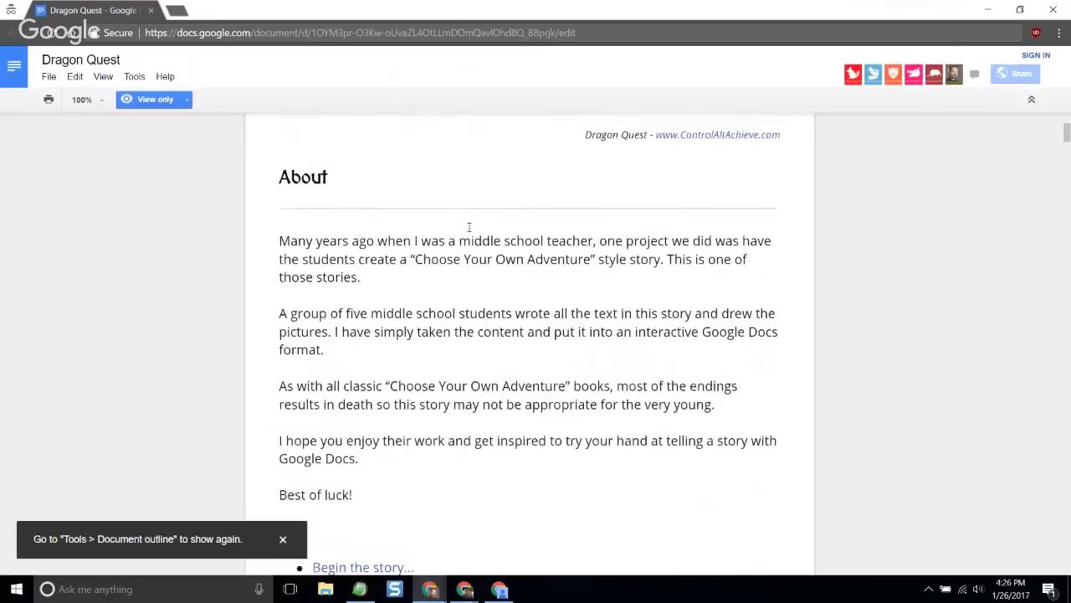
{"action": "scroll", "coordinate": [469, 227], "scroll_direction": "down", "scroll_amount": 5}
{"action": "left_click", "coordinate": [360, 367]}
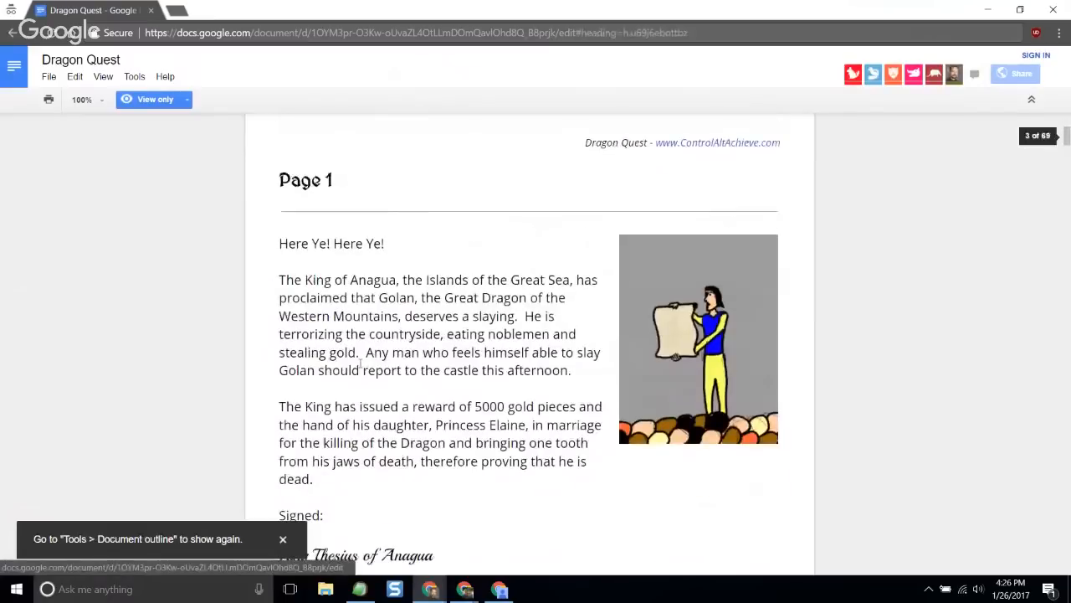
- Read Pages 1 and 2 of the story, following each page's Continue link through to Page 3
{"action": "scroll", "coordinate": [354, 348], "scroll_direction": "down", "scroll_amount": 3}
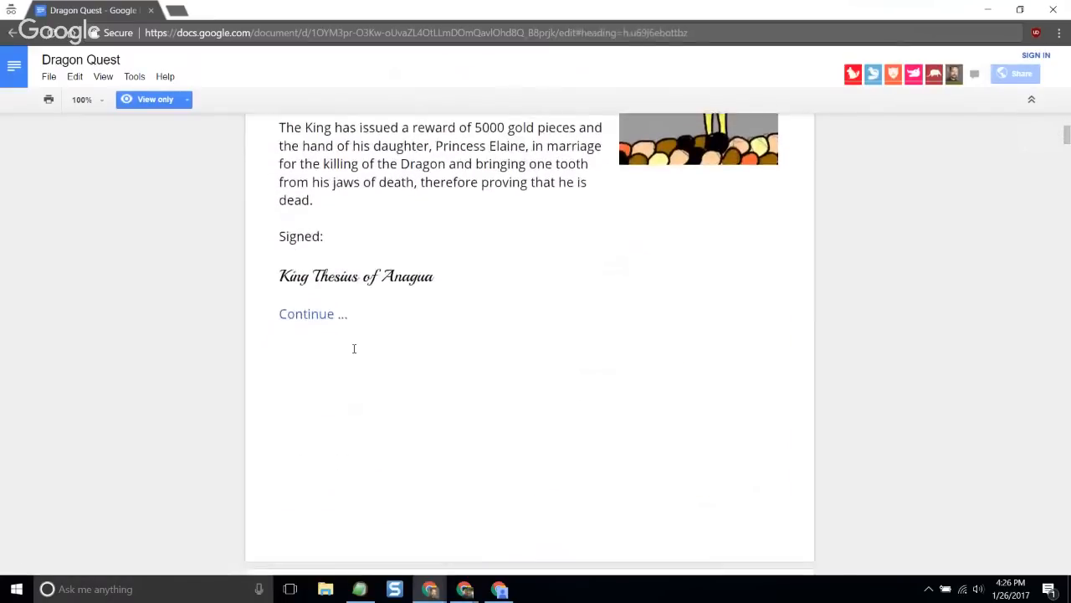
{"action": "left_click", "coordinate": [318, 315]}
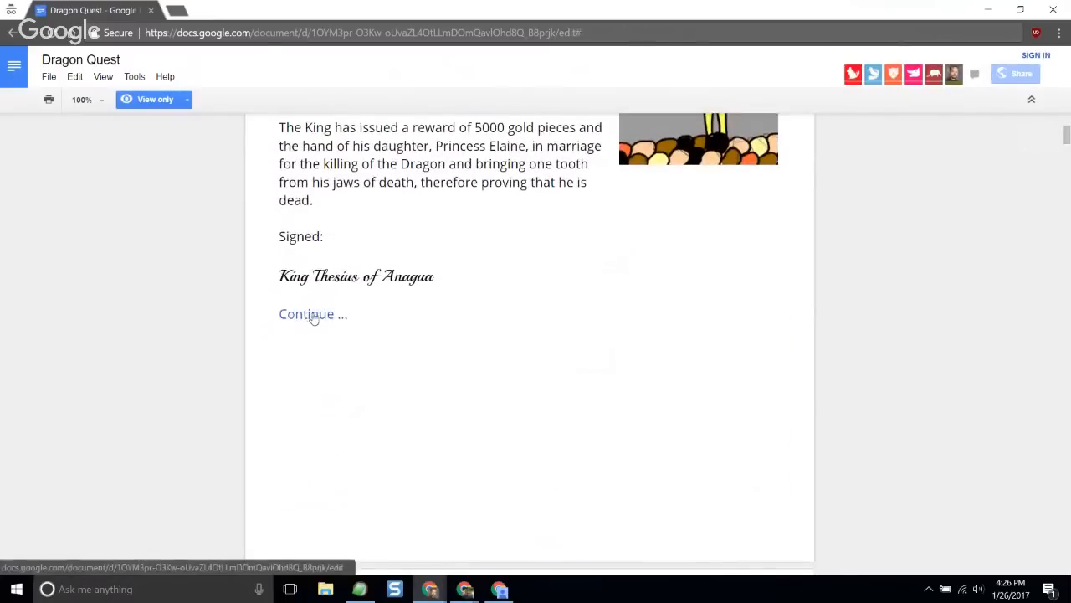
{"action": "left_click", "coordinate": [313, 316]}
{"action": "scroll", "coordinate": [376, 303], "scroll_direction": "down", "scroll_amount": 2}
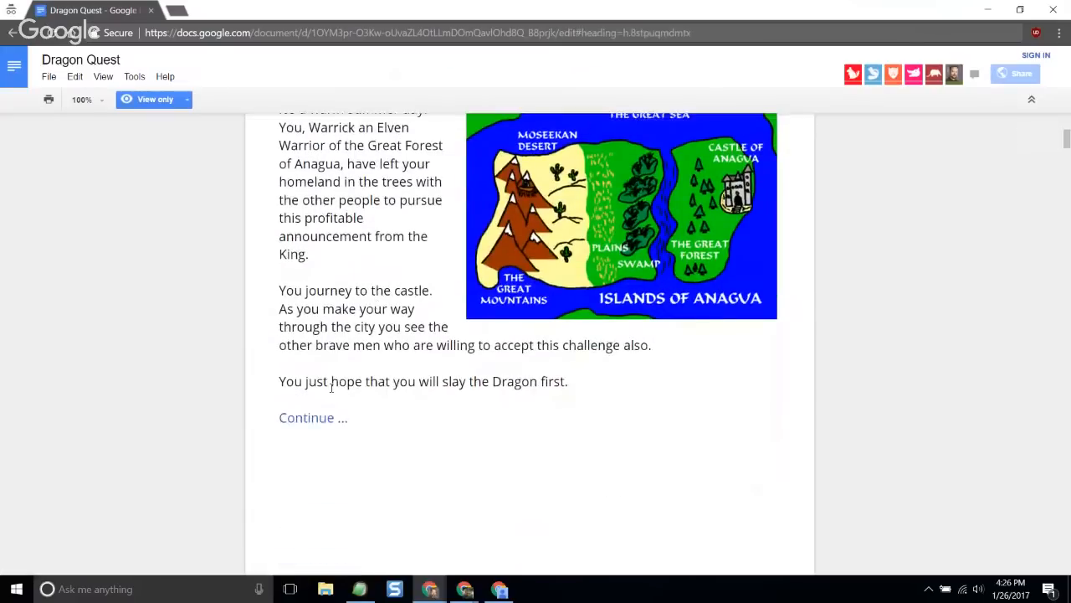
{"action": "left_click", "coordinate": [323, 418]}
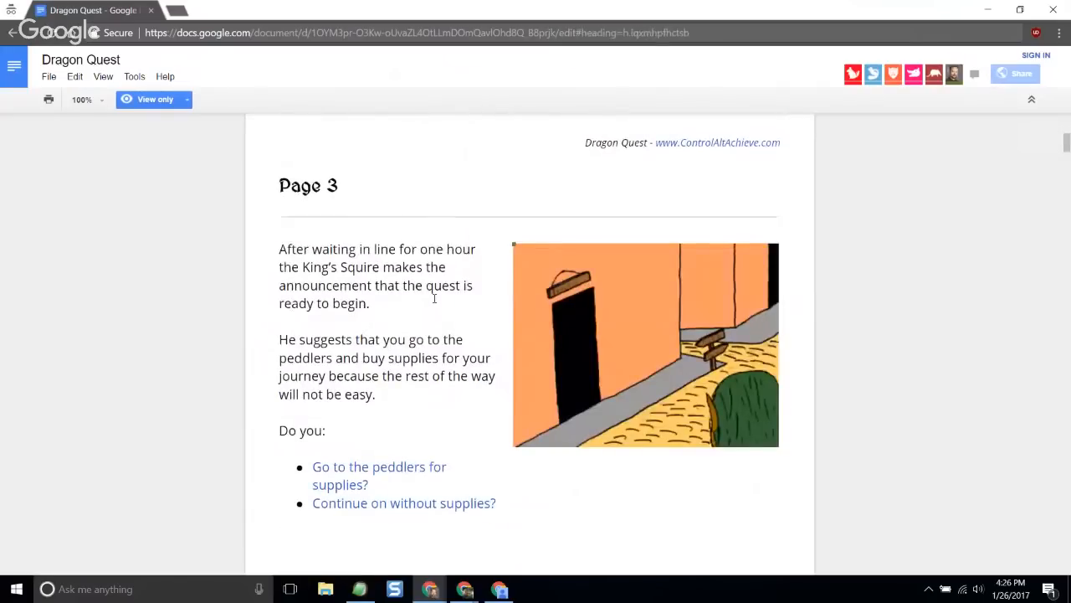
- Choose to go to the peddlers for supplies on Page 3, and take the left path at the fork
{"action": "scroll", "coordinate": [376, 253], "scroll_direction": "down", "scroll_amount": 1}
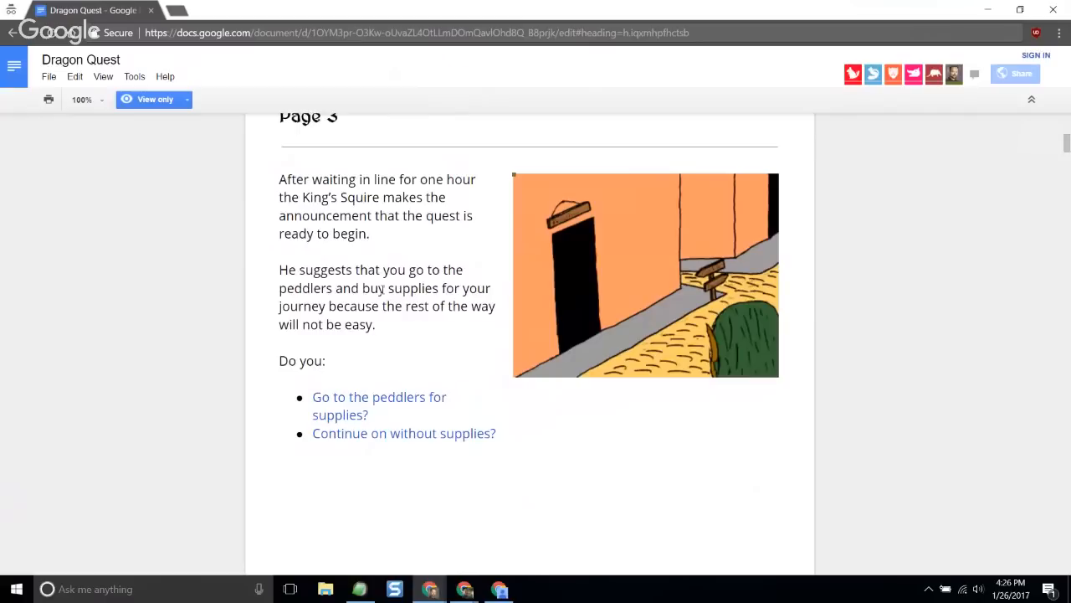
{"action": "left_click", "coordinate": [382, 407]}
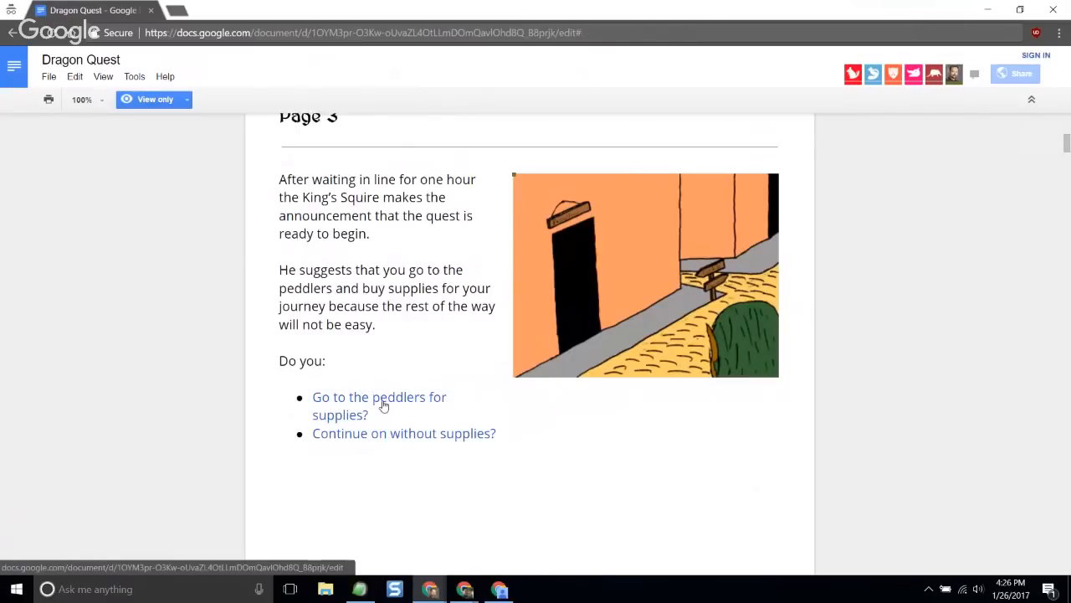
{"action": "scroll", "coordinate": [393, 414], "scroll_direction": "down", "scroll_amount": 2}
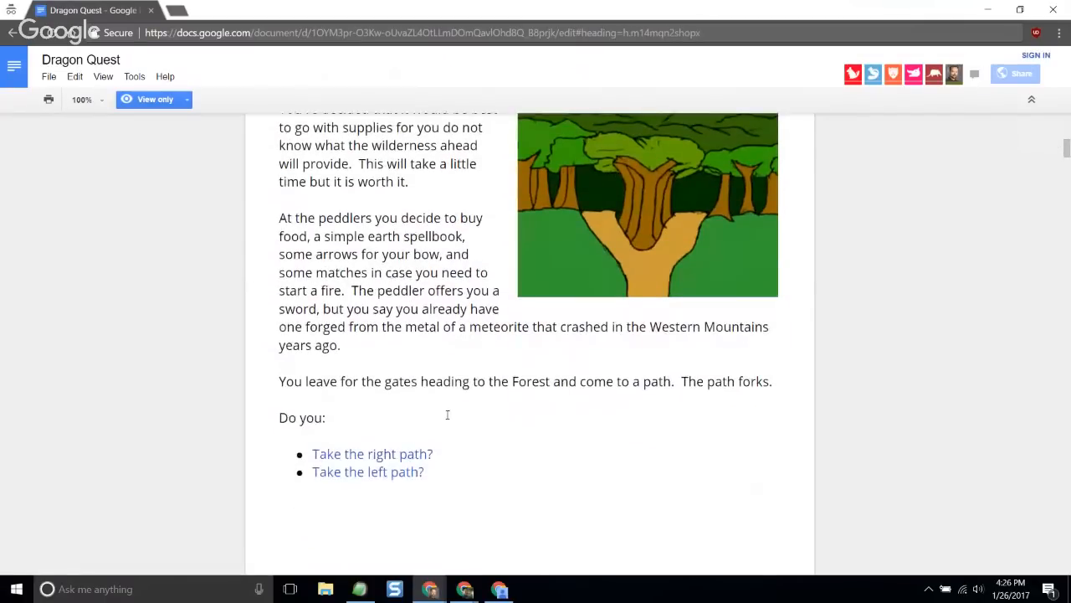
{"action": "left_click", "coordinate": [384, 474]}
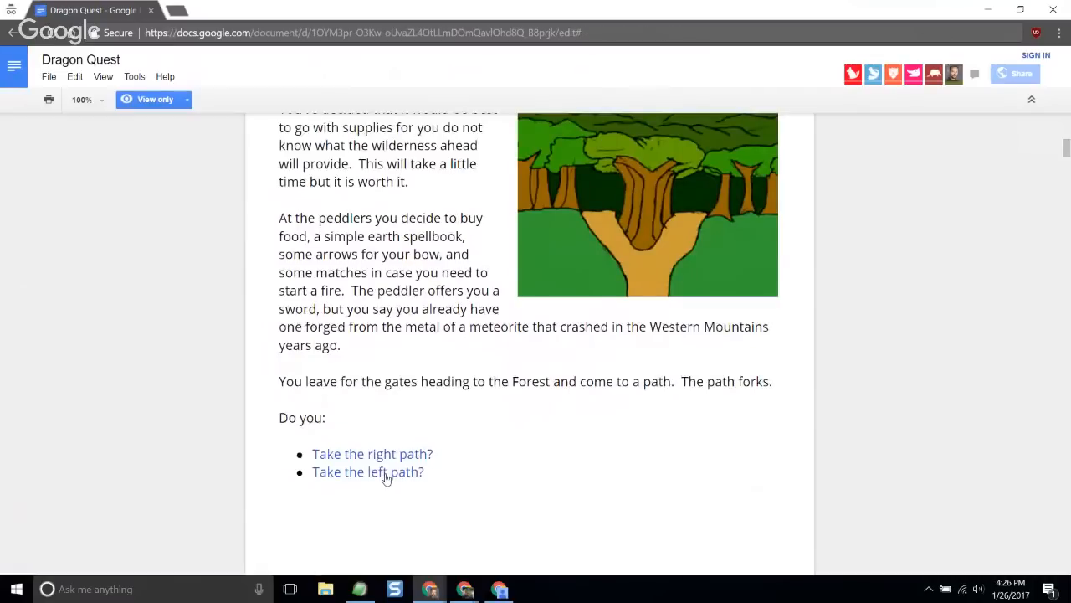
{"action": "left_click", "coordinate": [384, 473]}
- Read Page 7's choices, pick the Run option, and view the story page it links to
{"action": "scroll", "coordinate": [436, 337], "scroll_direction": "down", "scroll_amount": 1}
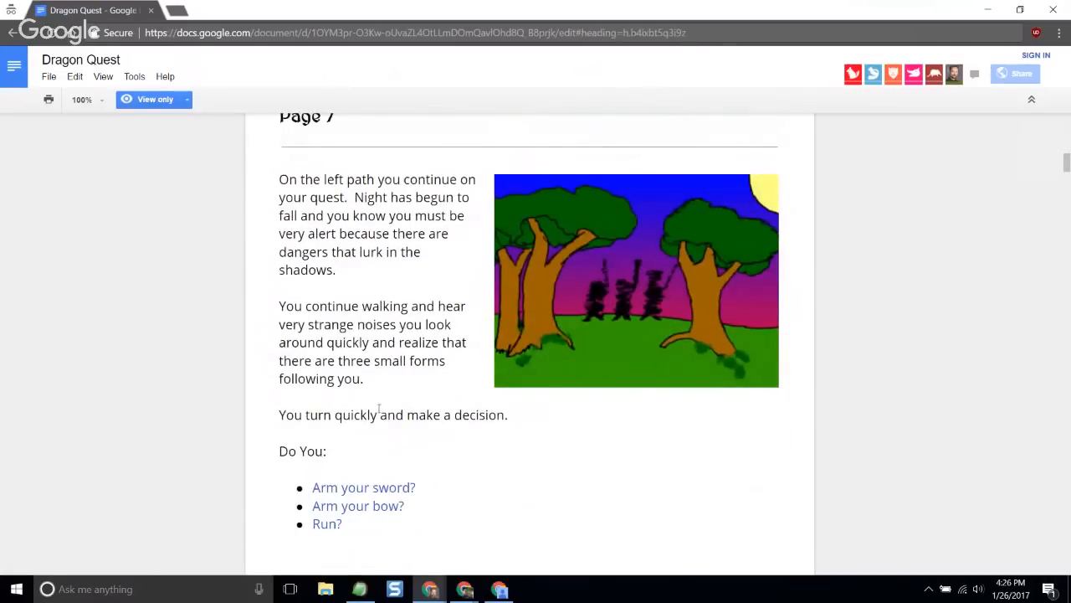
{"action": "scroll", "coordinate": [380, 409], "scroll_direction": "down", "scroll_amount": 1}
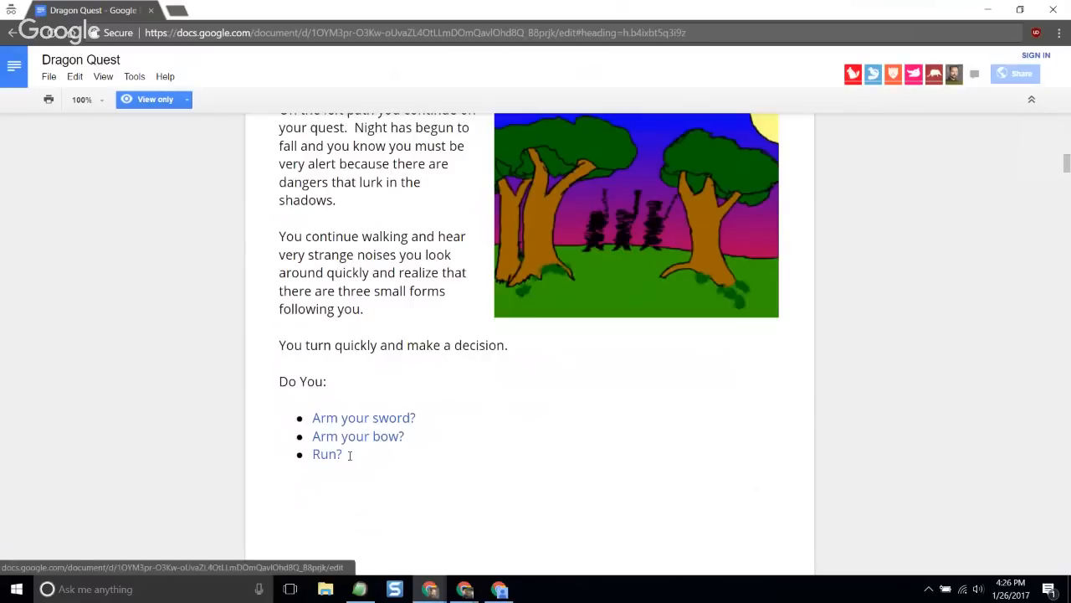
{"action": "left_click", "coordinate": [327, 456]}
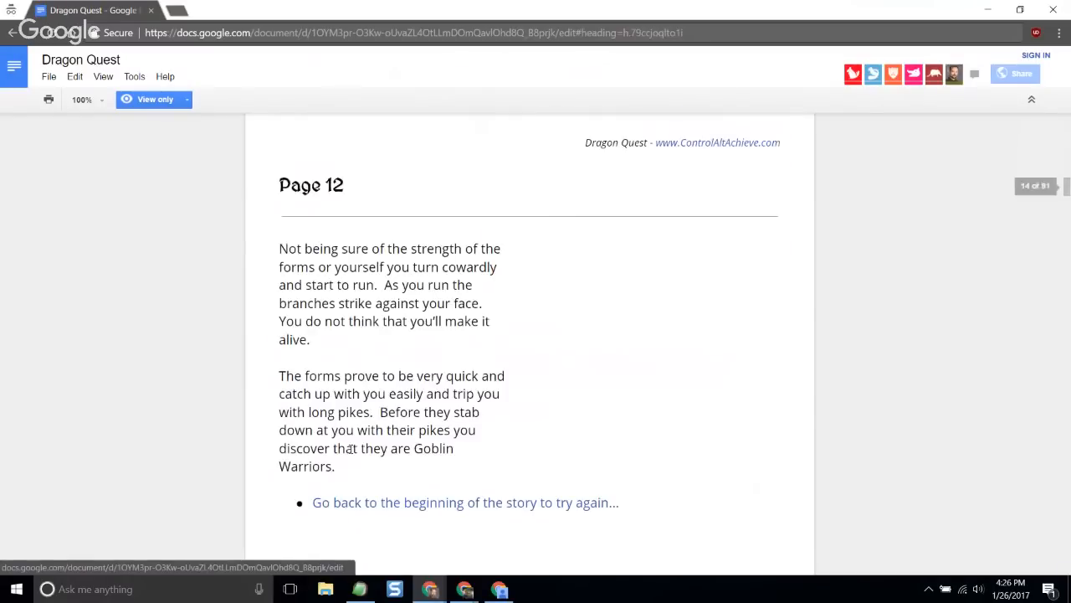
{"action": "scroll", "coordinate": [412, 355], "scroll_direction": "down", "scroll_amount": 1}
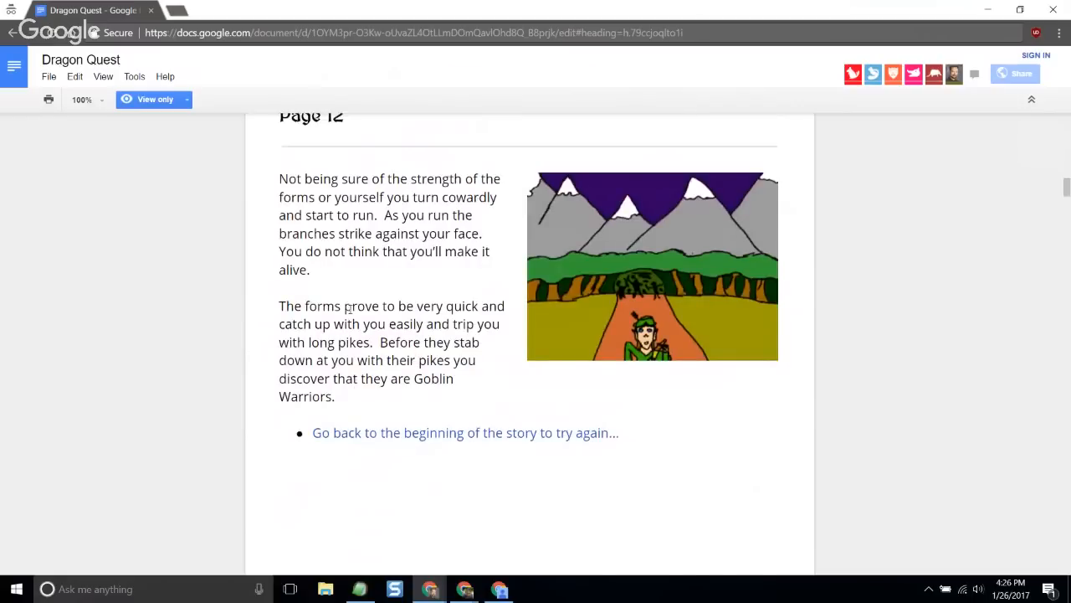
{"action": "scroll", "coordinate": [351, 309], "scroll_direction": "up", "scroll_amount": 1}
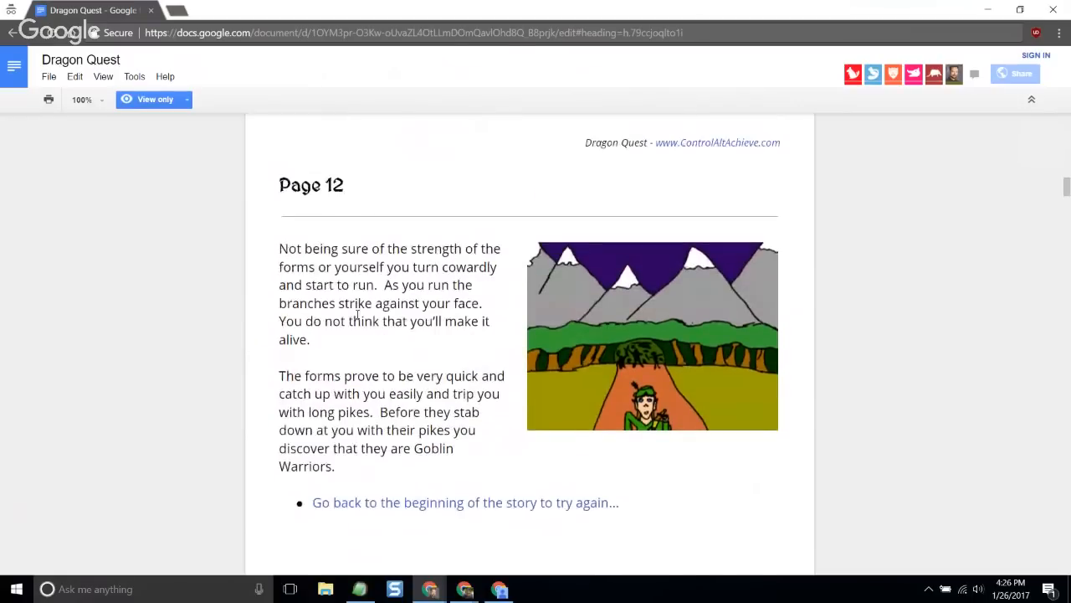
- Go back to the beginning of the story, and skim the length of the document before closing the incognito window
{"action": "left_click", "coordinate": [439, 505]}
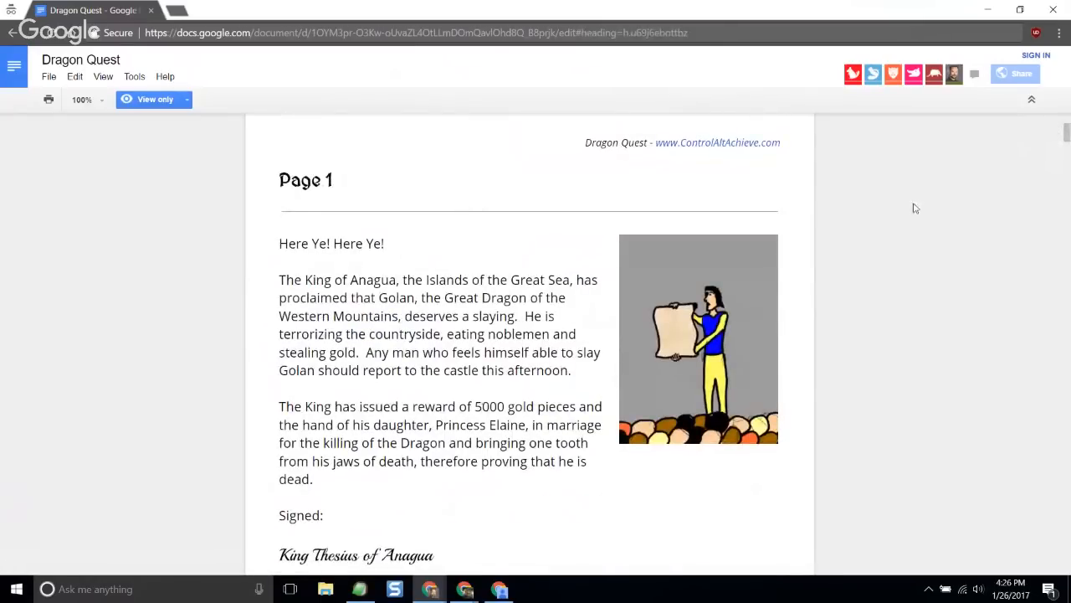
{"action": "left_click_drag", "start_coordinate": [1067, 132], "coordinate": [1056, 564]}
{"action": "left_click_drag", "start_coordinate": [1065, 473], "coordinate": [1009, 128]}
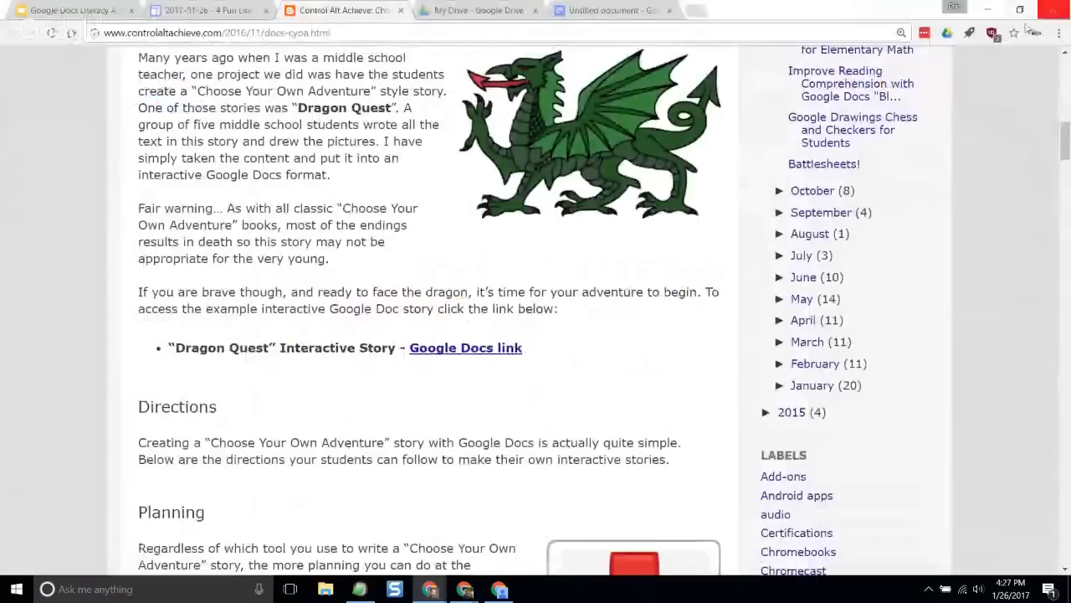
- Review the blog post's directions on writing in Google Docs, page breaks and headings, and linking pages
{"action": "scroll", "coordinate": [352, 325], "scroll_direction": "down", "scroll_amount": 3}
{"action": "scroll", "coordinate": [353, 325], "scroll_direction": "down", "scroll_amount": 5}
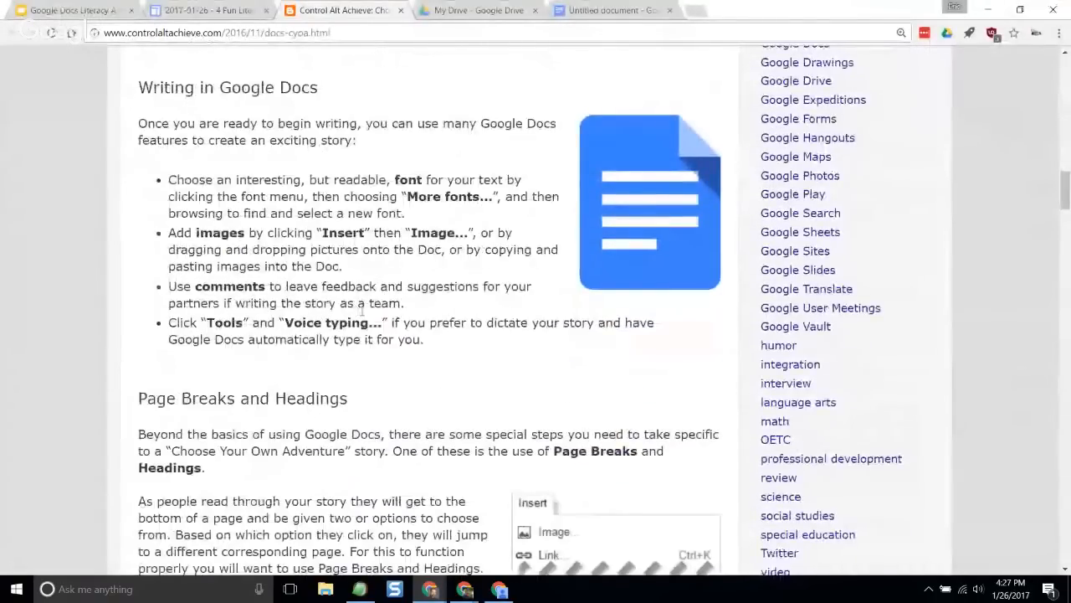
{"action": "scroll", "coordinate": [360, 314], "scroll_direction": "down", "scroll_amount": 3}
{"action": "scroll", "coordinate": [365, 318], "scroll_direction": "up", "scroll_amount": 5}
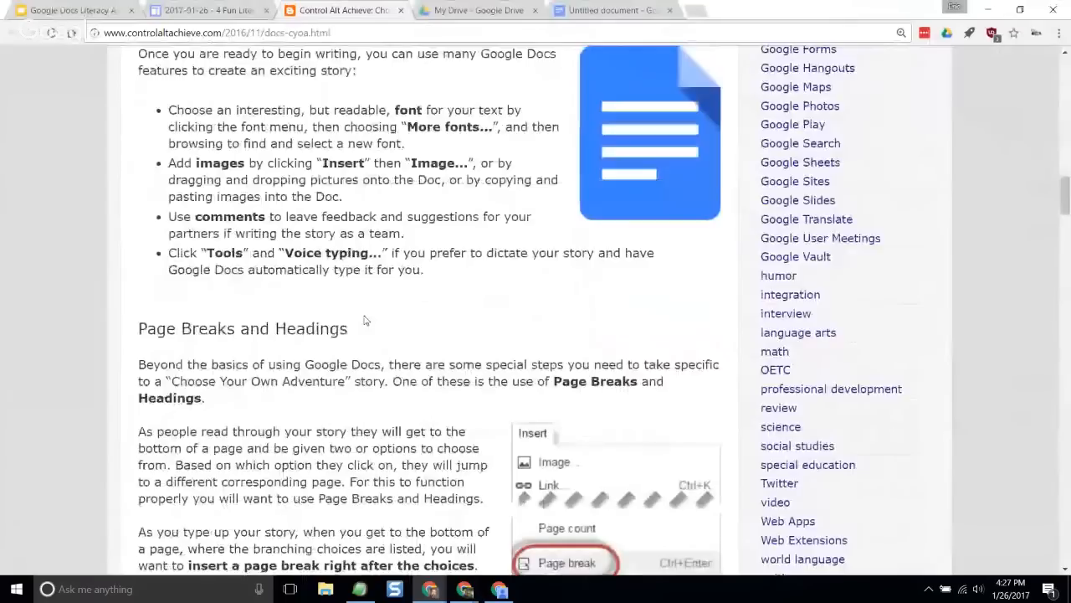
{"action": "scroll", "coordinate": [243, 323], "scroll_direction": "down", "scroll_amount": 3}
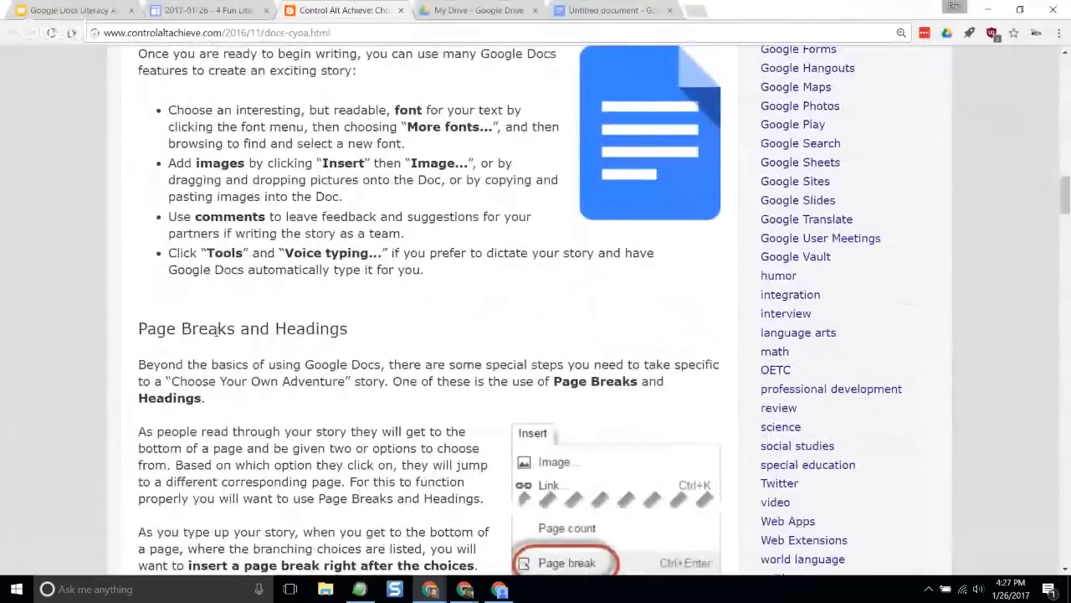
{"action": "scroll", "coordinate": [325, 328], "scroll_direction": "down", "scroll_amount": 2}
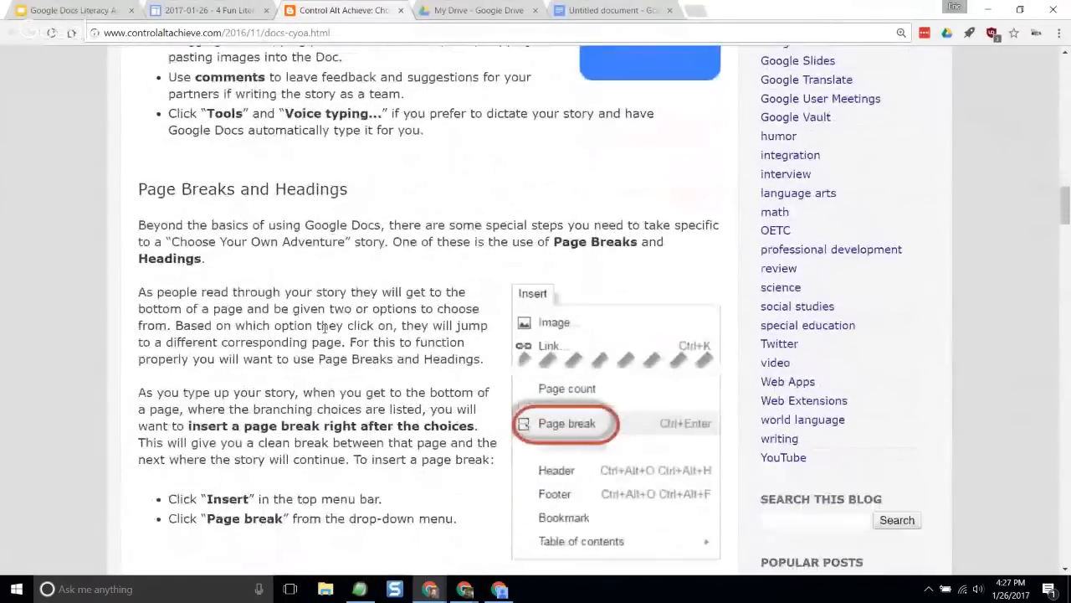
{"action": "scroll", "coordinate": [325, 329], "scroll_direction": "down", "scroll_amount": 8}
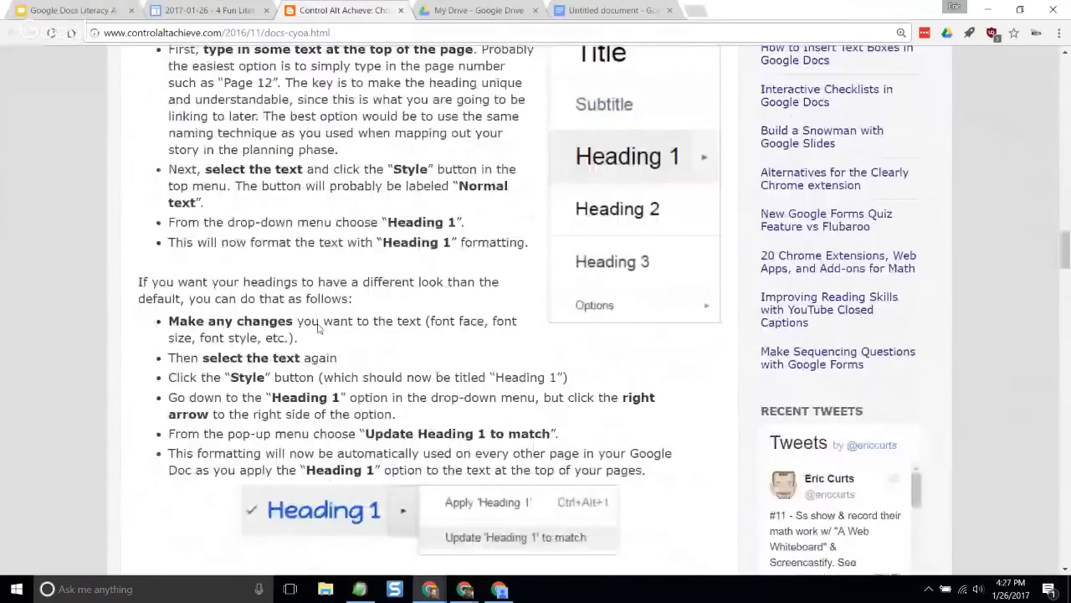
{"action": "scroll", "coordinate": [318, 328], "scroll_direction": "down", "scroll_amount": 7}
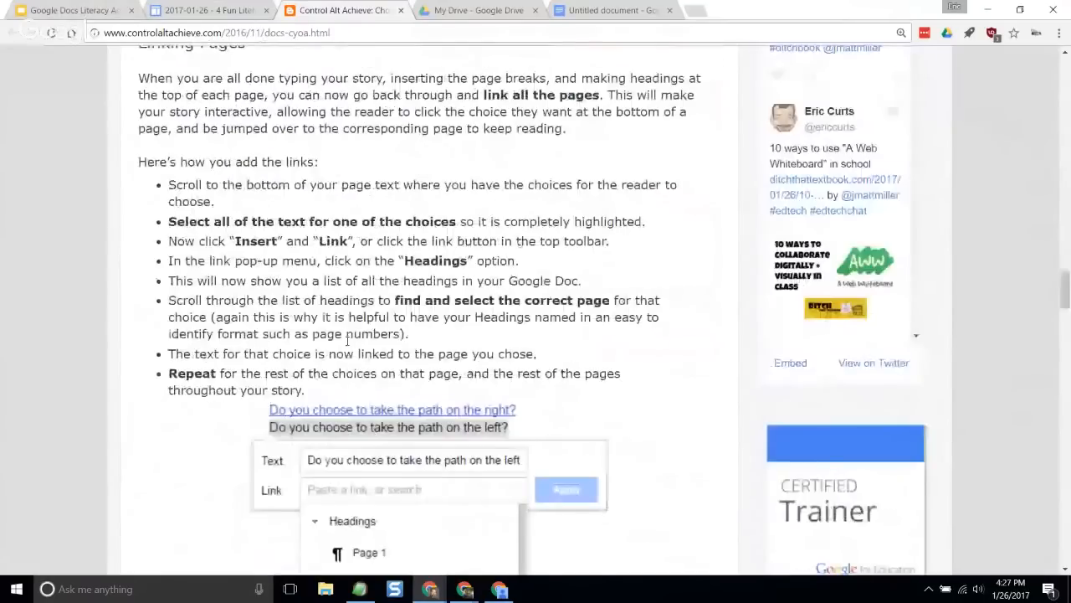
{"action": "scroll", "coordinate": [348, 339], "scroll_direction": "down", "scroll_amount": 4}
- Review the blog post's instructions for sharing the final story with a link, through to the Conclusion
{"action": "scroll", "coordinate": [583, 362], "scroll_direction": "down", "scroll_amount": 3}
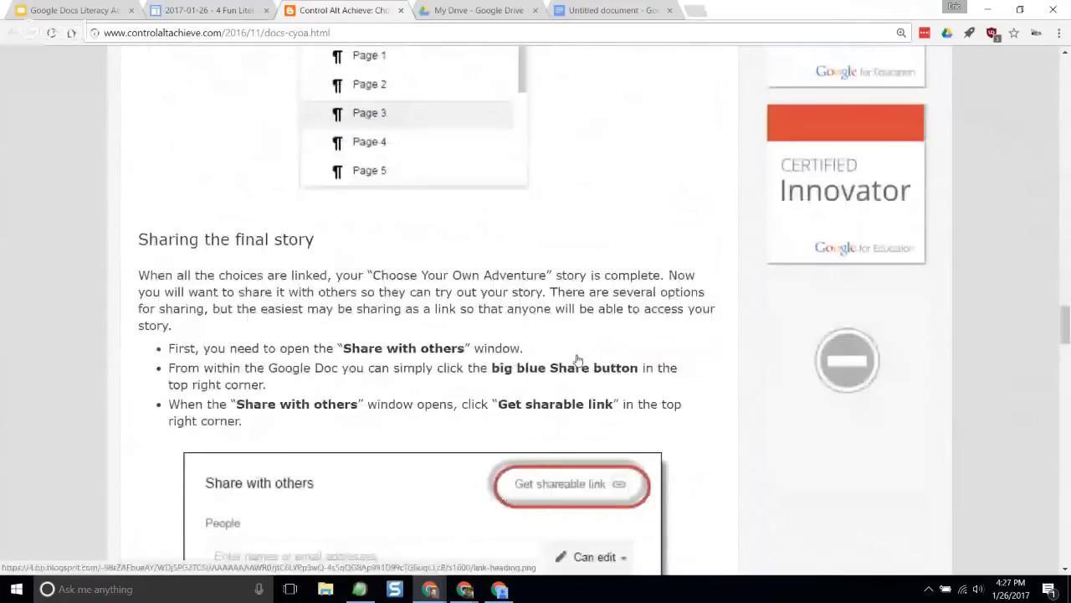
{"action": "scroll", "coordinate": [577, 360], "scroll_direction": "down", "scroll_amount": 1}
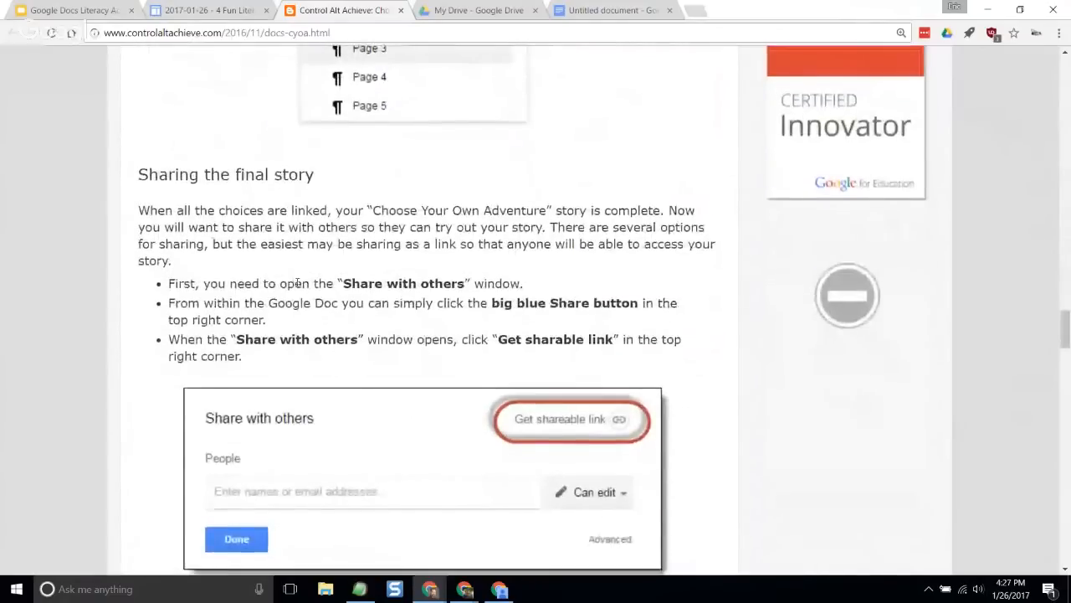
{"action": "scroll", "coordinate": [293, 281], "scroll_direction": "down", "scroll_amount": 2}
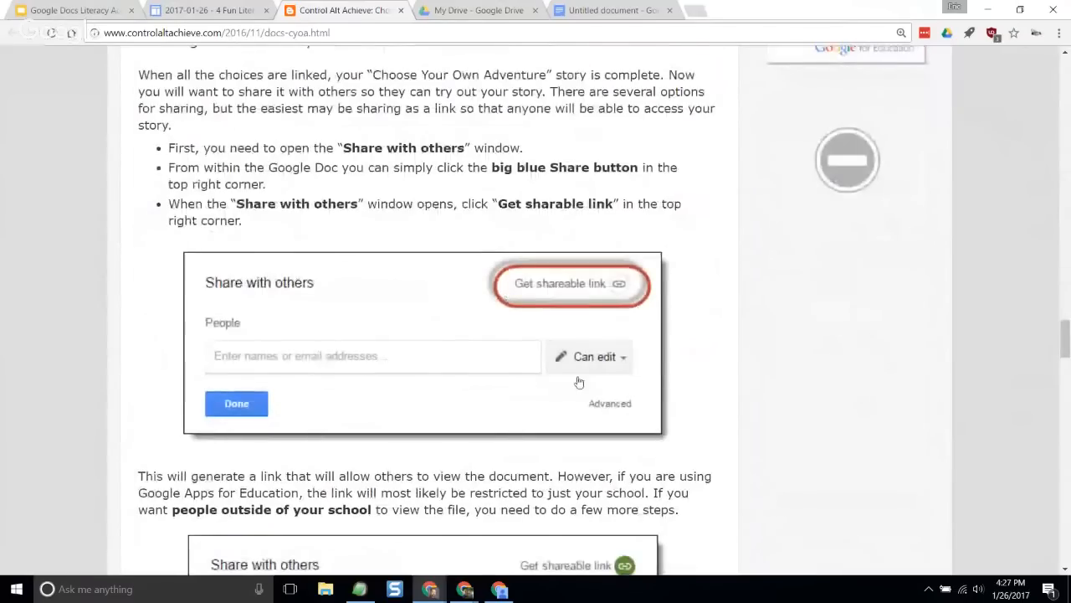
{"action": "scroll", "coordinate": [449, 358], "scroll_direction": "down", "scroll_amount": 2}
{"action": "scroll", "coordinate": [450, 358], "scroll_direction": "down", "scroll_amount": 3}
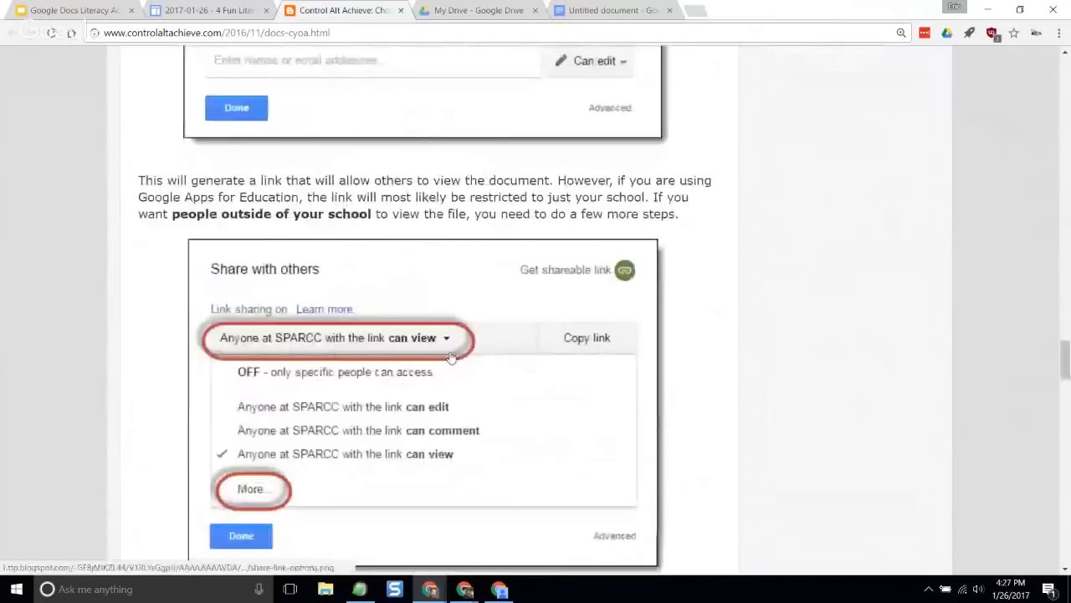
{"action": "scroll", "coordinate": [450, 357], "scroll_direction": "down", "scroll_amount": 2}
{"action": "scroll", "coordinate": [357, 285], "scroll_direction": "down", "scroll_amount": 4}
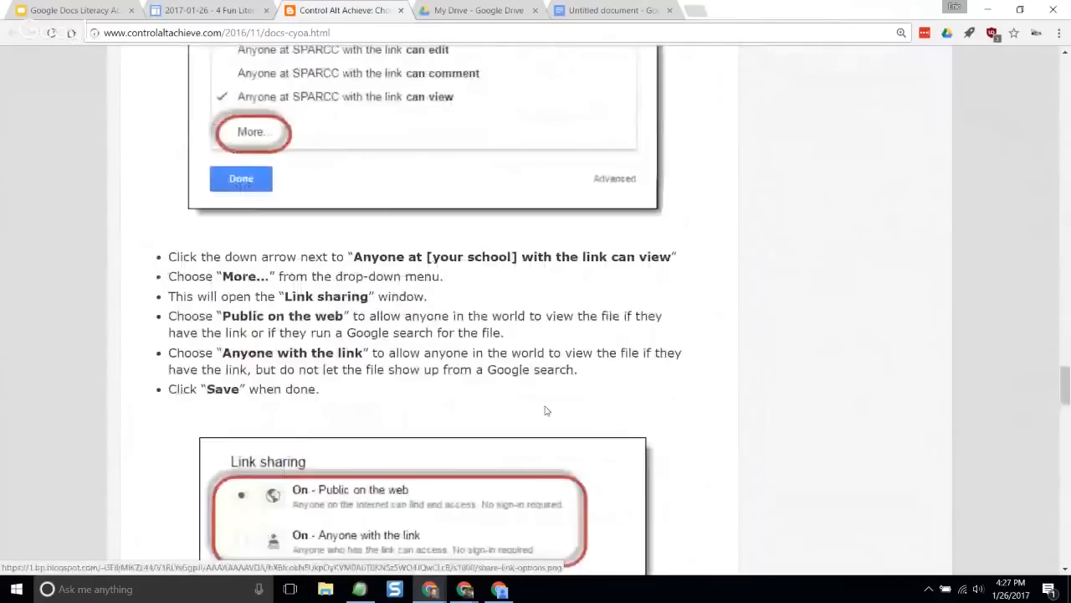
{"action": "scroll", "coordinate": [546, 410], "scroll_direction": "down", "scroll_amount": 13}
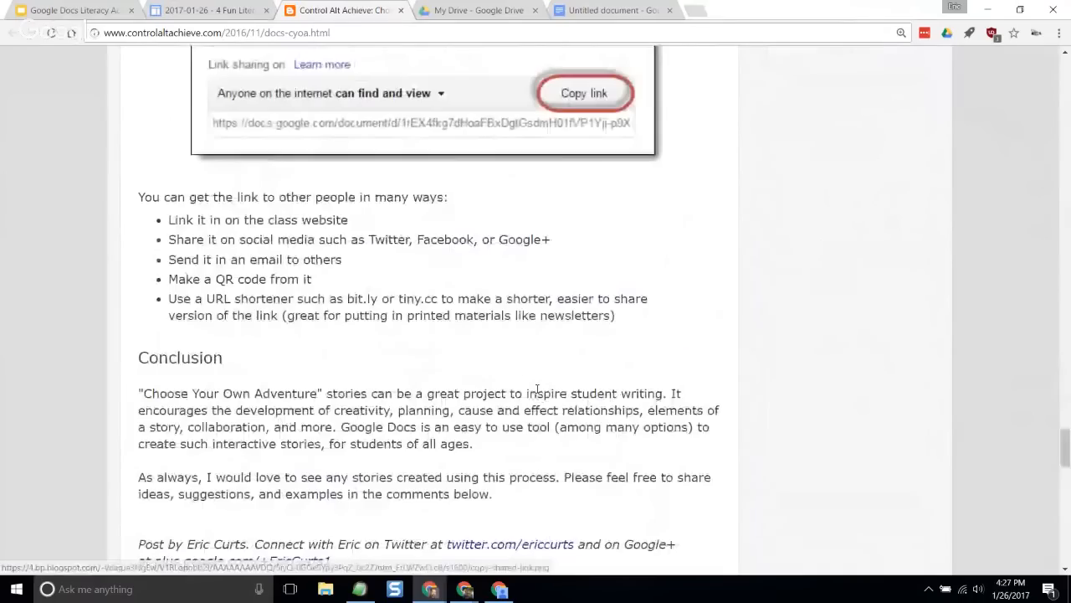
- Close the blog post, return to the presentation, and show its Questions and Contact Info slide after viewing the Copyright slide
{"action": "left_click", "coordinate": [401, 10]}
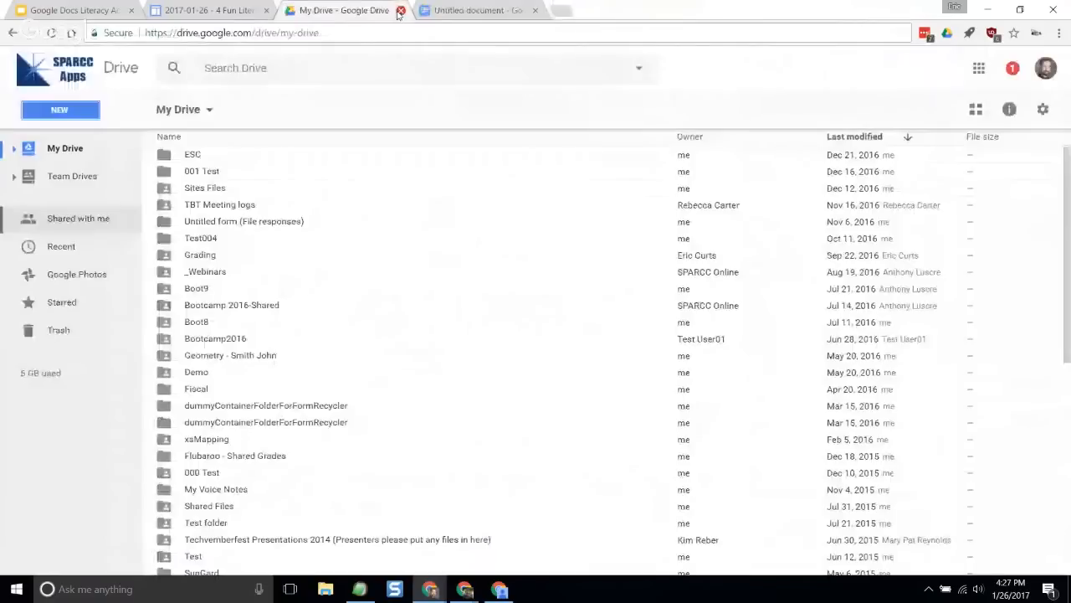
{"action": "left_click", "coordinate": [86, 9]}
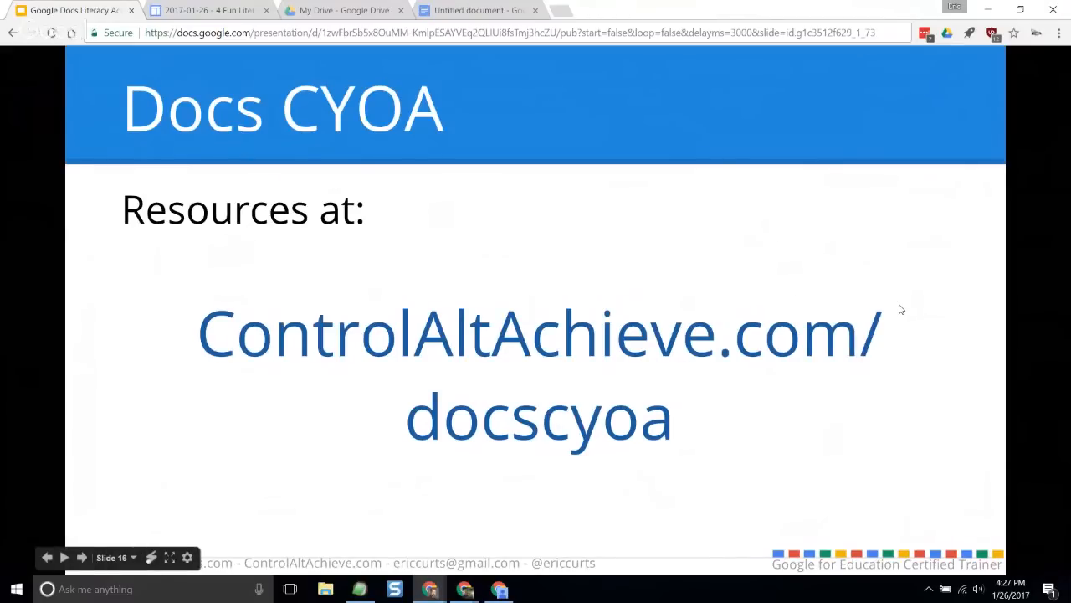
{"action": "key", "text": "Right"}
{"action": "key", "text": "Right"}
{"action": "key", "text": "Right"}
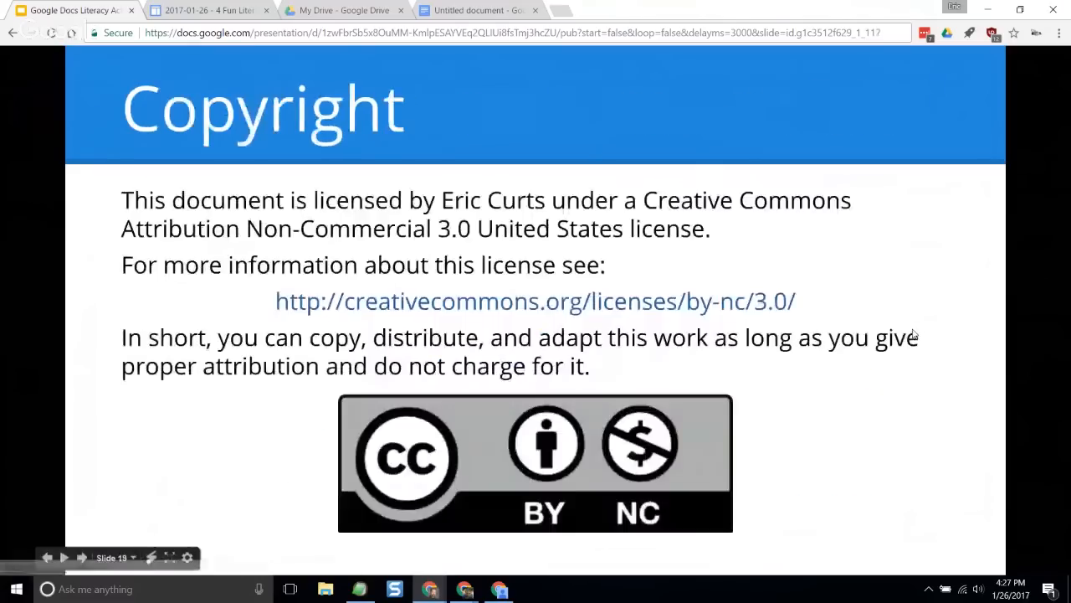
{"action": "key", "text": "Left"}
{"action": "key", "text": "Right"}
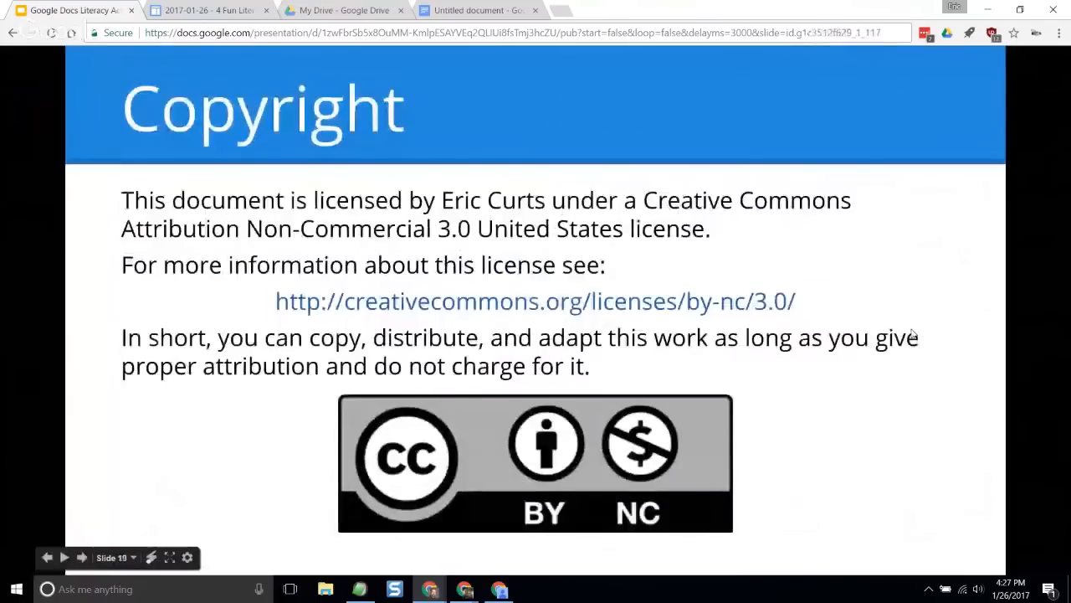
{"action": "key", "text": "Left"}
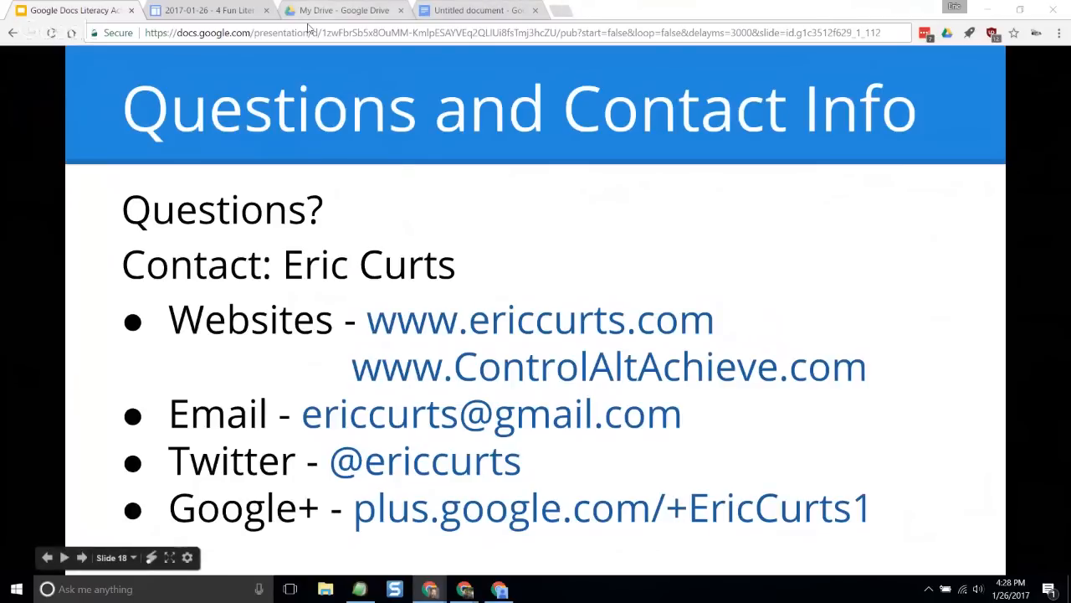
- Open the "5 Emoji Learning Activities with Google Docs" blog post from the session resources page and find its writing prompt generator link
{"action": "left_click", "coordinate": [216, 14]}
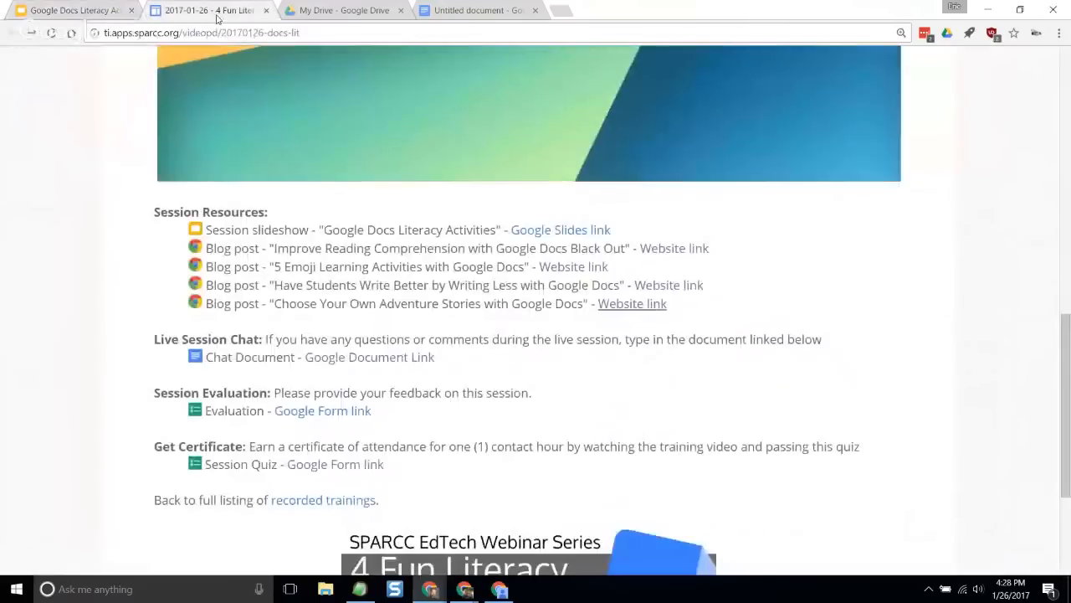
{"action": "left_click_drag", "start_coordinate": [274, 266], "coordinate": [502, 280]}
{"action": "left_click", "coordinate": [504, 266]}
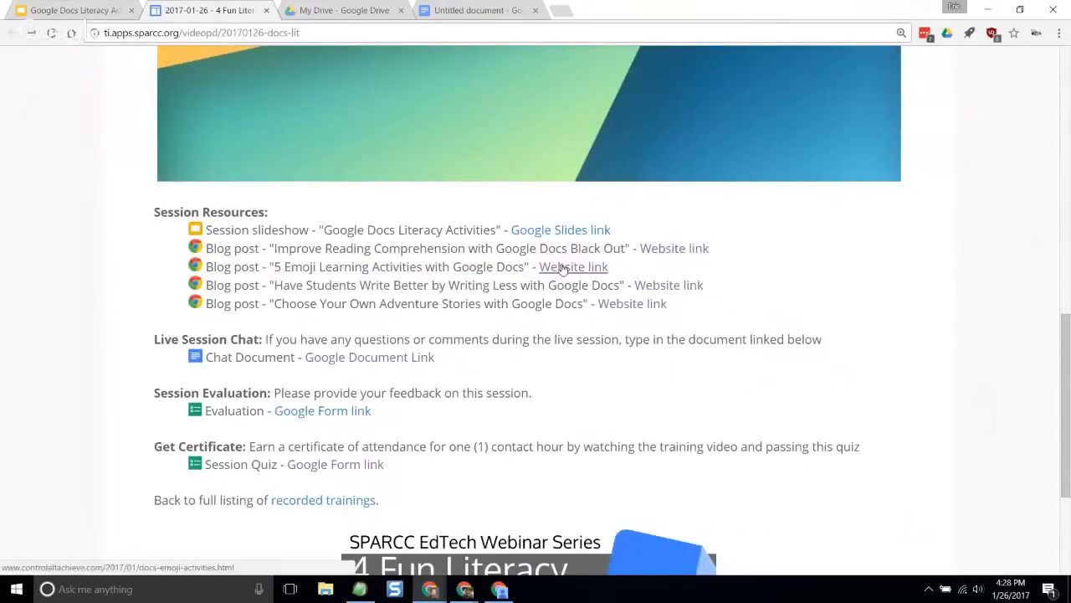
{"action": "left_click", "coordinate": [552, 266]}
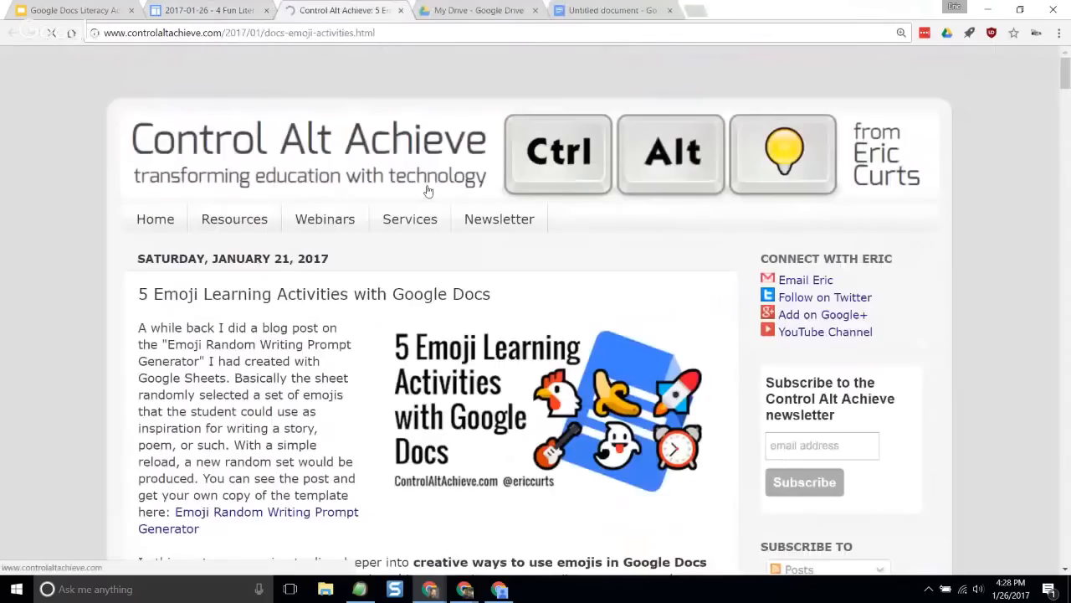
{"action": "scroll", "coordinate": [427, 191], "scroll_direction": "down", "scroll_amount": 2}
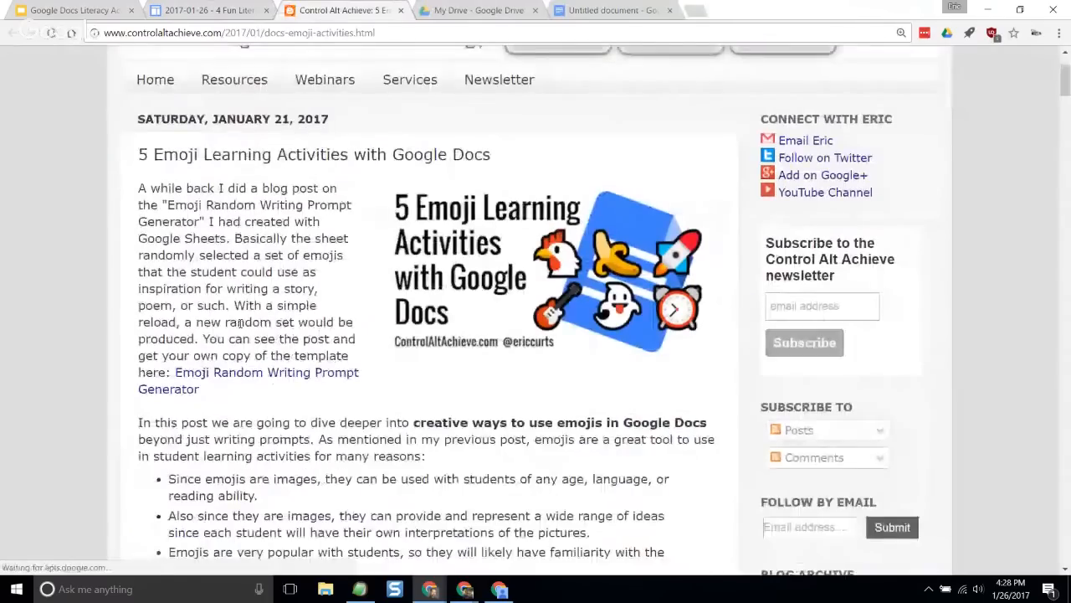
{"action": "scroll", "coordinate": [240, 323], "scroll_direction": "down", "scroll_amount": 1}
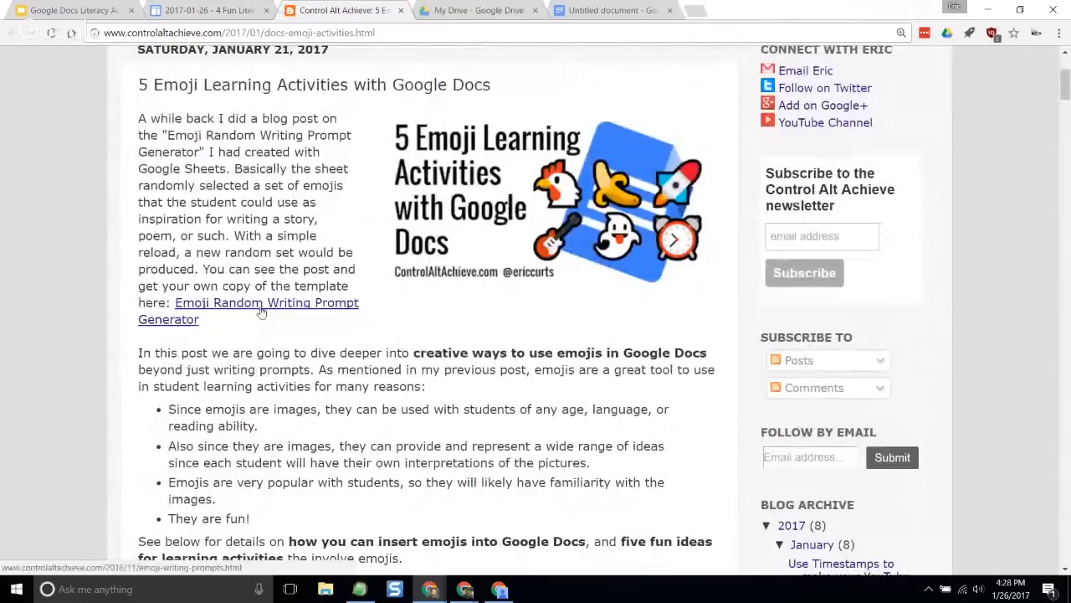
- Open the linked Emoji Random Writing Prompt Generator post and compare it with the 5 Emoji Learning Activities post
{"action": "left_click", "coordinate": [261, 308]}
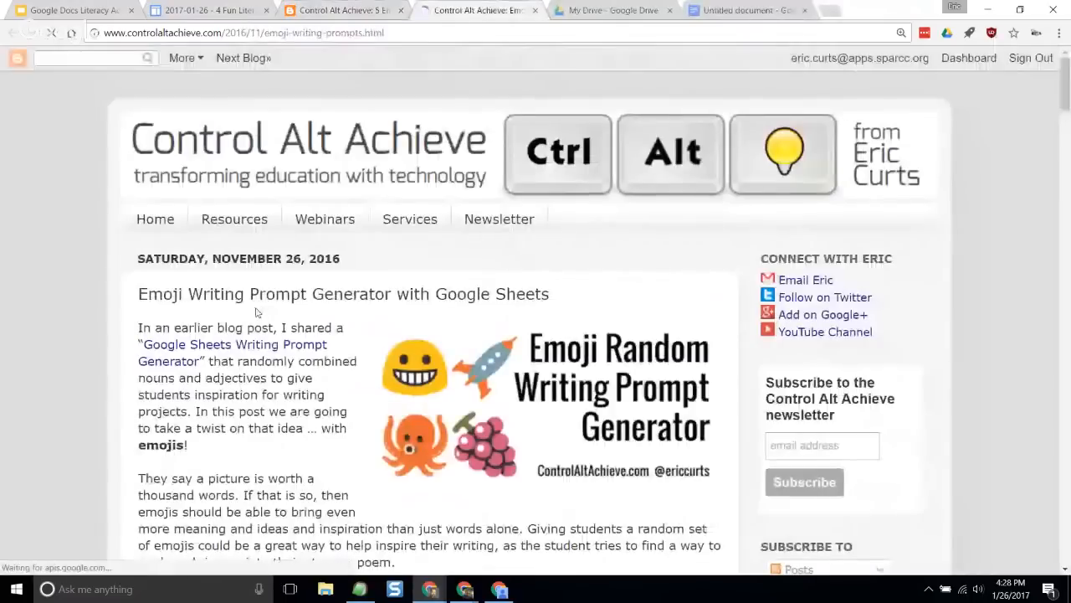
{"action": "scroll", "coordinate": [254, 308], "scroll_direction": "down", "scroll_amount": 2}
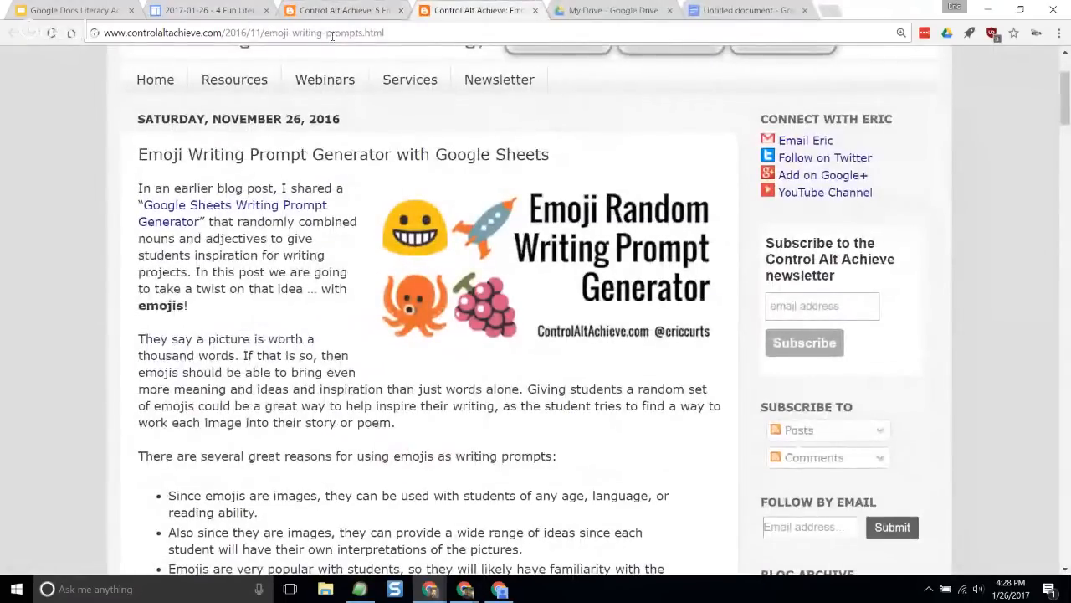
{"action": "left_click", "coordinate": [343, 11]}
{"action": "scroll", "coordinate": [350, 156], "scroll_direction": "up", "scroll_amount": 2}
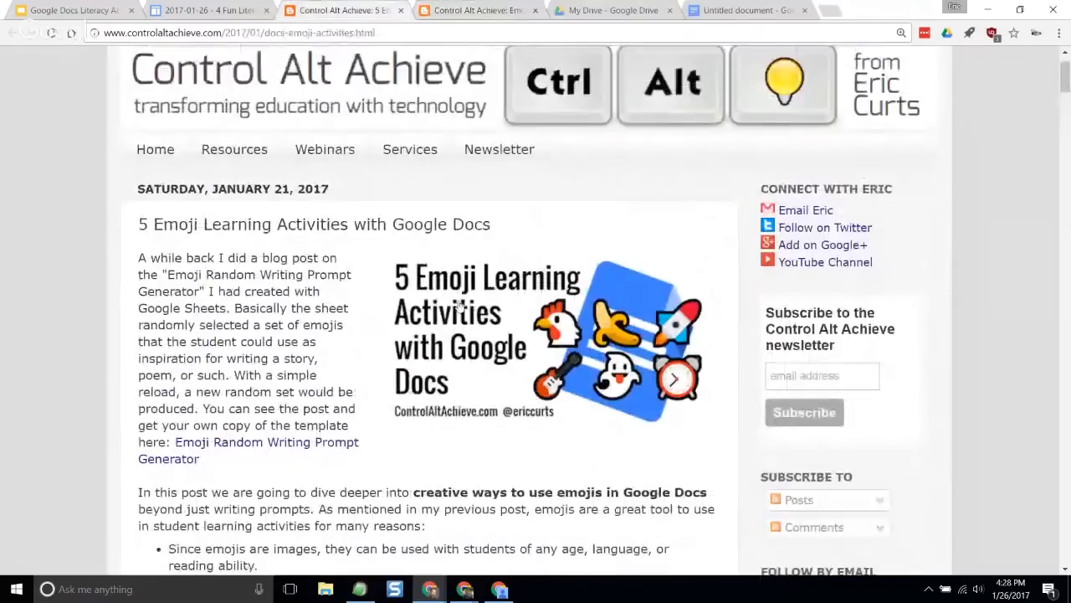
{"action": "scroll", "coordinate": [306, 319], "scroll_direction": "down", "scroll_amount": 1}
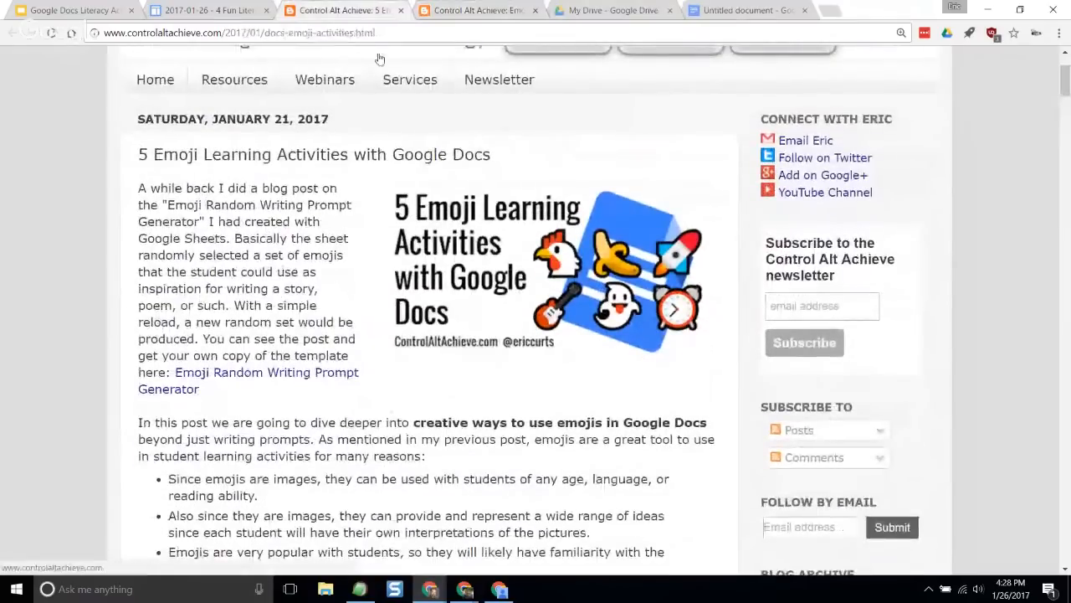
{"action": "left_click", "coordinate": [454, 10]}
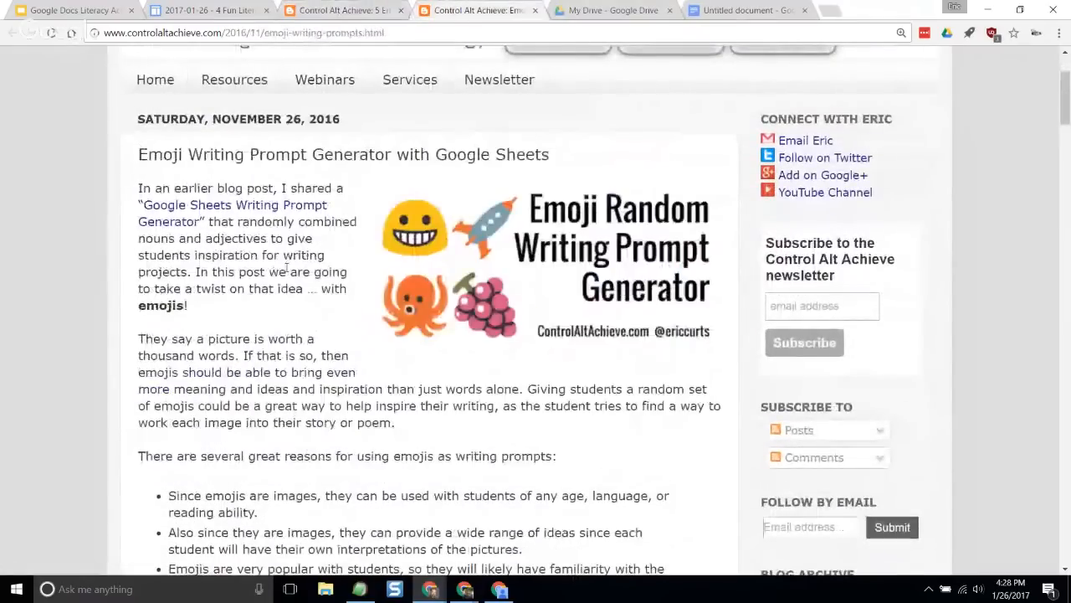
- Make a personal copy of the Emoji Random Writing Prompt Generator spreadsheet from the post's Spreadsheet section
{"action": "scroll", "coordinate": [287, 268], "scroll_direction": "down", "scroll_amount": 2}
{"action": "scroll", "coordinate": [287, 266], "scroll_direction": "down", "scroll_amount": 6}
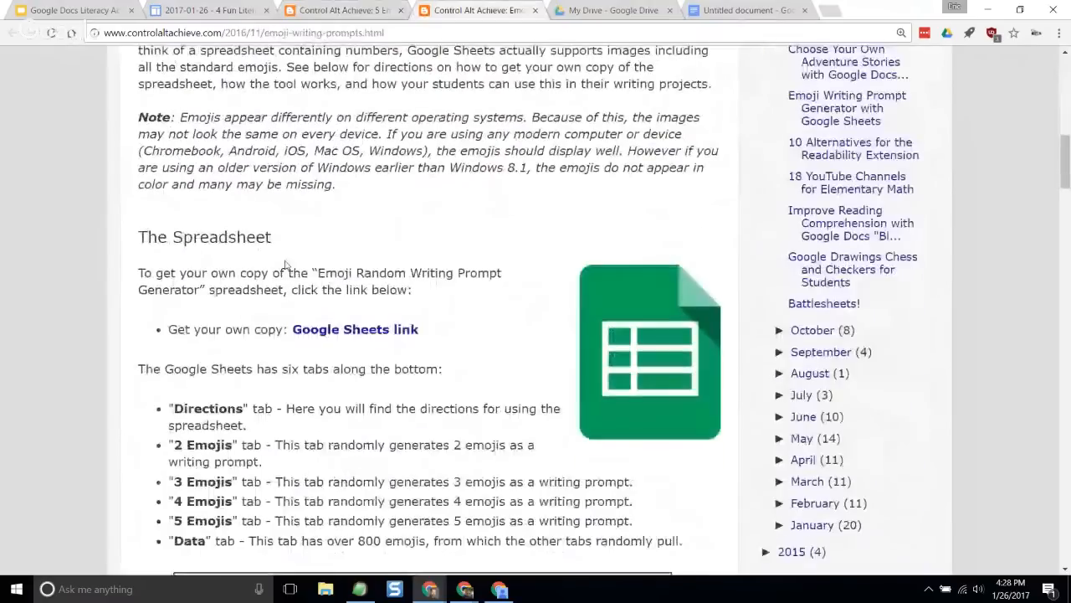
{"action": "left_click", "coordinate": [356, 331]}
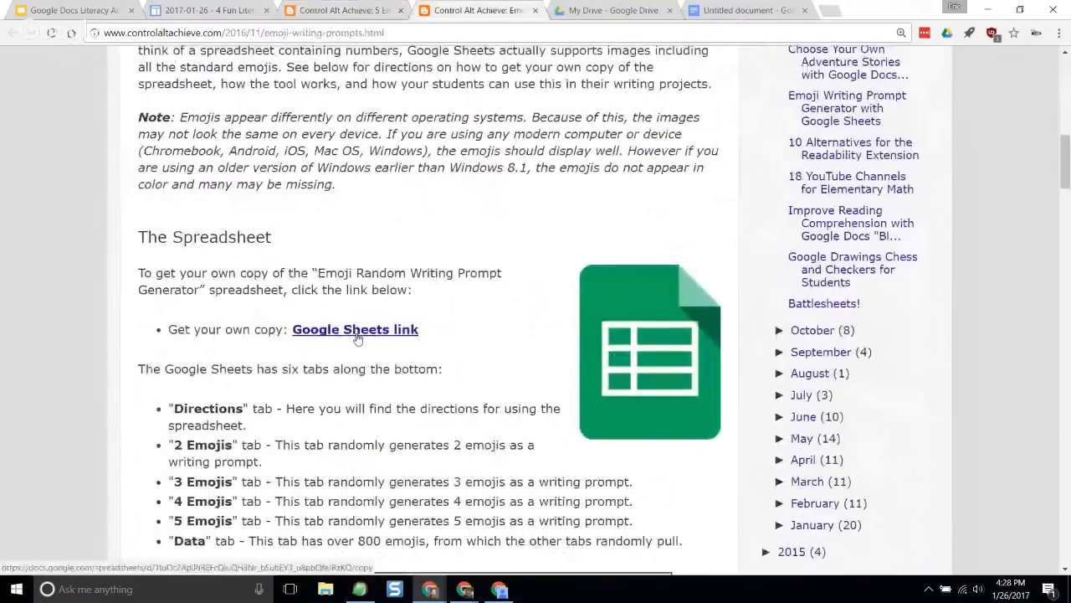
{"action": "left_click", "coordinate": [342, 301]}
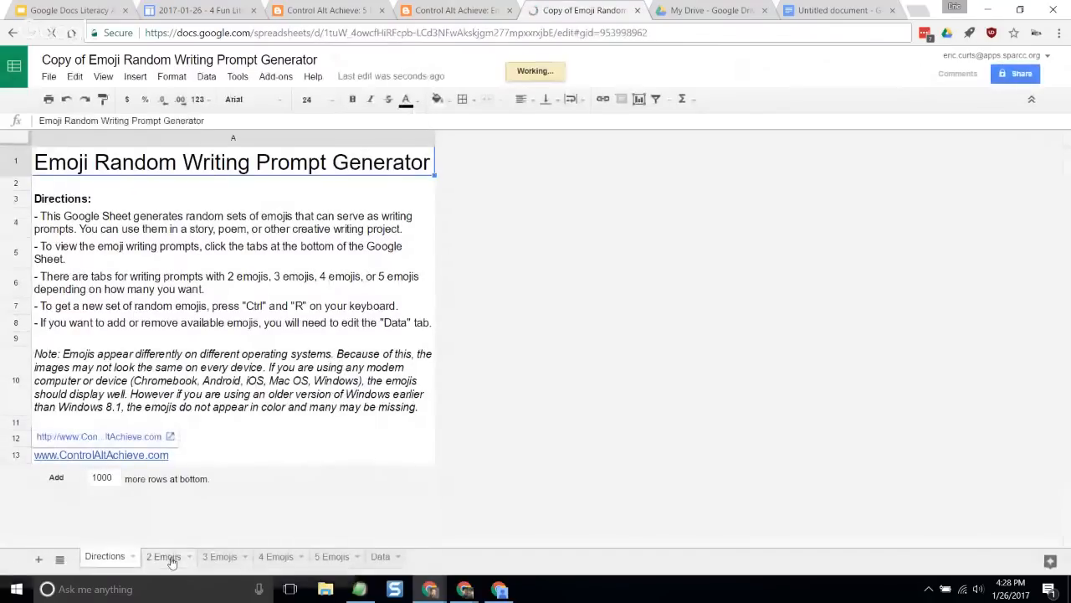
- View the 2, 3, 4 and 5 Emojis sheets, and generate a new random set of five emojis twice
{"action": "left_click", "coordinate": [168, 557]}
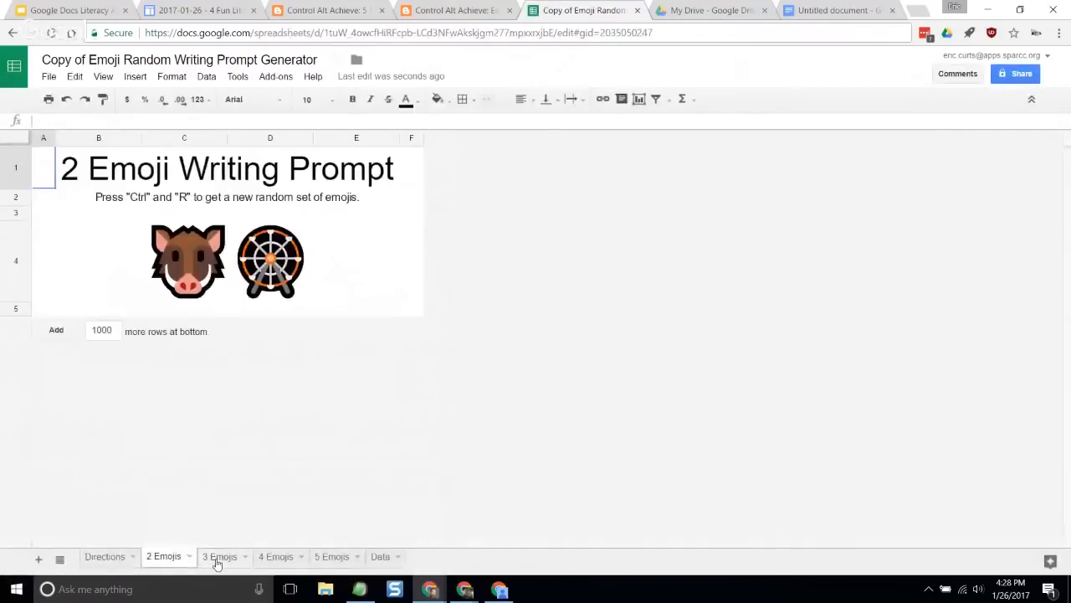
{"action": "left_click", "coordinate": [216, 558]}
{"action": "left_click", "coordinate": [279, 558]}
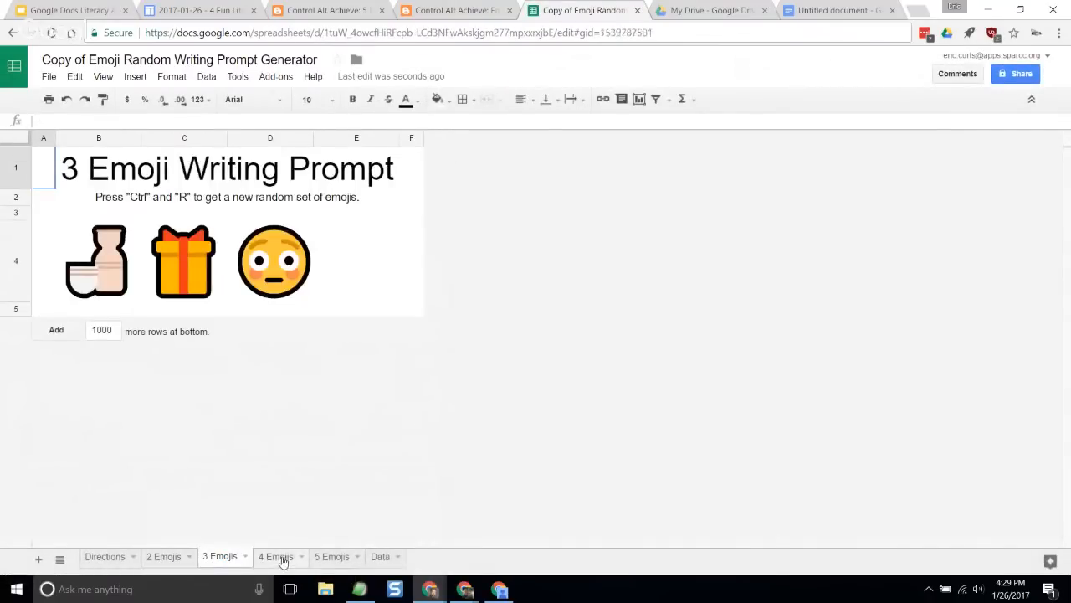
{"action": "left_click", "coordinate": [328, 558]}
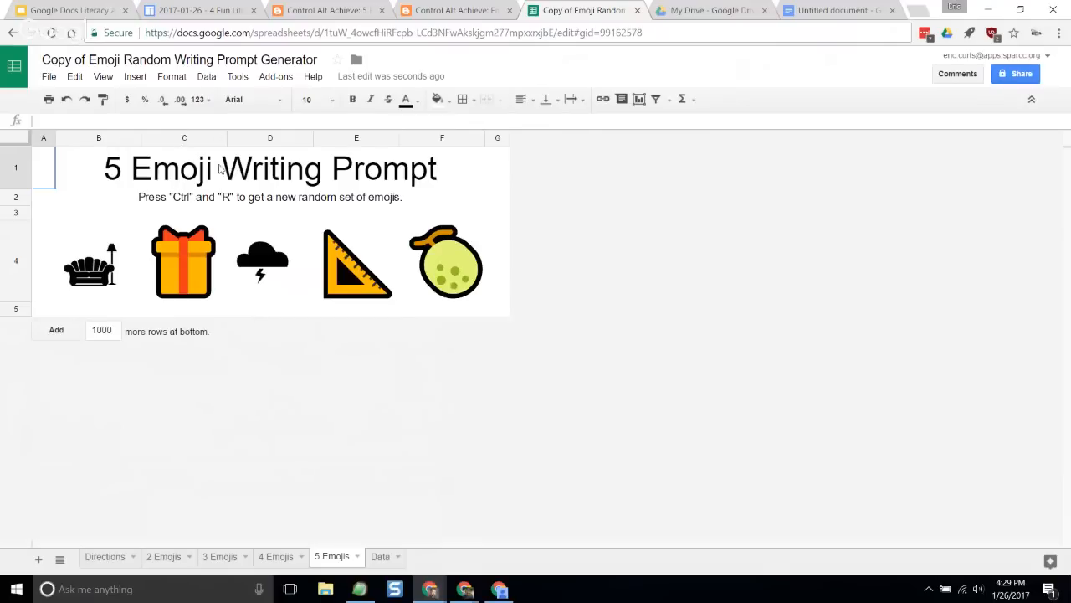
{"action": "key", "text": "ctrl+r"}
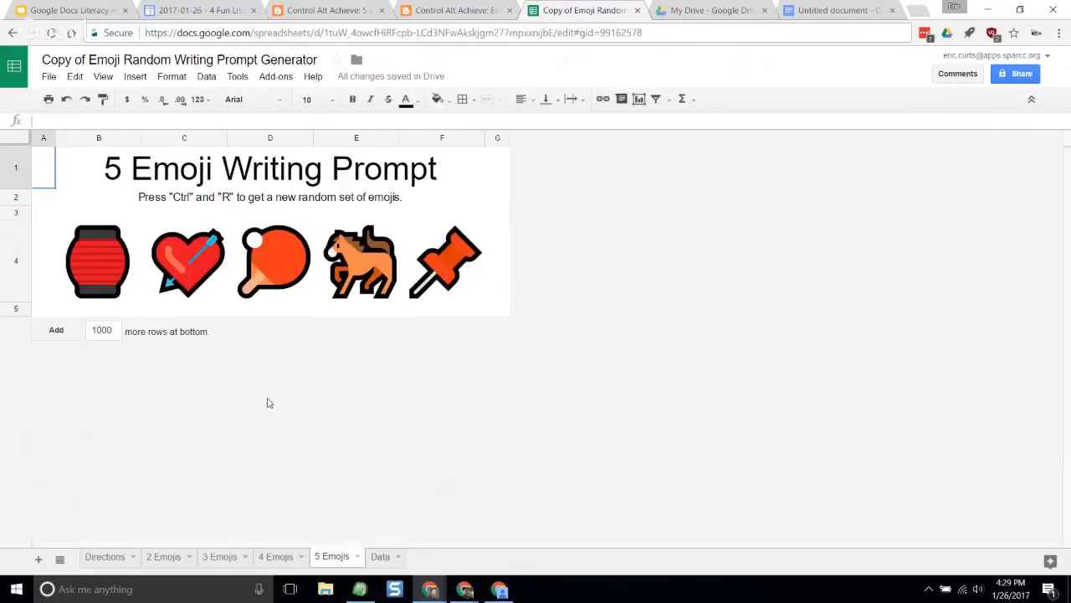
{"action": "key", "text": "ctrl+r"}
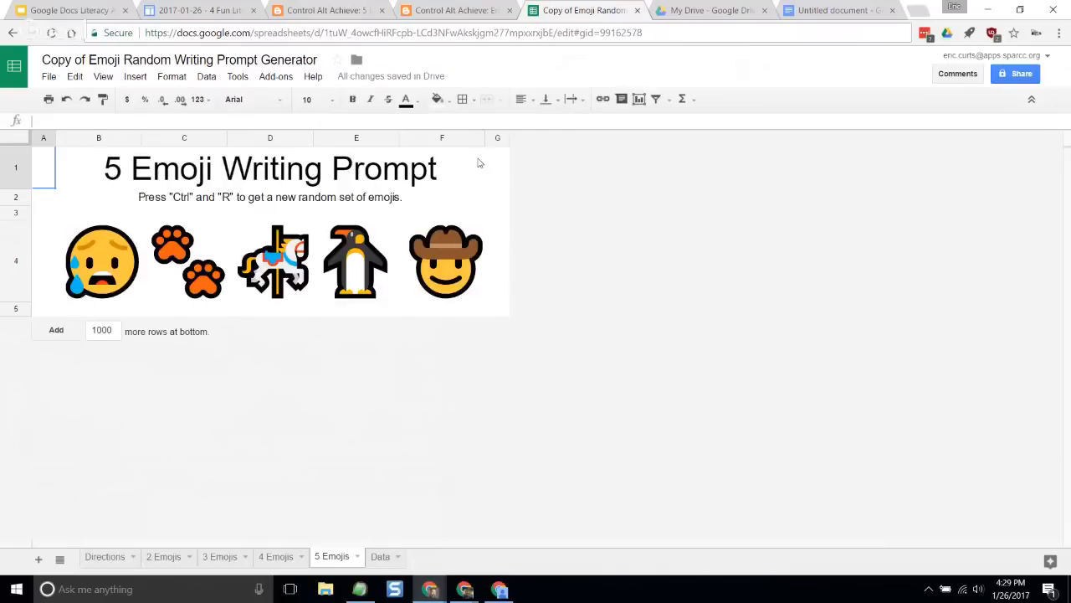
- Close the copied emoji generator spreadsheet and return to the presentation's Questions and Contact Info slide
{"action": "left_click", "coordinate": [637, 10]}
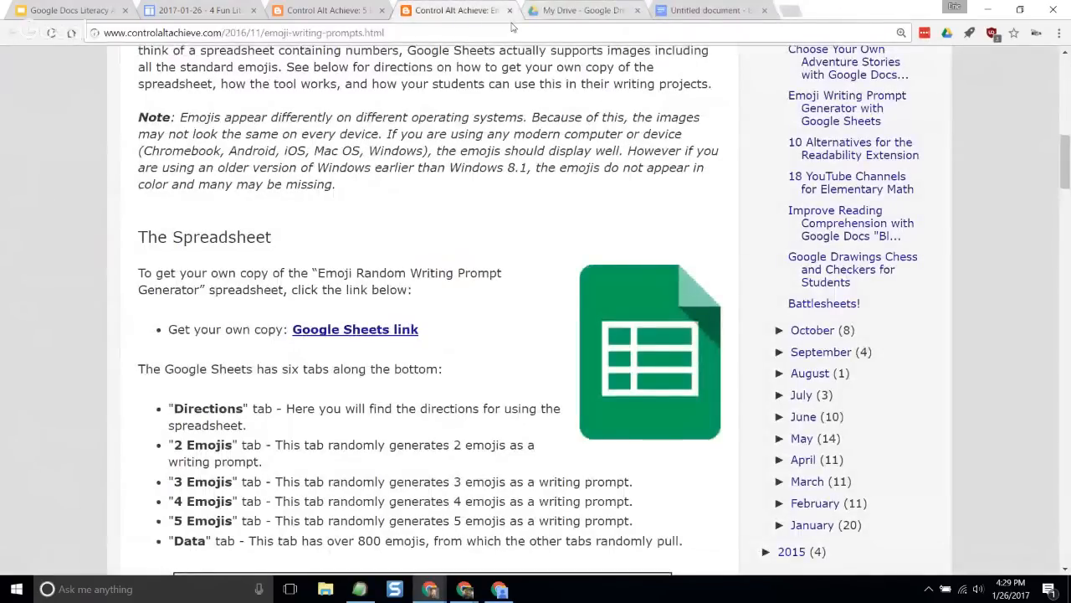
{"action": "left_click", "coordinate": [92, 8]}
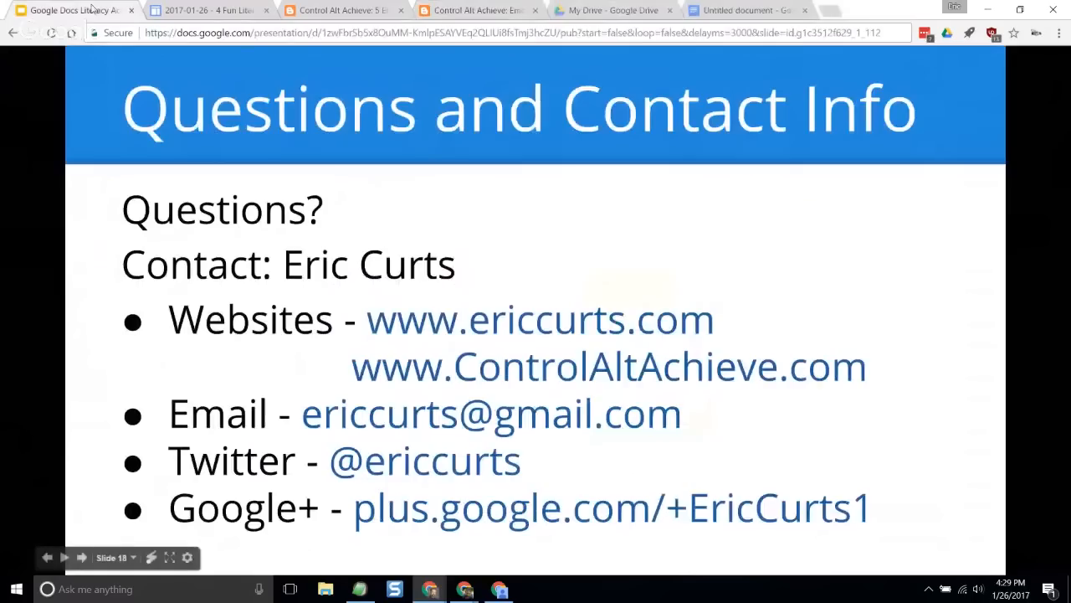